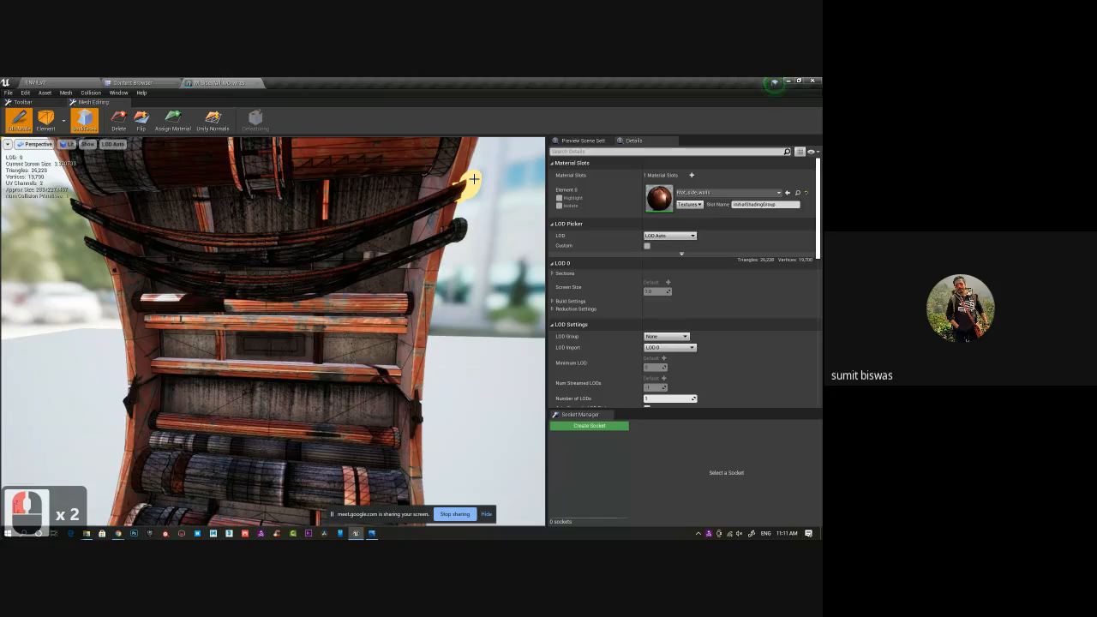
# Delete the upper bundle of hanging wires and the first wire of the lower bundle from the side wall mesh.
pyautogui.press('Delete')
pyautogui.click(458, 226)
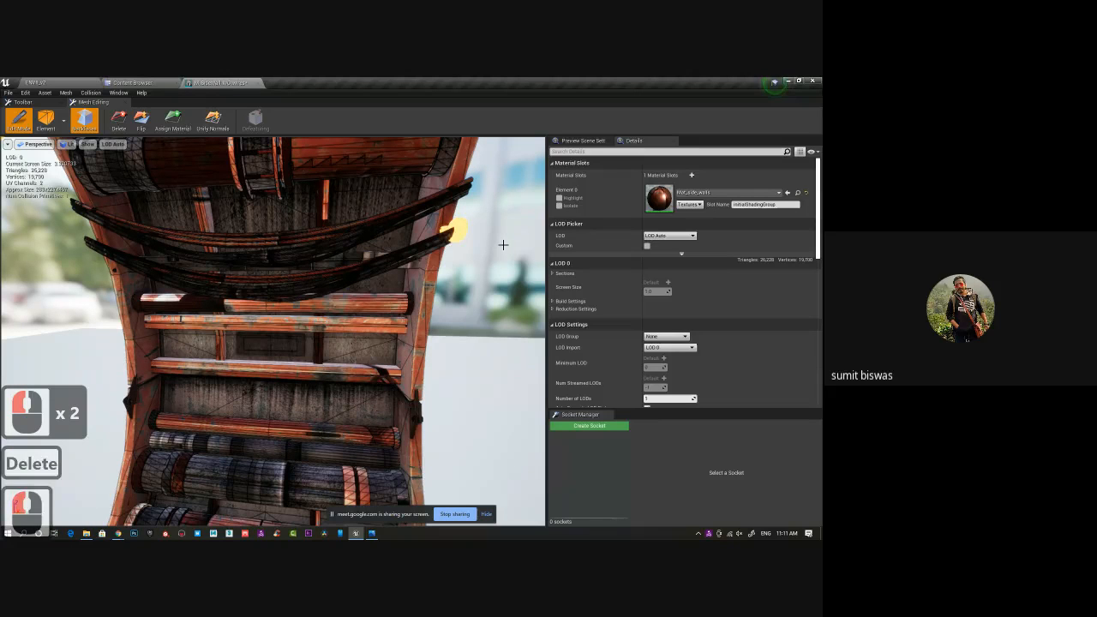
pyautogui.press('Delete')
pyautogui.click(459, 193)
pyautogui.press('Delete')
pyautogui.click(458, 192)
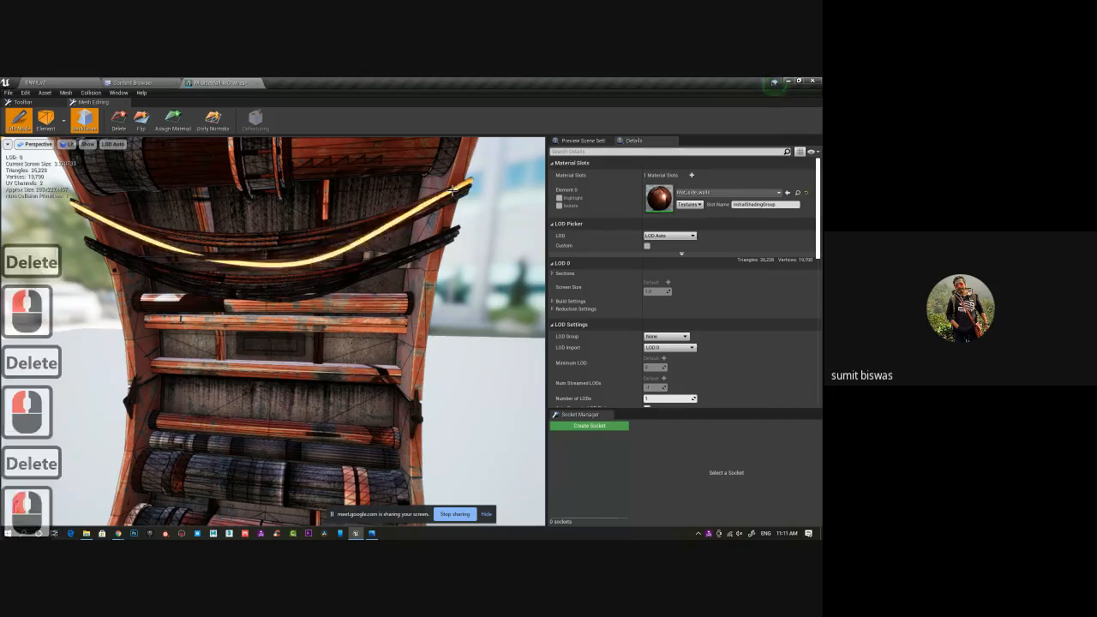
pyautogui.press('Delete')
pyautogui.click(456, 194)
pyautogui.press('Delete')
pyautogui.click(454, 193)
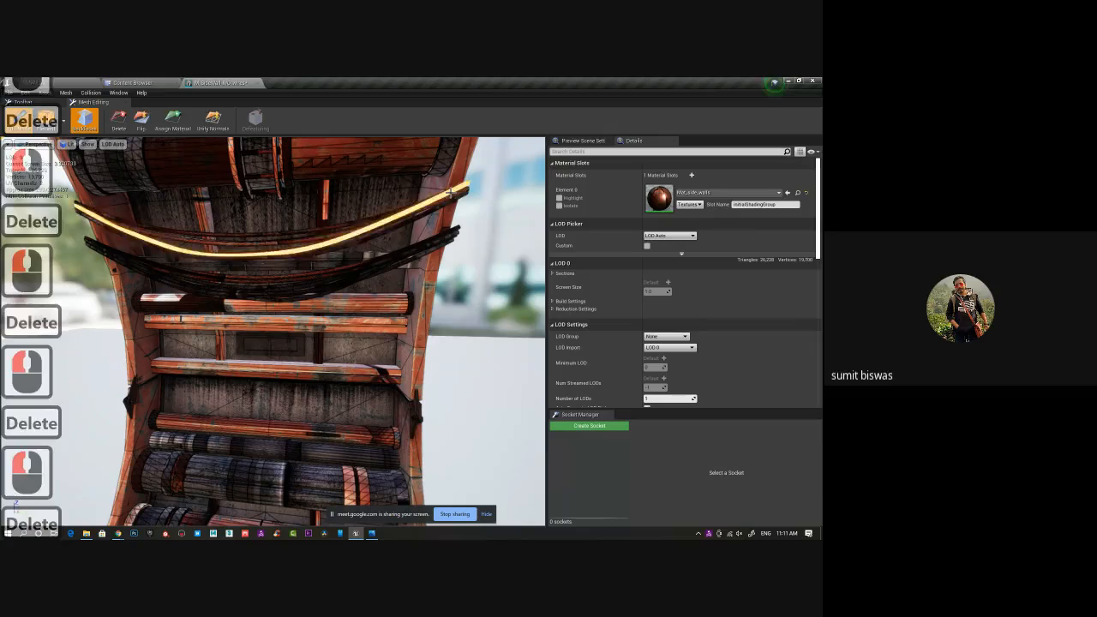
pyautogui.press('Delete')
pyautogui.click(443, 195)
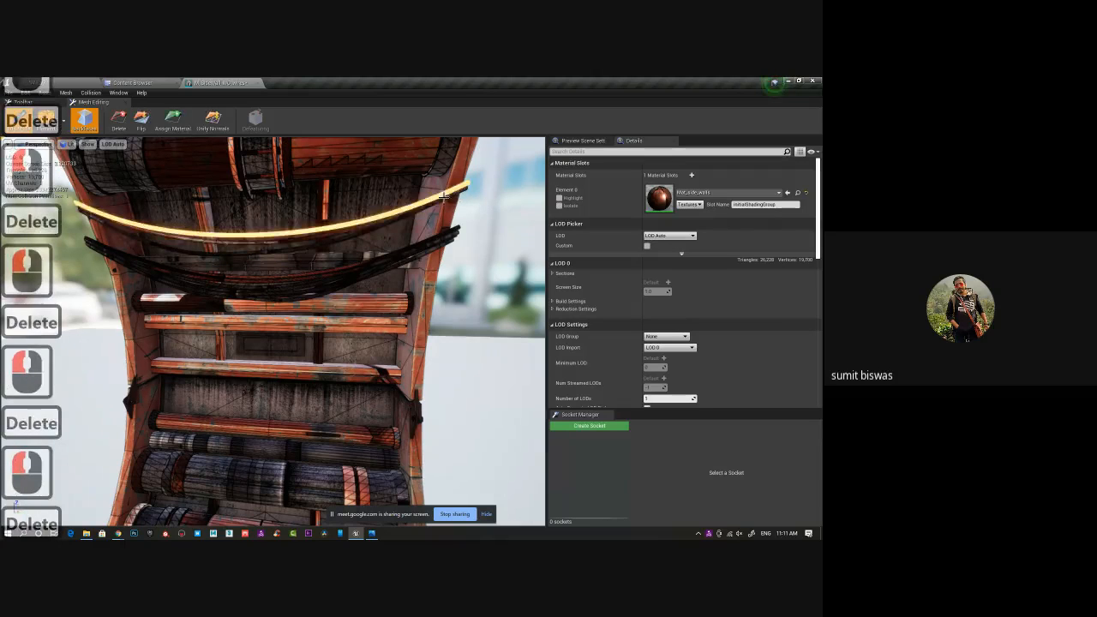
pyautogui.press('Delete')
# Delete the remaining hanging wires of the lower bundle, just above the horizontal pipes of the side wall mesh.
pyautogui.click(446, 228)
pyautogui.press('Delete')
pyautogui.click(446, 228)
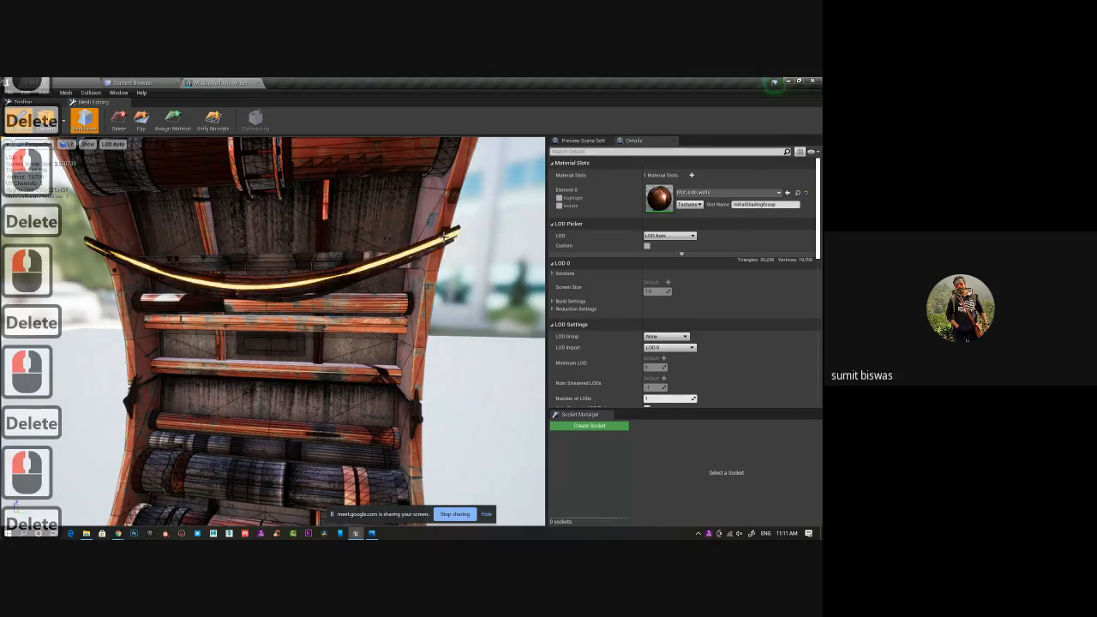
pyautogui.press('Delete')
pyautogui.click(440, 238)
pyautogui.press('Delete')
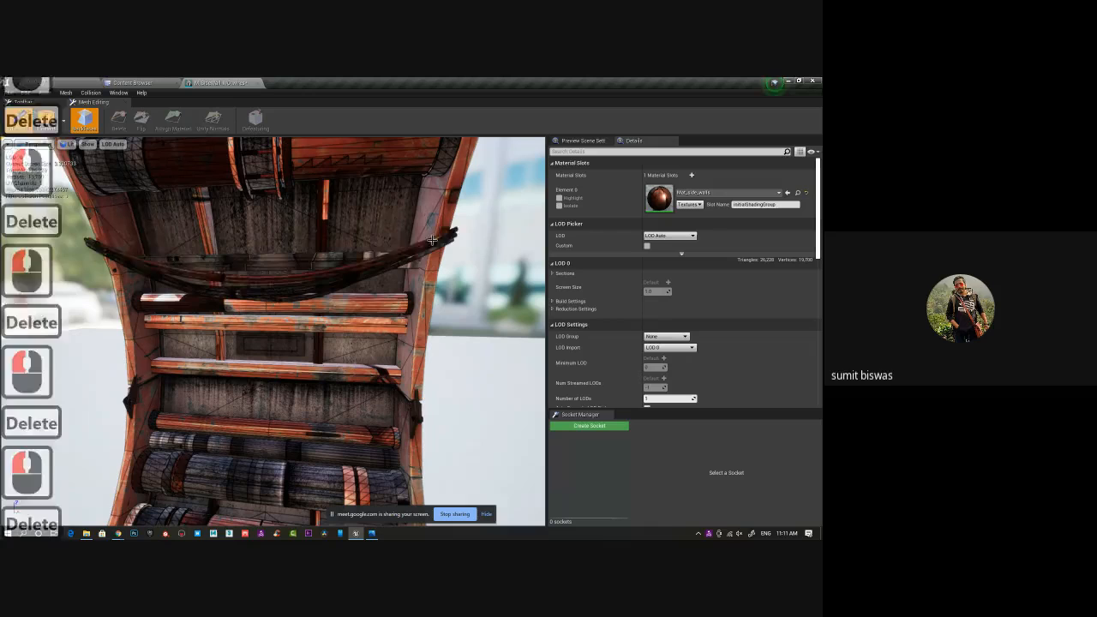
pyautogui.click(430, 243)
pyautogui.press('Delete')
pyautogui.click(430, 246)
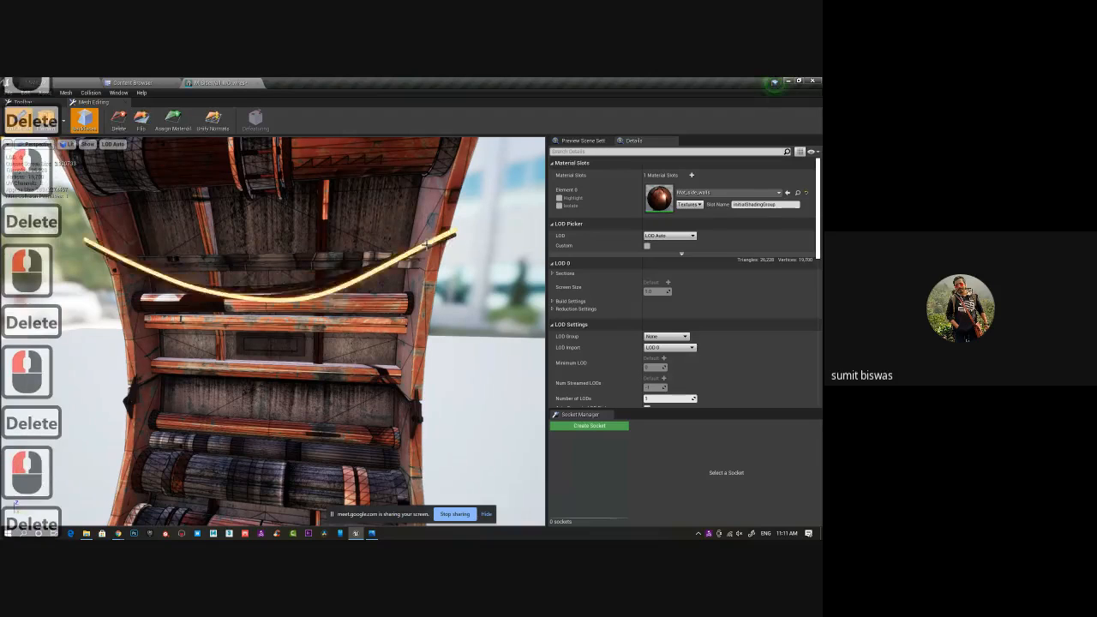
pyautogui.press('Delete')
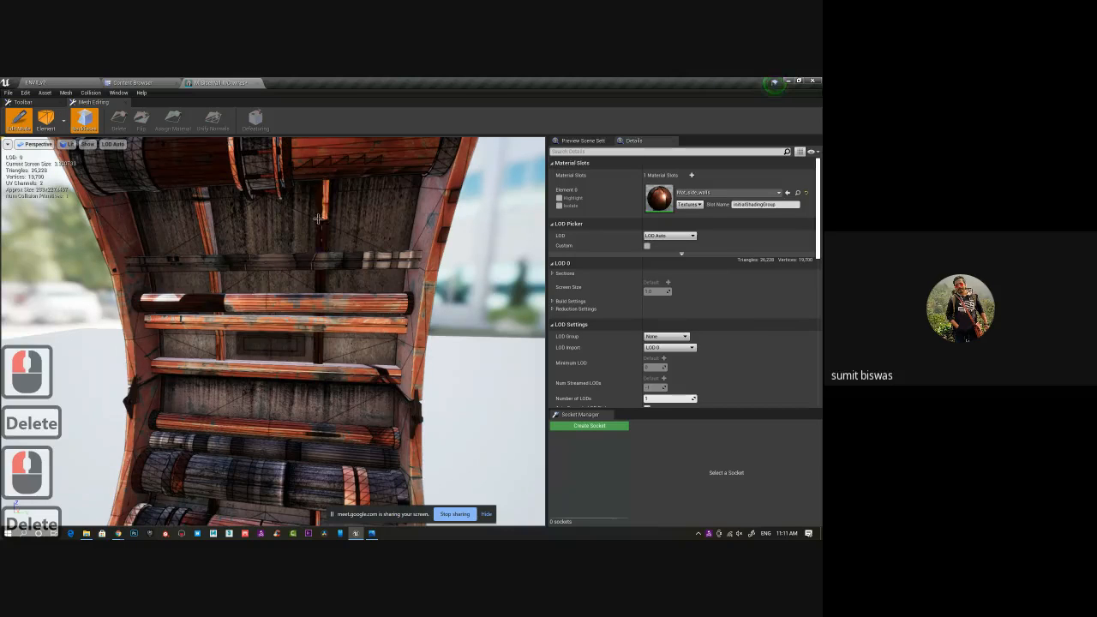
# Exit mesh editing, save the side wall mesh without its hanging wires, and close its editor.
pyautogui.click(307, 246)
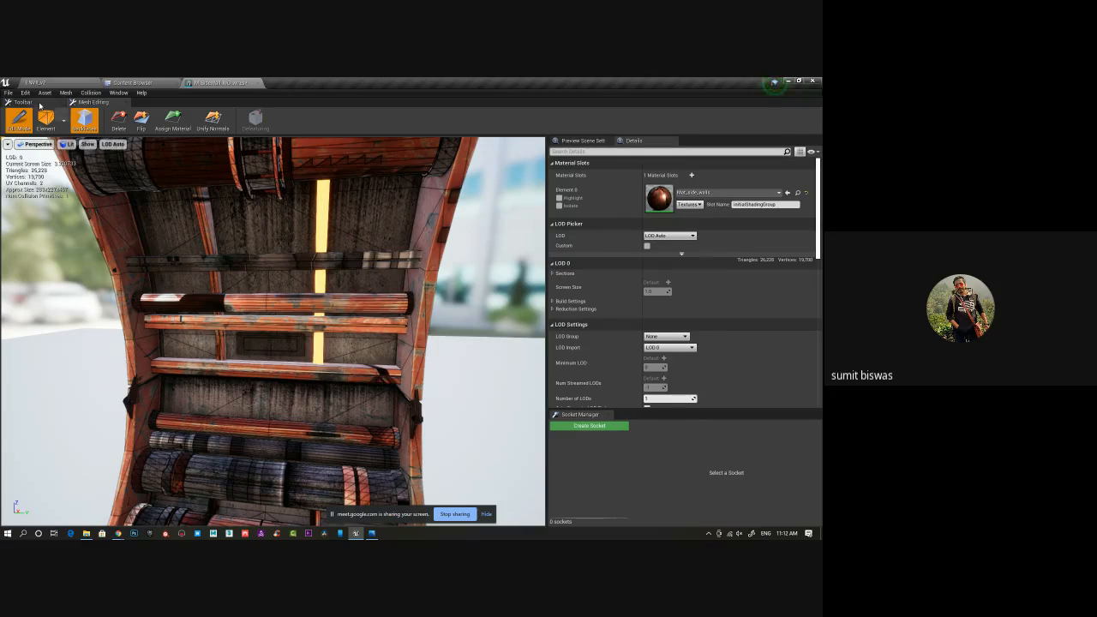
pyautogui.click(17, 120)
pyautogui.click(14, 117)
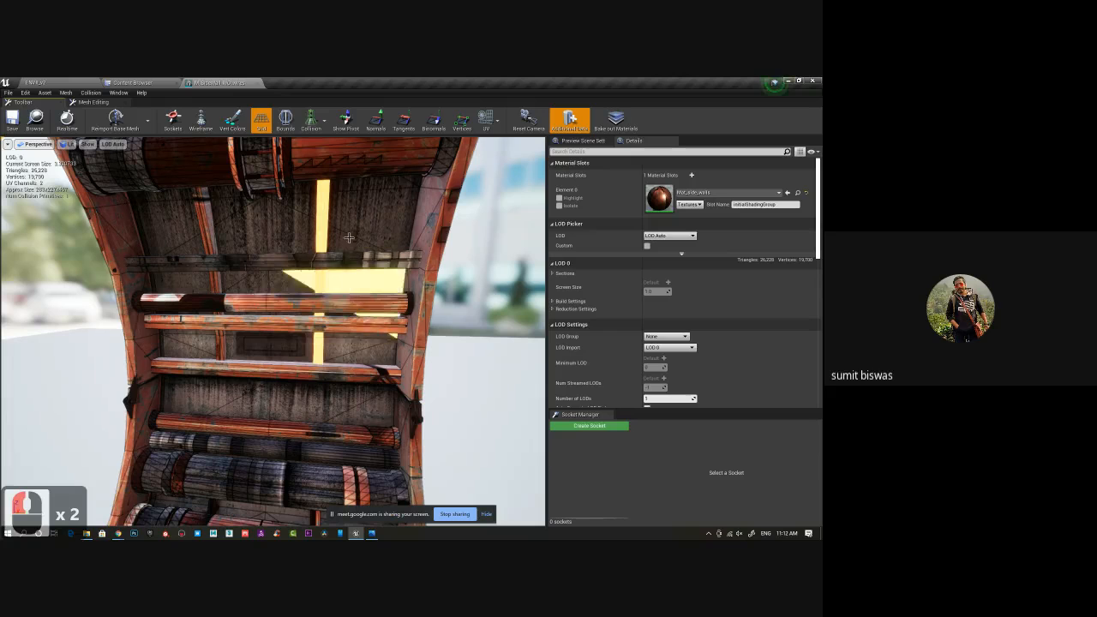
pyautogui.click(254, 82)
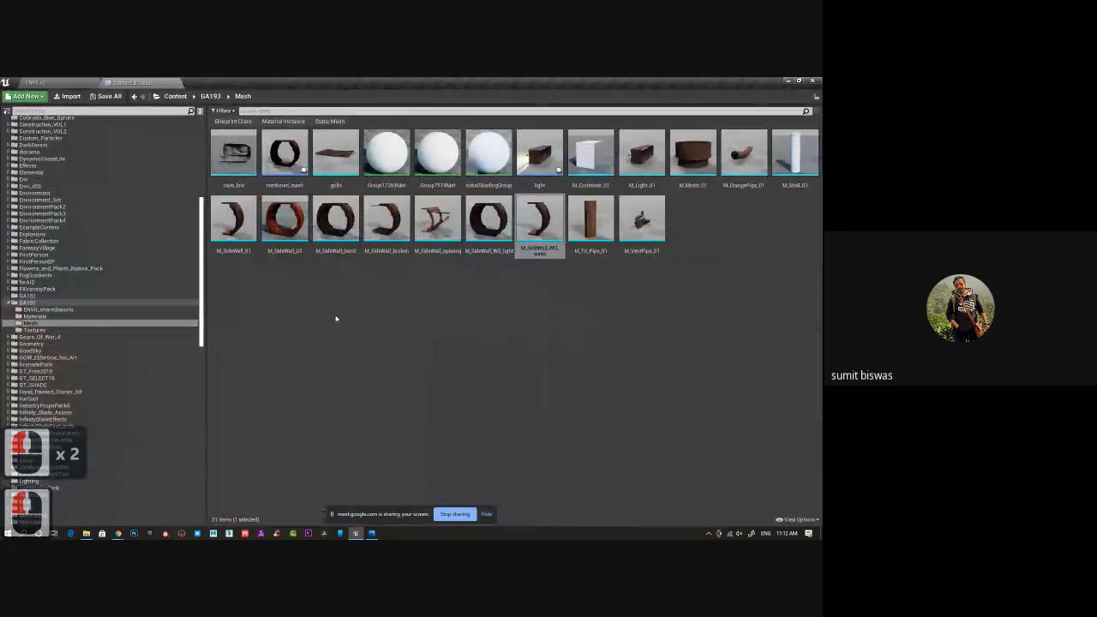
# Replace the static mesh of the detached side wall actor M_SideWall_4 in the level with M_SideWall_WO_wires.
pyautogui.click(546, 216)
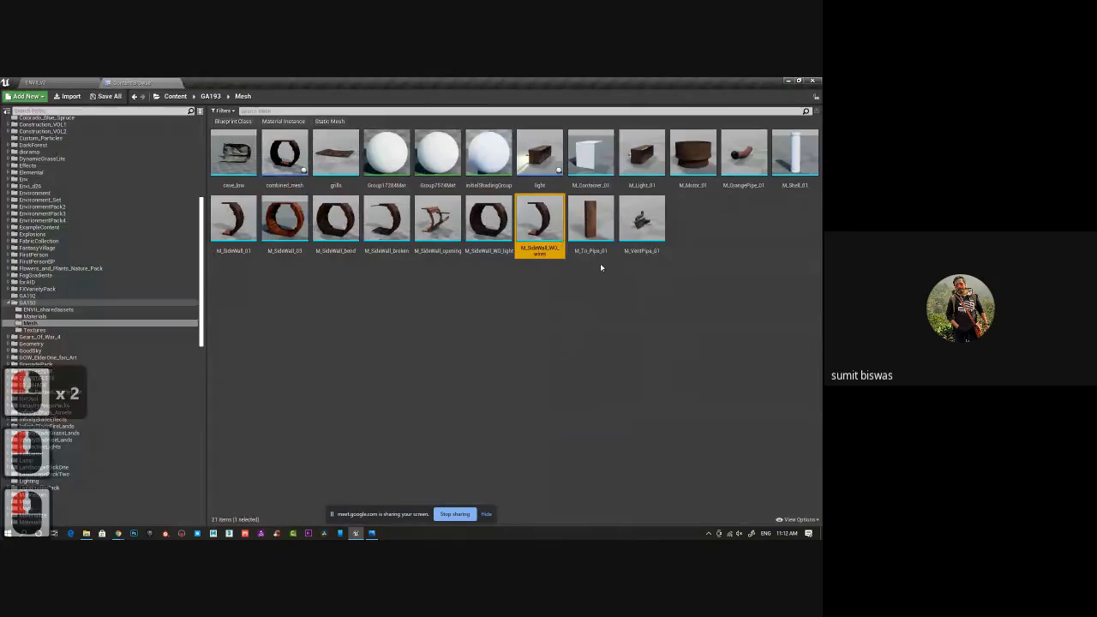
pyautogui.click(72, 86)
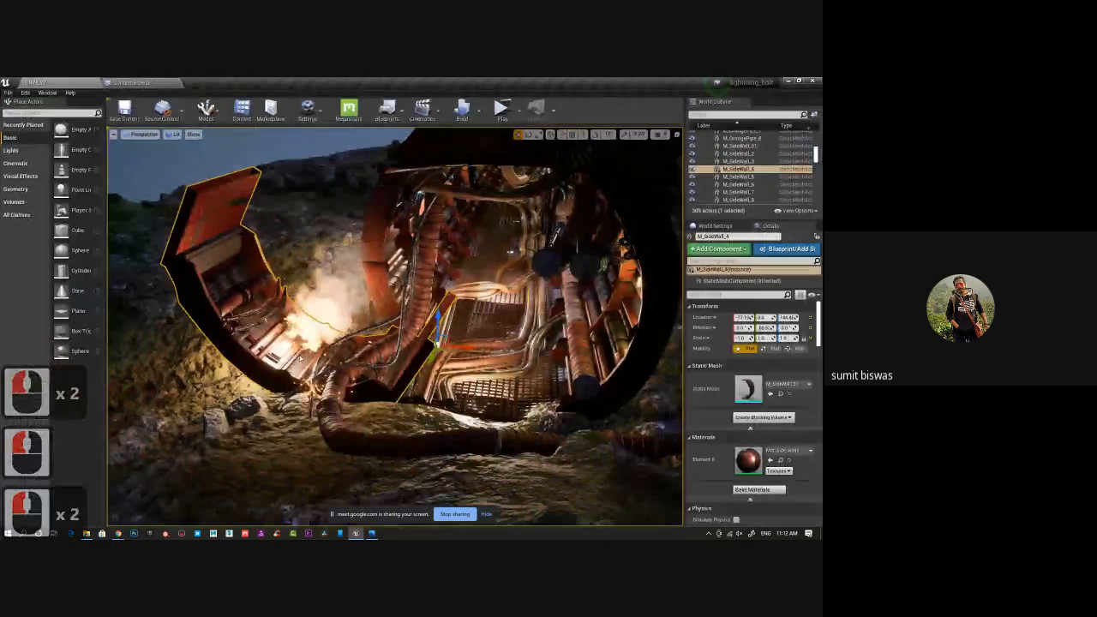
pyautogui.click(221, 209)
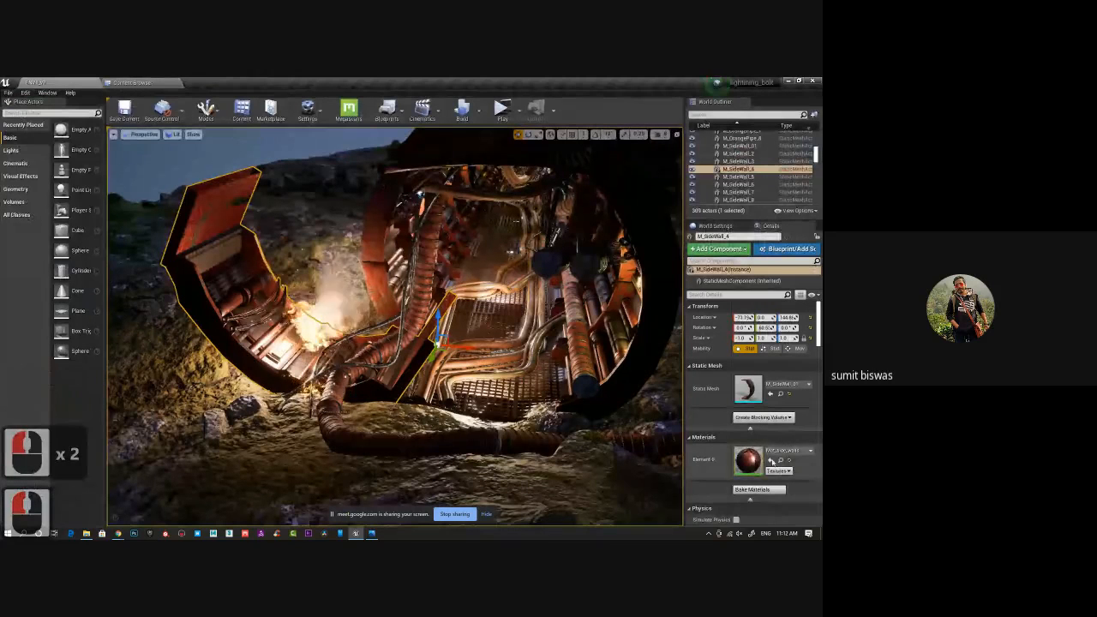
pyautogui.click(769, 394)
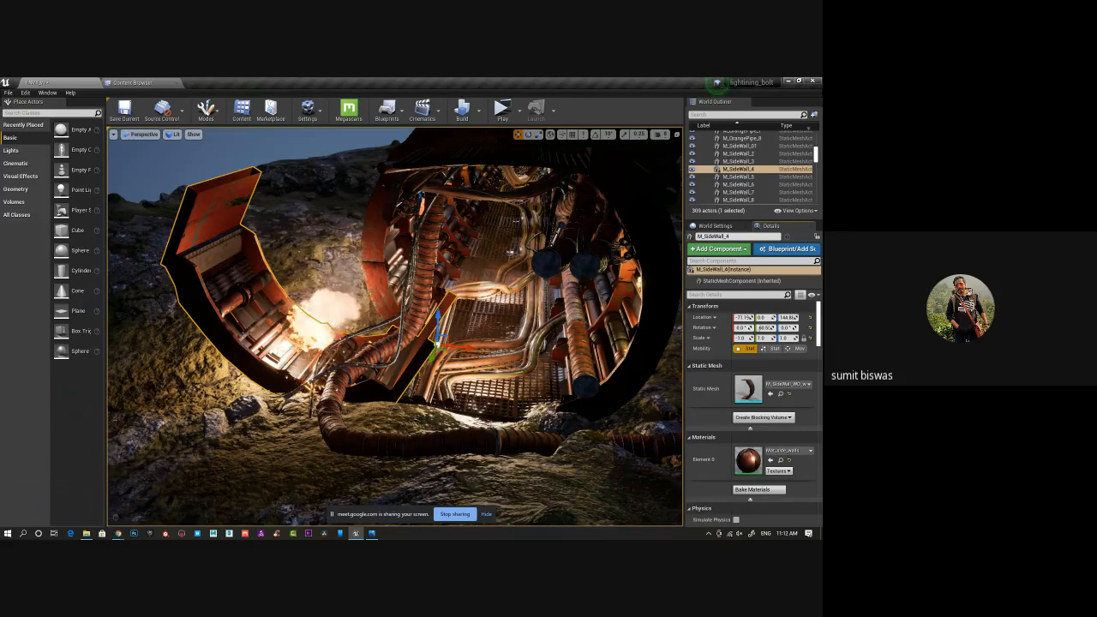
# Save the current level and stop sharing the screen in the meeting.
pyautogui.click(124, 109)
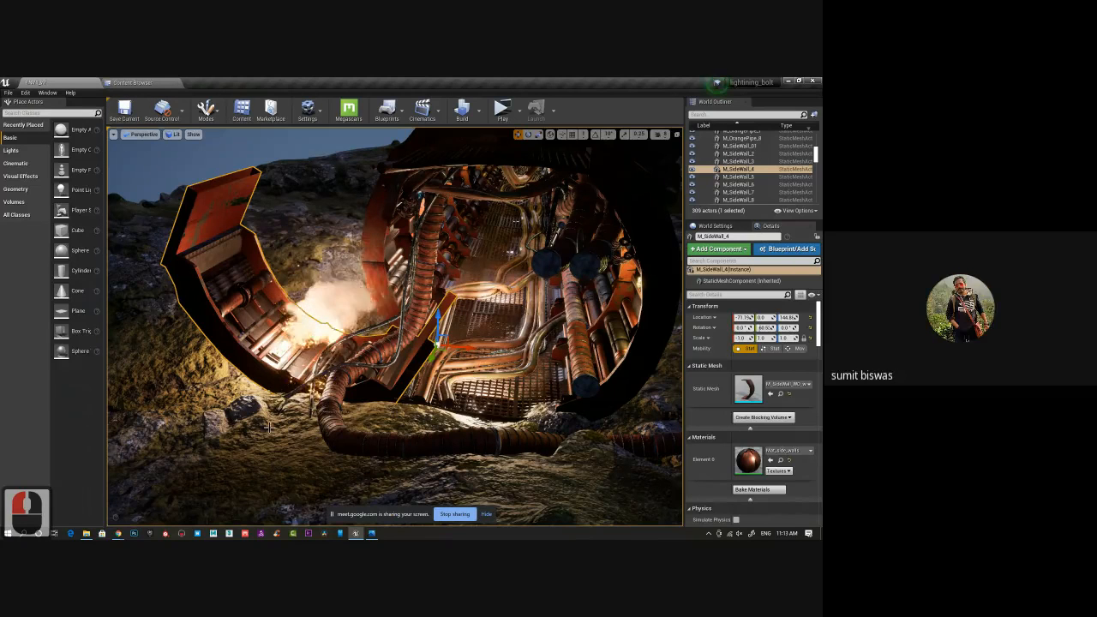
pyautogui.click(455, 514)
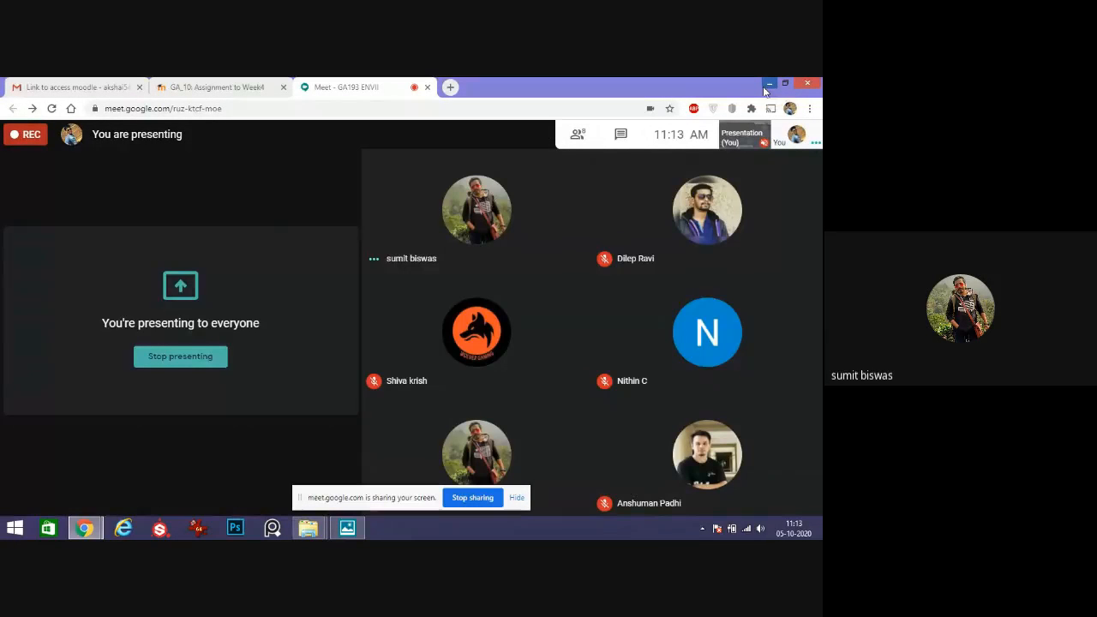
# Open the reference screenshots from the desktop and examine the bed with the flat bedding up close.
pyautogui.click(766, 86)
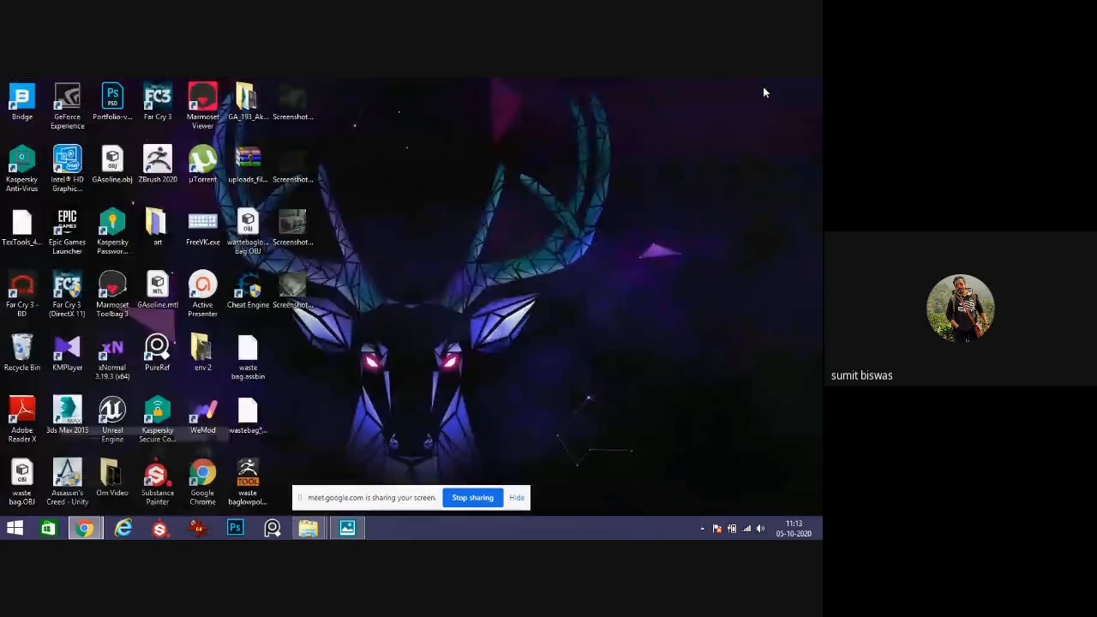
pyautogui.doubleClick(293, 176)
pyautogui.scroll(-1, 533, 206)
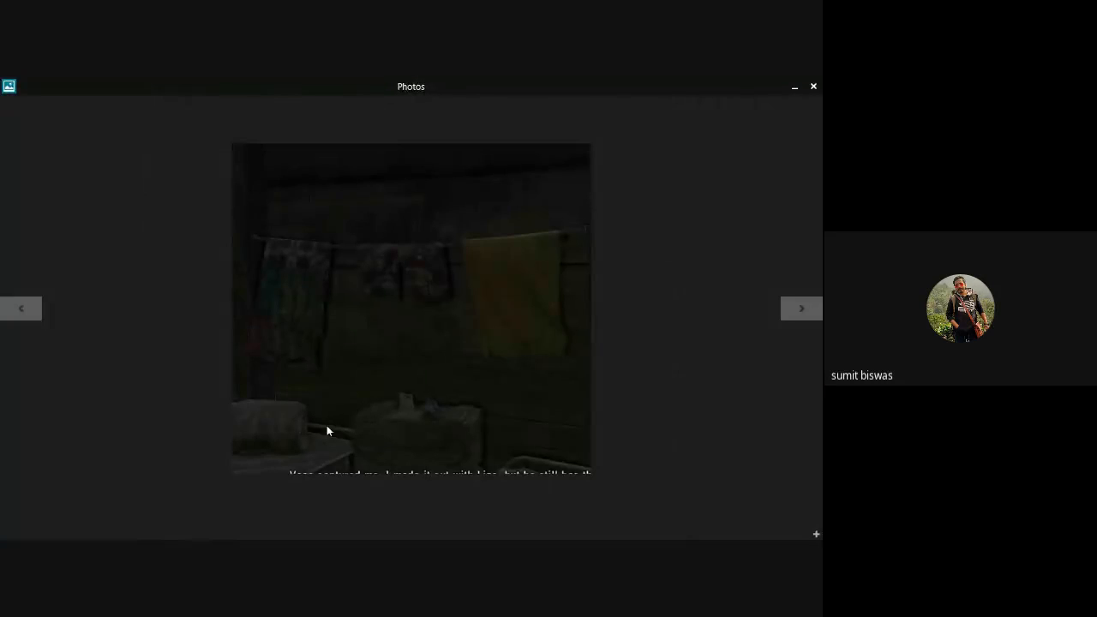
pyautogui.click(31, 308)
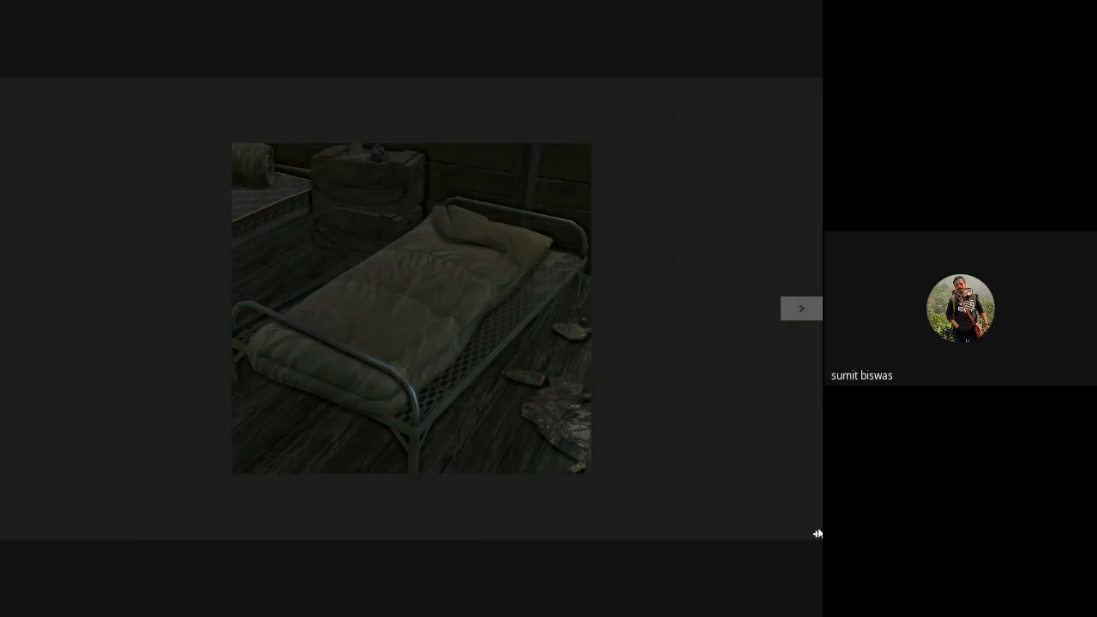
pyautogui.click(815, 534)
pyautogui.click(815, 534)
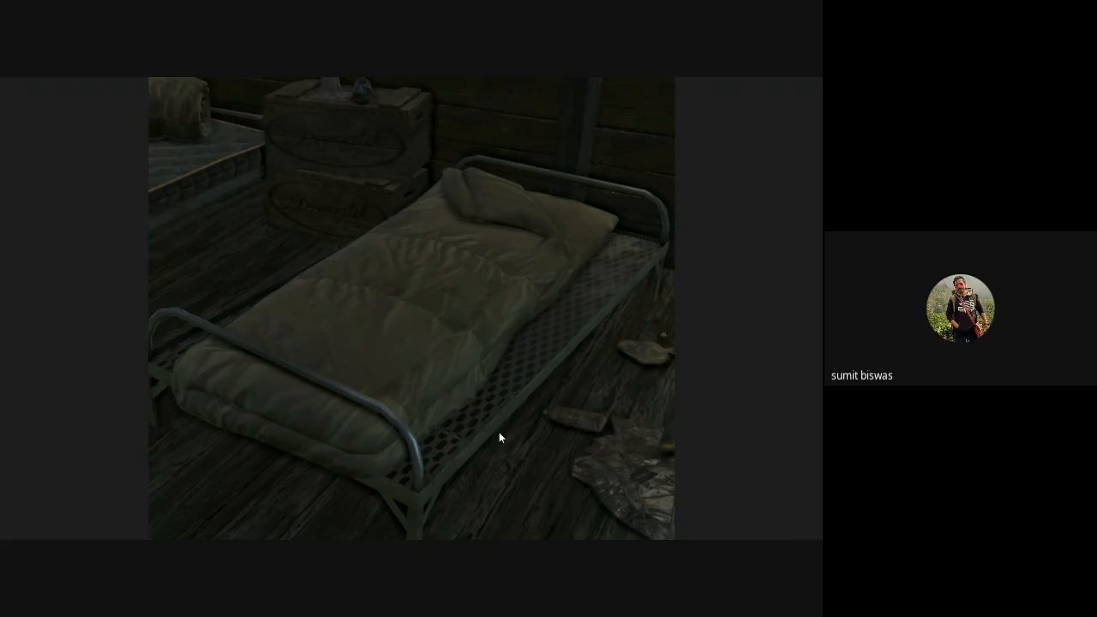
pyautogui.click(802, 534)
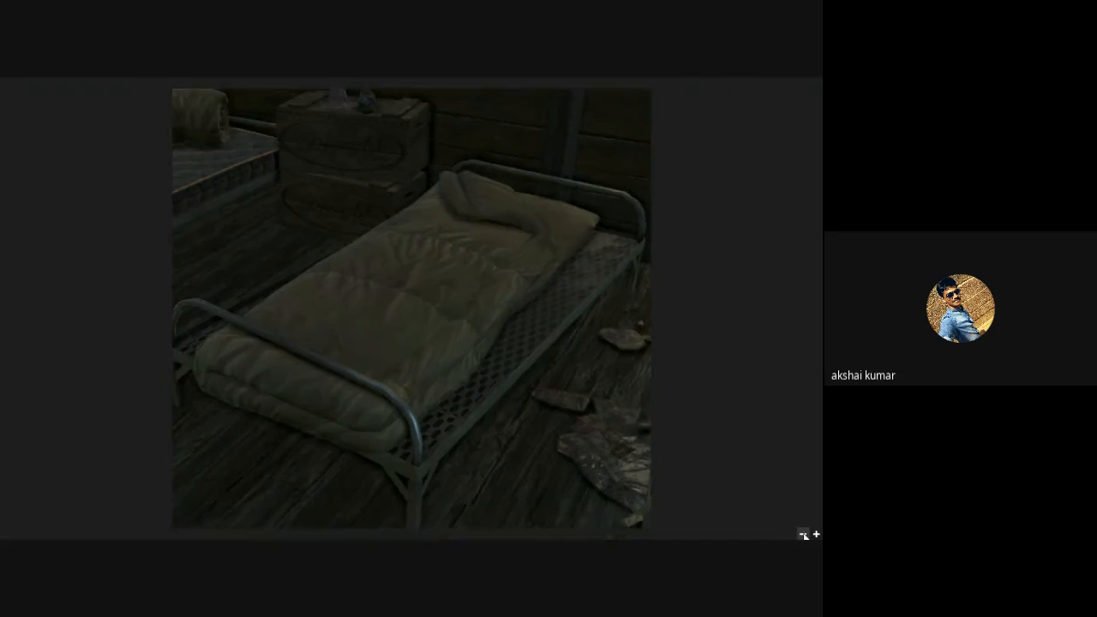
# Browse the reference screenshots to compare the flat bedding on the bed with the rolled and tied bedroll.
pyautogui.click(801, 308)
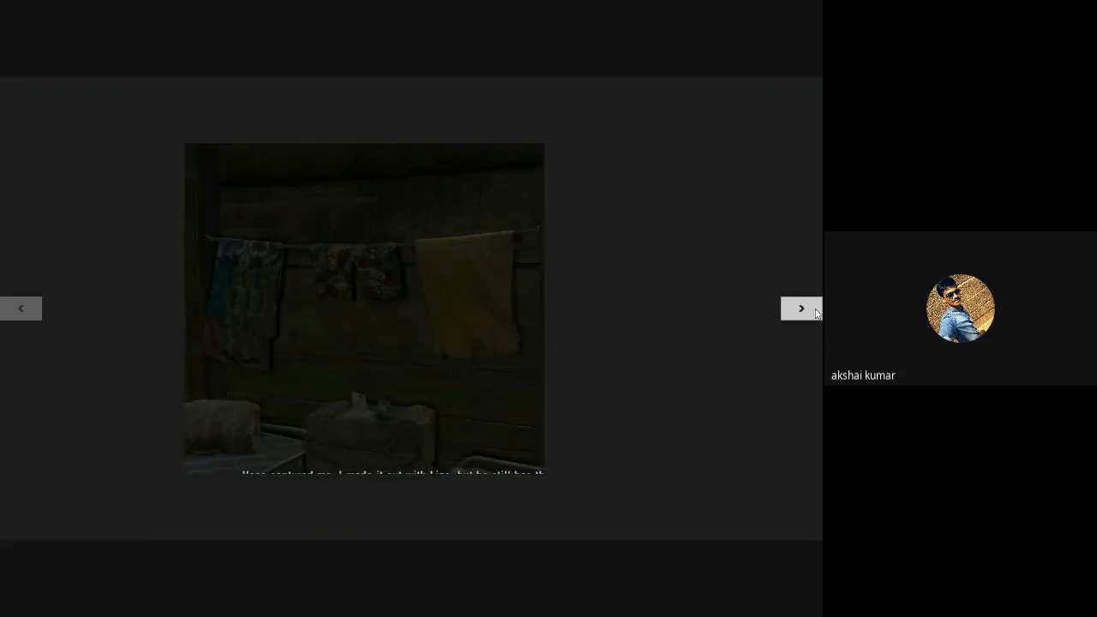
pyautogui.click(801, 309)
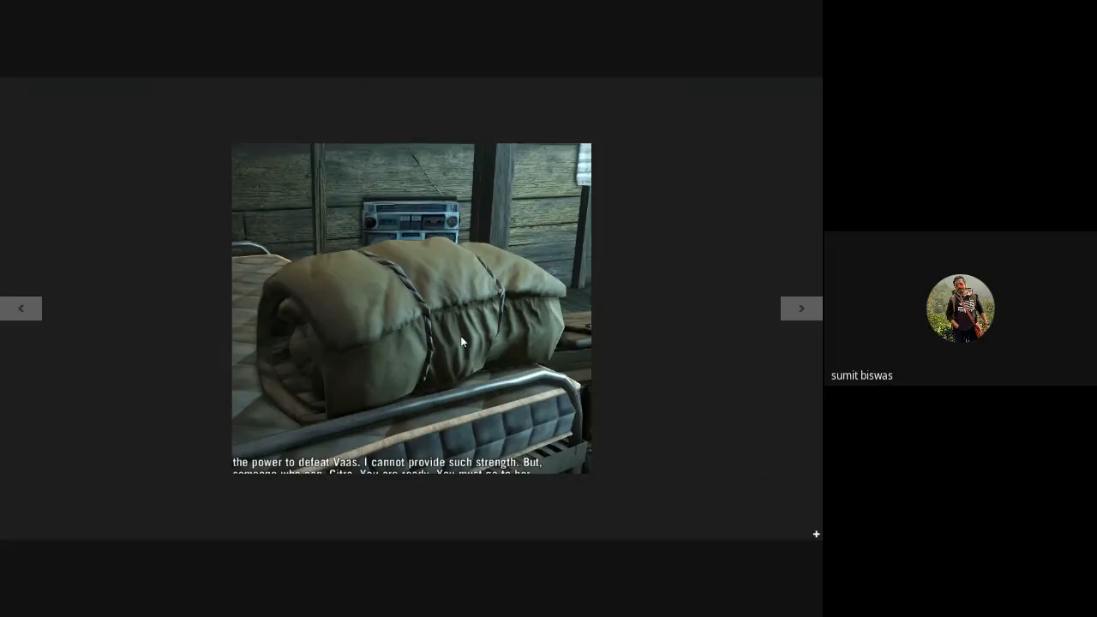
pyautogui.moveTo(796, 87)
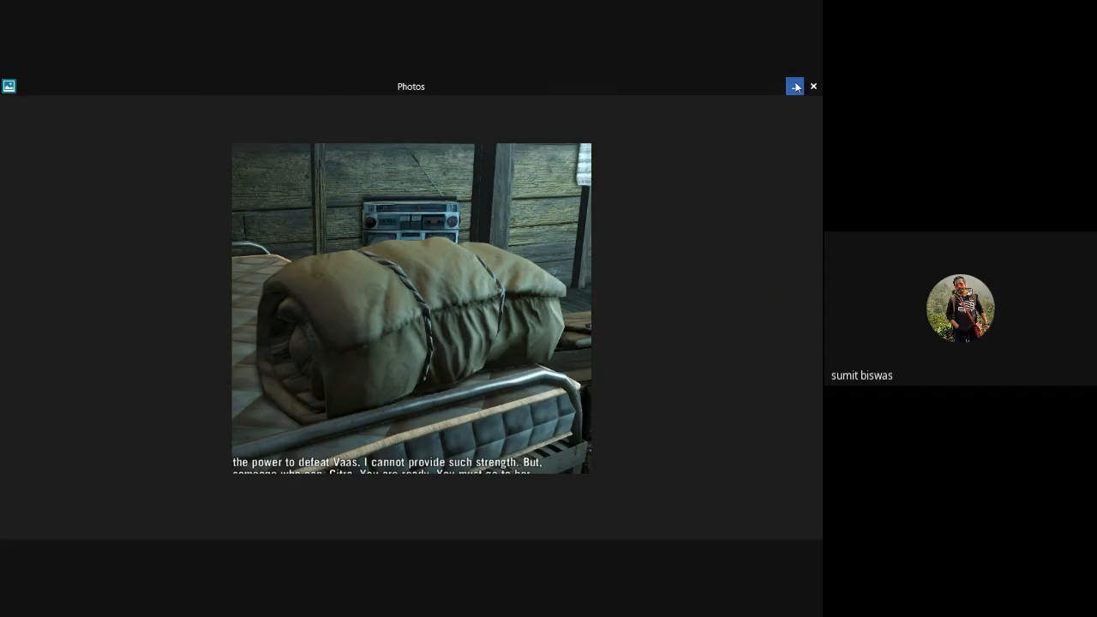
pyautogui.click(36, 308)
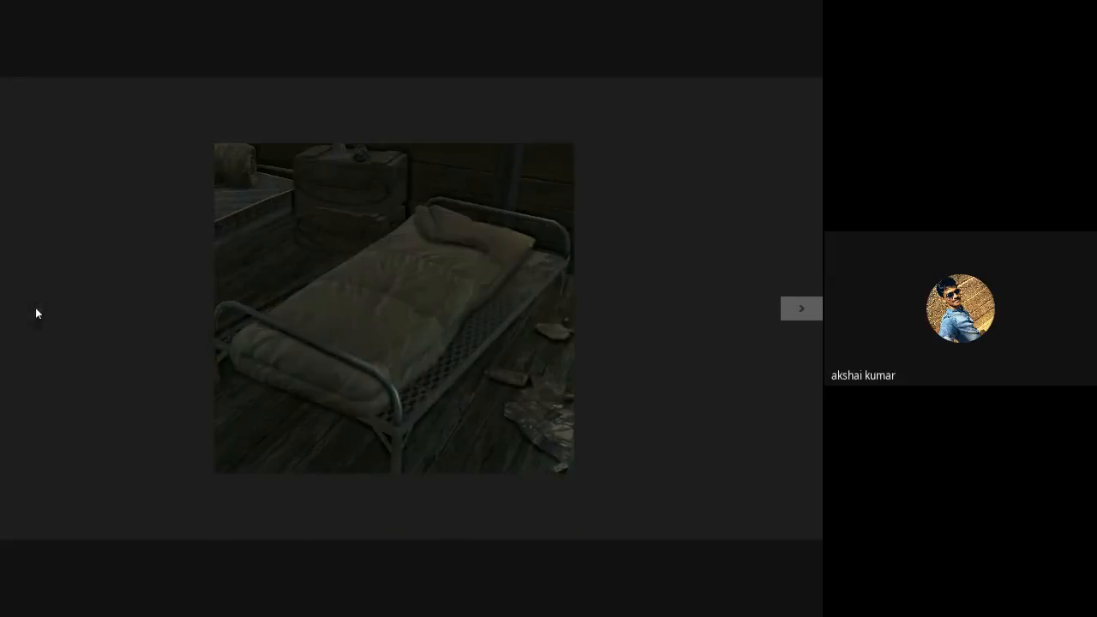
pyautogui.click(819, 313)
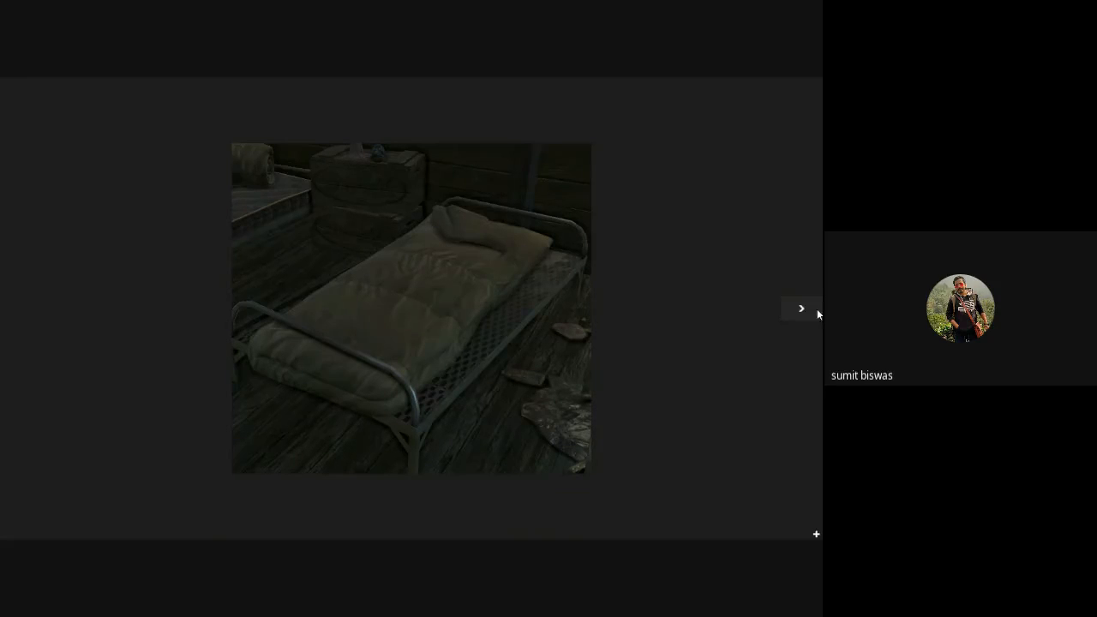
pyautogui.click(819, 313)
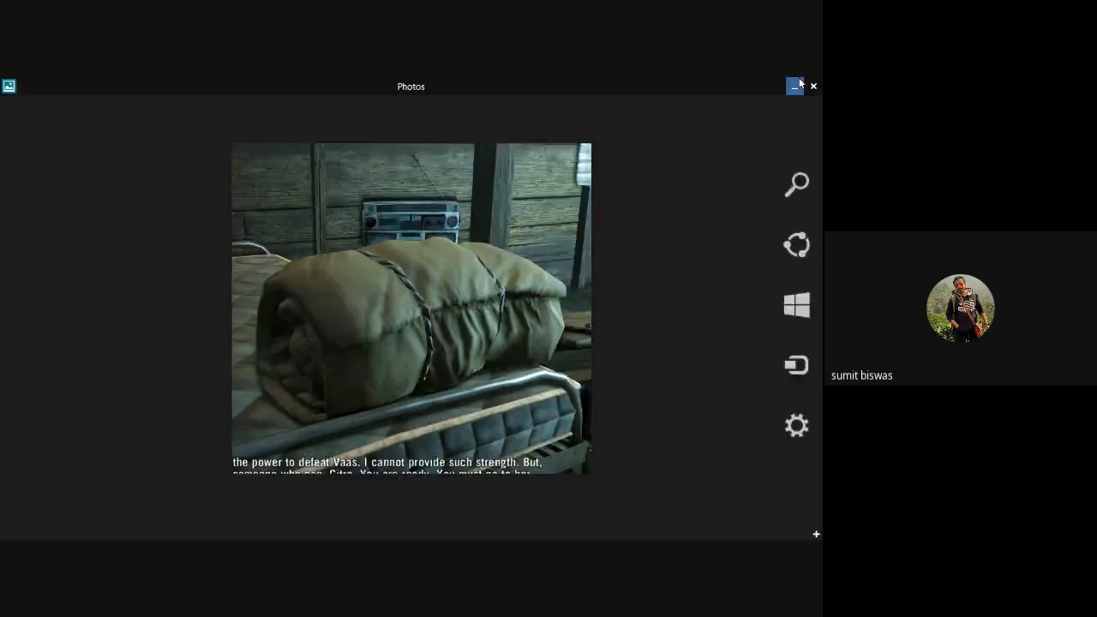
# Minimize the reference images, switch to the Google Meet window and stop presenting the screen.
pyautogui.click(795, 86)
pyautogui.moveTo(84, 528)
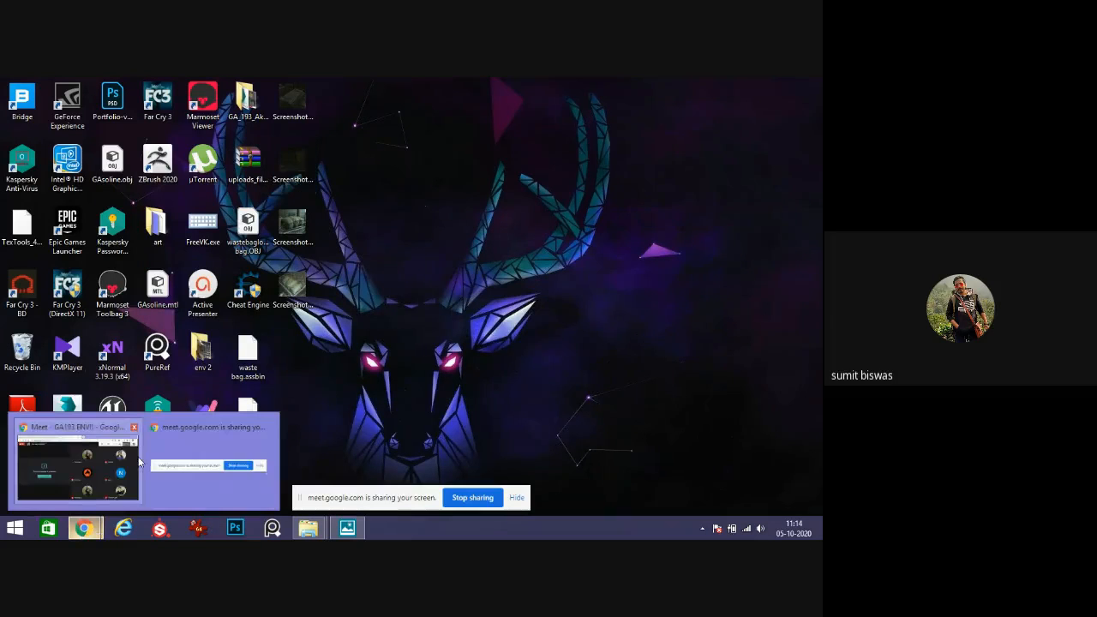
pyautogui.click(73, 461)
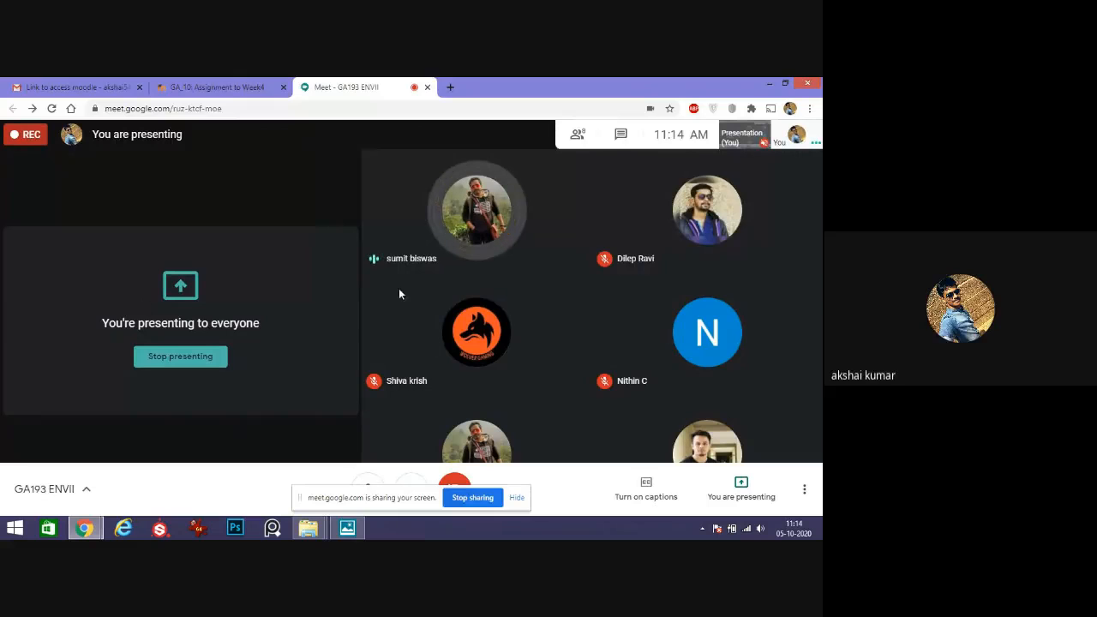
pyautogui.moveTo(361, 532)
pyautogui.click(380, 431)
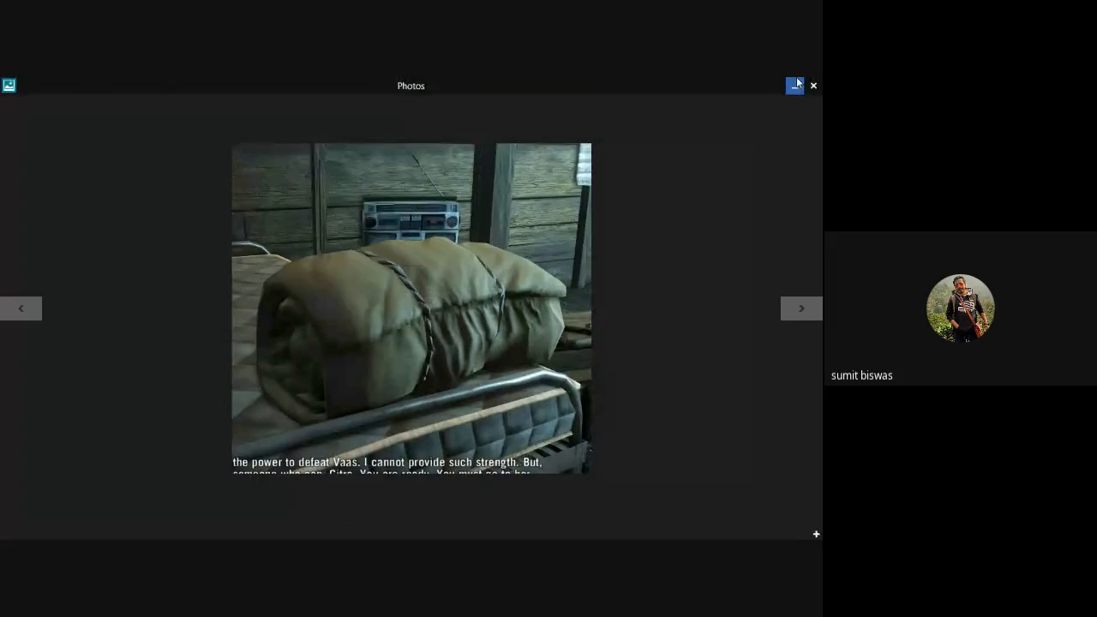
pyautogui.click(796, 85)
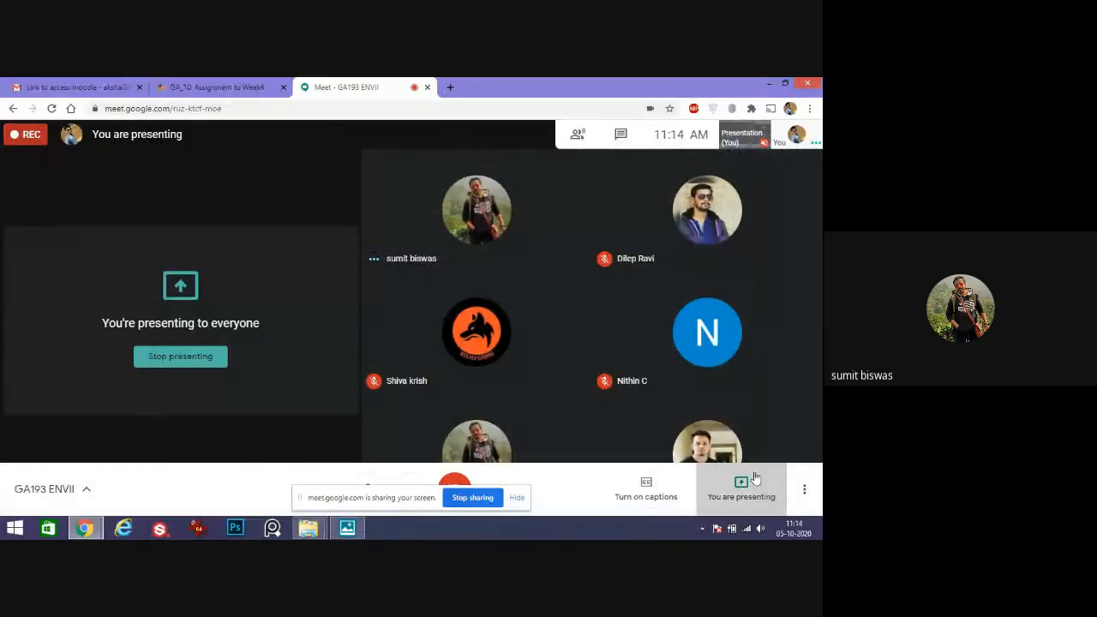
pyautogui.click(755, 478)
pyautogui.click(746, 433)
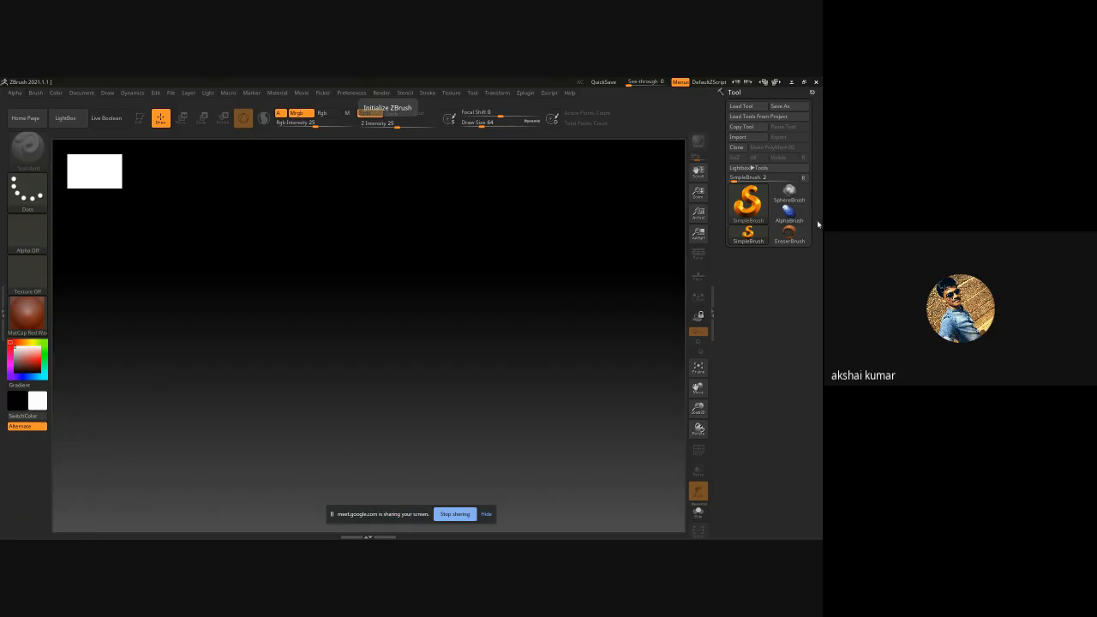
# In ZBrush, choose the Cylinder3D primitive and draw a large upright cylinder in the middle of the canvas.
pyautogui.click(748, 207)
pyautogui.click(409, 248)
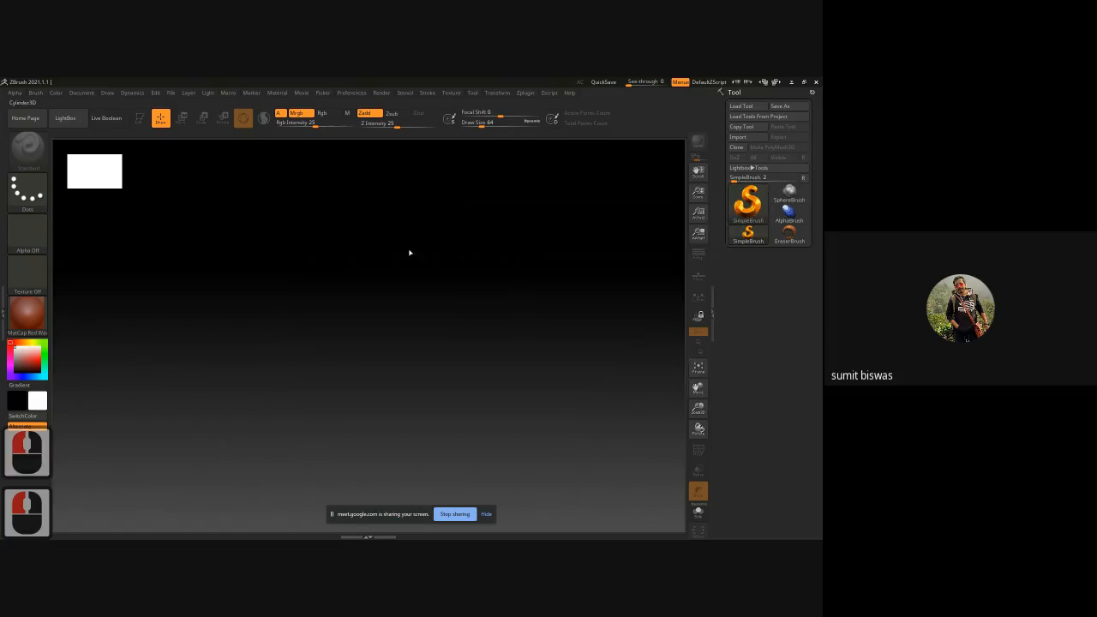
pyautogui.keyDown('shift'); pyautogui.moveTo(357, 345); pyautogui.dragTo(357, 514); pyautogui.keyUp('shift')
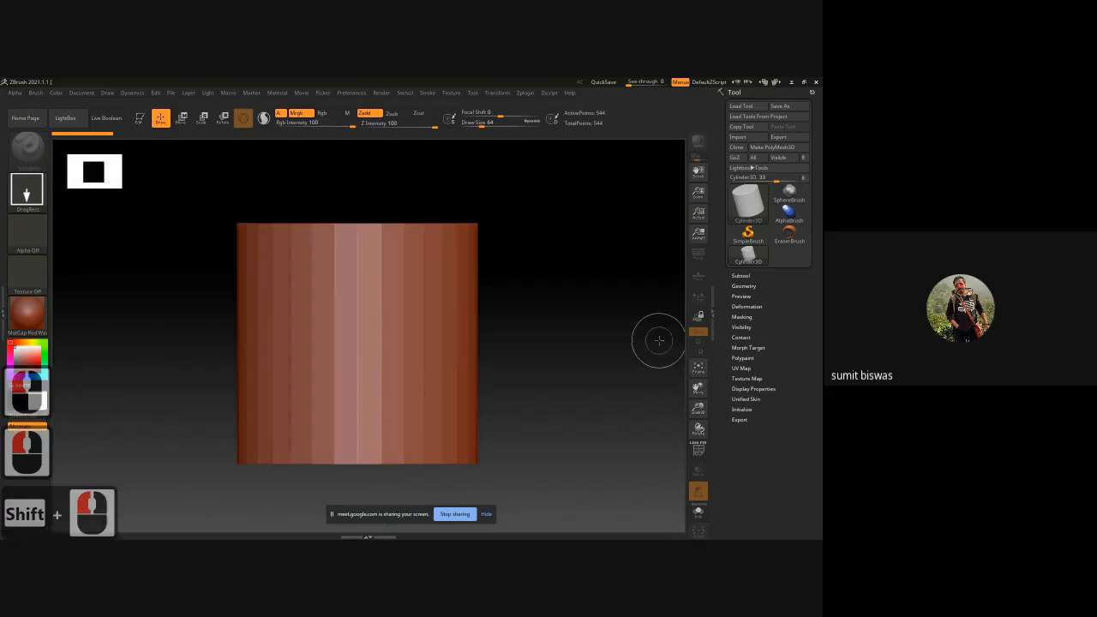
# Put the drawn cylinder into Edit mode, convert it to a PolyMesh3D and open its subtool list.
pyautogui.press('t')
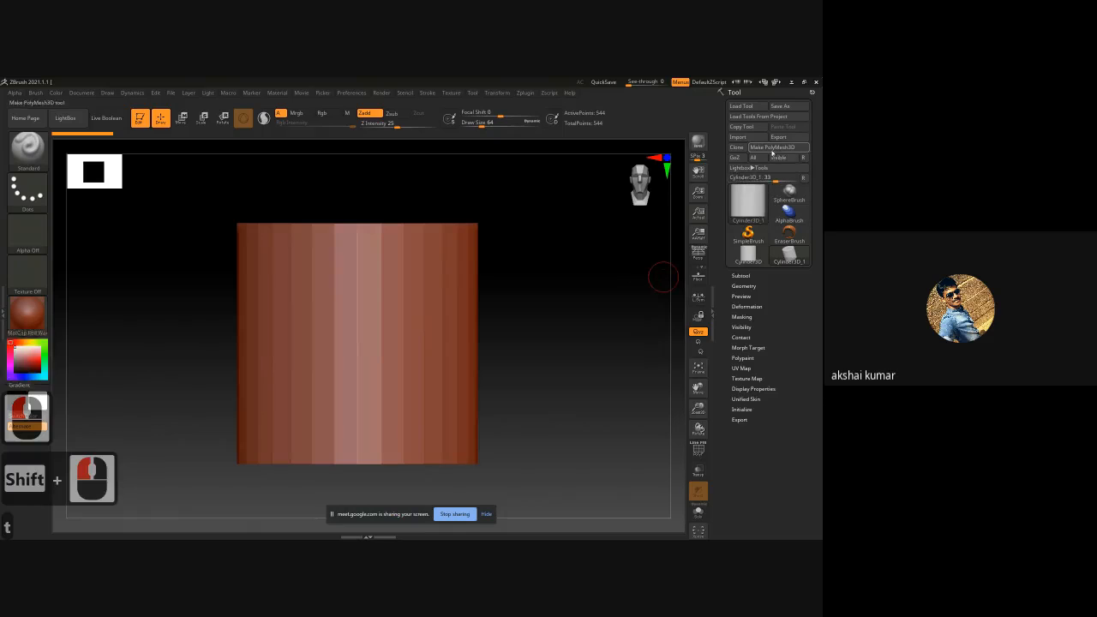
pyautogui.click(773, 149)
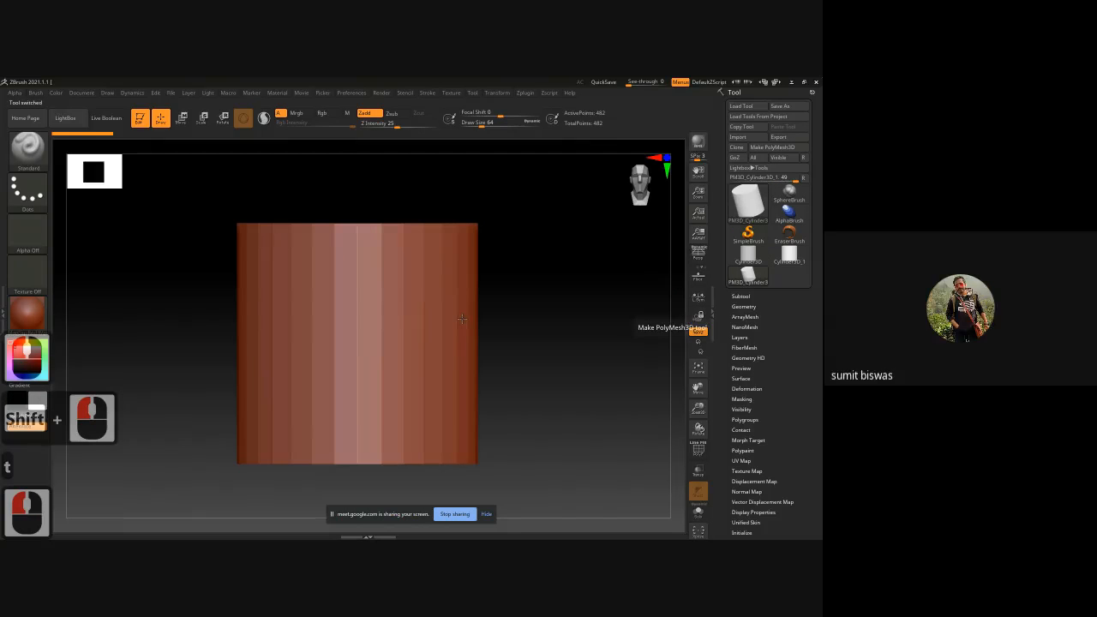
pyautogui.click(742, 296)
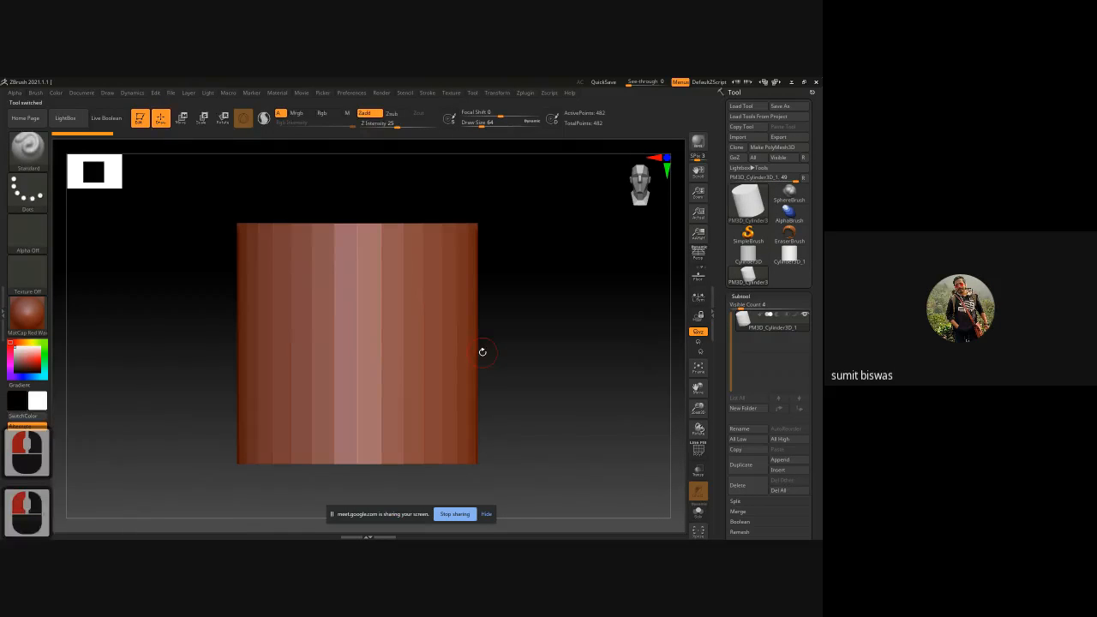
# Stretch the cylinder along its Y axis to about twice its original length and turn on its polygon wireframe.
pyautogui.press('e')
pyautogui.moveTo(394, 325); pyautogui.dragTo(327, 281)
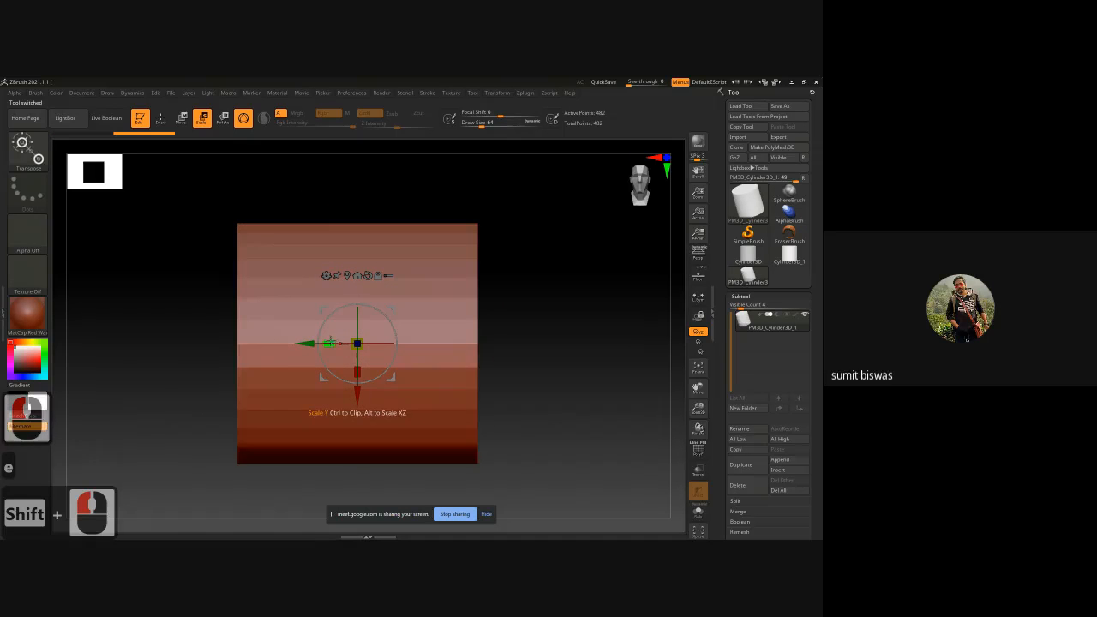
pyautogui.moveTo(329, 344); pyautogui.dragTo(199, 329)
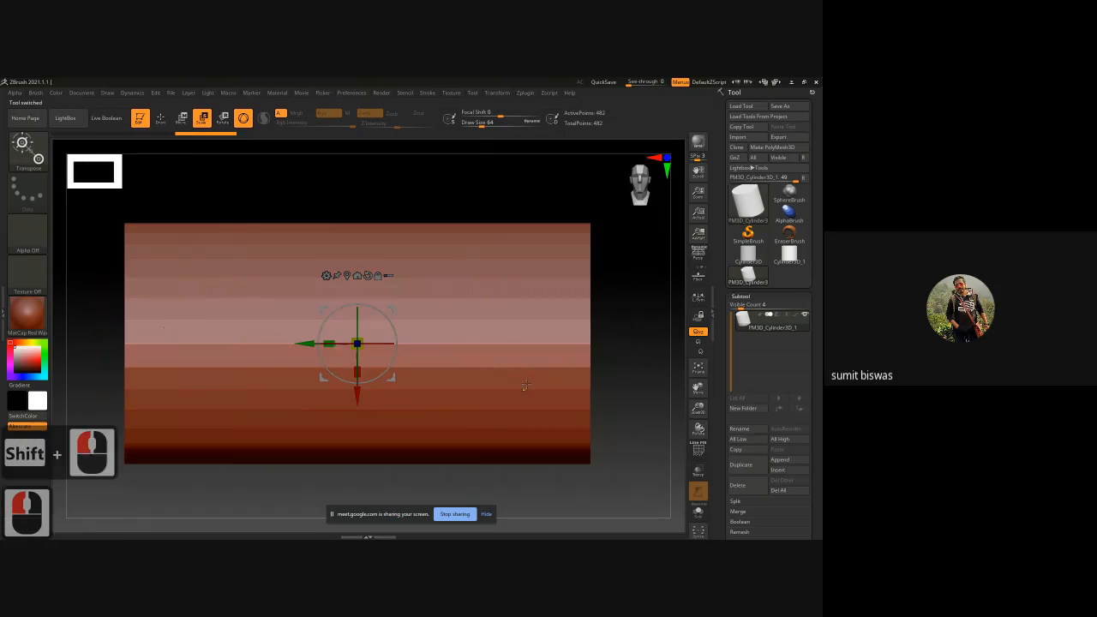
pyautogui.keyDown('ctrl'); pyautogui.moveTo(499, 374); pyautogui.dragTo(435, 382, button='right'); pyautogui.keyUp('ctrl')
pyautogui.moveTo(334, 448); pyautogui.dragTo(363, 449)
pyautogui.keyDown('alt'); pyautogui.moveTo(476, 463); pyautogui.dragTo(393, 444); pyautogui.keyUp('alt')
pyautogui.press('ctrl')
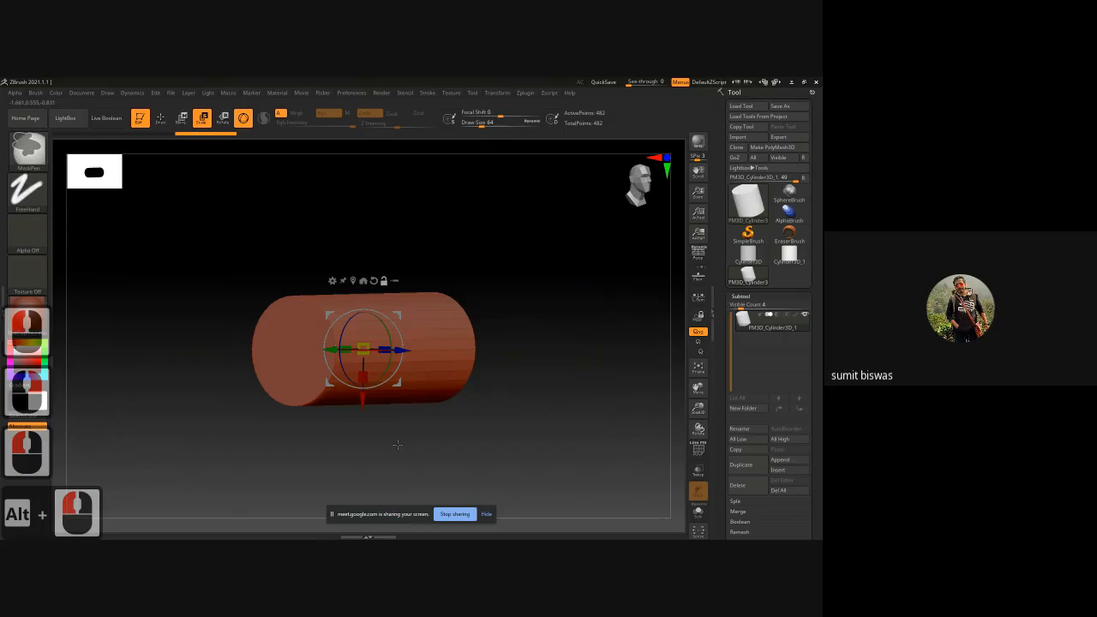
pyautogui.hotkey('shift', 'f')
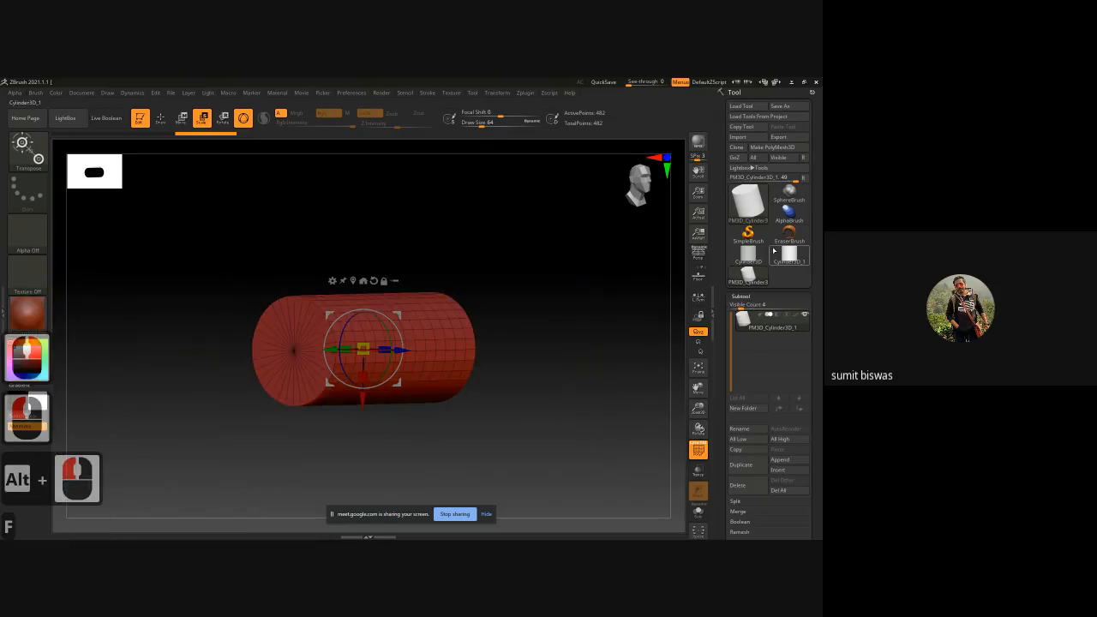
# Switch to the original Cylinder3D_1 primitive and try Inner Radius 58 and VDivide 52 in its Initialize settings, undoing the mesh changes.
pyautogui.click(789, 254)
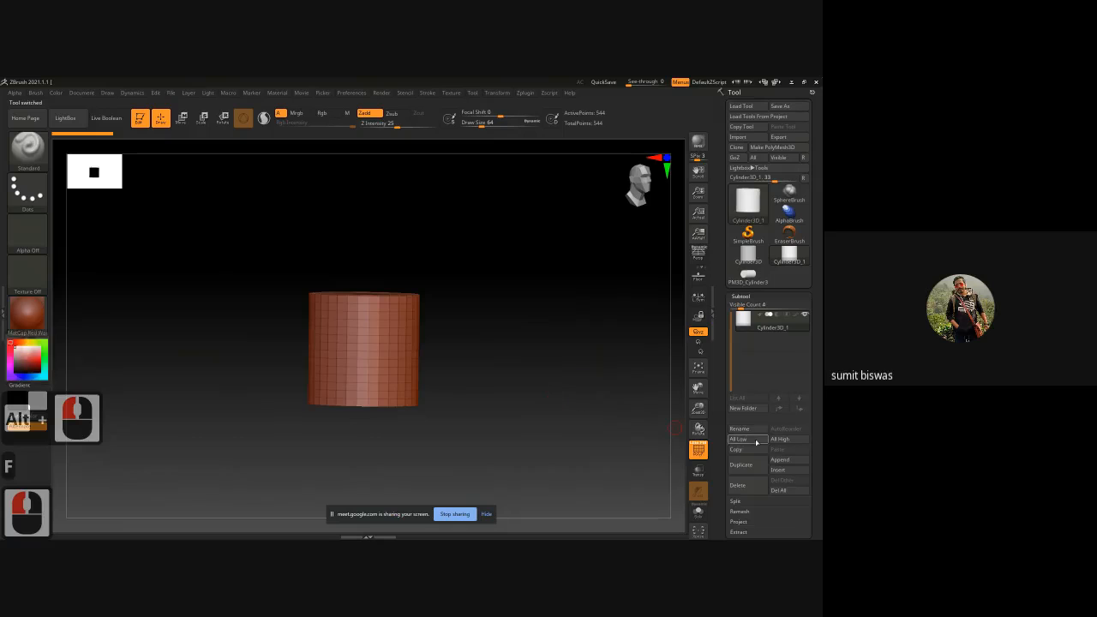
pyautogui.moveTo(721, 431); pyautogui.dragTo(719, 360)
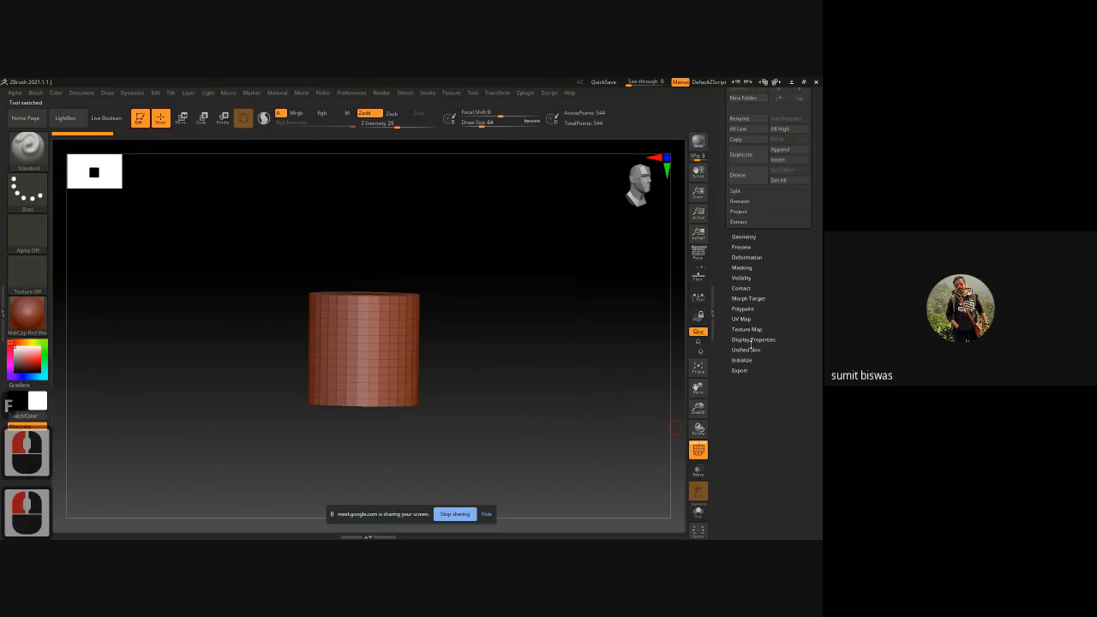
pyautogui.click(744, 359)
pyautogui.moveTo(523, 351); pyautogui.dragTo(521, 384)
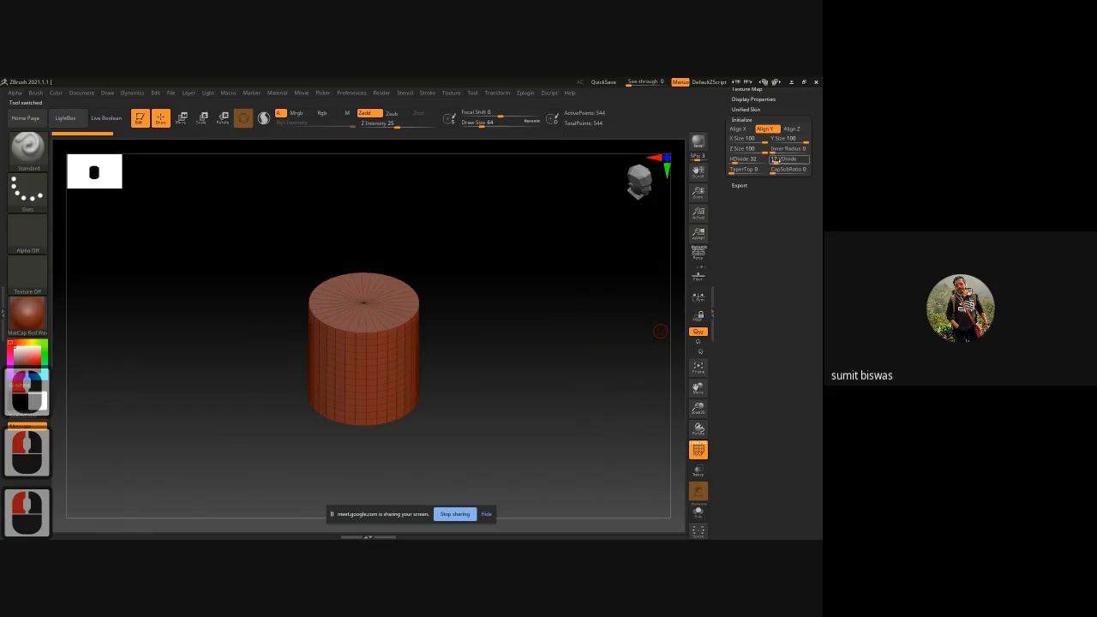
pyautogui.moveTo(776, 161)
pyautogui.mouseDown()
pyautogui.moveTo(792, 152)
pyautogui.moveTo(785, 162)
pyautogui.mouseUp()
pyautogui.hotkey('ctrl', 'z')
pyautogui.hotkey('ctrl', 'z')
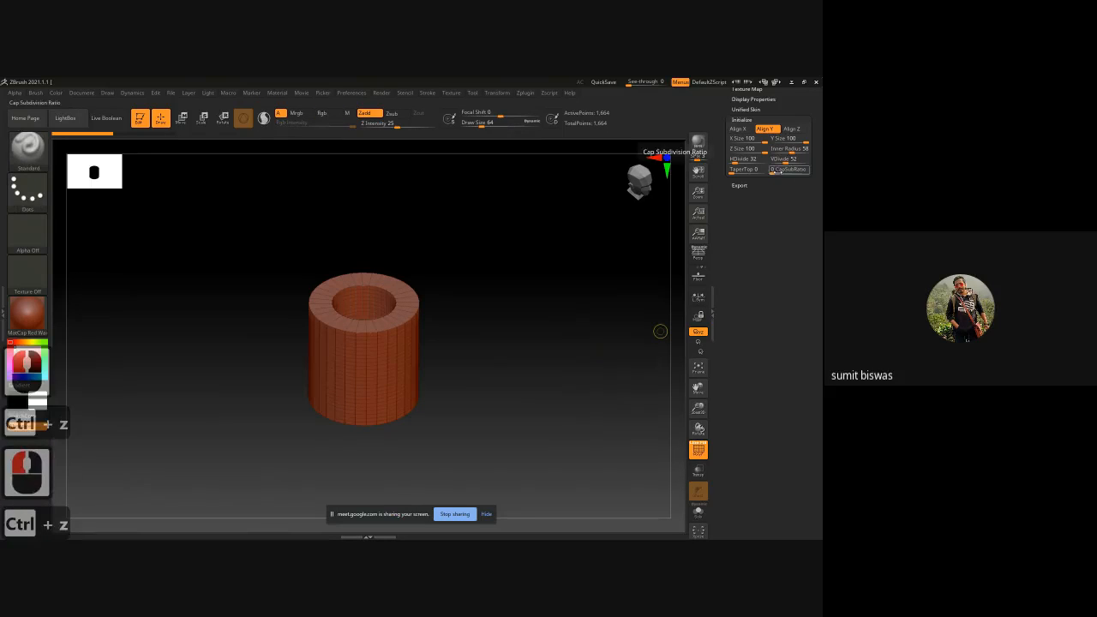
# Try a CapSubRatio of 46 and 59 and a TaperTop of 27 on the primitive, undoing each mesh change.
pyautogui.click(787, 171)
pyautogui.hotkey('ctrl', 'z')
pyautogui.hotkey('ctrl', 'z')
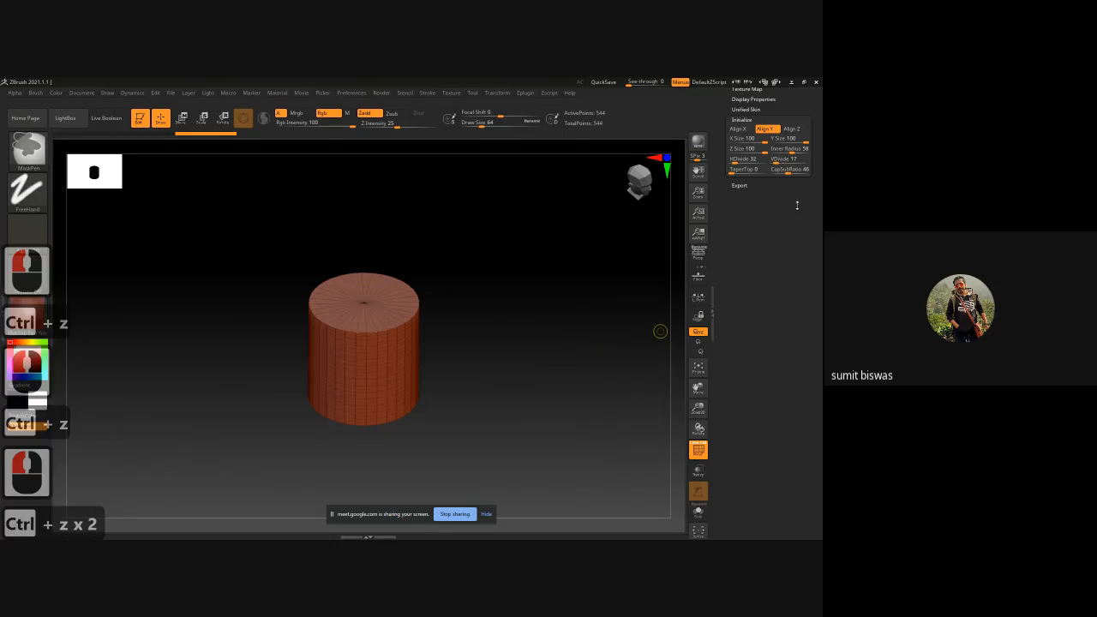
pyautogui.moveTo(788, 172); pyautogui.dragTo(792, 172)
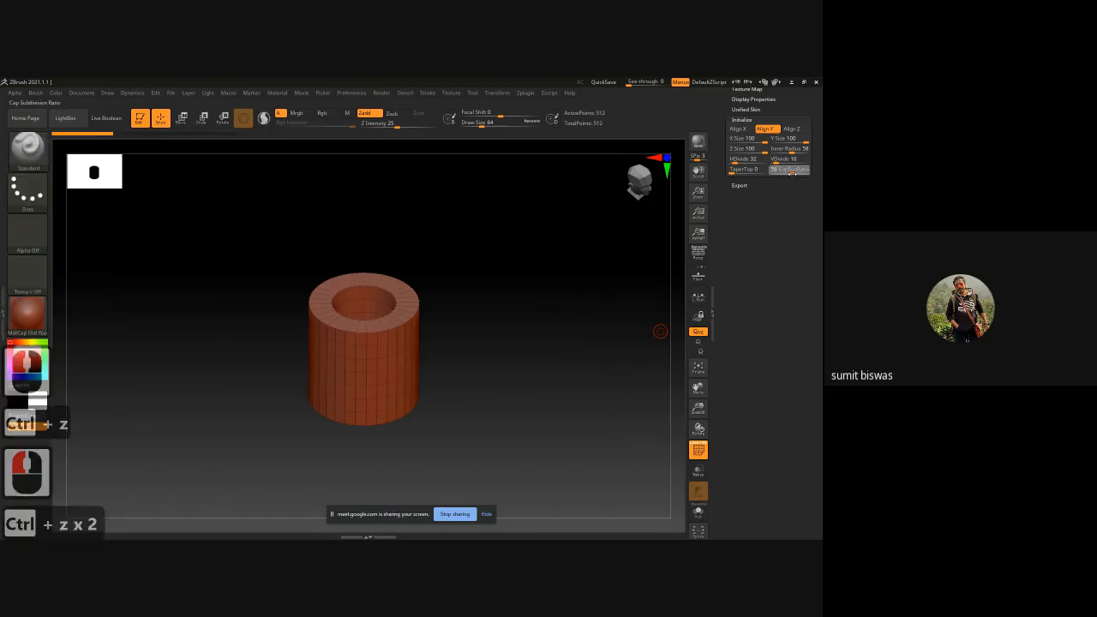
pyautogui.hotkey('ctrl', 'z')
pyautogui.click(740, 171)
pyautogui.hotkey('ctrl', 'z')
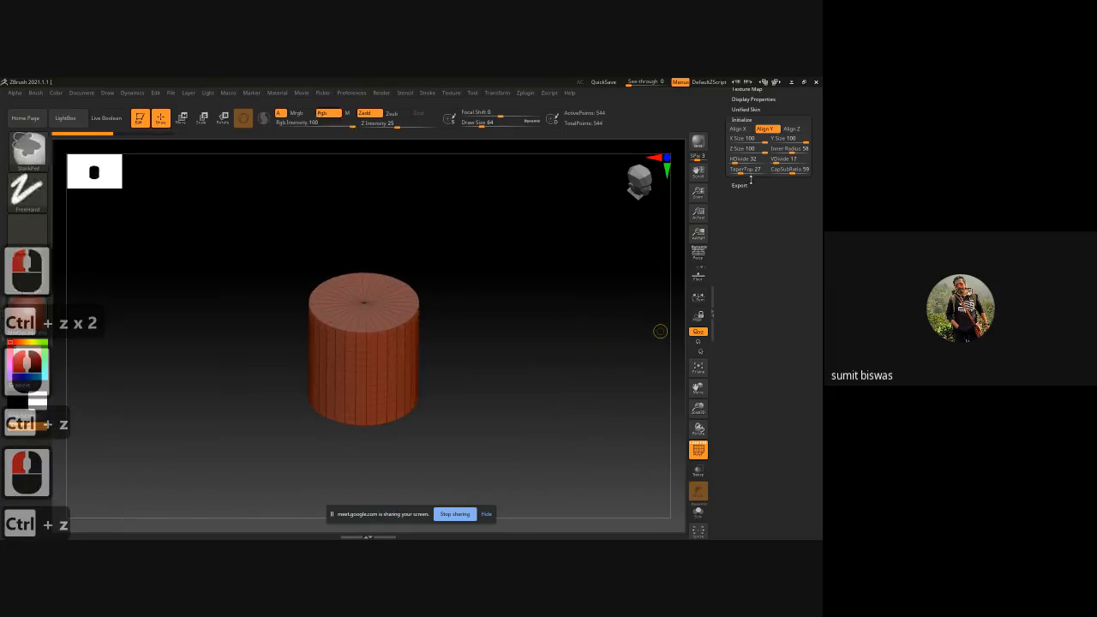
# Try a Y Size of 65 and a lower vertical subdivision count on the primitive, undoing the mesh changes.
pyautogui.click(751, 161)
pyautogui.hotkey('ctrl', 'z')
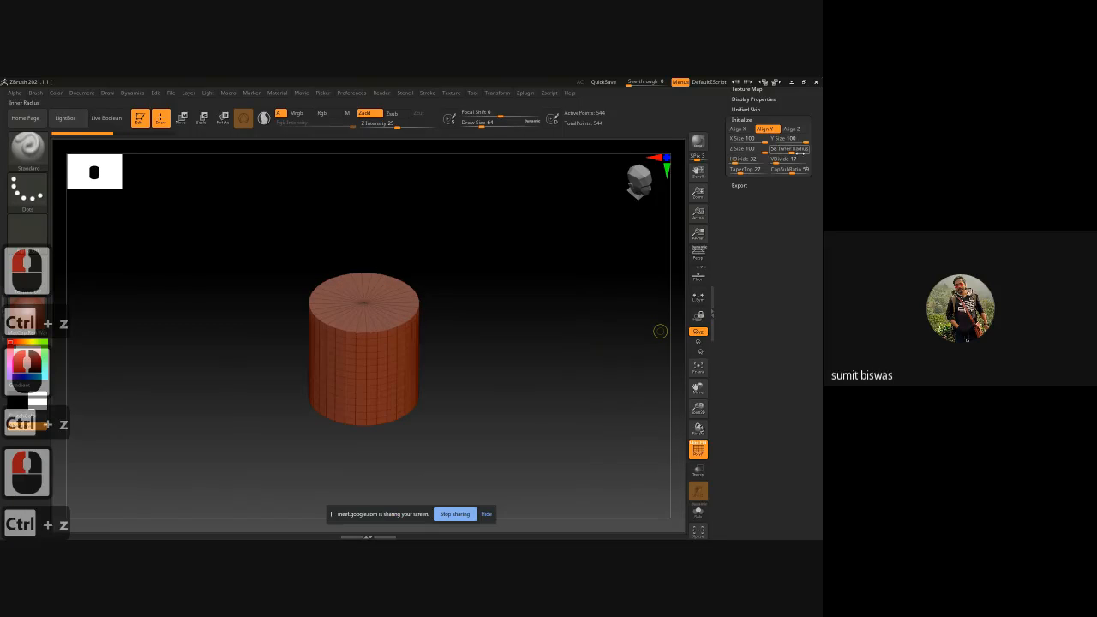
pyautogui.click(776, 148)
pyautogui.hotkey('ctrl', 'z')
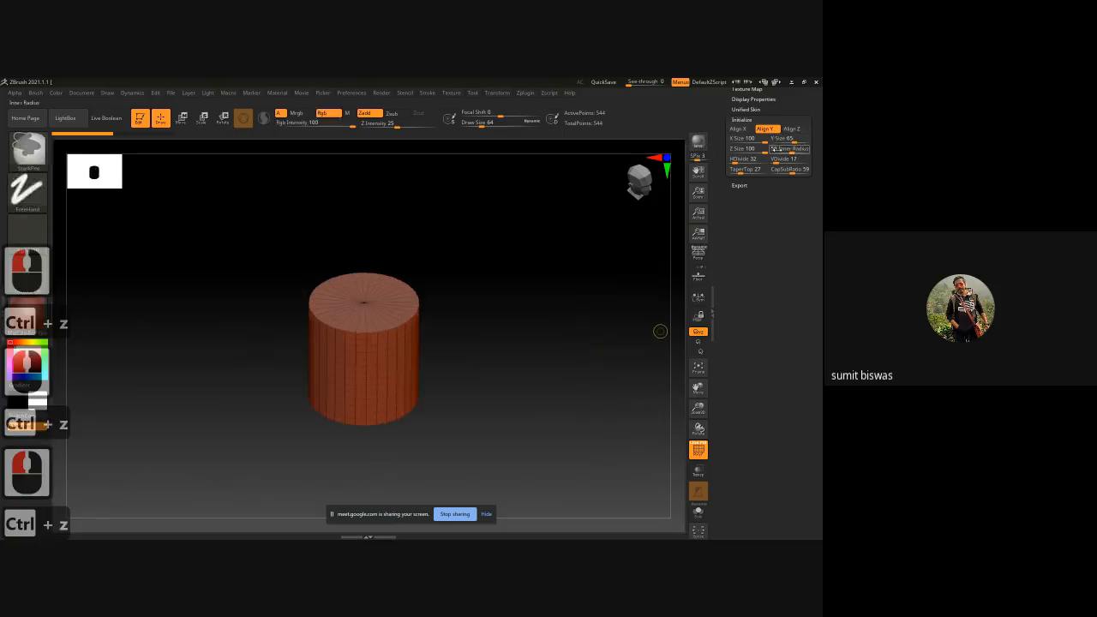
pyautogui.click(774, 159)
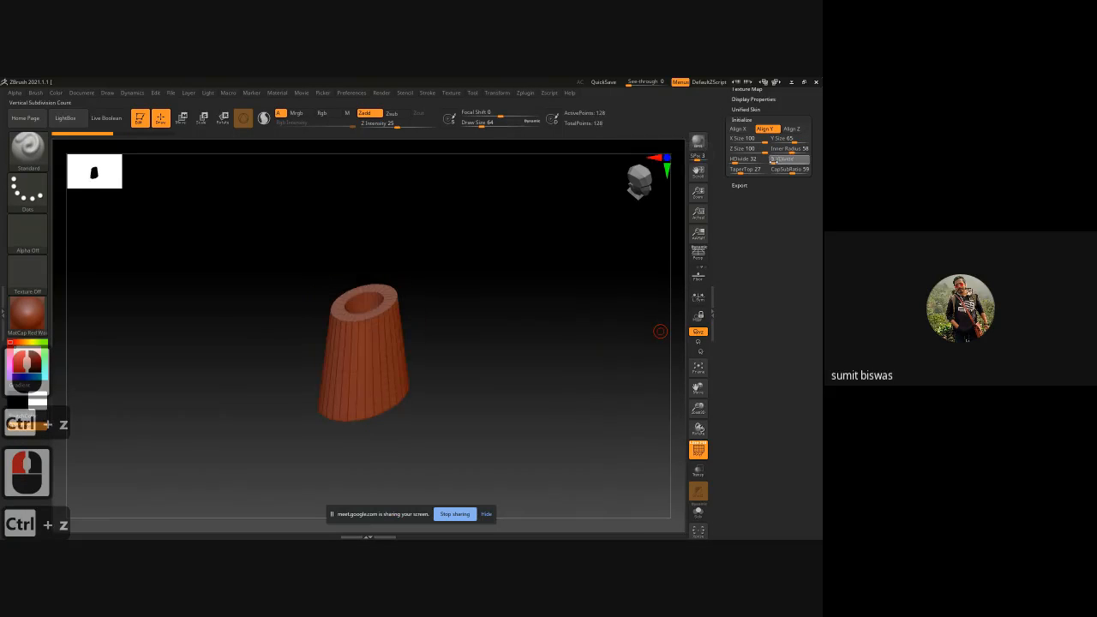
pyautogui.hotkey('ctrl', 'z')
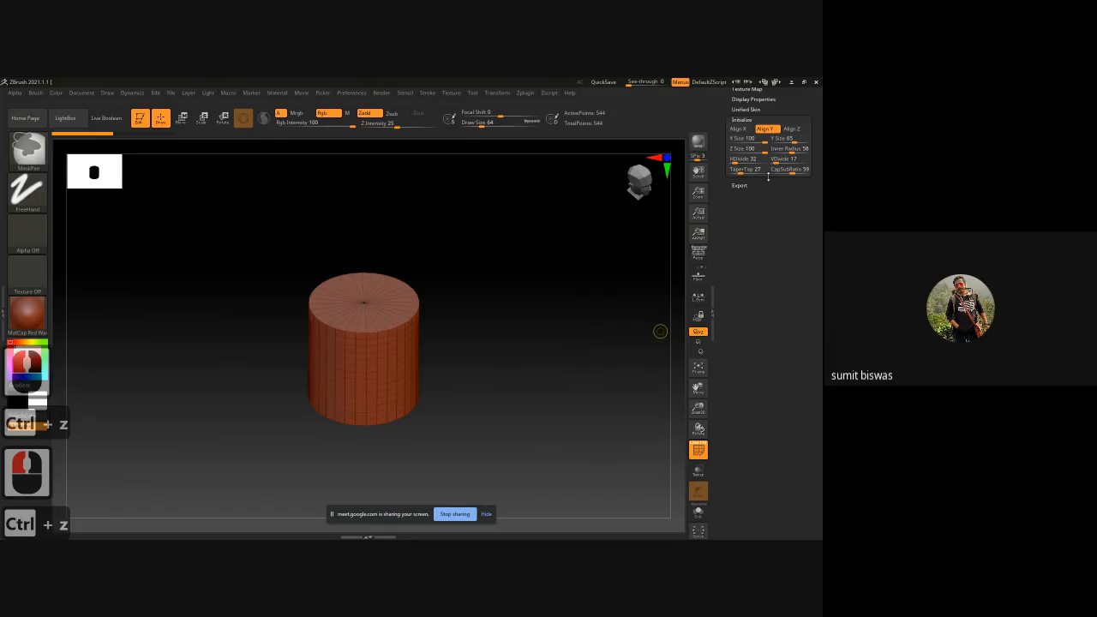
# Try aligning the primitive to the X axis, return it to Align Y and undo the mesh changes.
pyautogui.click(739, 128)
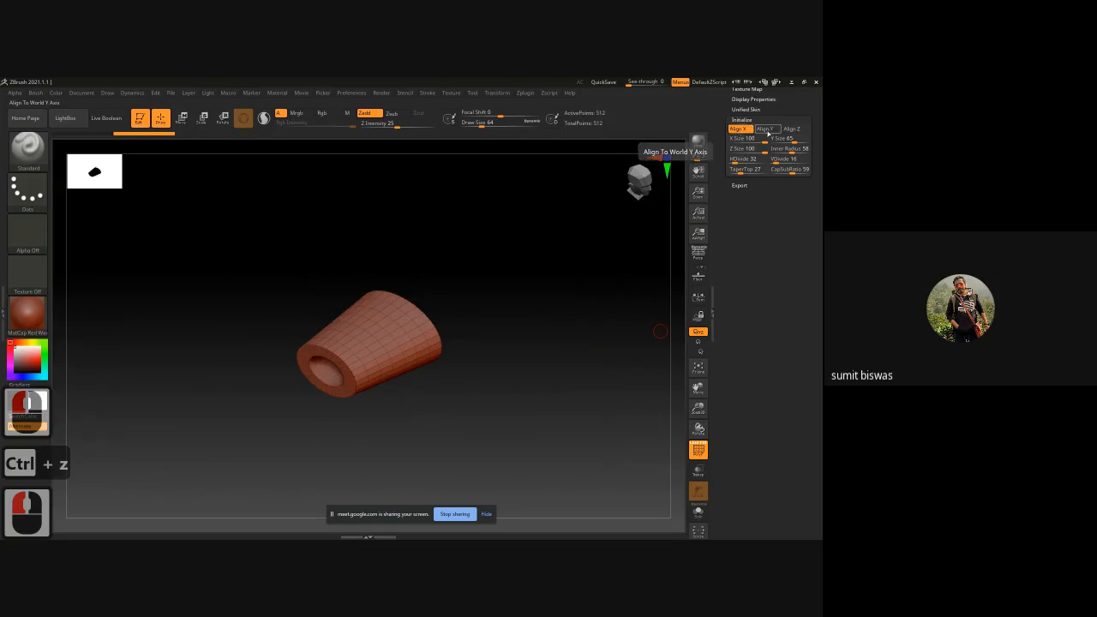
pyautogui.click(766, 128)
pyautogui.hotkey('ctrl', 'z')
pyautogui.hotkey('ctrl', 'z')
pyautogui.hotkey('ctrl', 'z')
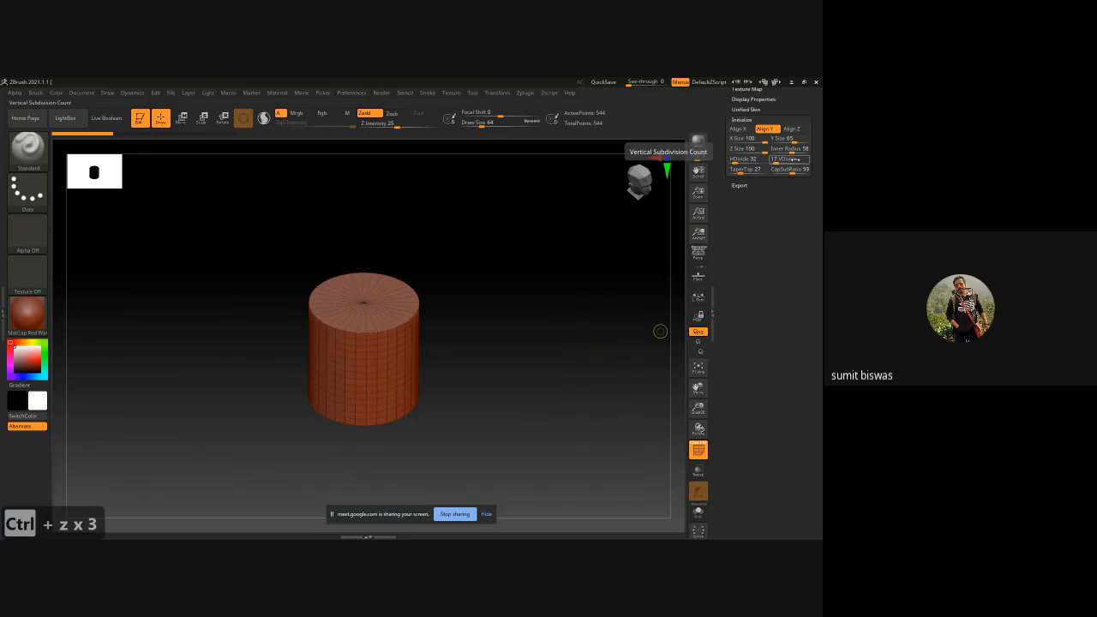
# Try X Size 60, Y Size 49 and Z Size 56 on the primitive and undo the mesh changes.
pyautogui.moveTo(793, 139); pyautogui.dragTo(789, 161)
pyautogui.hotkey('ctrl', 'z')
pyautogui.hotkey('ctrl', 'z')
pyautogui.hotkey('ctrl', 'z')
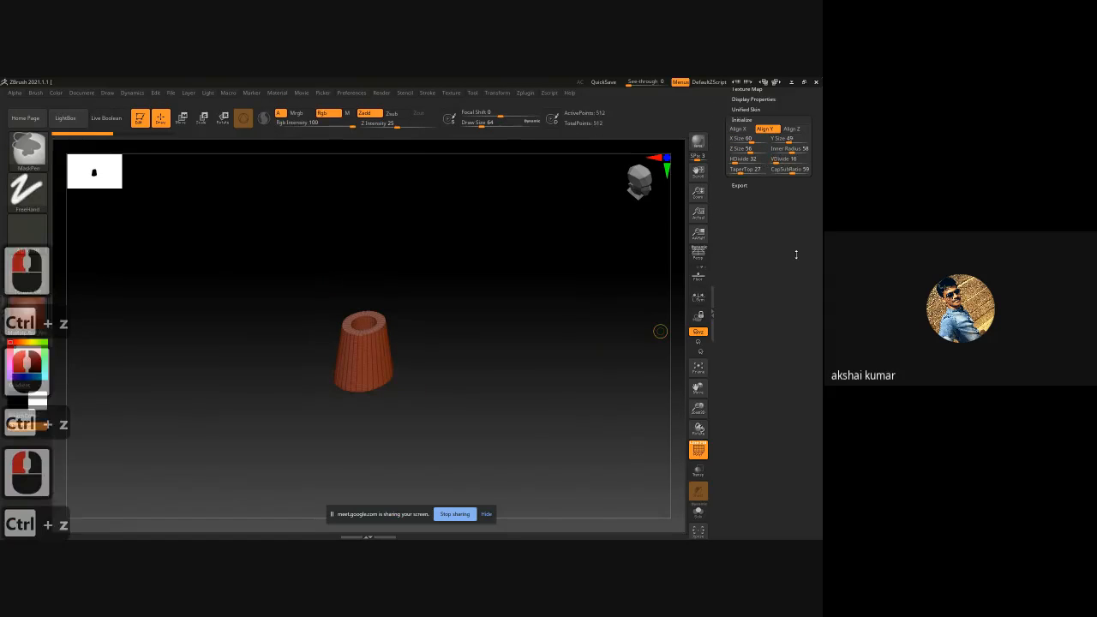
pyautogui.hotkey('ctrl', 'z')
pyautogui.hotkey('ctrl', 'z')
pyautogui.hotkey('ctrl', 'z')
# Return to the stretched PolyMesh3D cylinder, view it straight from the front and turn off its polygon wireframe.
pyautogui.moveTo(795, 255); pyautogui.dragTo(787, 290)
pyautogui.click(748, 274)
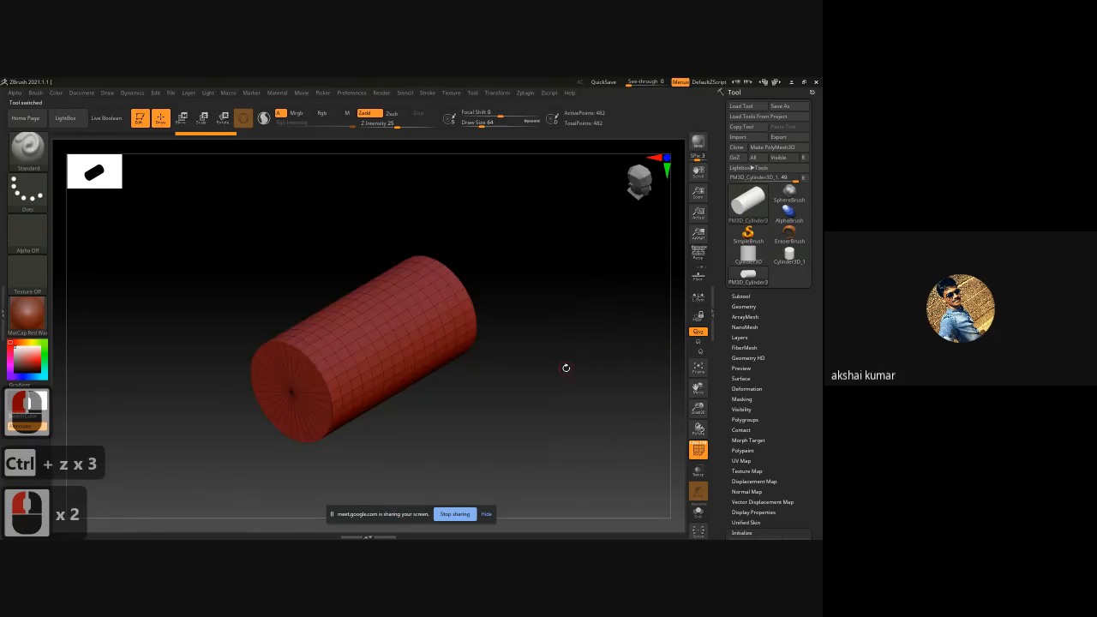
pyautogui.keyDown('shift'); pyautogui.moveTo(563, 367); pyautogui.dragTo(543, 363); pyautogui.keyUp('shift')
pyautogui.hotkey('shift', 'f')
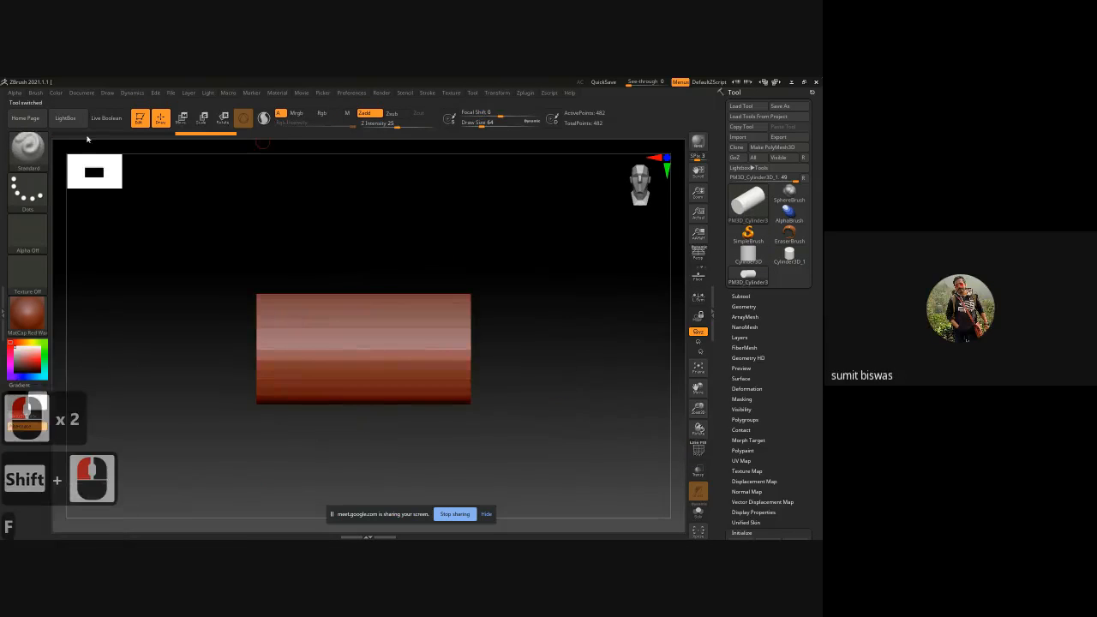
# Remove the background gradient by setting the document's Range to 0, and assign BasicMaterial2 to the cylinder.
pyautogui.click(93, 254)
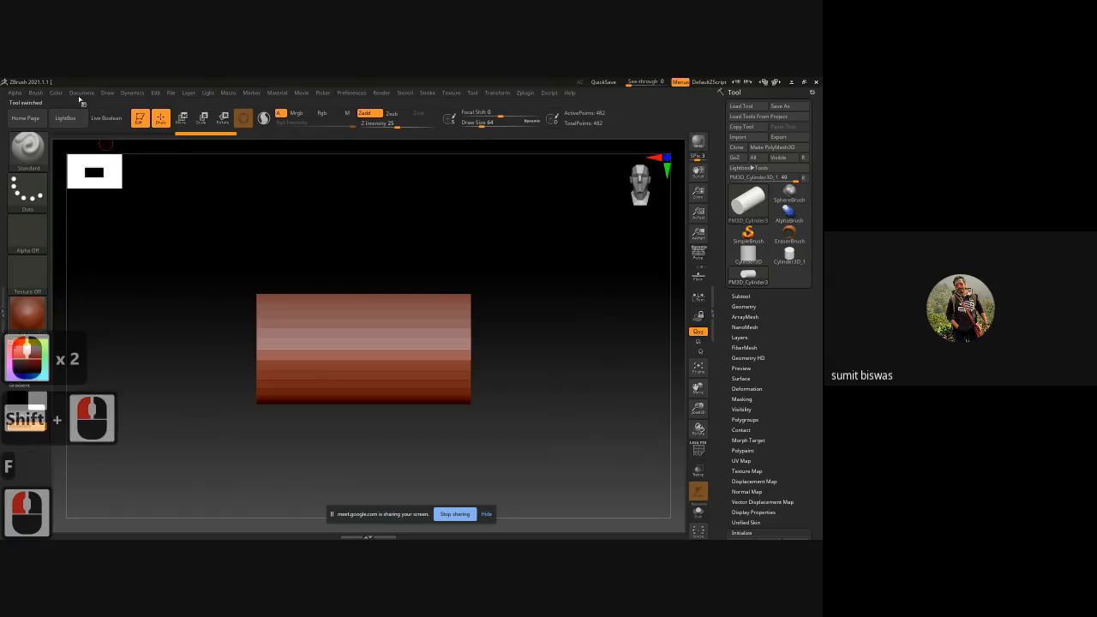
pyautogui.click(81, 92)
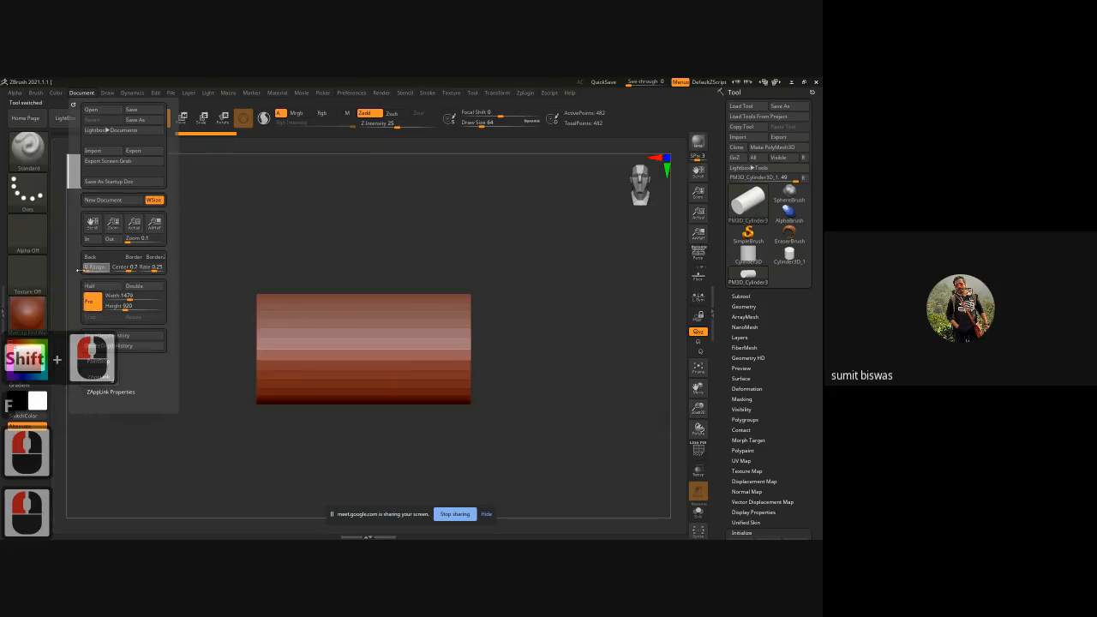
pyautogui.click(33, 319)
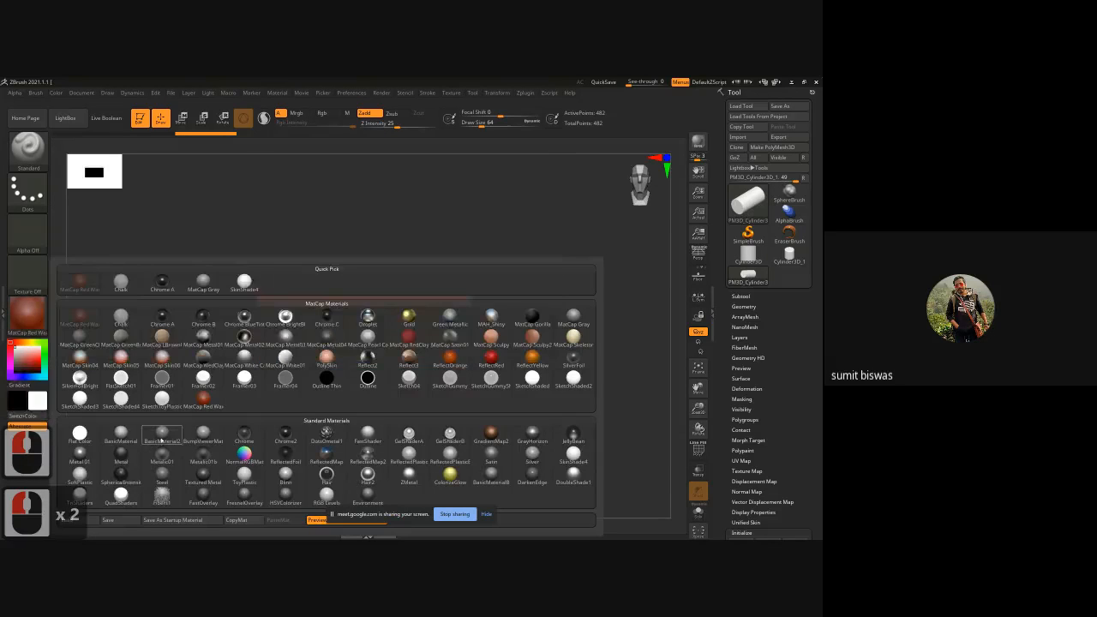
pyautogui.click(161, 434)
pyautogui.moveTo(199, 384); pyautogui.dragTo(343, 388)
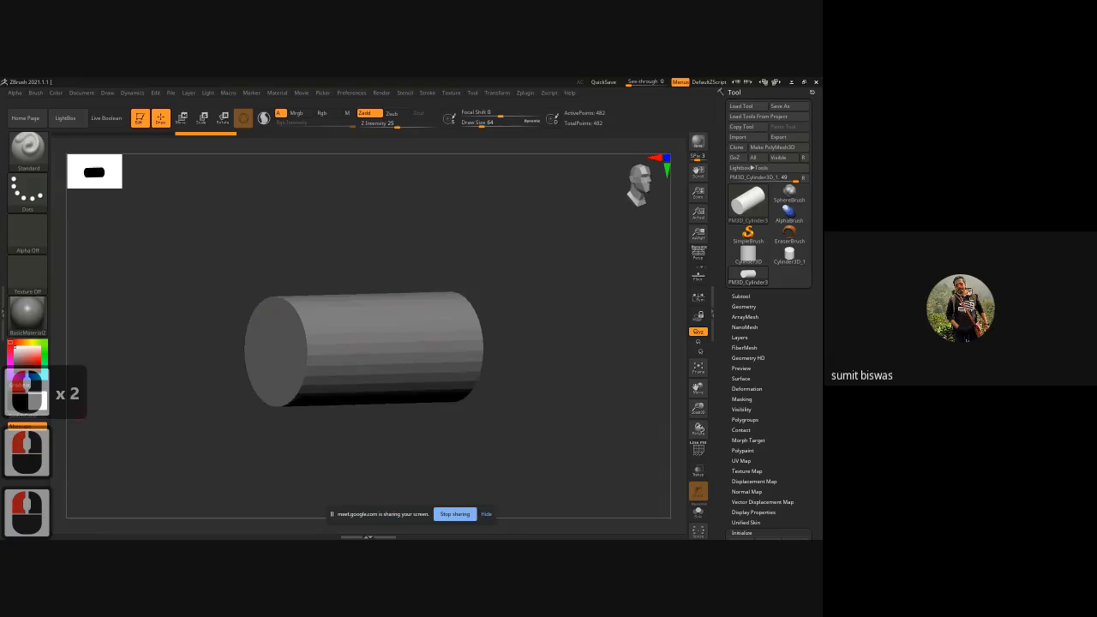
pyautogui.click(79, 414)
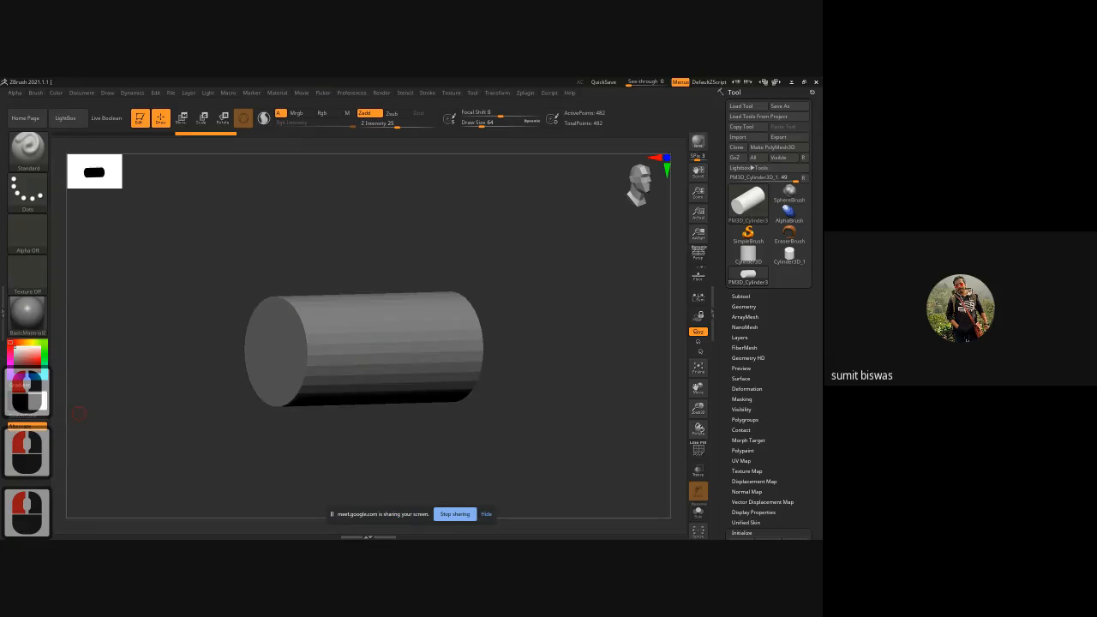
pyautogui.click(79, 414)
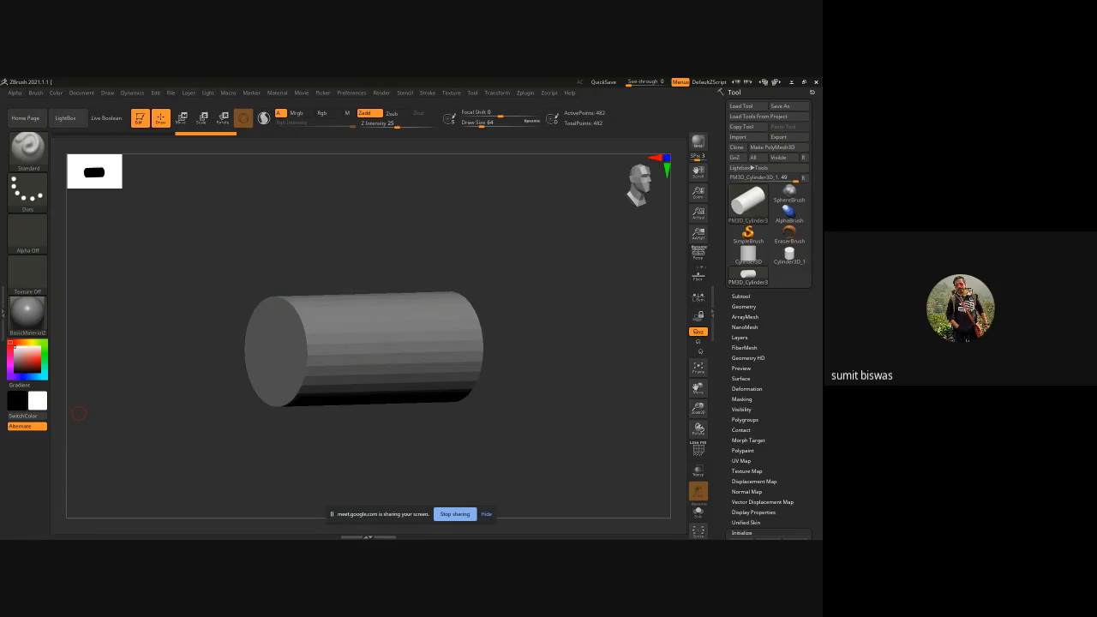
pyautogui.click(79, 414)
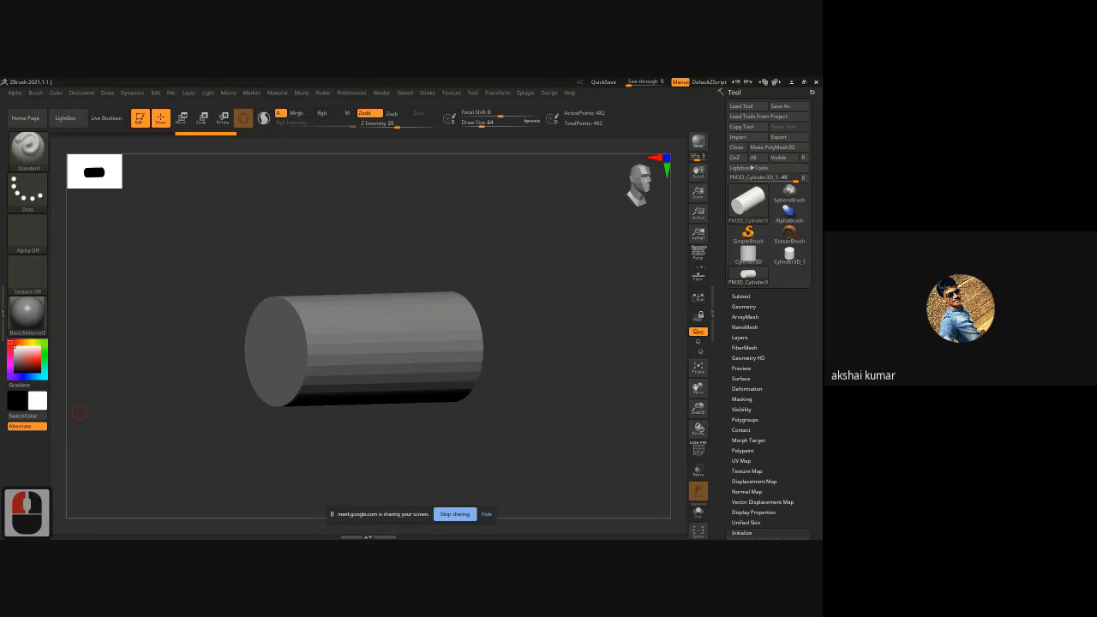
pyautogui.moveTo(78, 413); pyautogui.dragTo(573, 392)
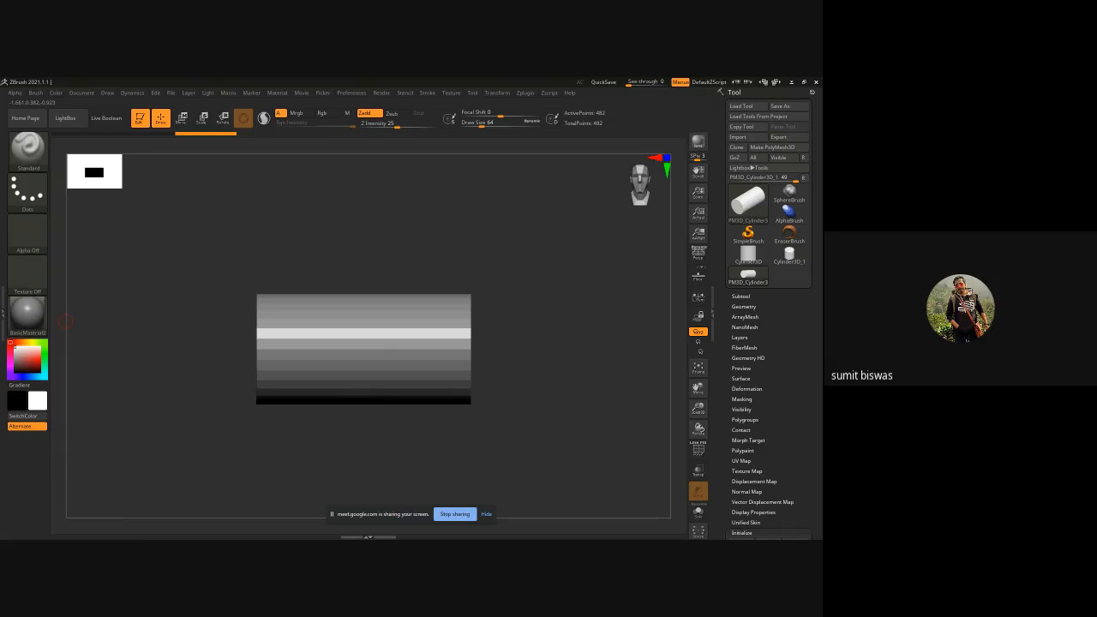
# Subdivide the stretched cylinder four times to smooth and round its edges, and open its Geometry settings.
pyautogui.moveTo(570, 361); pyautogui.dragTo(560, 361)
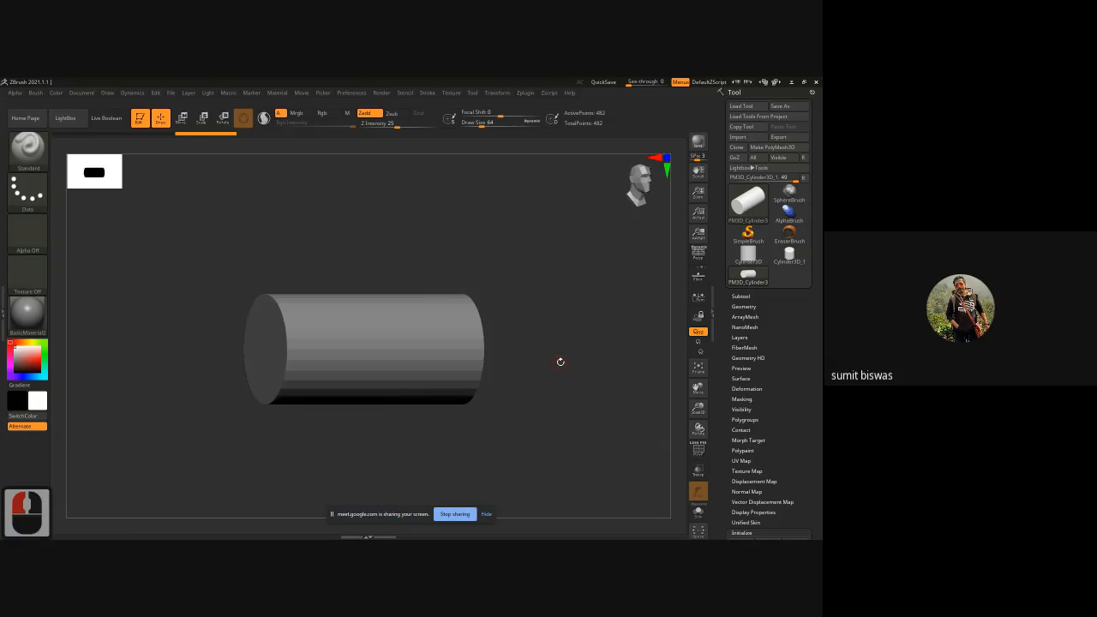
pyautogui.hotkey('ctrl', 'd')
pyautogui.hotkey('ctrl', 'd')
pyautogui.hotkey('ctrl', 'd')
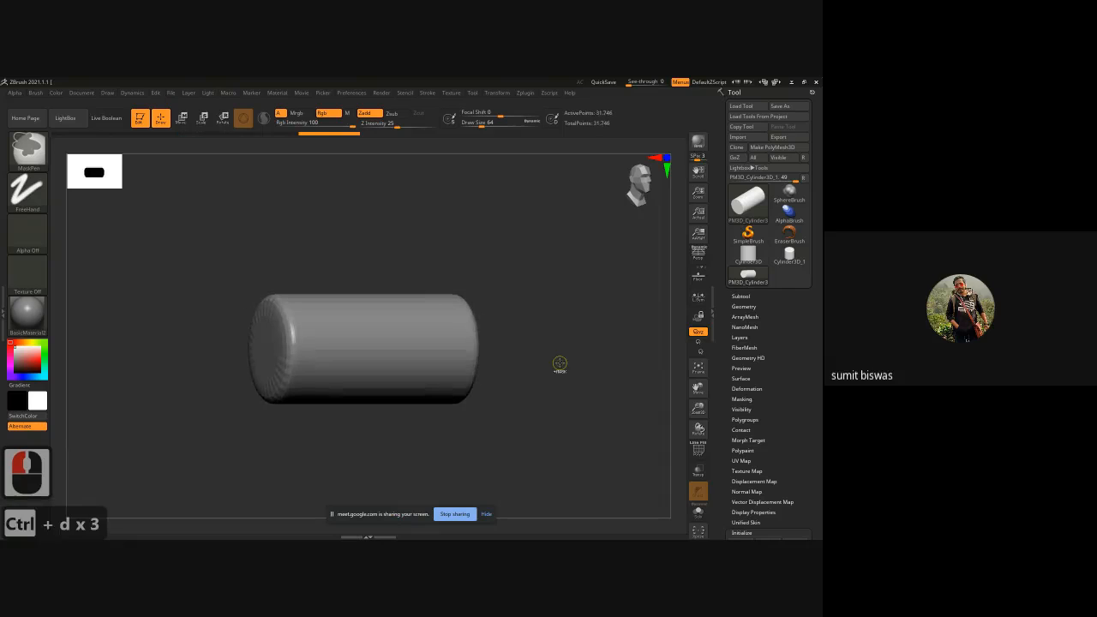
pyautogui.hotkey('ctrl', 'd')
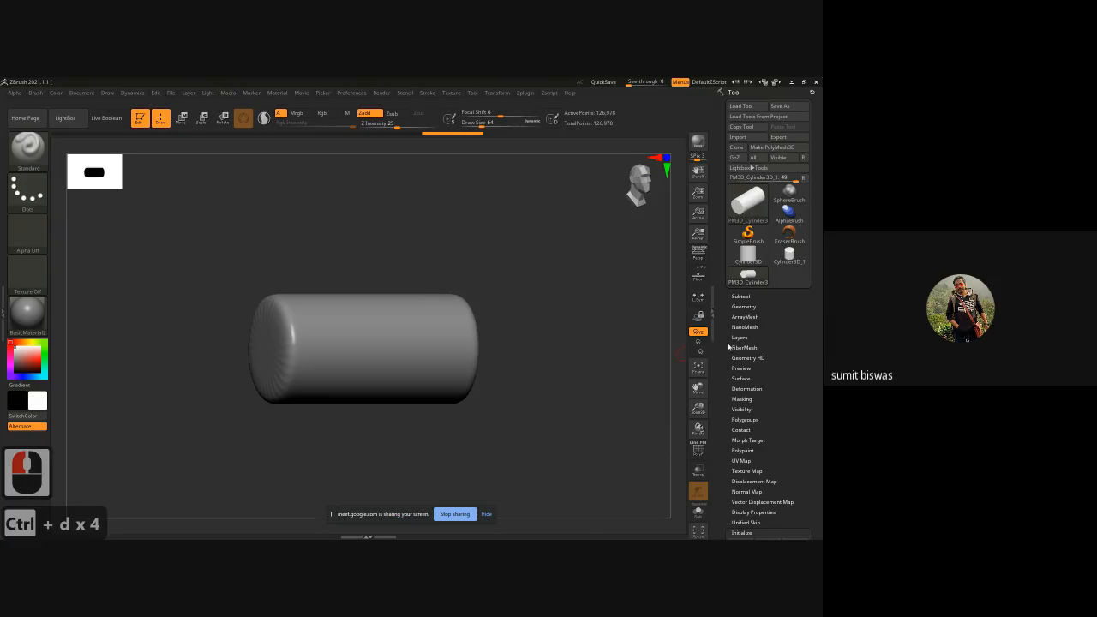
pyautogui.click(742, 306)
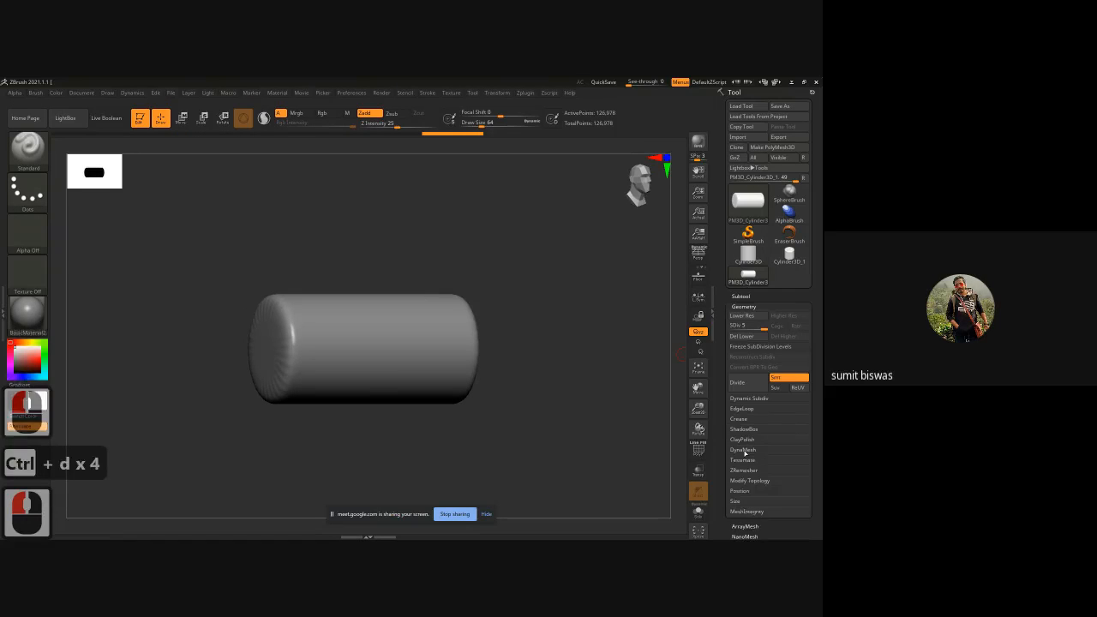
# Try remeshing the frozen-subdivision cylinder with DynaMesh at resolution 128 and undo the remesh.
pyautogui.click(743, 448)
pyautogui.click(741, 464)
pyautogui.click(641, 480)
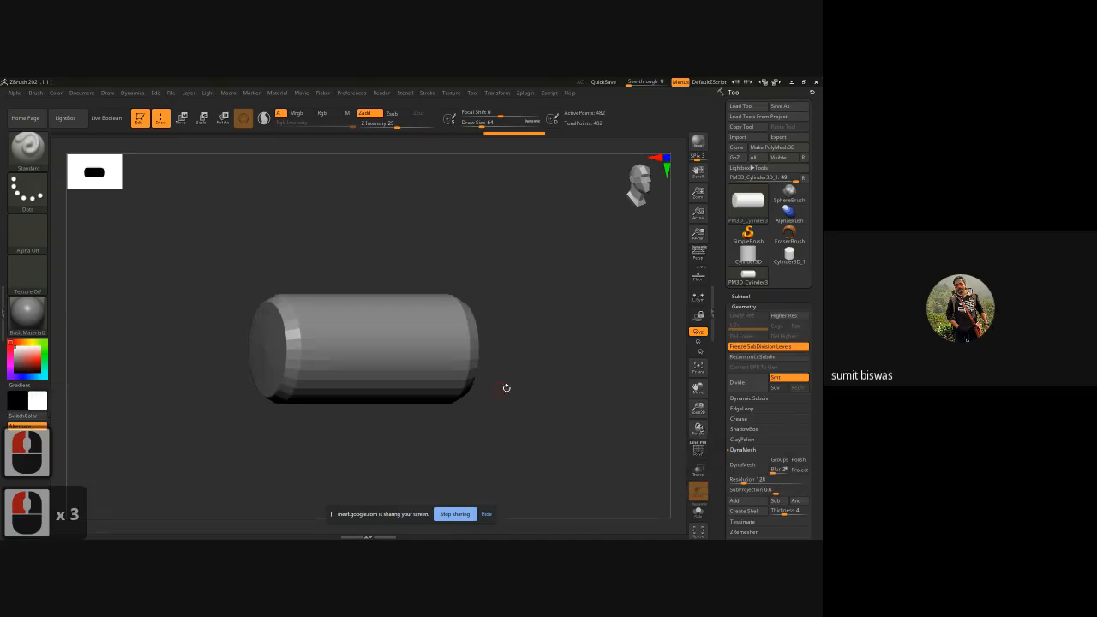
pyautogui.click(744, 466)
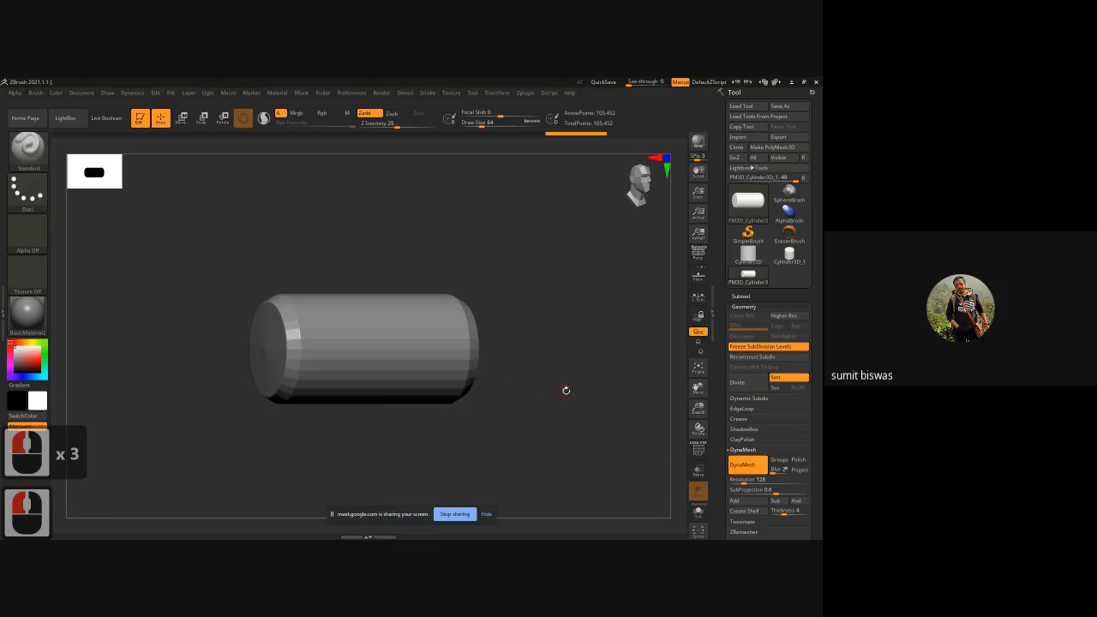
pyautogui.hotkey('ctrl', 'z')
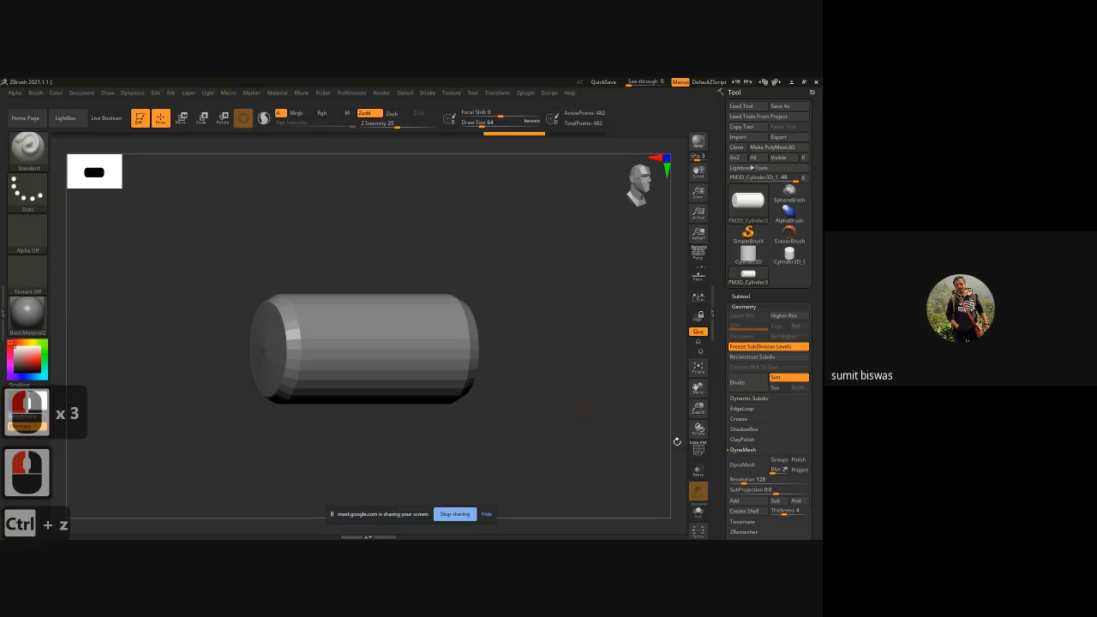
# Set the DynaMesh resolution to 32 and convert the cylinder to a DynaMesh.
pyautogui.click(749, 478)
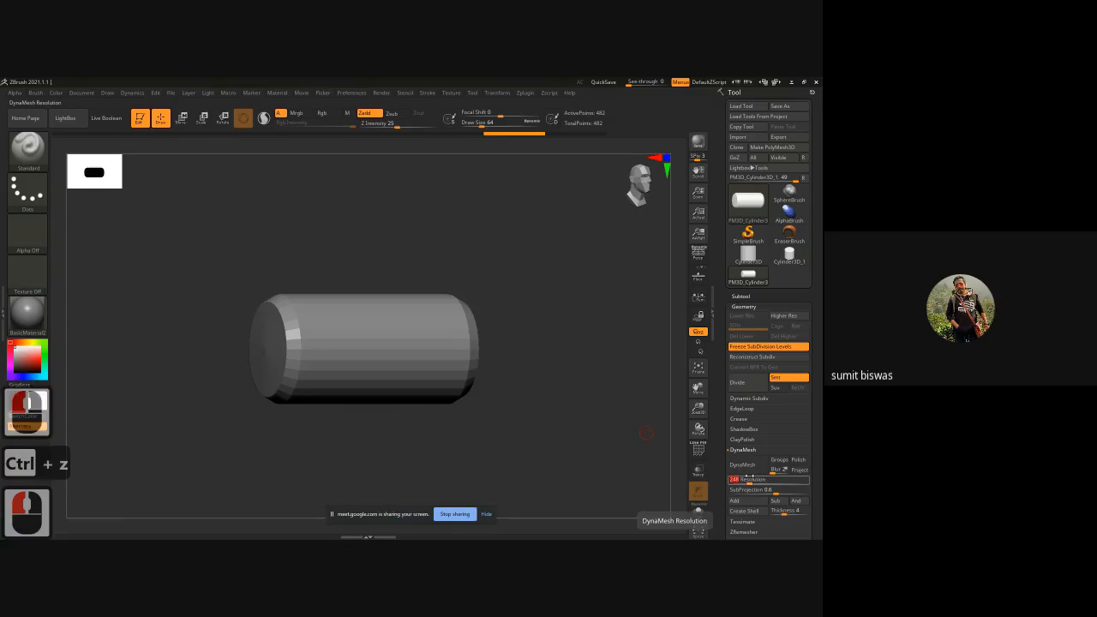
pyautogui.write('32')
pyautogui.press('Return')
pyautogui.click(742, 464)
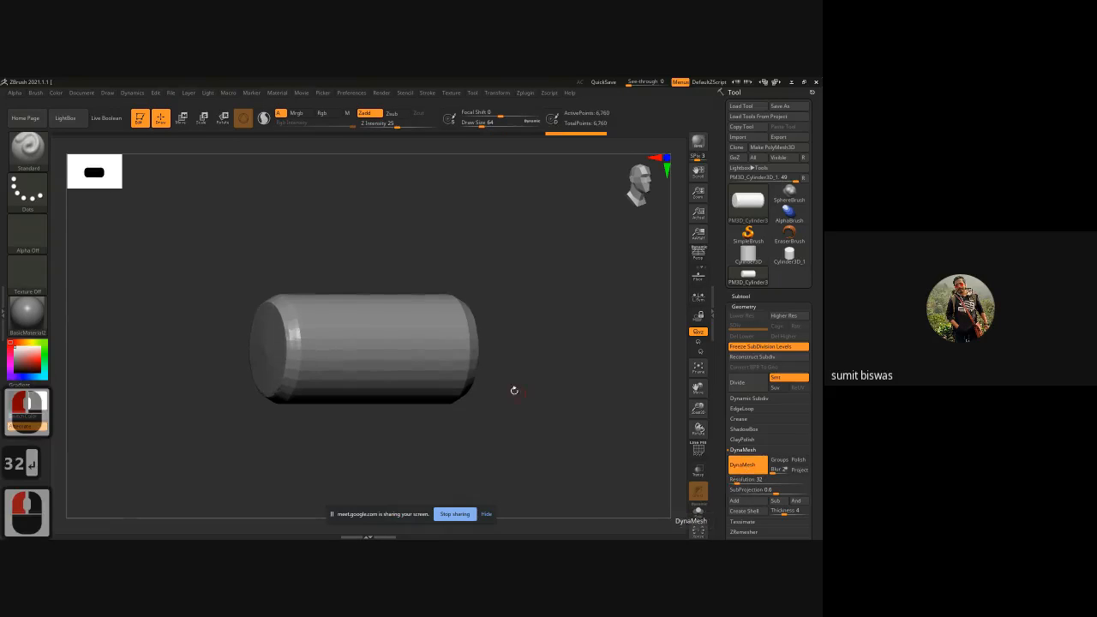
# Carve a straight seam along the full length of the cylinder's side with the DamStandard brush at draw size 236.
pyautogui.keyDown('shift'); pyautogui.moveTo(531, 398); pyautogui.dragTo(516, 436); pyautogui.keyUp('shift')
pyautogui.keyDown('alt'); pyautogui.click(547, 433); pyautogui.keyUp('alt')
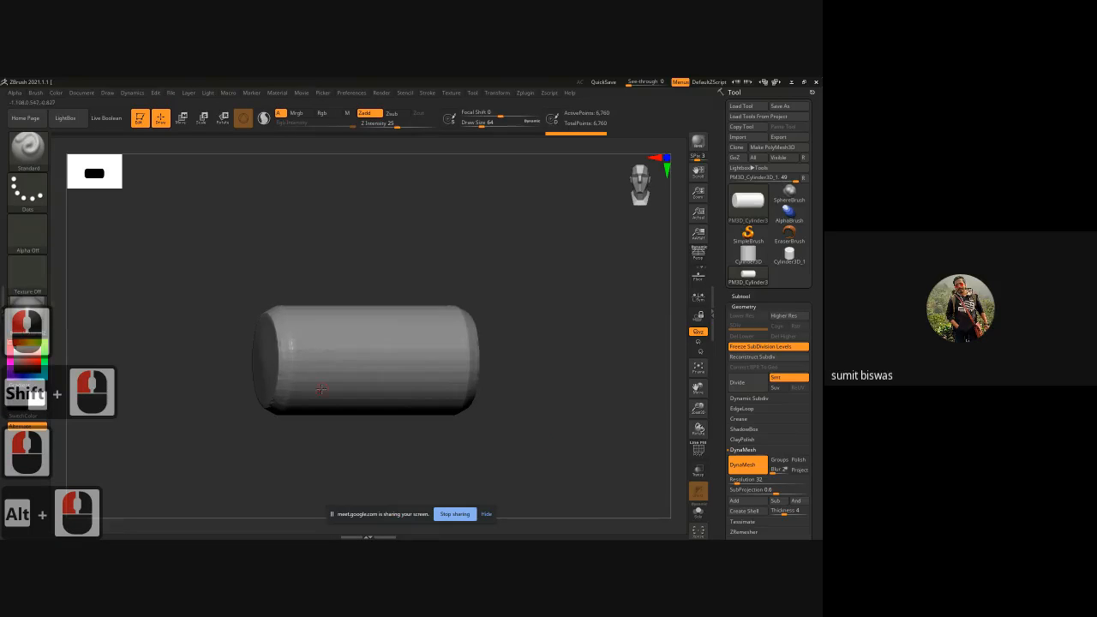
pyautogui.moveTo(548, 443); pyautogui.dragTo(563, 450)
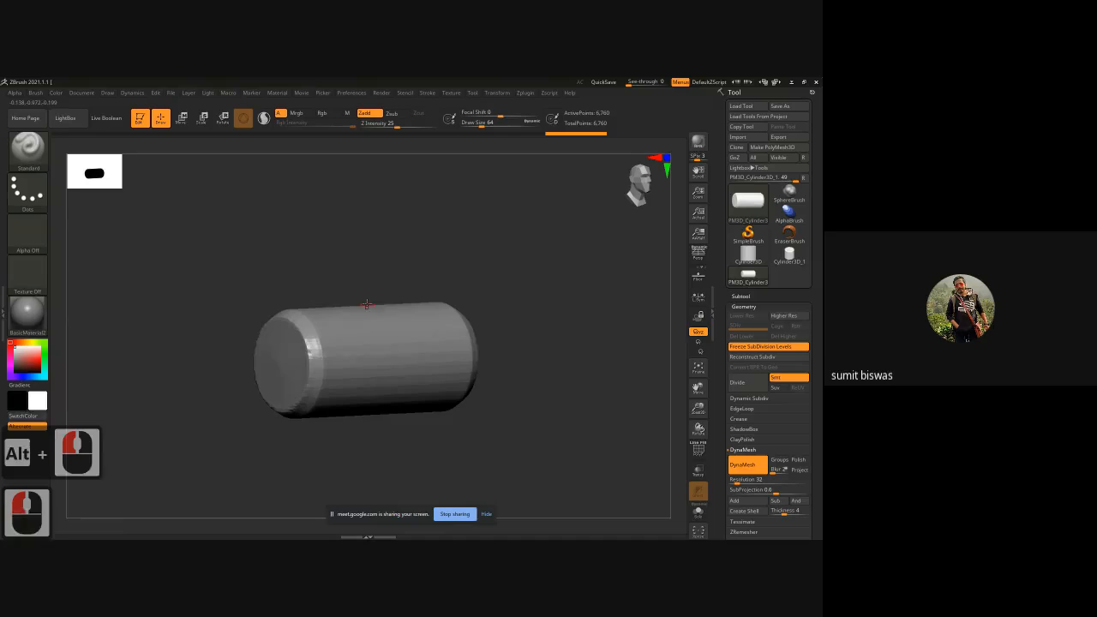
pyautogui.press('b')
pyautogui.press('d')
pyautogui.press('s')
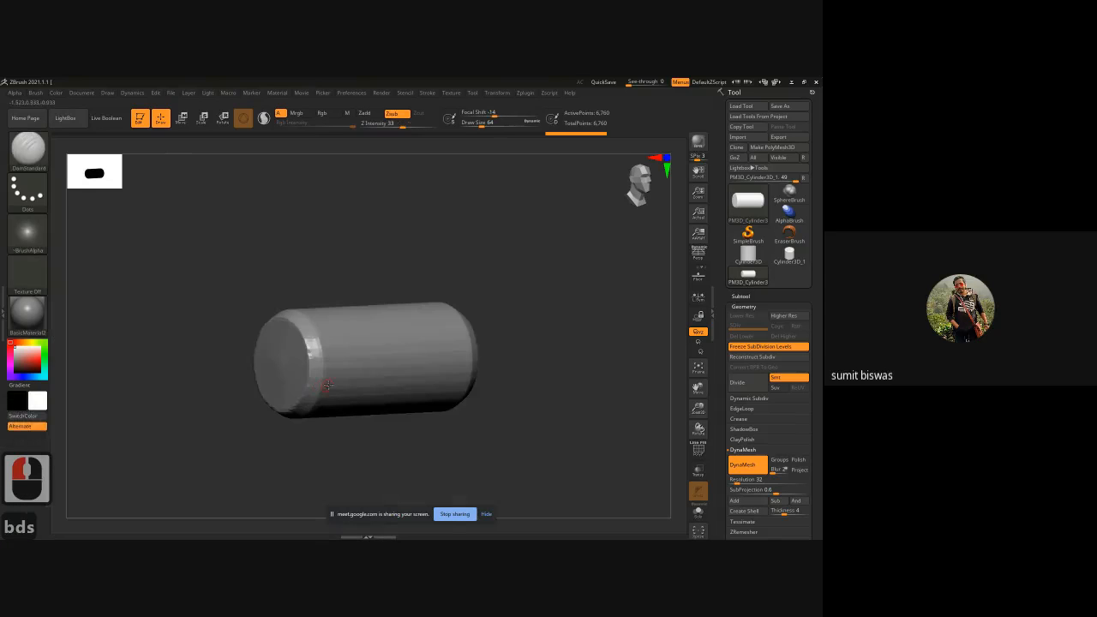
pyautogui.press(']')
pyautogui.press(']')
pyautogui.press(']')
pyautogui.press(']')
pyautogui.press(']')
pyautogui.press(']')
pyautogui.press(']')
pyautogui.press(']')
pyautogui.press(']')
pyautogui.press(']')
pyautogui.press(']')
pyautogui.press(']')
pyautogui.press(']')
pyautogui.press(']')
pyautogui.press(']')
pyautogui.press(']')
pyautogui.press(']')
pyautogui.press(']')
pyautogui.press(']')
pyautogui.press(']')
pyautogui.press(']')
pyautogui.press(']')
pyautogui.press(']')
pyautogui.press(']')
pyautogui.press(']')
pyautogui.press(']')
pyautogui.press(']')
pyautogui.press(']')
pyautogui.press(']')
pyautogui.press(']')
pyautogui.press(']')
pyautogui.press(']')
pyautogui.press(']')
pyautogui.press(']')
pyautogui.press(']')
pyautogui.press(']')
pyautogui.press(']')
pyautogui.press(']')
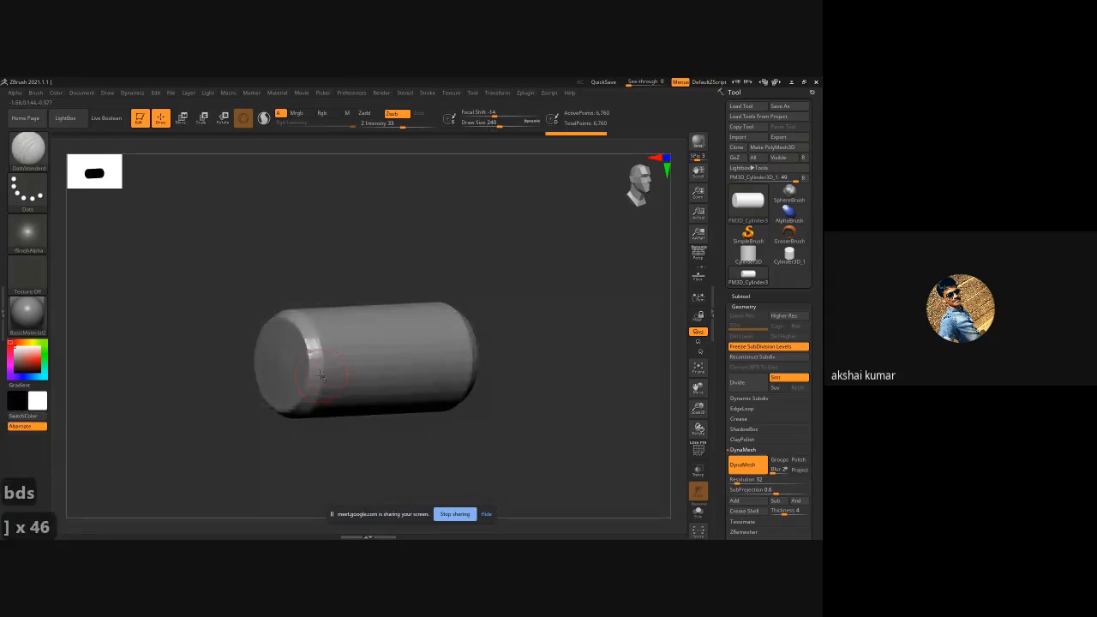
pyautogui.press('[')
pyautogui.press('[')
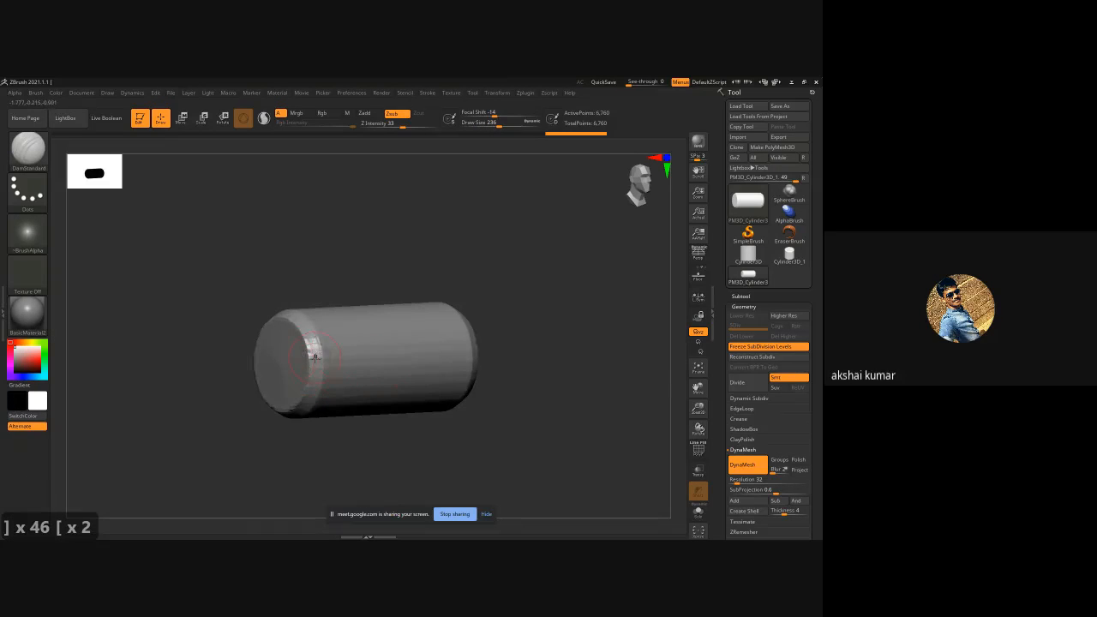
pyautogui.moveTo(323, 365)
pyautogui.mouseDown()
pyautogui.moveTo(495, 351)
pyautogui.moveTo(310, 366)
pyautogui.mouseUp()
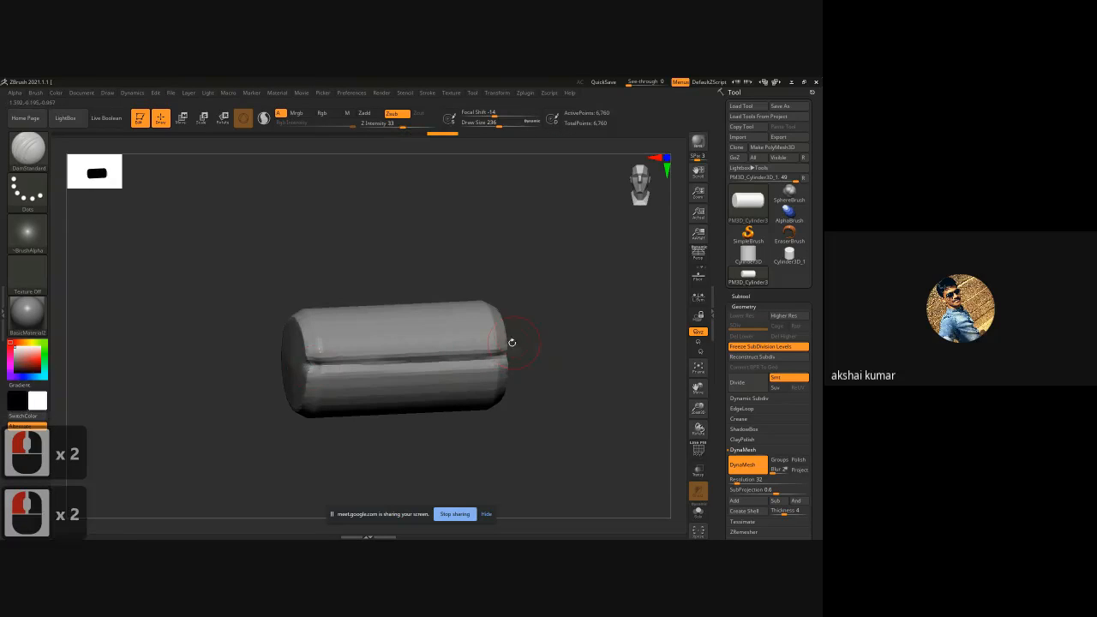
# Turn on X symmetry and carve a spiral groove into the cylinder's round end, starting from the side seam.
pyautogui.press('x')
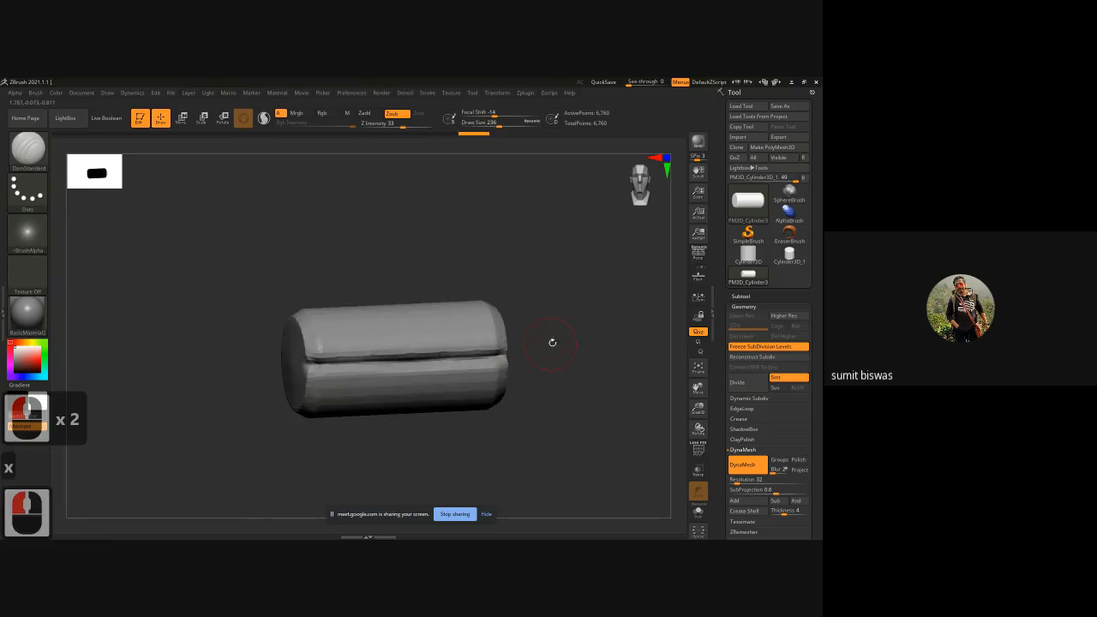
pyautogui.keyDown('shift'); pyautogui.moveTo(551, 340); pyautogui.dragTo(432, 352); pyautogui.keyUp('shift')
pyautogui.keyDown('alt'); pyautogui.moveTo(410, 241); pyautogui.dragTo(394, 339); pyautogui.keyUp('alt')
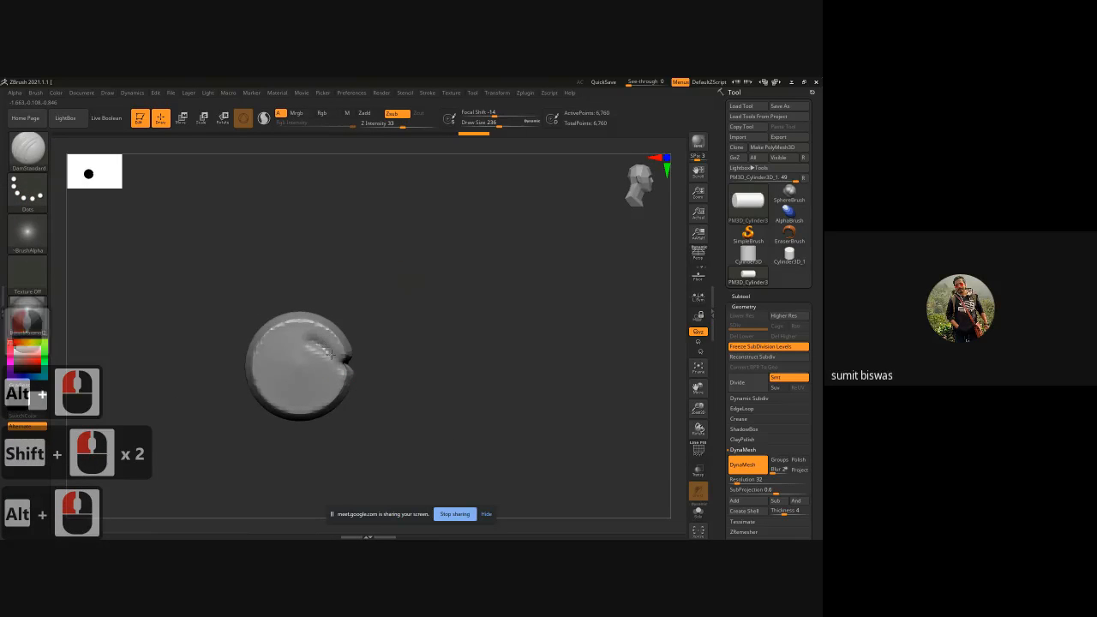
pyautogui.moveTo(336, 358)
pyautogui.mouseDown()
pyautogui.moveTo(296, 343)
pyautogui.moveTo(269, 361)
pyautogui.moveTo(287, 391)
pyautogui.moveTo(329, 376)
pyautogui.moveTo(297, 358)
pyautogui.moveTo(317, 367)
pyautogui.moveTo(272, 369)
pyautogui.moveTo(298, 343)
pyautogui.moveTo(340, 359)
pyautogui.moveTo(278, 343)
pyautogui.moveTo(289, 395)
pyautogui.moveTo(305, 394)
pyautogui.mouseUp()
pyautogui.moveTo(269, 359)
pyautogui.mouseDown()
pyautogui.moveTo(307, 393)
pyautogui.moveTo(314, 362)
pyautogui.moveTo(294, 357)
pyautogui.moveTo(281, 373)
pyautogui.moveTo(318, 365)
pyautogui.mouseUp()
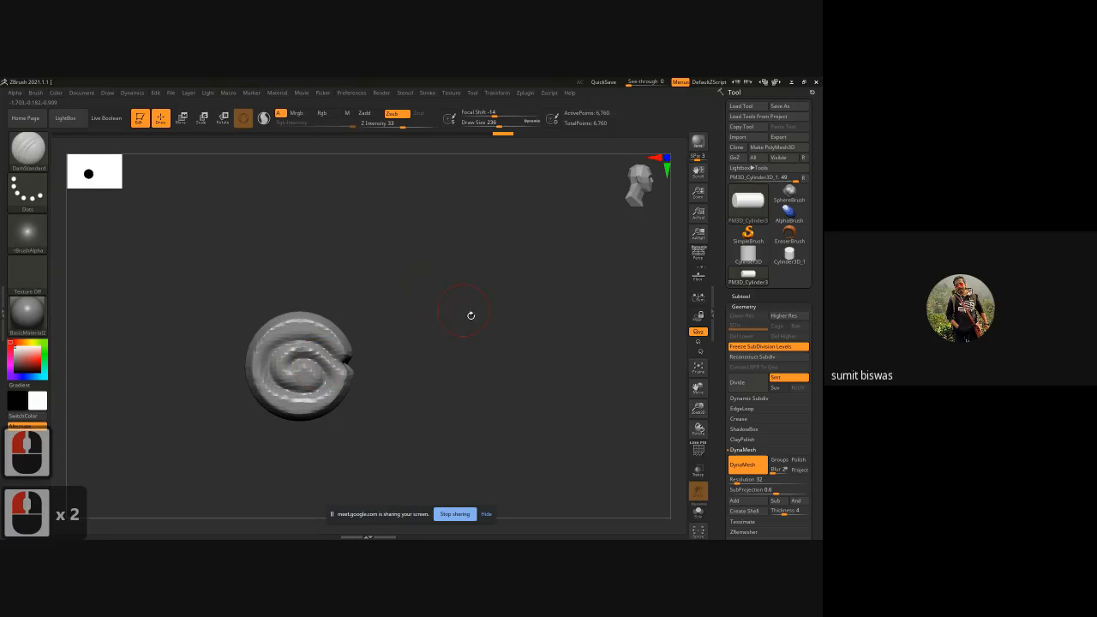
# Deepen the lengthwise seam with DamStandard strokes where it runs out of the end spiral, and return to the end view.
pyautogui.moveTo(454, 349)
pyautogui.keyDown('alt'); pyautogui.mouseDown()
pyautogui.moveTo(456, 337)
pyautogui.moveTo(473, 342)
pyautogui.mouseUp(); pyautogui.keyUp('alt')
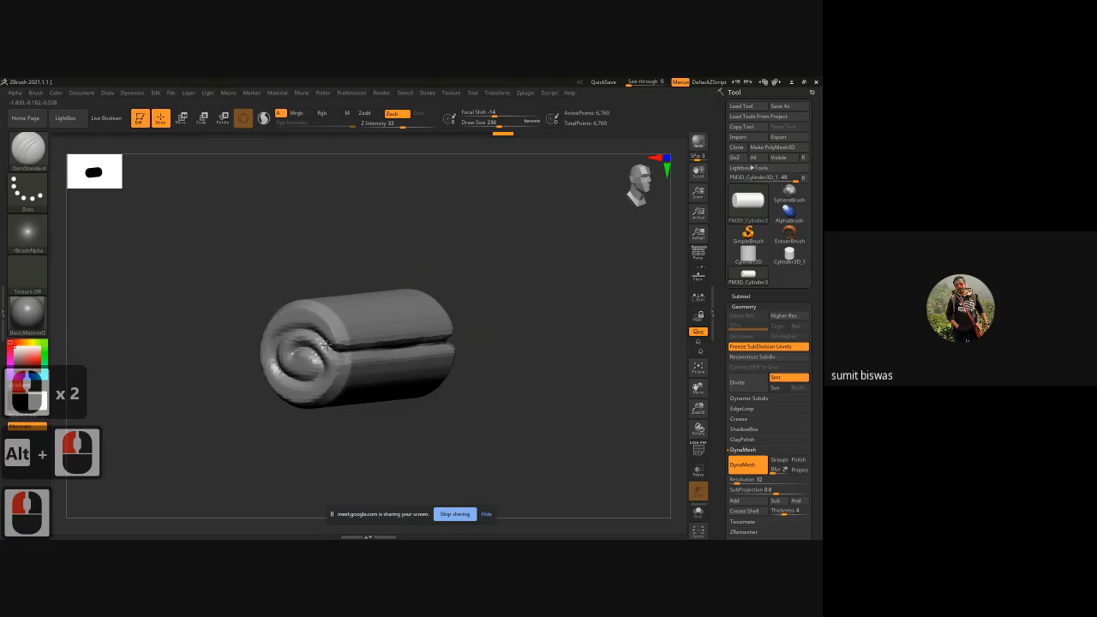
pyautogui.moveTo(326, 345); pyautogui.dragTo(454, 338)
pyautogui.moveTo(543, 335); pyautogui.dragTo(505, 338)
pyautogui.moveTo(331, 349)
pyautogui.mouseDown()
pyautogui.moveTo(538, 339)
pyautogui.moveTo(519, 334)
pyautogui.moveTo(531, 359)
pyautogui.moveTo(577, 354)
pyautogui.mouseUp()
pyautogui.keyDown('alt'); pyautogui.moveTo(492, 377); pyautogui.dragTo(488, 357); pyautogui.keyUp('alt')
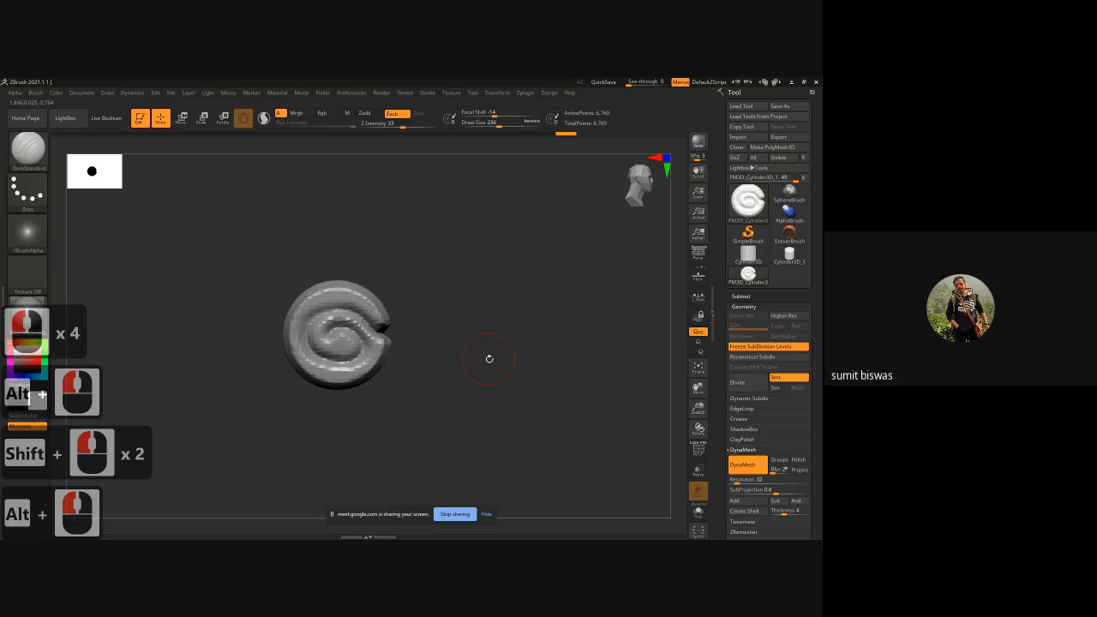
# Build up the outer rim of the end spiral with the ClayBuildup brush at draw size 90.
pyautogui.keyDown('ctrl'); pyautogui.moveTo(455, 389); pyautogui.dragTo(451, 421, button='right'); pyautogui.keyUp('ctrl')
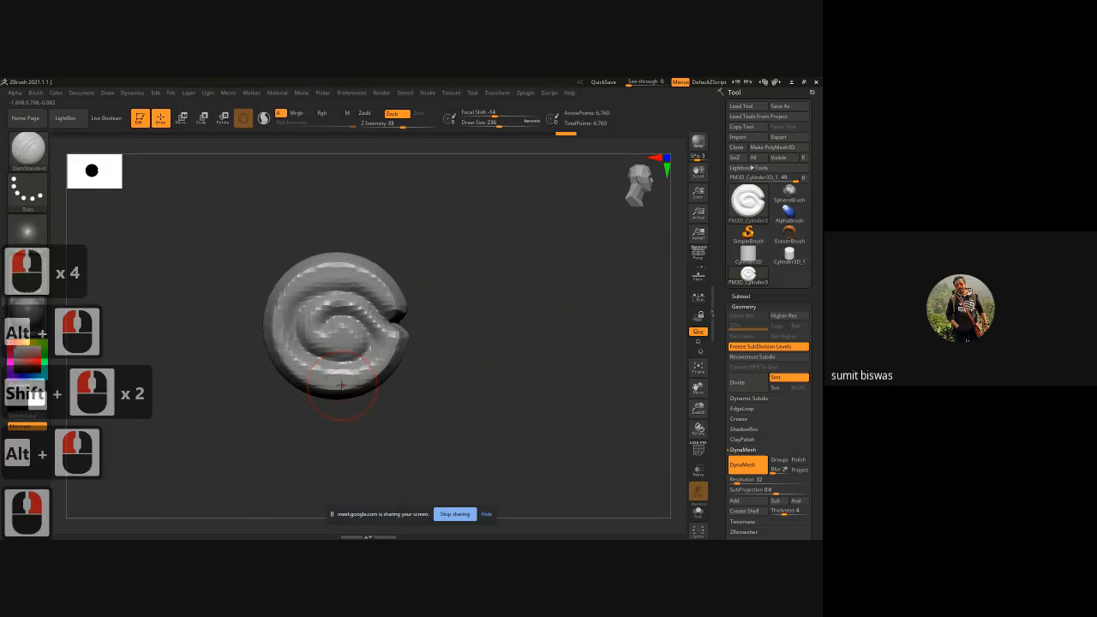
pyautogui.press('b')
pyautogui.press('c')
pyautogui.press('b')
pyautogui.moveTo(453, 237); pyautogui.dragTo(428, 259)
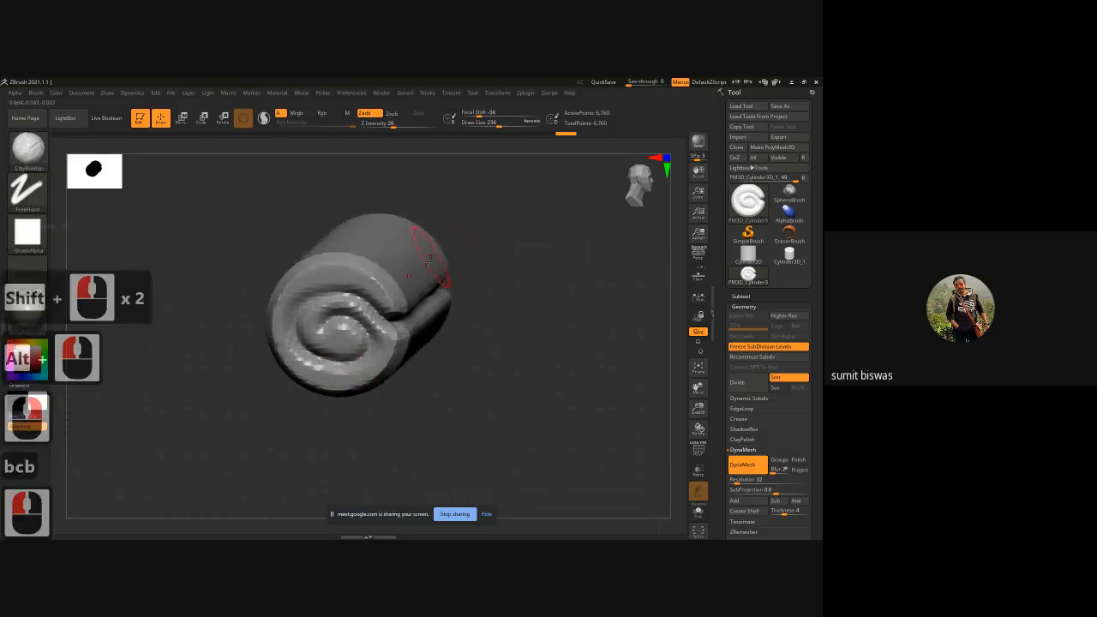
pyautogui.rightClick(347, 257)
pyautogui.click(332, 277)
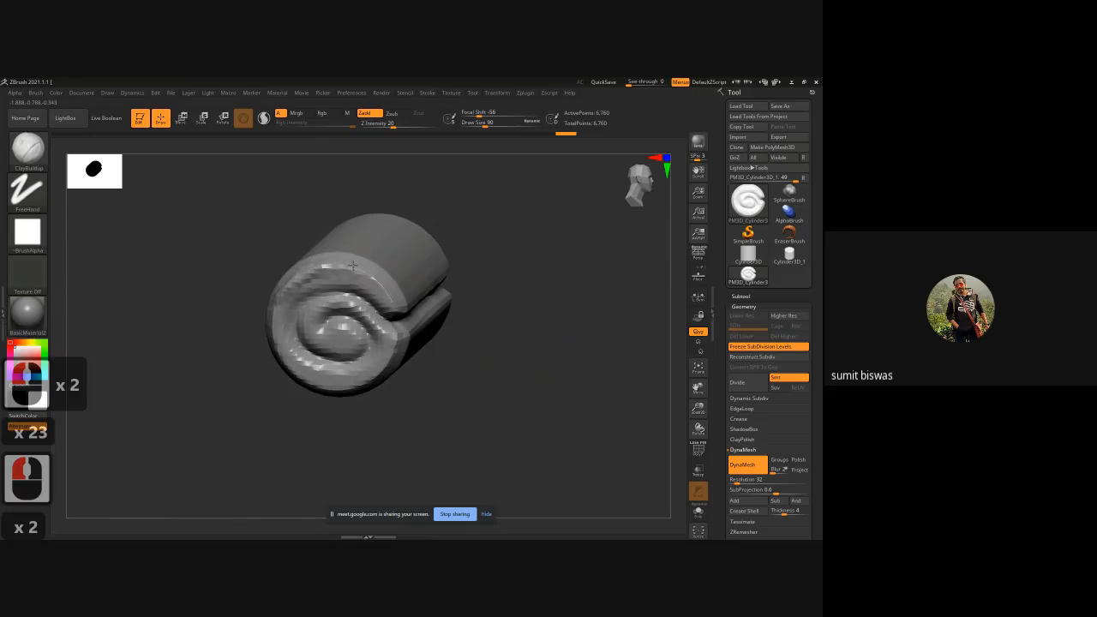
# Smooth the spiral end's outer layer and the edge where the seam opens into the spiral.
pyautogui.moveTo(369, 288)
pyautogui.keyDown('shift'); pyautogui.mouseDown()
pyautogui.moveTo(384, 297)
pyautogui.moveTo(372, 277)
pyautogui.moveTo(293, 284)
pyautogui.mouseUp(); pyautogui.keyUp('shift')
pyautogui.moveTo(178, 372); pyautogui.dragTo(206, 302)
pyautogui.moveTo(276, 321)
pyautogui.keyDown('shift'); pyautogui.mouseDown()
pyautogui.moveTo(304, 383)
pyautogui.moveTo(382, 374)
pyautogui.moveTo(394, 338)
pyautogui.mouseUp(); pyautogui.keyUp('shift')
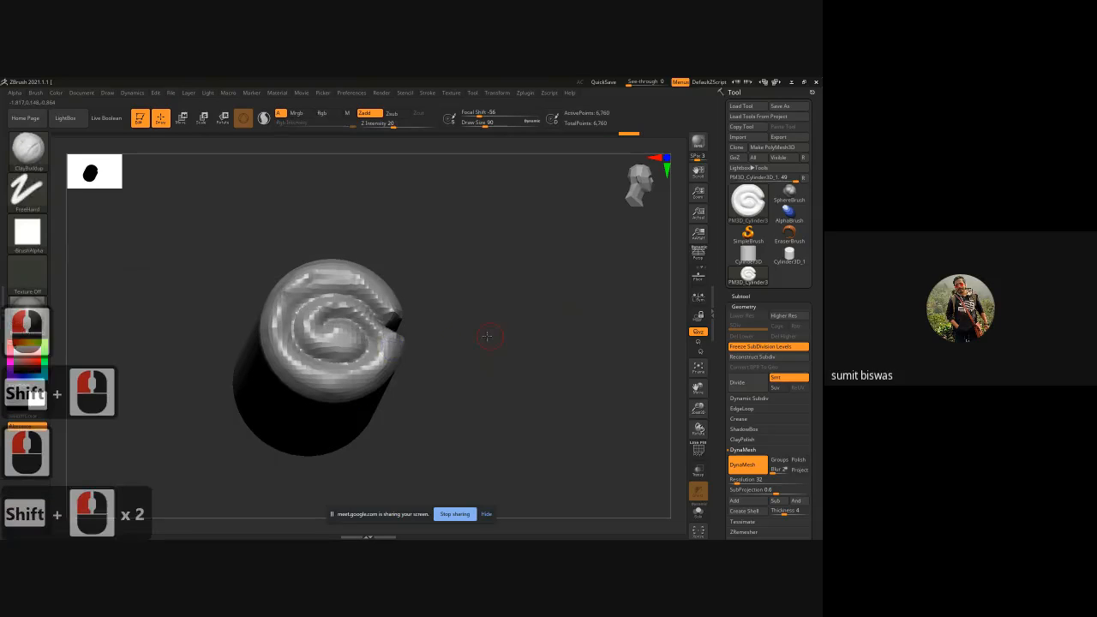
pyautogui.moveTo(487, 336); pyautogui.dragTo(449, 349)
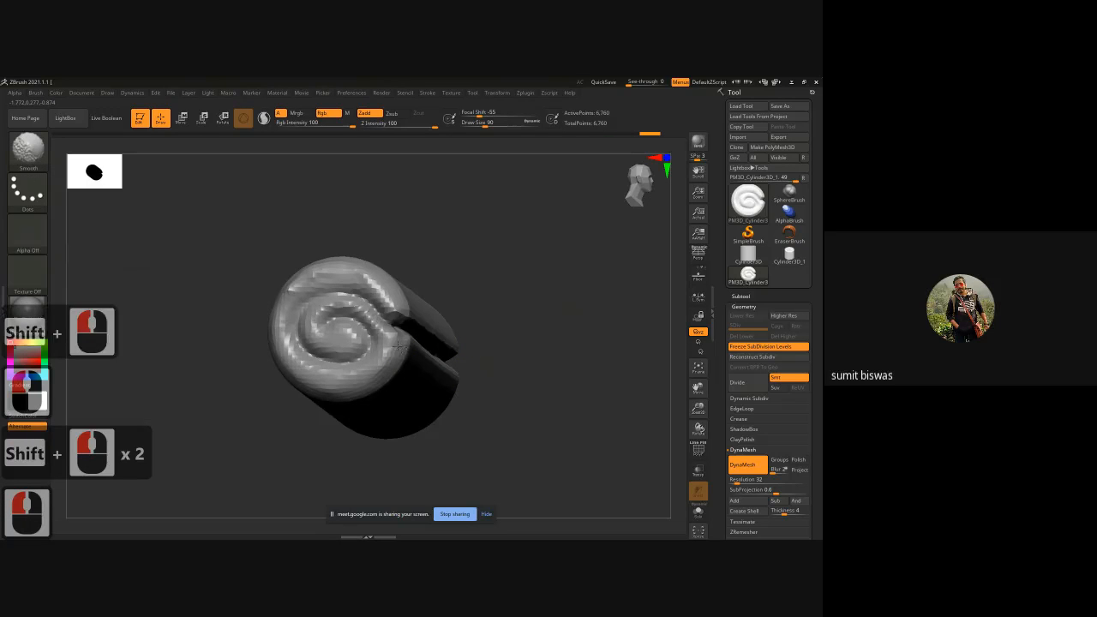
pyautogui.keyDown('shift'); pyautogui.moveTo(427, 355); pyautogui.dragTo(439, 353); pyautogui.keyUp('shift')
pyautogui.moveTo(527, 334); pyautogui.dragTo(480, 345)
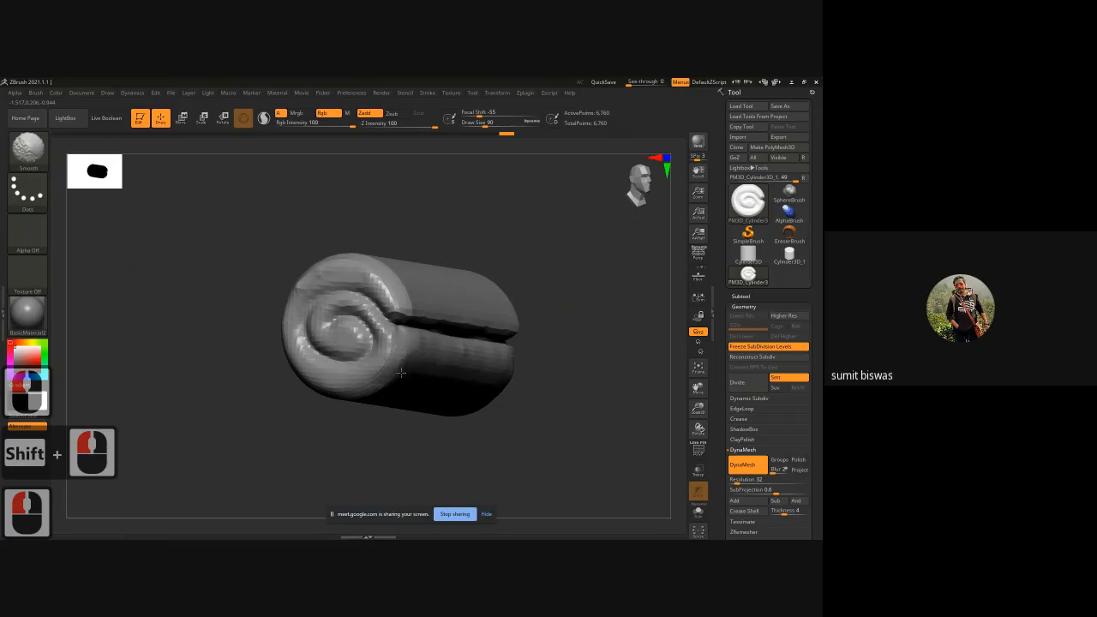
pyautogui.keyDown('shift'); pyautogui.click(395, 341); pyautogui.keyUp('shift')
pyautogui.keyDown('shift'); pyautogui.click(389, 334); pyautogui.keyUp('shift')
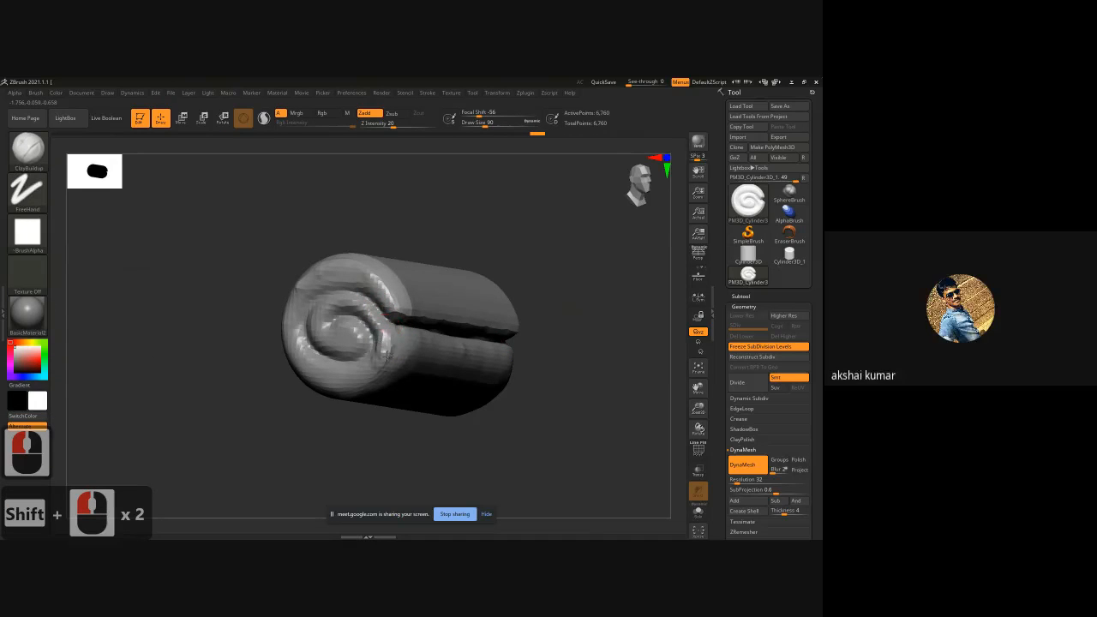
# Add ClayBuildup strokes along the lower part of the spiral end's outer layer to thicken the fabric roll.
pyautogui.moveTo(339, 386)
pyautogui.mouseDown()
pyautogui.moveTo(371, 385)
pyautogui.moveTo(391, 353)
pyautogui.mouseUp()
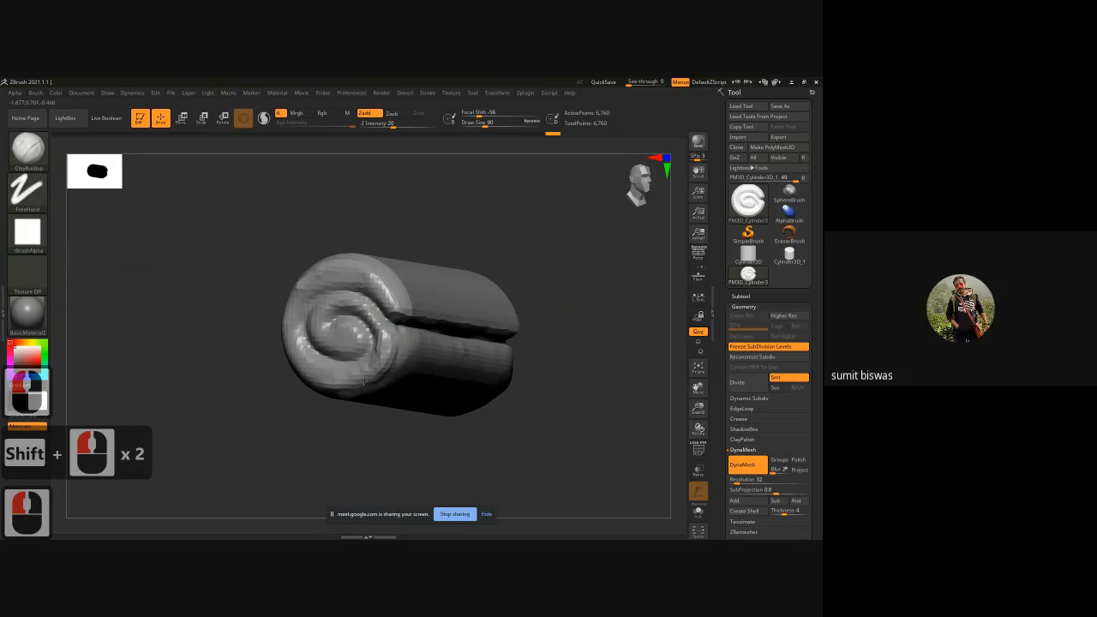
pyautogui.moveTo(337, 392)
pyautogui.mouseDown()
pyautogui.moveTo(313, 310)
pyautogui.moveTo(271, 353)
pyautogui.moveTo(314, 388)
pyautogui.mouseUp()
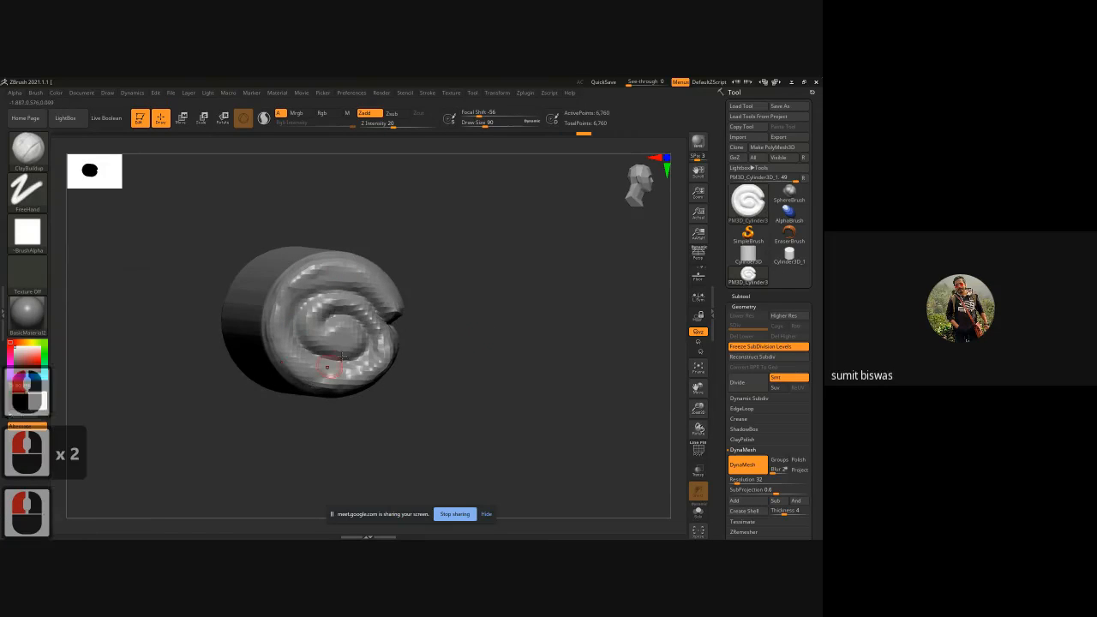
pyautogui.moveTo(503, 305)
pyautogui.mouseDown()
pyautogui.moveTo(343, 274)
pyautogui.moveTo(403, 303)
pyautogui.mouseUp()
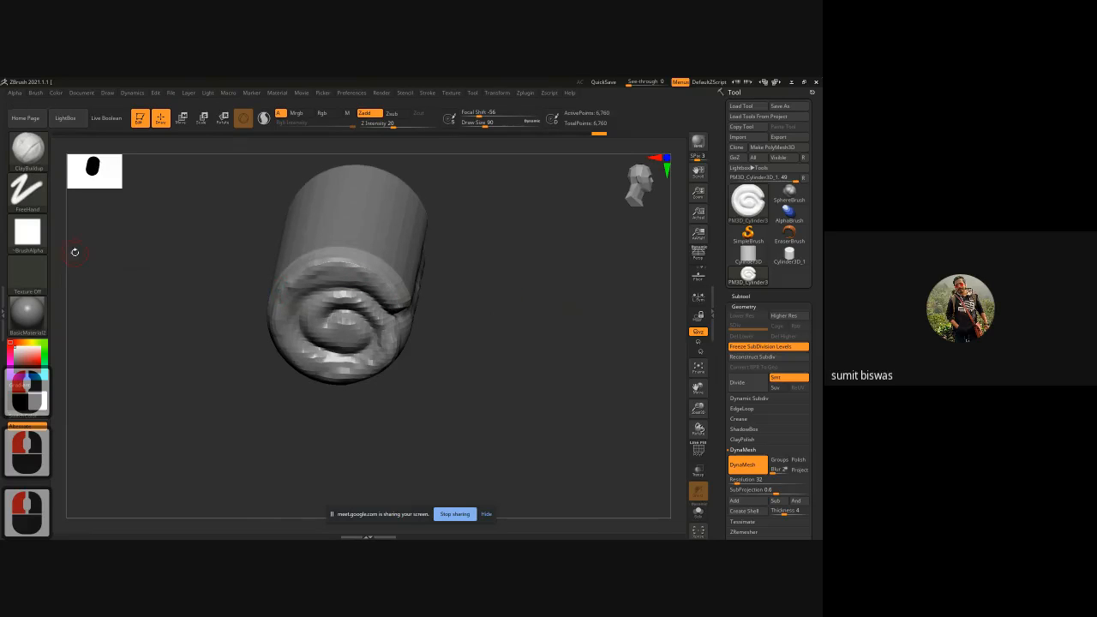
# Switch to the browser to check the rolled bedding reference image, and return to ZBrush.
pyautogui.moveTo(1, 82); pyautogui.dragTo(266, 78)
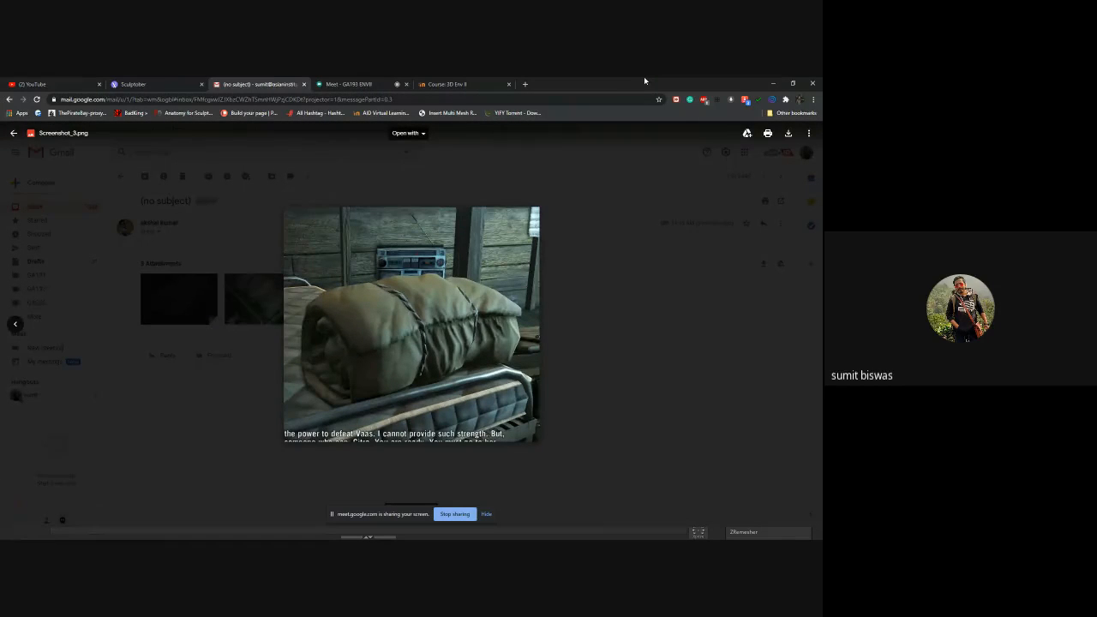
pyautogui.moveTo(568, 87); pyautogui.dragTo(0, 128)
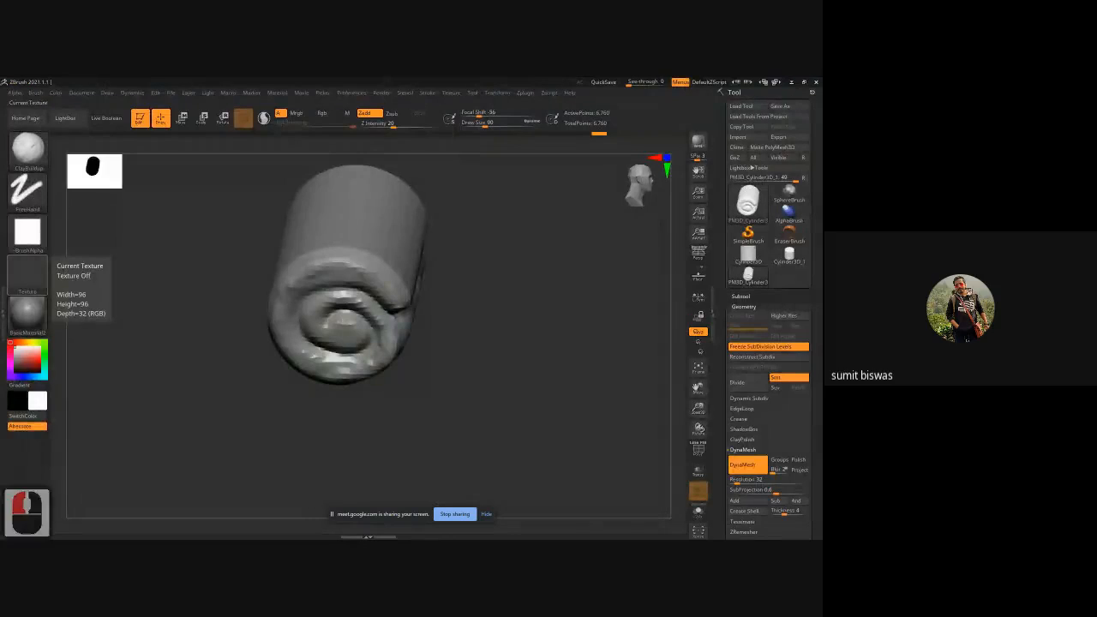
# View the roll straight from the front, try ClayBuildup strokes just below the seam and undo them.
pyautogui.keyDown('shift'); pyautogui.moveTo(497, 345); pyautogui.dragTo(389, 346); pyautogui.keyUp('shift')
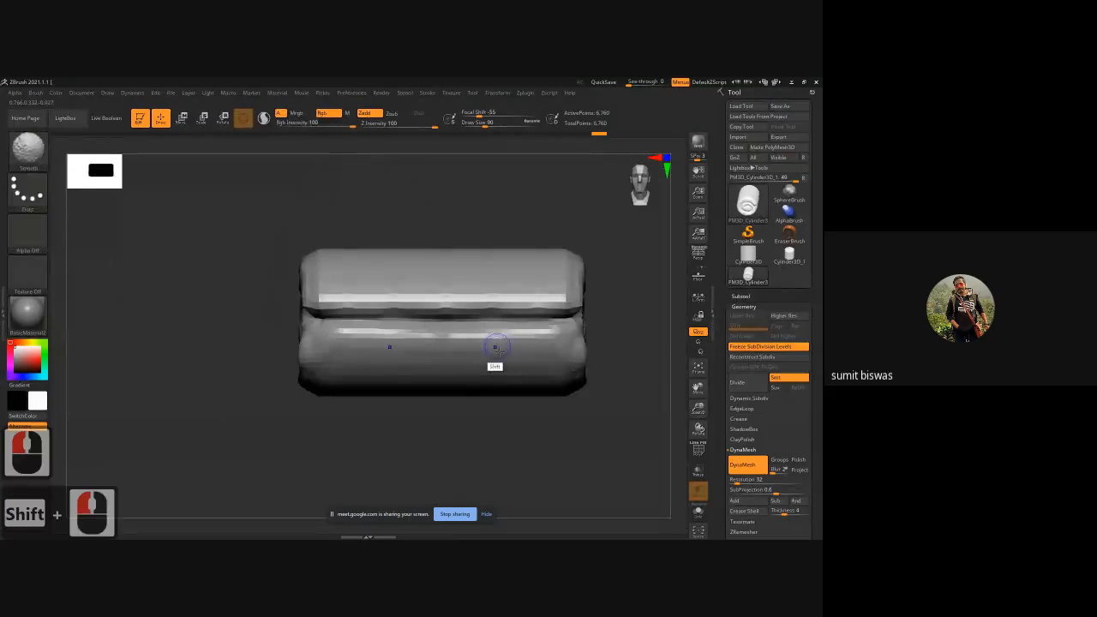
pyautogui.keyDown('alt'); pyautogui.moveTo(370, 421); pyautogui.dragTo(304, 281); pyautogui.keyUp('alt')
pyautogui.doubleClick(284, 272)
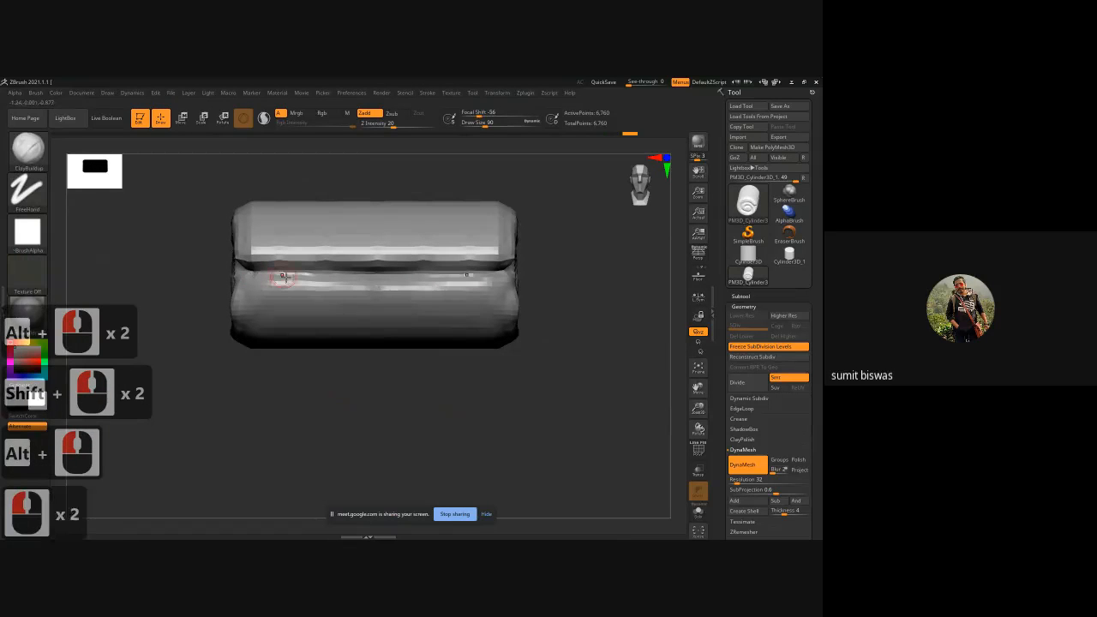
pyautogui.hotkey('ctrl', 'z')
pyautogui.hotkey('ctrl', 'z')
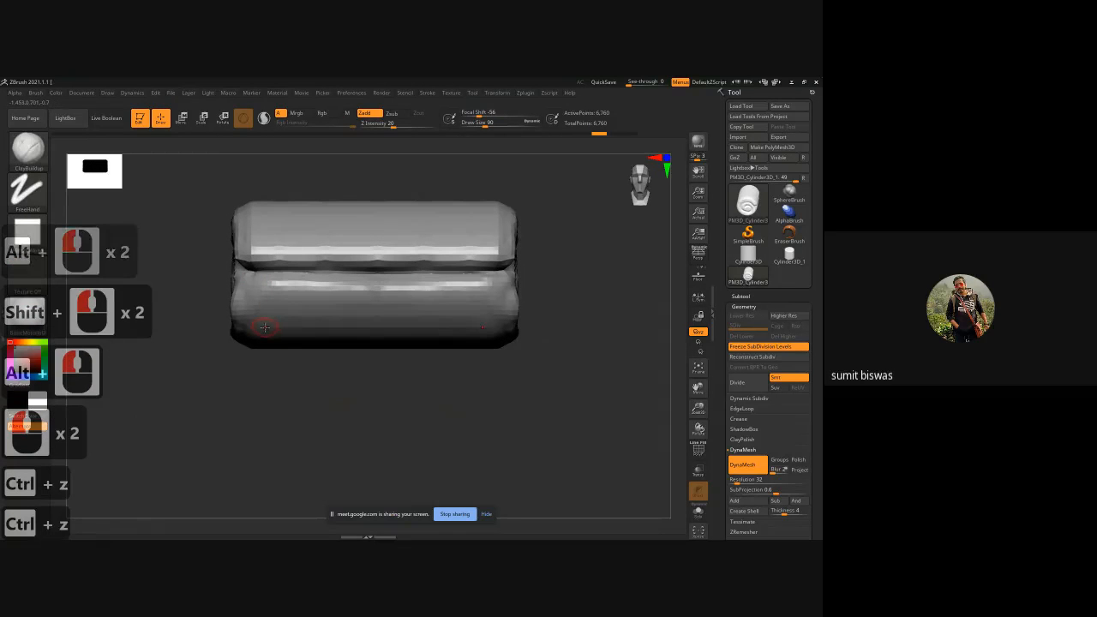
# Deepen the lengthwise seam from the front with the DamStandard brush at draw size 90.
pyautogui.press('b')
pyautogui.press('d')
pyautogui.press('s')
pyautogui.moveTo(257, 273); pyautogui.dragTo(325, 272)
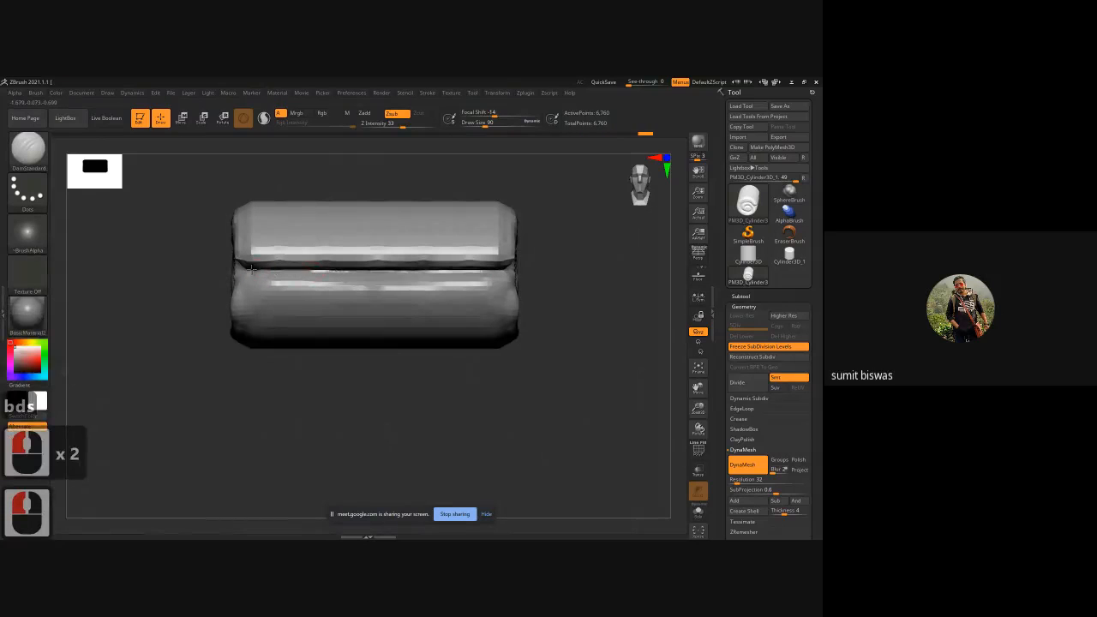
pyautogui.moveTo(257, 272); pyautogui.dragTo(506, 273)
# Carve the groove deeper with DamStandard where the side seam meets the spiral on the roll's end.
pyautogui.keyDown('shift'); pyautogui.moveTo(575, 275); pyautogui.dragTo(609, 275); pyautogui.keyUp('shift')
pyautogui.keyDown('alt'); pyautogui.moveTo(401, 266); pyautogui.dragTo(442, 292); pyautogui.keyUp('alt')
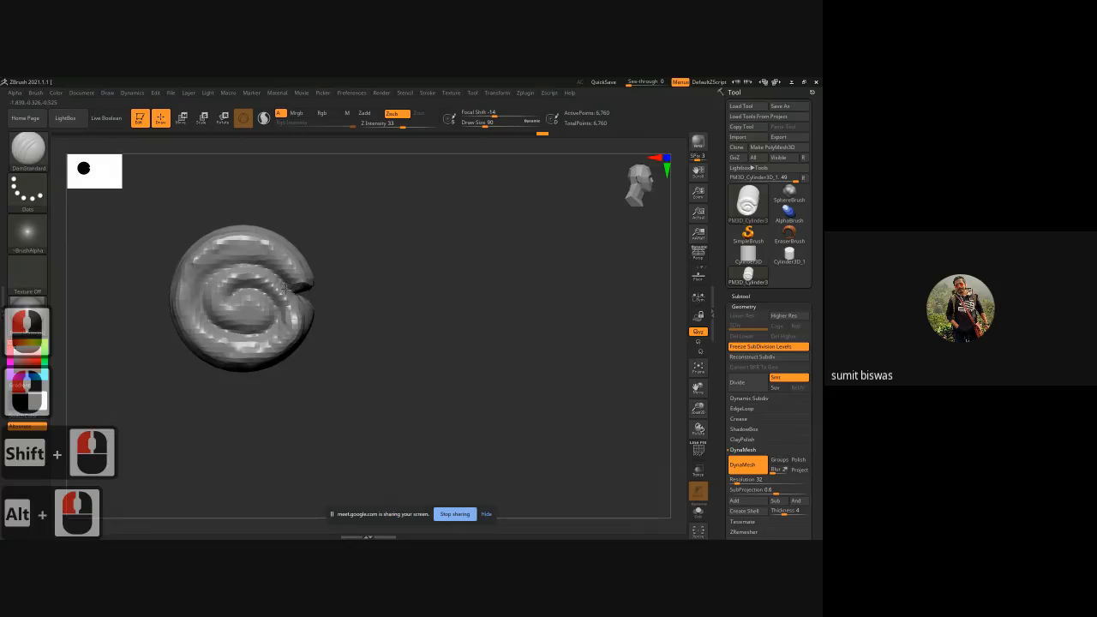
pyautogui.moveTo(285, 289); pyautogui.dragTo(303, 289)
pyautogui.moveTo(402, 289); pyautogui.dragTo(361, 290)
pyautogui.moveTo(461, 280); pyautogui.dragTo(492, 276)
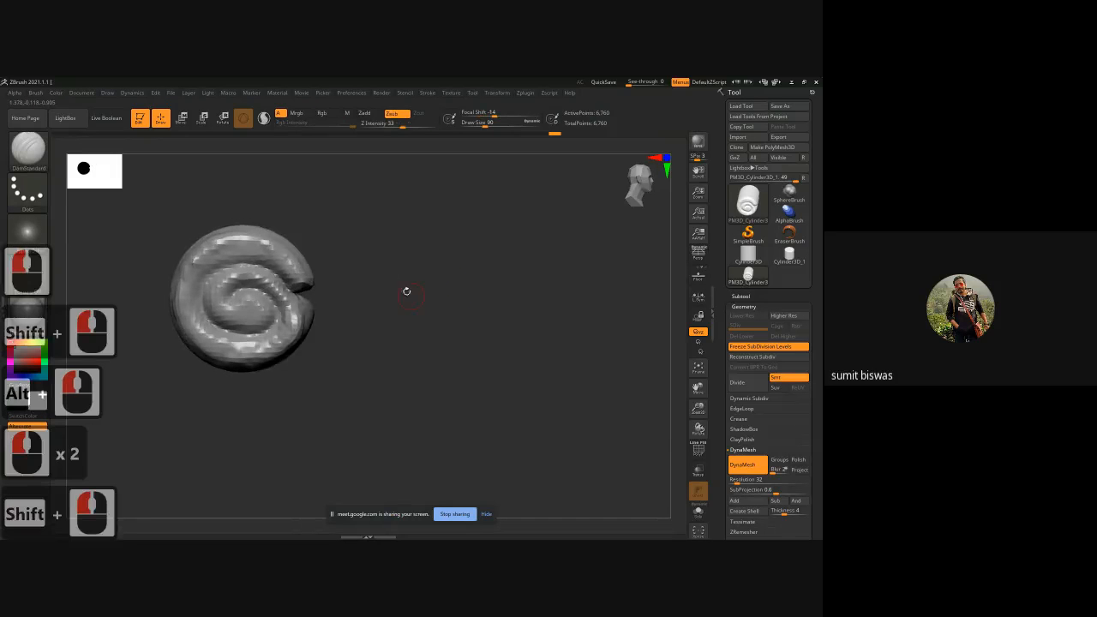
pyautogui.keyDown('alt'); pyautogui.moveTo(406, 291); pyautogui.dragTo(443, 287); pyautogui.keyUp('alt')
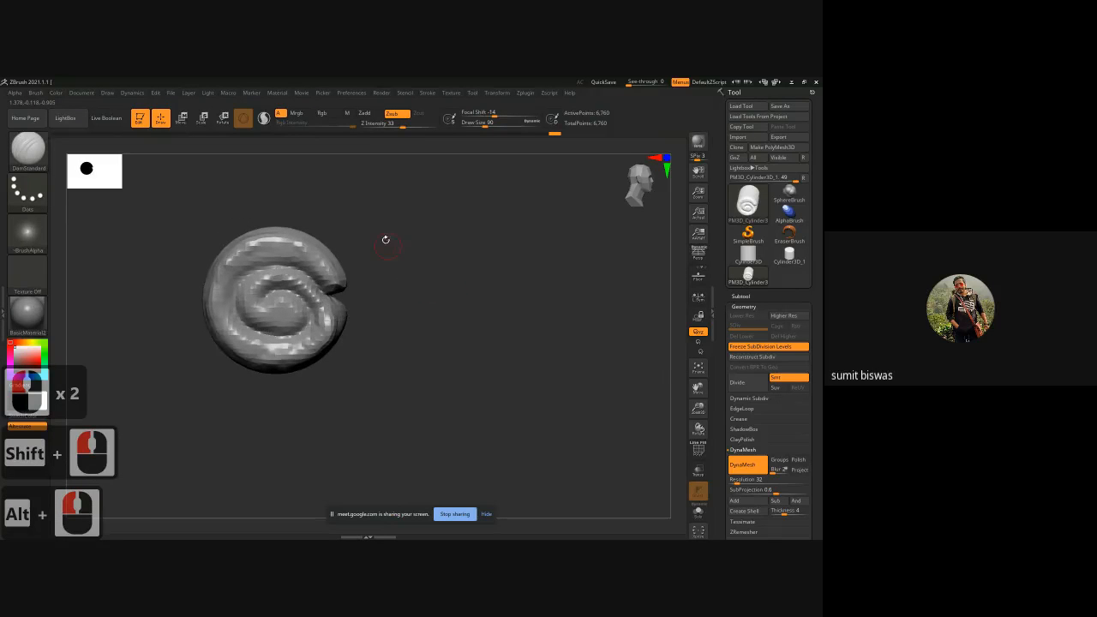
pyautogui.moveTo(368, 230)
pyautogui.keyDown('ctrl'); pyautogui.mouseDown()
pyautogui.moveTo(389, 272)
pyautogui.moveTo(389, 262)
pyautogui.moveTo(337, 292)
pyautogui.moveTo(344, 249)
pyautogui.moveTo(310, 233)
pyautogui.moveTo(285, 266)
pyautogui.moveTo(259, 266)
pyautogui.moveTo(247, 219)
pyautogui.mouseUp(); pyautogui.keyUp('ctrl')
pyautogui.hotkey('ctrl', 'z')
pyautogui.keyDown('ctrl'); pyautogui.click(27, 191); pyautogui.keyUp('ctrl')
pyautogui.keyDown('ctrl'); pyautogui.click(162, 219); pyautogui.keyUp('ctrl')
pyautogui.keyDown('ctrl'); pyautogui.click(431, 276); pyautogui.keyUp('ctrl')
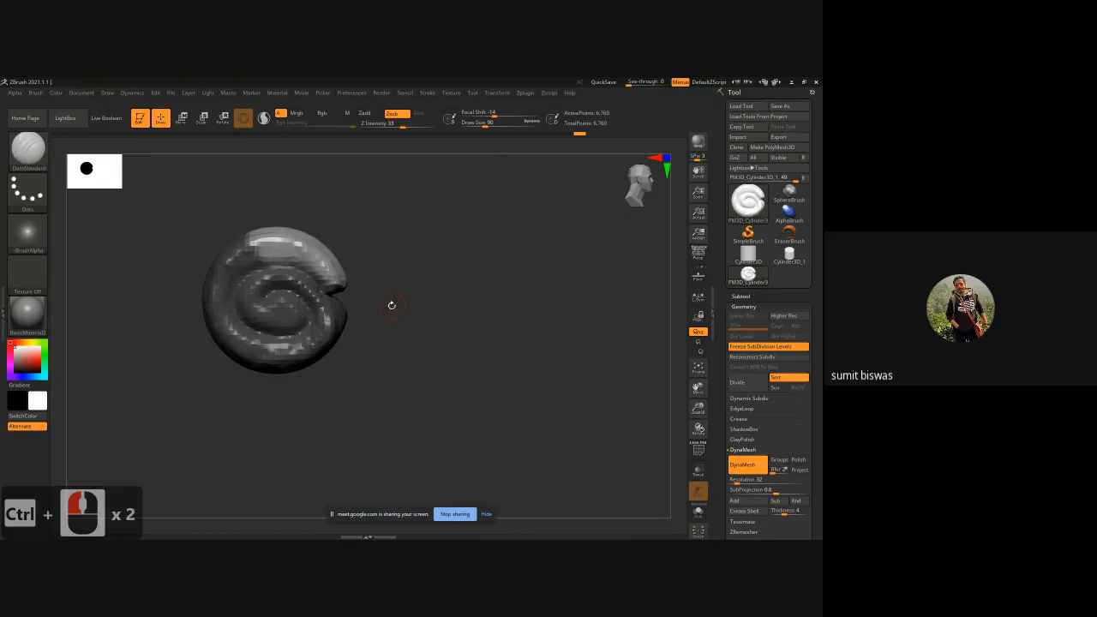
# Nudge the tip of the overlapping flap down toward the seam on the roll's spiral end with the Move brush at draw size 1000.
pyautogui.press('b')
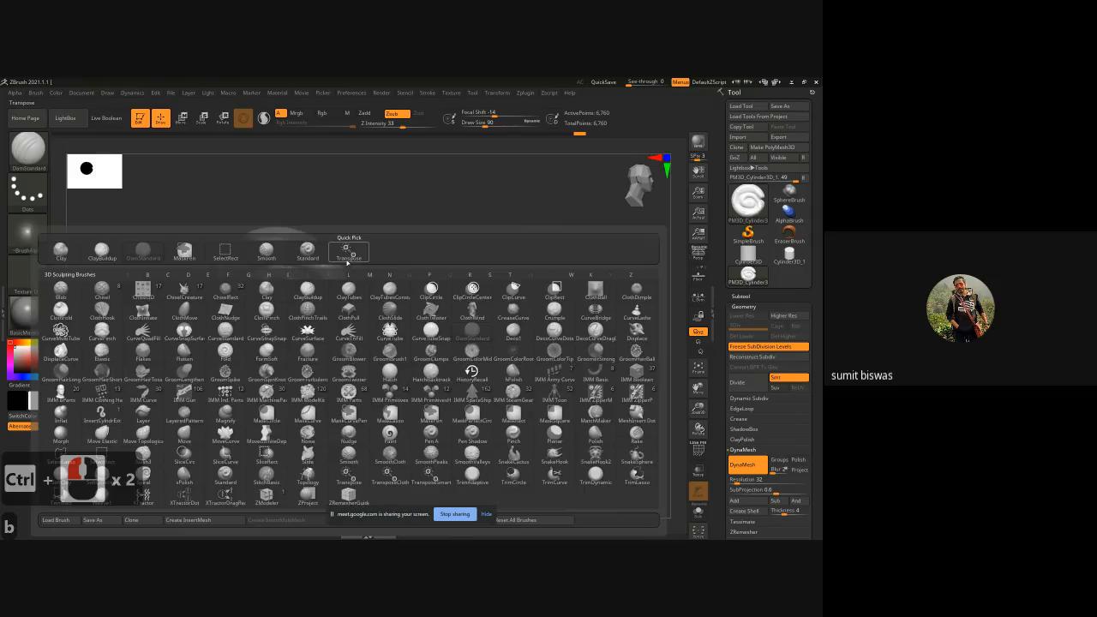
pyautogui.press('m')
pyautogui.press('v')
pyautogui.press('space')
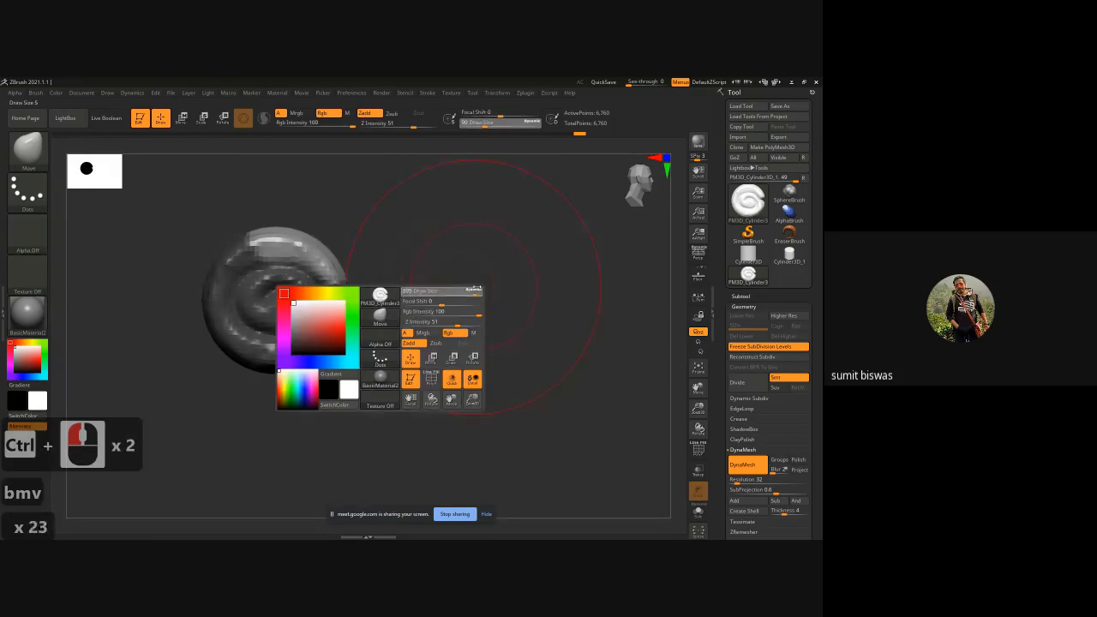
pyautogui.moveTo(476, 288); pyautogui.dragTo(489, 288)
pyautogui.moveTo(341, 288); pyautogui.dragTo(345, 297)
pyautogui.moveTo(457, 300)
pyautogui.mouseDown()
pyautogui.moveTo(392, 296)
pyautogui.moveTo(460, 296)
pyautogui.mouseUp()
pyautogui.click(275, 328)
pyautogui.keyDown('shift'); pyautogui.moveTo(276, 328); pyautogui.dragTo(344, 327); pyautogui.keyUp('shift')
pyautogui.moveTo(519, 305)
pyautogui.mouseDown()
pyautogui.moveTo(454, 309)
pyautogui.moveTo(454, 299)
pyautogui.mouseUp()
pyautogui.keyDown('shift'); pyautogui.moveTo(257, 328); pyautogui.dragTo(306, 325); pyautogui.keyUp('shift')
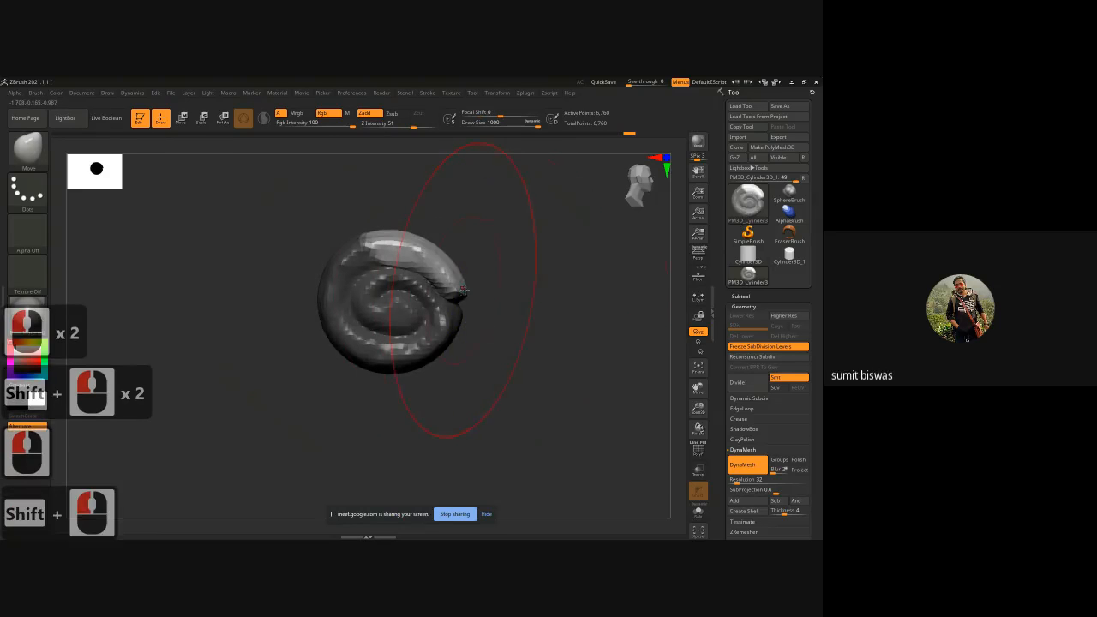
pyautogui.moveTo(469, 290); pyautogui.dragTo(467, 296)
# Update the DynaMesh and pull the middle of the roll slightly upward from the front with the Move brush.
pyautogui.moveTo(549, 271)
pyautogui.keyDown('ctrl'); pyautogui.mouseDown()
pyautogui.moveTo(595, 323)
pyautogui.moveTo(533, 271)
pyautogui.moveTo(585, 288)
pyautogui.moveTo(517, 291)
pyautogui.mouseUp(); pyautogui.keyUp('ctrl')
pyautogui.keyDown('alt'); pyautogui.moveTo(489, 403); pyautogui.dragTo(445, 394); pyautogui.keyUp('alt')
pyautogui.moveTo(417, 348); pyautogui.dragTo(419, 335)
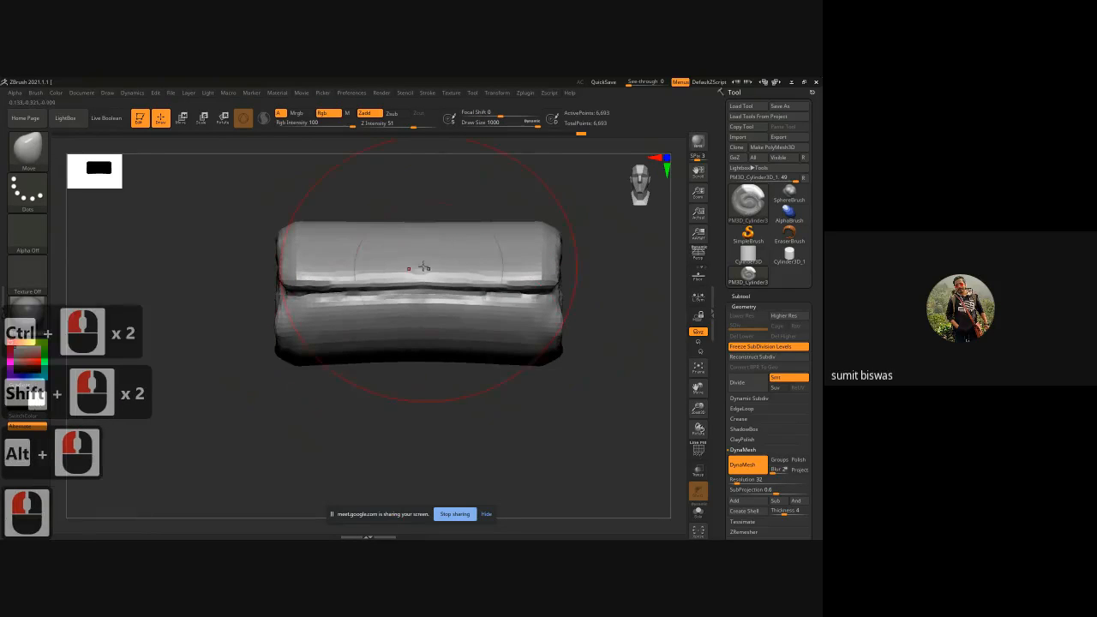
pyautogui.moveTo(422, 268); pyautogui.dragTo(412, 245)
pyautogui.keyDown('alt'); pyautogui.moveTo(214, 298); pyautogui.dragTo(175, 307); pyautogui.keyUp('alt')
pyautogui.moveTo(155, 336); pyautogui.dragTo(224, 334)
pyautogui.keyDown('alt'); pyautogui.moveTo(533, 313); pyautogui.dragTo(202, 319); pyautogui.keyUp('alt')
pyautogui.moveTo(225, 401)
pyautogui.keyDown('alt'); pyautogui.mouseDown()
pyautogui.moveTo(213, 370)
pyautogui.moveTo(204, 378)
pyautogui.moveTo(352, 394)
pyautogui.mouseUp(); pyautogui.keyUp('alt')
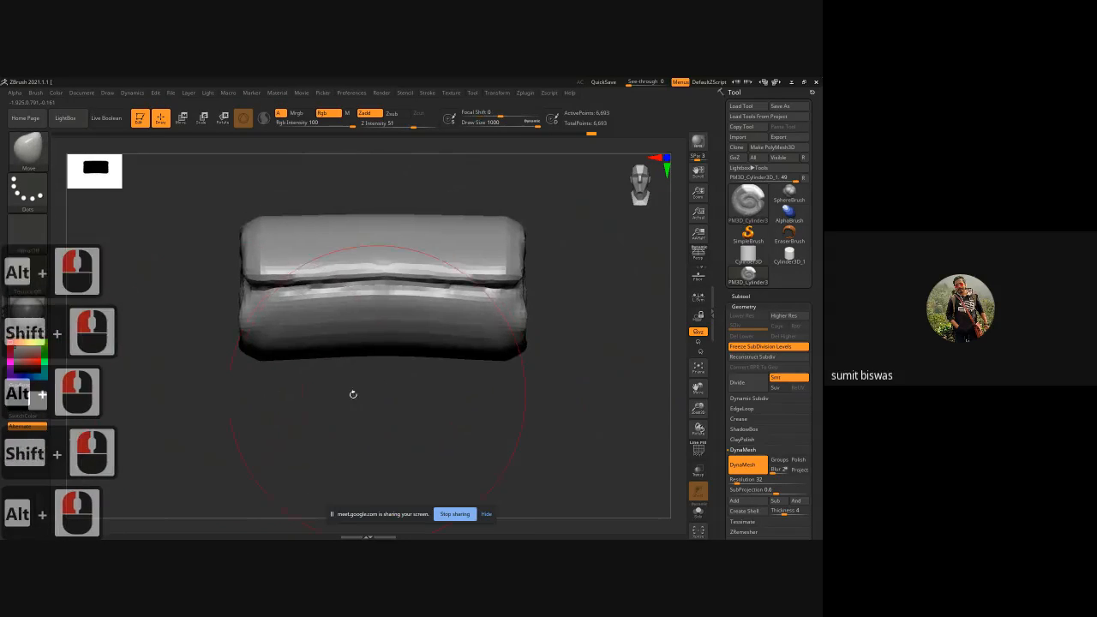
# Try drawing CurveTube cords at draw size 41 across the front of the roll and undo them.
pyautogui.press('b')
pyautogui.press('d')
pyautogui.press('s')
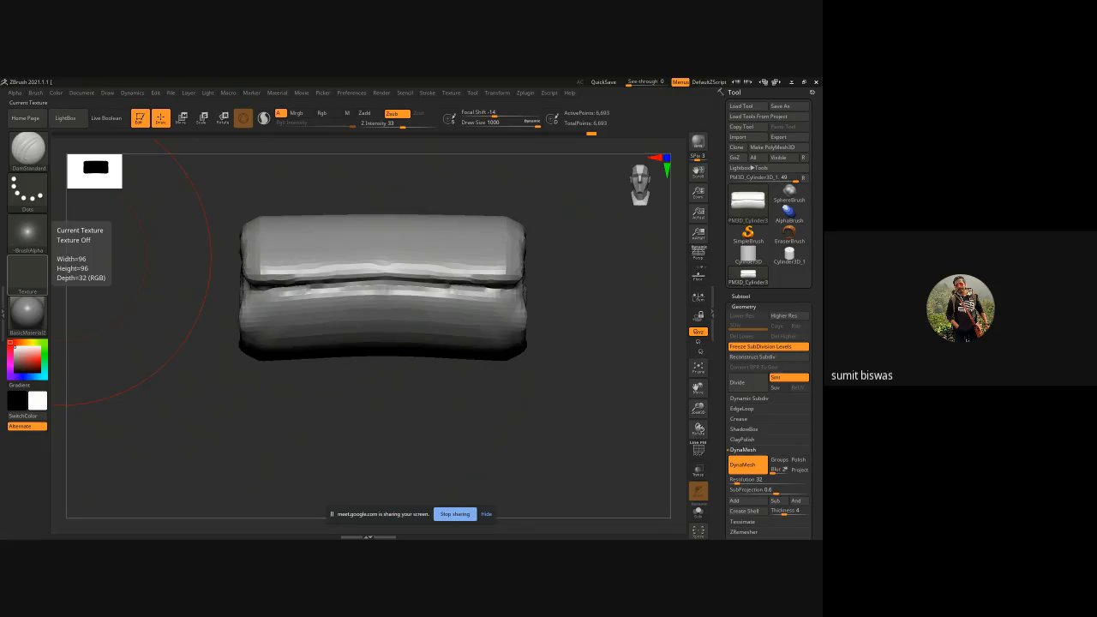
pyautogui.click(29, 153)
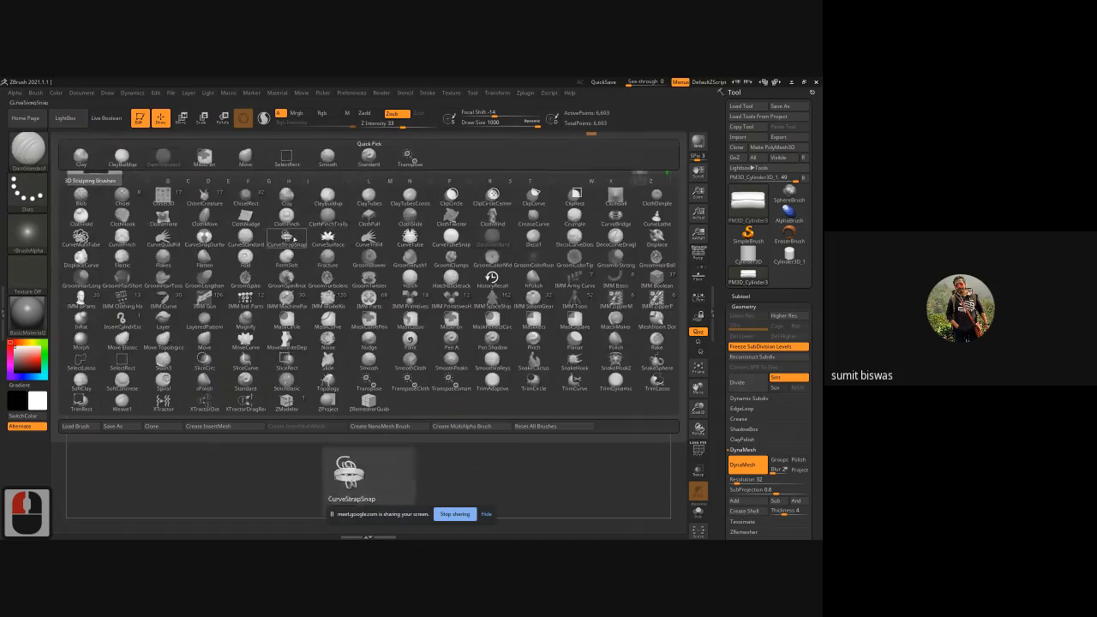
pyautogui.click(288, 239)
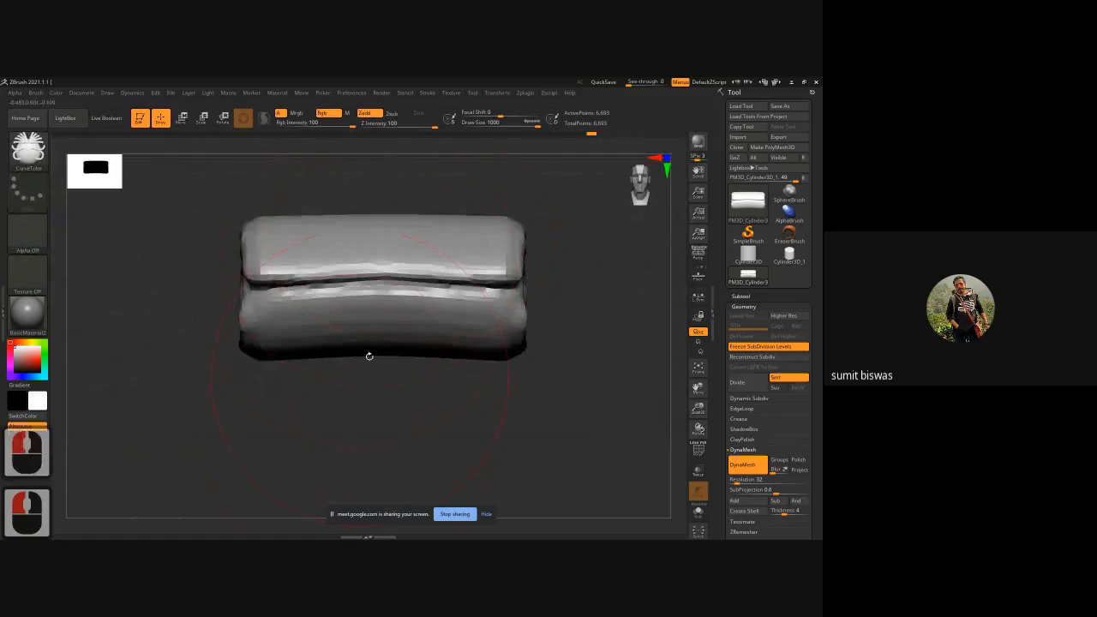
pyautogui.rightClick(366, 358)
pyautogui.moveTo(385, 307); pyautogui.dragTo(326, 308)
pyautogui.keyDown('shift'); pyautogui.moveTo(427, 393); pyautogui.dragTo(462, 393); pyautogui.keyUp('shift')
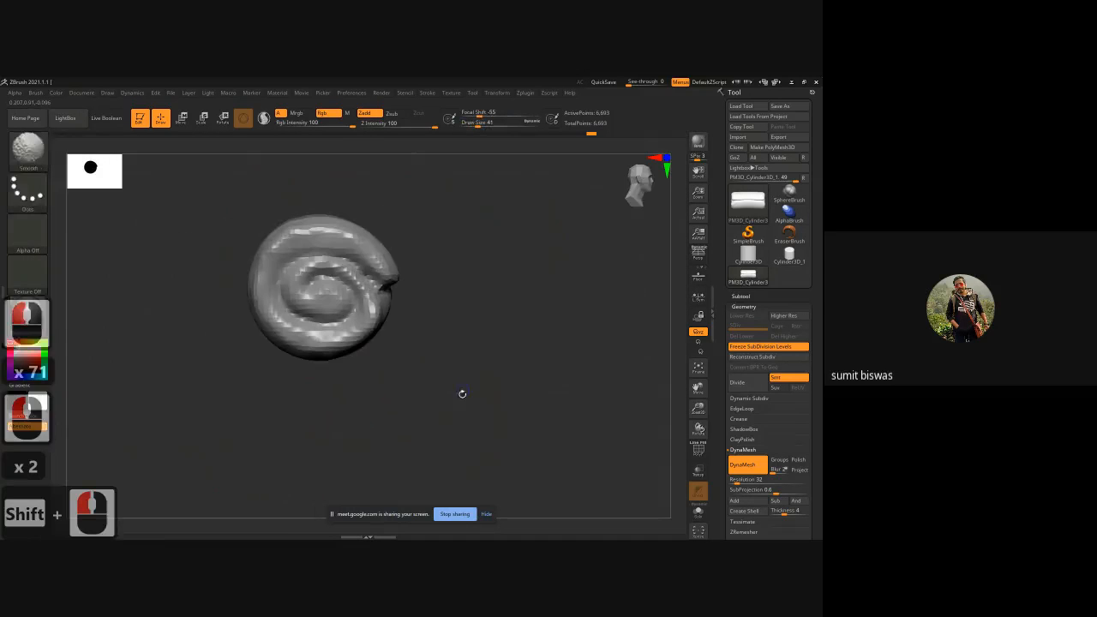
pyautogui.keyDown('shift'); pyautogui.moveTo(569, 331); pyautogui.dragTo(468, 440); pyautogui.keyUp('shift')
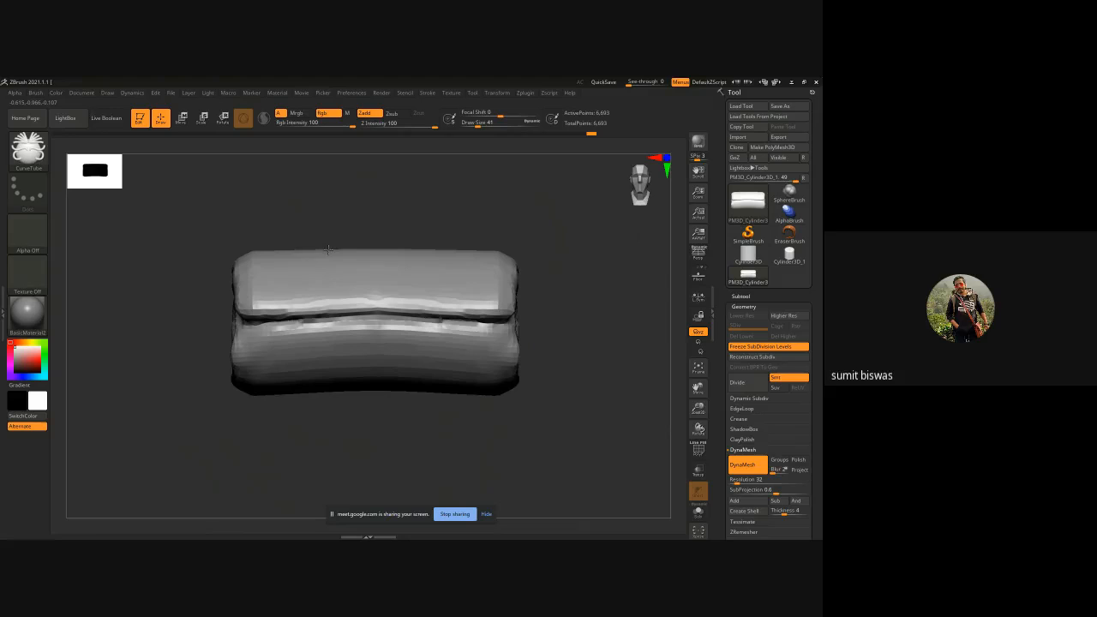
pyautogui.keyDown('alt'); pyautogui.click(328, 250); pyautogui.keyUp('alt')
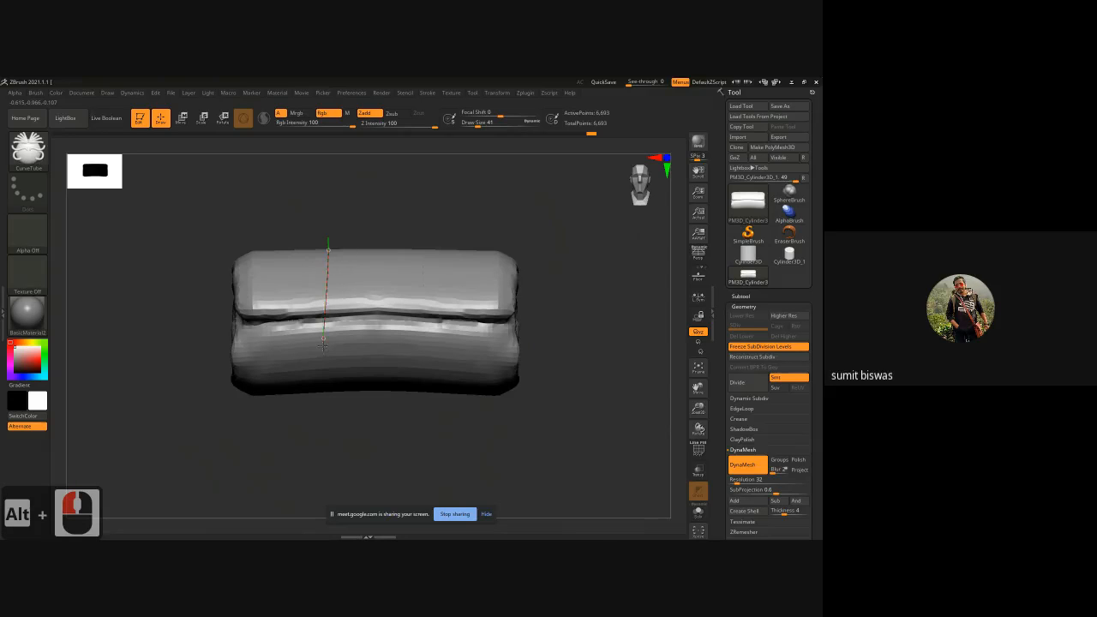
pyautogui.keyDown('alt'); pyautogui.moveTo(321, 390); pyautogui.dragTo(323, 393); pyautogui.keyUp('alt')
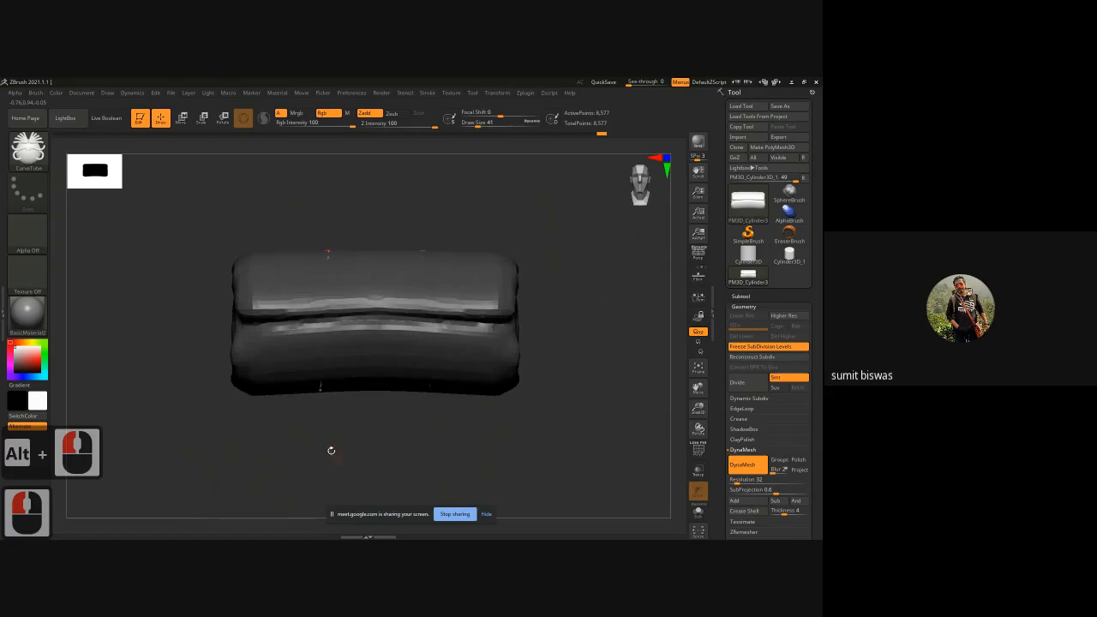
pyautogui.moveTo(330, 450); pyautogui.dragTo(482, 371)
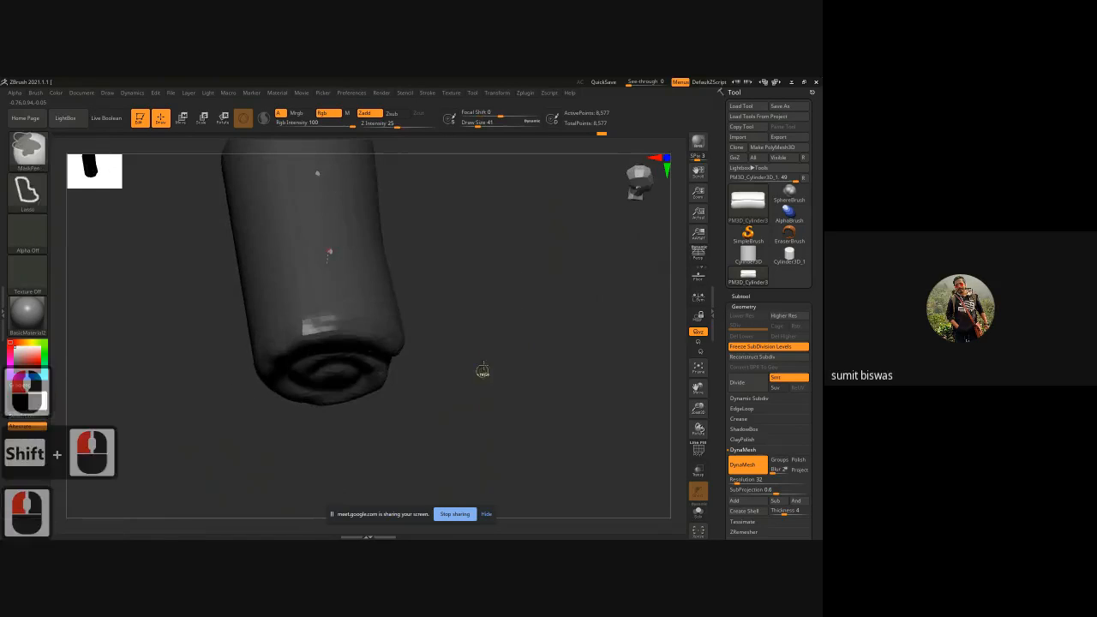
pyautogui.hotkey('ctrl', 'z')
pyautogui.click(304, 266)
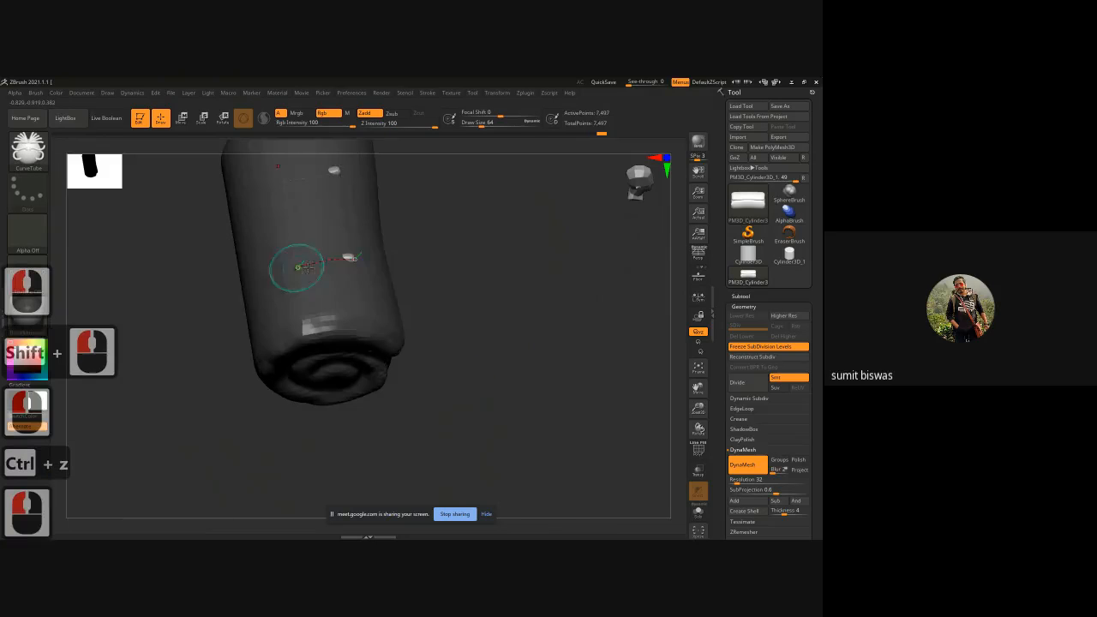
pyautogui.hotkey('ctrl', 'z')
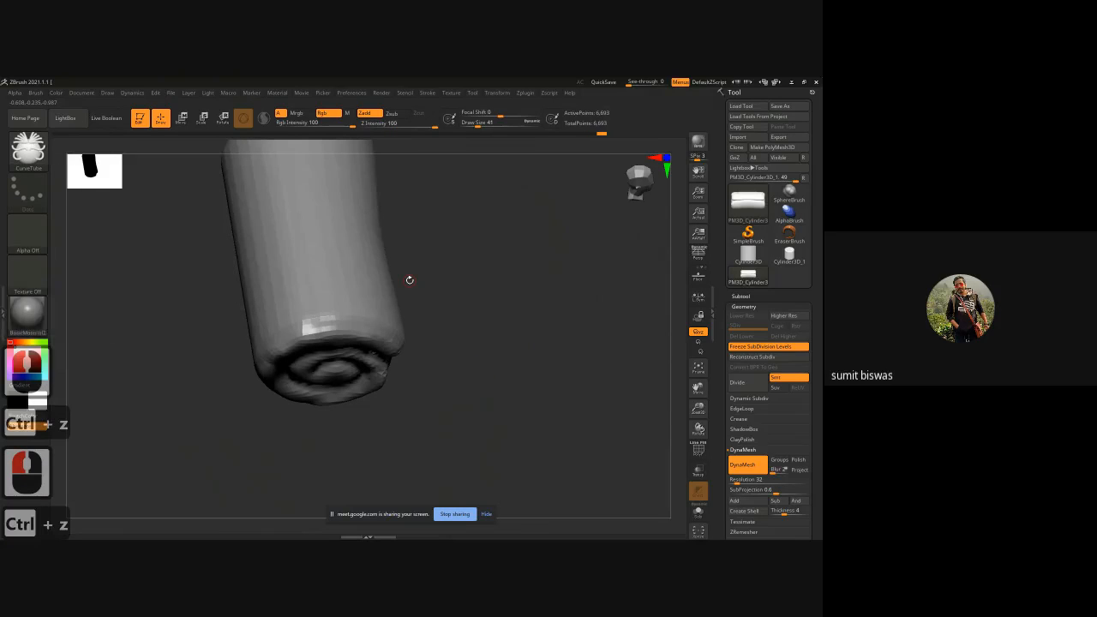
# Reduce the draw size to 29, try a thinner CurveTube cord across the roll and undo it.
pyautogui.press('[')
pyautogui.press('[')
pyautogui.press('[')
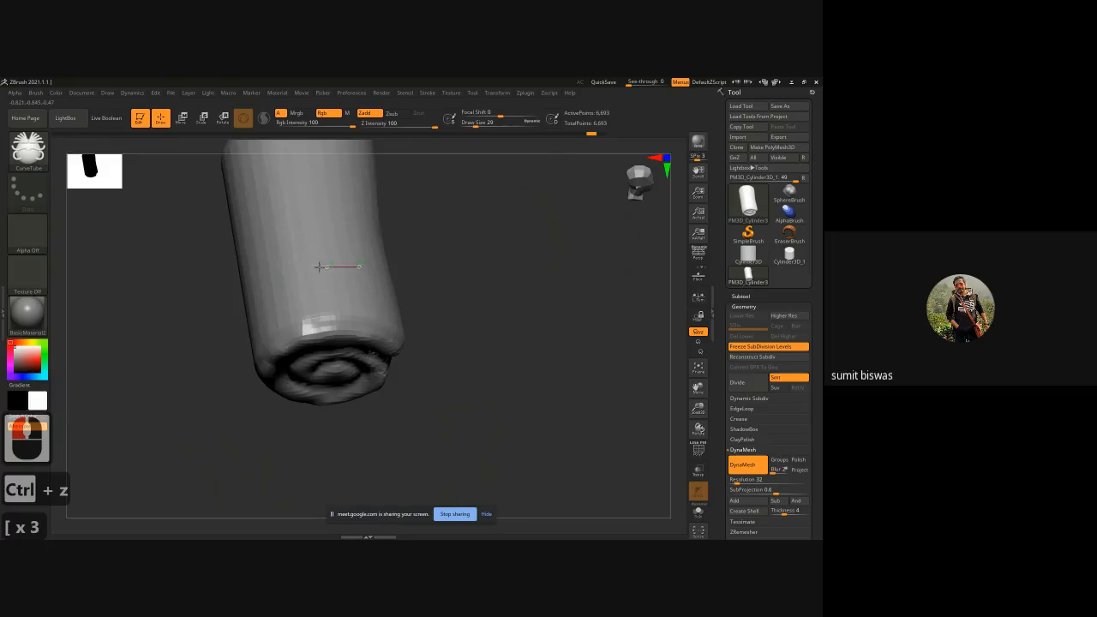
pyautogui.keyDown('shift'); pyautogui.moveTo(318, 266); pyautogui.dragTo(417, 289); pyautogui.keyUp('shift')
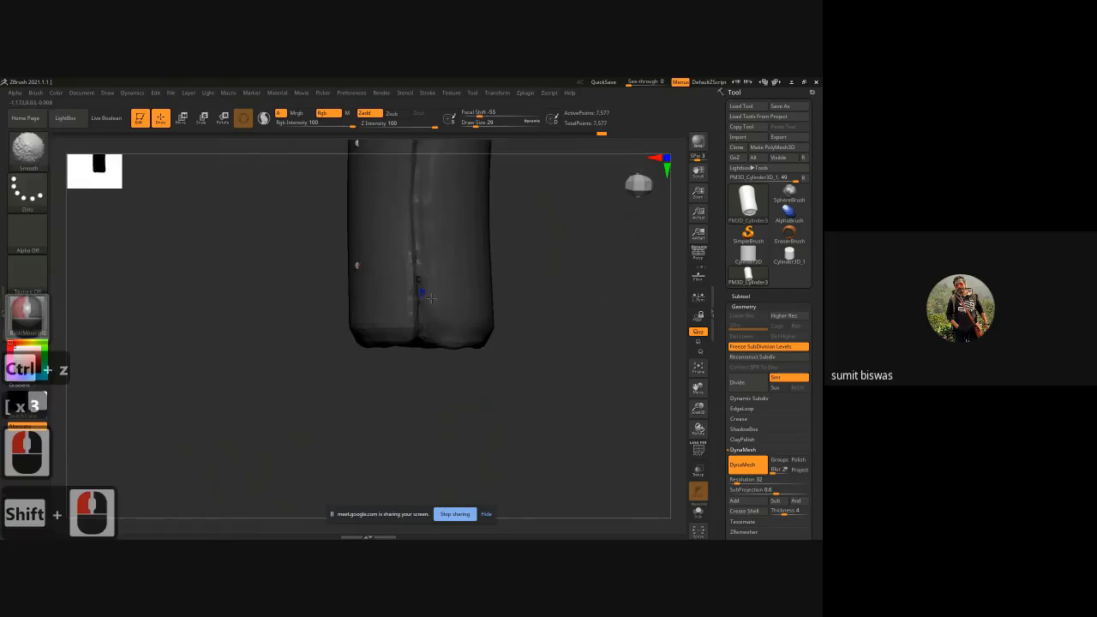
pyautogui.hotkey('ctrl', 'z')
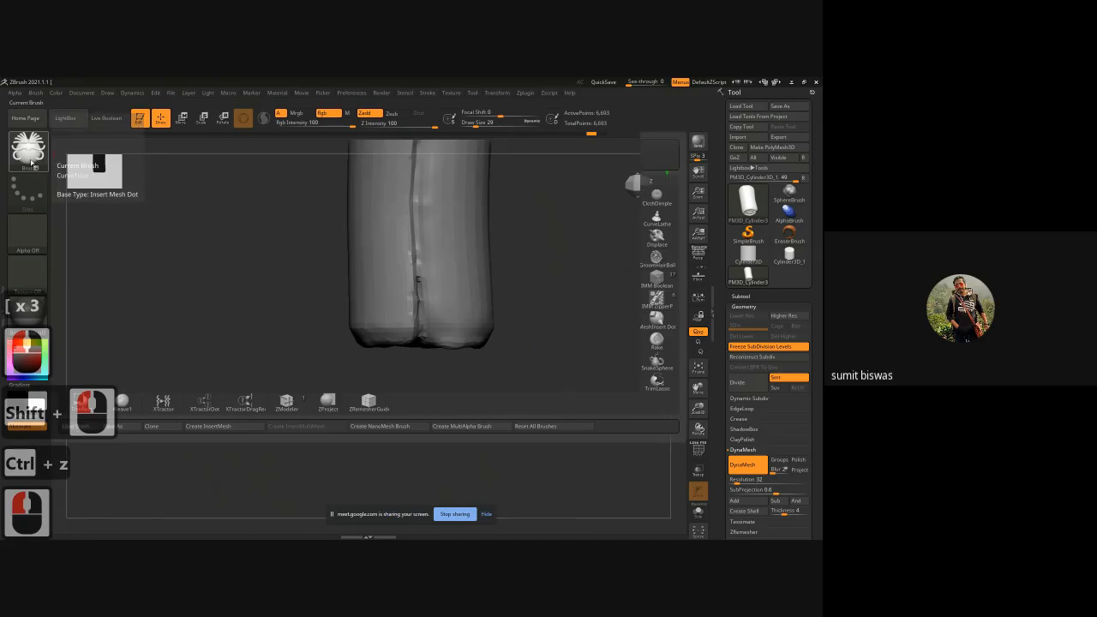
# Switch to the CurveStrapSnap brush, try a strap starting near the lengthwise seam and undo it.
pyautogui.click(30, 161)
pyautogui.click(266, 300)
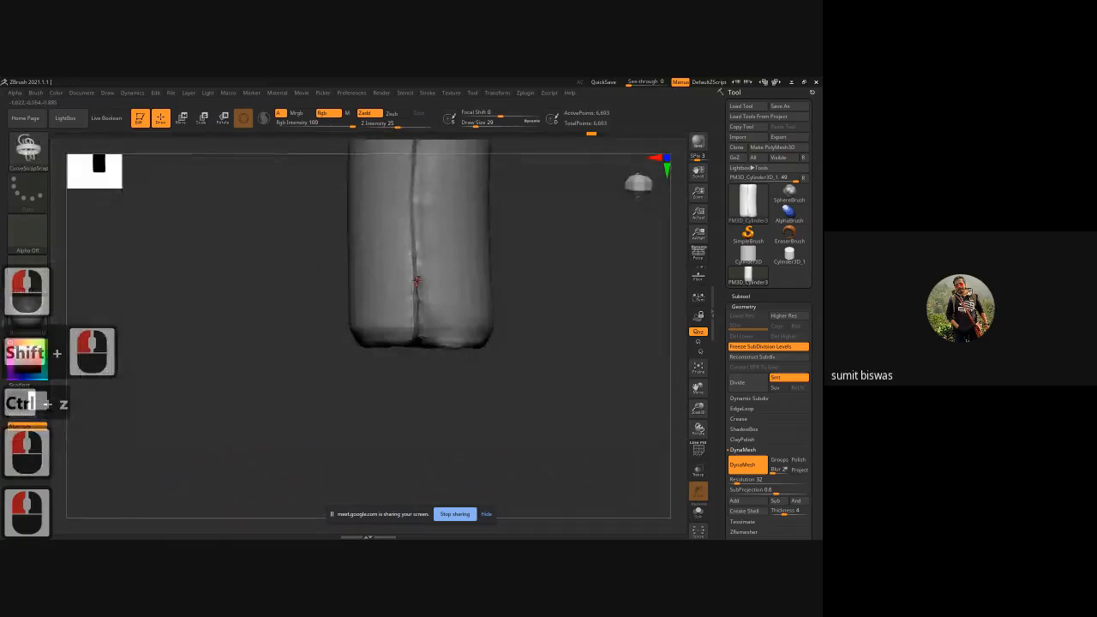
pyautogui.moveTo(383, 279); pyautogui.dragTo(357, 281)
pyautogui.keyDown('shift'); pyautogui.moveTo(266, 311); pyautogui.dragTo(475, 299); pyautogui.keyUp('shift')
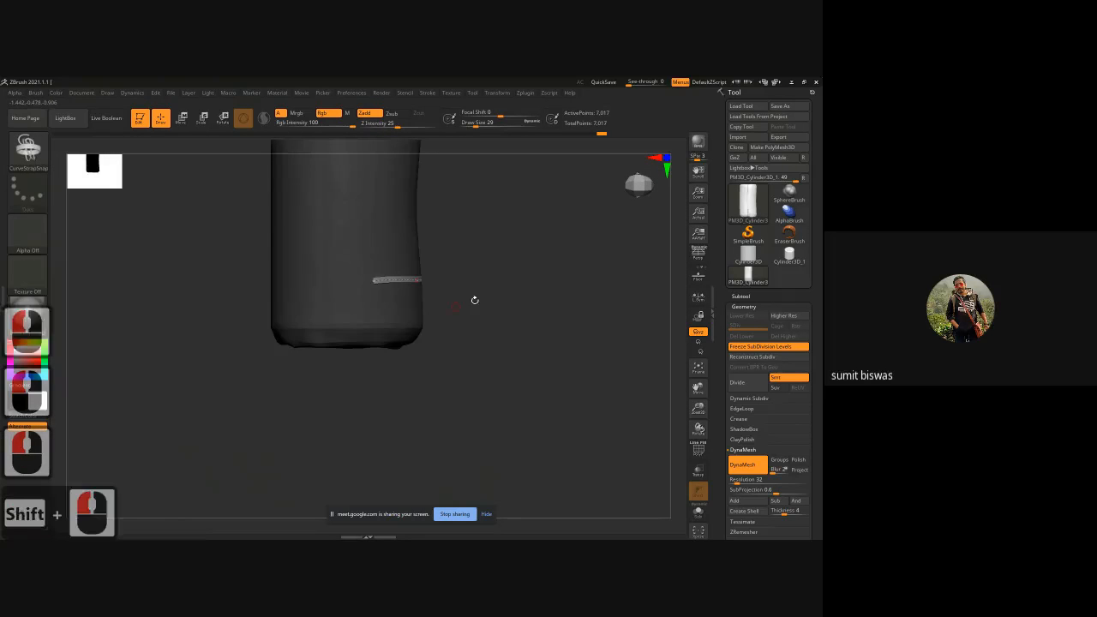
pyautogui.hotkey('ctrl', 'z')
# Draw mirrored CurveStrapSnap straps across the roll's width and extend the curve around its side.
pyautogui.keyDown('alt'); pyautogui.moveTo(471, 255); pyautogui.dragTo(473, 309); pyautogui.keyUp('alt')
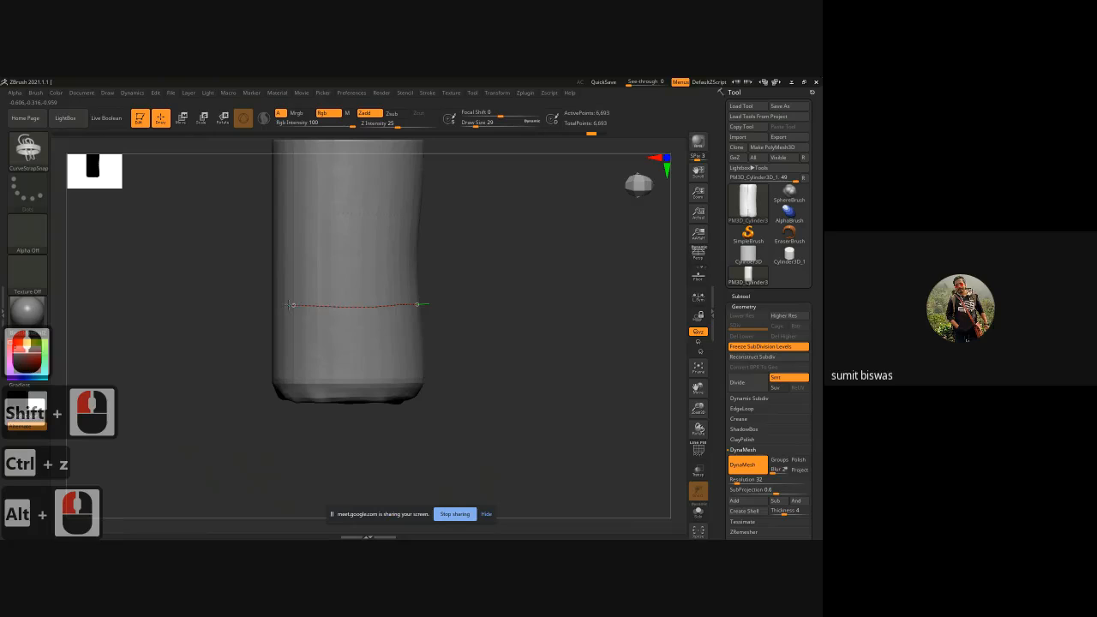
pyautogui.moveTo(275, 304)
pyautogui.mouseDown()
pyautogui.moveTo(232, 318)
pyautogui.moveTo(330, 320)
pyautogui.mouseUp()
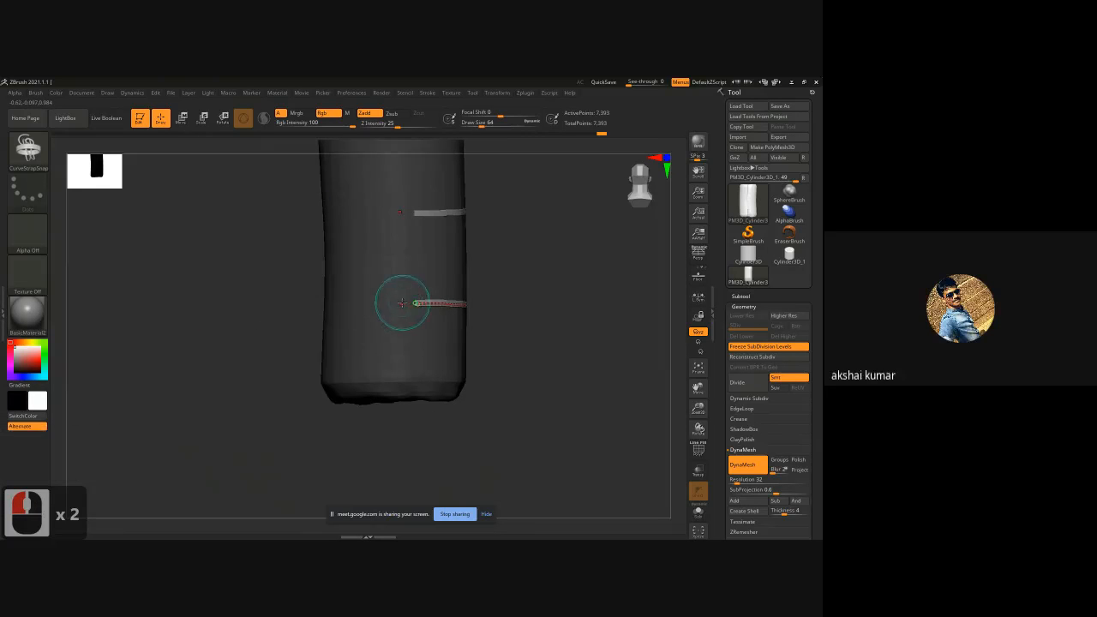
pyautogui.moveTo(401, 302)
pyautogui.mouseDown()
pyautogui.moveTo(282, 302)
pyautogui.moveTo(319, 305)
pyautogui.mouseUp()
pyautogui.moveTo(326, 305); pyautogui.dragTo(337, 304)
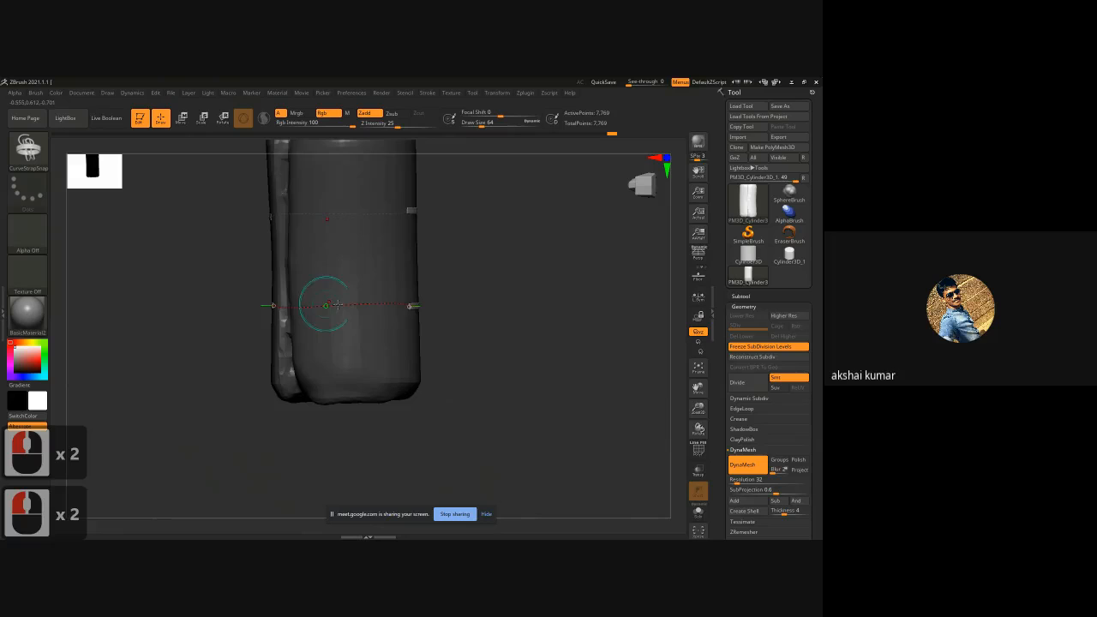
pyautogui.moveTo(501, 289); pyautogui.dragTo(498, 305)
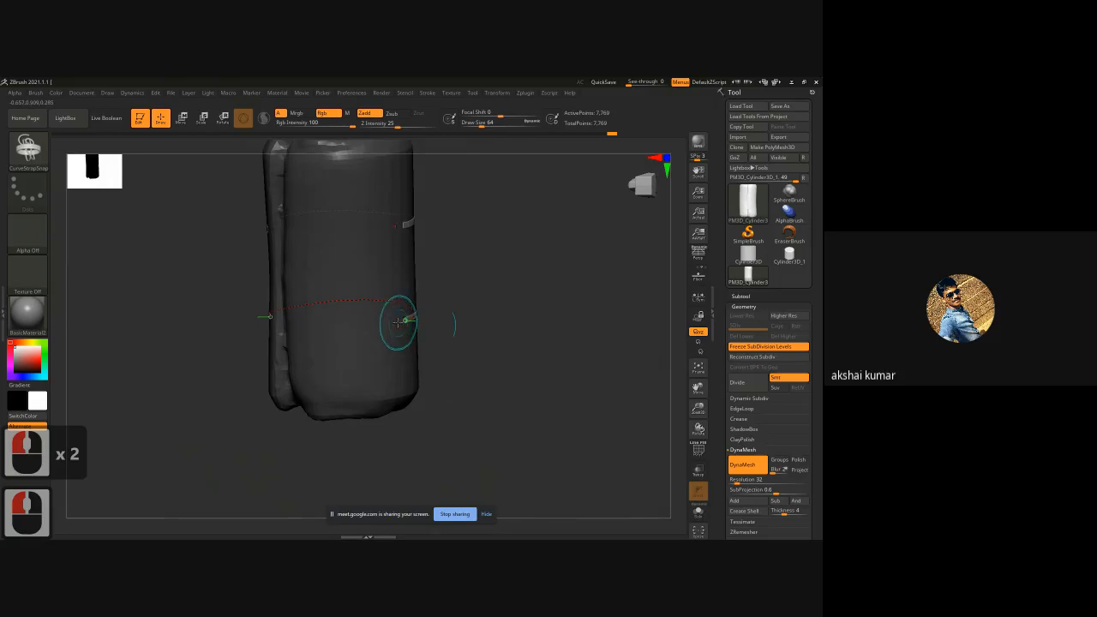
# Continue the strap curve around the roll toward the seam, undoing the misplaced extensions.
pyautogui.hotkey('ctrl', 'z')
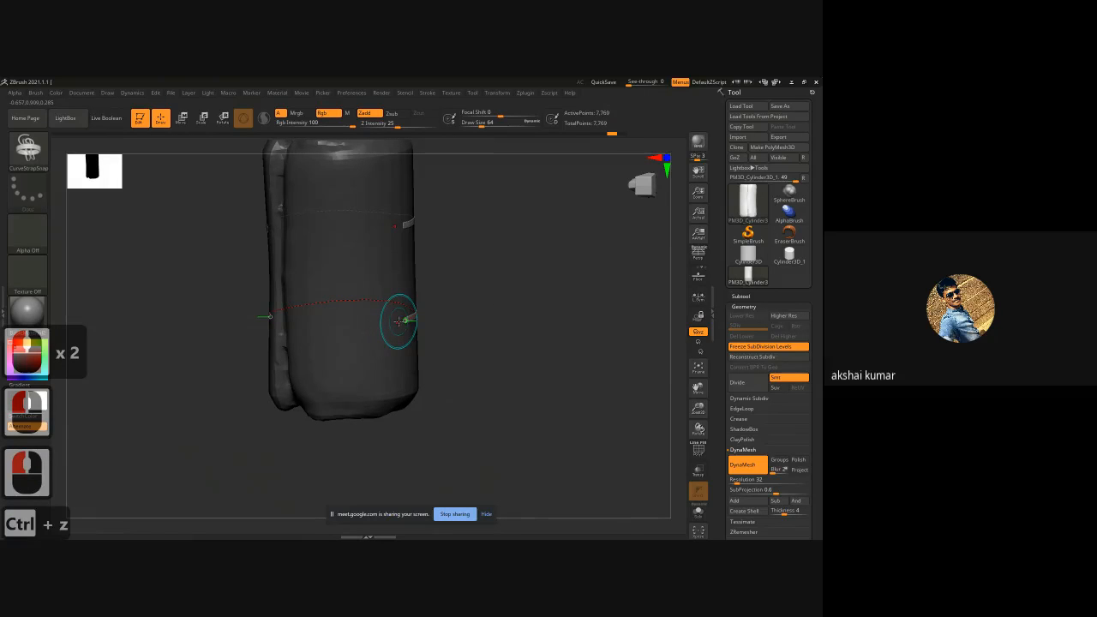
pyautogui.click(399, 320)
pyautogui.hotkey('ctrl', 'z')
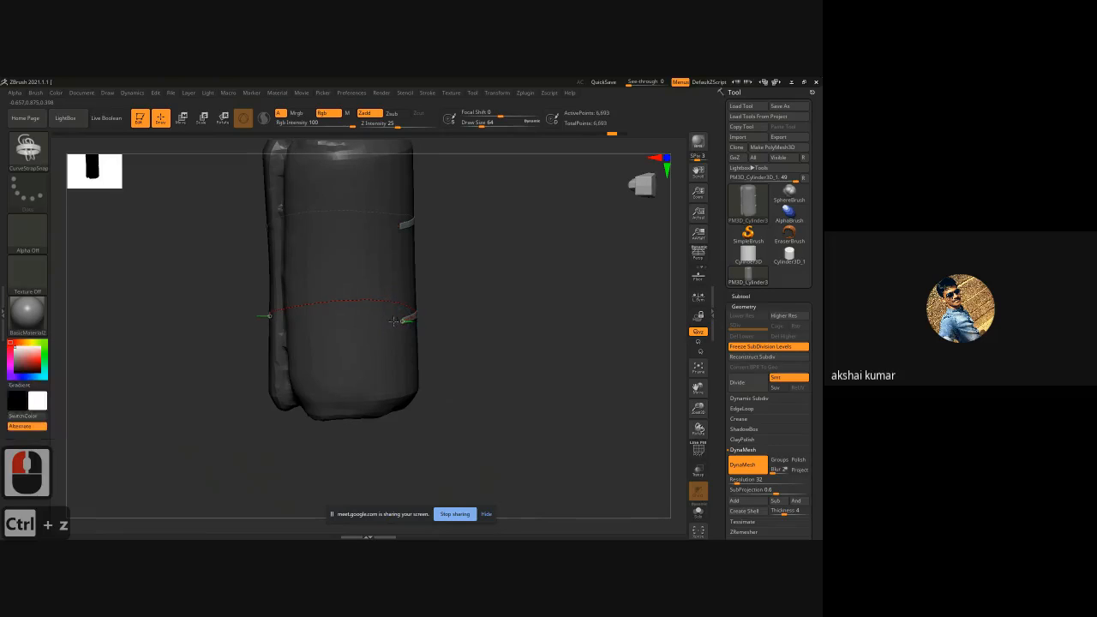
pyautogui.moveTo(502, 326); pyautogui.dragTo(377, 324)
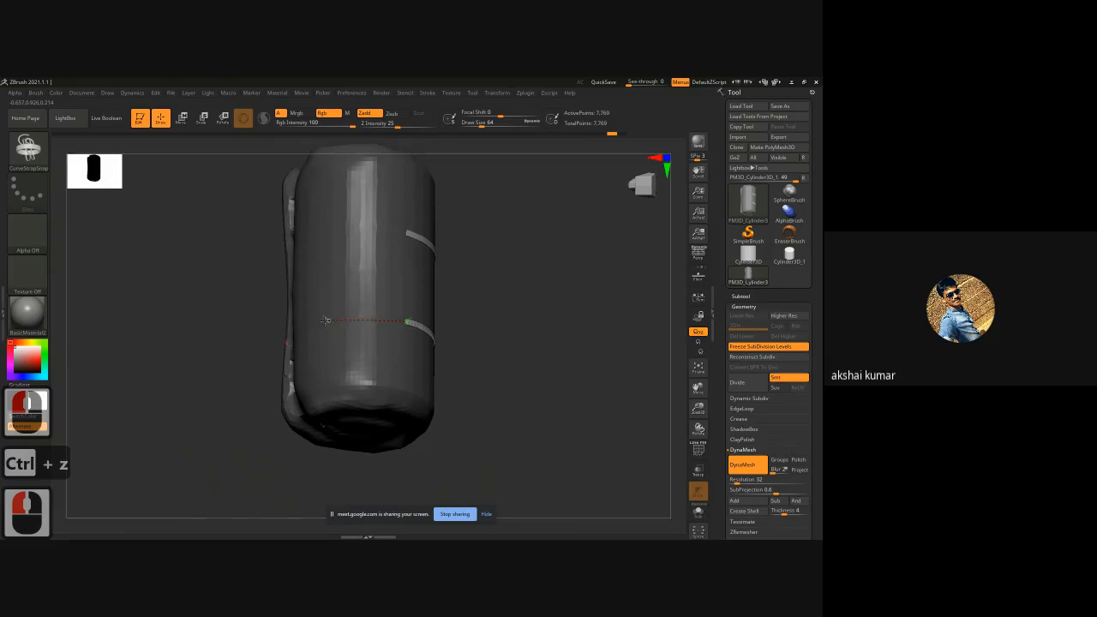
pyautogui.moveTo(325, 320); pyautogui.dragTo(323, 321)
pyautogui.moveTo(517, 323); pyautogui.dragTo(551, 323)
pyautogui.moveTo(292, 342); pyautogui.dragTo(364, 320)
pyautogui.hotkey('ctrl', 'z')
pyautogui.hotkey('ctrl', 'z')
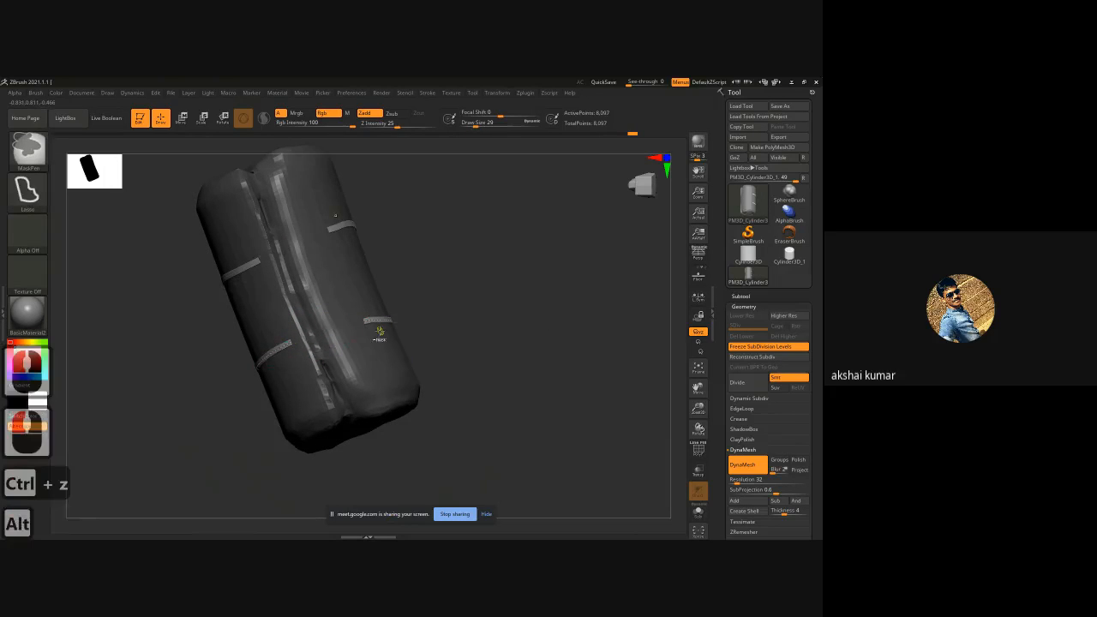
# Extend the strap's end across the lengthwise seam to meet its starting end and close both mirrored loops.
pyautogui.keyDown('ctrl'); pyautogui.moveTo(378, 333); pyautogui.dragTo(211, 352, button='right'); pyautogui.keyUp('ctrl')
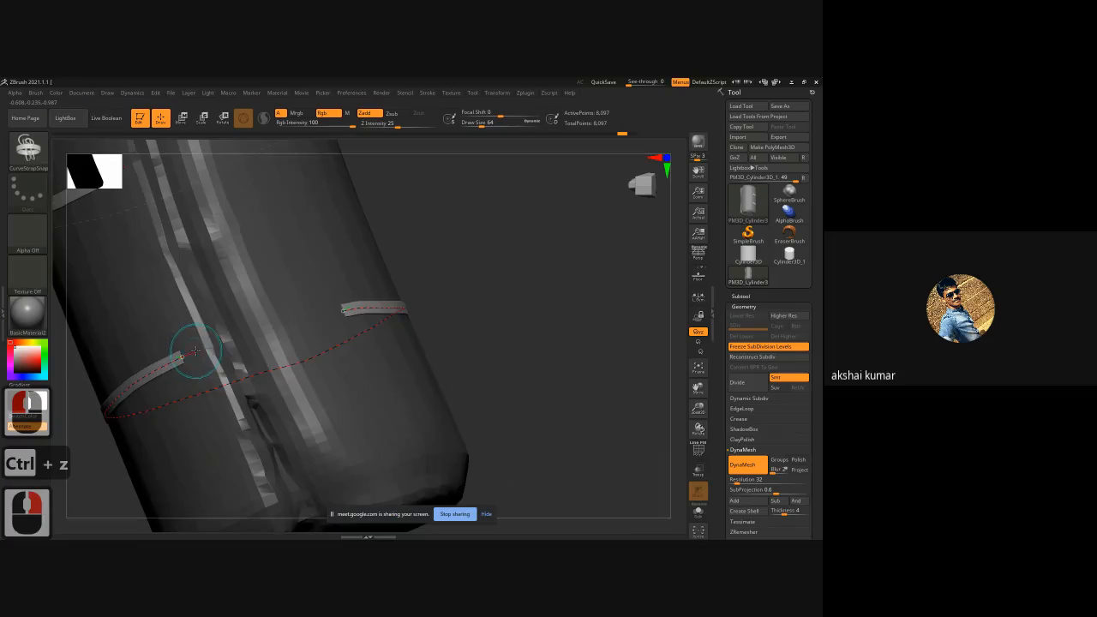
pyautogui.moveTo(194, 353); pyautogui.dragTo(243, 337)
pyautogui.moveTo(345, 310); pyautogui.dragTo(346, 309)
pyautogui.keyDown('ctrl'); pyautogui.moveTo(608, 350); pyautogui.dragTo(459, 276, button='right'); pyautogui.keyUp('ctrl')
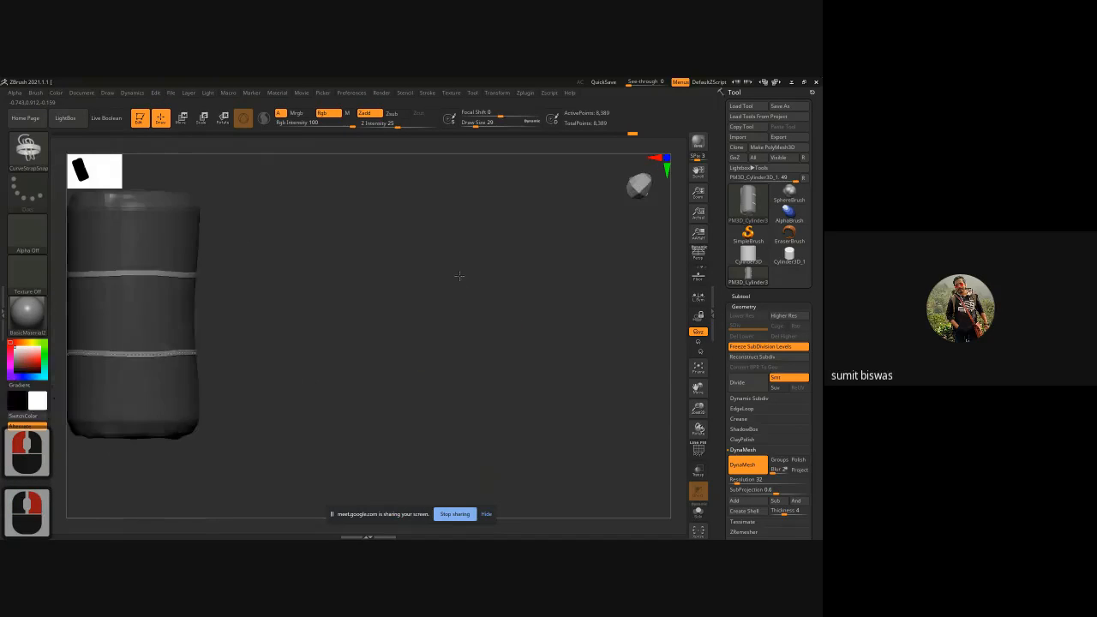
pyautogui.moveTo(459, 276)
pyautogui.keyDown('shift'); pyautogui.mouseDown()
pyautogui.moveTo(368, 365)
pyautogui.moveTo(454, 374)
pyautogui.mouseUp(); pyautogui.keyUp('shift')
pyautogui.keyDown('ctrl'); pyautogui.moveTo(455, 373); pyautogui.dragTo(455, 369, button='right'); pyautogui.keyUp('ctrl')
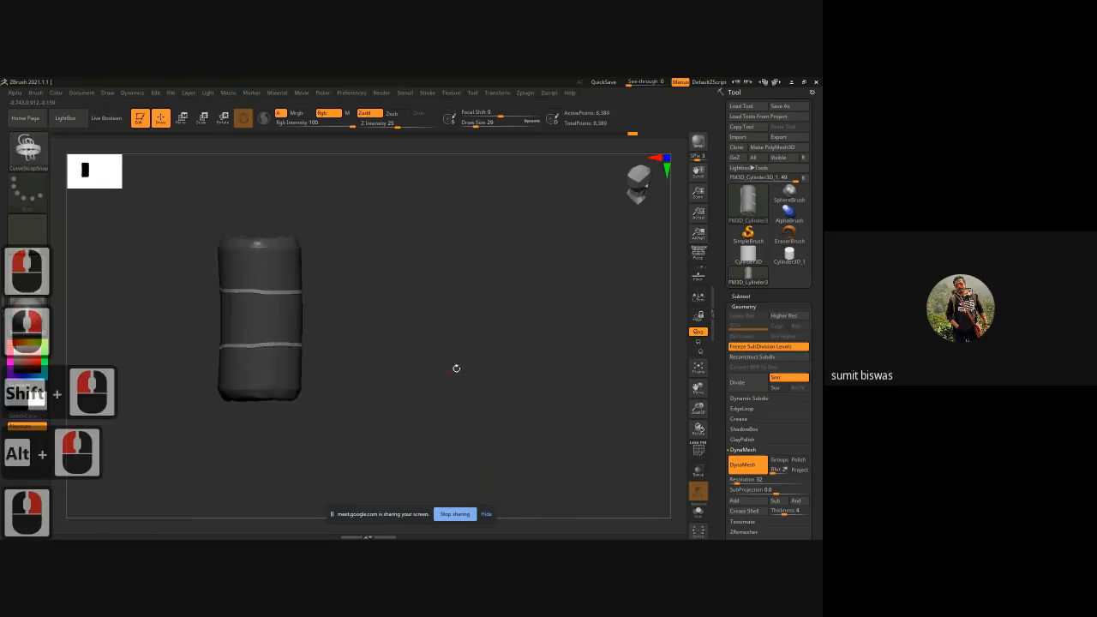
# Clear the mask from the roll and release the active strap curves.
pyautogui.keyDown('ctrl'); pyautogui.click(526, 411); pyautogui.keyUp('ctrl')
pyautogui.keyDown('alt'); pyautogui.moveTo(395, 401); pyautogui.dragTo(470, 400); pyautogui.keyUp('alt')
pyautogui.click(332, 310)
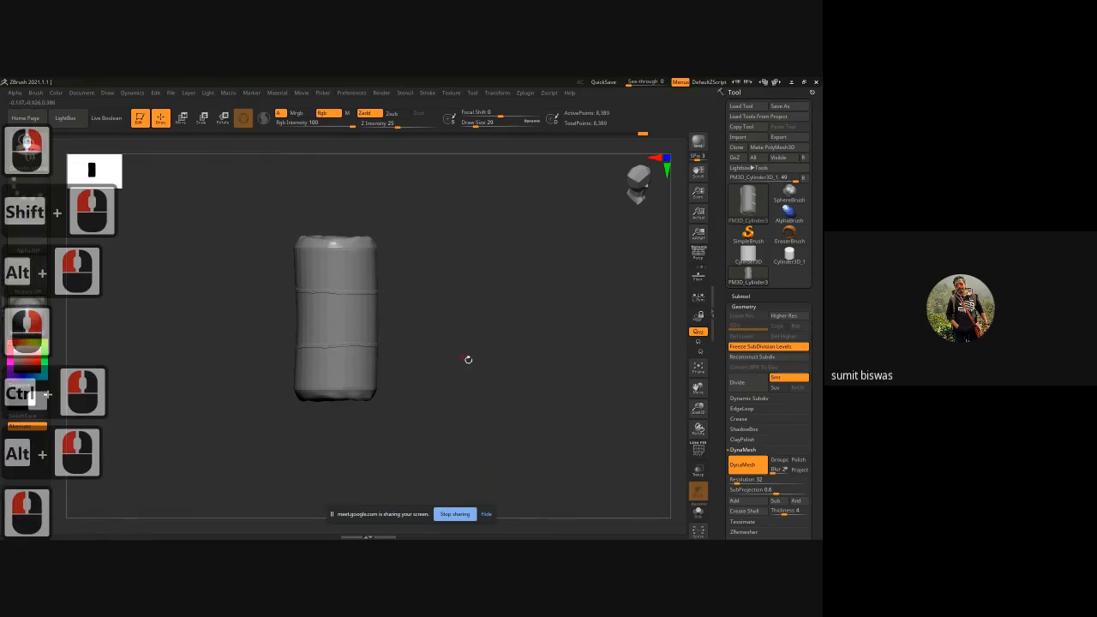
# Split the straps off the bedroll into their own subtool using Groups Split.
pyautogui.keyDown('ctrl'); pyautogui.moveTo(416, 362); pyautogui.dragTo(478, 367, button='right'); pyautogui.keyUp('ctrl')
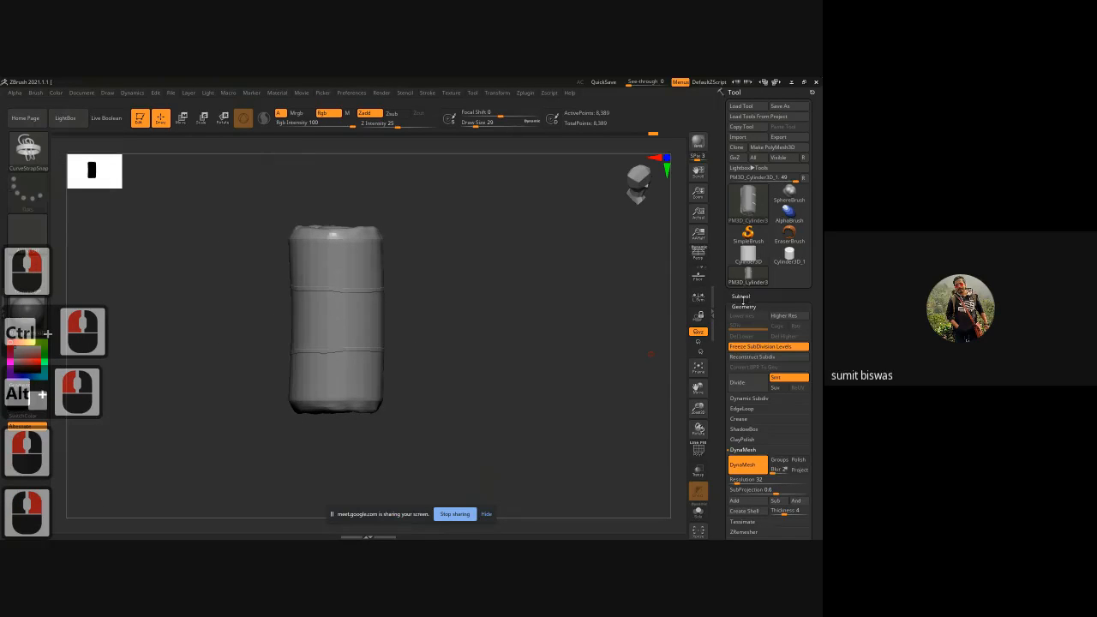
pyautogui.click(740, 295)
pyautogui.click(729, 500)
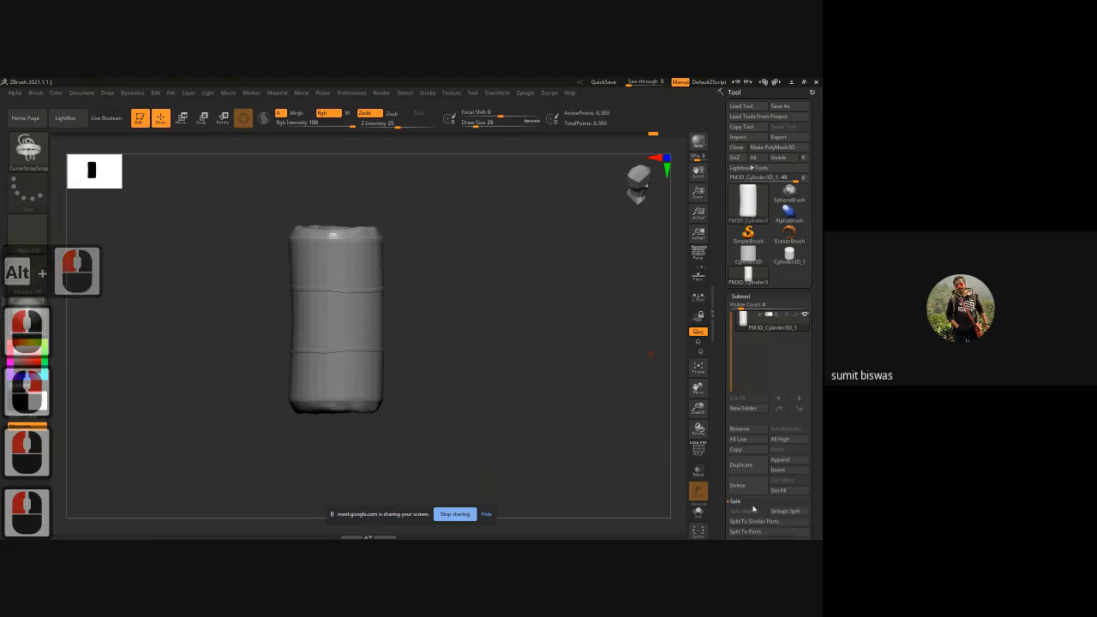
pyautogui.click(789, 512)
pyautogui.click(711, 528)
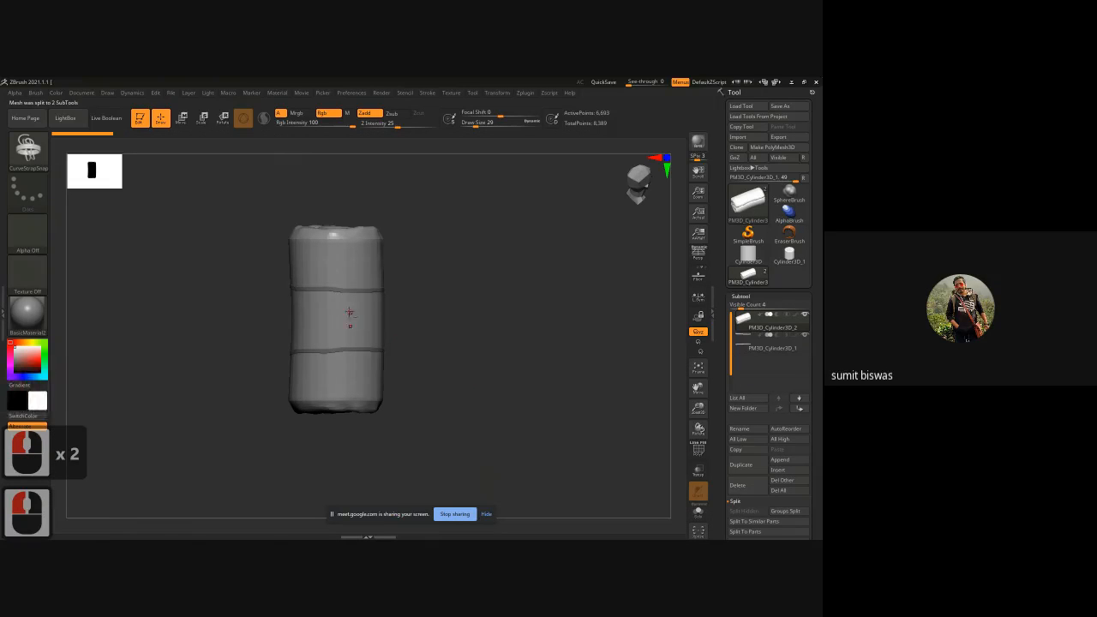
# Choose the DamStandard brush, enlarge its draw size to about 60, and try it on the lower strap line at the seam side.
pyautogui.keyDown('alt'); pyautogui.click(444, 349); pyautogui.keyUp('alt')
pyautogui.press('b')
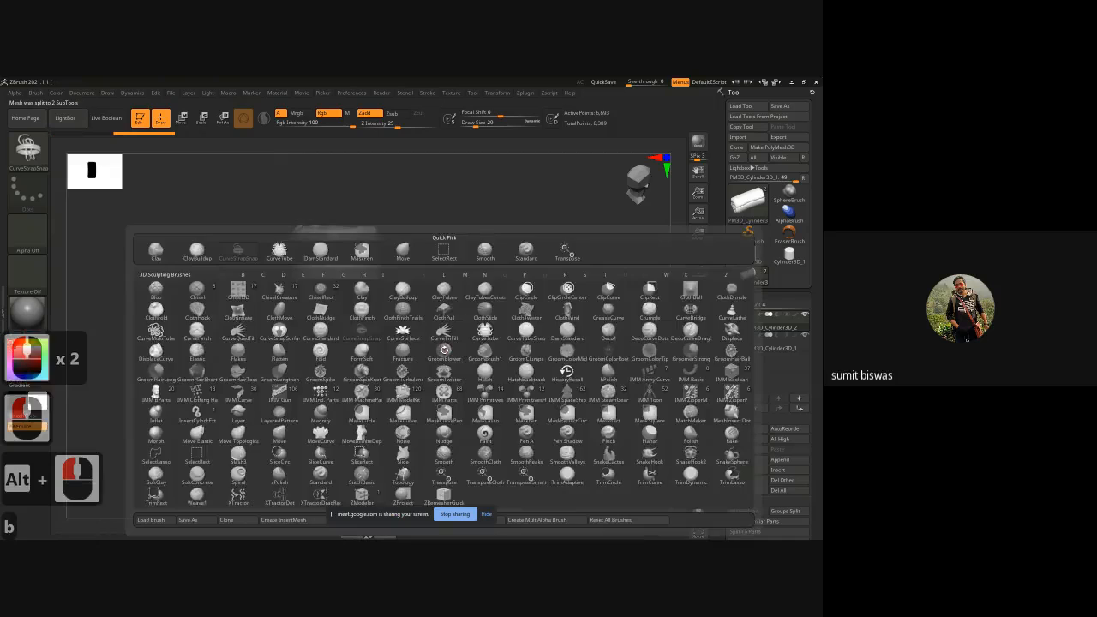
pyautogui.press('d')
pyautogui.press('s')
pyautogui.moveTo(444, 349)
pyautogui.mouseDown()
pyautogui.moveTo(480, 377)
pyautogui.moveTo(507, 373)
pyautogui.moveTo(438, 385)
pyautogui.moveTo(502, 376)
pyautogui.moveTo(485, 372)
pyautogui.moveTo(309, 168)
pyautogui.mouseUp()
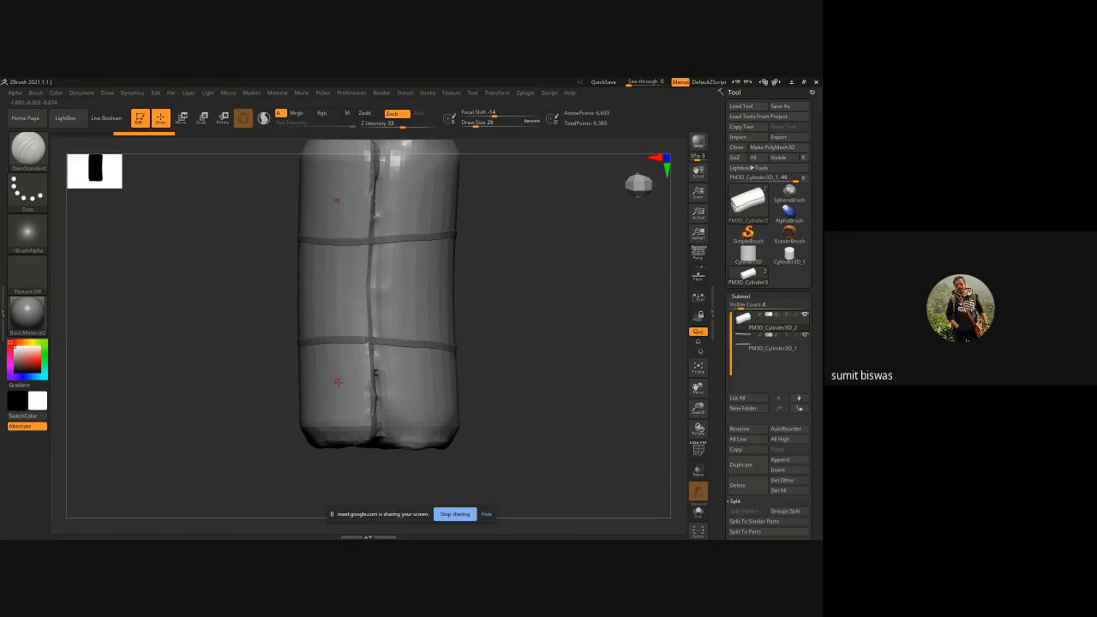
pyautogui.press(']')
pyautogui.press(']')
pyautogui.press(']')
pyautogui.press(']')
pyautogui.press(']')
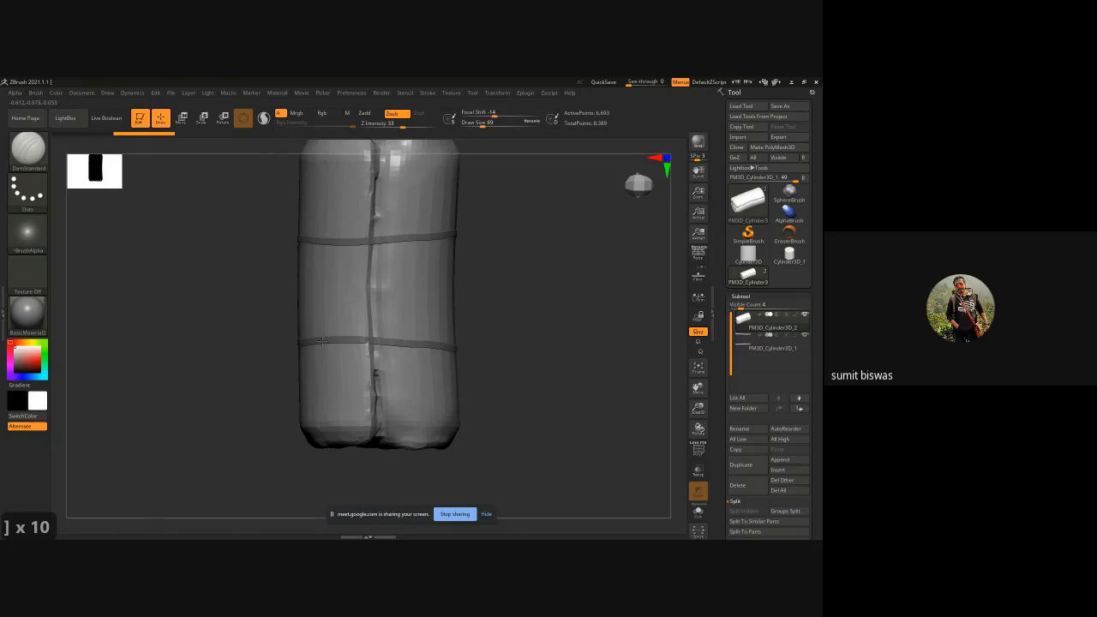
pyautogui.click(323, 343)
pyautogui.click(310, 342)
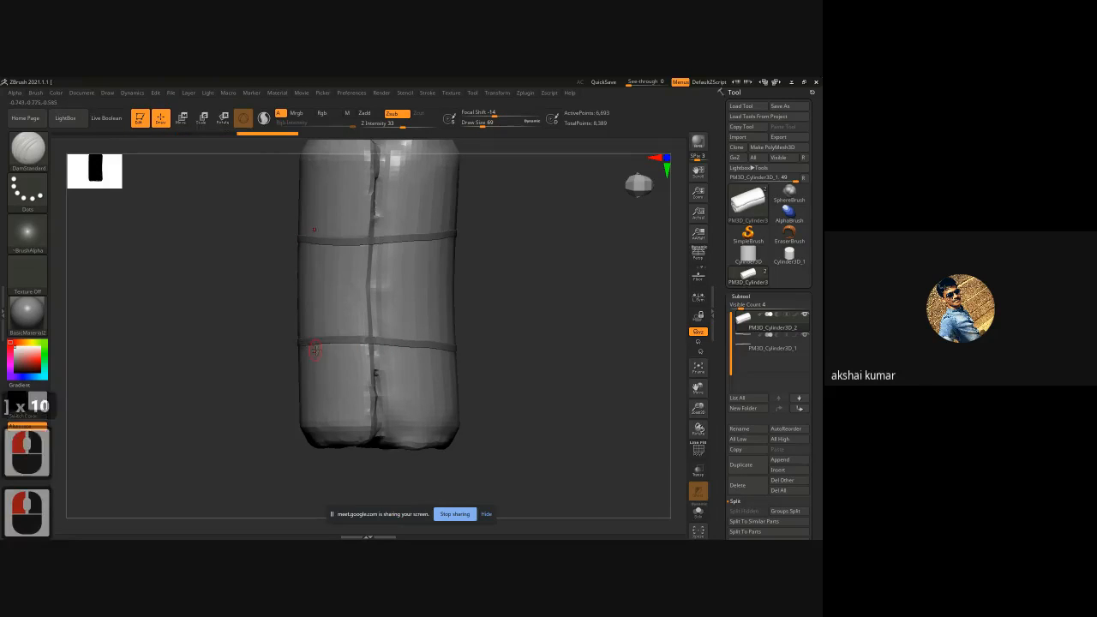
# Enlarge the brush to a draw size of about 140 and carve mirrored grooves into the roll along the strap lines.
pyautogui.press(']')
pyautogui.press(']')
pyautogui.press(']')
pyautogui.press(']')
pyautogui.press(']')
pyautogui.press(']')
pyautogui.press(']')
pyautogui.press(']')
pyautogui.press(']')
pyautogui.press(']')
pyautogui.press(']')
pyautogui.press(']')
pyautogui.press(']')
pyautogui.press(']')
pyautogui.press(']')
pyautogui.press(']')
pyautogui.press(']')
pyautogui.press(']')
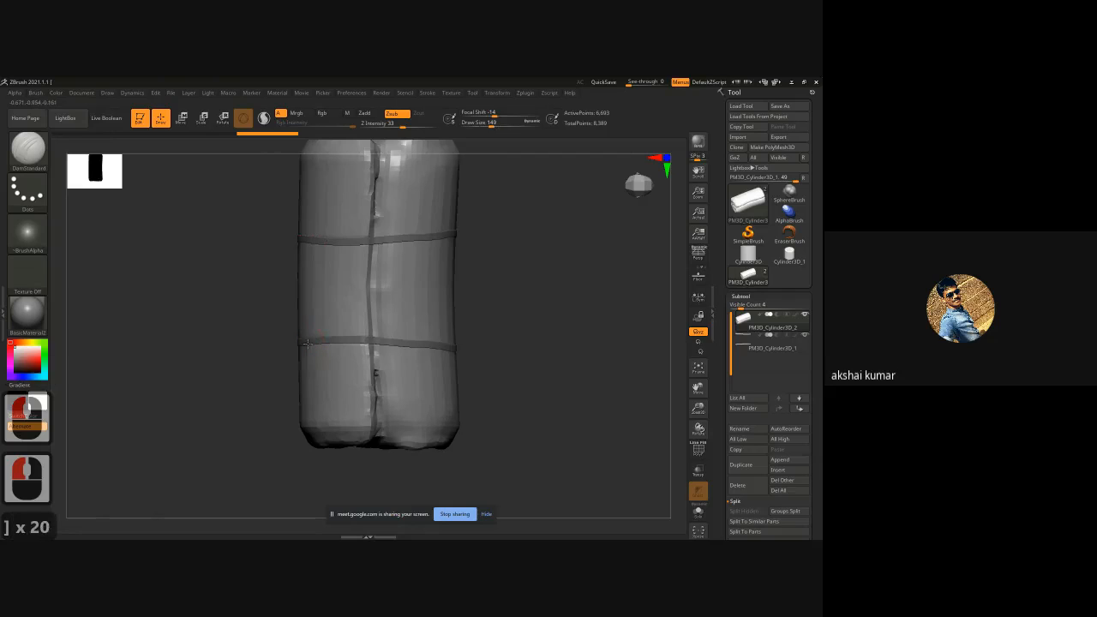
pyautogui.click(364, 344)
pyautogui.moveTo(327, 340)
pyautogui.mouseDown()
pyautogui.moveTo(447, 345)
pyautogui.moveTo(411, 346)
pyautogui.mouseUp()
pyautogui.moveTo(431, 343)
pyautogui.mouseDown()
pyautogui.moveTo(519, 341)
pyautogui.moveTo(480, 339)
pyautogui.moveTo(497, 346)
pyautogui.mouseUp()
pyautogui.moveTo(468, 345); pyautogui.dragTo(541, 344)
pyautogui.moveTo(466, 345)
pyautogui.mouseDown()
pyautogui.moveTo(607, 336)
pyautogui.moveTo(493, 340)
pyautogui.mouseUp()
# Continue the mirrored strap grooves around the roll's smooth side and back toward the lengthwise seam.
pyautogui.moveTo(628, 335); pyautogui.dragTo(525, 314)
pyautogui.keyDown('alt'); pyautogui.moveTo(525, 314); pyautogui.dragTo(552, 315); pyautogui.keyUp('alt')
pyautogui.moveTo(519, 335); pyautogui.dragTo(512, 324)
pyautogui.moveTo(624, 331); pyautogui.dragTo(548, 326)
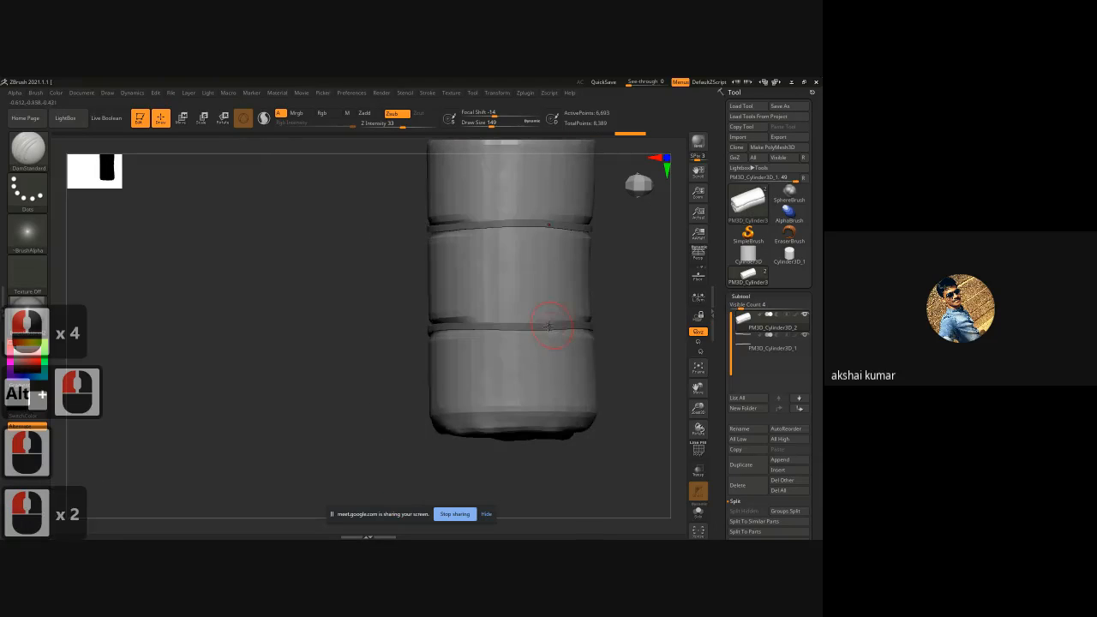
pyautogui.moveTo(459, 322); pyautogui.dragTo(547, 320)
pyautogui.keyDown('alt'); pyautogui.moveTo(639, 316); pyautogui.dragTo(536, 317); pyautogui.keyUp('alt')
pyautogui.moveTo(372, 317); pyautogui.dragTo(557, 326)
pyautogui.moveTo(472, 325); pyautogui.dragTo(516, 326)
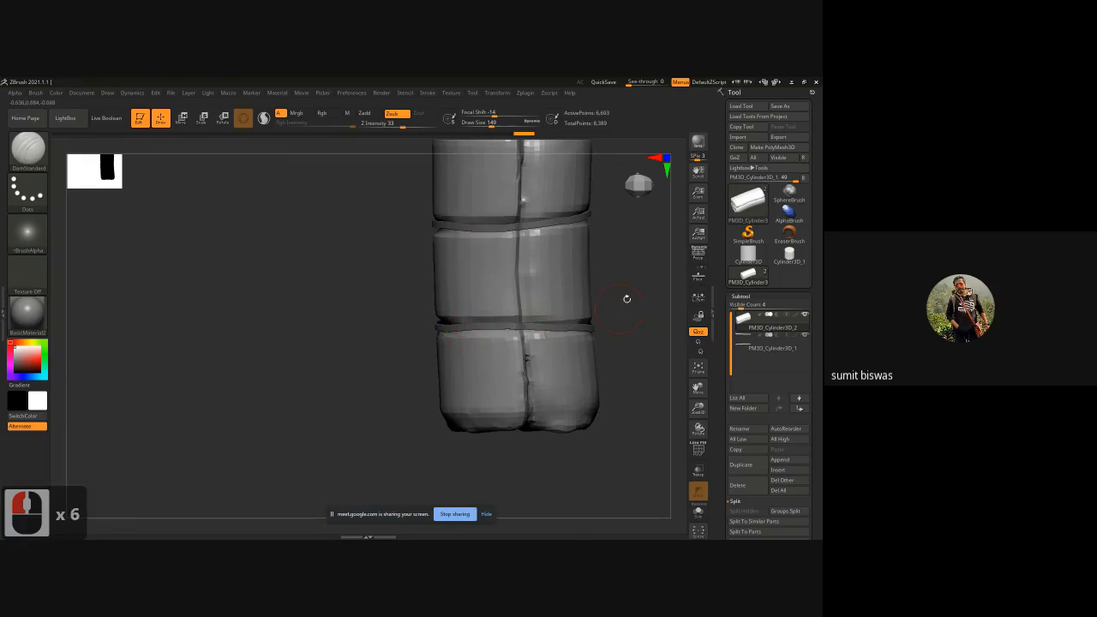
# Deepen the strap grooves on the seam side and out to the roll's edges.
pyautogui.moveTo(626, 299)
pyautogui.keyDown('alt'); pyautogui.mouseDown()
pyautogui.moveTo(455, 351)
pyautogui.moveTo(508, 351)
pyautogui.mouseUp(); pyautogui.keyUp('alt')
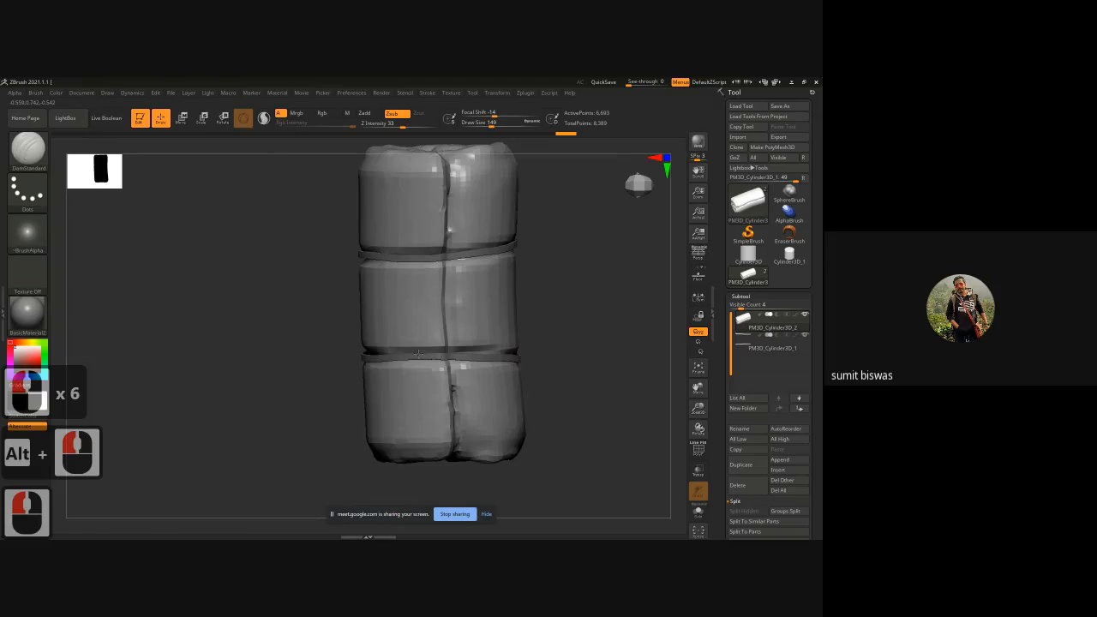
pyautogui.moveTo(418, 353); pyautogui.dragTo(377, 356)
pyautogui.keyDown('alt'); pyautogui.moveTo(570, 281); pyautogui.dragTo(558, 296); pyautogui.keyUp('alt')
pyautogui.moveTo(420, 271); pyautogui.dragTo(469, 268)
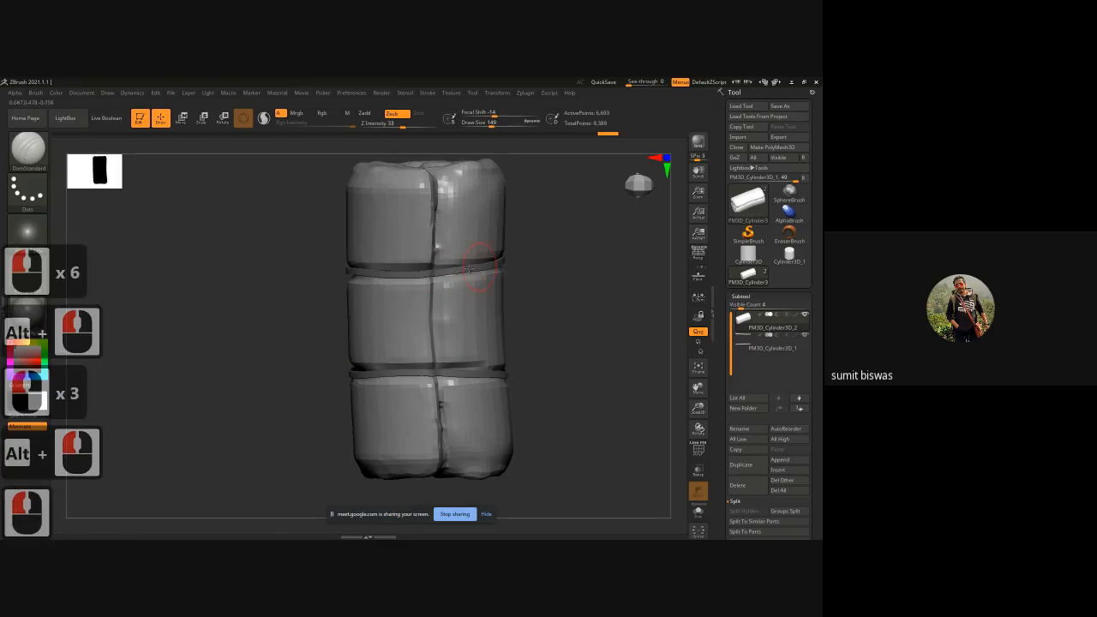
pyautogui.click(506, 261)
pyautogui.click(505, 260)
pyautogui.keyDown('alt'); pyautogui.moveTo(551, 344); pyautogui.dragTo(548, 316); pyautogui.keyUp('alt')
pyautogui.keyDown('ctrl'); pyautogui.moveTo(548, 320); pyautogui.dragTo(550, 343, button='right'); pyautogui.keyUp('ctrl')
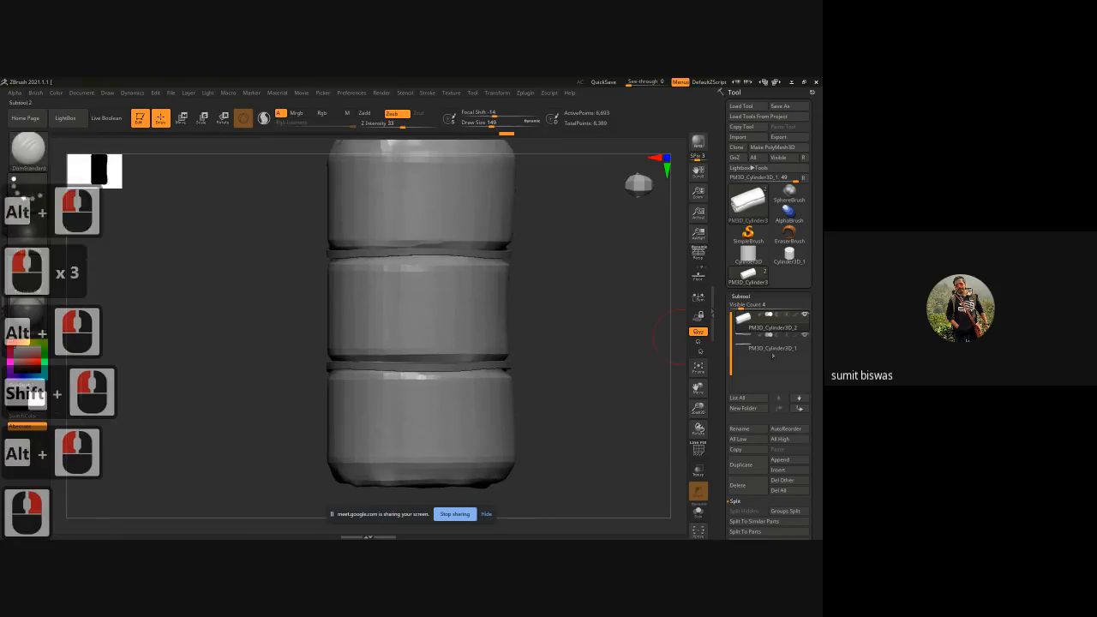
# Activate the straps' subtool and divide it into two separate strap subtools with Groups Split.
pyautogui.click(784, 347)
pyautogui.press('r')
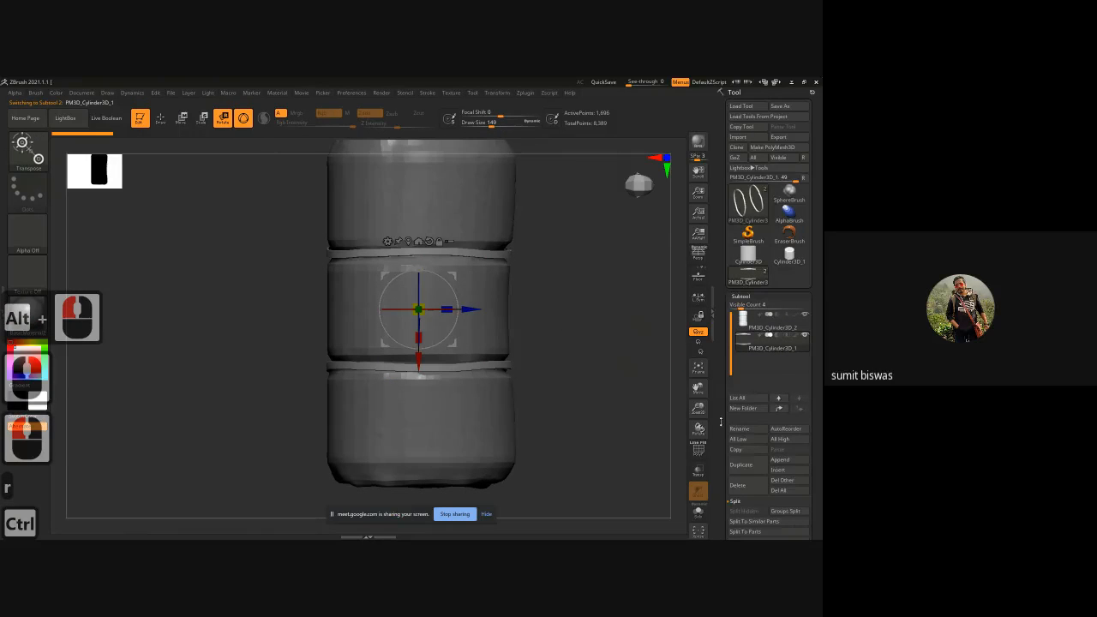
pyautogui.scroll(-2, 788, 411)
pyautogui.click(785, 413)
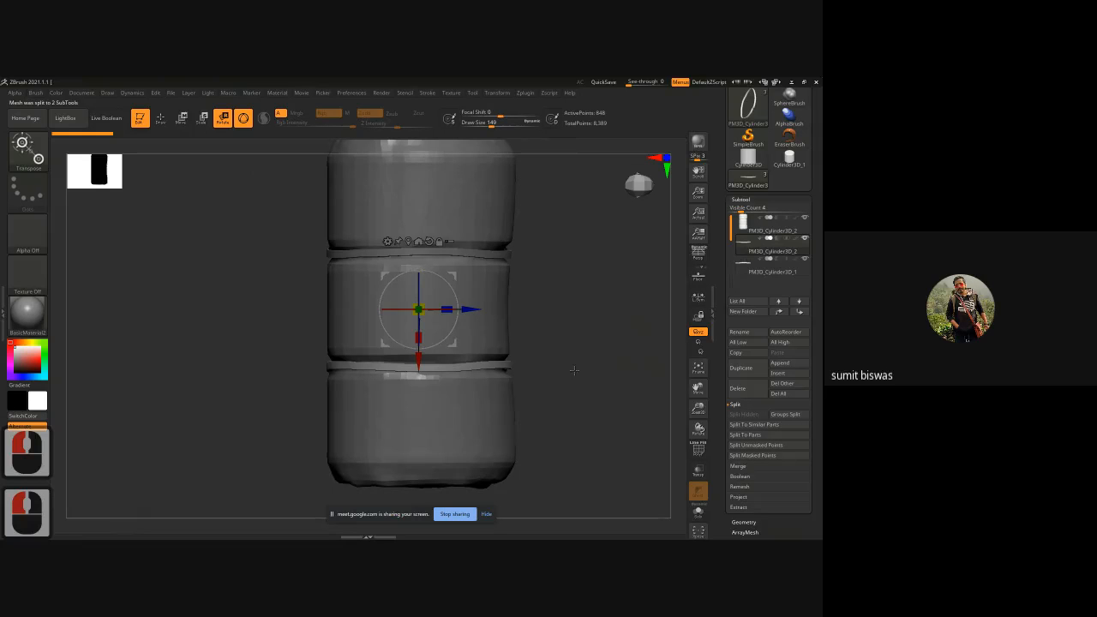
# Turn off symmetry, centre the gizmo on the lower strap, and scale the strap tighter into its groove and wider along the roll.
pyautogui.click(408, 242)
pyautogui.keyDown('alt'); pyautogui.moveTo(549, 344); pyautogui.dragTo(537, 303); pyautogui.keyUp('alt')
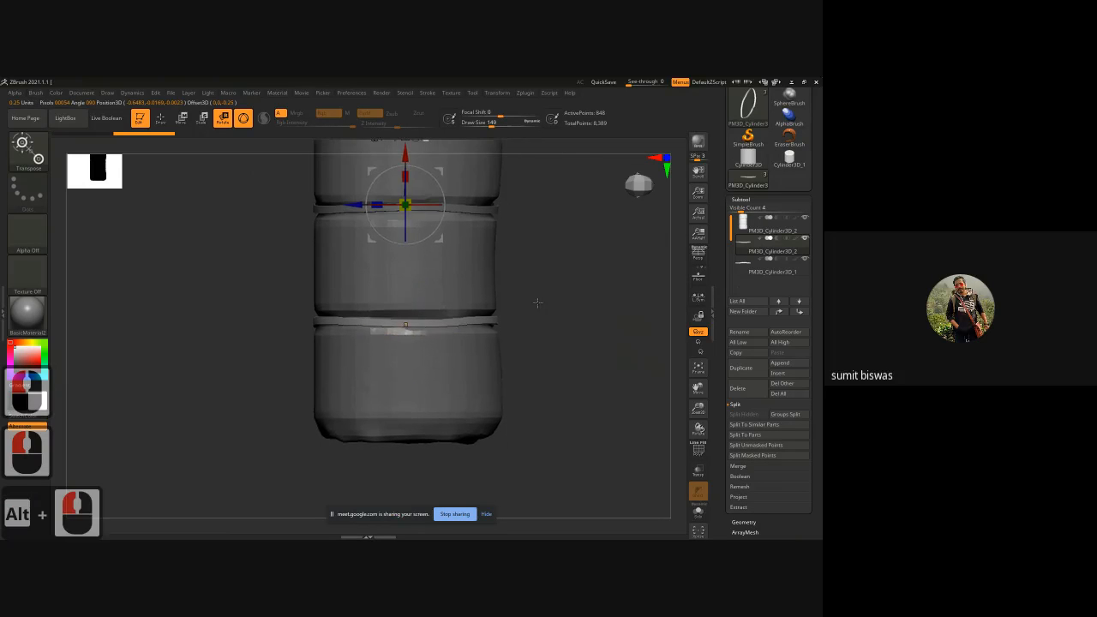
pyautogui.keyDown('alt'); pyautogui.moveTo(540, 221); pyautogui.dragTo(542, 264); pyautogui.keyUp('alt')
pyautogui.press('x')
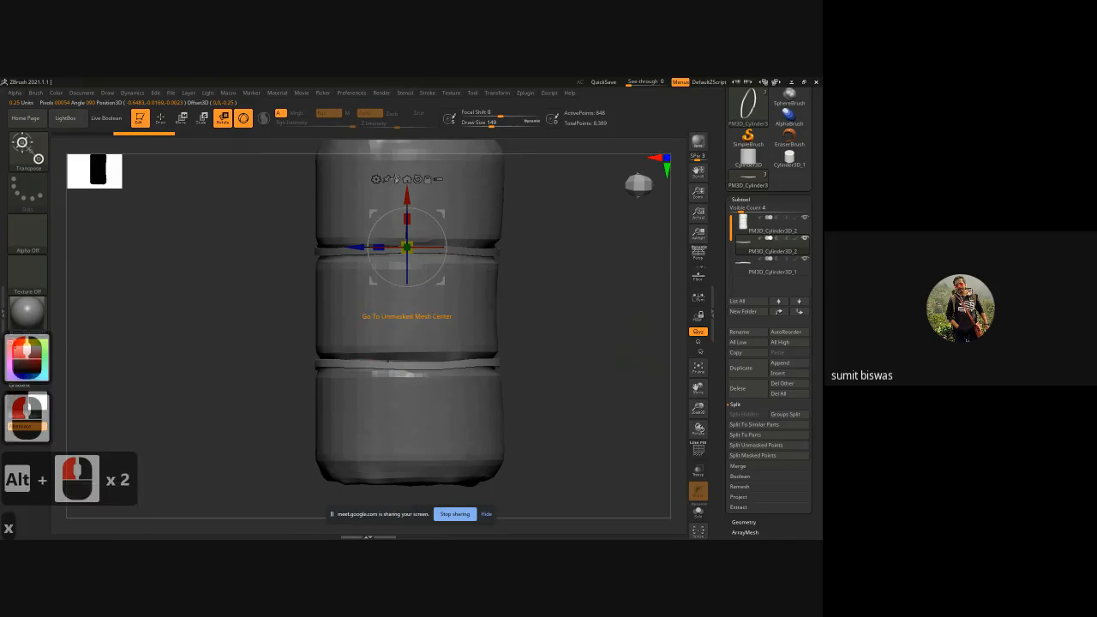
pyautogui.click(396, 180)
pyautogui.keyDown('alt'); pyautogui.moveTo(584, 381); pyautogui.dragTo(582, 323); pyautogui.keyUp('alt')
pyautogui.keyDown('ctrl'); pyautogui.moveTo(582, 323); pyautogui.dragTo(583, 381, button='right'); pyautogui.keyUp('ctrl')
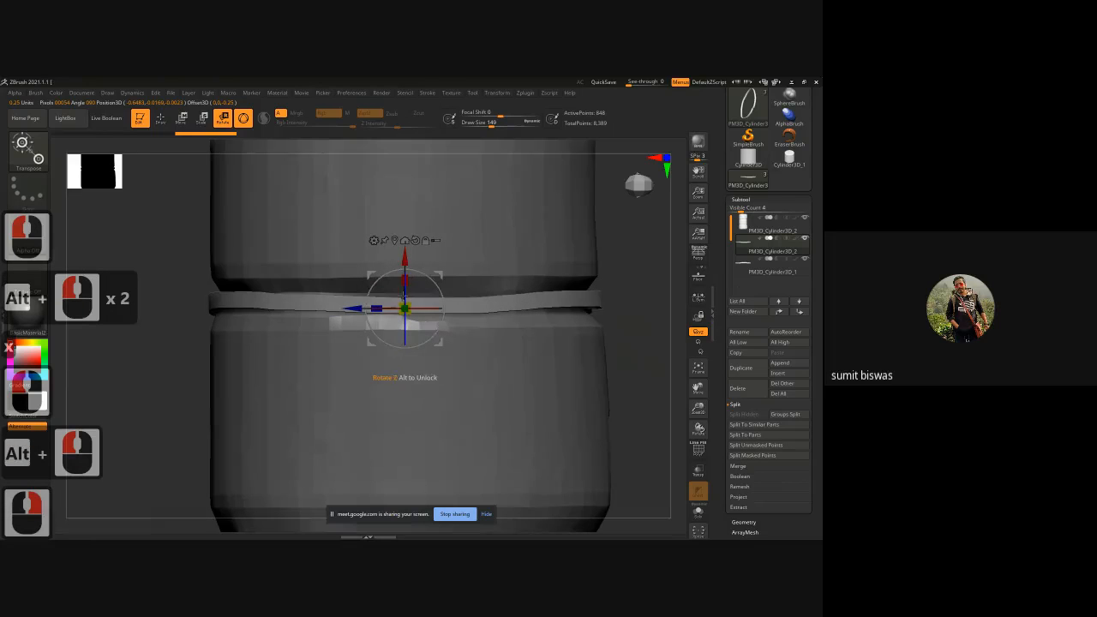
pyautogui.moveTo(406, 309); pyautogui.dragTo(404, 310)
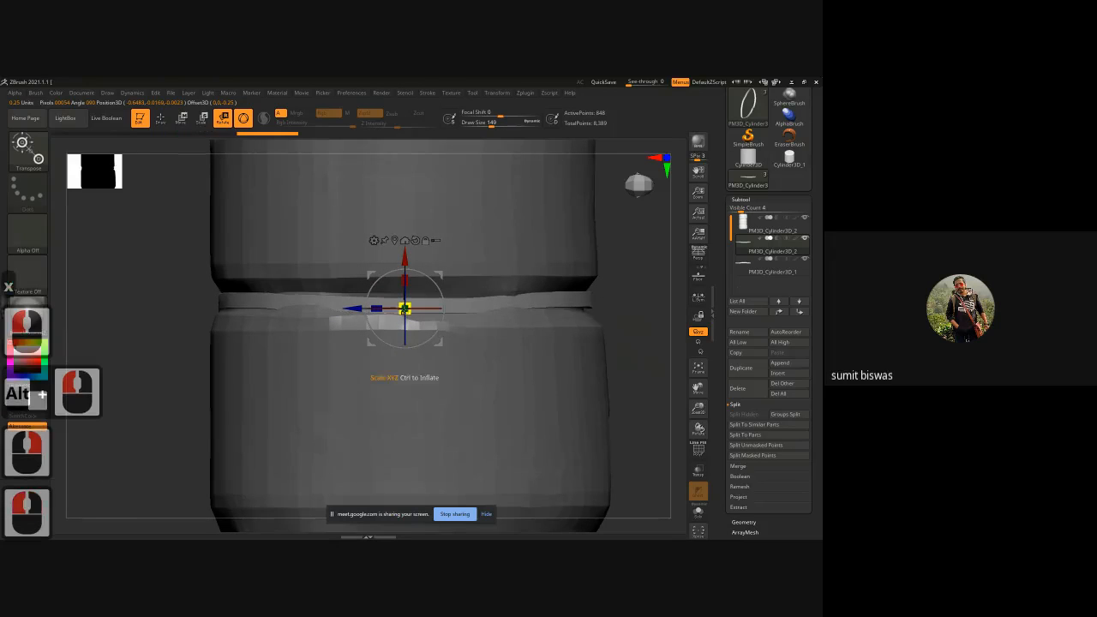
pyautogui.moveTo(405, 258)
pyautogui.mouseDown()
pyautogui.moveTo(406, 276)
pyautogui.moveTo(412, 232)
pyautogui.moveTo(405, 254)
pyautogui.mouseUp()
# Make the upper strap the active subtool, try adjusting it with the gizmo, and undo the adjustment.
pyautogui.scroll(-5, 561, 372)
pyautogui.keyDown('alt'); pyautogui.moveTo(594, 256); pyautogui.dragTo(549, 341); pyautogui.keyUp('alt')
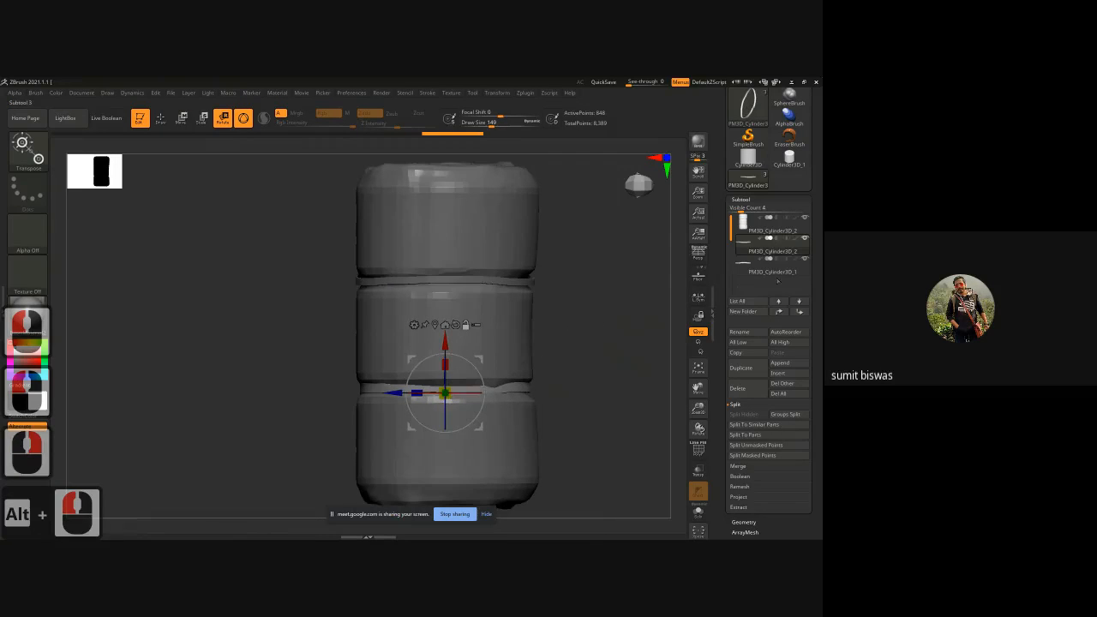
pyautogui.click(772, 265)
pyautogui.keyDown('ctrl'); pyautogui.moveTo(625, 284); pyautogui.dragTo(618, 330, button='right'); pyautogui.keyUp('ctrl')
pyautogui.moveTo(428, 397); pyautogui.dragTo(429, 412)
pyautogui.hotkey('ctrl', 'z')
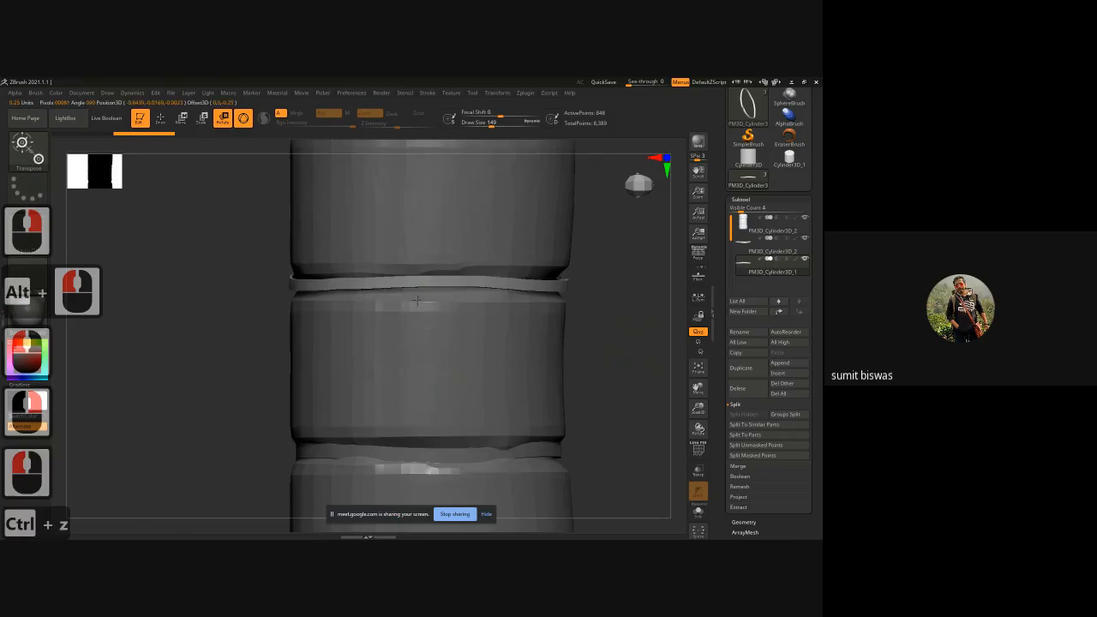
pyautogui.click(495, 369)
pyautogui.press('c')
pyautogui.press('x')
pyautogui.press('c')
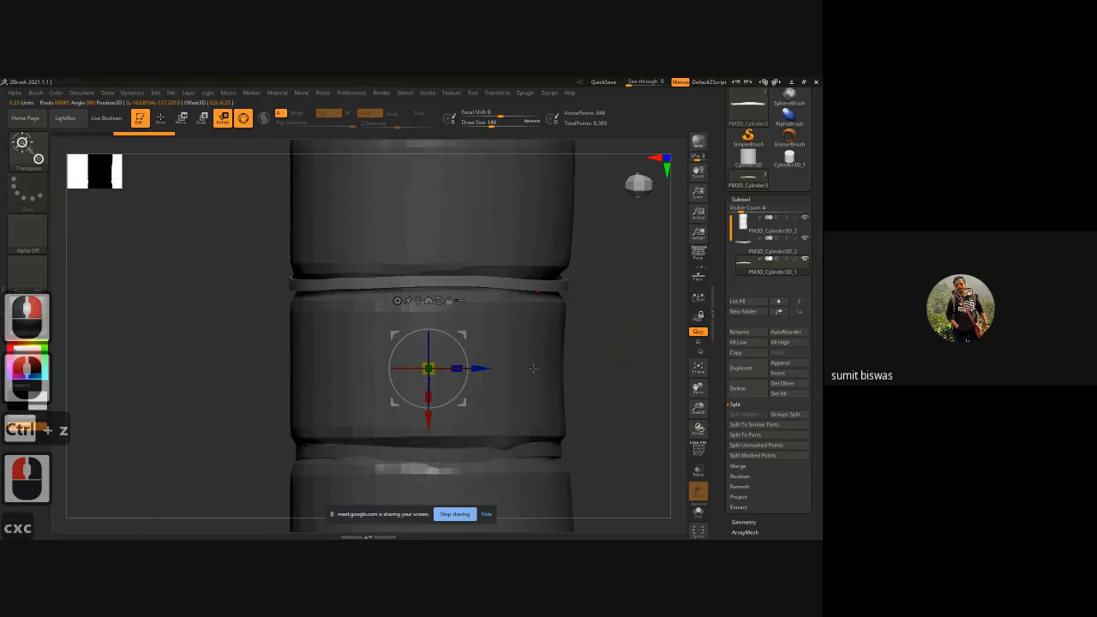
pyautogui.press('c')
pyautogui.press('v')
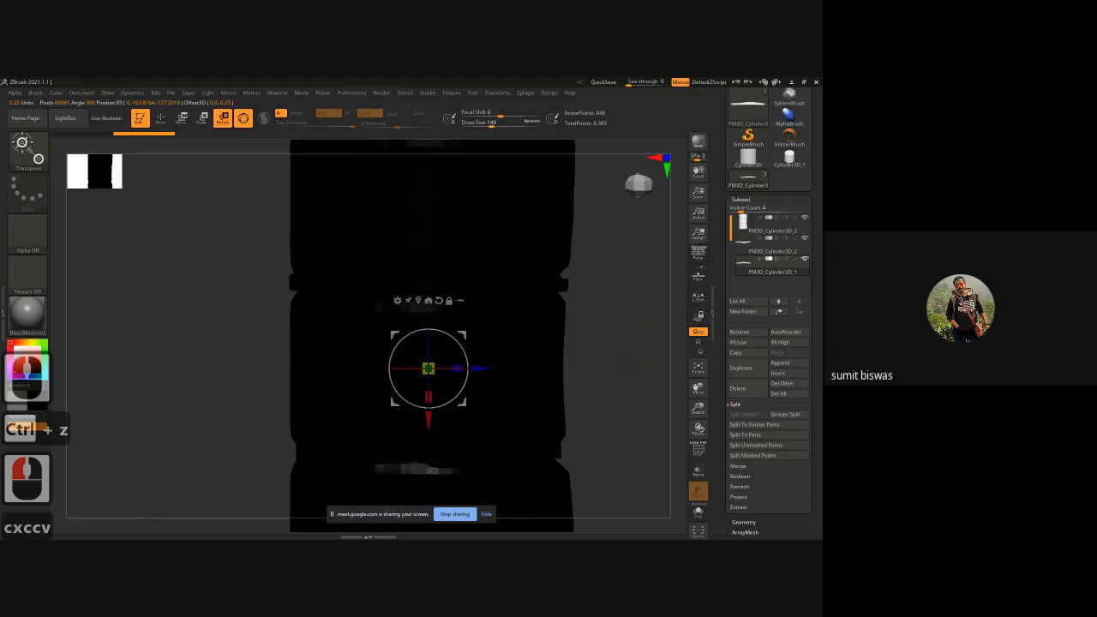
pyautogui.moveTo(26, 363); pyautogui.dragTo(7, 340)
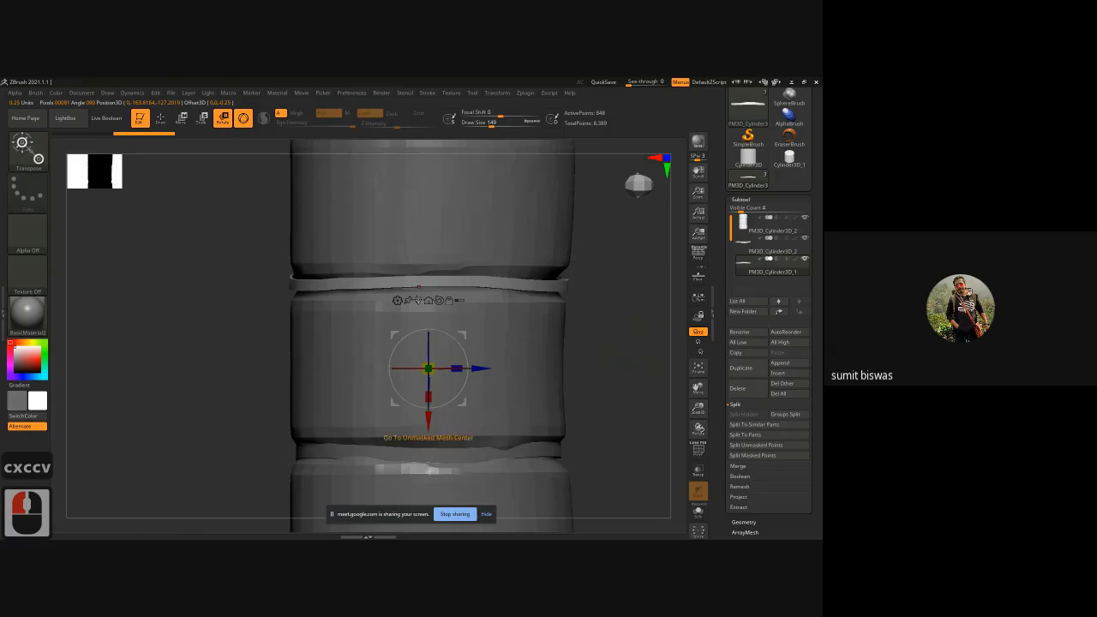
# Centre the gizmo on the upper strap, widen the strap along the roll's length, and scale it tighter into its groove.
pyautogui.click(418, 300)
pyautogui.moveTo(429, 308); pyautogui.dragTo(433, 318)
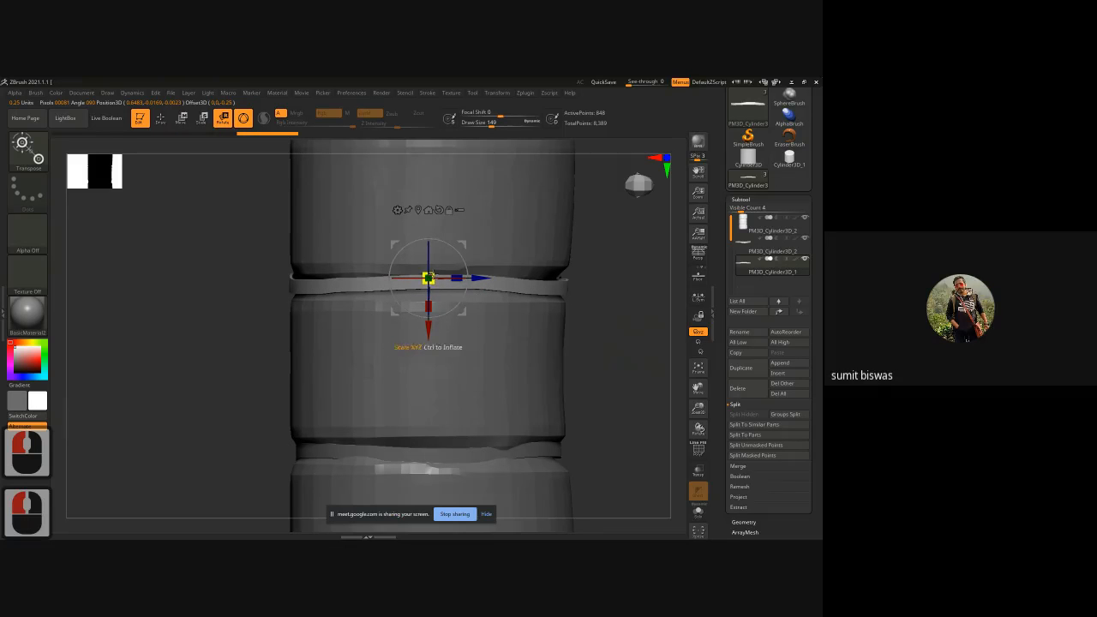
pyautogui.moveTo(432, 274); pyautogui.dragTo(428, 279)
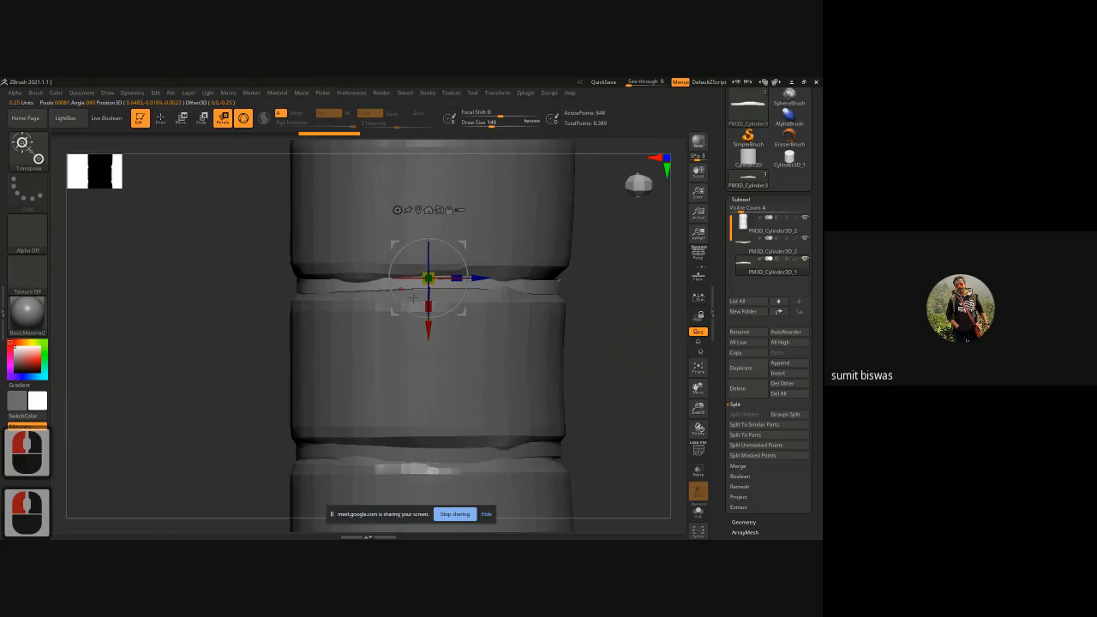
# Activate the lower strap's subtool and merge it down with the upper strap into one subtool.
pyautogui.keyDown('shift'); pyautogui.moveTo(224, 334); pyautogui.dragTo(227, 341); pyautogui.keyUp('shift')
pyautogui.keyDown('alt'); pyautogui.moveTo(490, 371); pyautogui.dragTo(571, 400); pyautogui.keyUp('alt')
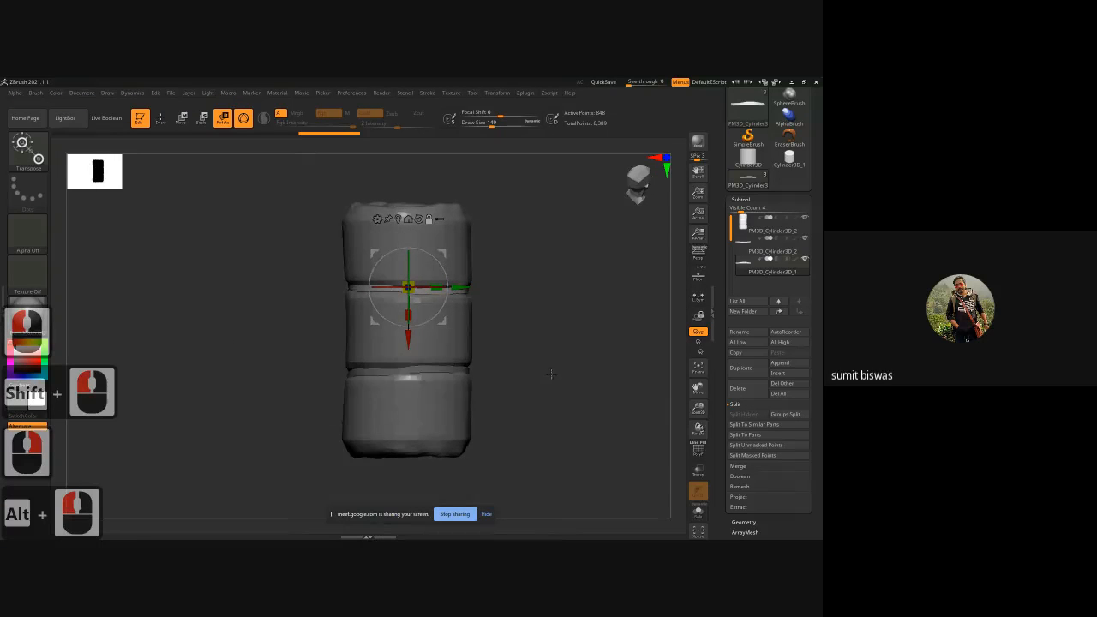
pyautogui.keyDown('alt'); pyautogui.moveTo(528, 335); pyautogui.dragTo(558, 374); pyautogui.keyUp('alt')
pyautogui.moveTo(558, 374)
pyautogui.mouseDown(button='right')
pyautogui.moveTo(561, 299)
pyautogui.moveTo(559, 390)
pyautogui.mouseUp(button='right')
pyautogui.keyDown('shift'); pyautogui.moveTo(560, 391); pyautogui.dragTo(579, 372); pyautogui.keyUp('shift')
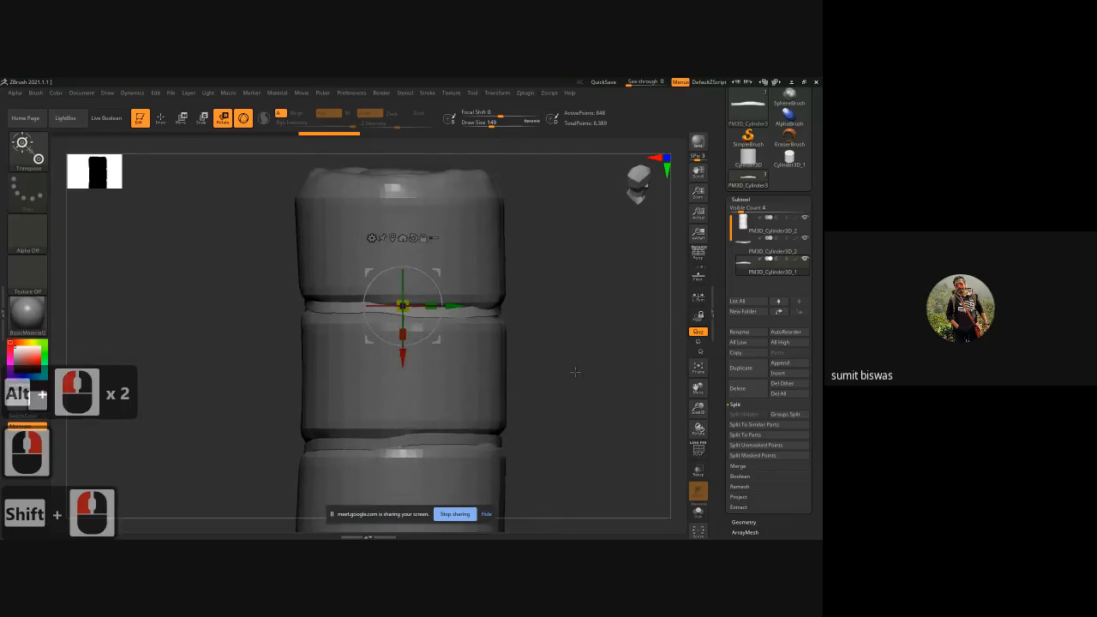
pyautogui.keyDown('alt'); pyautogui.click(574, 371); pyautogui.keyUp('alt')
pyautogui.keyDown('alt'); pyautogui.moveTo(651, 331); pyautogui.dragTo(650, 311); pyautogui.keyUp('alt')
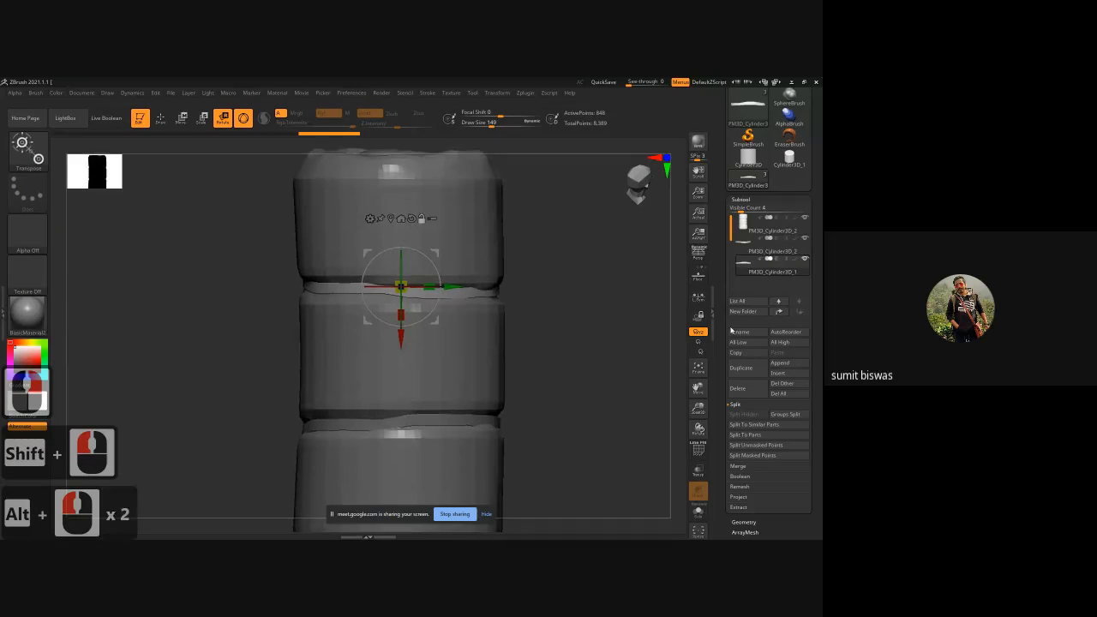
pyautogui.click(800, 250)
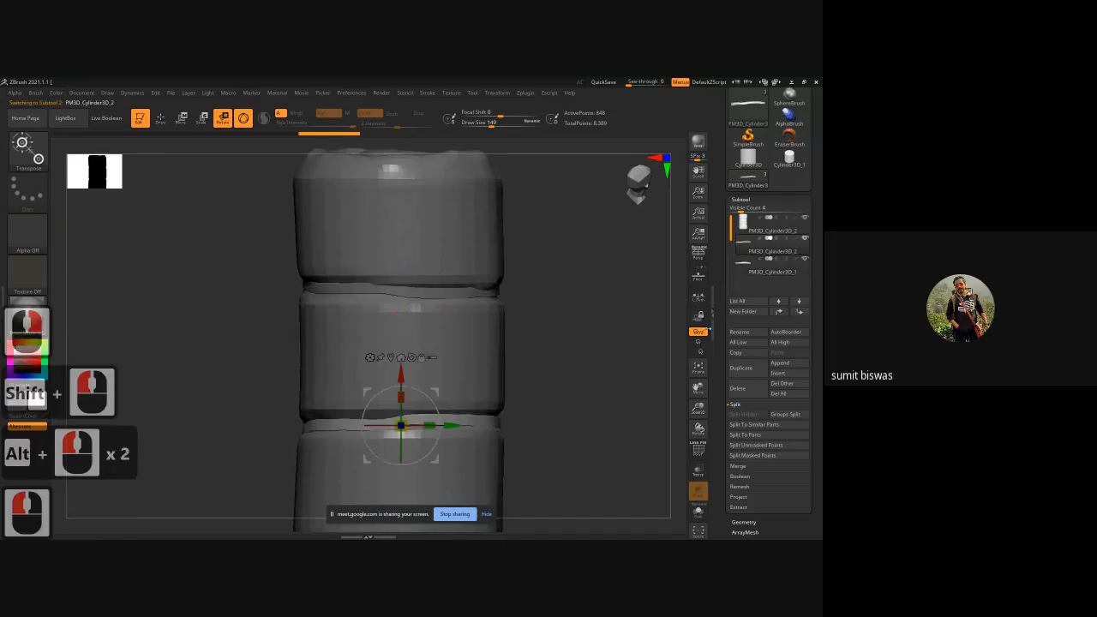
pyautogui.click(739, 466)
pyautogui.click(749, 424)
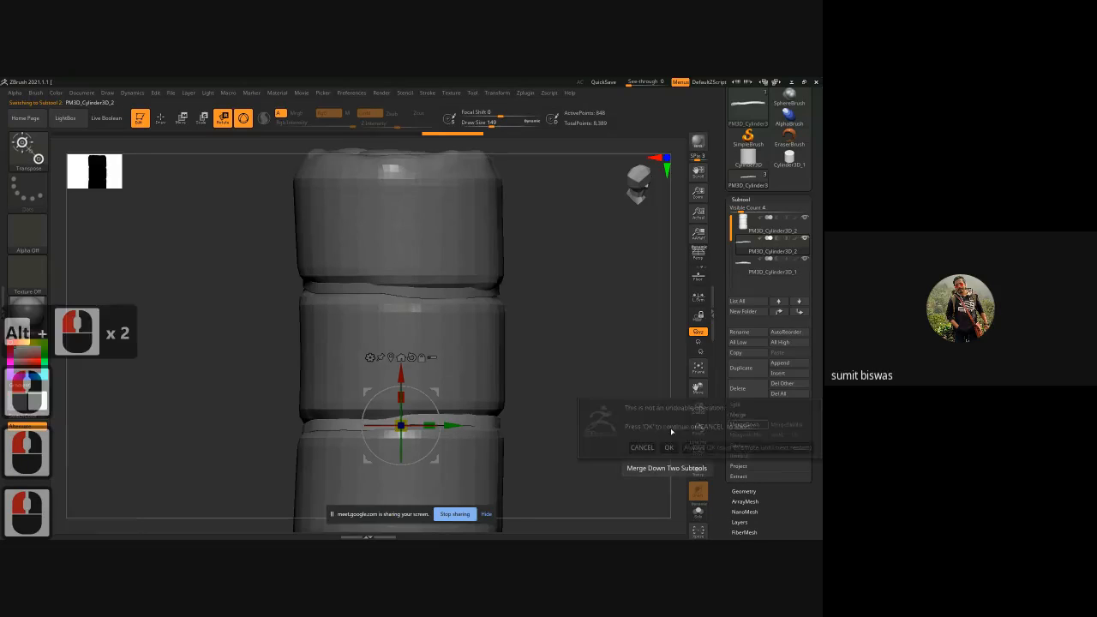
pyautogui.click(696, 445)
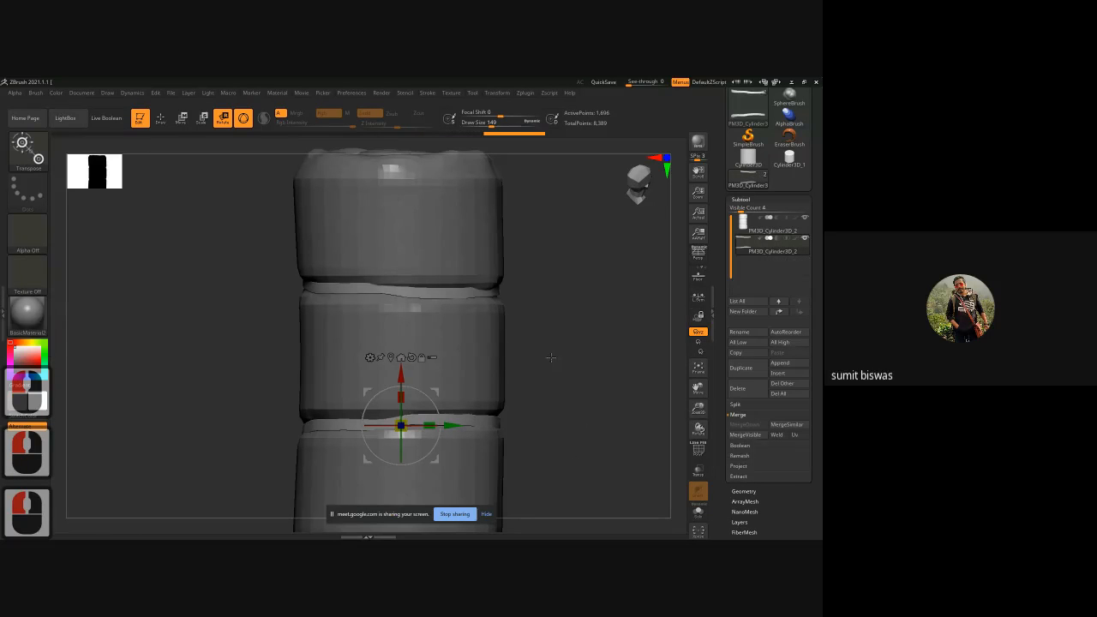
# Centre the gizmo on the merged straps and subdivide them twice.
pyautogui.click(391, 356)
pyautogui.keyDown('shift'); pyautogui.moveTo(594, 379); pyautogui.dragTo(526, 379); pyautogui.keyUp('shift')
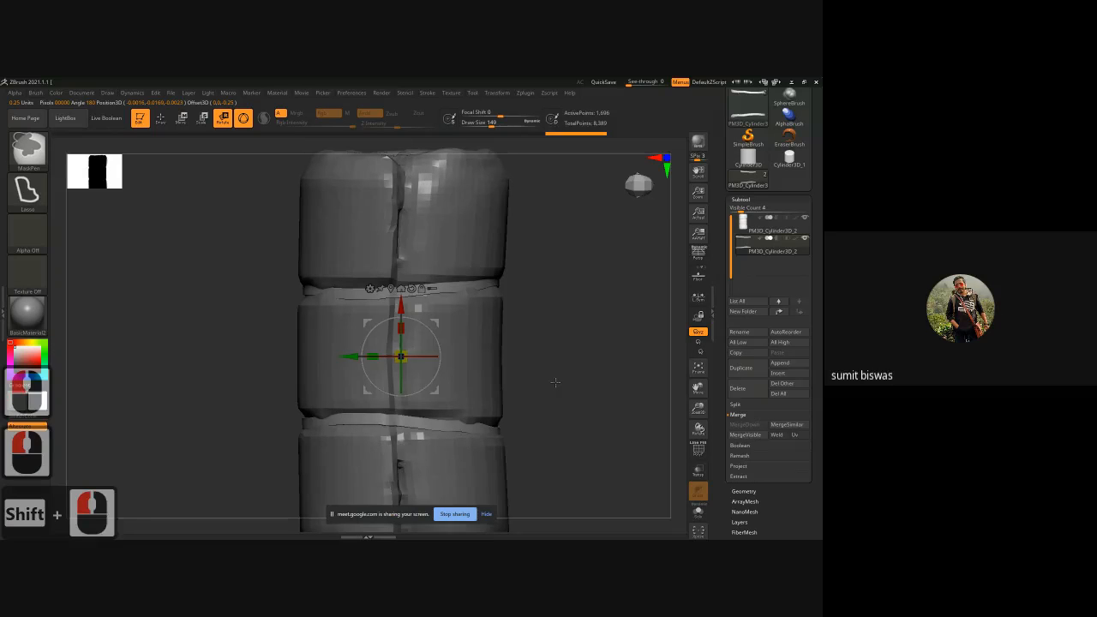
pyautogui.hotkey('ctrl', 'd')
pyautogui.hotkey('ctrl', 'd')
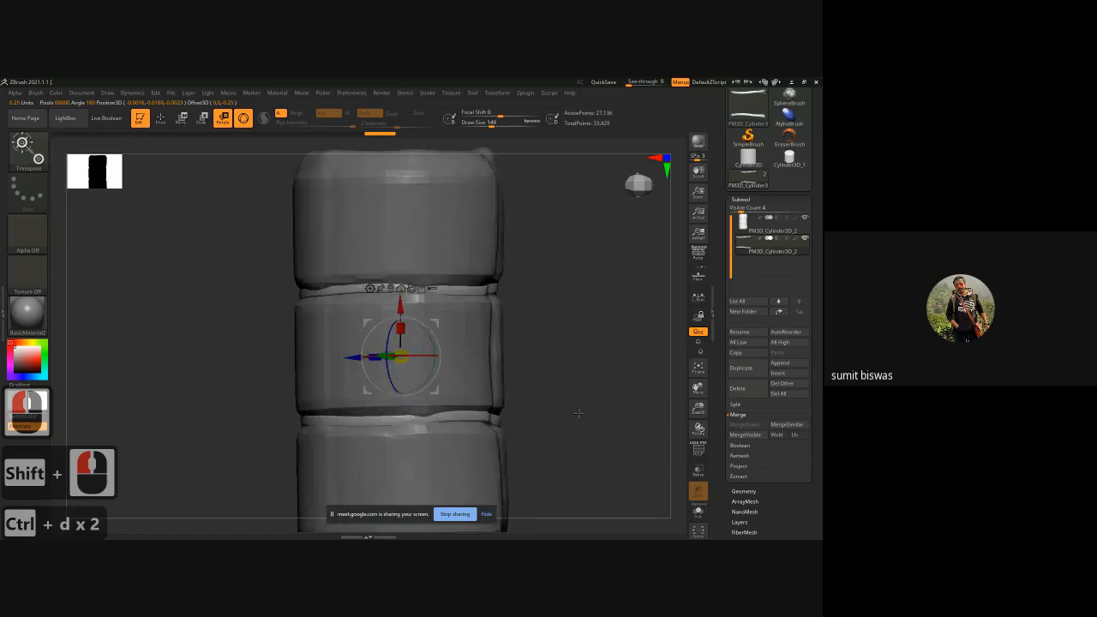
pyautogui.moveTo(555, 382)
pyautogui.keyDown('shift'); pyautogui.mouseDown()
pyautogui.moveTo(570, 387)
pyautogui.moveTo(560, 366)
pyautogui.mouseUp(); pyautogui.keyUp('shift')
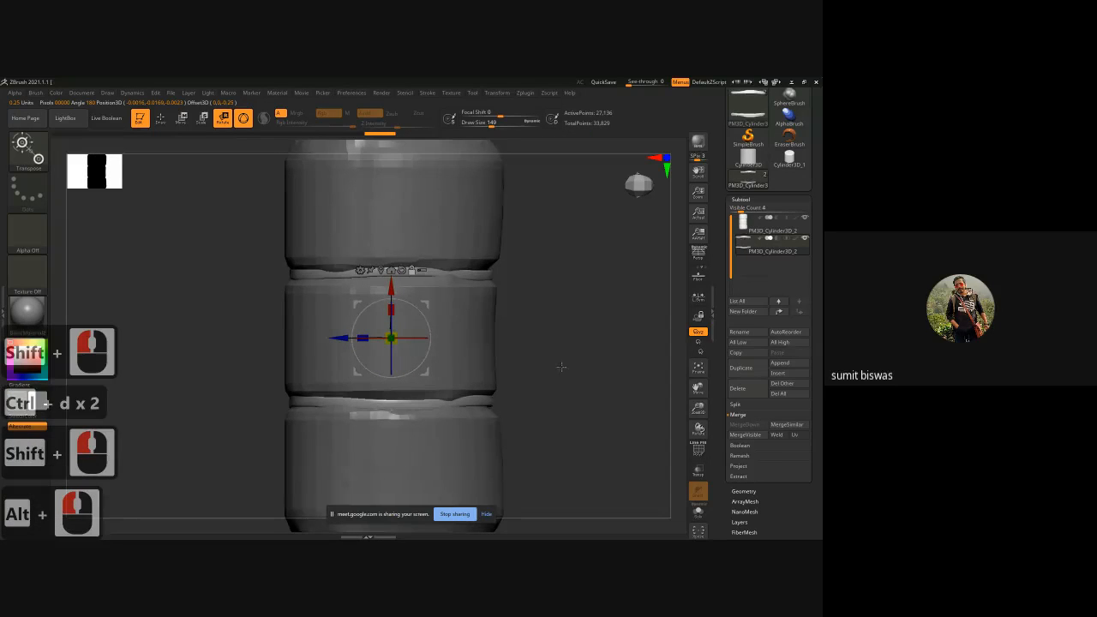
# Make the roll the active subtool and carve its strap groove deeper across the plain side with the DamStandard brush.
pyautogui.press('q')
pyautogui.keyDown('alt'); pyautogui.click(434, 233); pyautogui.keyUp('alt')
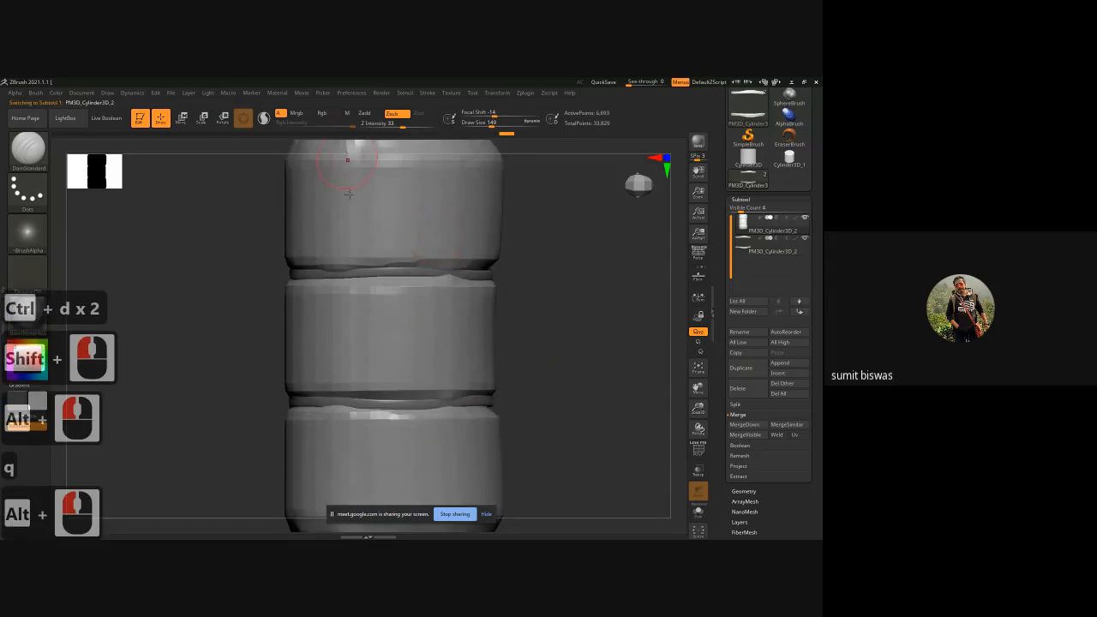
pyautogui.click(307, 272)
pyautogui.click(310, 274)
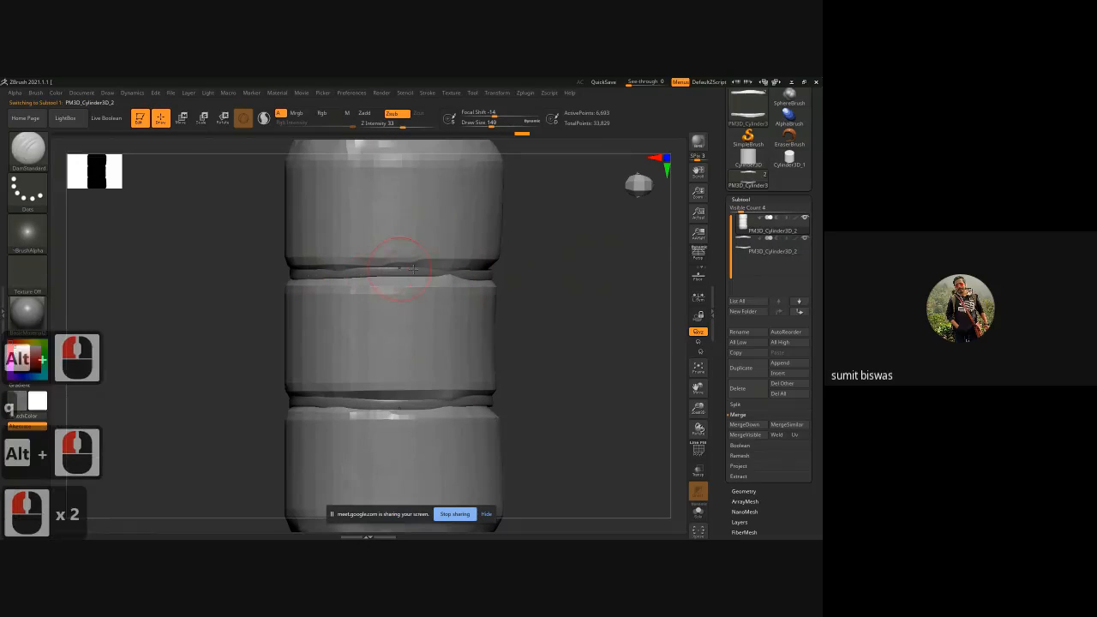
pyautogui.click(314, 274)
pyautogui.click(416, 269)
pyautogui.click(423, 268)
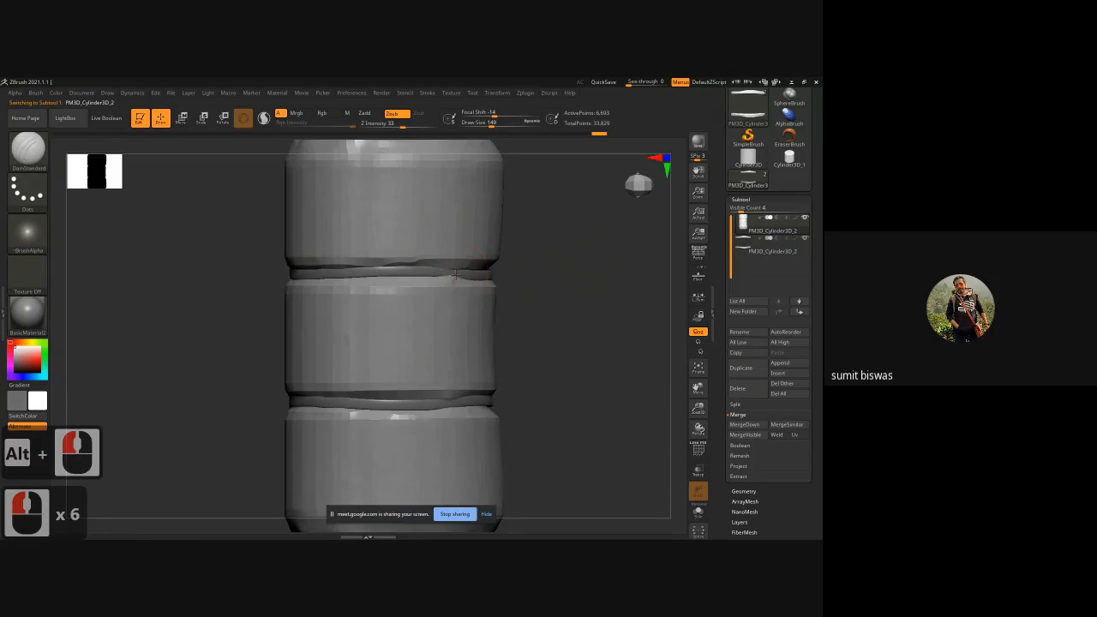
pyautogui.click(428, 268)
pyautogui.click(430, 268)
pyautogui.click(433, 267)
pyautogui.click(467, 271)
pyautogui.click(489, 271)
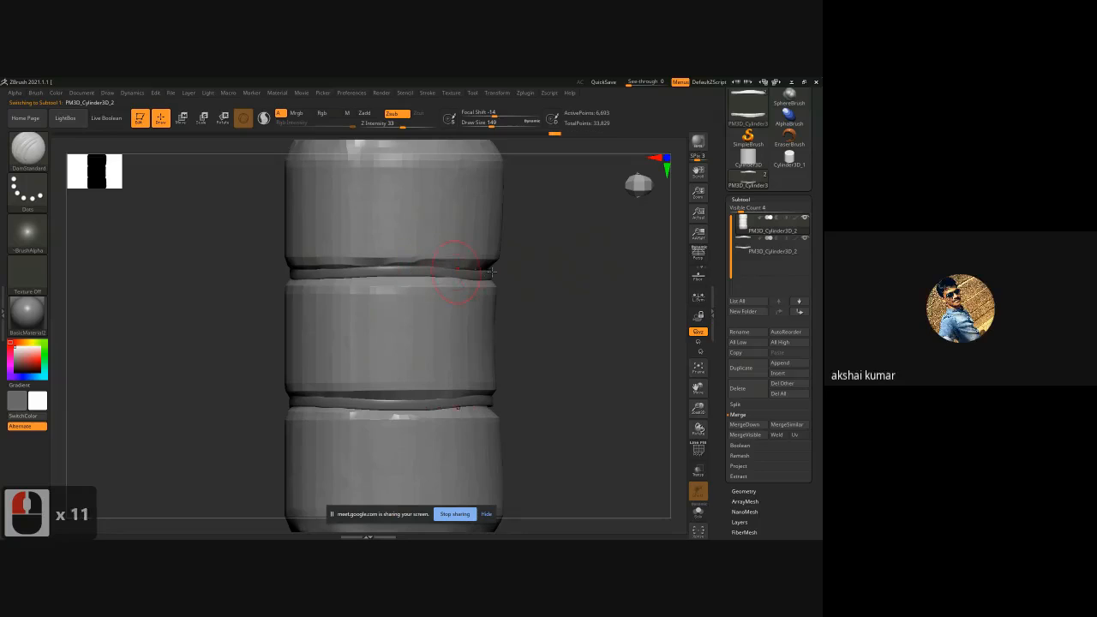
# Continue carving the strap groove past the seam and along the adjoining side of the roll, exposing the buried strap.
pyautogui.moveTo(541, 280); pyautogui.dragTo(464, 278)
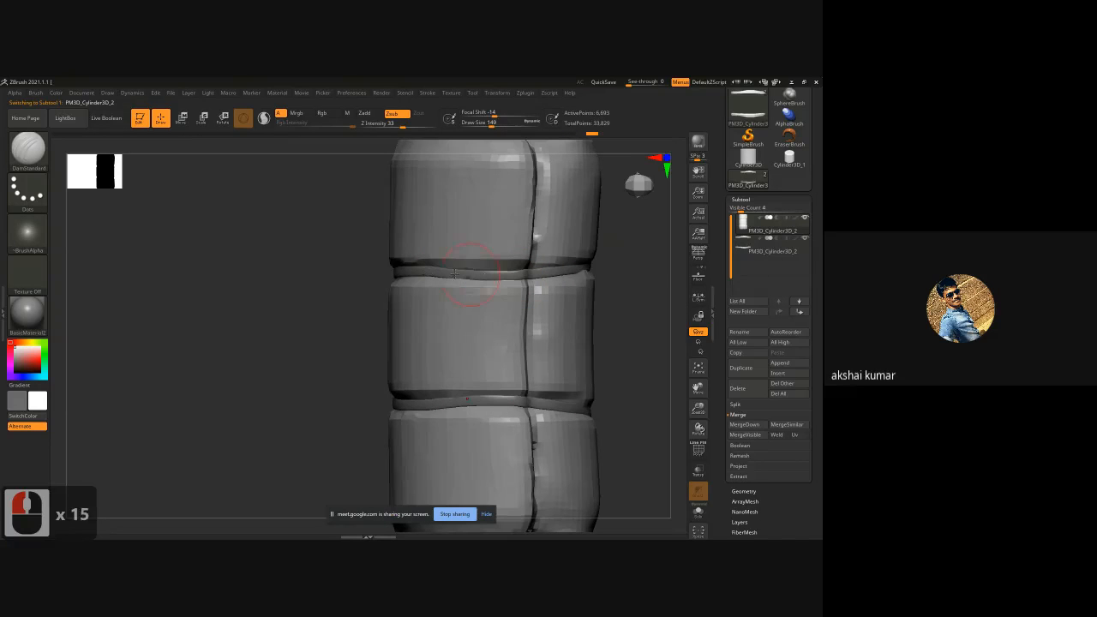
pyautogui.keyDown('alt'); pyautogui.moveTo(610, 276); pyautogui.dragTo(454, 273); pyautogui.keyUp('alt')
pyautogui.click(446, 272)
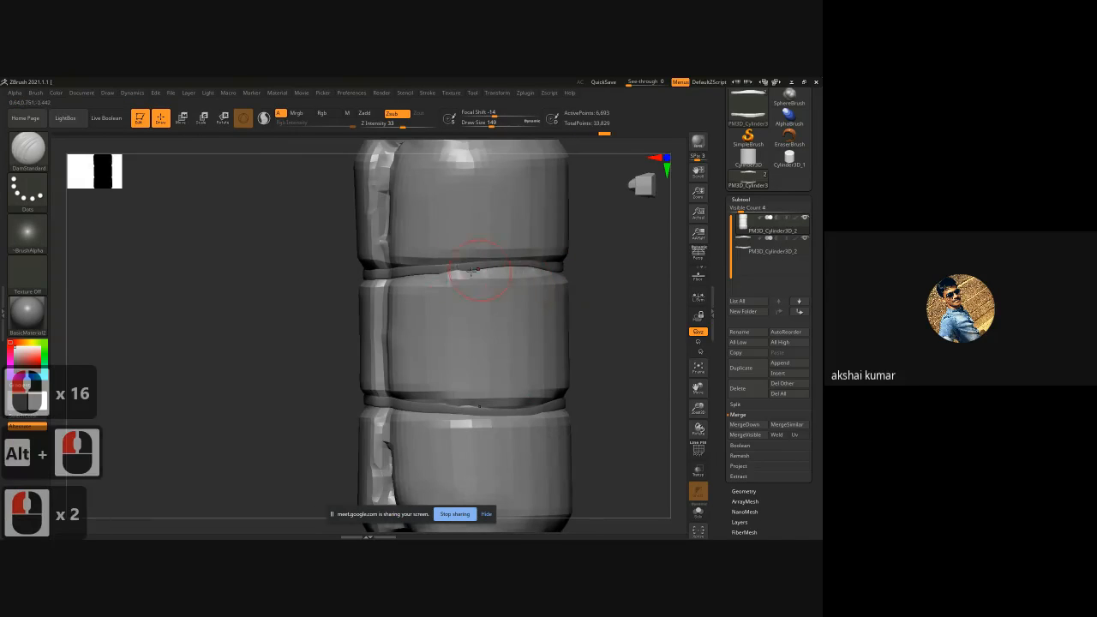
pyautogui.click(450, 271)
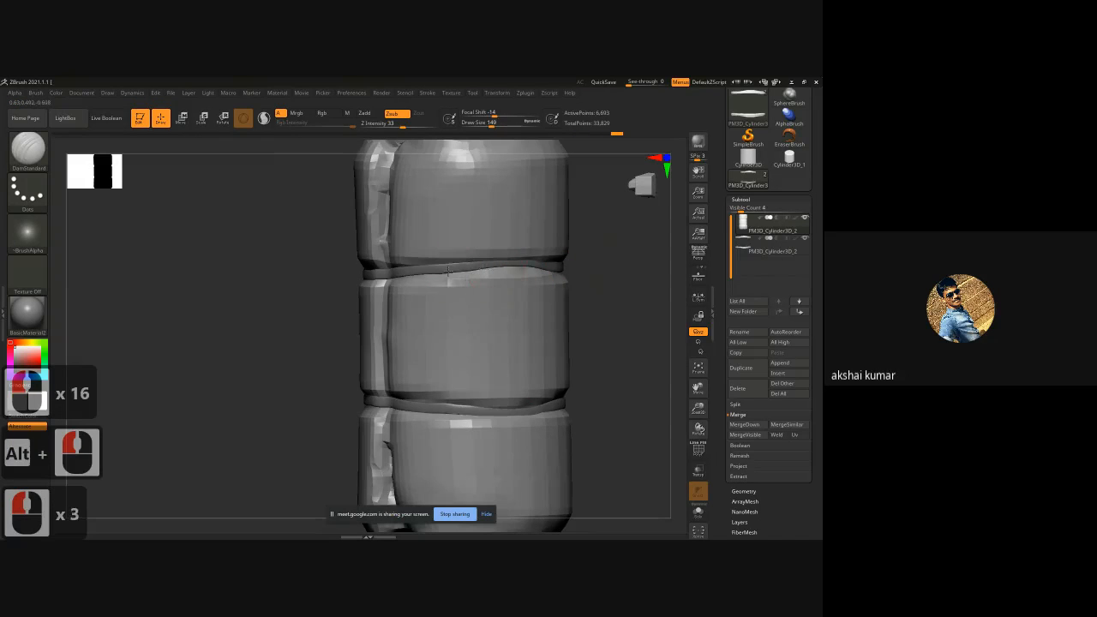
pyautogui.click(524, 265)
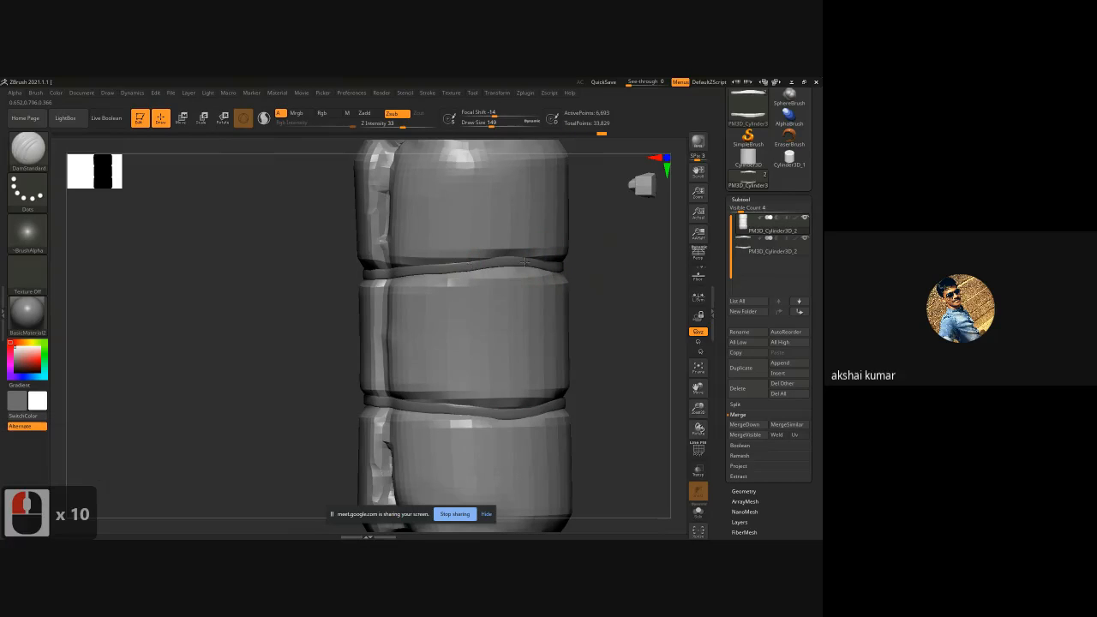
# Carve the remaining stretch of the strap groove around the back of the roll with DamStandard.
pyautogui.moveTo(610, 269); pyautogui.dragTo(542, 267)
pyautogui.moveTo(533, 266); pyautogui.dragTo(524, 266)
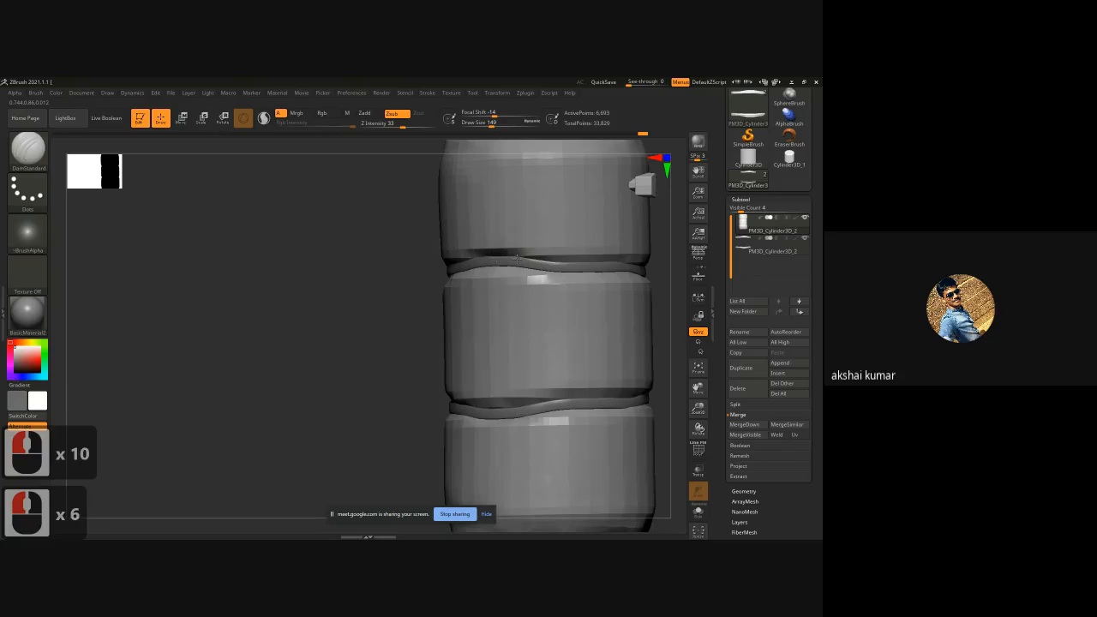
pyautogui.moveTo(517, 259); pyautogui.dragTo(483, 255)
pyautogui.keyDown('alt'); pyautogui.moveTo(371, 277); pyautogui.dragTo(331, 279); pyautogui.keyUp('alt')
pyautogui.moveTo(593, 267); pyautogui.dragTo(393, 255)
pyautogui.moveTo(638, 267); pyautogui.dragTo(570, 265)
pyautogui.moveTo(561, 264); pyautogui.dragTo(513, 263)
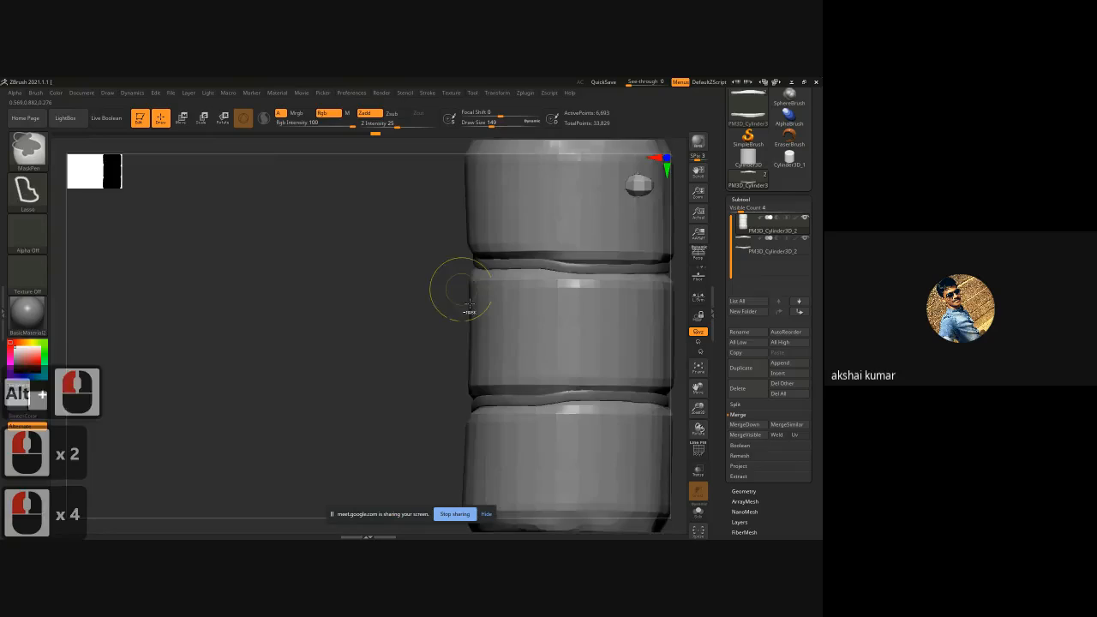
# Make the merged straps the active subtool and choose the Move brush with a draw size of 365.
pyautogui.keyDown('ctrl'); pyautogui.moveTo(464, 293); pyautogui.dragTo(372, 354, button='right'); pyautogui.keyUp('ctrl')
pyautogui.keyDown('alt'); pyautogui.moveTo(372, 354); pyautogui.dragTo(278, 349); pyautogui.keyUp('alt')
pyautogui.moveTo(526, 396); pyautogui.dragTo(472, 362)
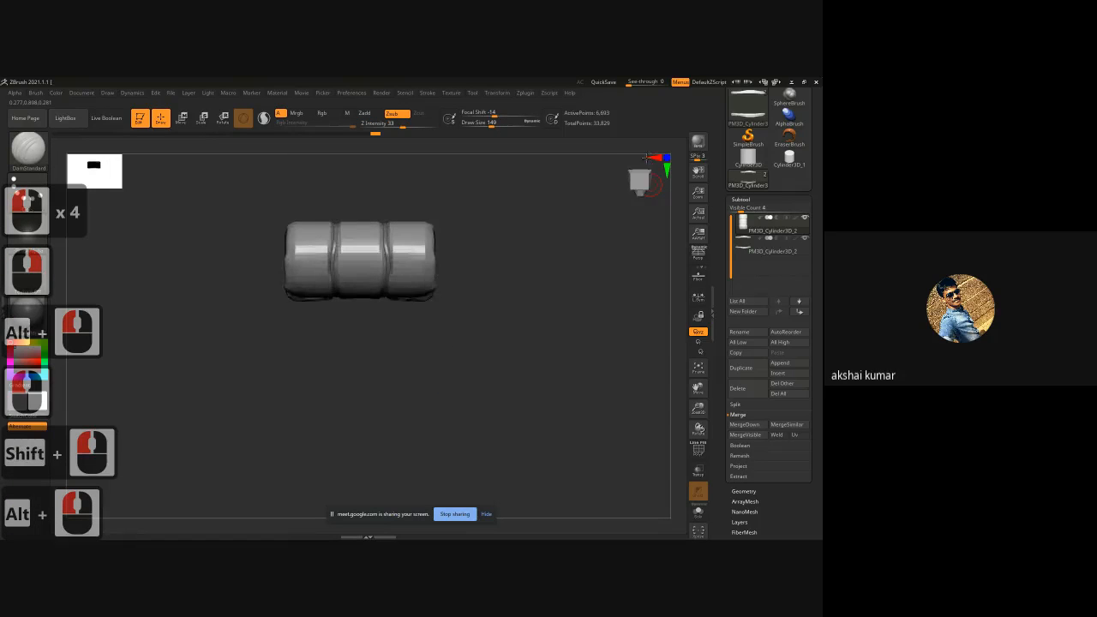
pyautogui.click(642, 184)
pyautogui.click(632, 180)
pyautogui.click(644, 182)
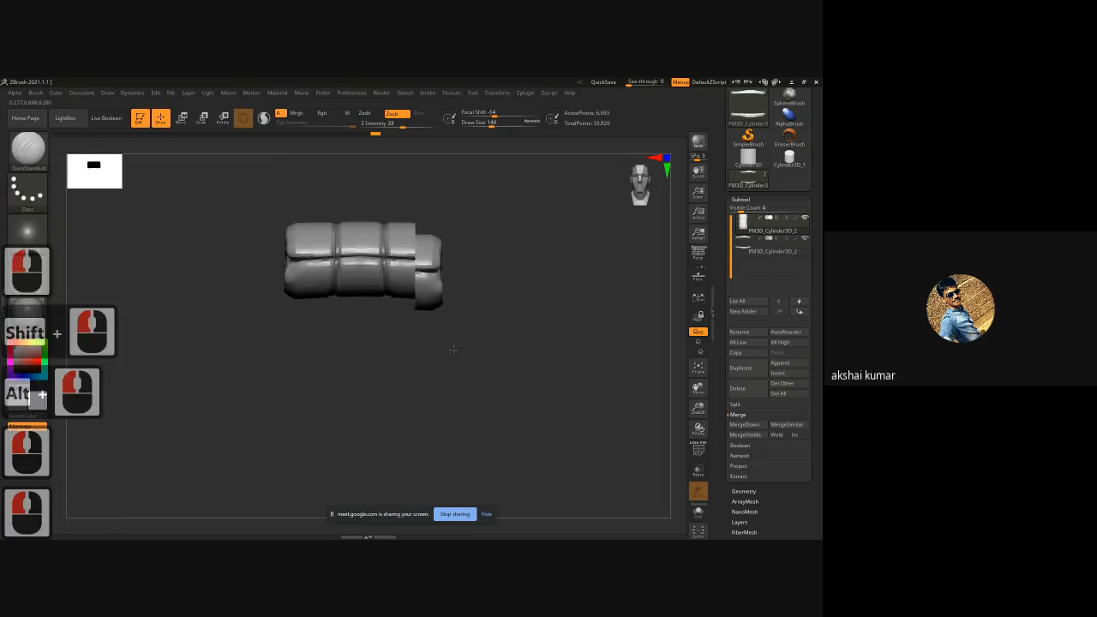
pyautogui.keyDown('alt'); pyautogui.moveTo(368, 381); pyautogui.dragTo(405, 417); pyautogui.keyUp('alt')
pyautogui.keyDown('ctrl'); pyautogui.moveTo(405, 417); pyautogui.dragTo(402, 399, button='right'); pyautogui.keyUp('ctrl')
pyautogui.keyDown('alt'); pyautogui.moveTo(402, 399); pyautogui.dragTo(410, 386); pyautogui.keyUp('alt')
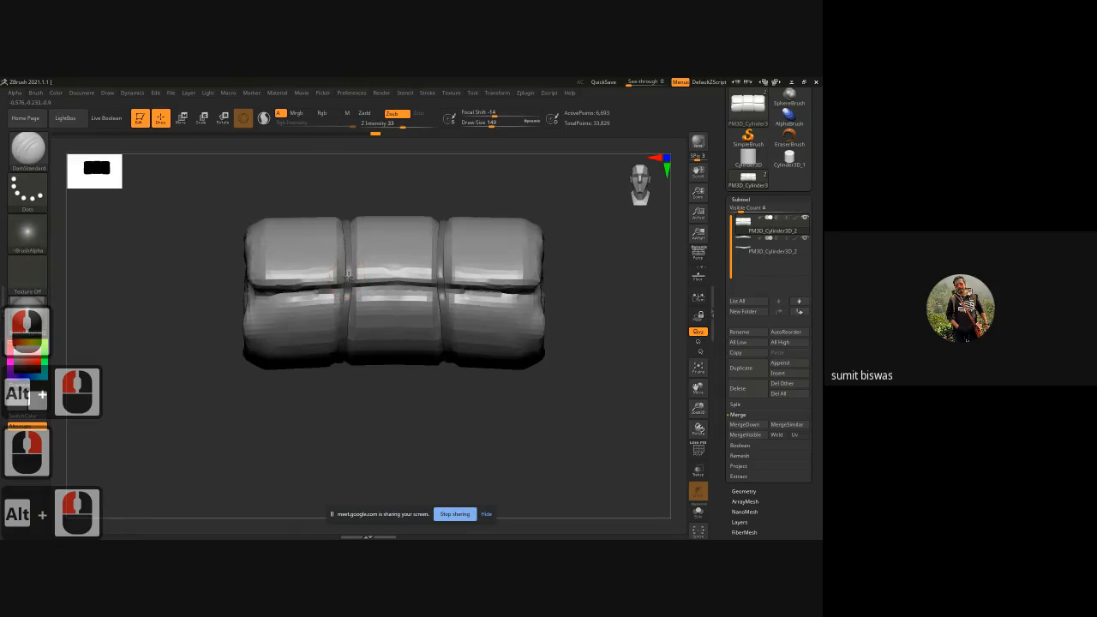
pyautogui.keyDown('alt'); pyautogui.click(341, 293); pyautogui.keyUp('alt')
pyautogui.press('b')
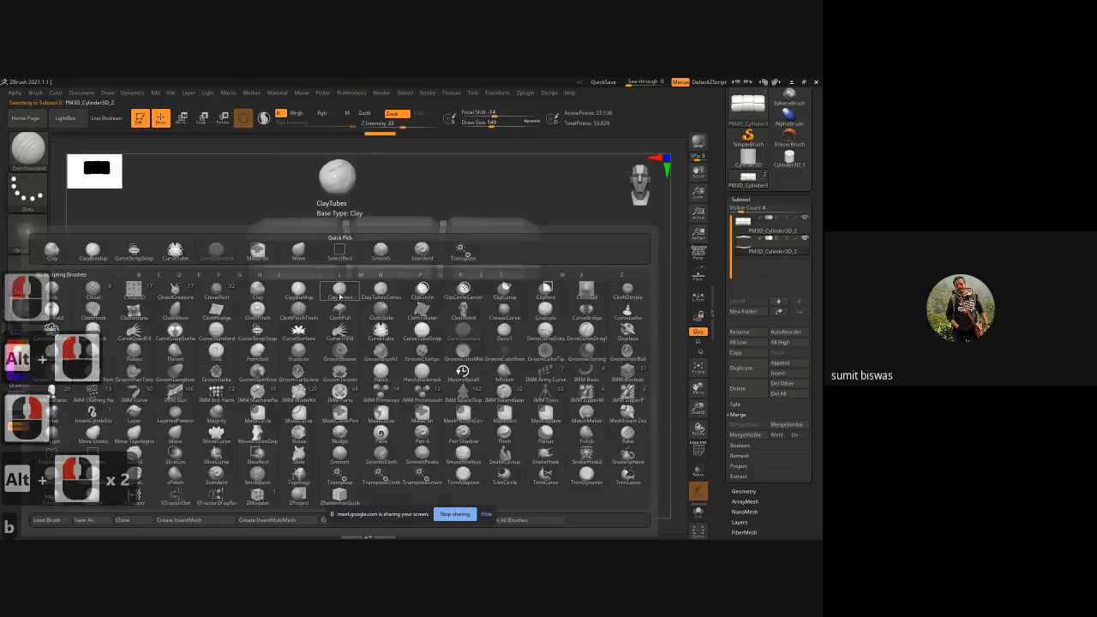
pyautogui.press('m')
pyautogui.press('v')
pyautogui.press('space')
pyautogui.moveTo(366, 273); pyautogui.dragTo(385, 273)
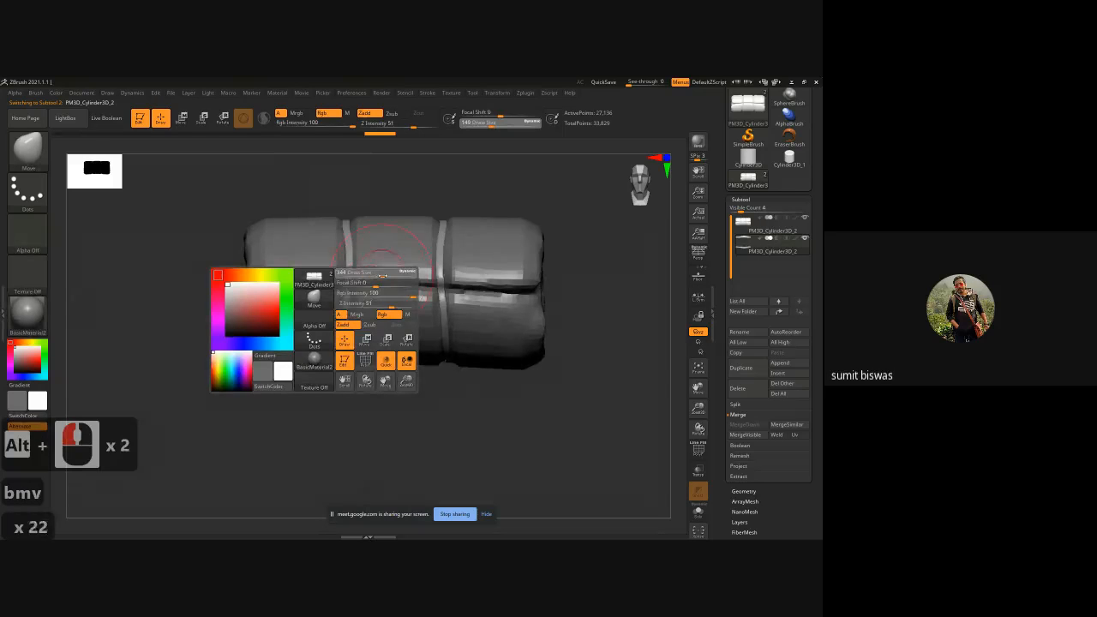
# Nudge both straps on the roll's seam side so they sit centred in their grooves.
pyautogui.click(346, 274)
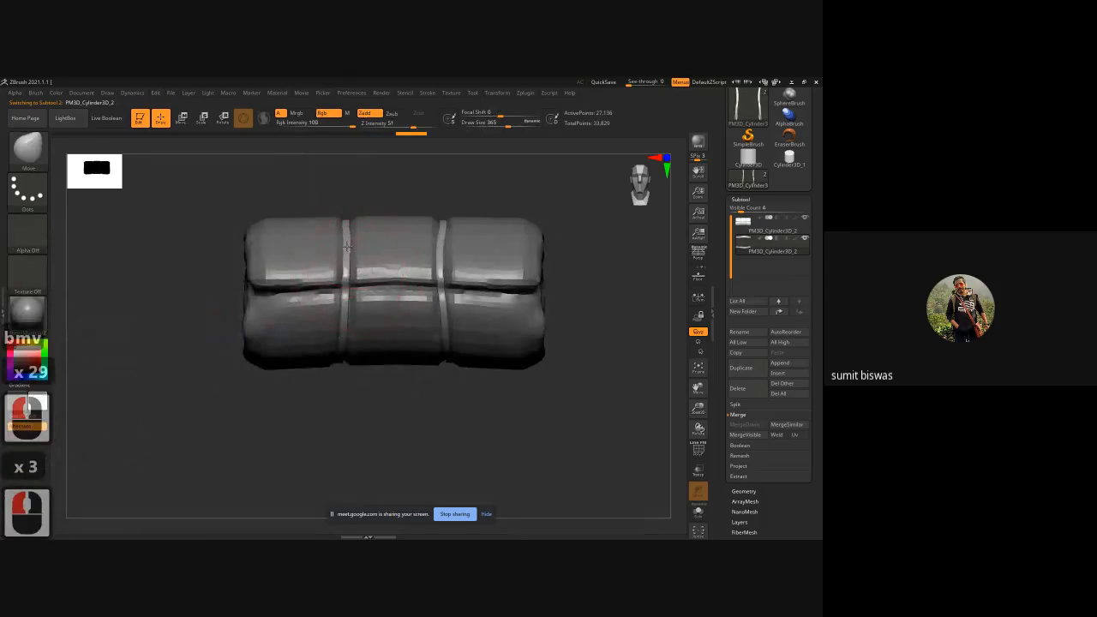
pyautogui.moveTo(344, 335); pyautogui.dragTo(344, 343)
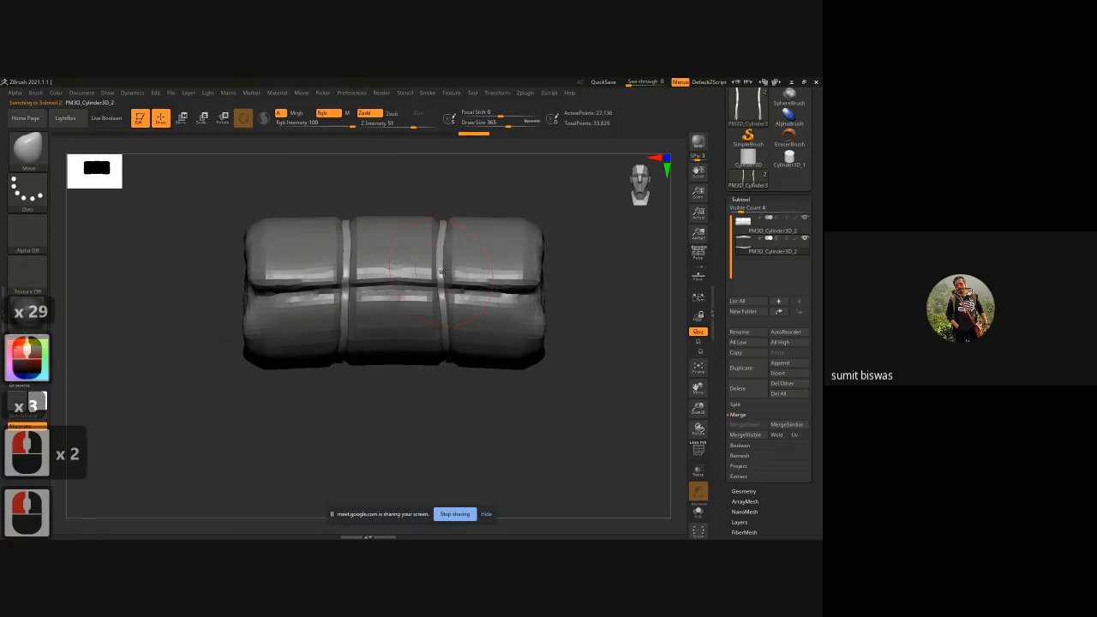
pyautogui.click(448, 355)
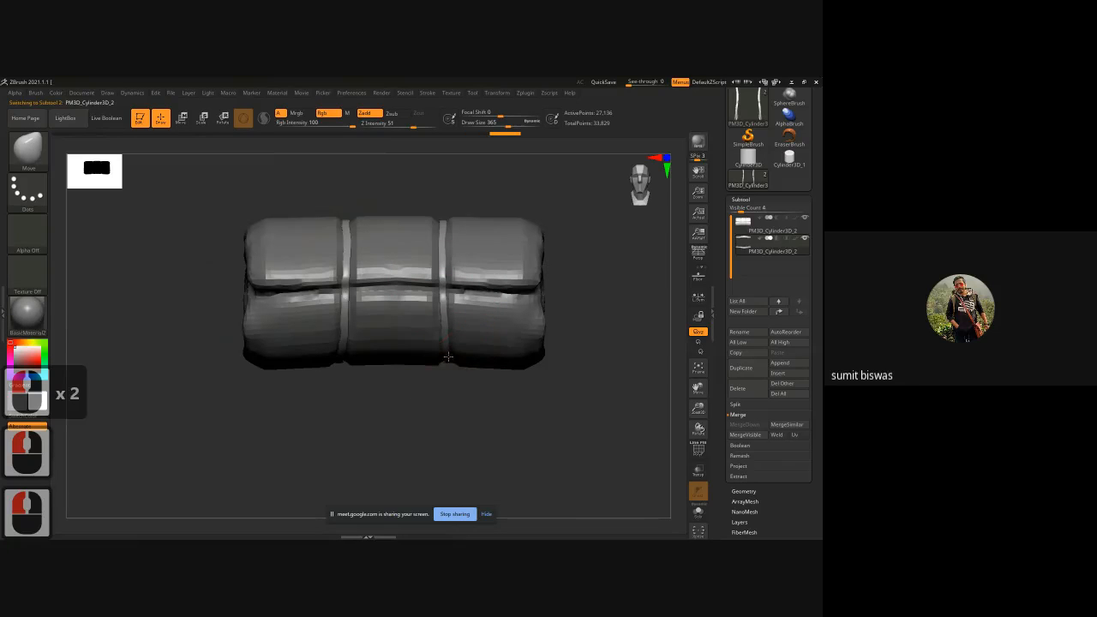
pyautogui.click(454, 270)
# Shift the sections of both straps below the seam into line with their grooves using the Move brush.
pyautogui.moveTo(601, 291); pyautogui.dragTo(459, 370)
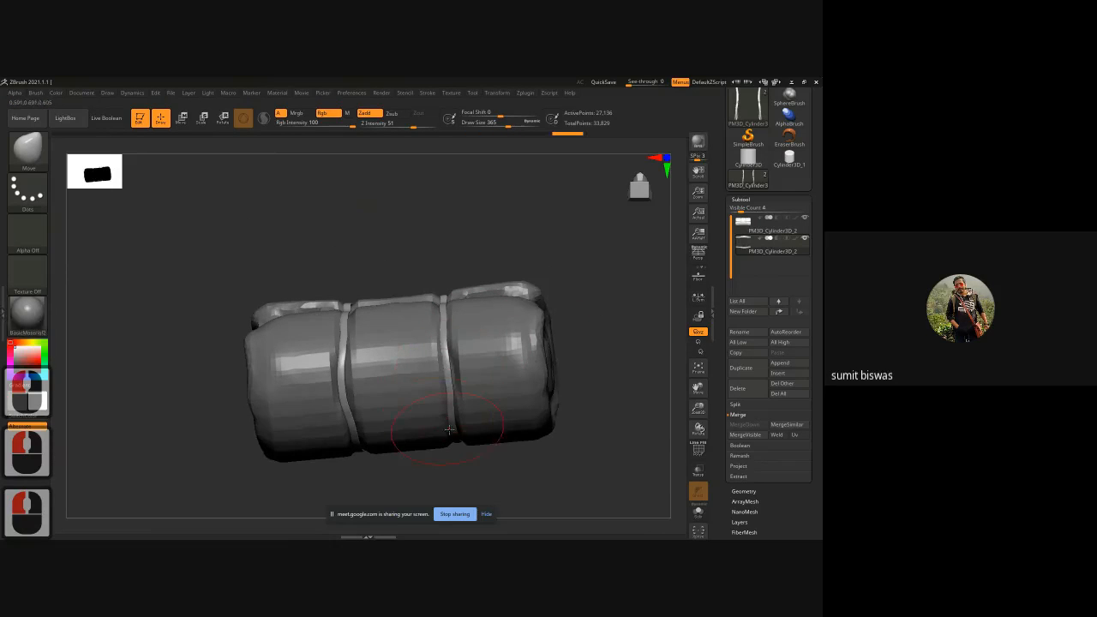
pyautogui.moveTo(458, 433); pyautogui.dragTo(461, 433)
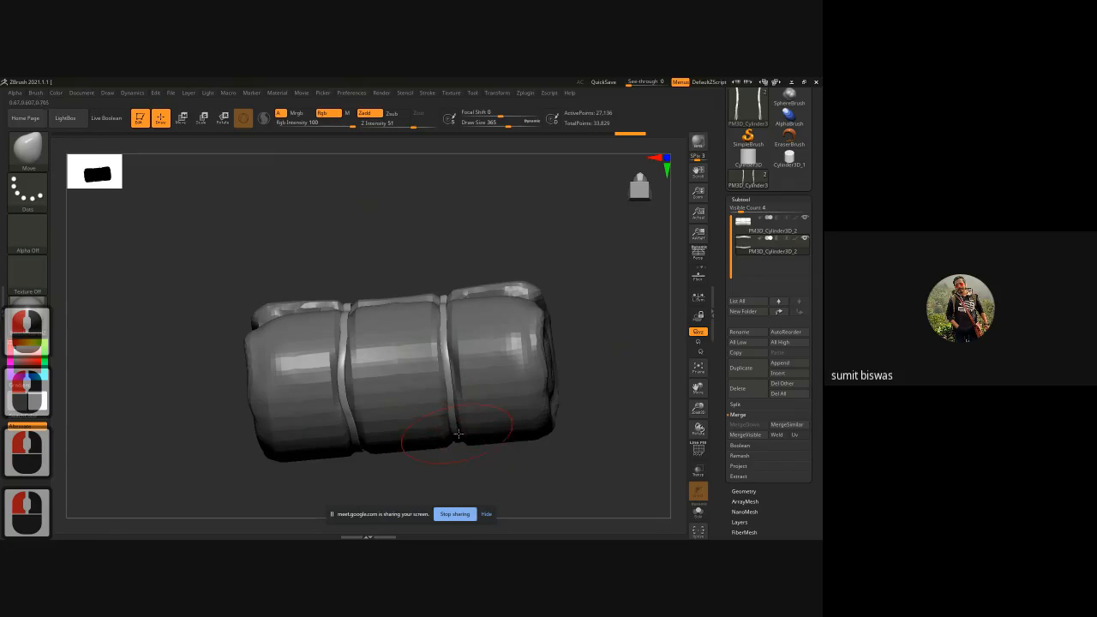
pyautogui.moveTo(592, 375); pyautogui.dragTo(618, 299)
pyautogui.moveTo(618, 299); pyautogui.dragTo(605, 380)
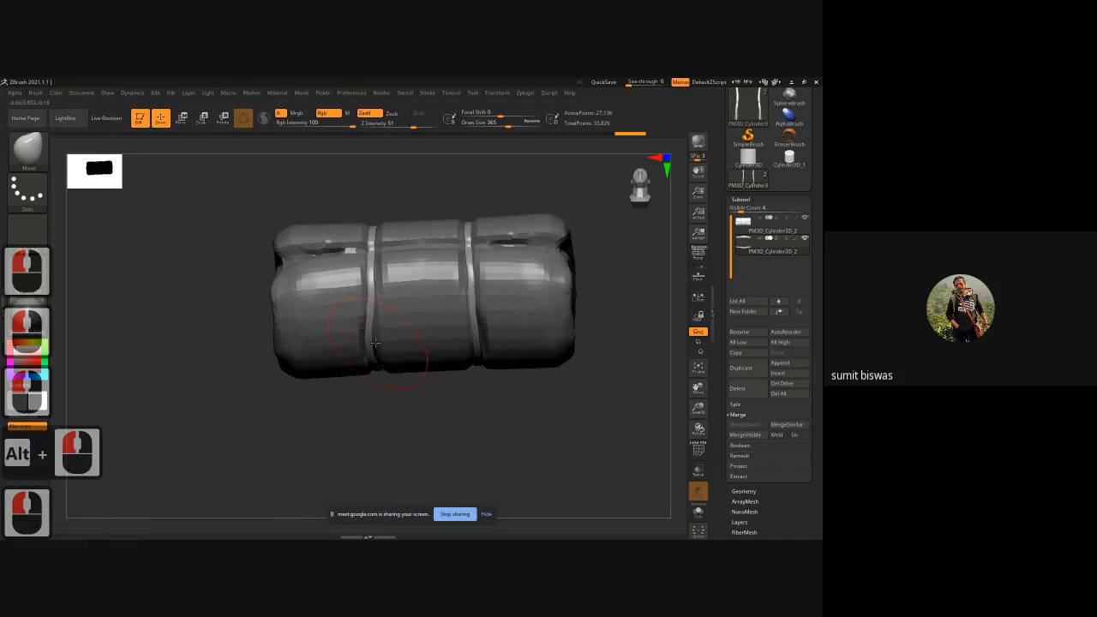
pyautogui.moveTo(374, 343); pyautogui.dragTo(370, 344)
# Align the strap nearer the spiral end with its groove on the underside of the roll.
pyautogui.keyDown('alt'); pyautogui.moveTo(437, 401); pyautogui.dragTo(448, 343); pyautogui.keyUp('alt')
pyautogui.moveTo(447, 386); pyautogui.dragTo(467, 290)
pyautogui.moveTo(389, 329); pyautogui.dragTo(386, 329)
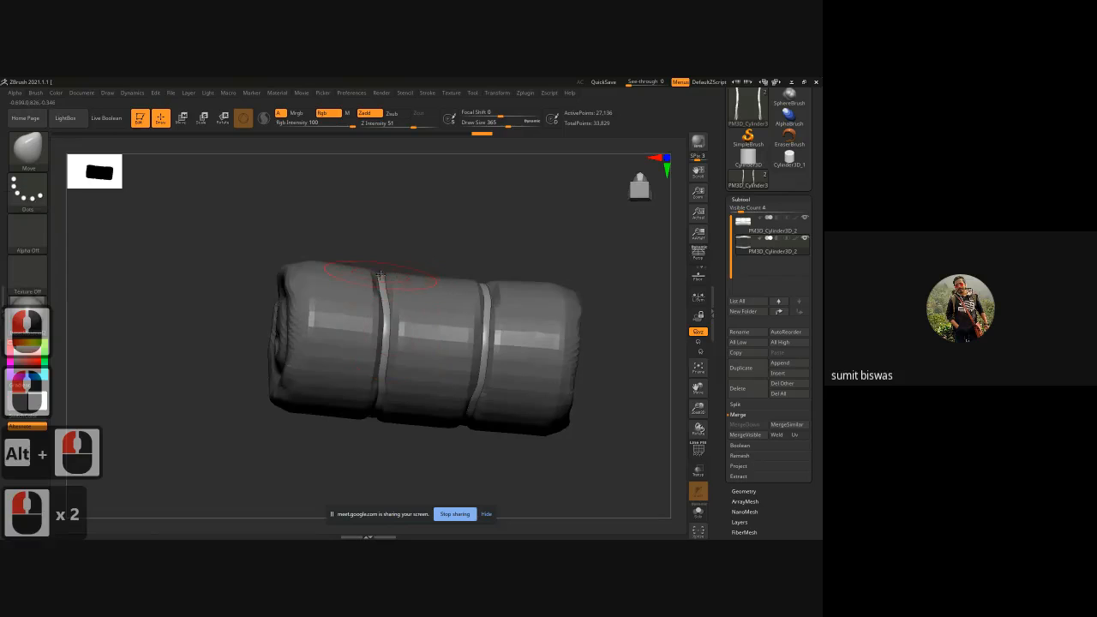
pyautogui.moveTo(381, 275); pyautogui.dragTo(380, 278)
# Make the roll the active subtool, face its spiral end, and subdivide the roll once.
pyautogui.moveTo(373, 396); pyautogui.dragTo(472, 351)
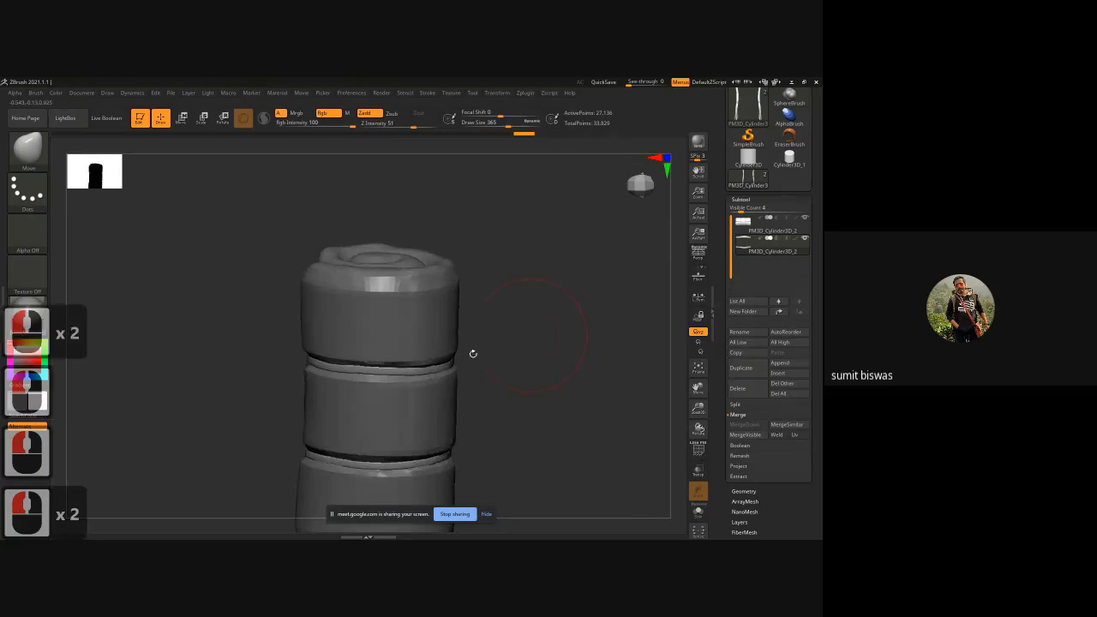
pyautogui.keyDown('alt'); pyautogui.moveTo(522, 408); pyautogui.dragTo(594, 348); pyautogui.keyUp('alt')
pyautogui.keyDown('ctrl'); pyautogui.moveTo(594, 348); pyautogui.dragTo(460, 343, button='right'); pyautogui.keyUp('ctrl')
pyautogui.keyDown('alt'); pyautogui.click(460, 343); pyautogui.keyUp('alt')
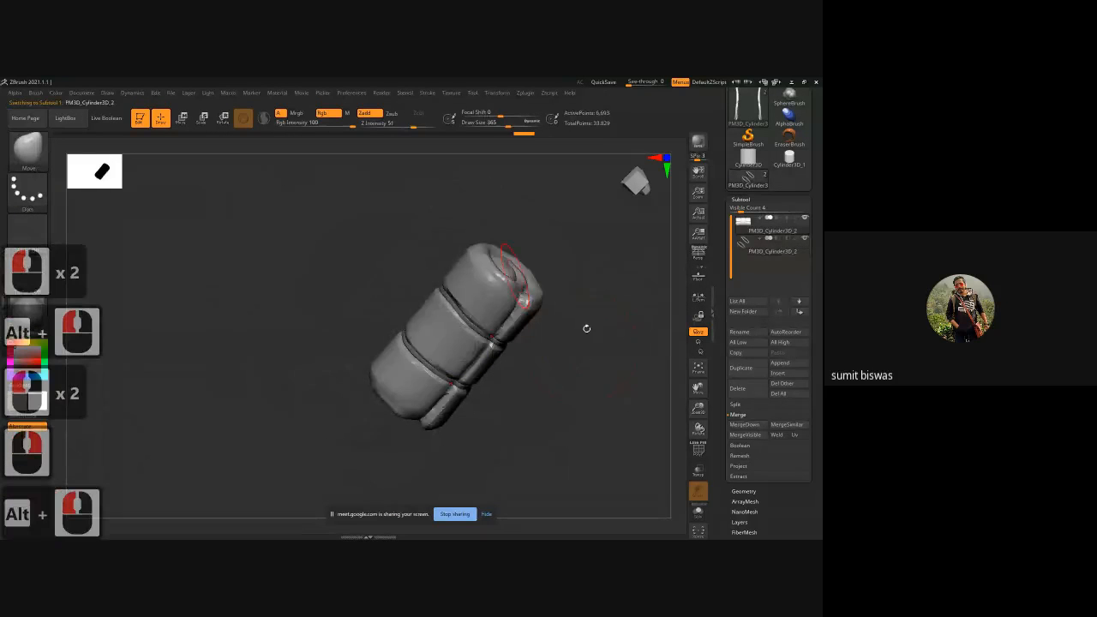
pyautogui.moveTo(589, 331); pyautogui.dragTo(592, 374)
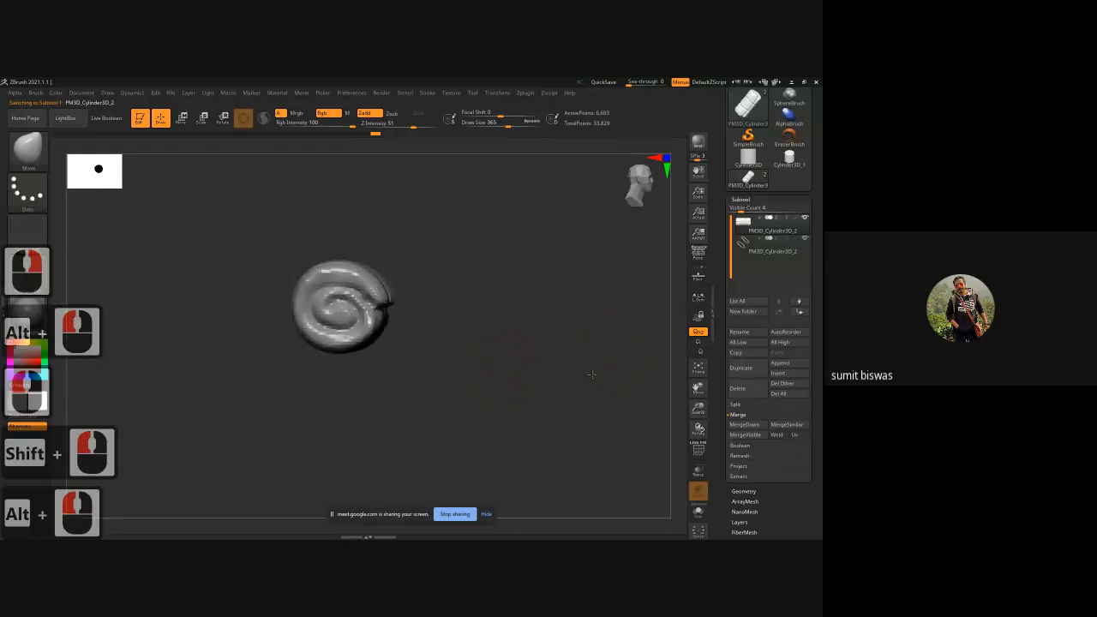
pyautogui.keyDown('alt'); pyautogui.moveTo(463, 363); pyautogui.dragTo(539, 374); pyautogui.keyUp('alt')
pyautogui.keyDown('ctrl'); pyautogui.moveTo(539, 374); pyautogui.dragTo(591, 377, button='right'); pyautogui.keyUp('ctrl')
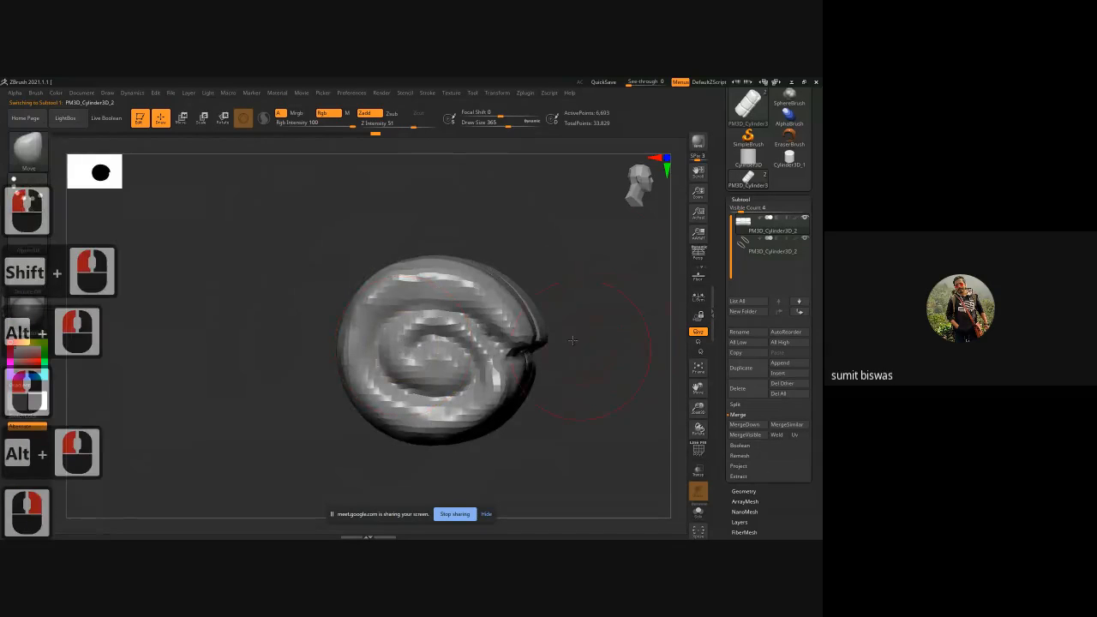
pyautogui.moveTo(572, 341); pyautogui.dragTo(518, 314)
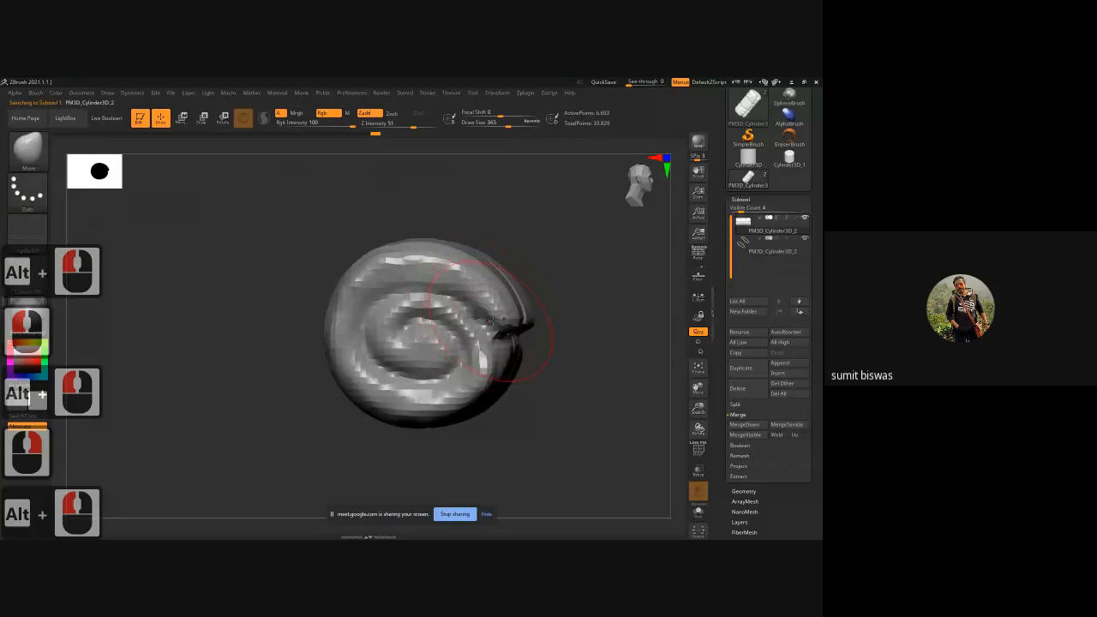
pyautogui.hotkey('ctrl', 'd')
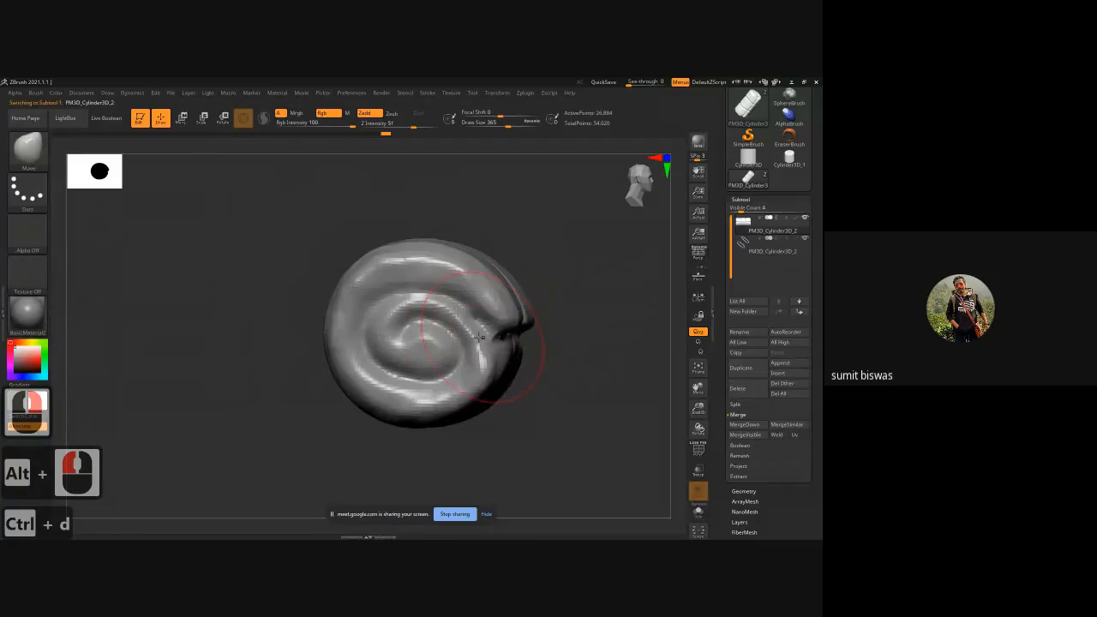
# With the ClayBuildup brush at draw size 101, build up the upper outer rim of the spiral end from the seam.
pyautogui.press('b')
pyautogui.press('space')
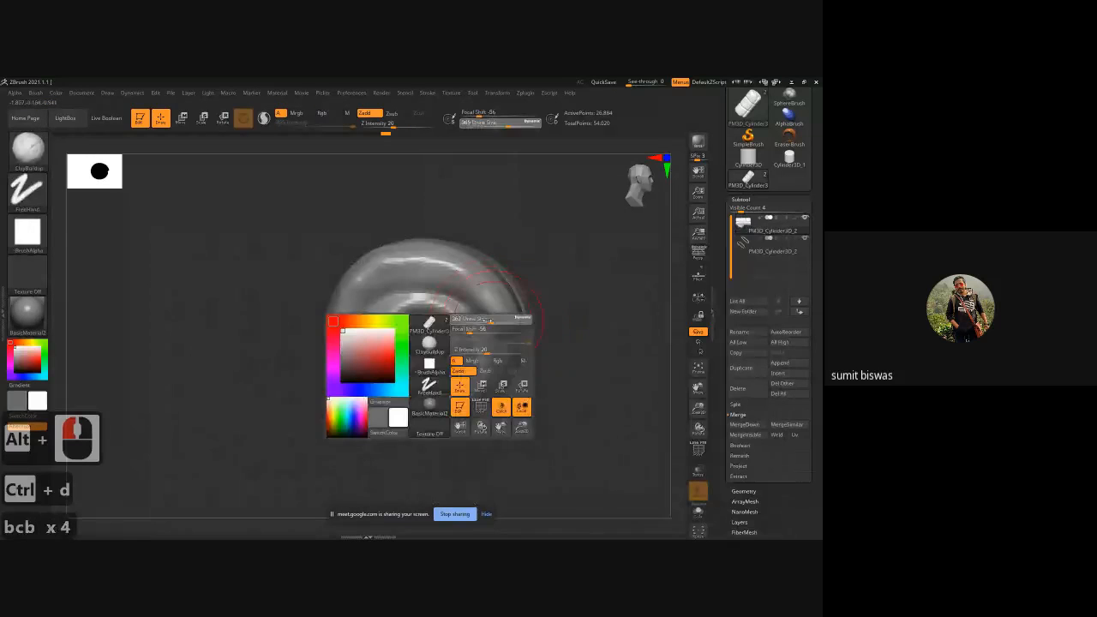
pyautogui.moveTo(477, 320)
pyautogui.mouseDown()
pyautogui.moveTo(508, 312)
pyautogui.moveTo(520, 324)
pyautogui.moveTo(444, 263)
pyautogui.moveTo(391, 273)
pyautogui.mouseUp()
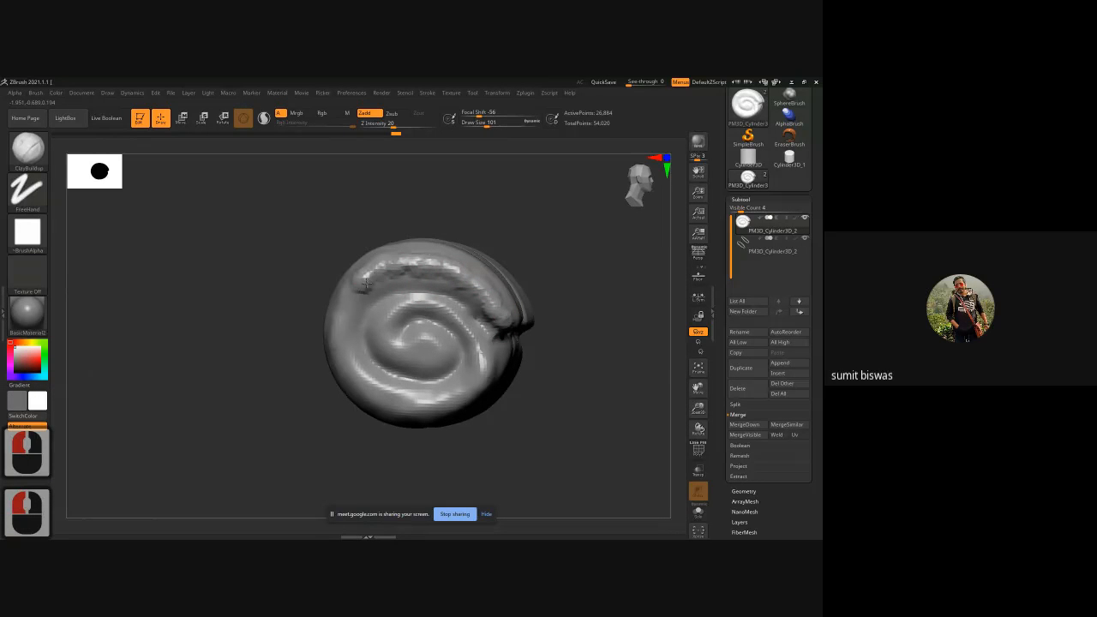
pyautogui.moveTo(346, 301); pyautogui.dragTo(340, 312)
# Extend the ClayBuildup strokes down the side and along the lower outer rim of the spiral end.
pyautogui.moveTo(289, 282); pyautogui.dragTo(383, 274)
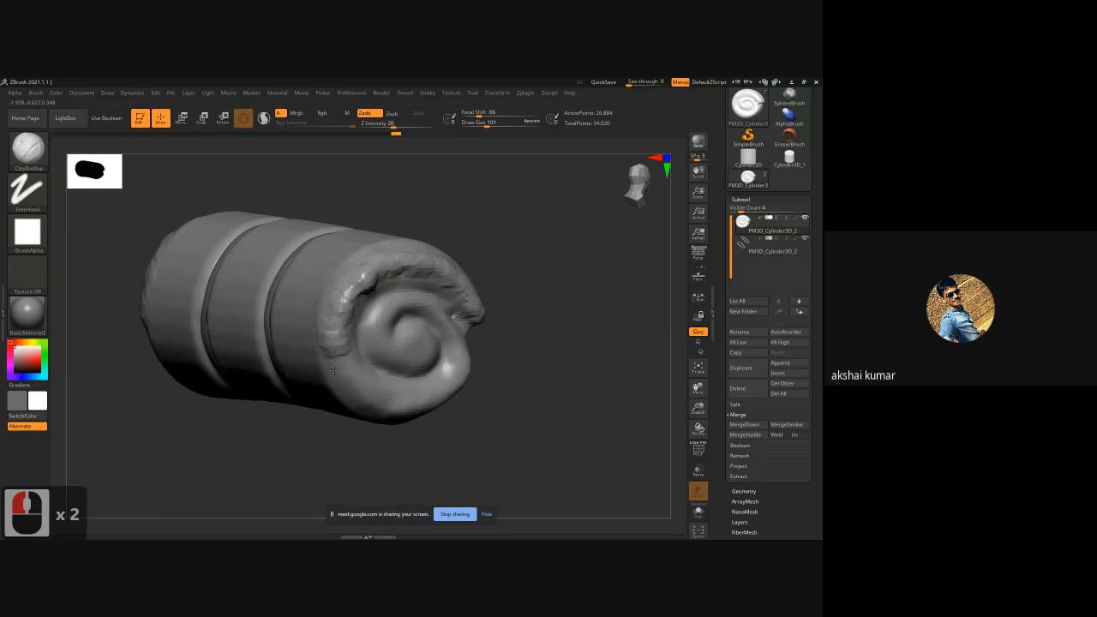
pyautogui.keyDown('alt'); pyautogui.moveTo(333, 370); pyautogui.dragTo(314, 318, button='right'); pyautogui.keyUp('alt')
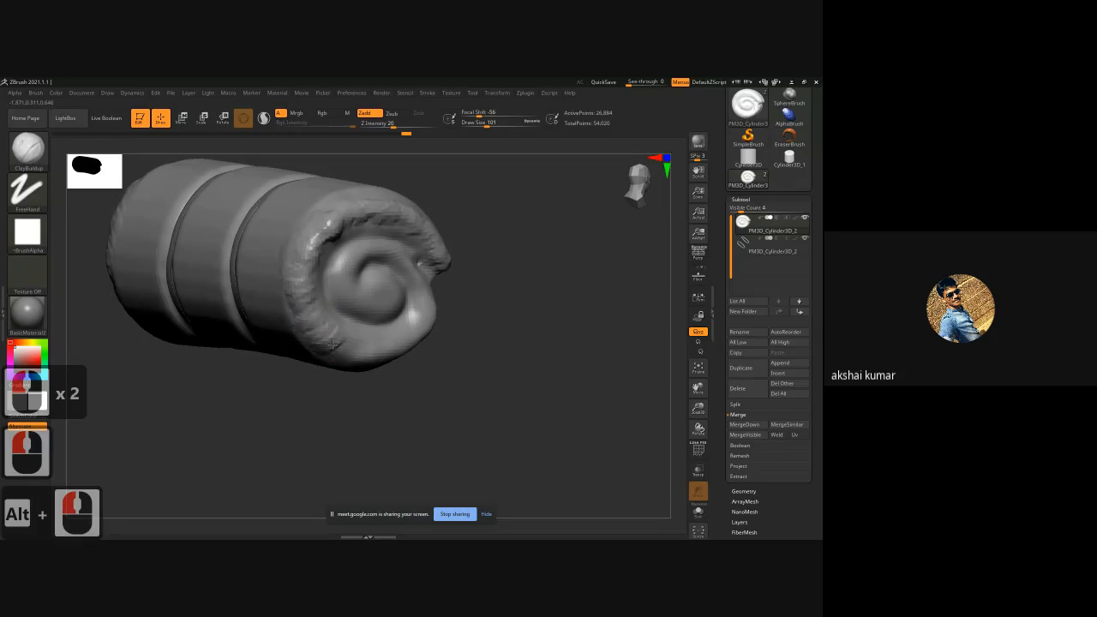
pyautogui.moveTo(395, 345); pyautogui.dragTo(405, 328)
# Build up the inner coil and centre of the spiral end with ClayBuildup strokes.
pyautogui.moveTo(504, 353)
pyautogui.keyDown('alt'); pyautogui.mouseDown()
pyautogui.moveTo(489, 368)
pyautogui.moveTo(387, 366)
pyautogui.moveTo(408, 303)
pyautogui.mouseUp(); pyautogui.keyUp('alt')
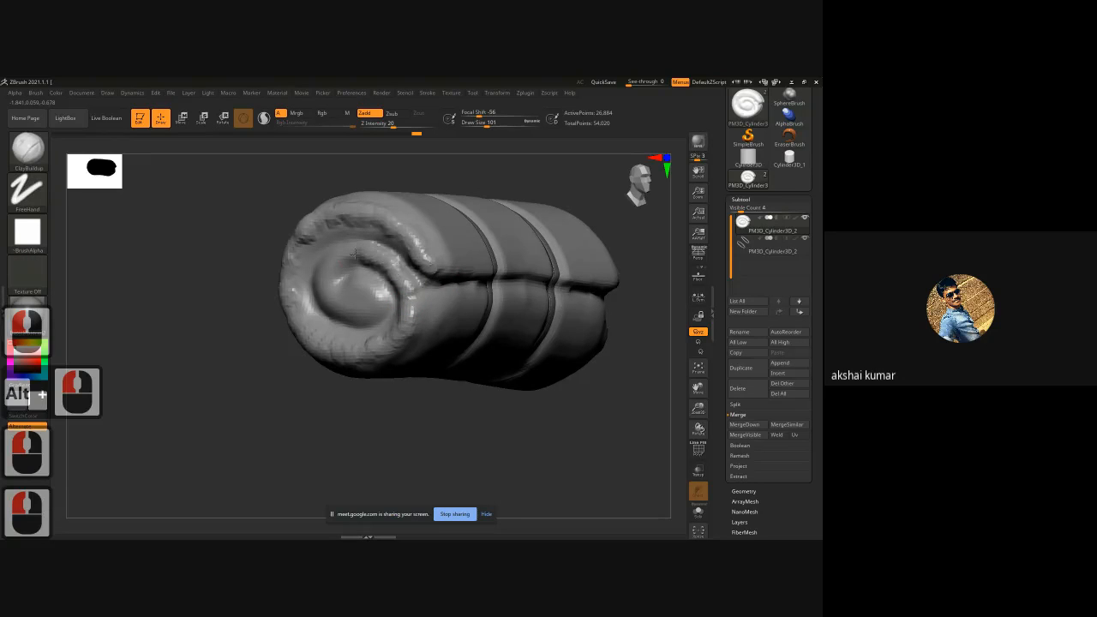
pyautogui.moveTo(355, 254)
pyautogui.mouseDown()
pyautogui.moveTo(326, 262)
pyautogui.moveTo(317, 288)
pyautogui.moveTo(339, 302)
pyautogui.mouseUp()
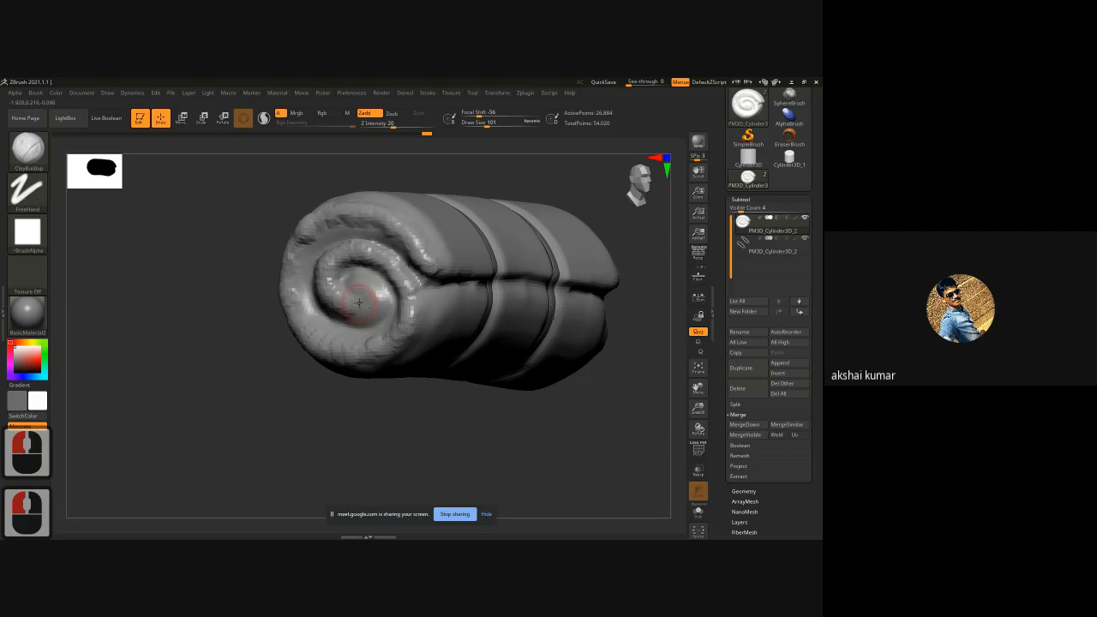
pyautogui.moveTo(370, 301)
pyautogui.mouseDown()
pyautogui.moveTo(346, 288)
pyautogui.moveTo(328, 310)
pyautogui.mouseUp()
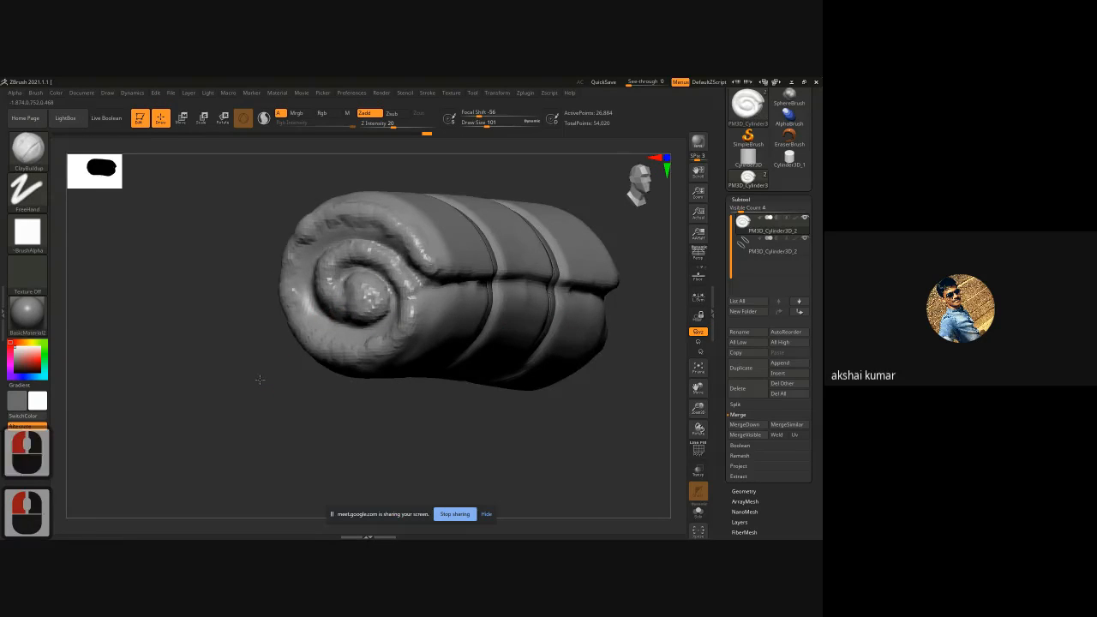
# Fill out the spiral end's centre, upper coil and outer rim with further ClayBuildup strokes.
pyautogui.moveTo(260, 379)
pyautogui.mouseDown()
pyautogui.moveTo(314, 305)
pyautogui.moveTo(369, 323)
pyautogui.mouseUp()
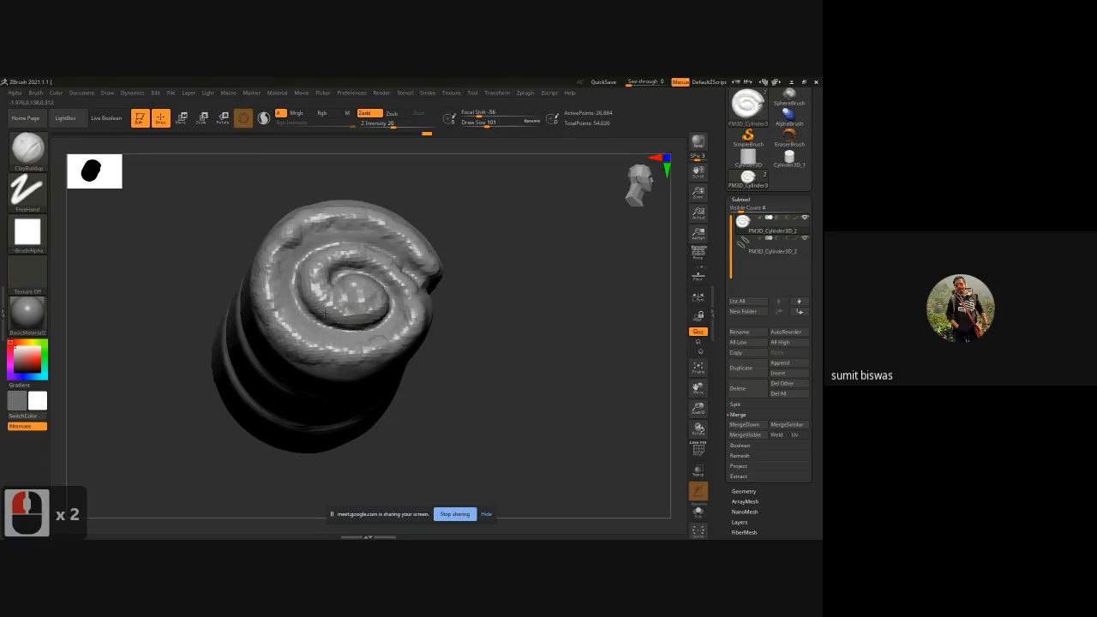
pyautogui.moveTo(341, 305); pyautogui.dragTo(348, 300)
pyautogui.moveTo(318, 261); pyautogui.dragTo(330, 244)
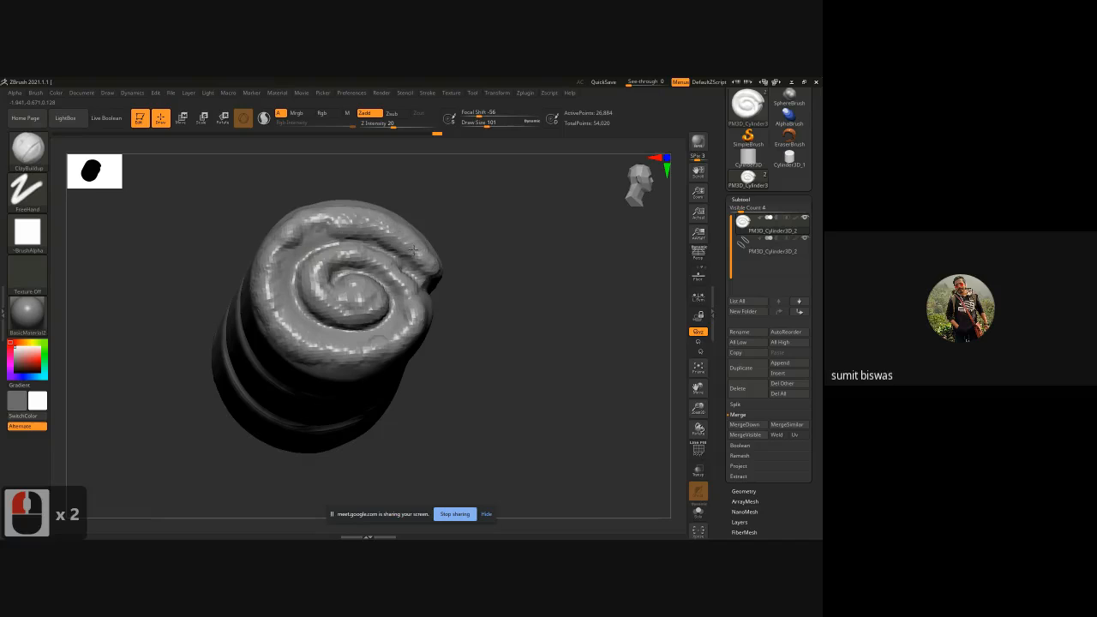
pyautogui.moveTo(412, 249); pyautogui.dragTo(335, 222)
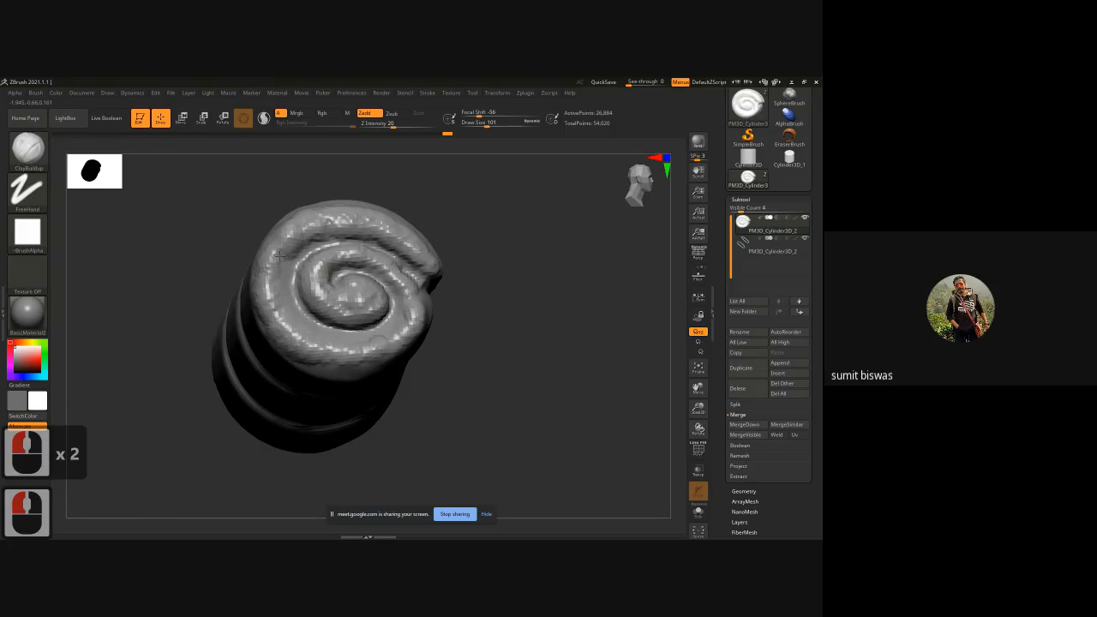
pyautogui.moveTo(292, 299)
pyautogui.mouseDown()
pyautogui.moveTo(313, 328)
pyautogui.moveTo(355, 344)
pyautogui.mouseUp()
# Build up the lower edge where the spiral end meets the roll's side using ClayBuildup strokes.
pyautogui.moveTo(541, 338); pyautogui.dragTo(435, 321)
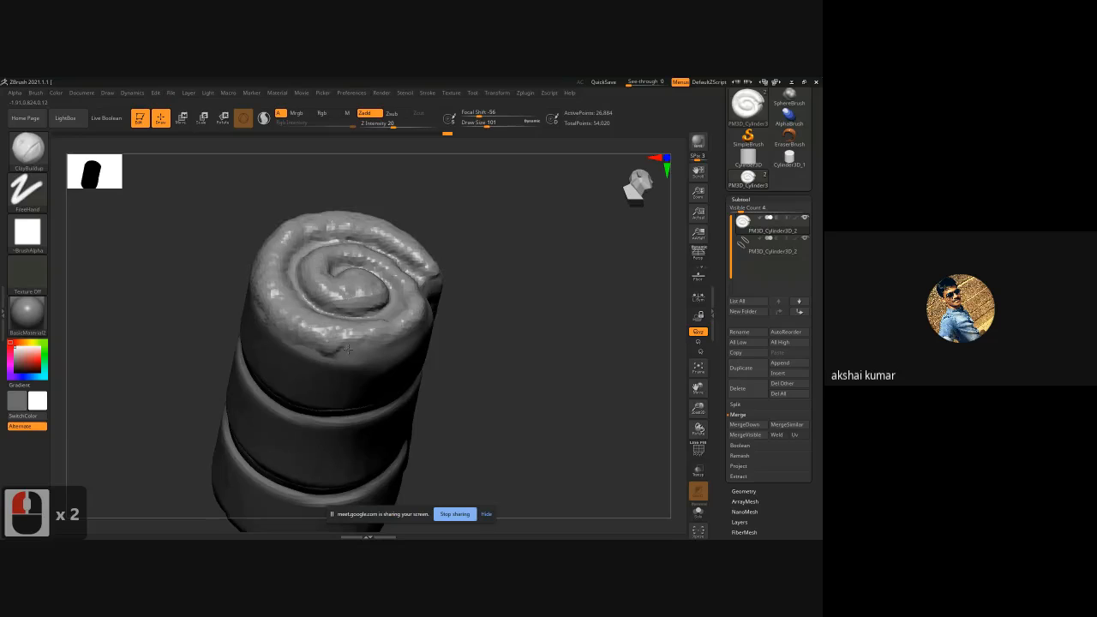
pyautogui.moveTo(382, 350); pyautogui.dragTo(416, 331)
pyautogui.moveTo(323, 352)
pyautogui.mouseDown()
pyautogui.moveTo(314, 350)
pyautogui.moveTo(327, 354)
pyautogui.mouseUp()
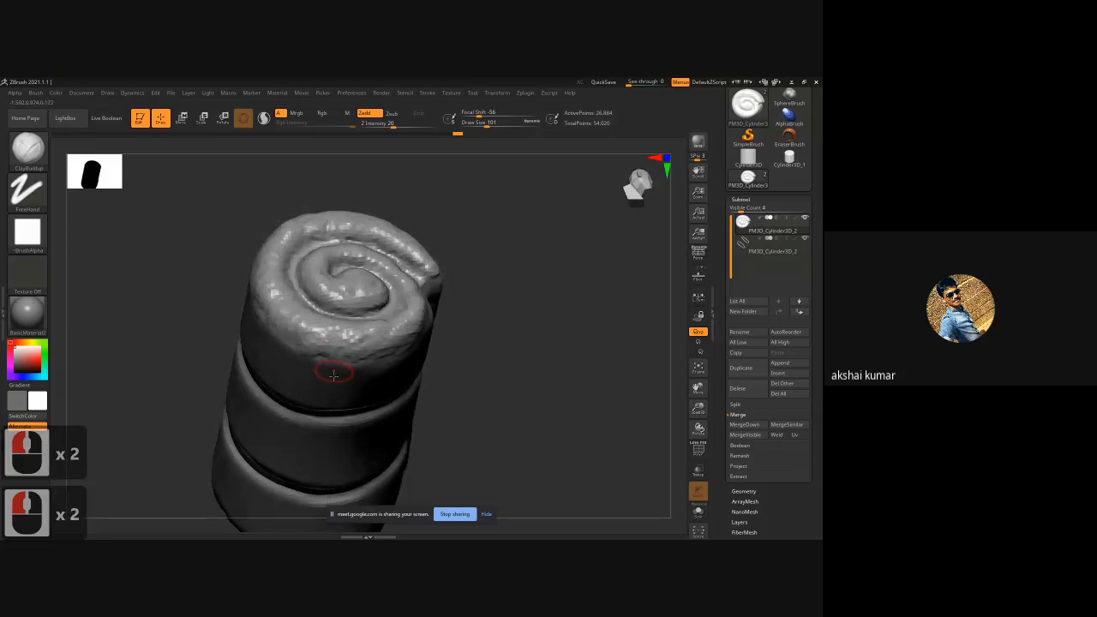
# Examine the whole roll from the front, at an angle and from its spiral end.
pyautogui.keyDown('alt'); pyautogui.moveTo(527, 354); pyautogui.dragTo(549, 269); pyautogui.keyUp('alt')
pyautogui.keyDown('ctrl'); pyautogui.moveTo(600, 312); pyautogui.dragTo(516, 327, button='right'); pyautogui.keyUp('ctrl')
pyautogui.moveTo(505, 321); pyautogui.dragTo(482, 396)
pyautogui.moveTo(547, 382)
pyautogui.mouseDown()
pyautogui.moveTo(472, 379)
pyautogui.moveTo(455, 409)
pyautogui.mouseUp()
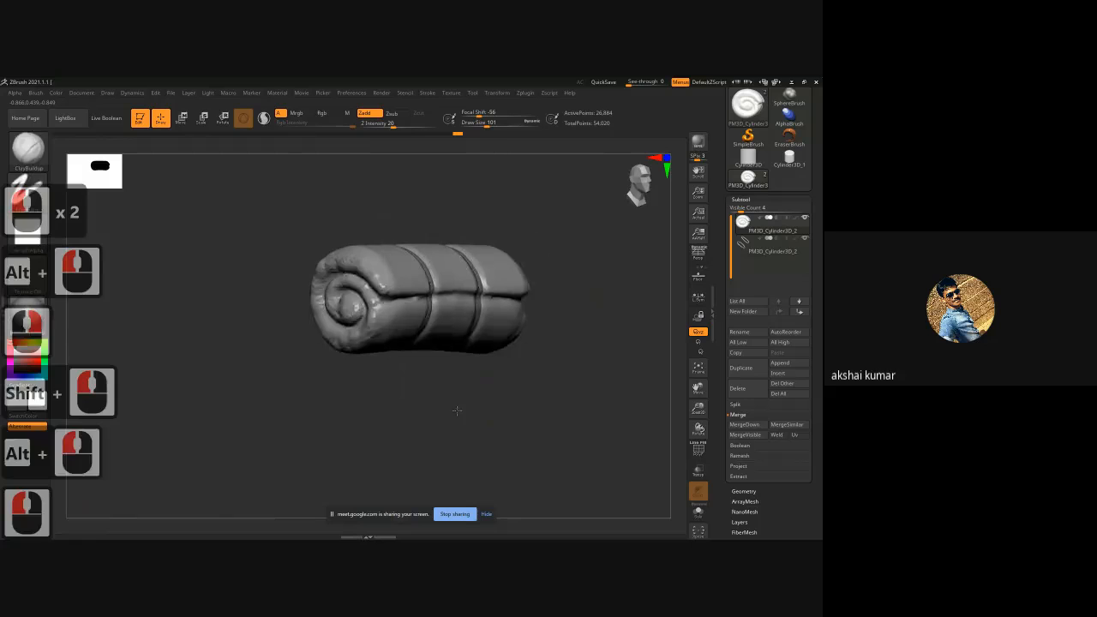
pyautogui.moveTo(545, 407); pyautogui.dragTo(481, 414)
pyautogui.keyDown('ctrl'); pyautogui.moveTo(481, 414); pyautogui.dragTo(507, 425, button='right'); pyautogui.keyUp('ctrl')
pyautogui.keyDown('alt'); pyautogui.moveTo(435, 377); pyautogui.dragTo(438, 394); pyautogui.keyUp('alt')
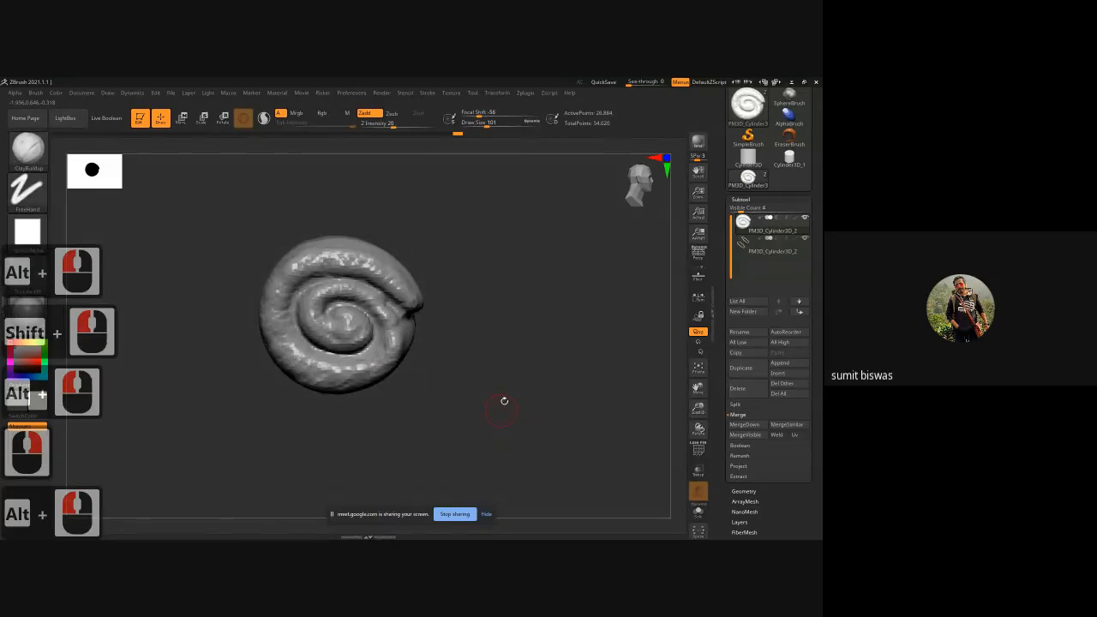
# With the Move brush at draw size 542, push the underside of the roll inward to flatten it.
pyautogui.press('b')
pyautogui.press('m')
pyautogui.press('v')
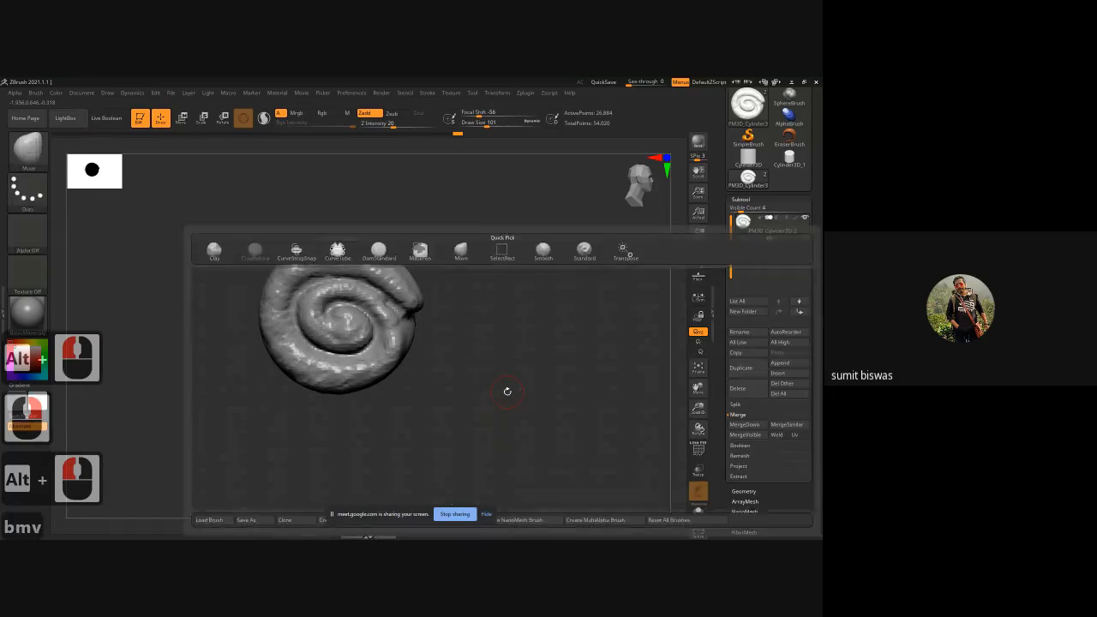
pyautogui.press('space')
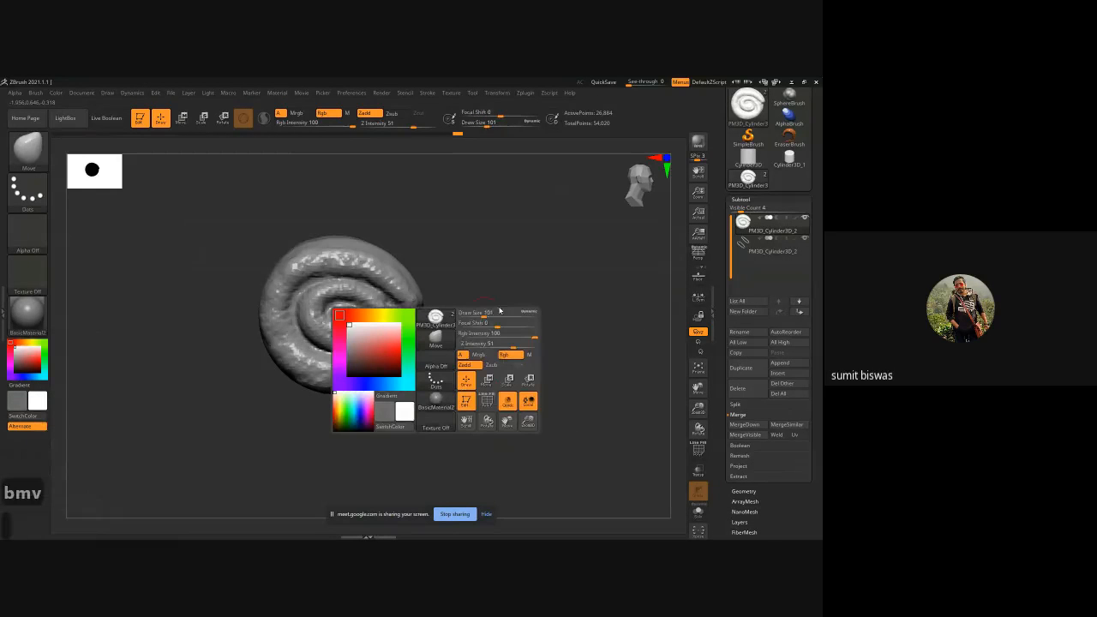
pyautogui.moveTo(514, 318); pyautogui.dragTo(530, 318)
pyautogui.moveTo(552, 354)
pyautogui.keyDown('alt'); pyautogui.mouseDown()
pyautogui.moveTo(567, 314)
pyautogui.moveTo(526, 359)
pyautogui.moveTo(392, 334)
pyautogui.moveTo(401, 321)
pyautogui.mouseUp(); pyautogui.keyUp('alt')
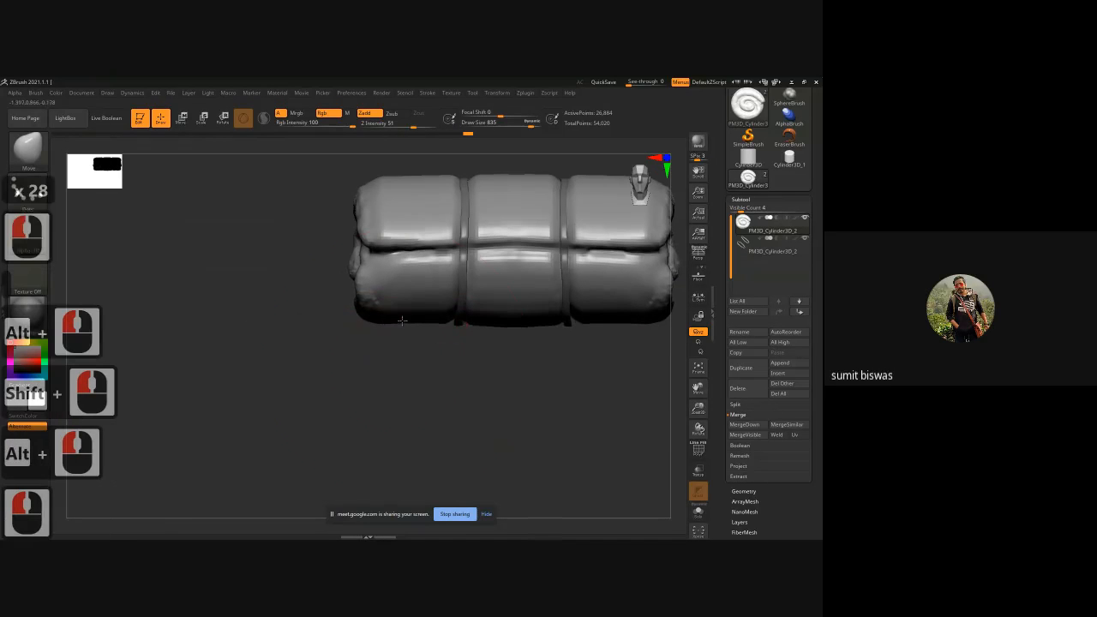
pyautogui.moveTo(332, 390)
pyautogui.mouseDown()
pyautogui.moveTo(391, 396)
pyautogui.moveTo(409, 379)
pyautogui.moveTo(396, 380)
pyautogui.mouseUp()
pyautogui.press('space')
pyautogui.moveTo(473, 327)
pyautogui.mouseDown()
pyautogui.moveTo(493, 303)
pyautogui.moveTo(400, 319)
pyautogui.moveTo(387, 310)
pyautogui.mouseUp()
pyautogui.moveTo(319, 353)
pyautogui.mouseDown()
pyautogui.moveTo(315, 345)
pyautogui.moveTo(296, 355)
pyautogui.mouseUp()
pyautogui.moveTo(283, 370); pyautogui.dragTo(315, 348)
pyautogui.moveTo(414, 319); pyautogui.dragTo(417, 302)
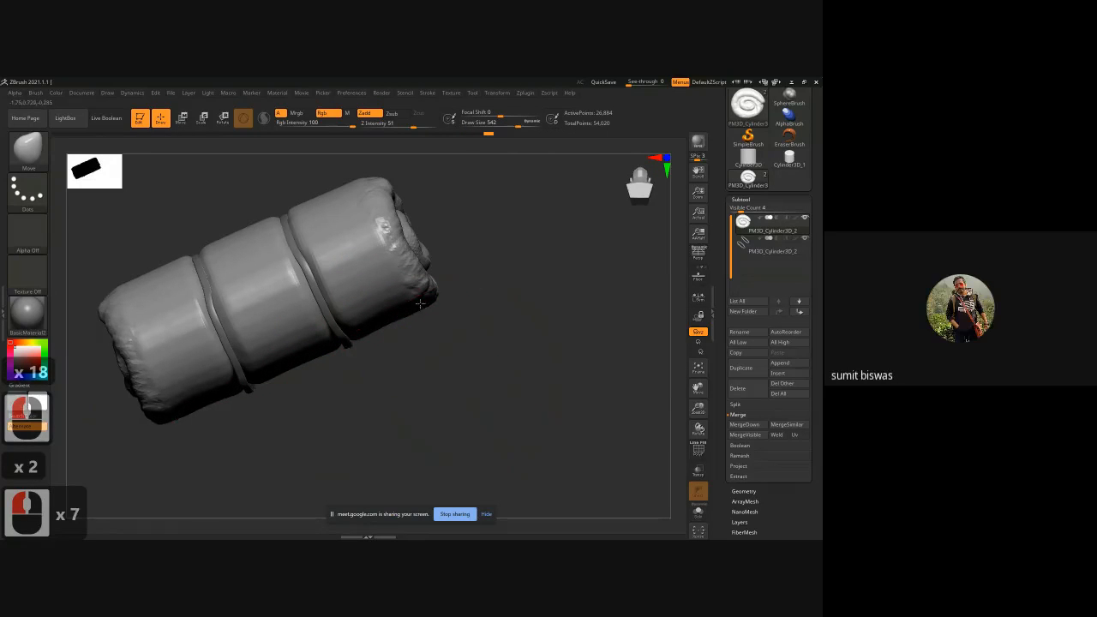
pyautogui.moveTo(374, 335); pyautogui.dragTo(411, 308)
pyautogui.moveTo(338, 349)
pyautogui.mouseDown()
pyautogui.moveTo(296, 356)
pyautogui.moveTo(312, 348)
pyautogui.mouseUp()
pyautogui.moveTo(536, 340)
pyautogui.mouseDown()
pyautogui.moveTo(491, 338)
pyautogui.moveTo(524, 335)
pyautogui.mouseUp()
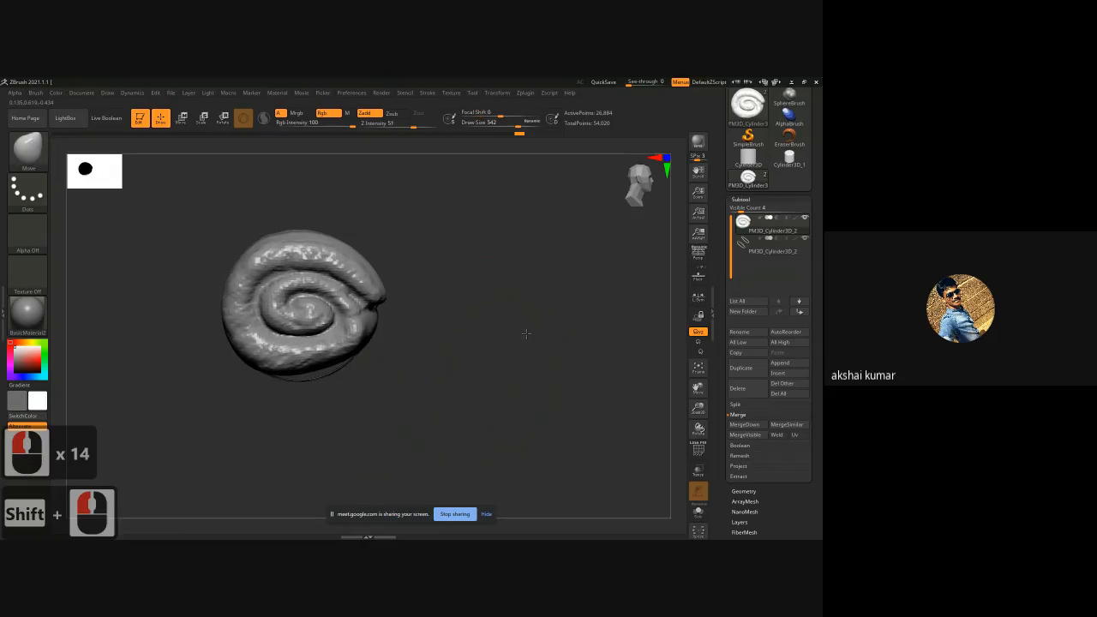
# Push the top of the roll's outer sections down with the Move brush so they slope toward both ends.
pyautogui.moveTo(223, 415)
pyautogui.mouseDown()
pyautogui.moveTo(276, 401)
pyautogui.moveTo(247, 374)
pyautogui.moveTo(194, 368)
pyautogui.moveTo(274, 407)
pyautogui.mouseUp()
pyautogui.click(193, 407)
pyautogui.moveTo(462, 385); pyautogui.dragTo(386, 386)
pyautogui.keyDown('alt'); pyautogui.moveTo(413, 337); pyautogui.dragTo(474, 334); pyautogui.keyUp('alt')
pyautogui.moveTo(474, 334)
pyautogui.mouseDown()
pyautogui.moveTo(476, 379)
pyautogui.moveTo(491, 389)
pyautogui.moveTo(501, 318)
pyautogui.moveTo(483, 310)
pyautogui.moveTo(455, 261)
pyautogui.moveTo(469, 257)
pyautogui.moveTo(423, 318)
pyautogui.mouseUp()
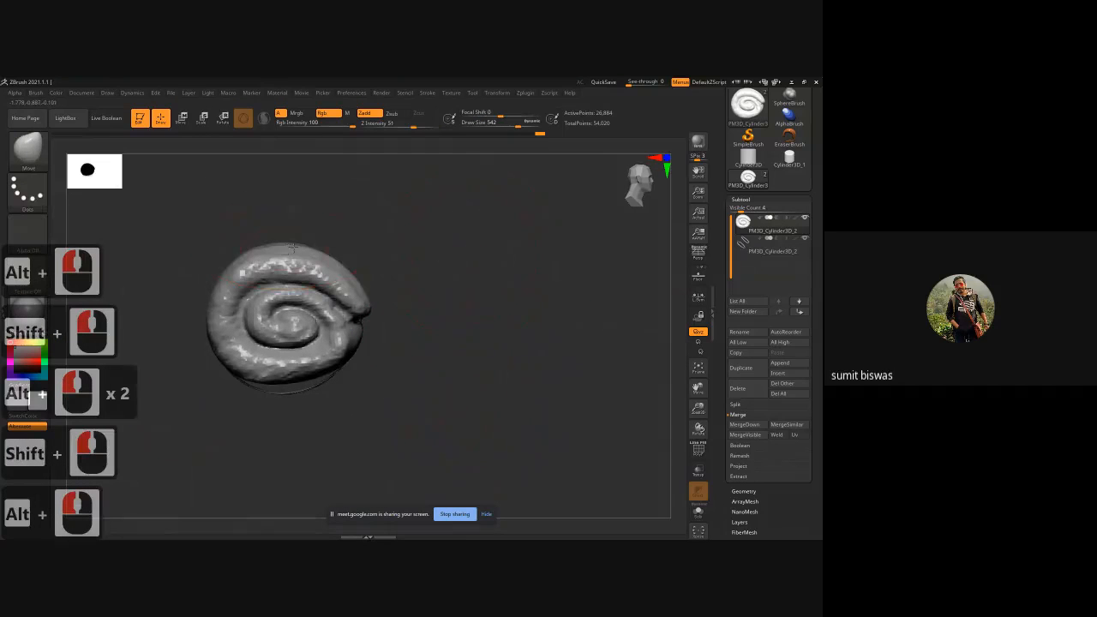
pyautogui.moveTo(281, 245); pyautogui.dragTo(290, 255)
pyautogui.moveTo(467, 257)
pyautogui.mouseDown()
pyautogui.moveTo(401, 257)
pyautogui.moveTo(422, 253)
pyautogui.mouseUp()
pyautogui.moveTo(352, 244); pyautogui.dragTo(353, 248)
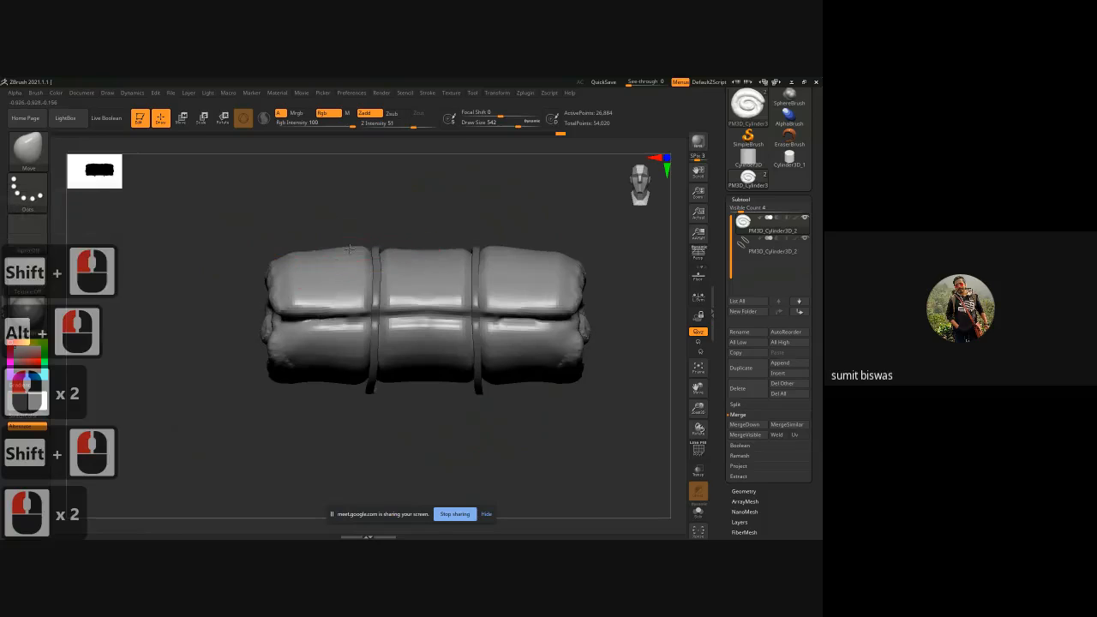
pyautogui.moveTo(495, 243); pyautogui.dragTo(494, 248)
pyautogui.moveTo(423, 252); pyautogui.dragTo(420, 254)
pyautogui.moveTo(309, 241)
pyautogui.mouseDown()
pyautogui.moveTo(283, 265)
pyautogui.moveTo(299, 261)
pyautogui.mouseUp()
pyautogui.moveTo(302, 257); pyautogui.dragTo(339, 254)
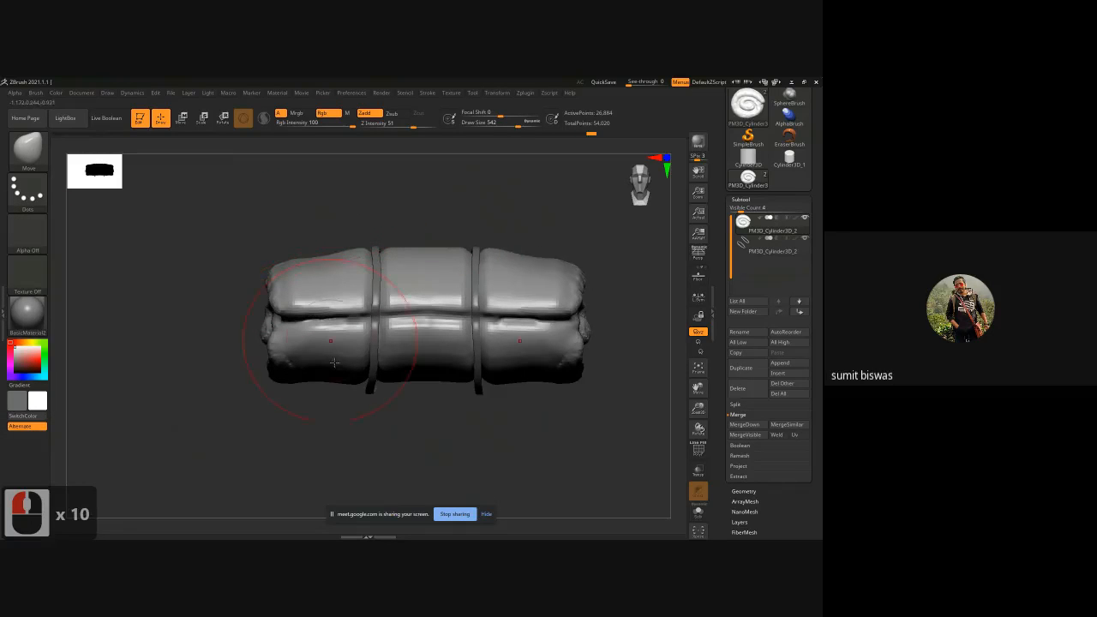
pyautogui.moveTo(435, 376); pyautogui.dragTo(424, 373)
# Reshape the roll's sides from underneath with the Move brush, shifting both end sections slightly sideways.
pyautogui.moveTo(188, 314); pyautogui.dragTo(207, 318)
pyautogui.keyDown('shift'); pyautogui.click(539, 271); pyautogui.keyUp('shift')
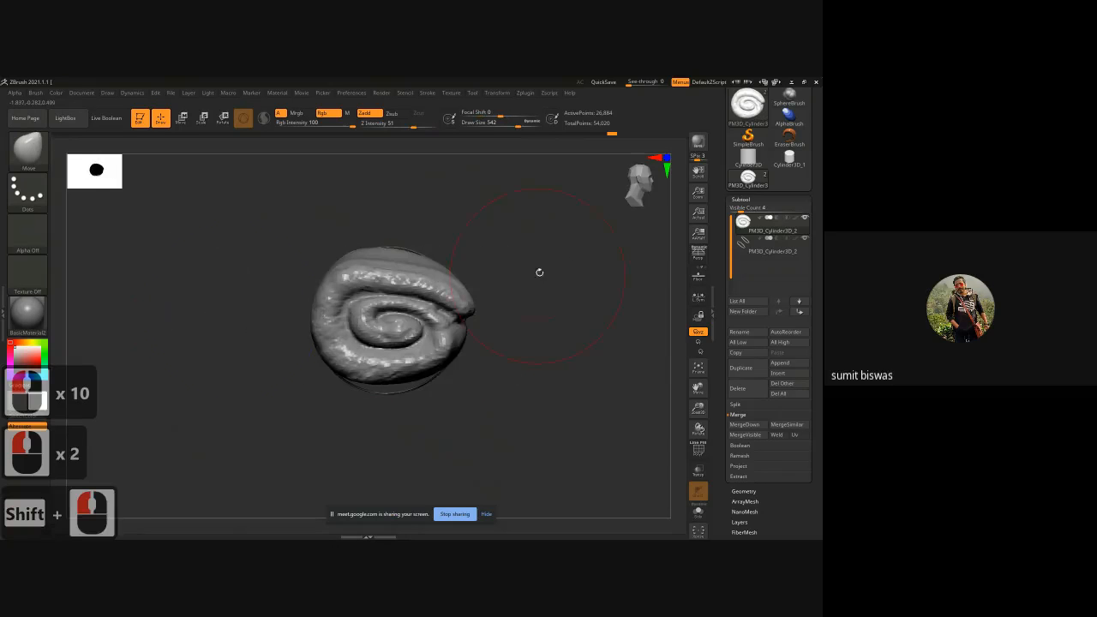
pyautogui.moveTo(528, 292)
pyautogui.keyDown('shift'); pyautogui.mouseDown()
pyautogui.moveTo(526, 367)
pyautogui.moveTo(455, 375)
pyautogui.mouseUp(); pyautogui.keyUp('shift')
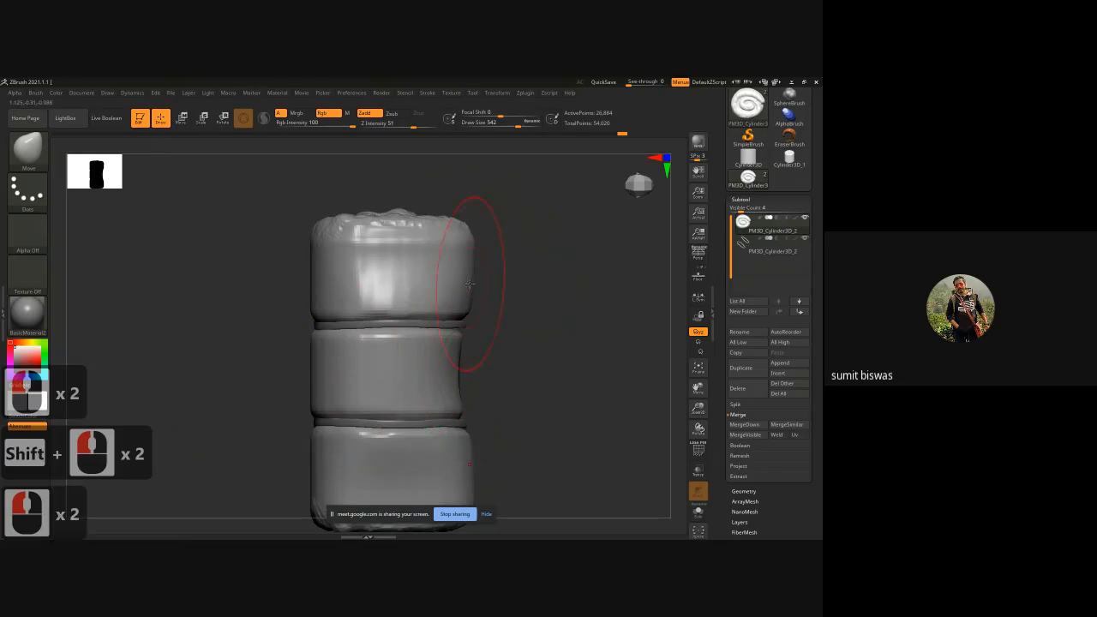
pyautogui.moveTo(469, 284); pyautogui.dragTo(465, 289)
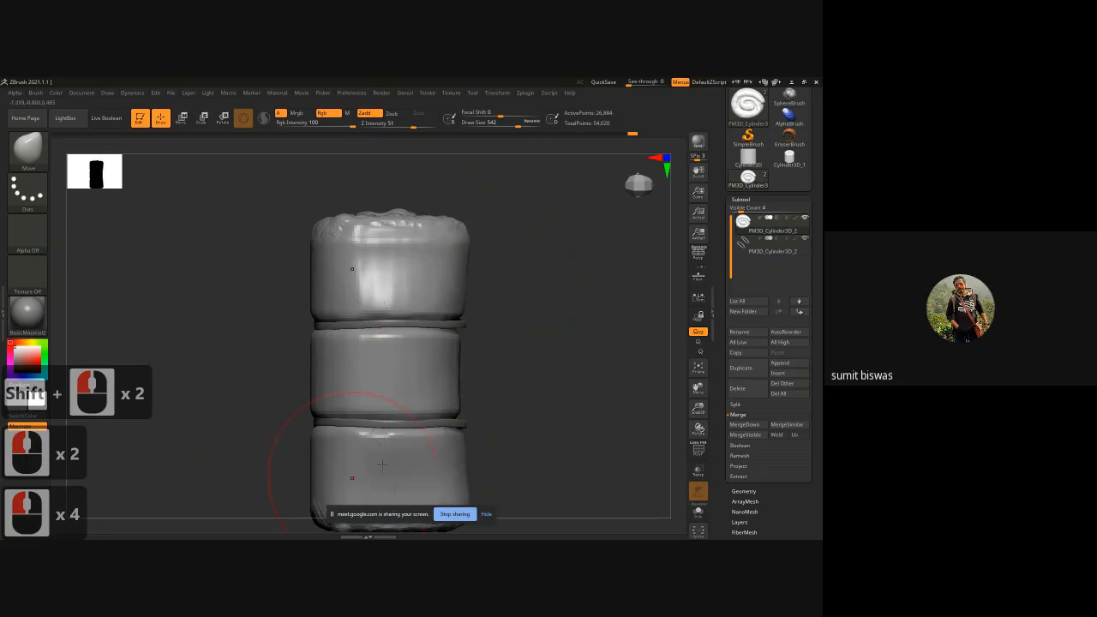
pyautogui.keyDown('alt'); pyautogui.moveTo(550, 368); pyautogui.dragTo(545, 286); pyautogui.keyUp('alt')
pyautogui.moveTo(311, 443); pyautogui.dragTo(321, 440)
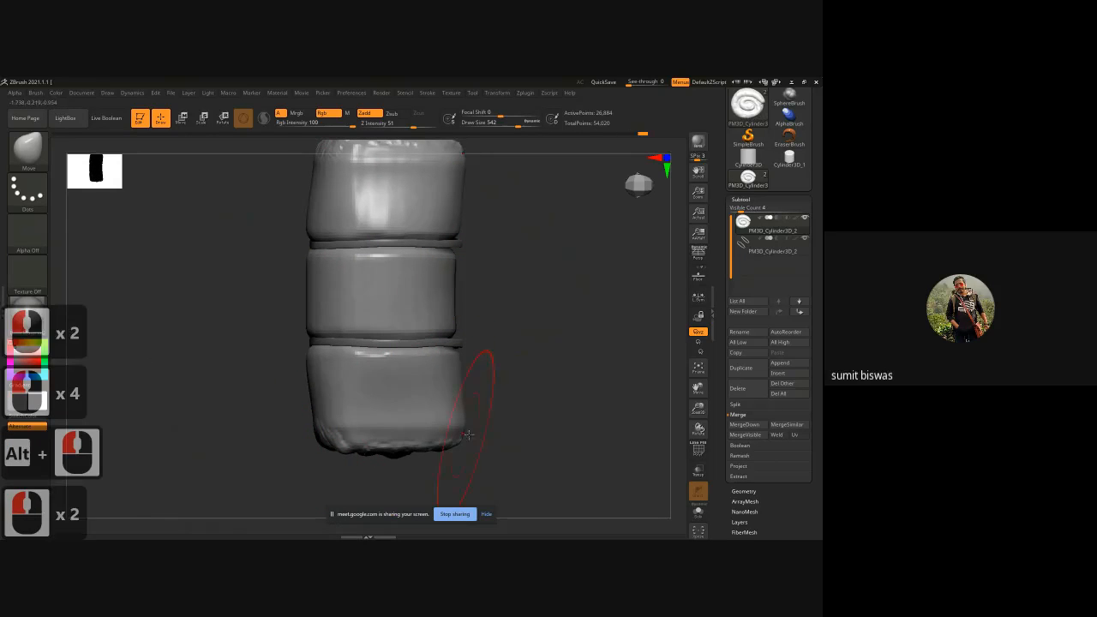
pyautogui.moveTo(464, 404); pyautogui.dragTo(468, 403)
pyautogui.keyDown('alt'); pyautogui.moveTo(564, 332); pyautogui.dragTo(546, 369); pyautogui.keyUp('alt')
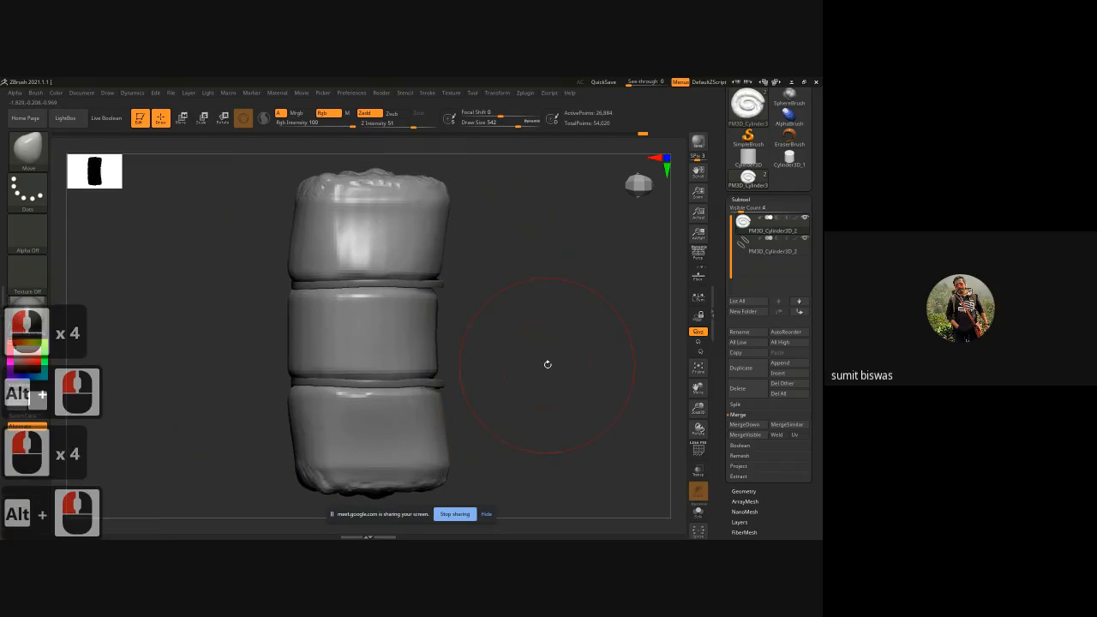
# Make the straps the active subtool and push their protruding parts against the roll with the Move brush.
pyautogui.keyDown('alt'); pyautogui.click(416, 370); pyautogui.keyUp('alt')
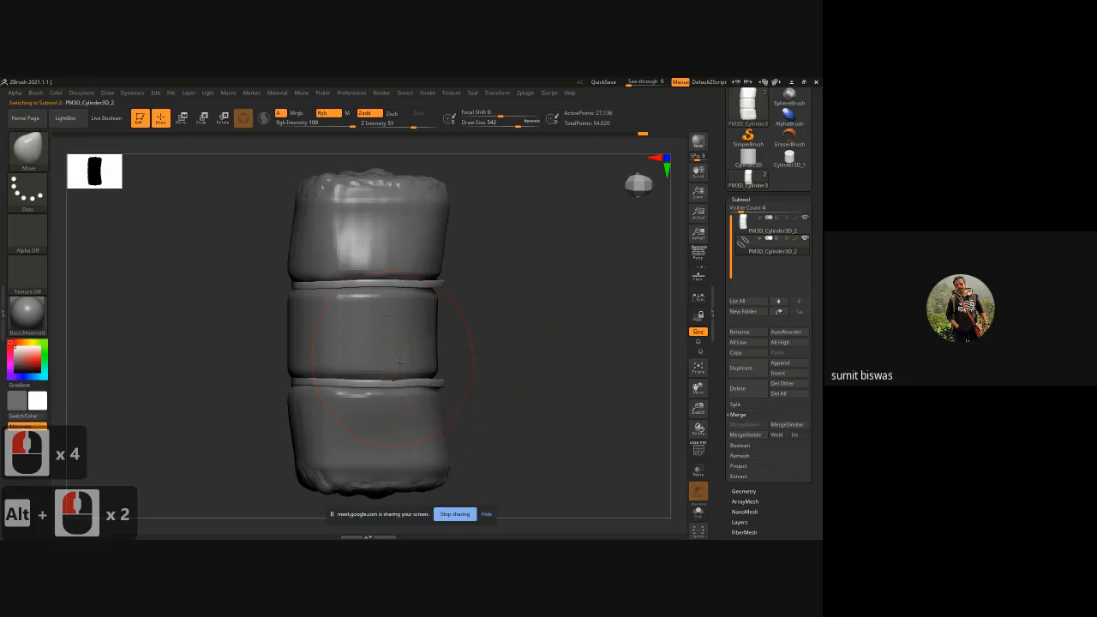
pyautogui.moveTo(522, 376)
pyautogui.mouseDown()
pyautogui.moveTo(444, 386)
pyautogui.moveTo(534, 409)
pyautogui.moveTo(471, 389)
pyautogui.moveTo(481, 351)
pyautogui.mouseUp()
pyautogui.click(537, 416)
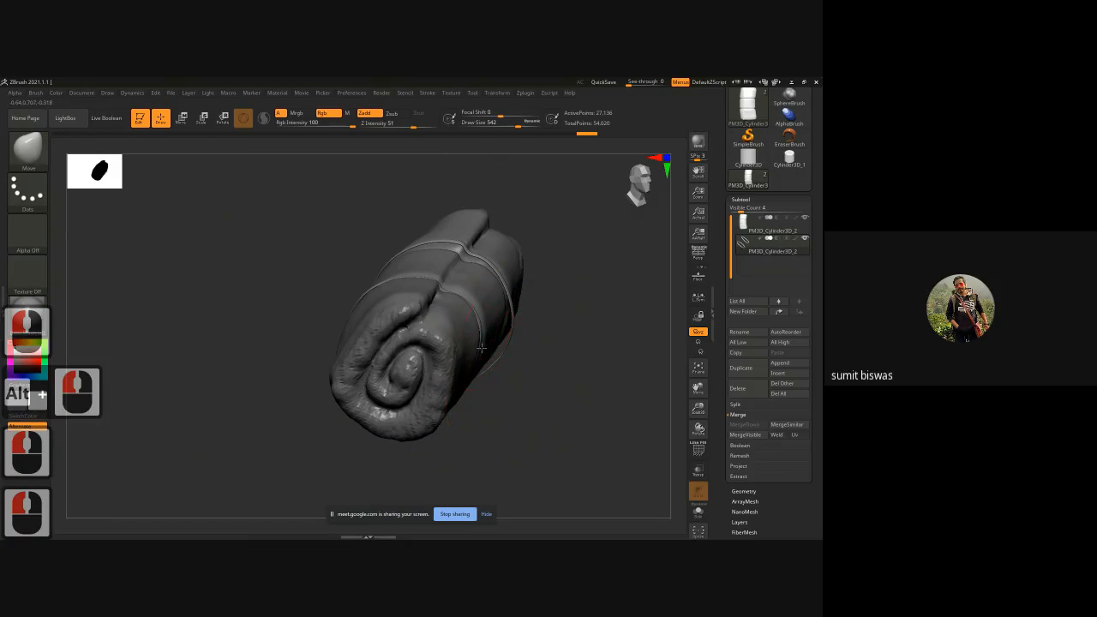
pyautogui.moveTo(519, 397); pyautogui.dragTo(496, 361)
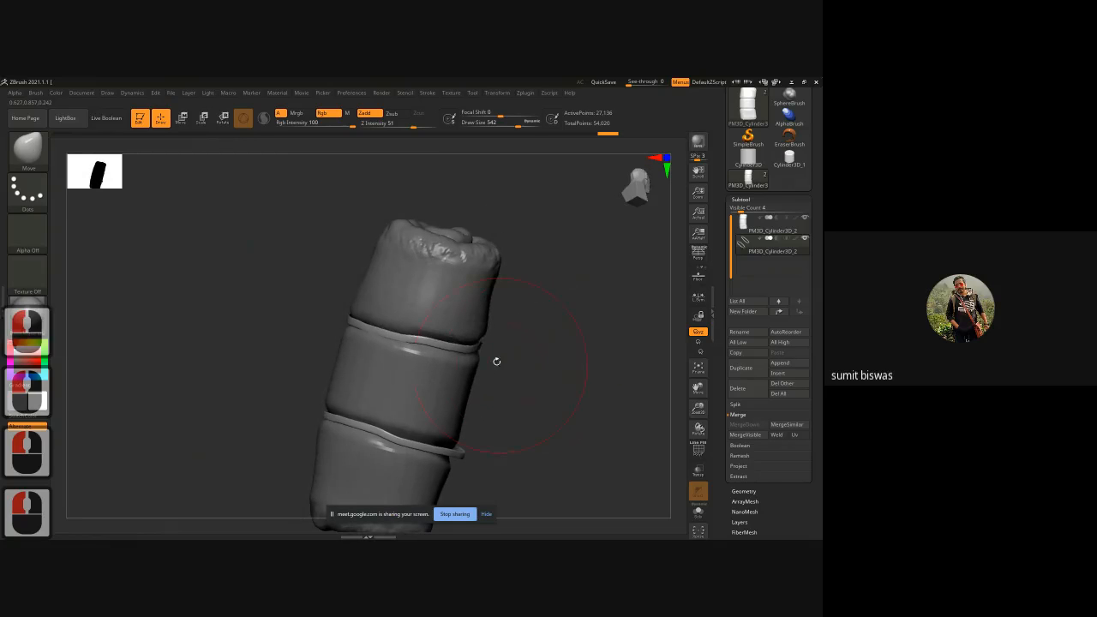
pyautogui.moveTo(464, 453); pyautogui.dragTo(458, 451)
pyautogui.keyDown('alt'); pyautogui.moveTo(485, 417); pyautogui.dragTo(496, 355); pyautogui.keyUp('alt')
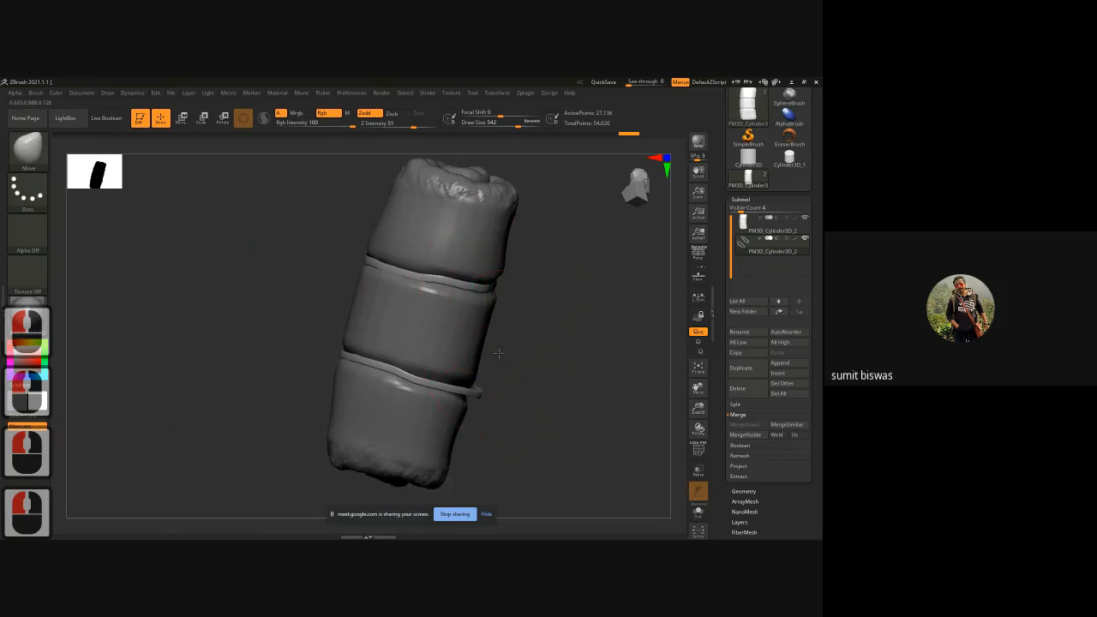
pyautogui.moveTo(467, 392)
pyautogui.mouseDown()
pyautogui.moveTo(496, 369)
pyautogui.moveTo(417, 347)
pyautogui.moveTo(458, 277)
pyautogui.mouseUp()
pyautogui.moveTo(375, 318)
pyautogui.mouseDown()
pyautogui.moveTo(426, 330)
pyautogui.moveTo(472, 360)
pyautogui.moveTo(517, 354)
pyautogui.moveTo(533, 365)
pyautogui.moveTo(528, 300)
pyautogui.moveTo(507, 369)
pyautogui.mouseUp()
# Compare the overall shape of the strapped roll with the bedroll reference image.
pyautogui.keyDown('ctrl'); pyautogui.moveTo(555, 364); pyautogui.dragTo(513, 399, button='right'); pyautogui.keyUp('ctrl')
pyautogui.moveTo(512, 399)
pyautogui.keyDown('shift'); pyautogui.mouseDown()
pyautogui.moveTo(522, 374)
pyautogui.moveTo(503, 407)
pyautogui.mouseUp(); pyautogui.keyUp('shift')
pyautogui.keyDown('shift'); pyautogui.moveTo(514, 386); pyautogui.dragTo(481, 368); pyautogui.keyUp('shift')
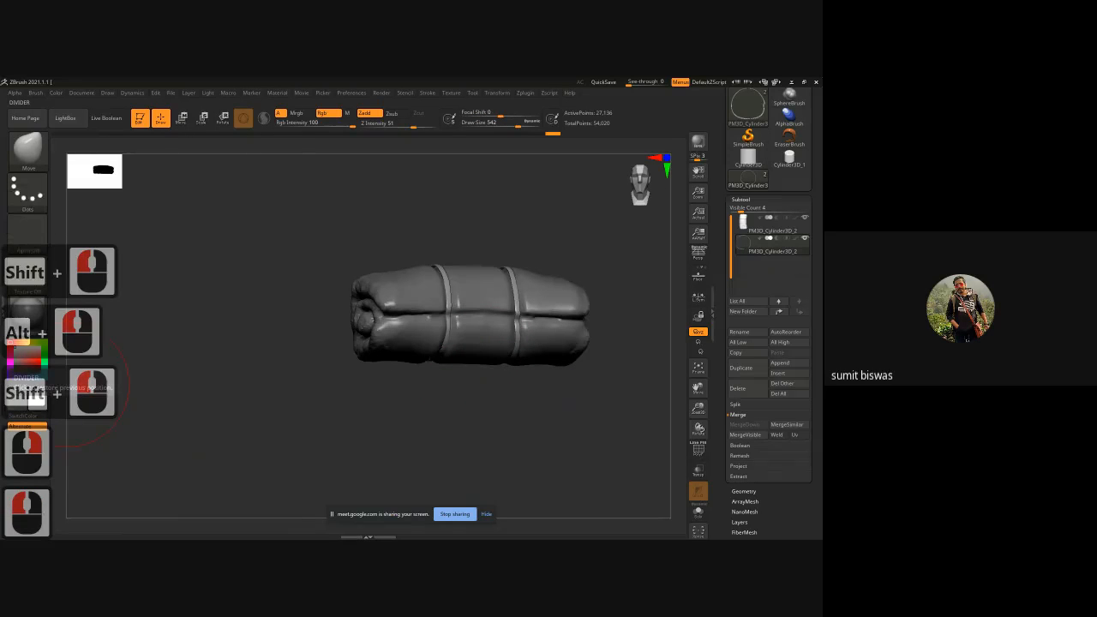
pyautogui.click(2, 377)
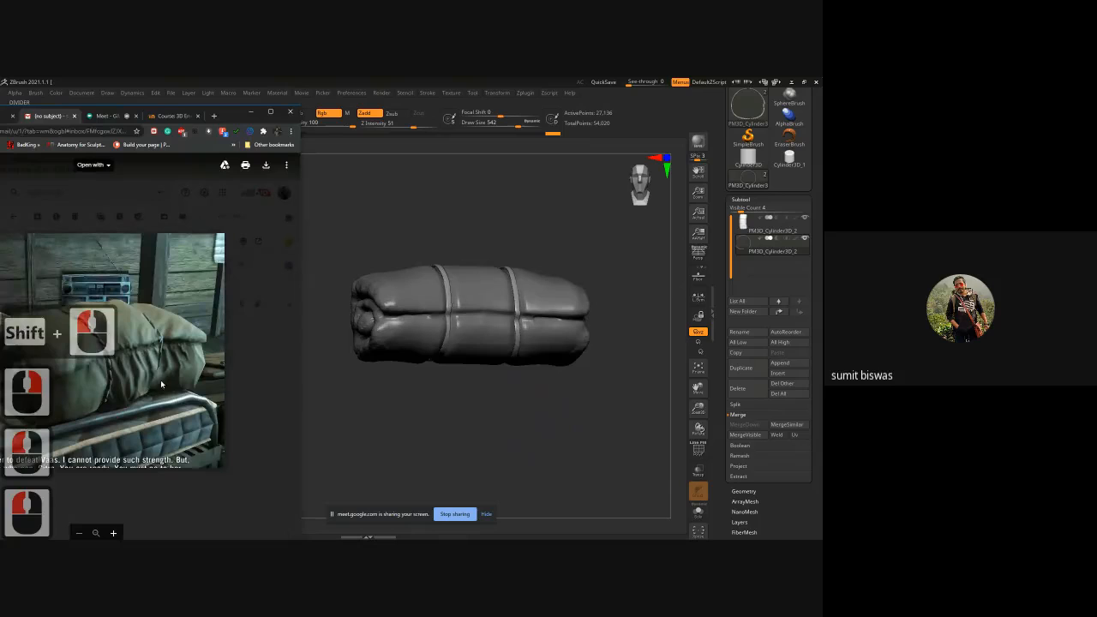
pyautogui.moveTo(232, 113); pyautogui.dragTo(0, 115)
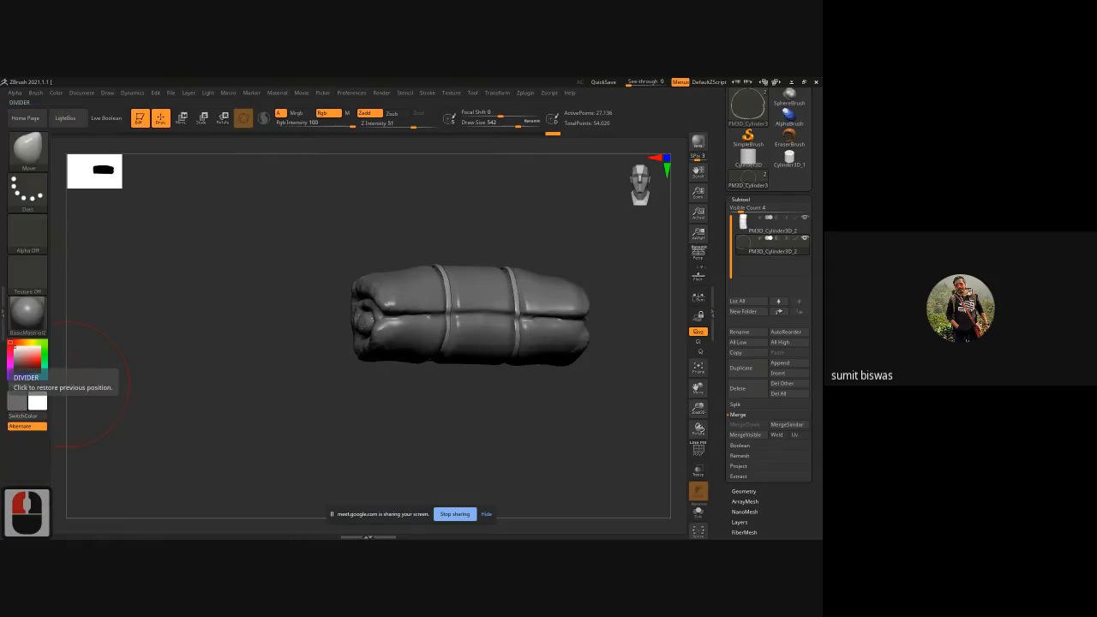
# Make the roll the active subtool and mask its upper half above the seam.
pyautogui.moveTo(495, 423); pyautogui.dragTo(454, 428)
pyautogui.keyDown('alt'); pyautogui.click(513, 291); pyautogui.keyUp('alt')
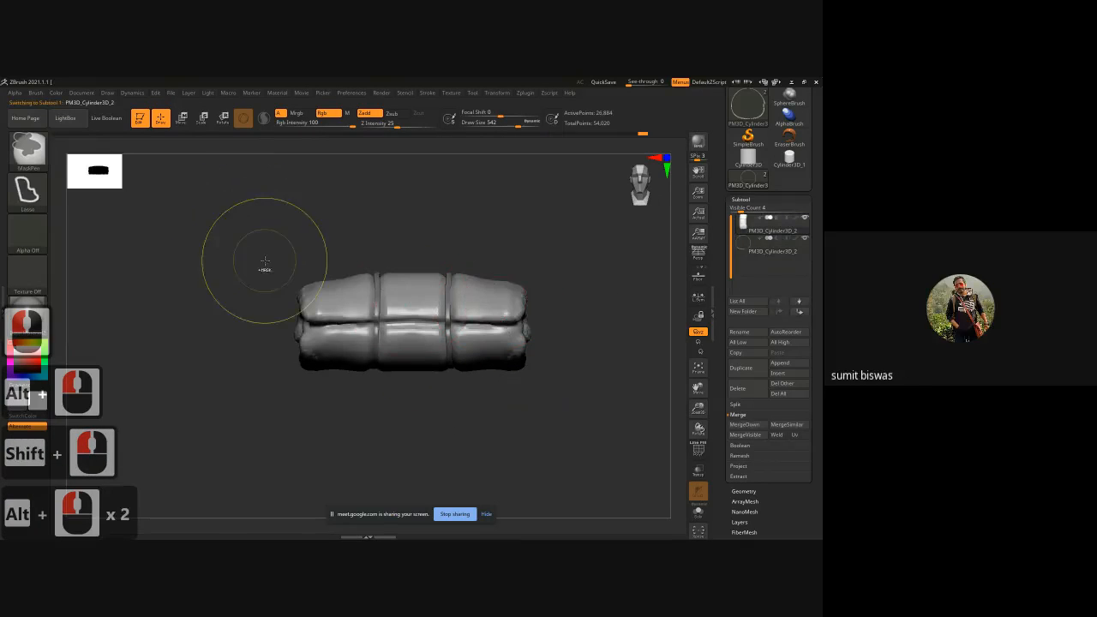
pyautogui.moveTo(251, 213)
pyautogui.keyDown('ctrl'); pyautogui.mouseDown()
pyautogui.moveTo(277, 237)
pyautogui.moveTo(572, 295)
pyautogui.mouseUp(); pyautogui.keyUp('ctrl')
pyautogui.hotkey('ctrl', 'z')
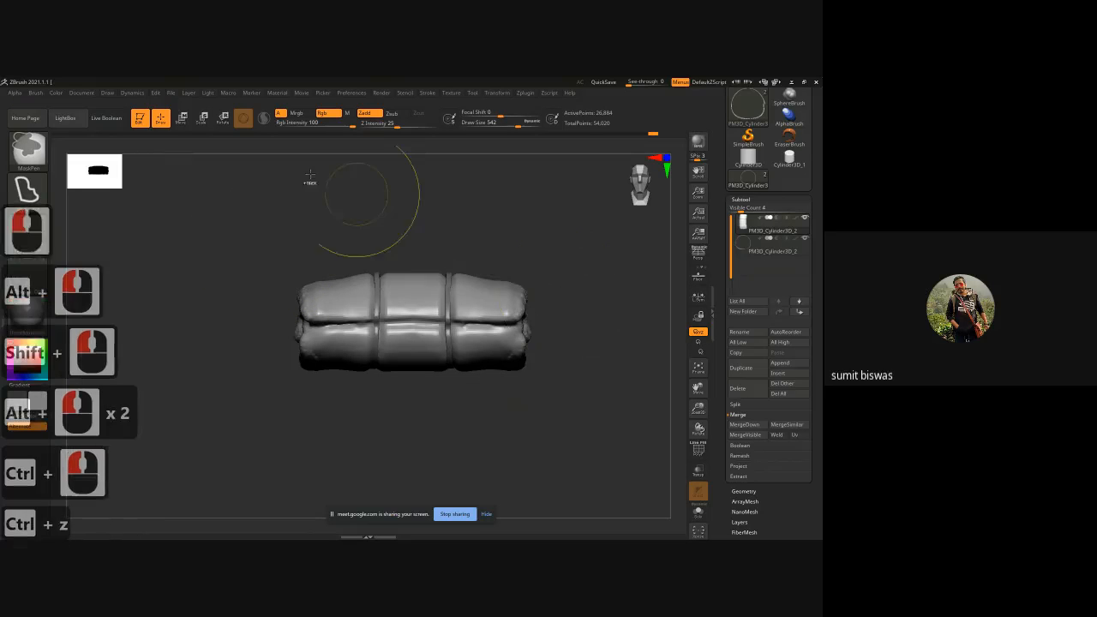
pyautogui.moveTo(267, 176)
pyautogui.keyDown('ctrl'); pyautogui.mouseDown()
pyautogui.moveTo(246, 279)
pyautogui.moveTo(331, 328)
pyautogui.moveTo(437, 322)
pyautogui.moveTo(480, 226)
pyautogui.moveTo(463, 152)
pyautogui.mouseUp(); pyautogui.keyUp('ctrl')
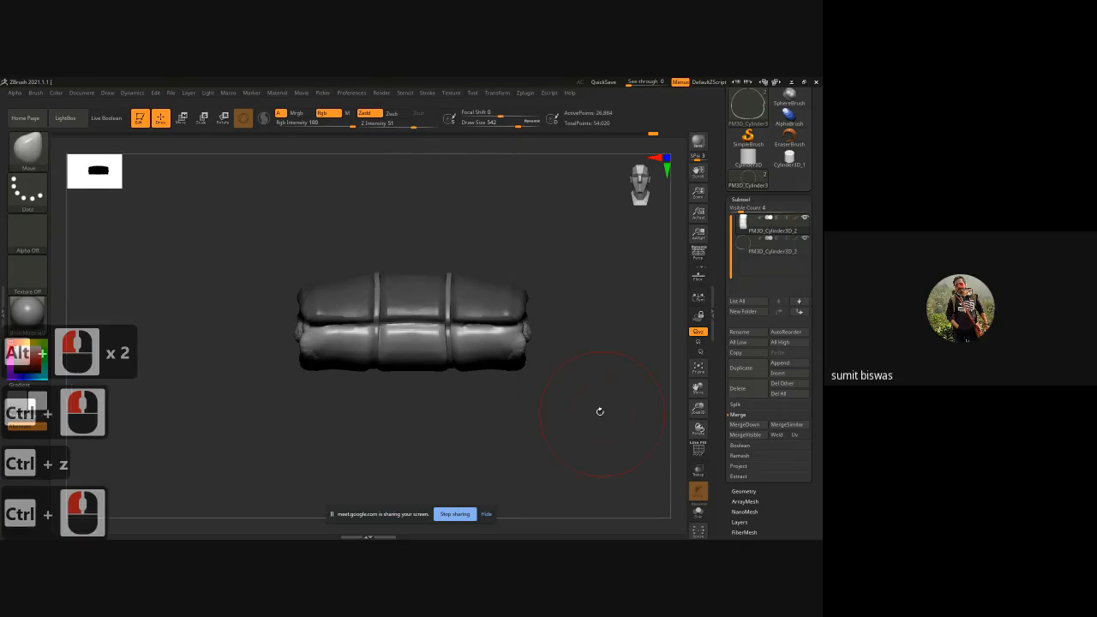
# Try to subdivide the partly masked roll, and clear the mask.
pyautogui.keyDown('alt'); pyautogui.moveTo(597, 412); pyautogui.dragTo(571, 394); pyautogui.keyUp('alt')
pyautogui.hotkey('ctrl', 'd')
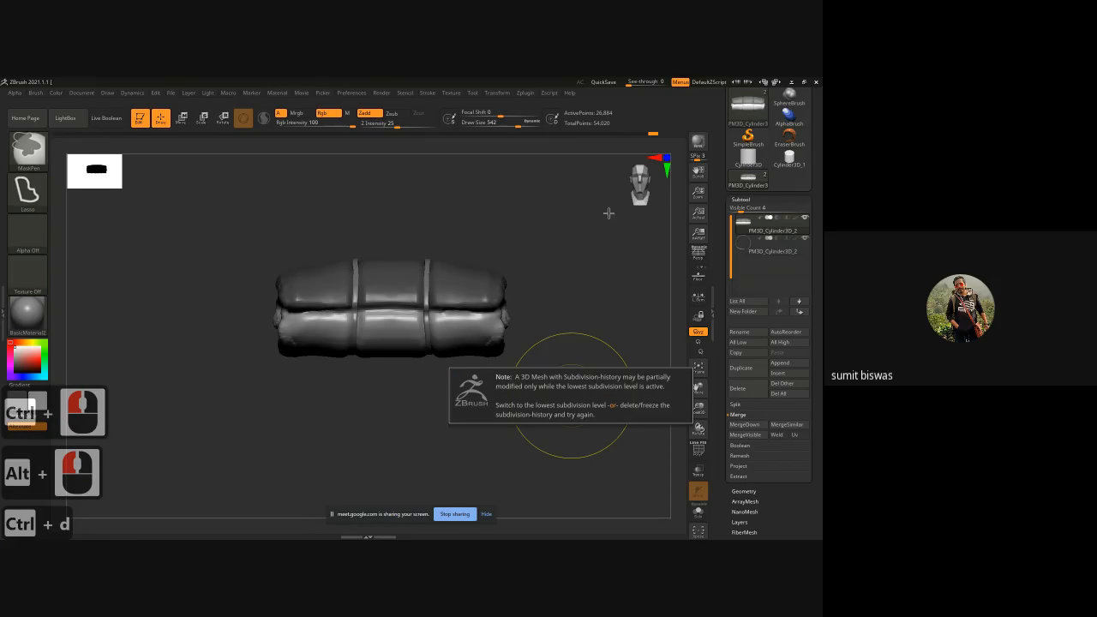
pyautogui.keyDown('ctrl'); pyautogui.click(591, 282); pyautogui.keyUp('ctrl')
pyautogui.keyDown('ctrl'); pyautogui.click(599, 309); pyautogui.keyUp('ctrl')
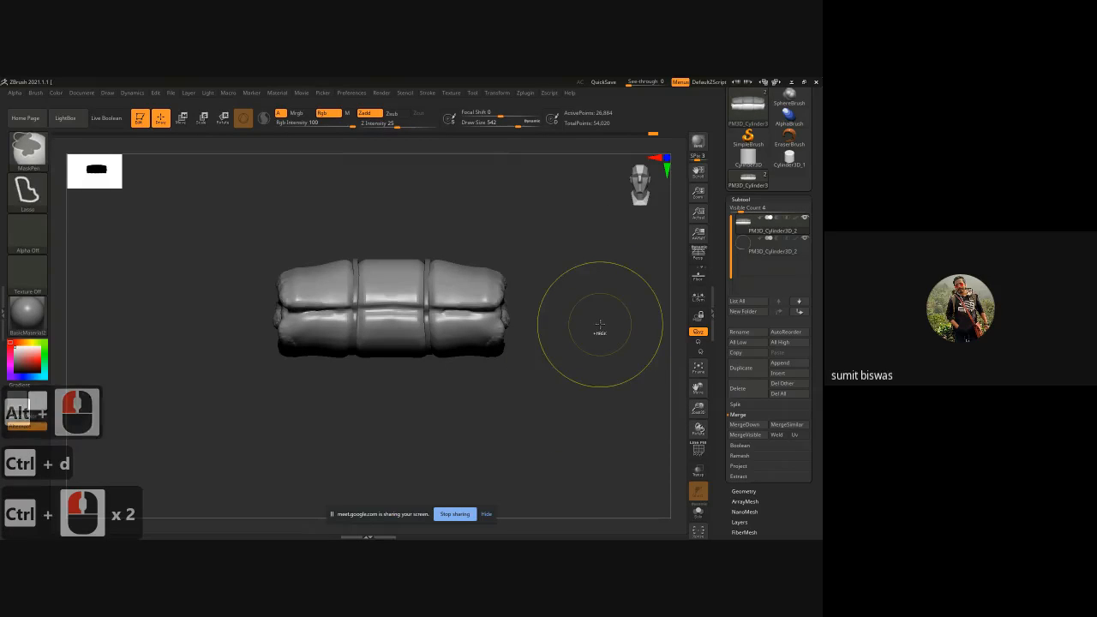
# Remesh the roll with ZRemesher at a target polygon count of 10.
pyautogui.click(747, 199)
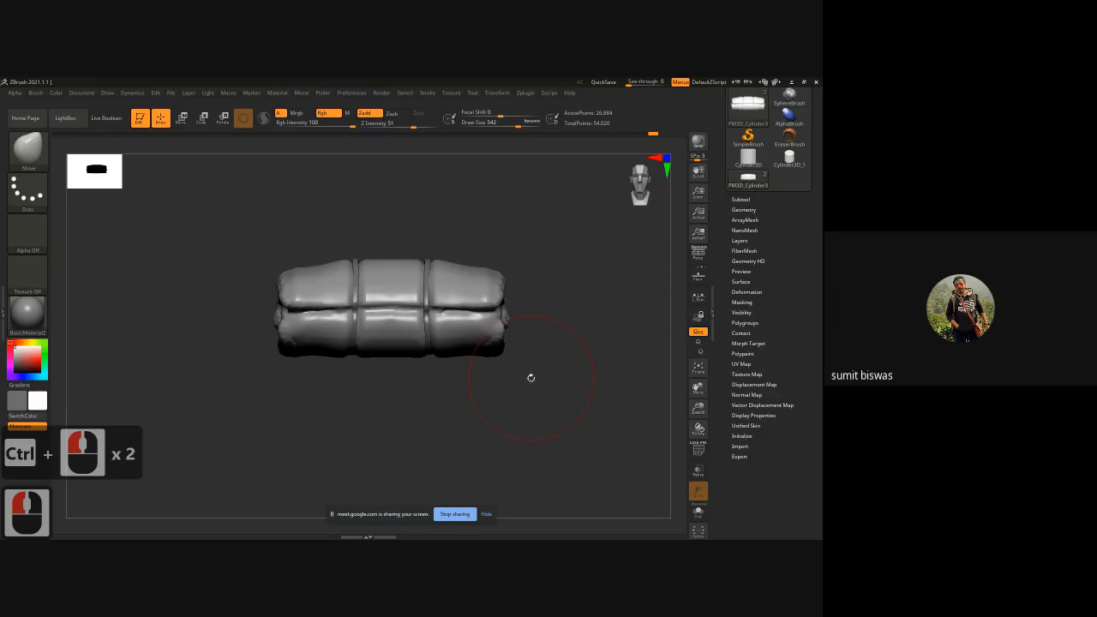
pyautogui.keyDown('alt'); pyautogui.moveTo(529, 376); pyautogui.dragTo(506, 379); pyautogui.keyUp('alt')
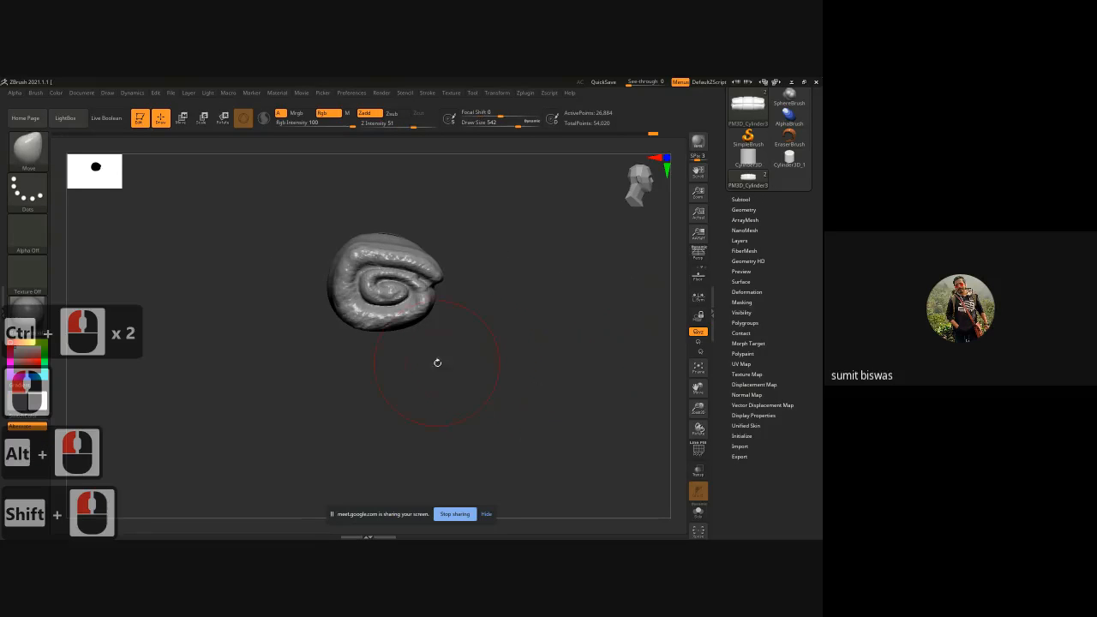
pyautogui.keyDown('shift'); pyautogui.moveTo(437, 362); pyautogui.dragTo(467, 363); pyautogui.keyUp('shift')
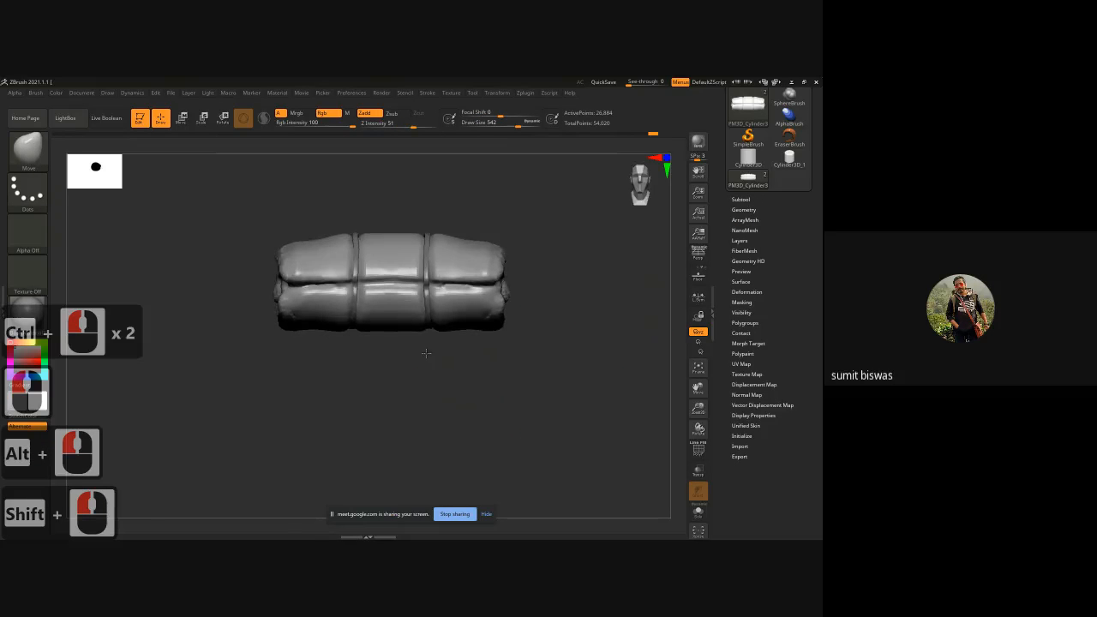
pyautogui.click(742, 210)
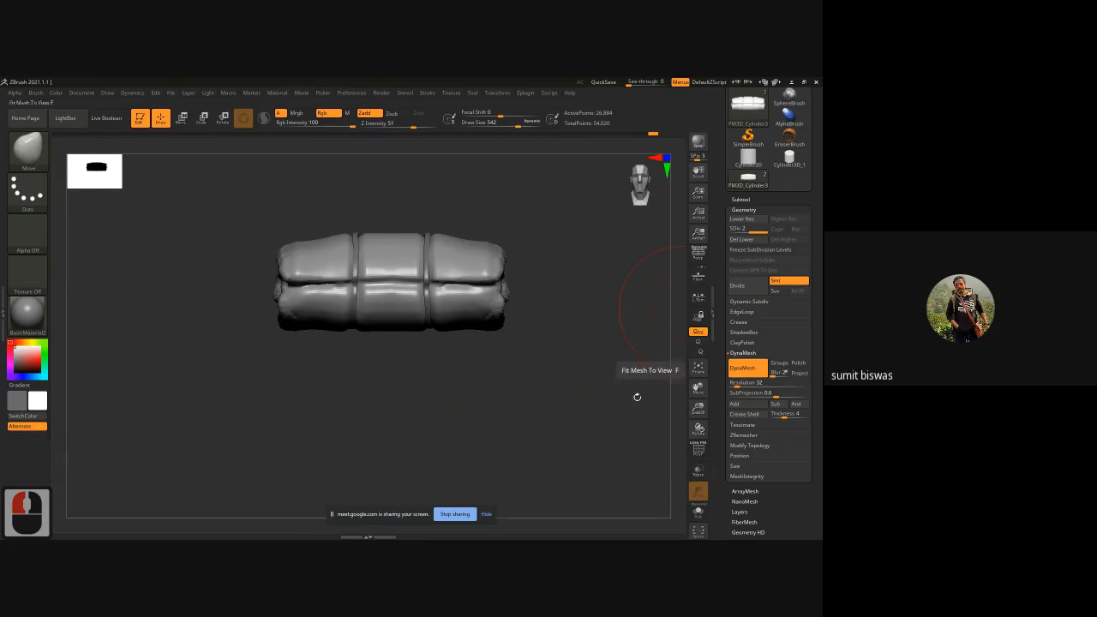
pyautogui.keyDown('shift'); pyautogui.moveTo(586, 426); pyautogui.dragTo(608, 420); pyautogui.keyUp('shift')
pyautogui.keyDown('shift'); pyautogui.moveTo(558, 387); pyautogui.dragTo(625, 377); pyautogui.keyUp('shift')
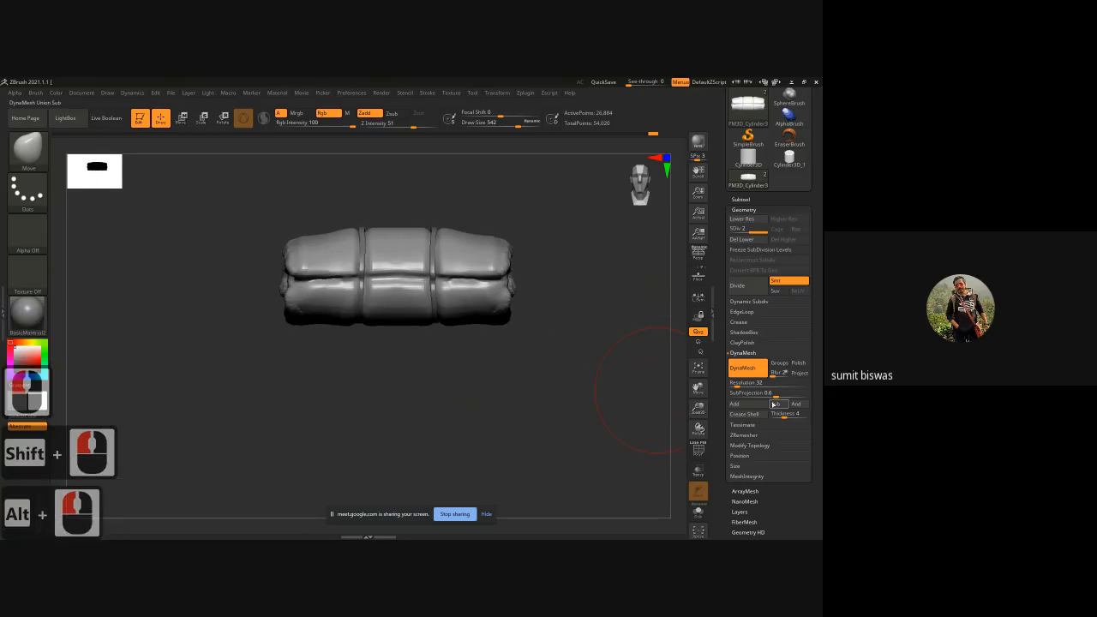
pyautogui.click(743, 435)
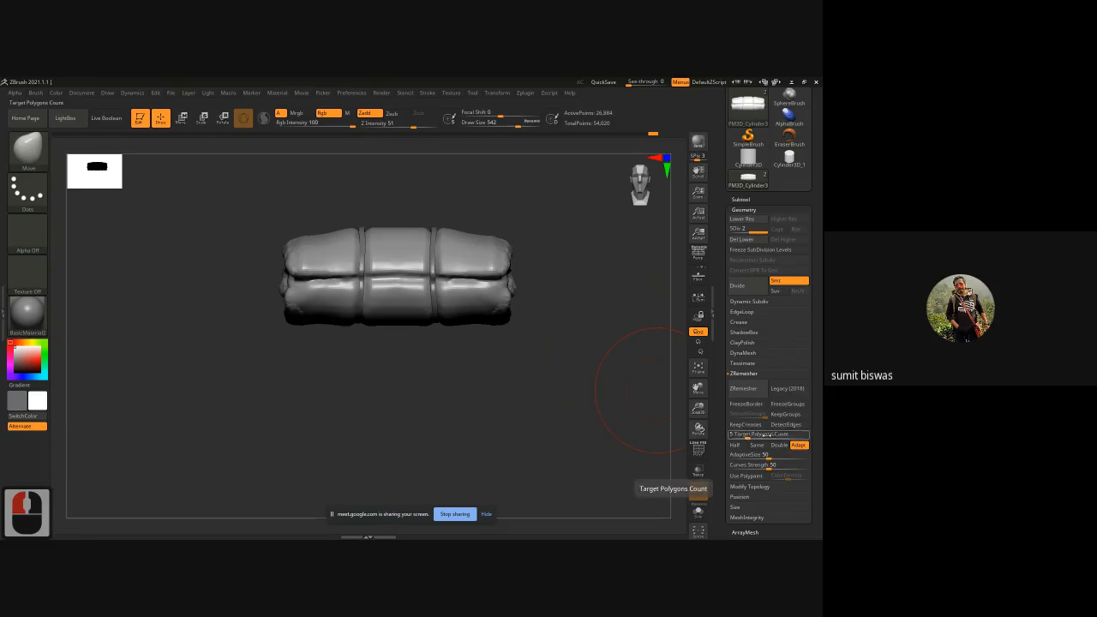
pyautogui.click(761, 434)
pyautogui.write('10')
pyautogui.press('Return')
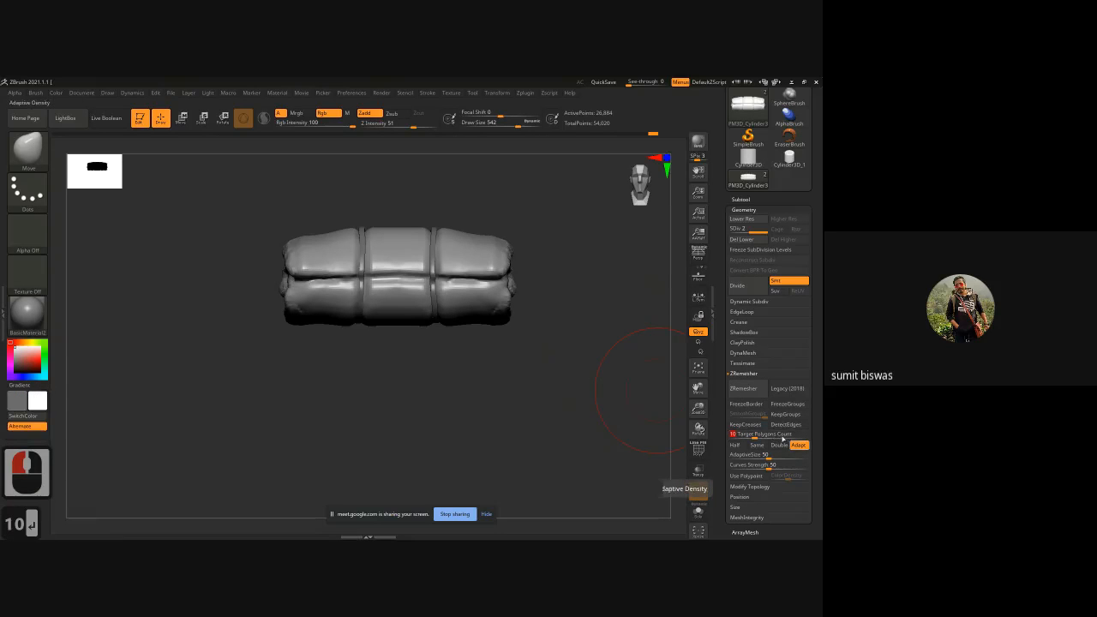
pyautogui.click(743, 388)
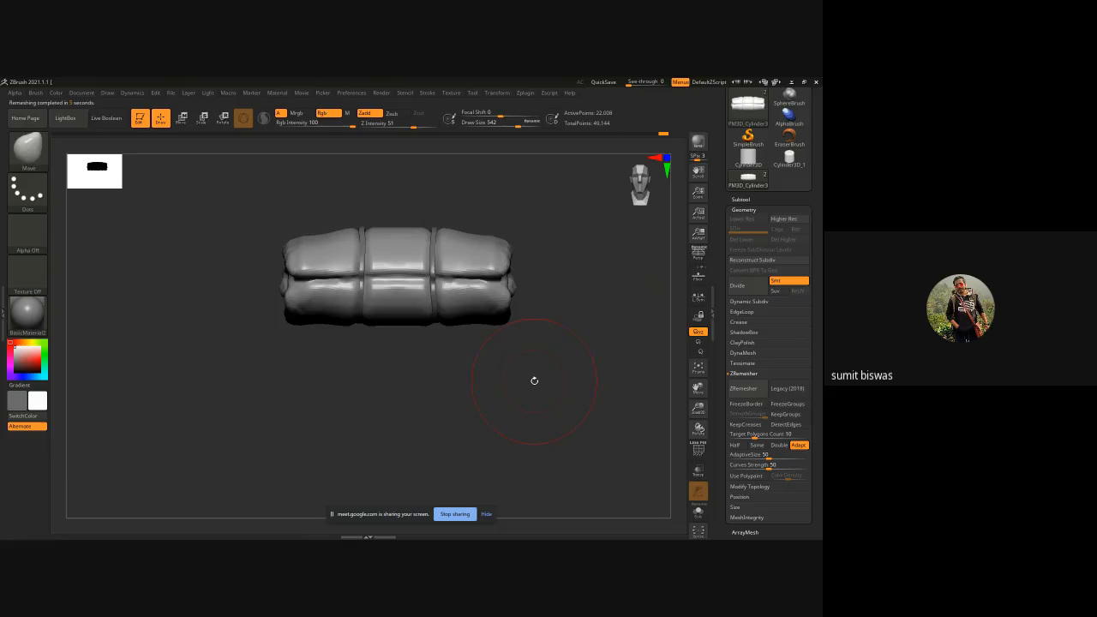
# Mask the upper half of the remeshed roll above the seam with a lasso mask.
pyautogui.hotkey('shift', 'f')
pyautogui.moveTo(437, 394)
pyautogui.keyDown('shift'); pyautogui.mouseDown()
pyautogui.moveTo(502, 379)
pyautogui.moveTo(520, 362)
pyautogui.mouseUp(); pyautogui.keyUp('shift')
pyautogui.press('f')
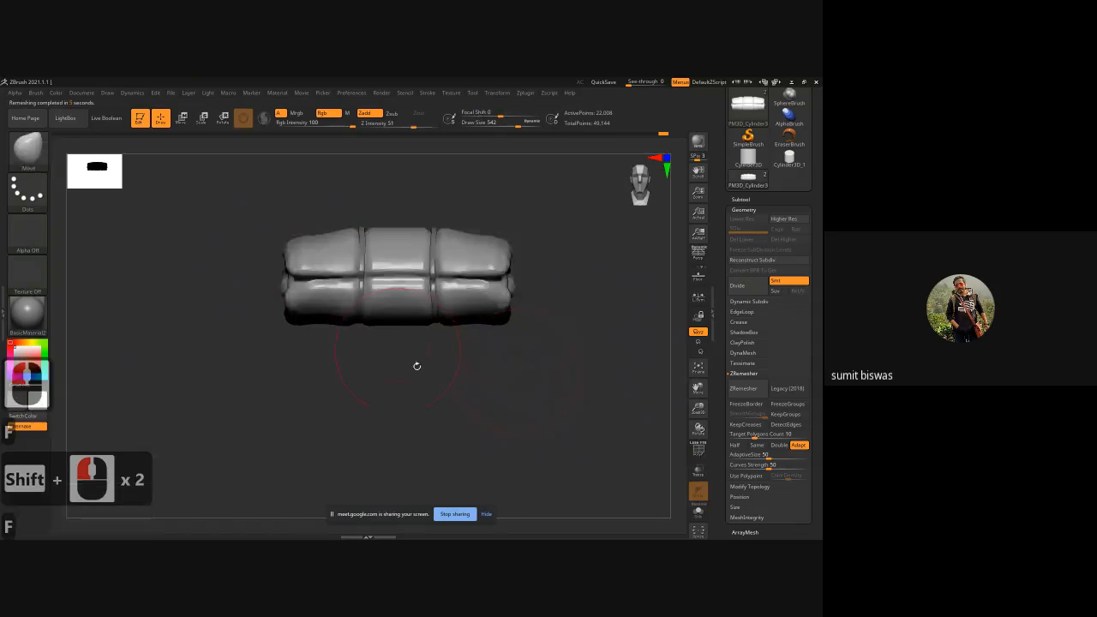
pyautogui.keyDown('shift'); pyautogui.moveTo(417, 365); pyautogui.dragTo(466, 333); pyautogui.keyUp('shift')
pyautogui.keyDown('shift'); pyautogui.moveTo(538, 369); pyautogui.dragTo(401, 335); pyautogui.keyUp('shift')
pyautogui.moveTo(401, 335); pyautogui.dragTo(404, 335, button='right')
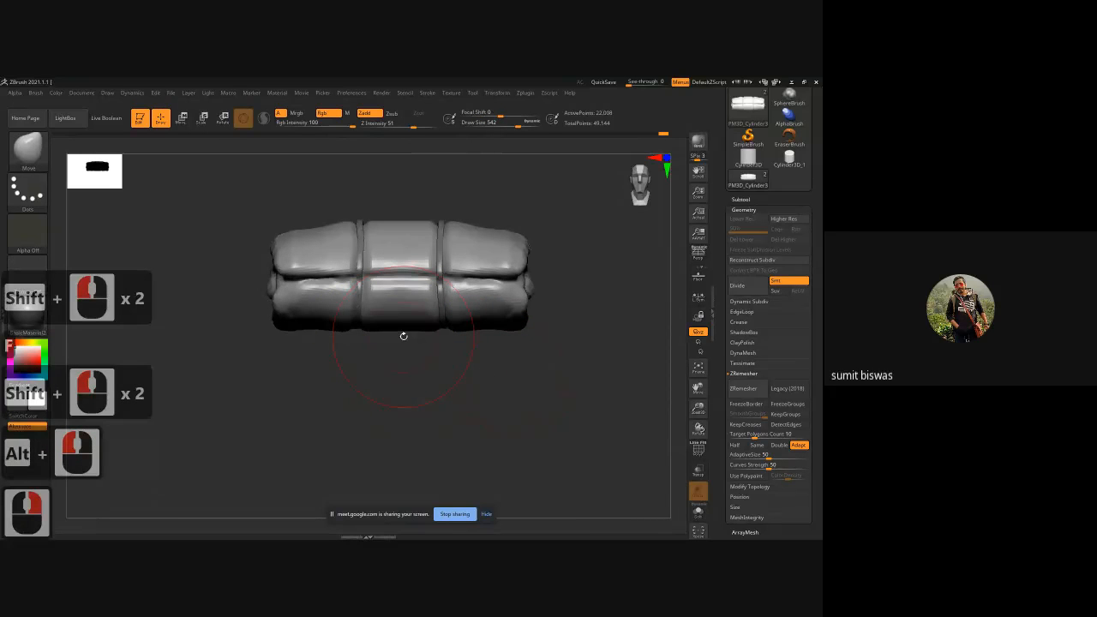
pyautogui.keyDown('alt'); pyautogui.moveTo(414, 393); pyautogui.dragTo(389, 399); pyautogui.keyUp('alt')
pyautogui.moveTo(270, 189)
pyautogui.keyDown('ctrl'); pyautogui.mouseDown()
pyautogui.moveTo(185, 239)
pyautogui.moveTo(276, 287)
pyautogui.moveTo(326, 288)
pyautogui.moveTo(399, 276)
pyautogui.moveTo(449, 187)
pyautogui.mouseUp(); pyautogui.keyUp('ctrl')
pyautogui.moveTo(533, 311)
pyautogui.keyDown('alt'); pyautogui.mouseDown()
pyautogui.moveTo(588, 362)
pyautogui.moveTo(527, 360)
pyautogui.moveTo(552, 353)
pyautogui.mouseUp(); pyautogui.keyUp('alt')
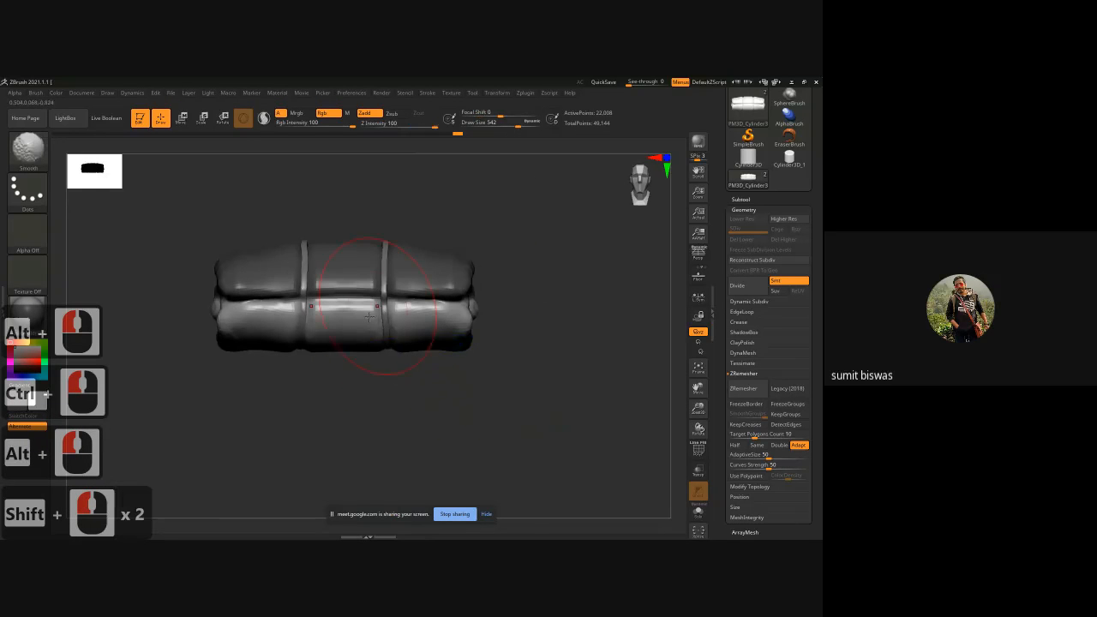
pyautogui.press('ctrl')
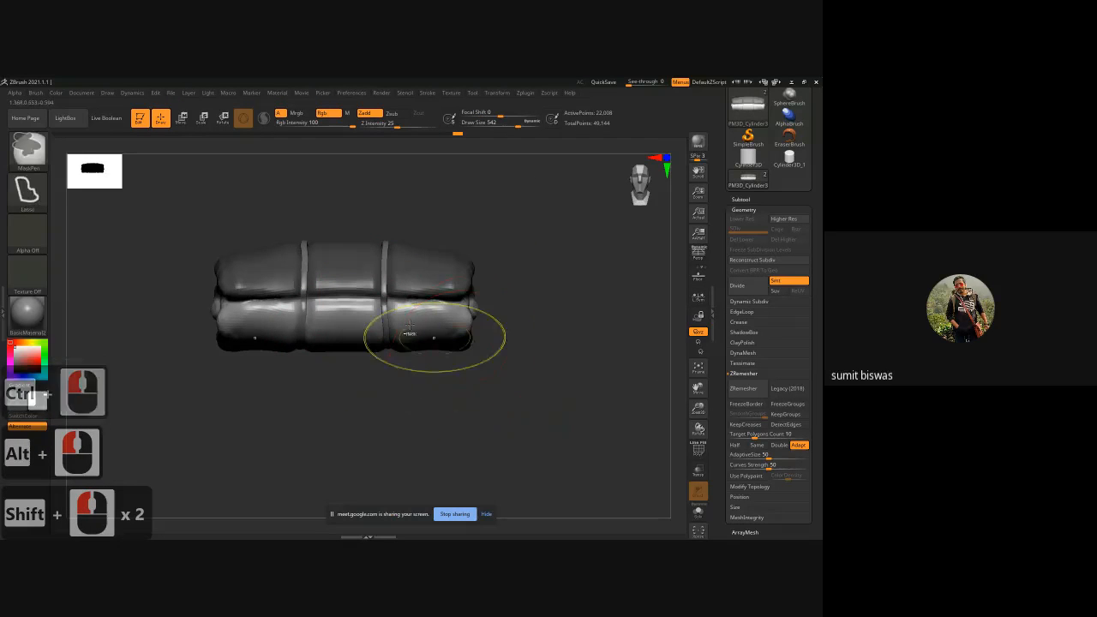
pyautogui.keyDown('ctrl'); pyautogui.moveTo(409, 326); pyautogui.dragTo(371, 358, button='right'); pyautogui.keyUp('ctrl')
# Choose the Standard brush and set its stroke to DragRect.
pyautogui.click(36, 160)
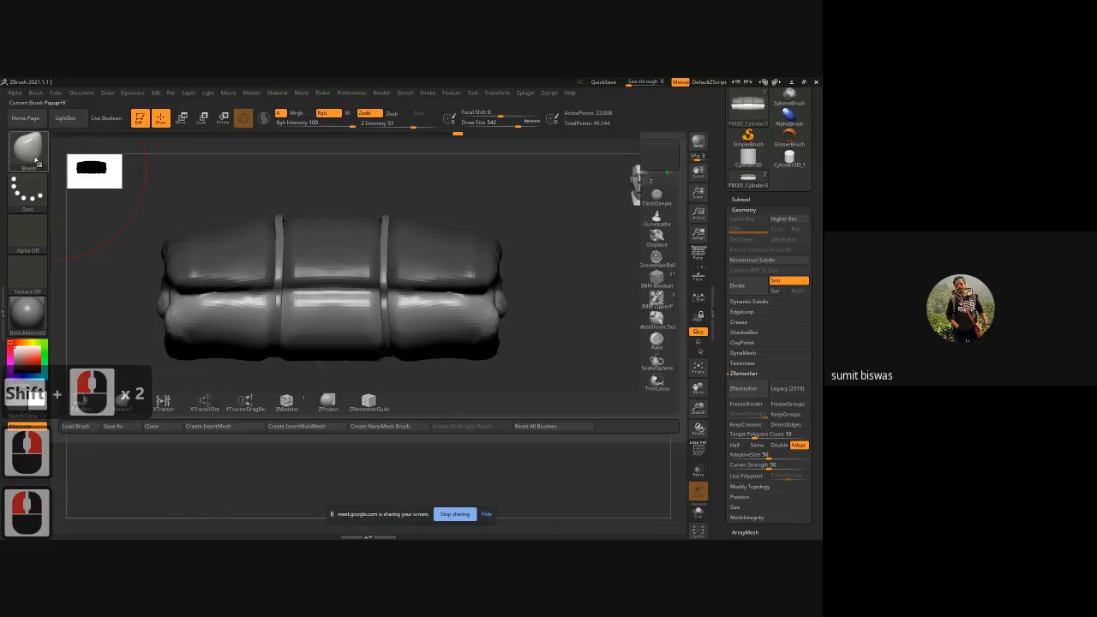
pyautogui.click(450, 158)
pyautogui.click(36, 197)
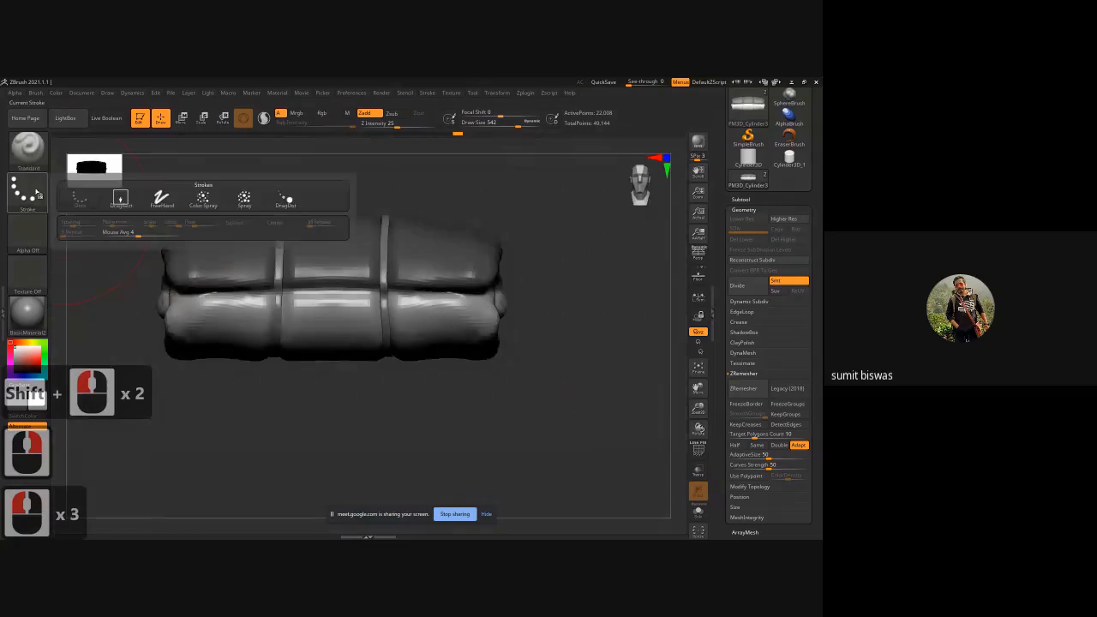
pyautogui.click(120, 198)
# Start importing an alpha image and browse to the Online class folder on the TimePass (D:) drive.
pyautogui.click(28, 233)
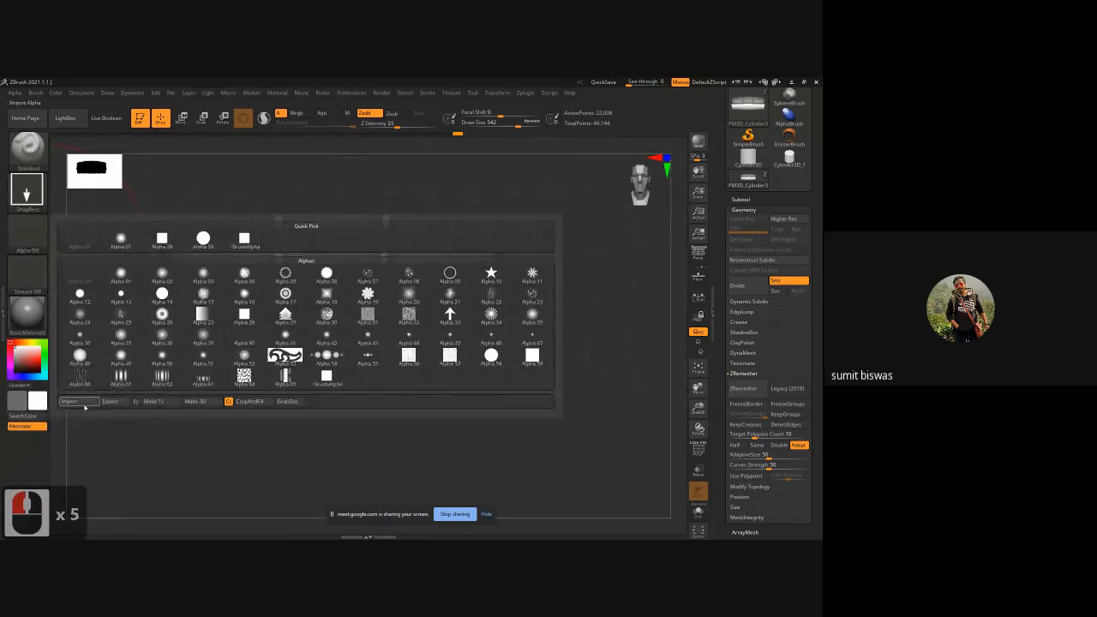
pyautogui.moveTo(122, 383)
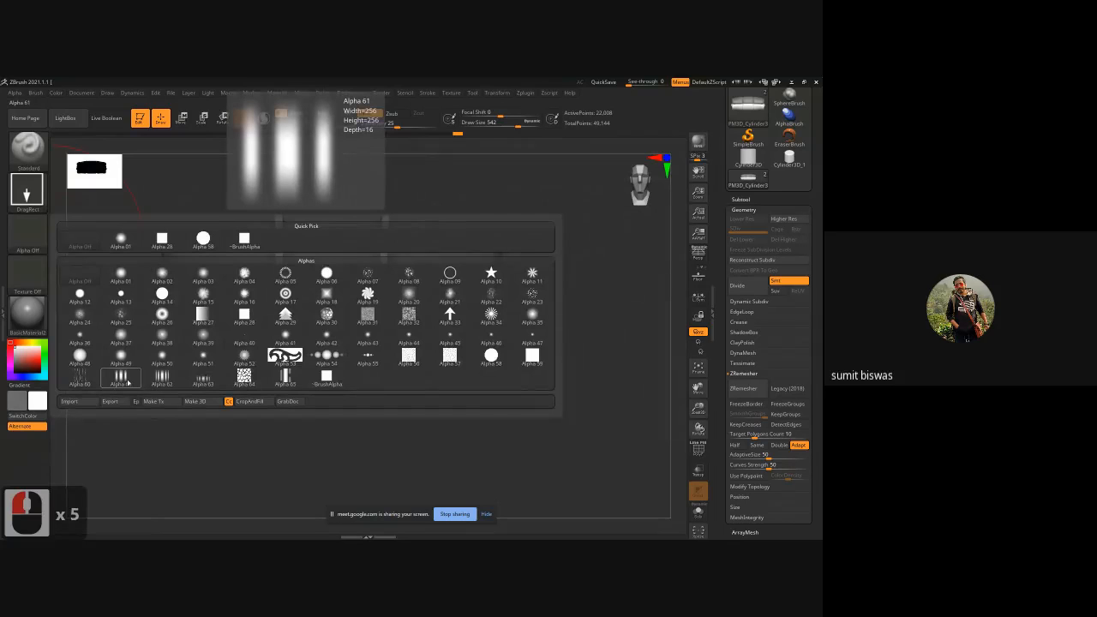
pyautogui.click(69, 401)
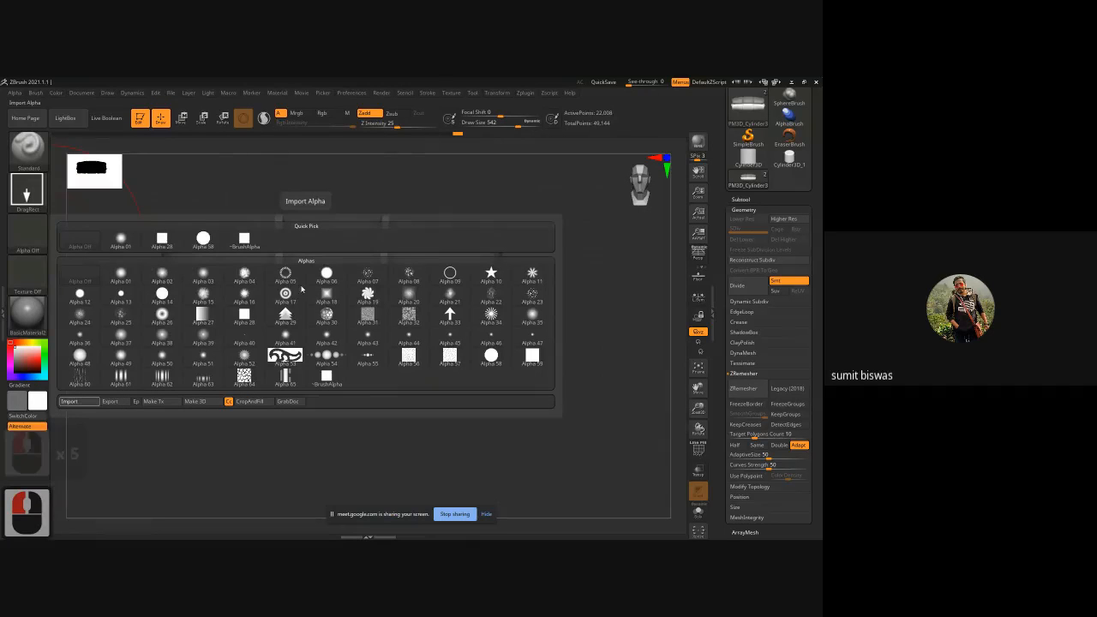
pyautogui.click(35, 202)
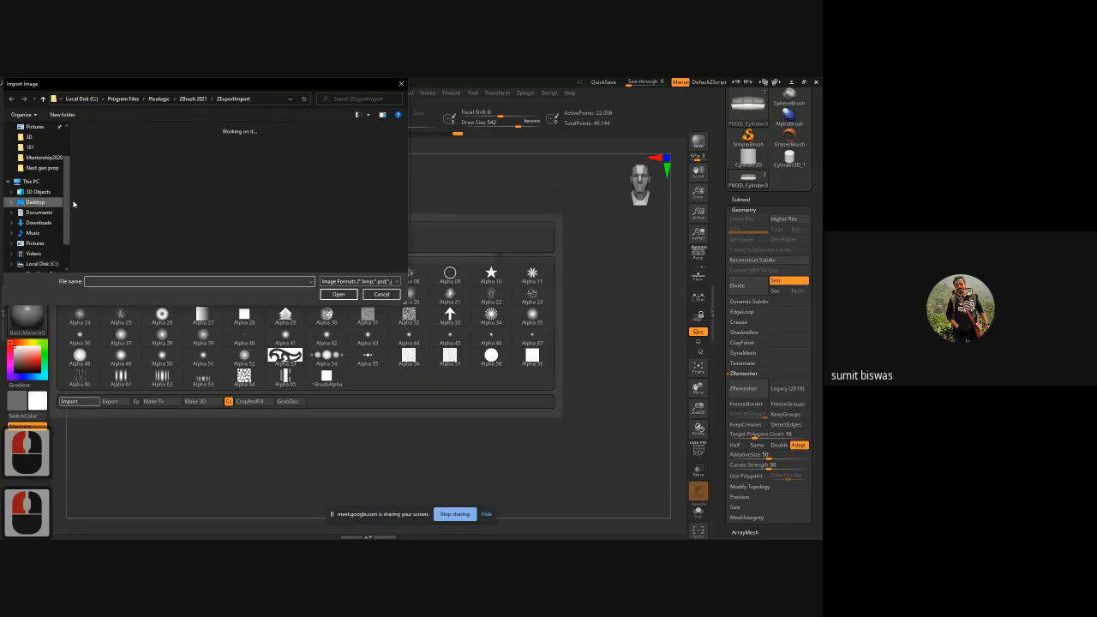
pyautogui.scroll(-1, 309, 254)
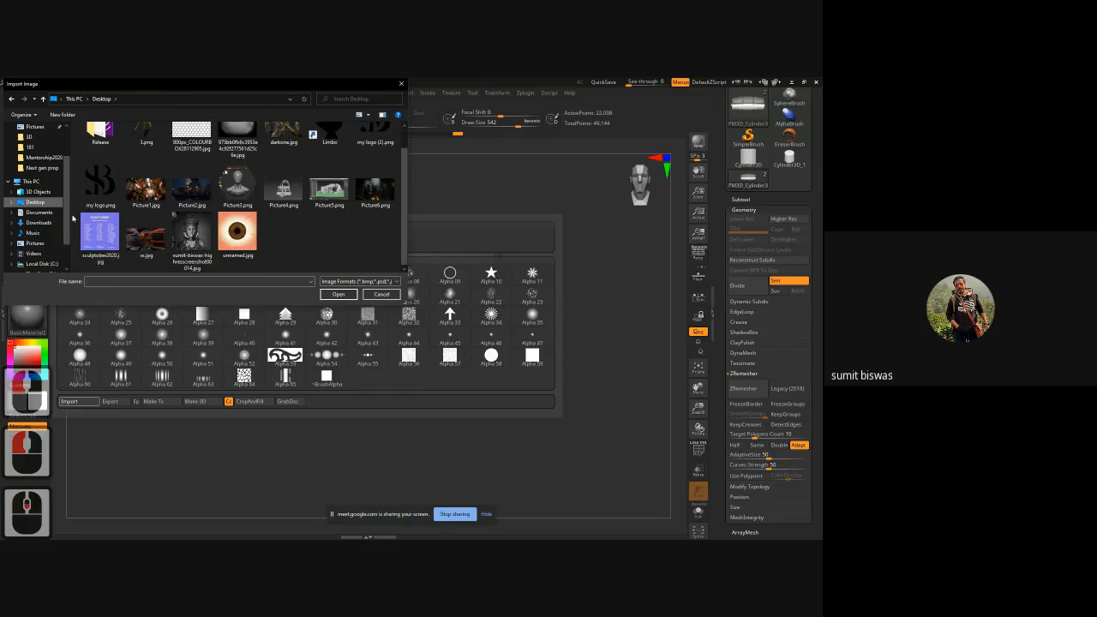
pyautogui.scroll(-1, 50, 266)
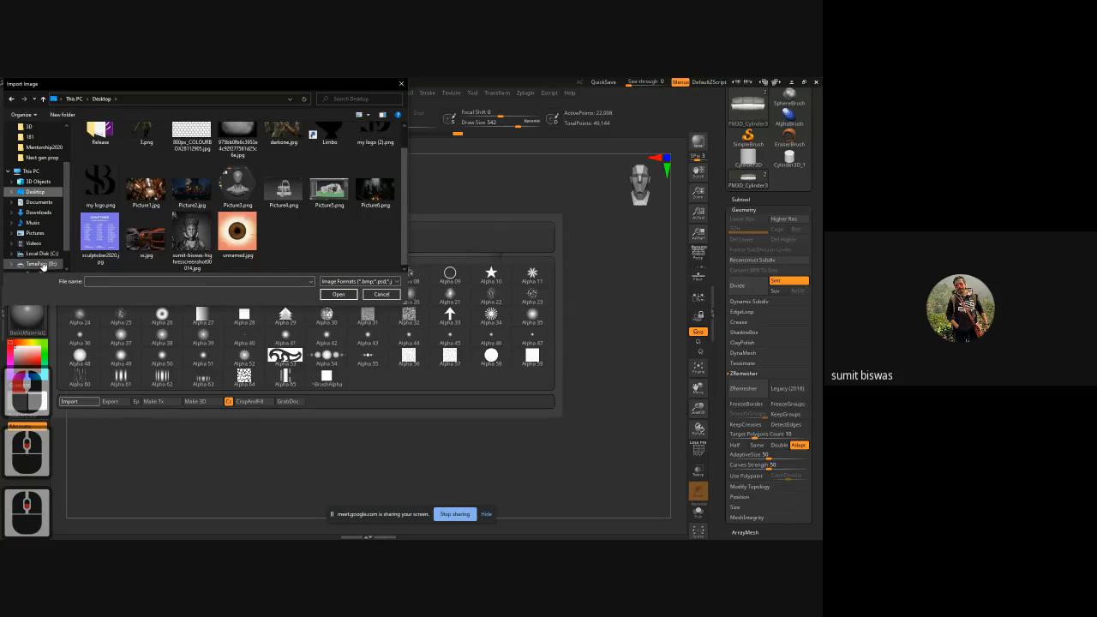
pyautogui.click(41, 263)
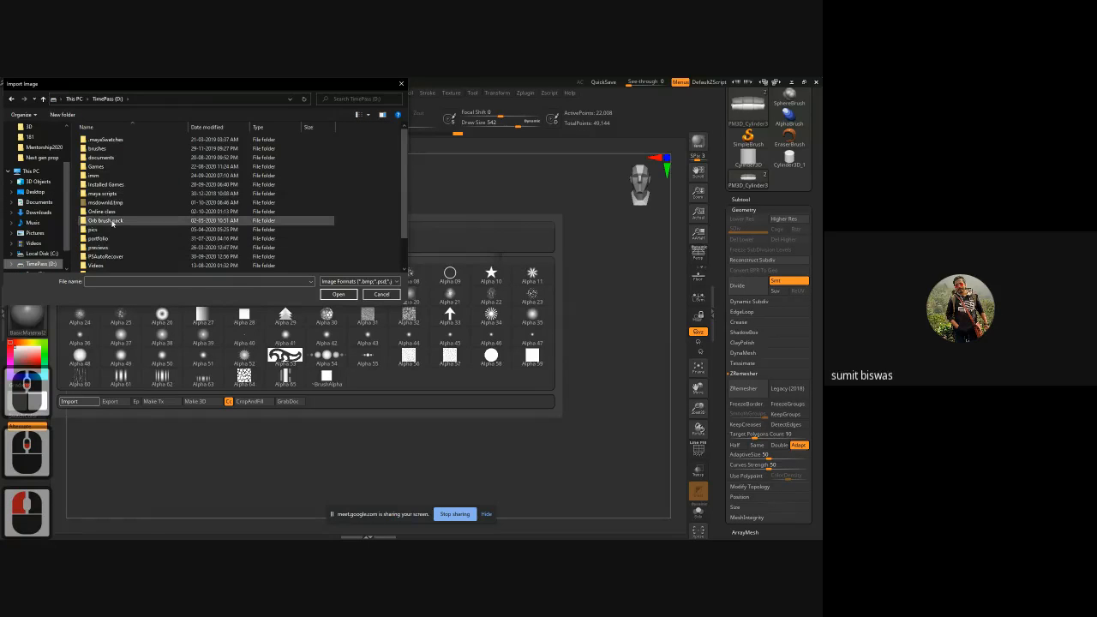
pyautogui.doubleClick(101, 214)
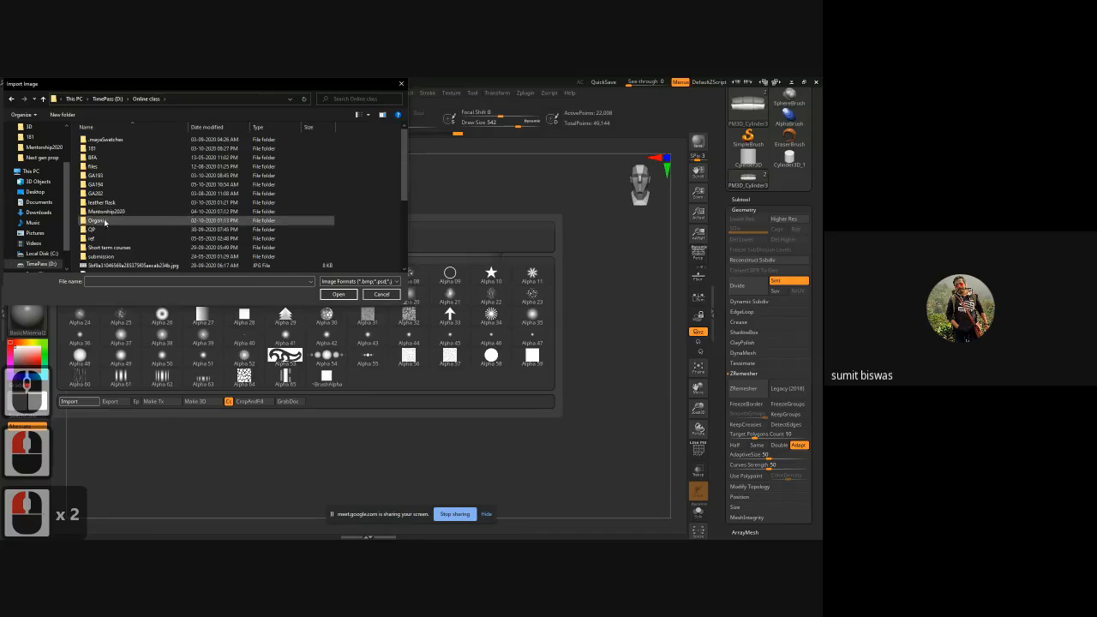
pyautogui.doubleClick(206, 221)
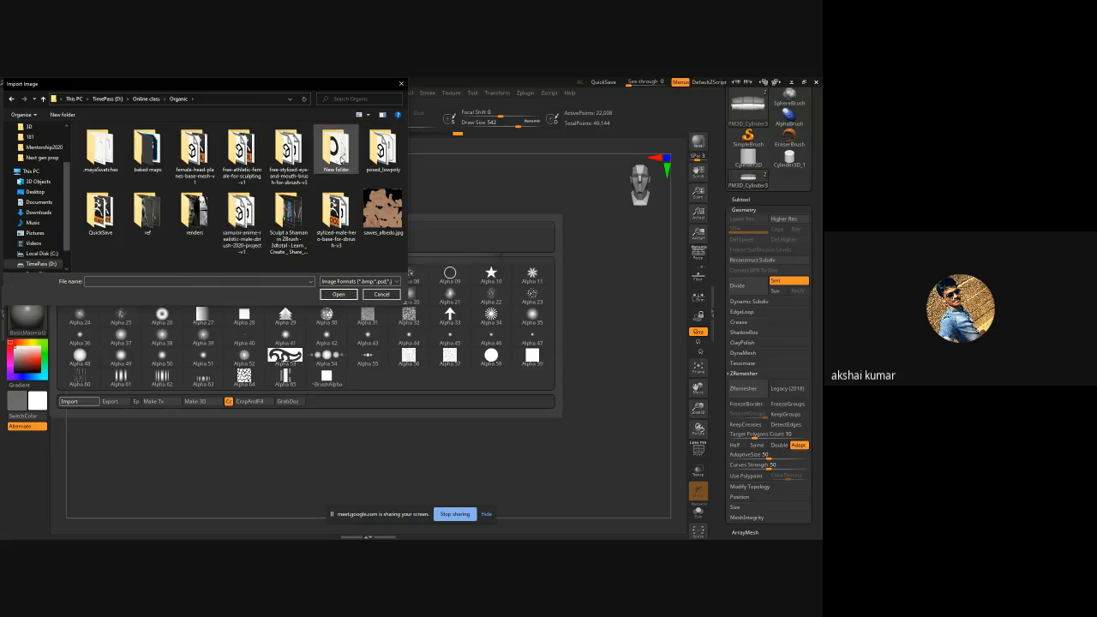
pyautogui.hotkey('alt', 'Left')
pyautogui.scroll(-3, 220, 228)
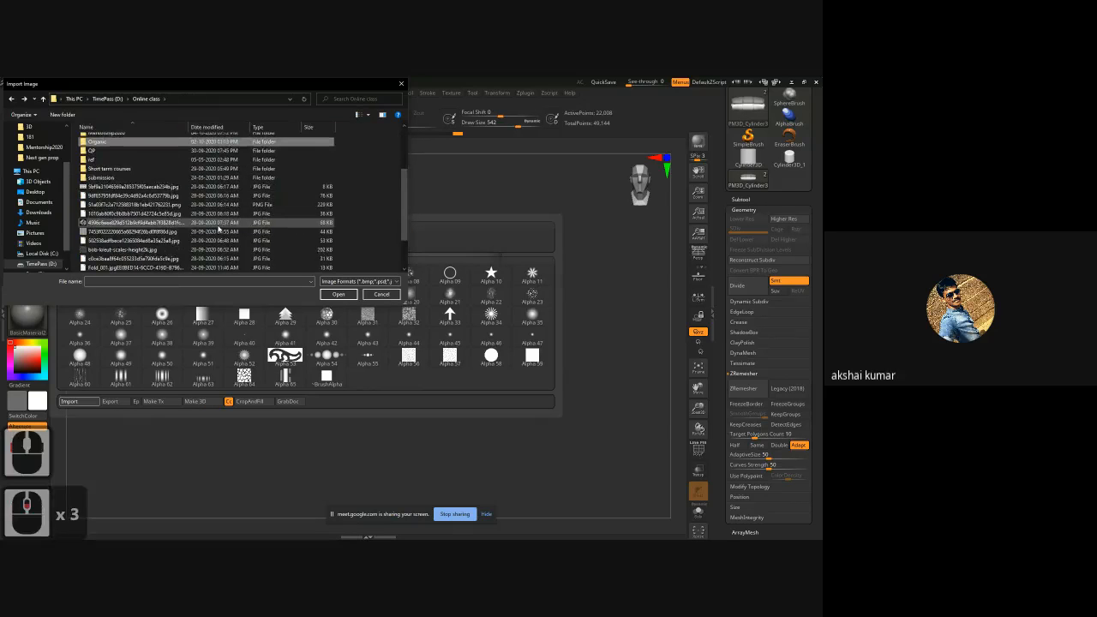
pyautogui.scroll(-2, 220, 228)
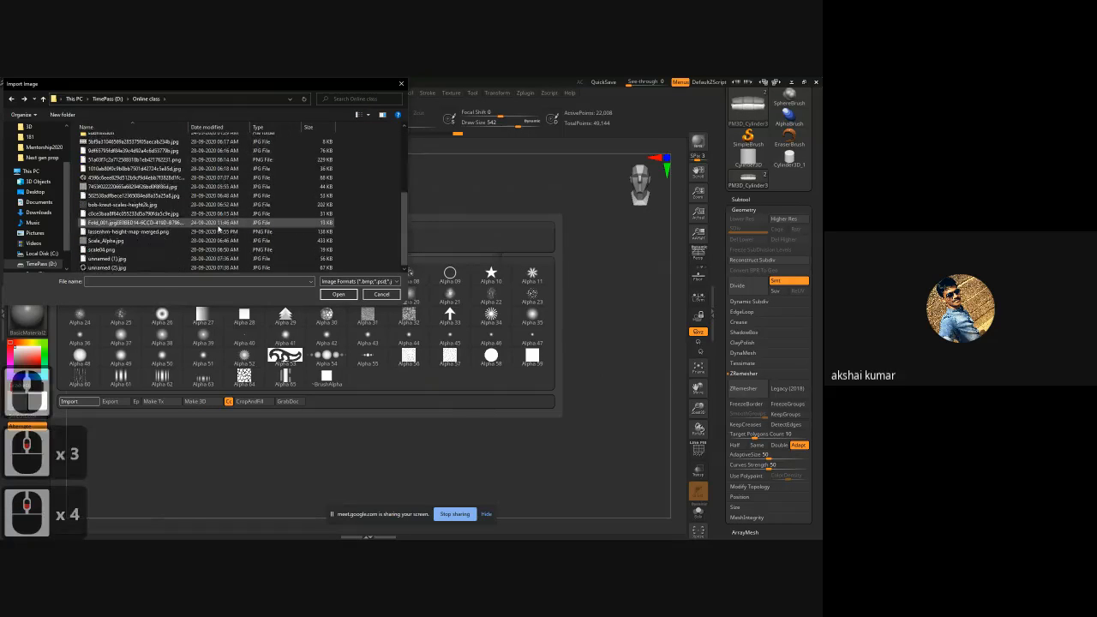
# Enlarge the file dialog and its thumbnails, and examine the Online class folder's images for a suitable alpha.
pyautogui.click(94, 259)
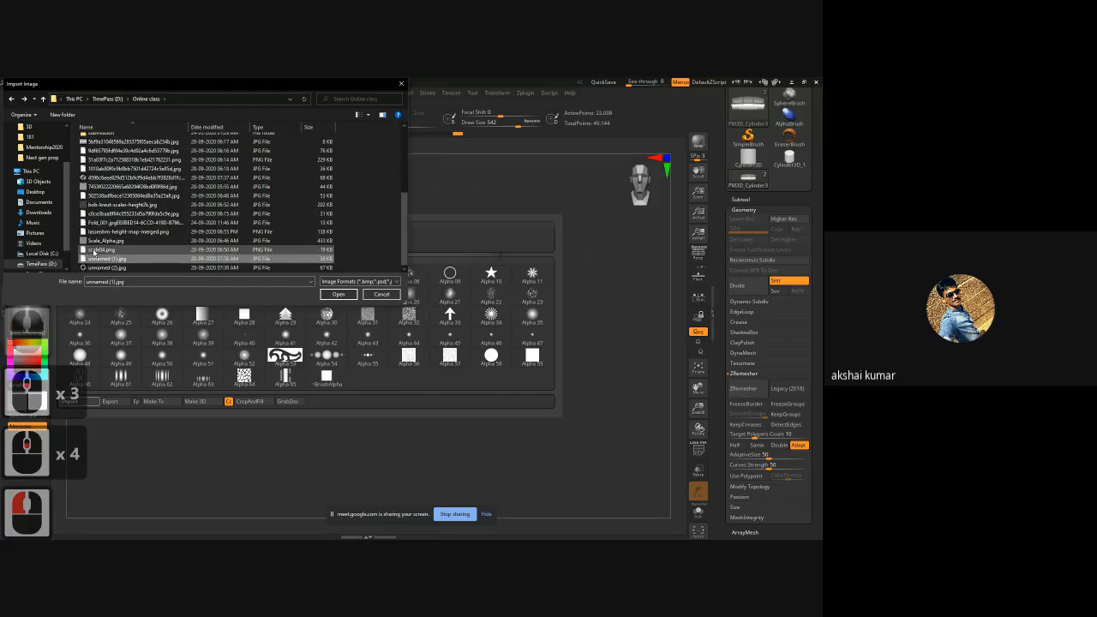
pyautogui.moveTo(405, 303); pyautogui.dragTo(549, 456)
pyautogui.keyDown('ctrl'); pyautogui.scroll(2, 380, 358); pyautogui.keyUp('ctrl')
pyautogui.keyDown('ctrl'); pyautogui.scroll(17, 381, 357); pyautogui.keyUp('ctrl')
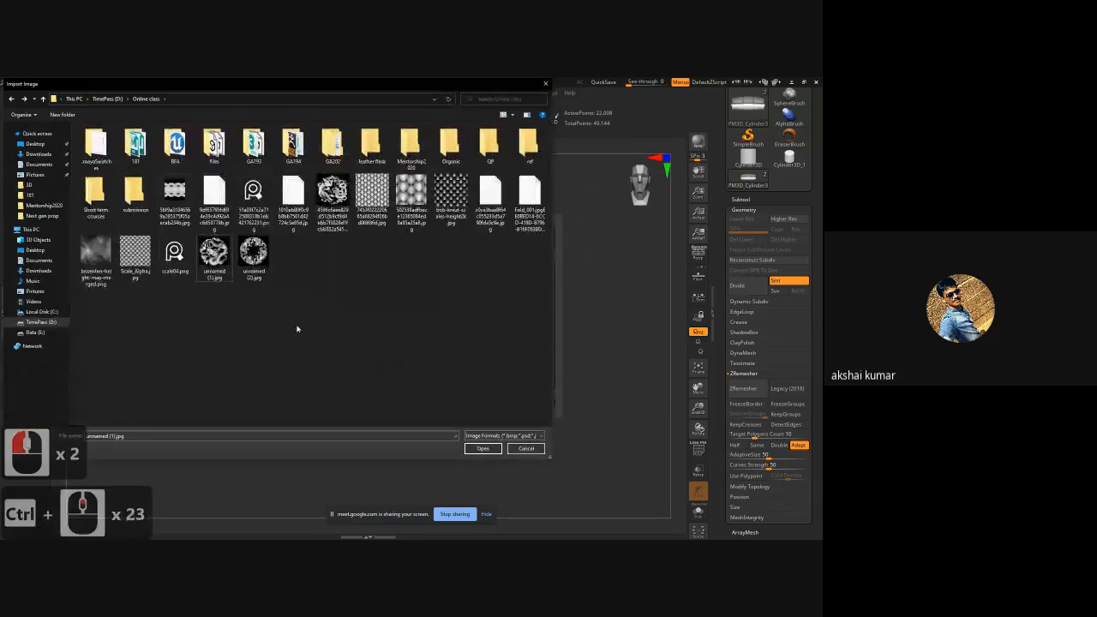
pyautogui.keyDown('ctrl'); pyautogui.scroll(1, 274, 323); pyautogui.keyUp('ctrl')
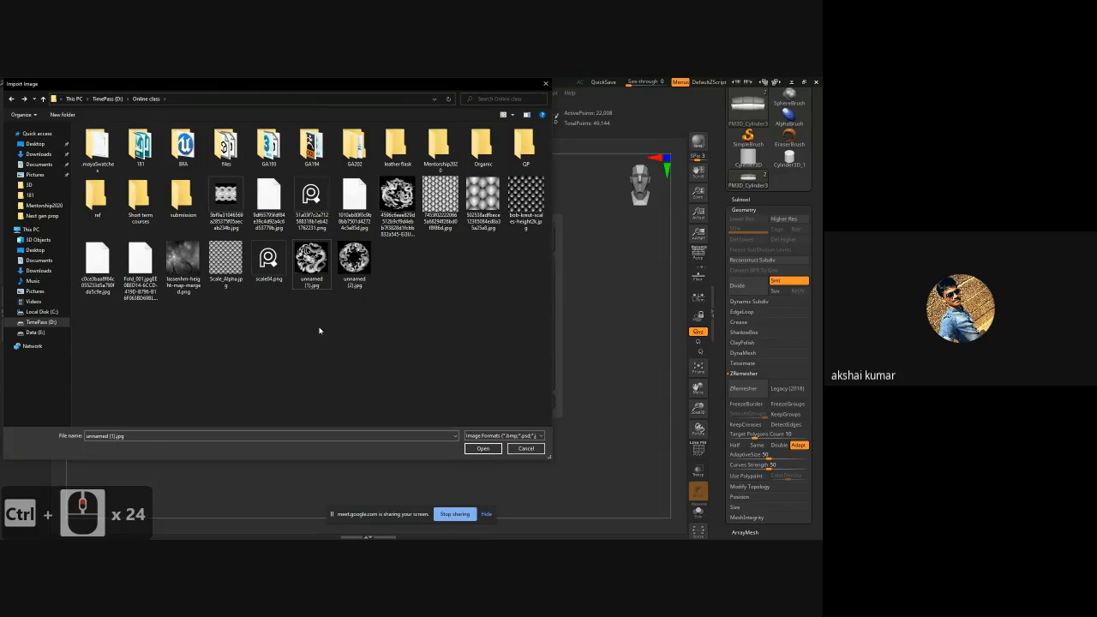
pyautogui.click(2, 308)
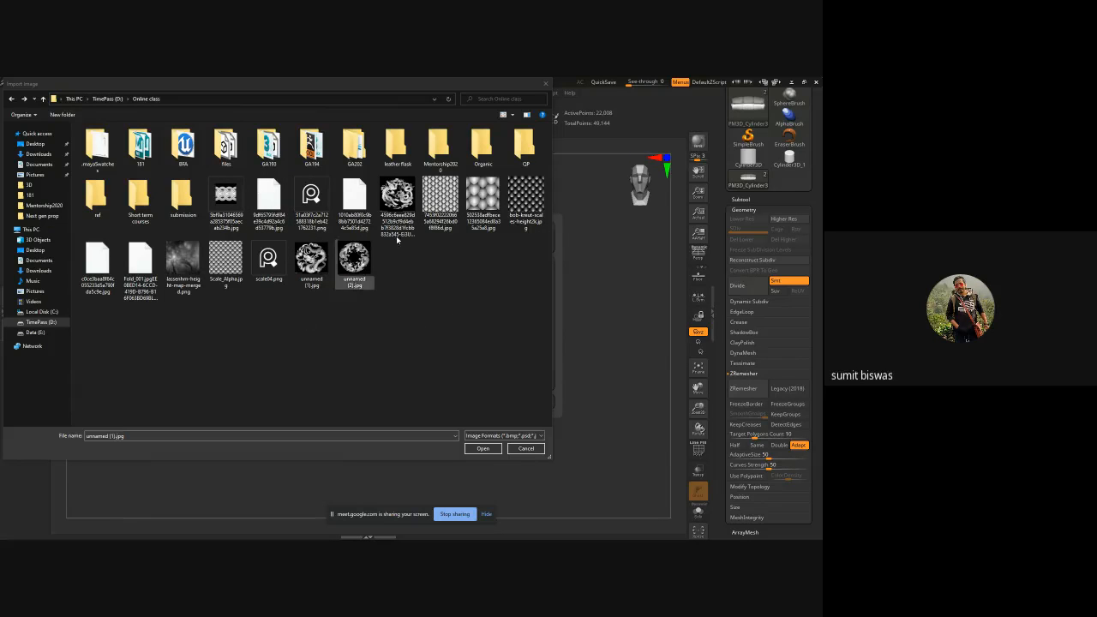
pyautogui.click(481, 188)
pyautogui.doubleClick(482, 188)
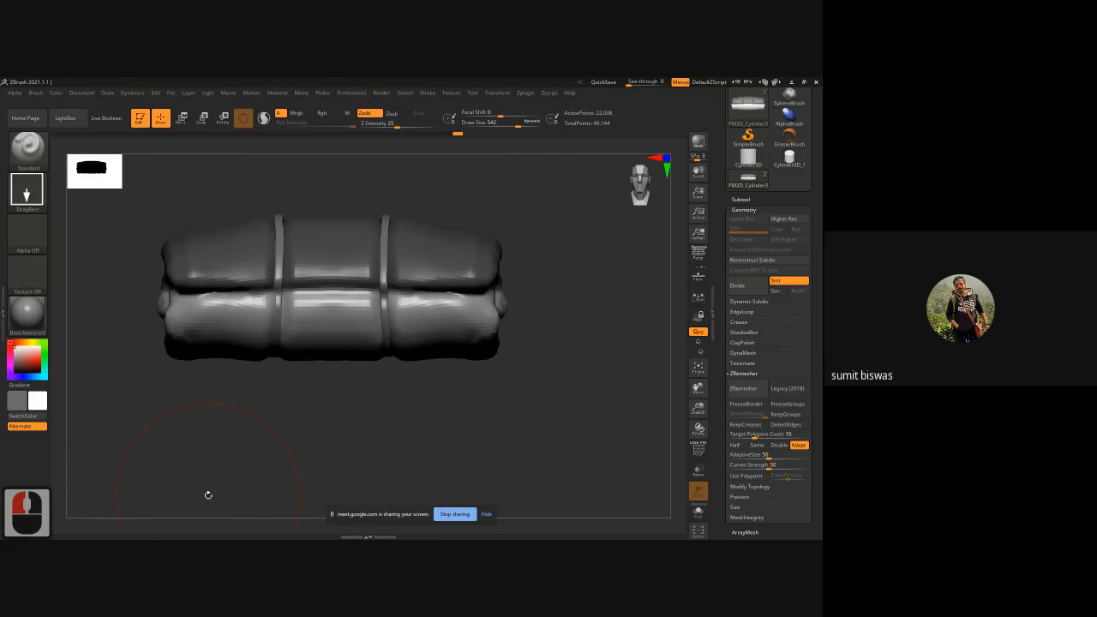
# Switch to the web browser and search Google Images for "cloth alpha".
pyautogui.click(161, 526)
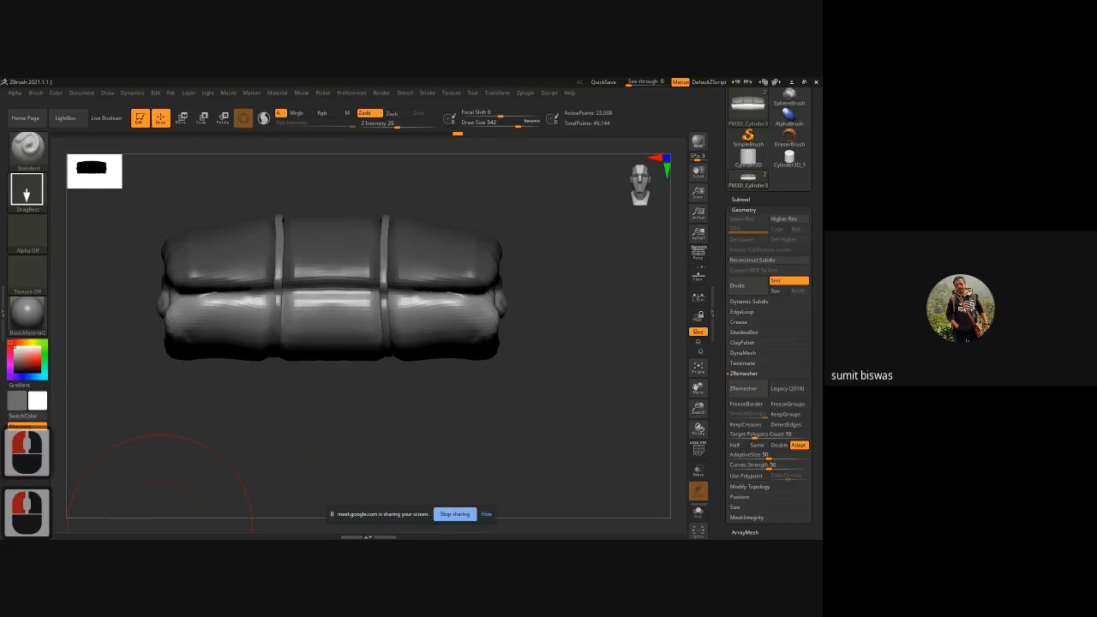
pyautogui.click(161, 526)
pyautogui.write('cloth')
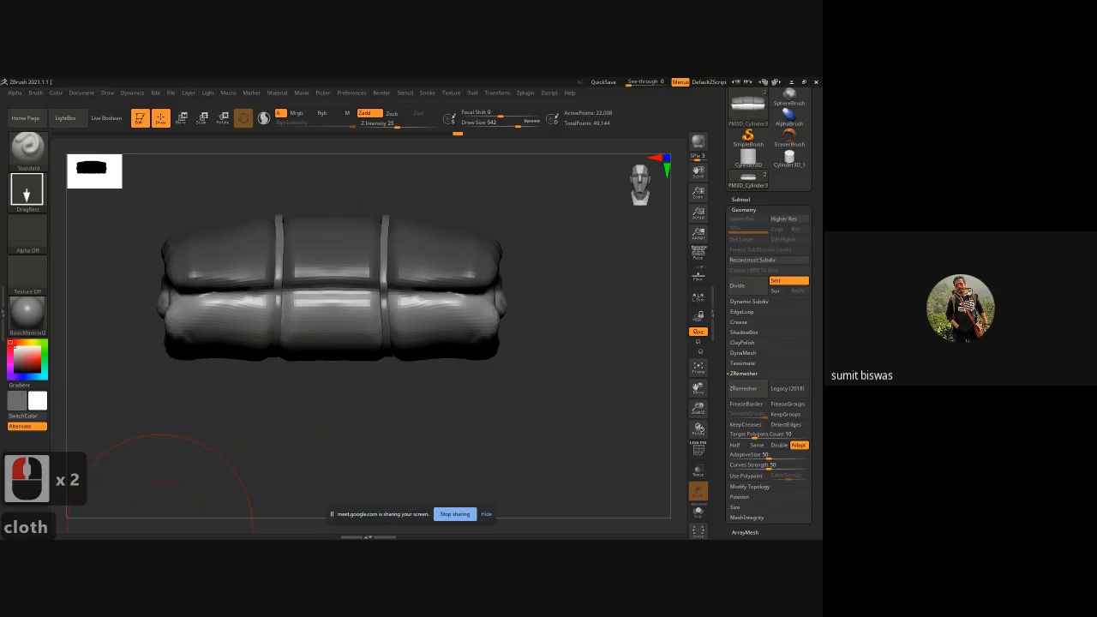
pyautogui.write('alpha')
pyautogui.press('Return')
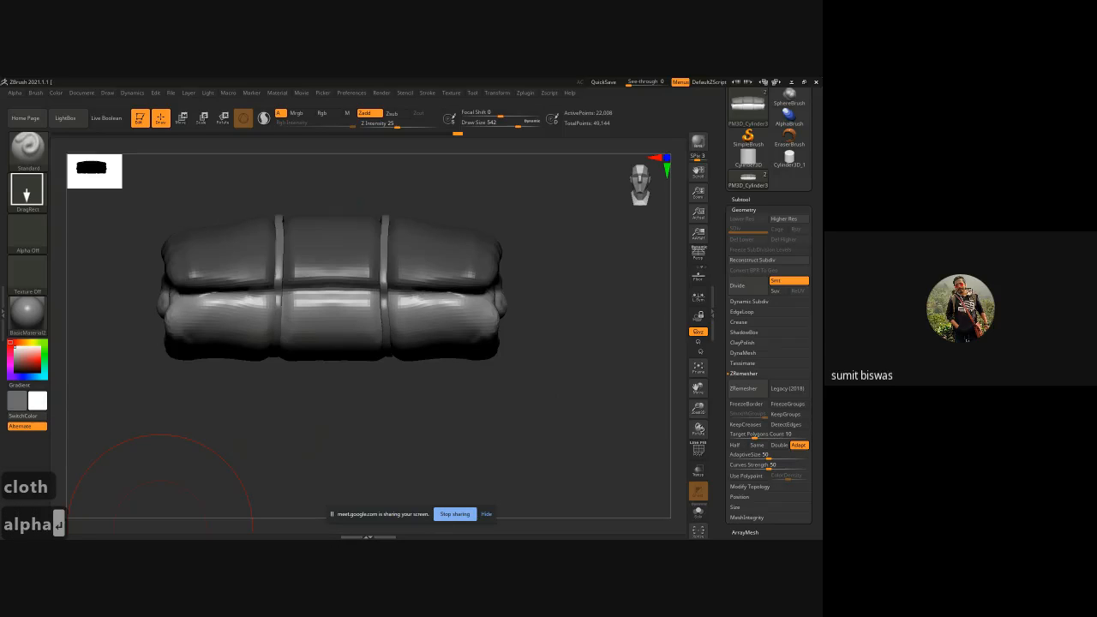
pyautogui.click(160, 526)
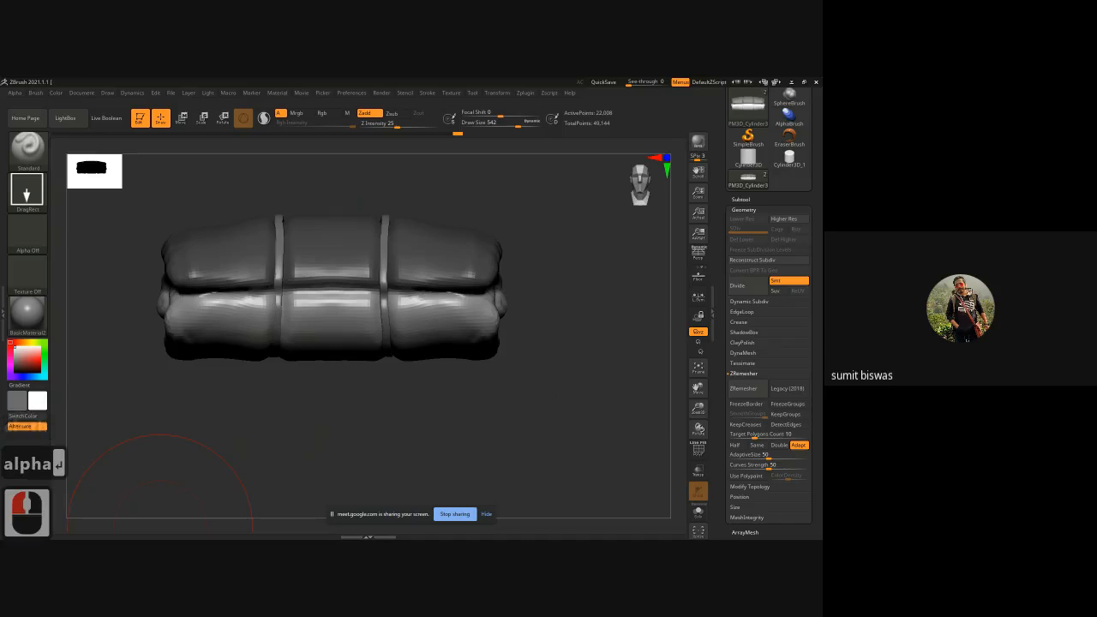
pyautogui.moveTo(388, 118); pyautogui.dragTo(390, 80)
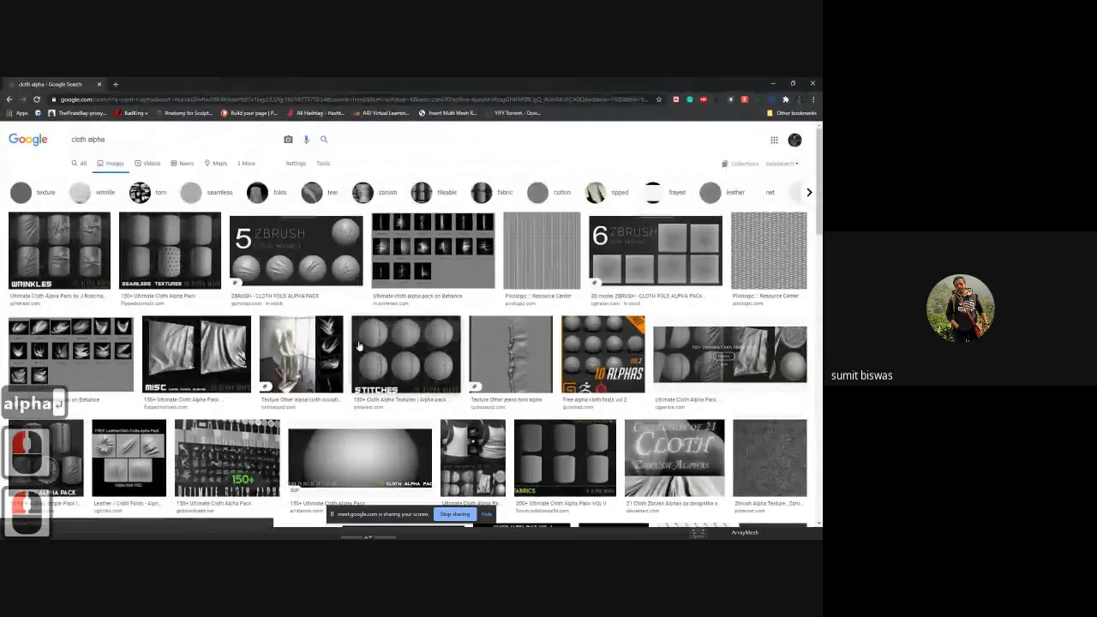
# Look through the cloth alpha image results and open the preview of "Texture Other alpha folds free".
pyautogui.scroll(-2, 455, 357)
pyautogui.scroll(-7, 455, 357)
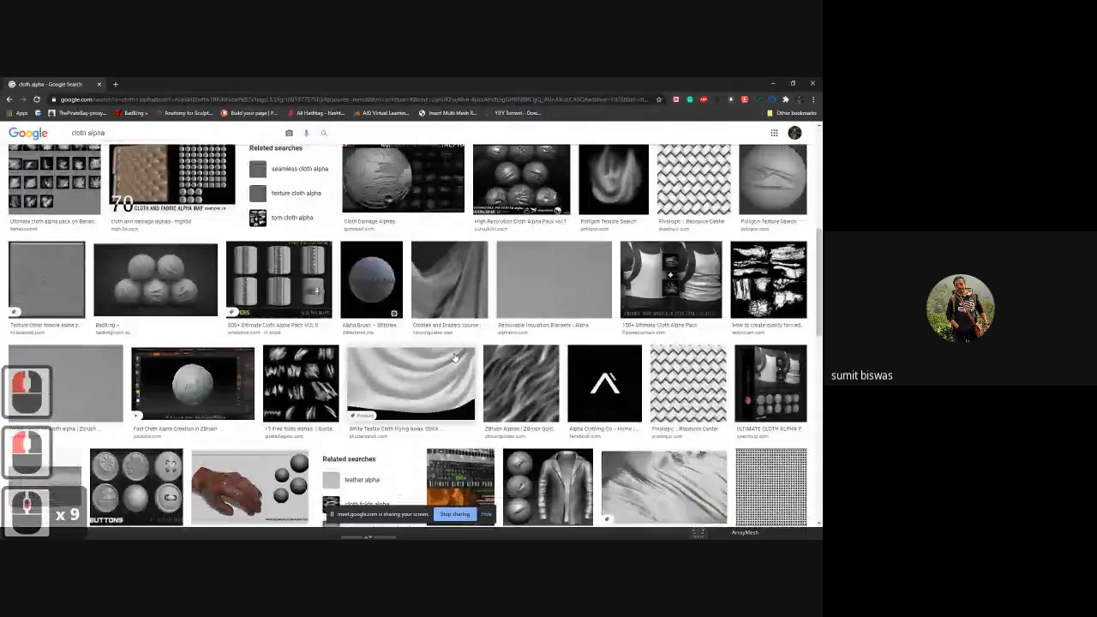
pyautogui.scroll(-7, 455, 357)
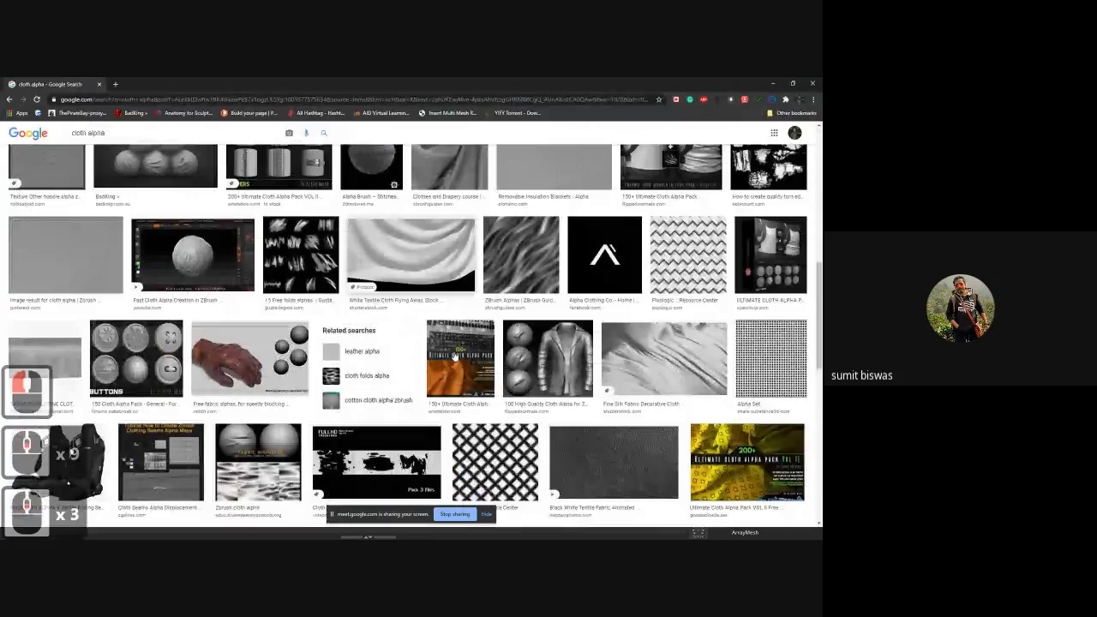
pyautogui.scroll(-7, 455, 357)
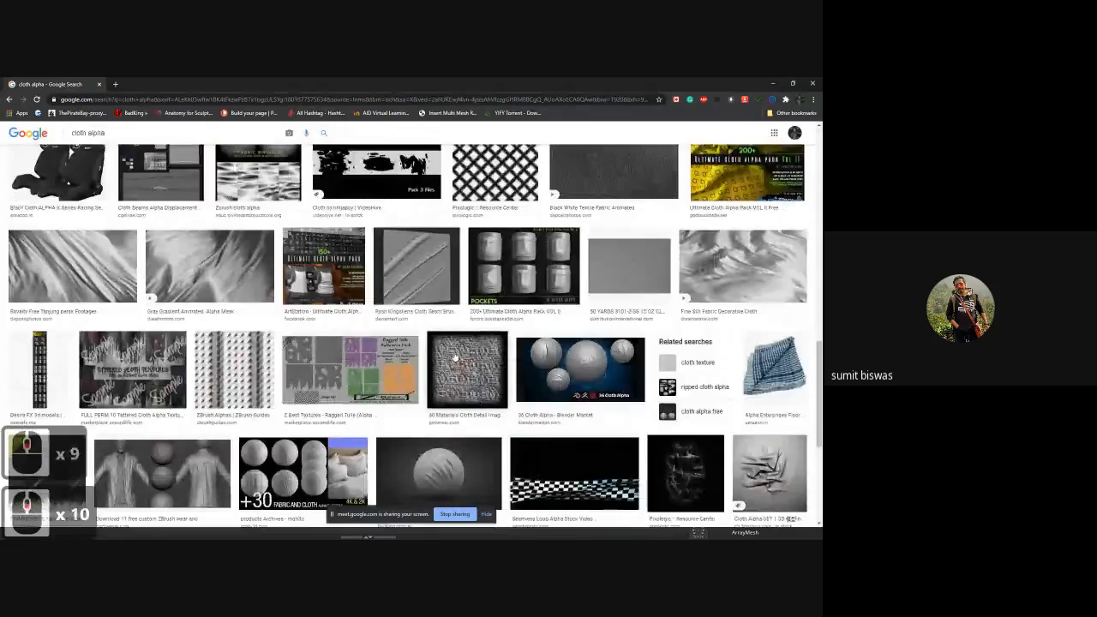
pyautogui.scroll(1, 430, 367)
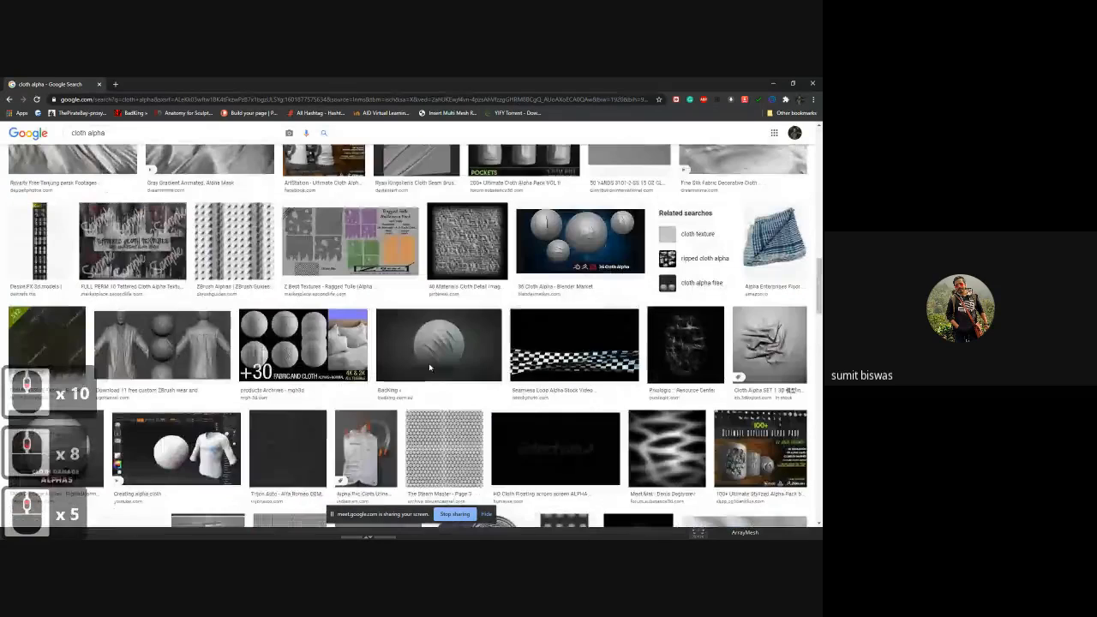
pyautogui.click(677, 454)
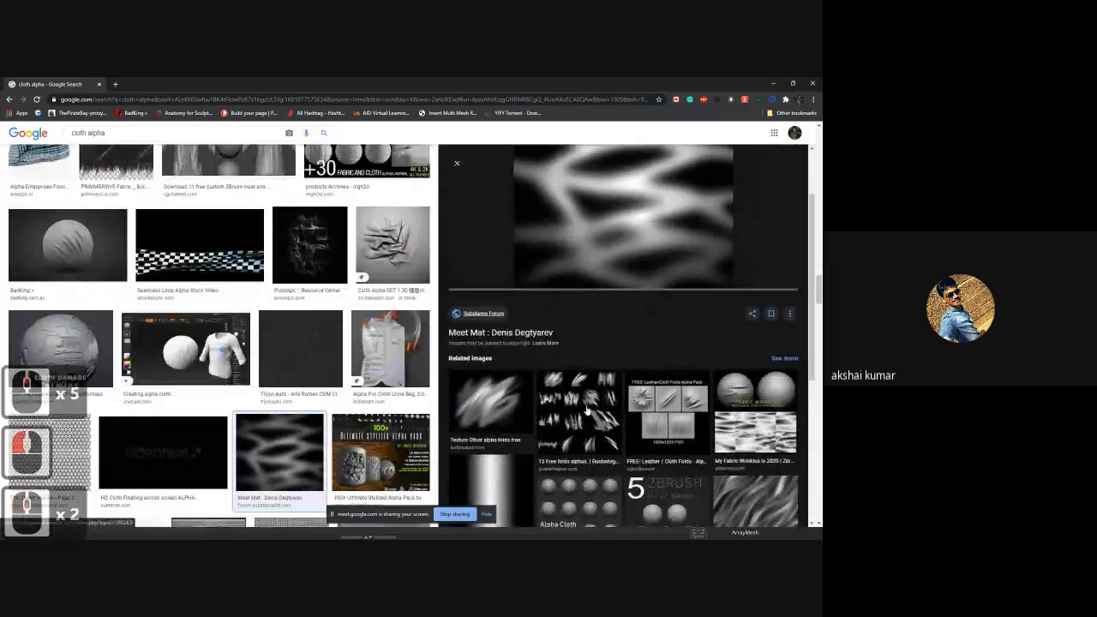
pyautogui.click(501, 405)
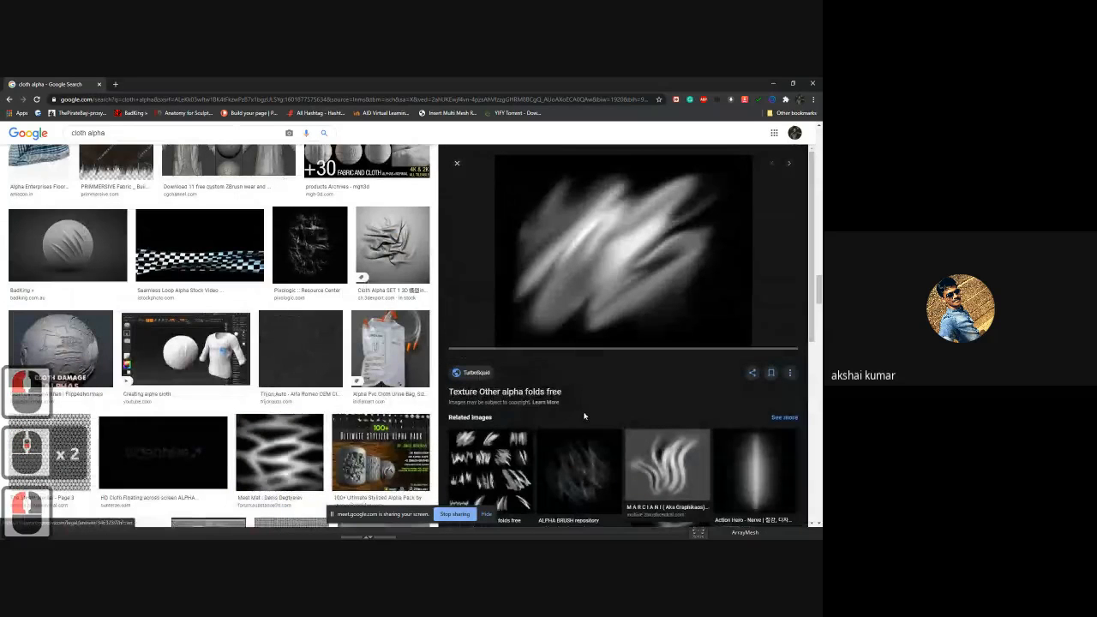
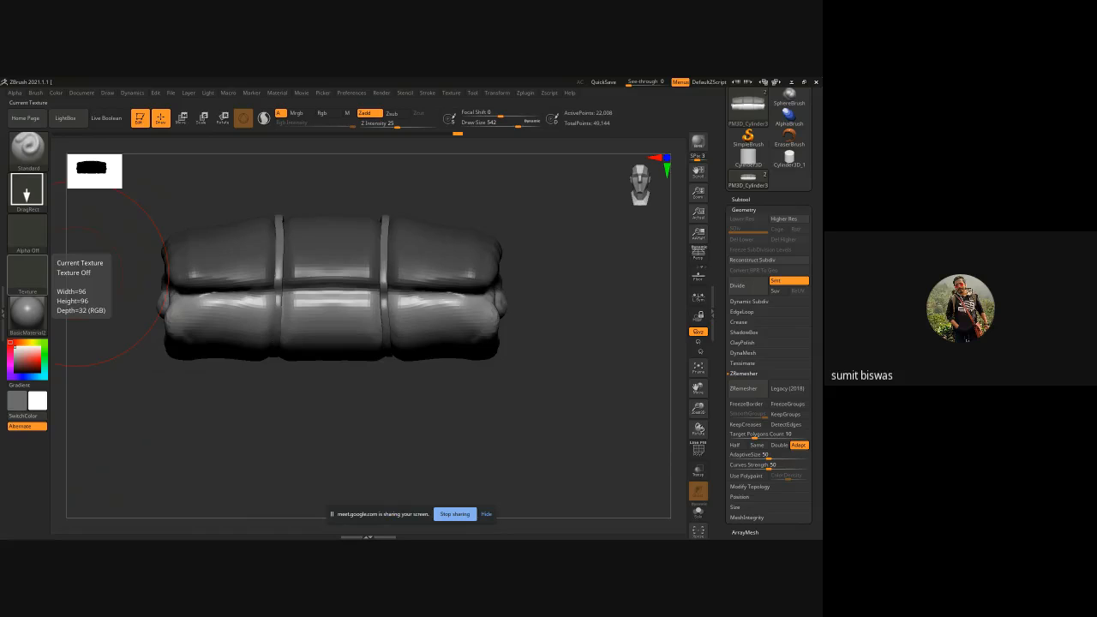
pyautogui.click(30, 274)
pyautogui.click(214, 413)
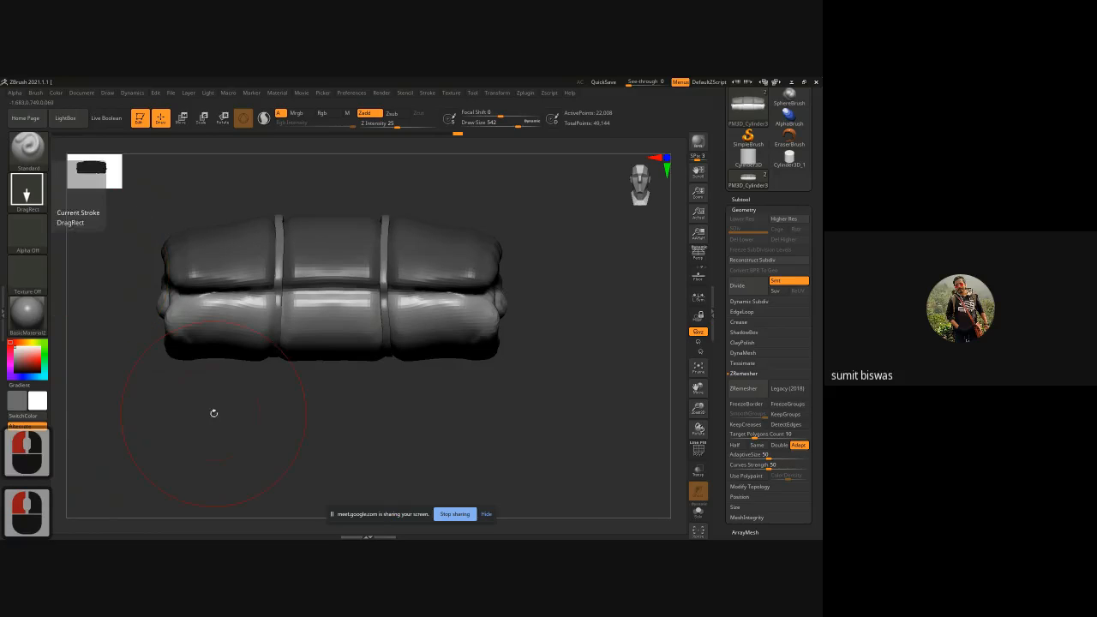
pyautogui.hotkey('alt', 'Tab')
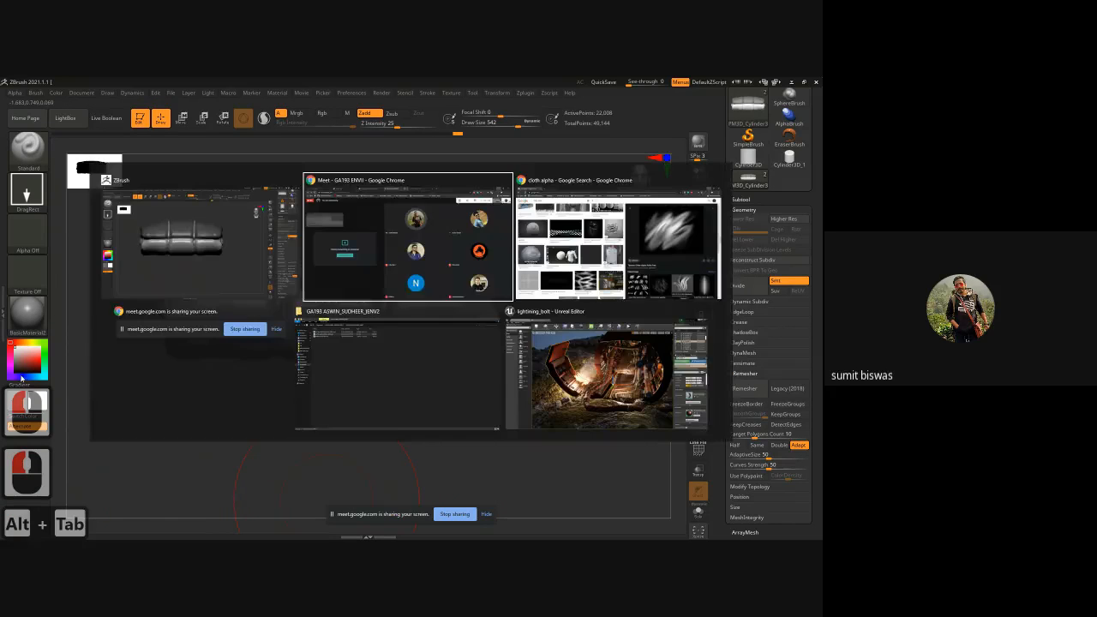
pyautogui.keyDown('alt'); pyautogui.click(409, 244); pyautogui.keyUp('alt')
pyautogui.click(327, 500)
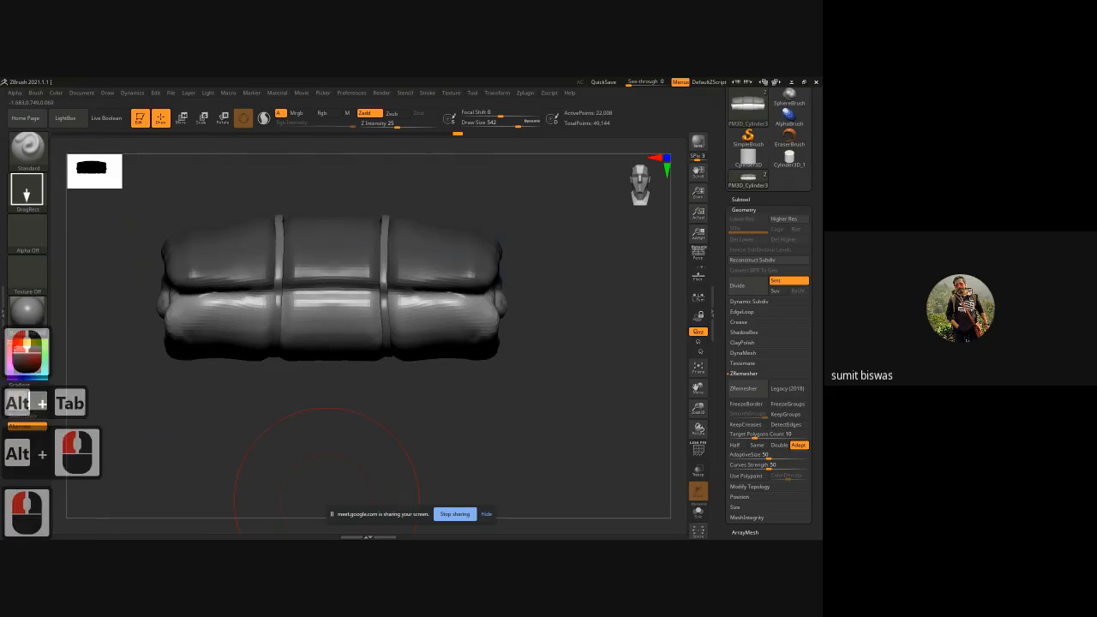
pyautogui.click(326, 500)
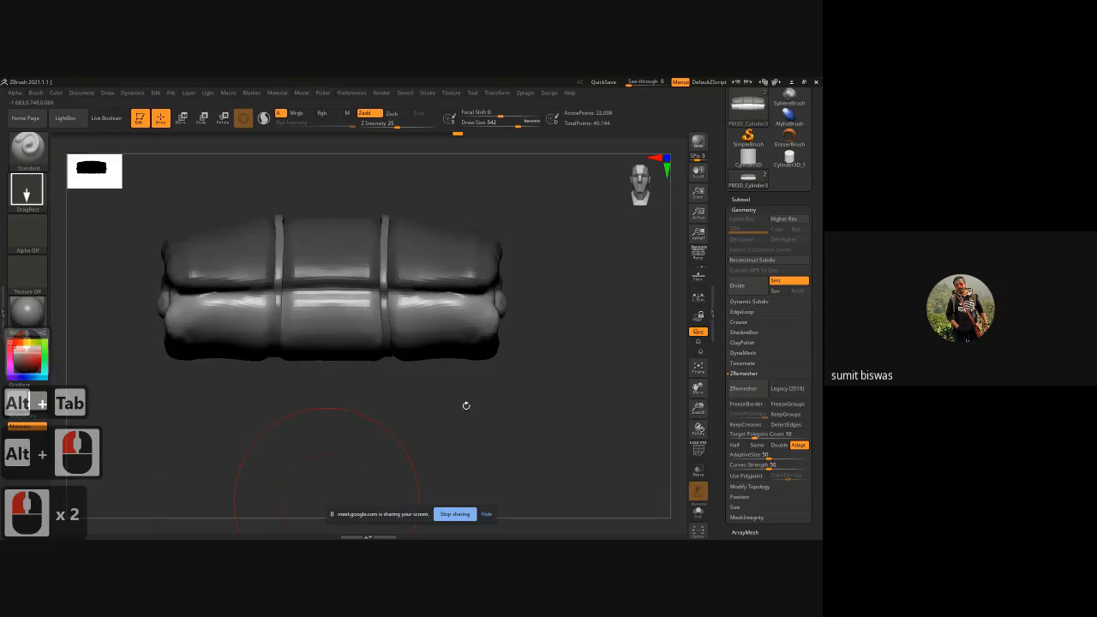
# Divide the bedroll mesh three times to reach subdivision level 4 and clear any mask.
pyautogui.moveTo(513, 427); pyautogui.dragTo(601, 440)
pyautogui.keyDown('shift'); pyautogui.moveTo(556, 404); pyautogui.dragTo(528, 390); pyautogui.keyUp('shift')
pyautogui.keyDown('ctrl'); pyautogui.click(586, 409); pyautogui.keyUp('ctrl')
pyautogui.hotkey('ctrl', 'd')
pyautogui.hotkey('ctrl', 'd')
pyautogui.hotkey('ctrl', 'd')
pyautogui.moveTo(223, 171)
pyautogui.keyDown('ctrl'); pyautogui.mouseDown()
pyautogui.moveTo(137, 214)
pyautogui.moveTo(146, 261)
pyautogui.moveTo(214, 287)
pyautogui.moveTo(375, 289)
pyautogui.moveTo(391, 206)
pyautogui.mouseUp(); pyautogui.keyUp('ctrl')
# Choose the ClayBuildup brush, reduce the draw size to 112 and turn off X symmetry.
pyautogui.press('b')
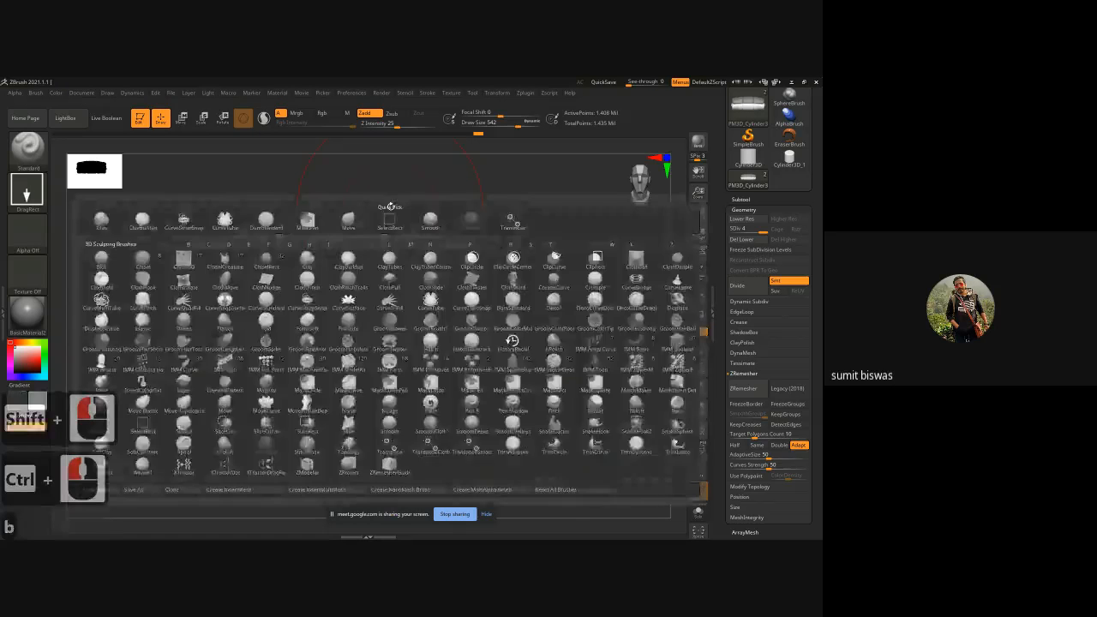
pyautogui.press('c')
pyautogui.press('b')
pyautogui.moveTo(362, 419)
pyautogui.keyDown('alt'); pyautogui.mouseDown()
pyautogui.moveTo(339, 409)
pyautogui.moveTo(356, 406)
pyautogui.mouseUp(); pyautogui.keyUp('alt')
pyautogui.press('space')
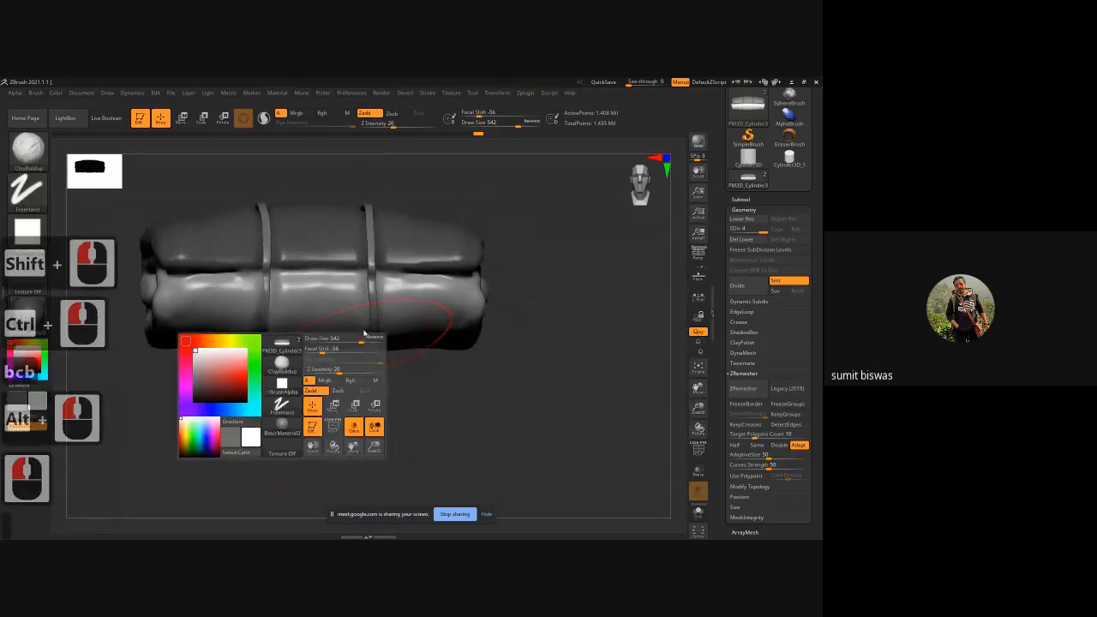
pyautogui.moveTo(364, 341); pyautogui.dragTo(331, 344)
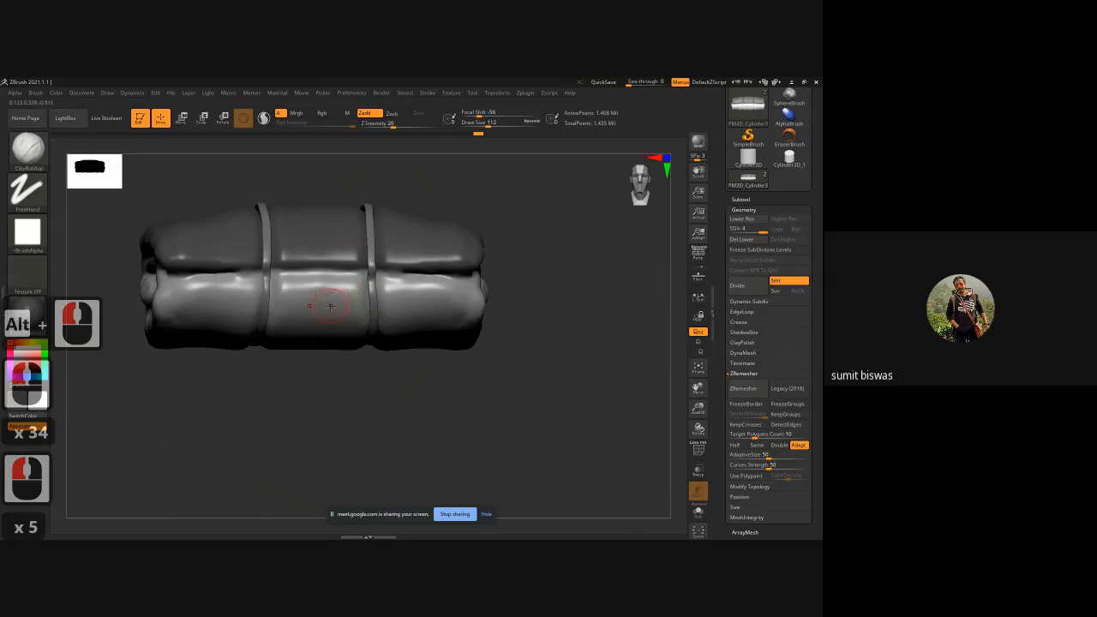
pyautogui.press('x')
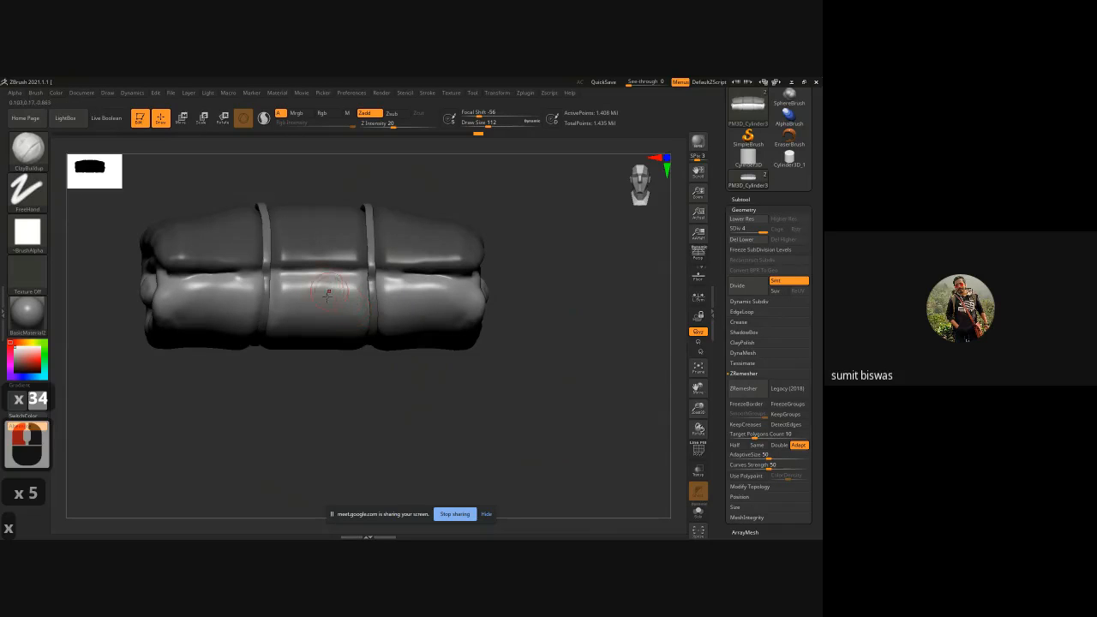
# Try sculpting cloth wrinkles with ClayBuildup on the lower front roll between the two straps.
pyautogui.moveTo(289, 402)
pyautogui.mouseDown()
pyautogui.moveTo(302, 281)
pyautogui.moveTo(305, 342)
pyautogui.mouseUp()
pyautogui.moveTo(305, 343)
pyautogui.keyDown('alt'); pyautogui.mouseDown()
pyautogui.moveTo(309, 286)
pyautogui.moveTo(313, 308)
pyautogui.mouseUp(); pyautogui.keyUp('alt')
pyautogui.moveTo(313, 309); pyautogui.dragTo(311, 275)
pyautogui.moveTo(316, 326); pyautogui.dragTo(304, 281)
pyautogui.moveTo(306, 282)
pyautogui.mouseDown()
pyautogui.moveTo(323, 304)
pyautogui.moveTo(354, 295)
pyautogui.mouseUp()
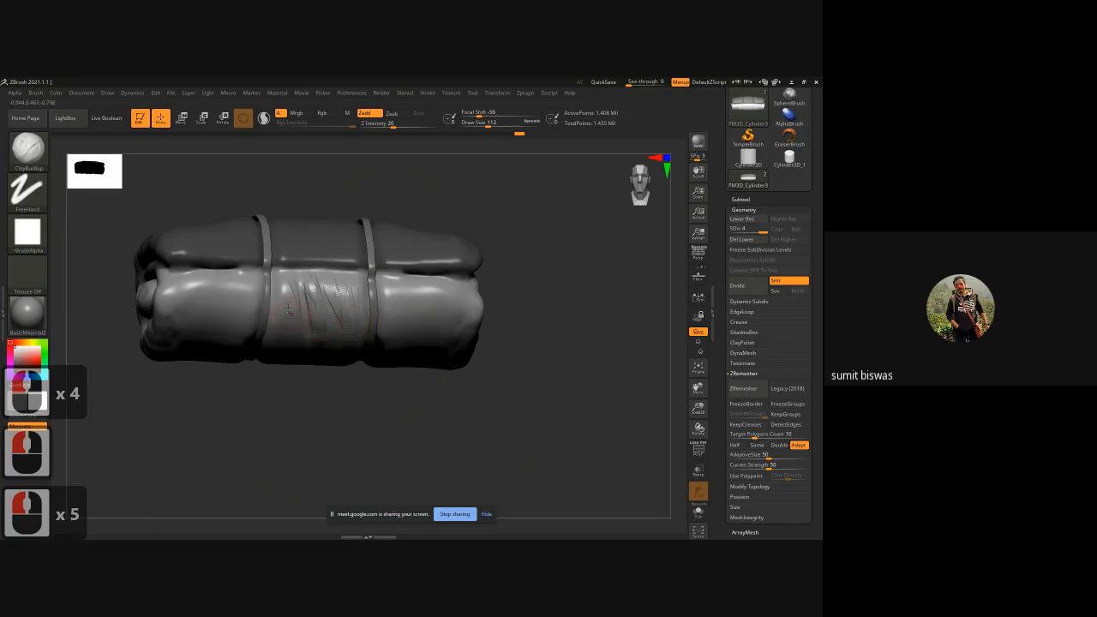
pyautogui.moveTo(283, 291)
pyautogui.keyDown('alt'); pyautogui.mouseDown()
pyautogui.moveTo(288, 344)
pyautogui.moveTo(294, 336)
pyautogui.mouseUp(); pyautogui.keyUp('alt')
pyautogui.moveTo(291, 291); pyautogui.dragTo(291, 347)
# Undo all the ClayBuildup wrinkle strokes on the section between the straps.
pyautogui.hotkey('ctrl', 'z')
pyautogui.hotkey('ctrl', 'z')
pyautogui.hotkey('ctrl', 'z')
pyautogui.hotkey('ctrl', 'z')
pyautogui.hotkey('ctrl', 'z')
pyautogui.hotkey('ctrl', 'z')
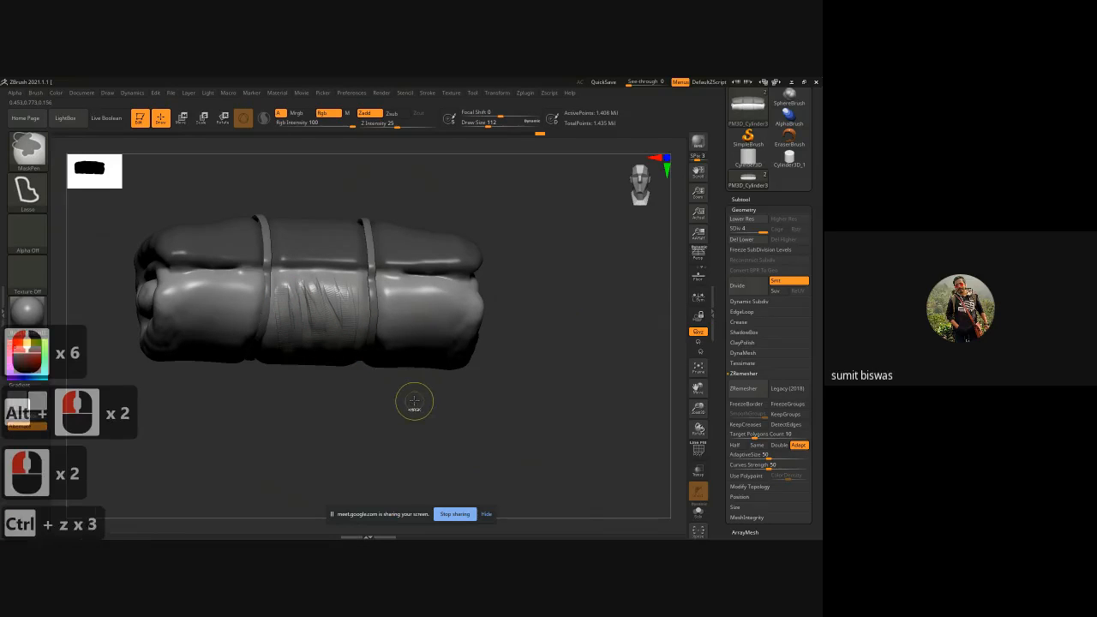
pyautogui.hotkey('ctrl', 'z')
pyautogui.hotkey('ctrl', 'z')
pyautogui.hotkey('ctrl', 'z')
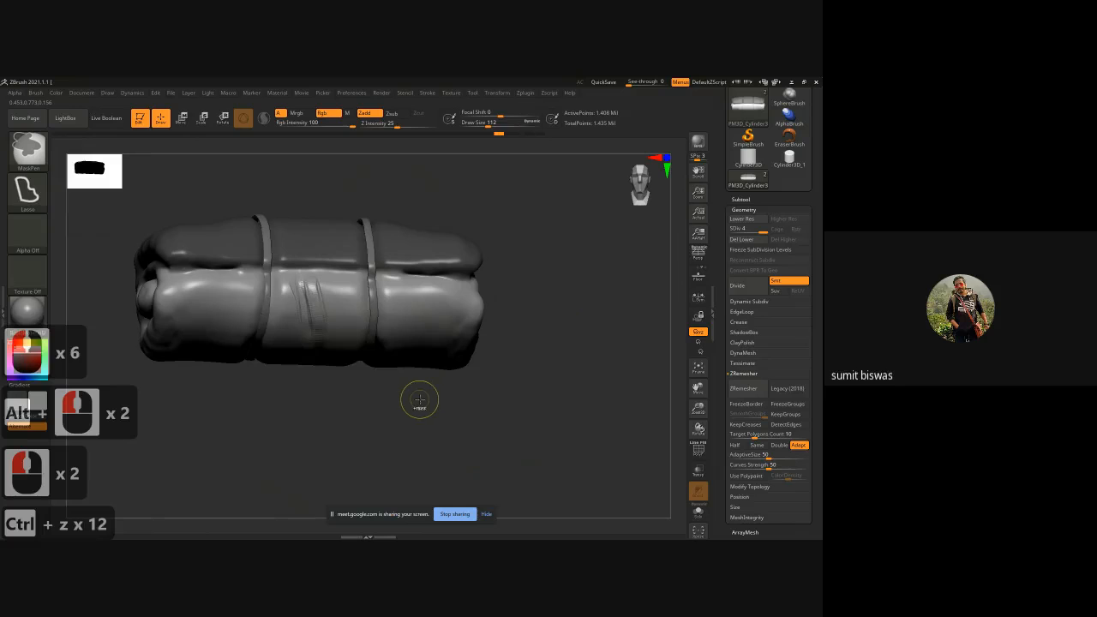
pyautogui.hotkey('ctrl', 'z')
pyautogui.hotkey('ctrl', 'z')
pyautogui.hotkey('ctrl', 'z')
pyautogui.hotkey('ctrl', 'z')
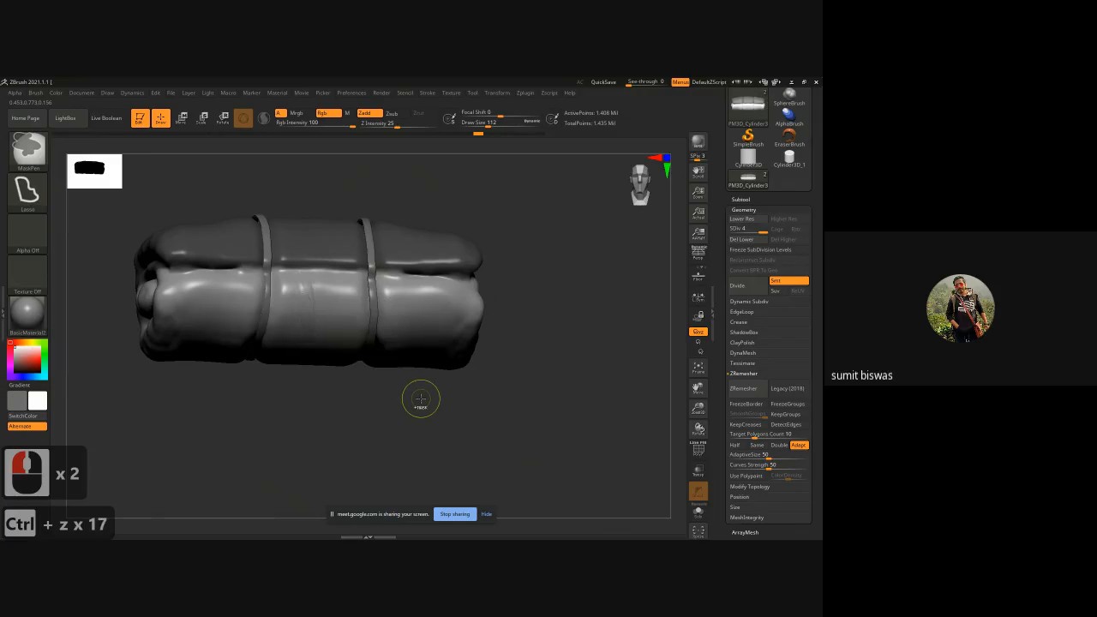
pyautogui.hotkey('ctrl', 'z')
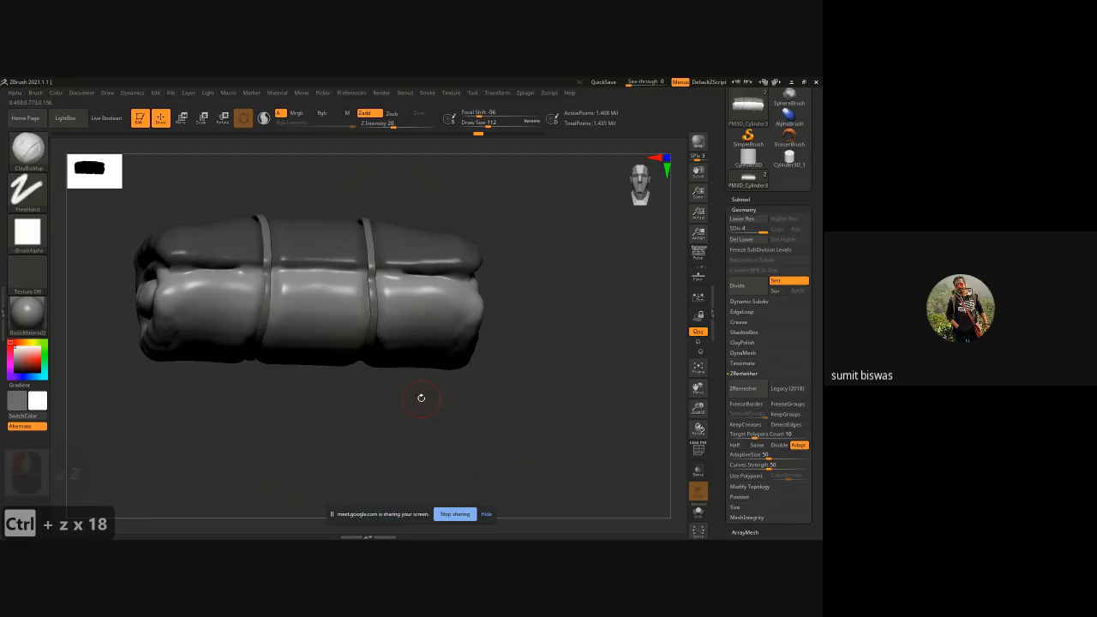
pyautogui.click(64, 292)
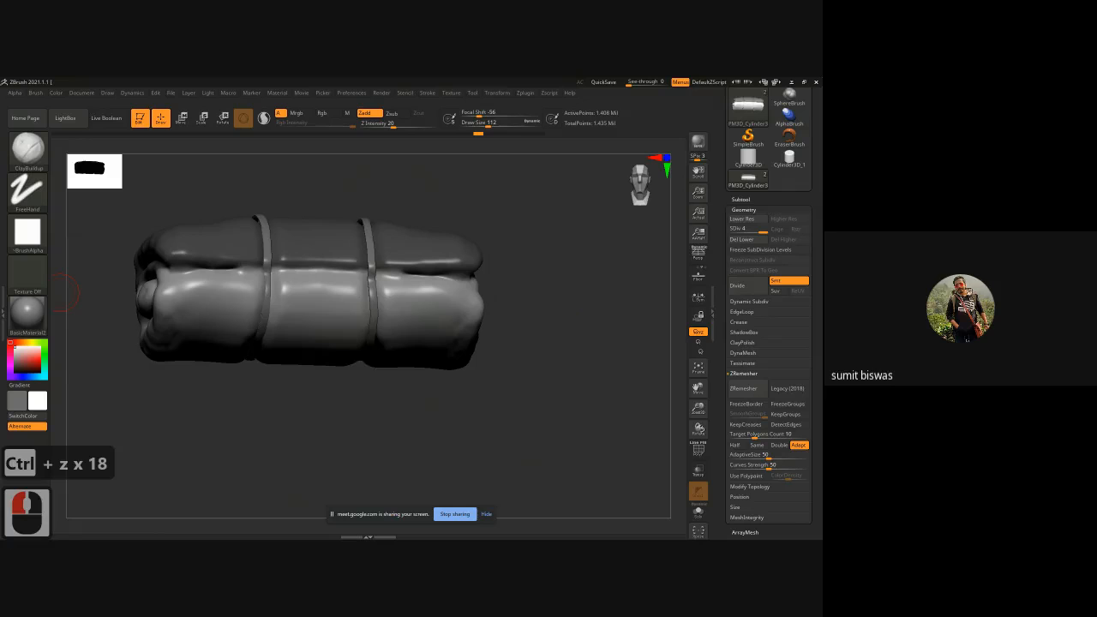
pyautogui.click(64, 291)
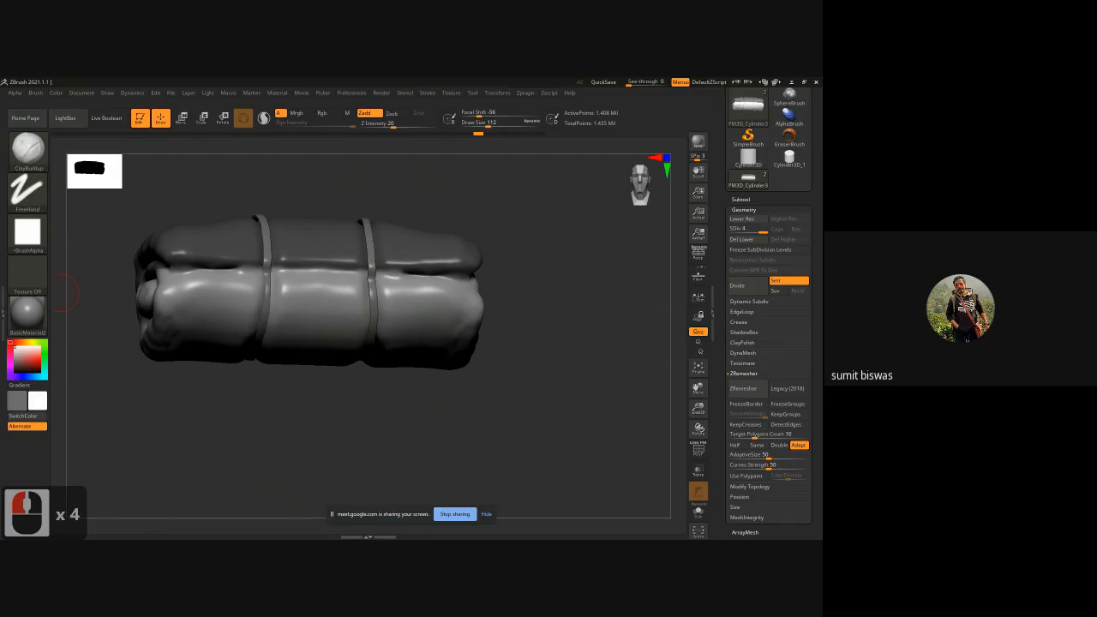
pyautogui.click(64, 292)
pyautogui.click(64, 292)
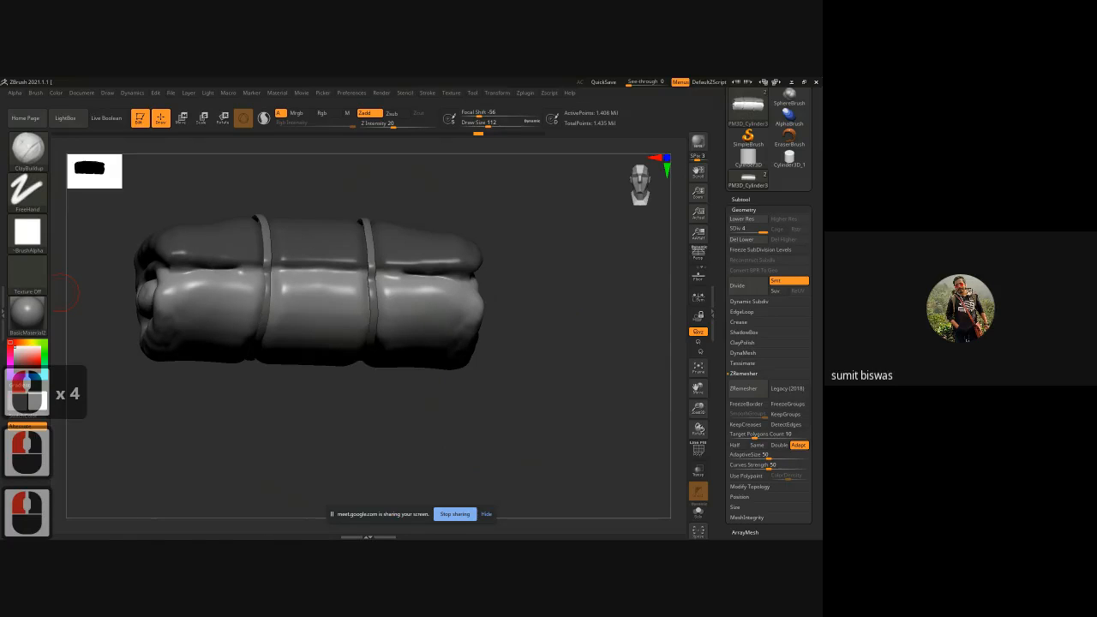
# Bring the browser window over ZBrush and save the "Texture Other alpha folds free" image to the Desktop.
pyautogui.moveTo(0, 164); pyautogui.dragTo(416, 126)
pyautogui.rightClick(496, 259)
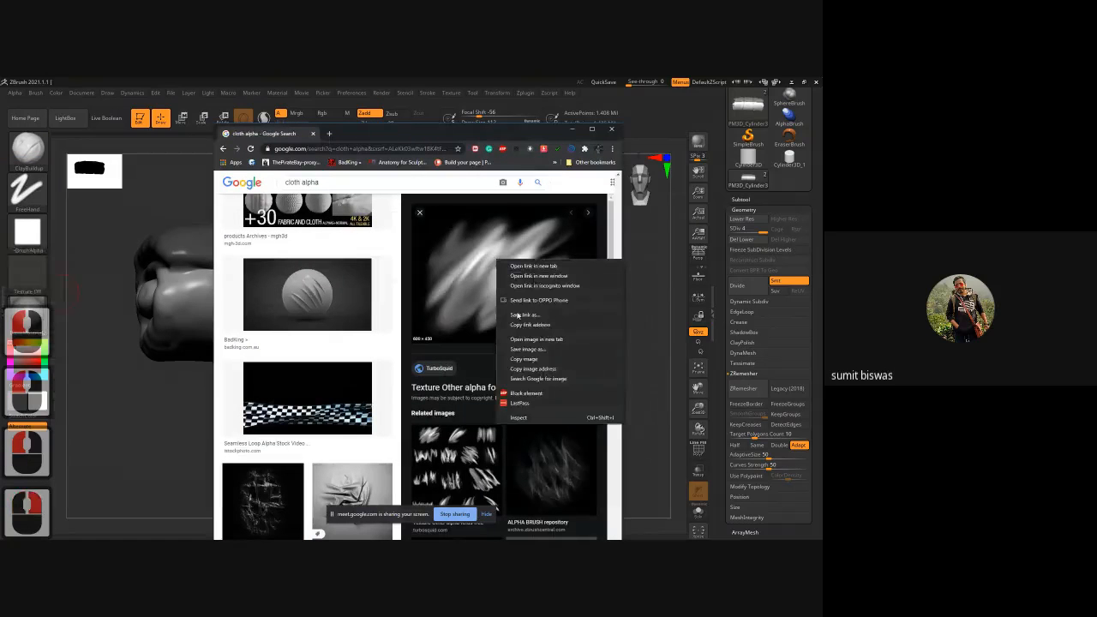
pyautogui.click(540, 358)
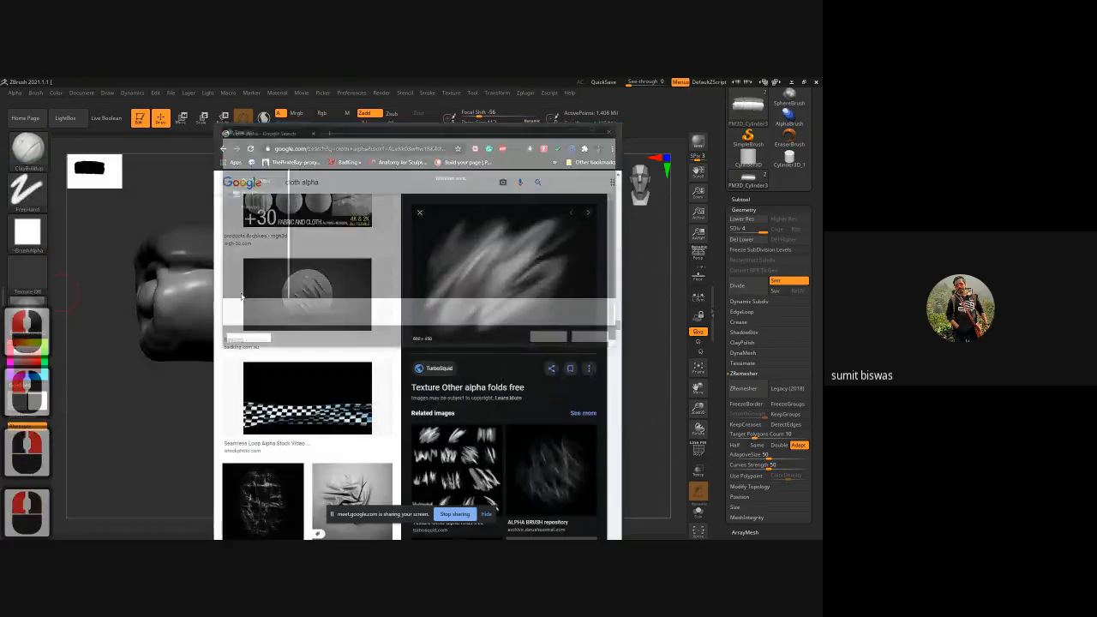
pyautogui.click(553, 342)
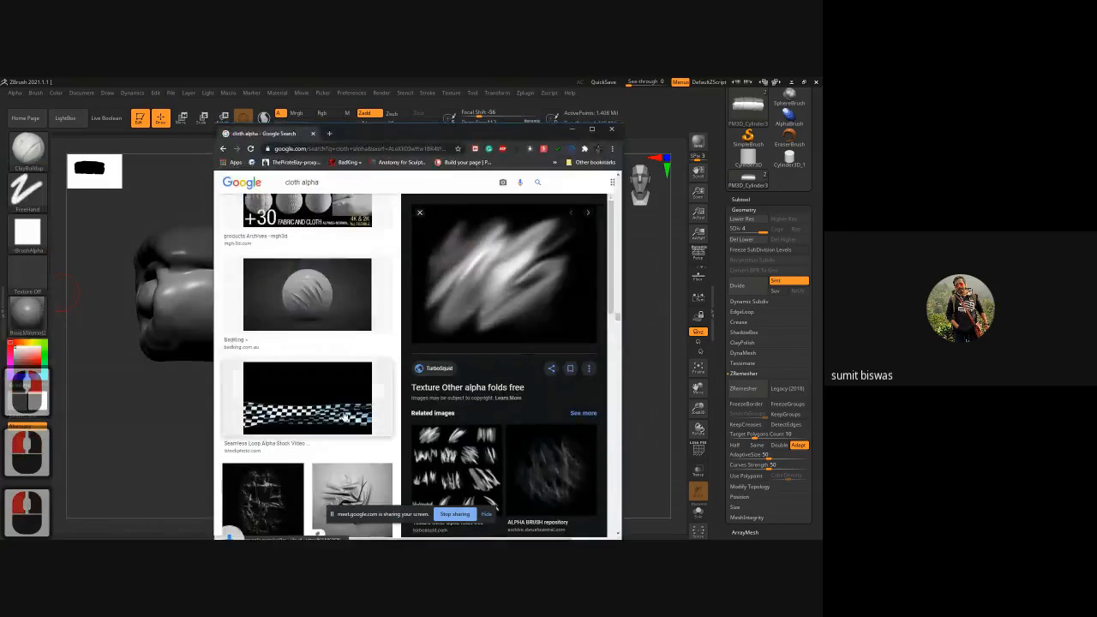
# Open the Substance Forum web-like fold image in the results, save it to the Desktop as PNG, and move the browser out of view.
pyautogui.scroll(6, 353, 379)
pyautogui.click(314, 330)
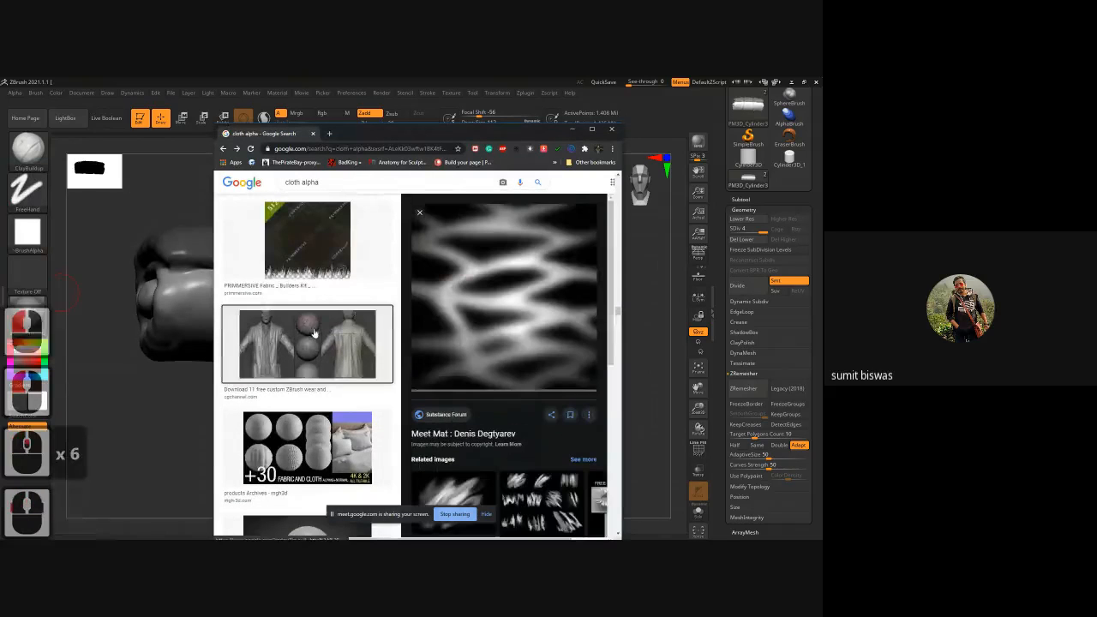
pyautogui.rightClick(500, 293)
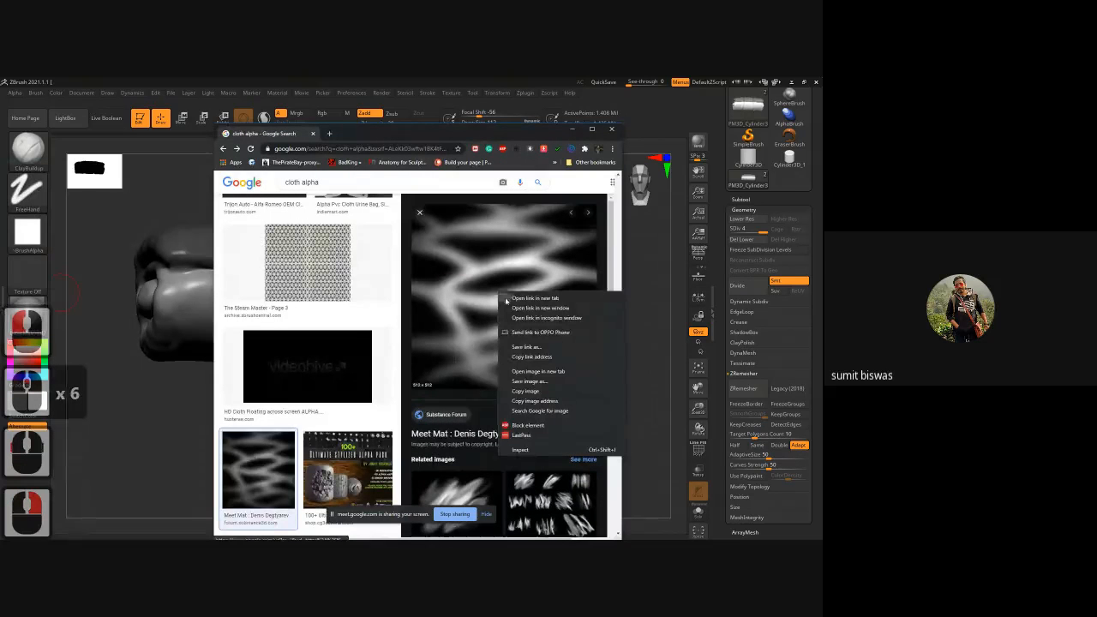
pyautogui.click(546, 353)
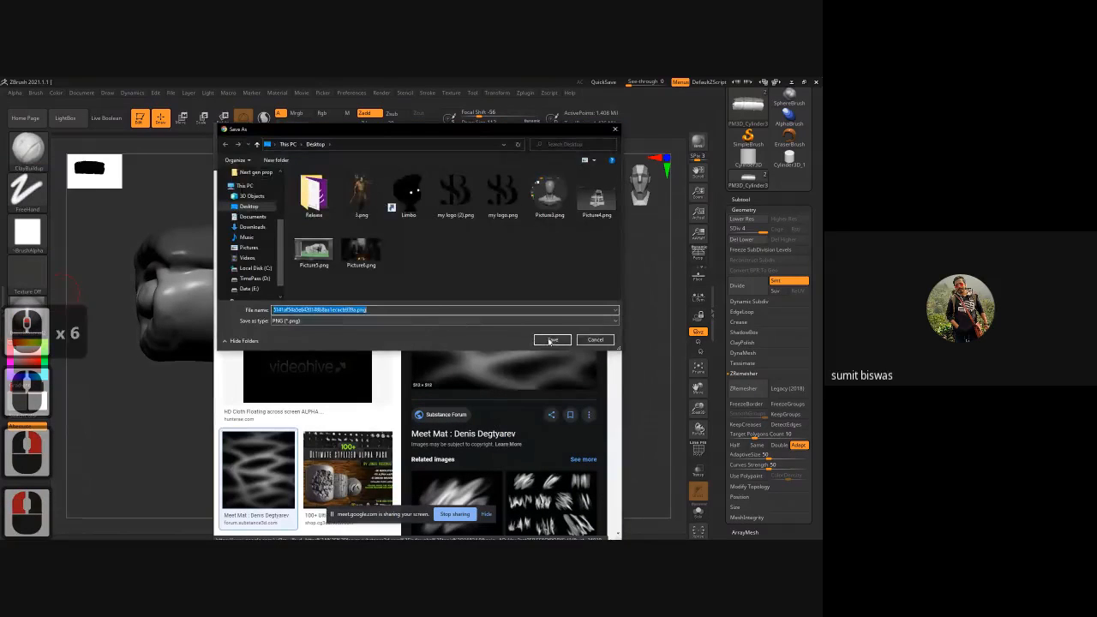
pyautogui.click(553, 337)
pyautogui.click(589, 129)
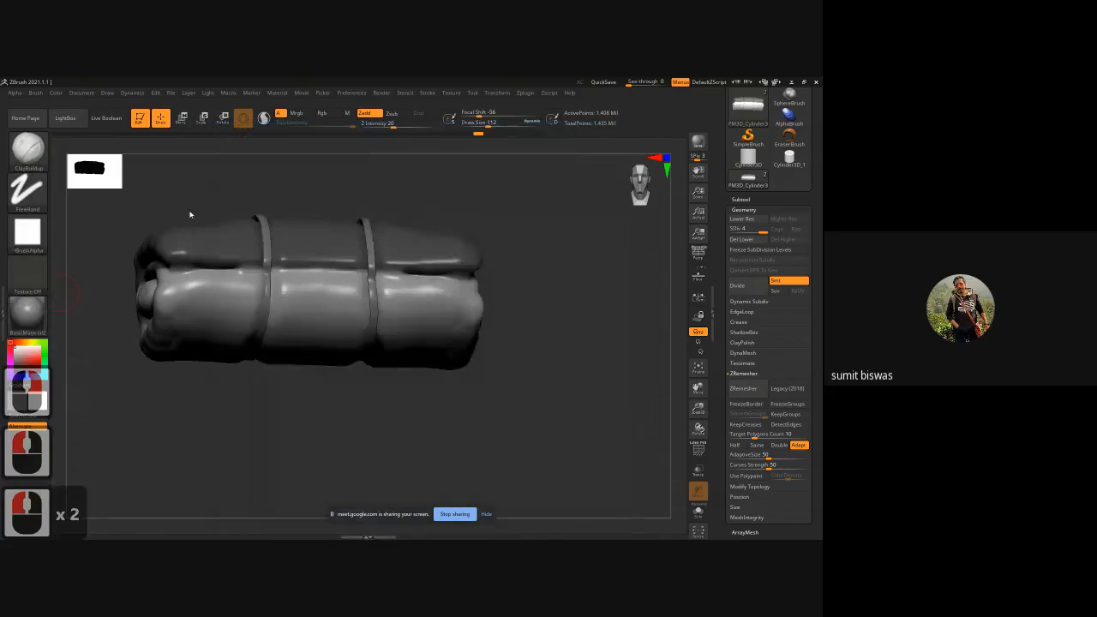
# Switch to the Standard brush with the DragRect stroke and import the fold_001 image from the Desktop as its alpha.
pyautogui.click(35, 157)
pyautogui.click(452, 158)
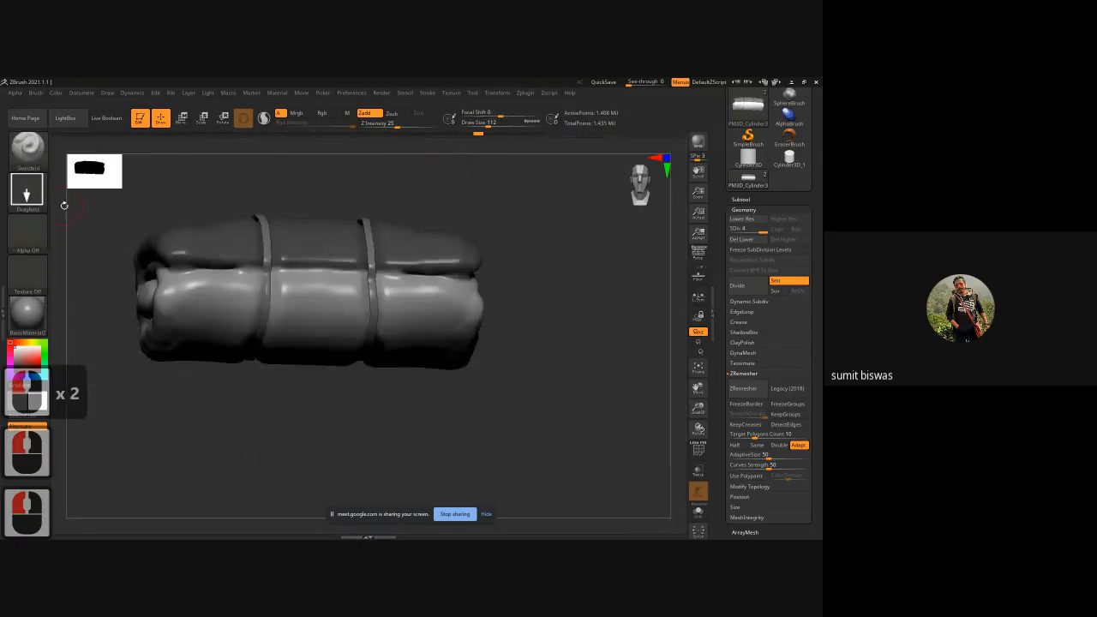
pyautogui.click(36, 247)
pyautogui.click(107, 399)
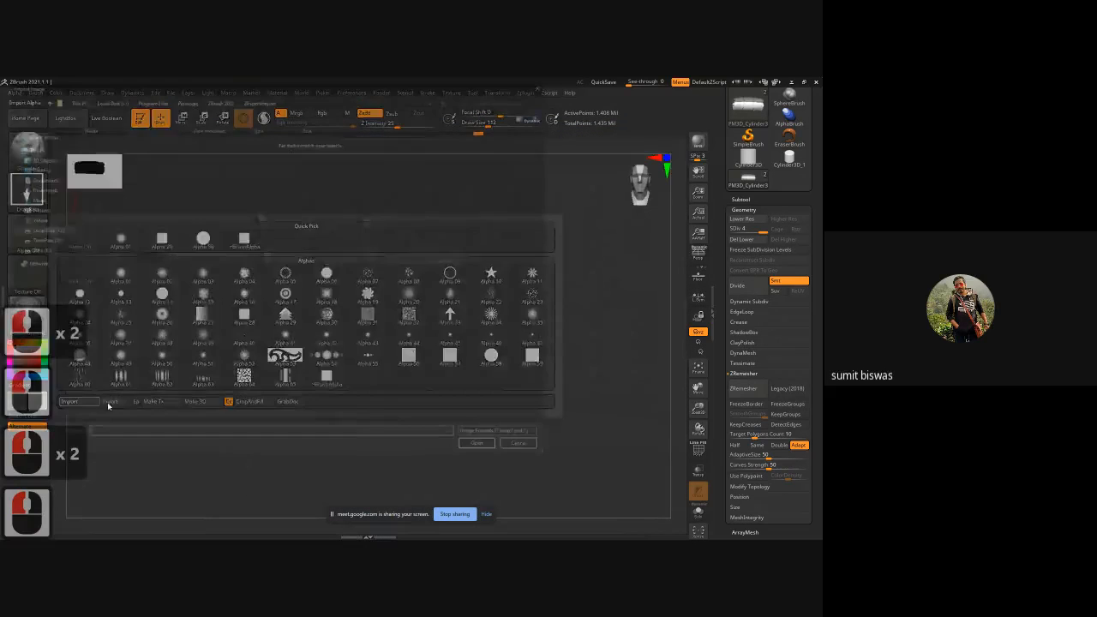
pyautogui.click(36, 144)
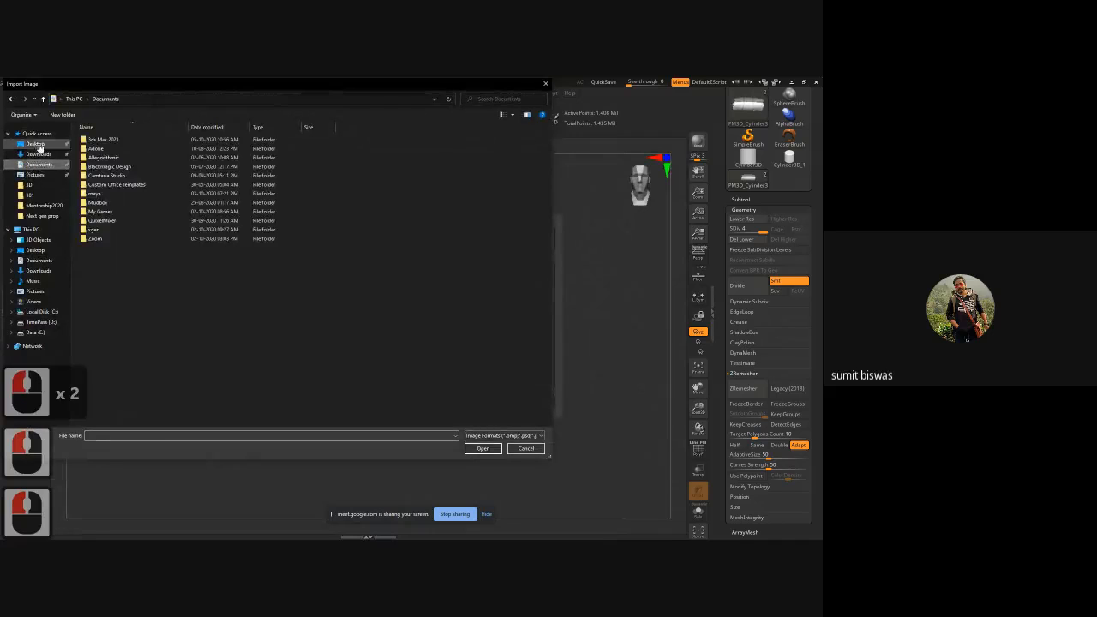
pyautogui.doubleClick(382, 154)
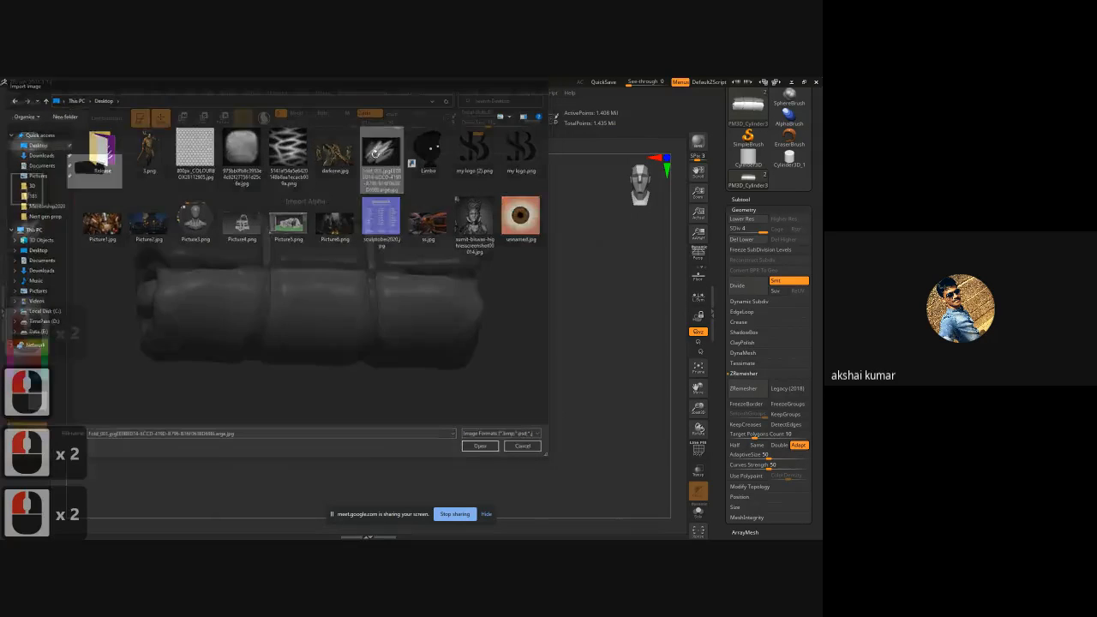
pyautogui.keyDown('shift'); pyautogui.moveTo(333, 436); pyautogui.dragTo(320, 400, button='right'); pyautogui.keyUp('shift')
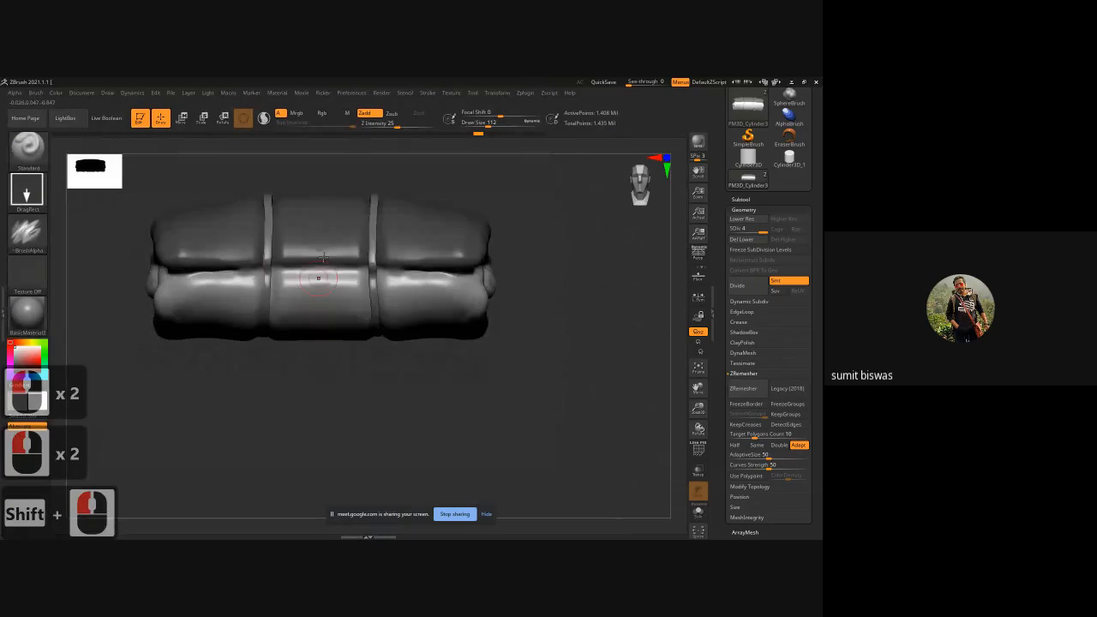
# Stamp the cloth fold alpha diagonally across the lower front of the bedroll section between the two straps.
pyautogui.moveTo(320, 307); pyautogui.dragTo(378, 344)
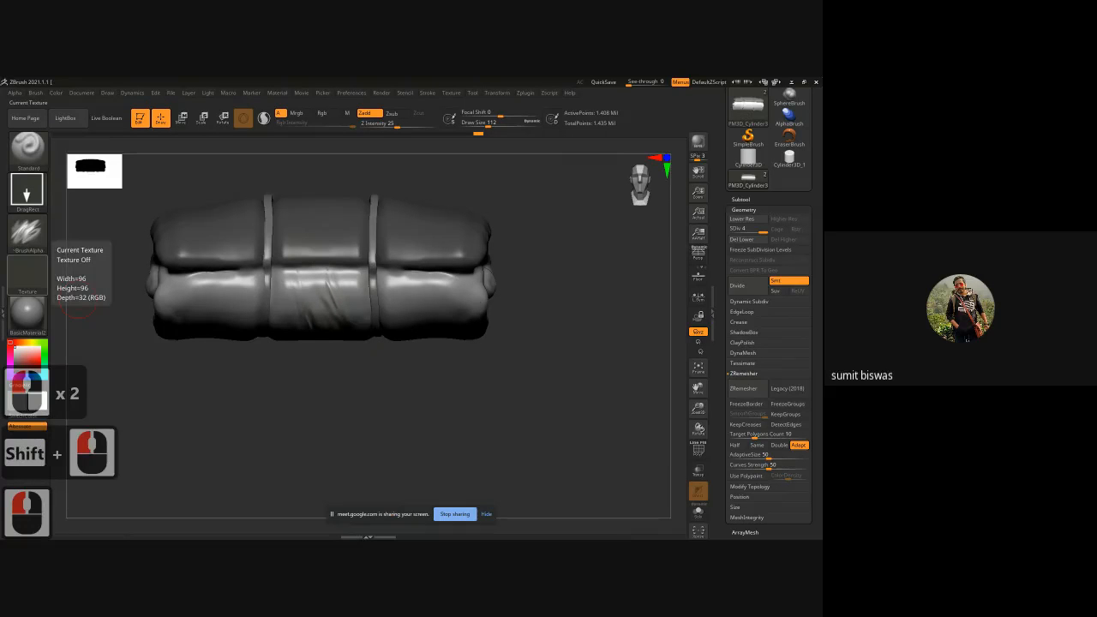
pyautogui.click(28, 276)
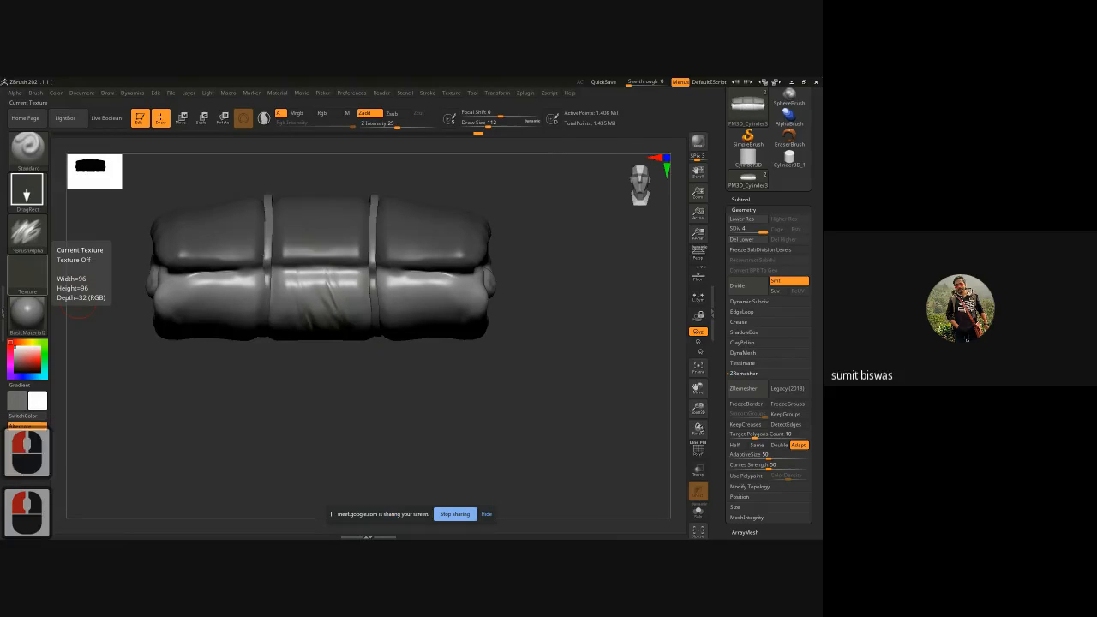
pyautogui.click(29, 276)
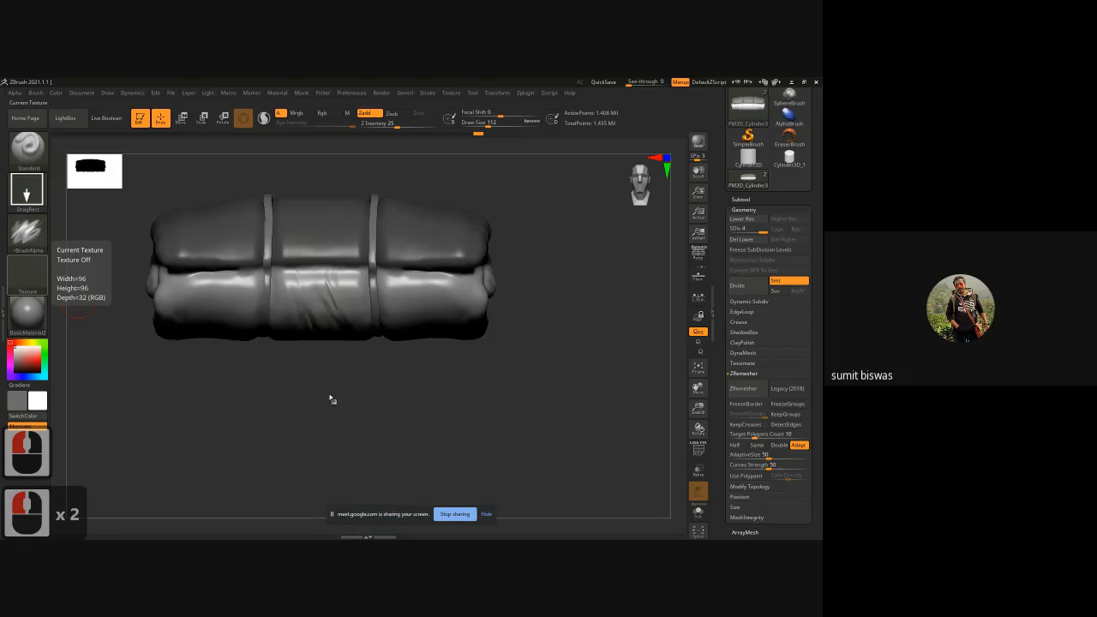
pyautogui.moveTo(332, 399); pyautogui.dragTo(350, 324)
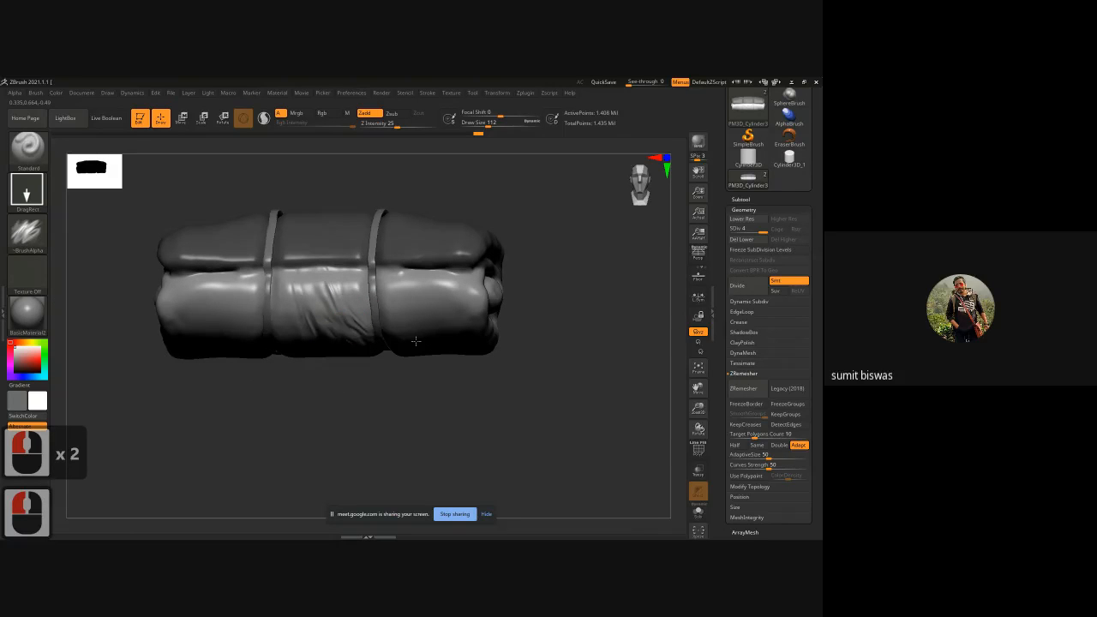
# Stamp small cloth folds along the upper edge of the lower left front section, from the strap outward.
pyautogui.moveTo(245, 282)
pyautogui.mouseDown()
pyautogui.moveTo(277, 293)
pyautogui.moveTo(236, 281)
pyautogui.moveTo(263, 286)
pyautogui.mouseUp()
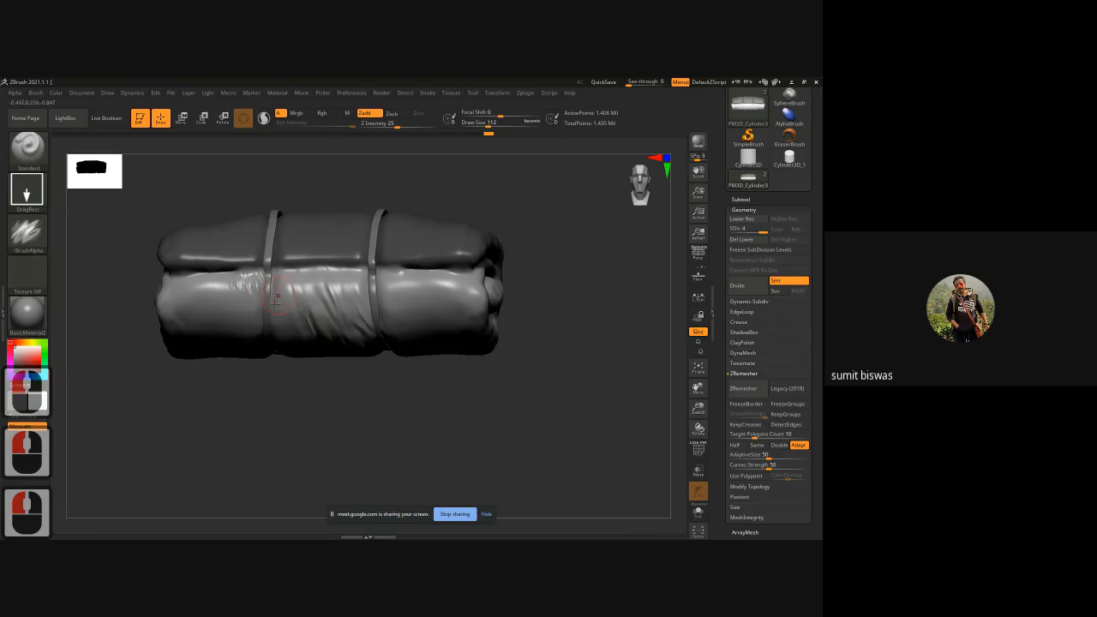
pyautogui.keyDown('ctrl'); pyautogui.moveTo(241, 274); pyautogui.dragTo(257, 311, button='right'); pyautogui.keyUp('ctrl')
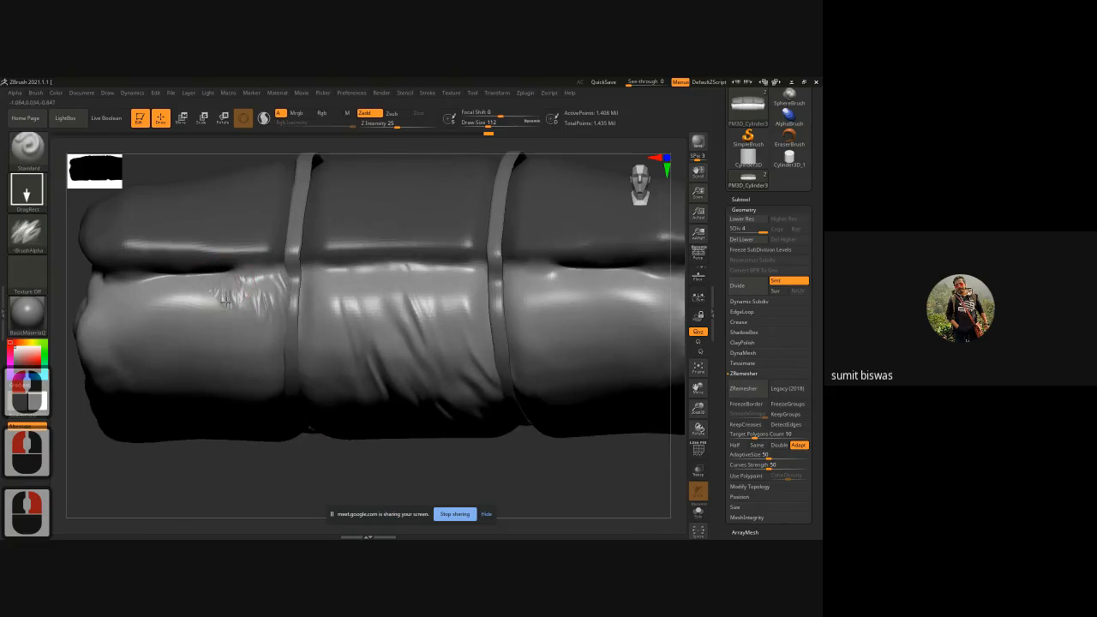
pyautogui.moveTo(204, 282)
pyautogui.mouseDown()
pyautogui.moveTo(224, 299)
pyautogui.moveTo(175, 289)
pyautogui.moveTo(176, 275)
pyautogui.moveTo(156, 293)
pyautogui.moveTo(175, 290)
pyautogui.mouseUp()
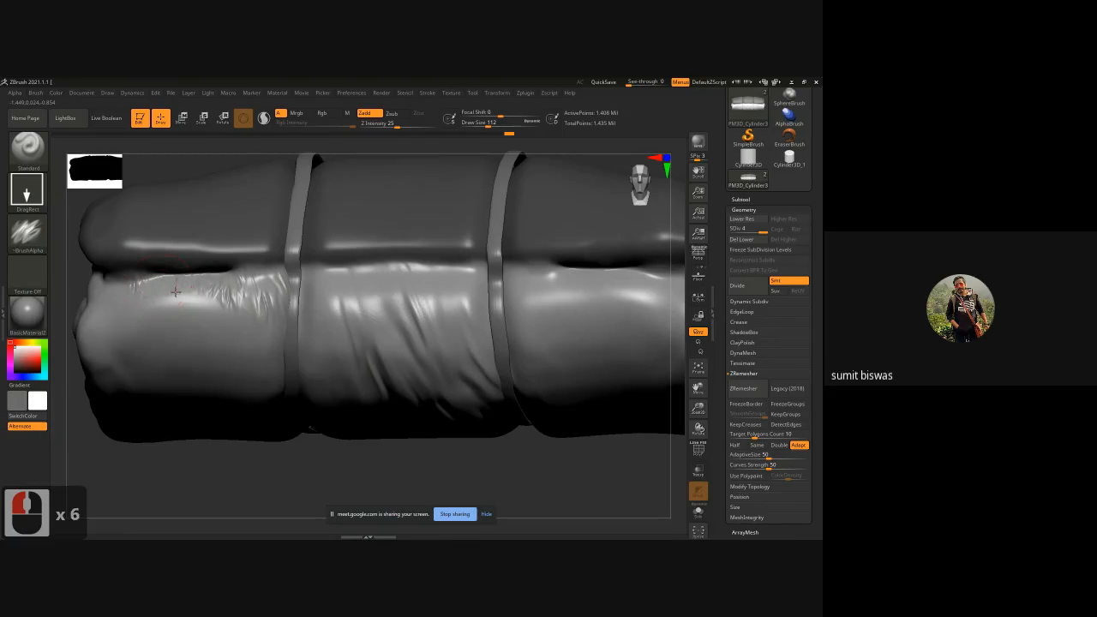
# Layer more fold stamps over the lower middle section and extend large folds onto the lower front beside both straps.
pyautogui.moveTo(343, 296); pyautogui.dragTo(477, 323)
pyautogui.moveTo(324, 275); pyautogui.dragTo(388, 294)
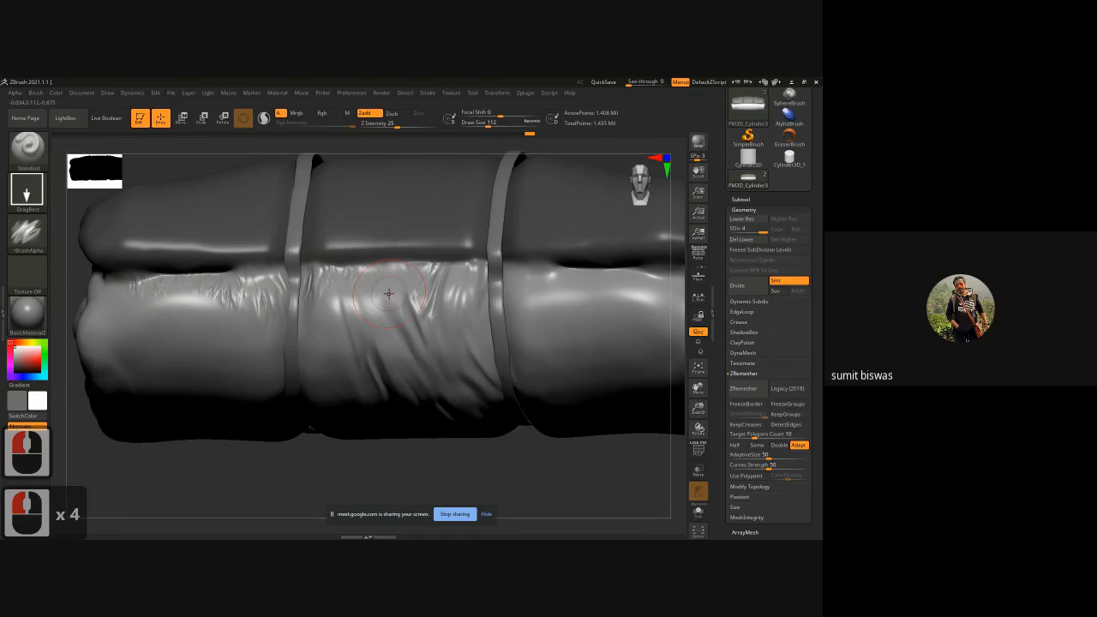
pyautogui.moveTo(308, 361); pyautogui.dragTo(420, 454)
pyautogui.keyDown('ctrl'); pyautogui.moveTo(427, 450); pyautogui.dragTo(395, 443, button='right'); pyautogui.keyUp('ctrl')
pyautogui.moveTo(431, 338)
pyautogui.keyDown('alt'); pyautogui.mouseDown()
pyautogui.moveTo(480, 453)
pyautogui.moveTo(495, 473)
pyautogui.moveTo(514, 463)
pyautogui.mouseUp(); pyautogui.keyUp('alt')
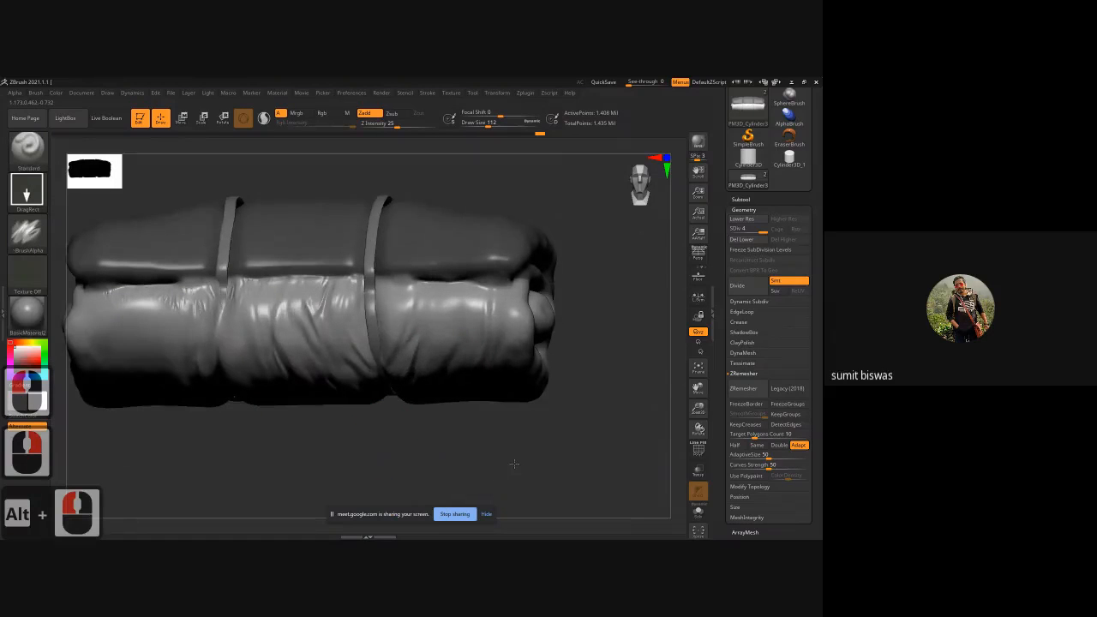
# Stamp a row of small folds along the upper edge of the lower right front section, from the strap to the end.
pyautogui.keyDown('ctrl'); pyautogui.moveTo(473, 445); pyautogui.dragTo(445, 420, button='right'); pyautogui.keyUp('ctrl')
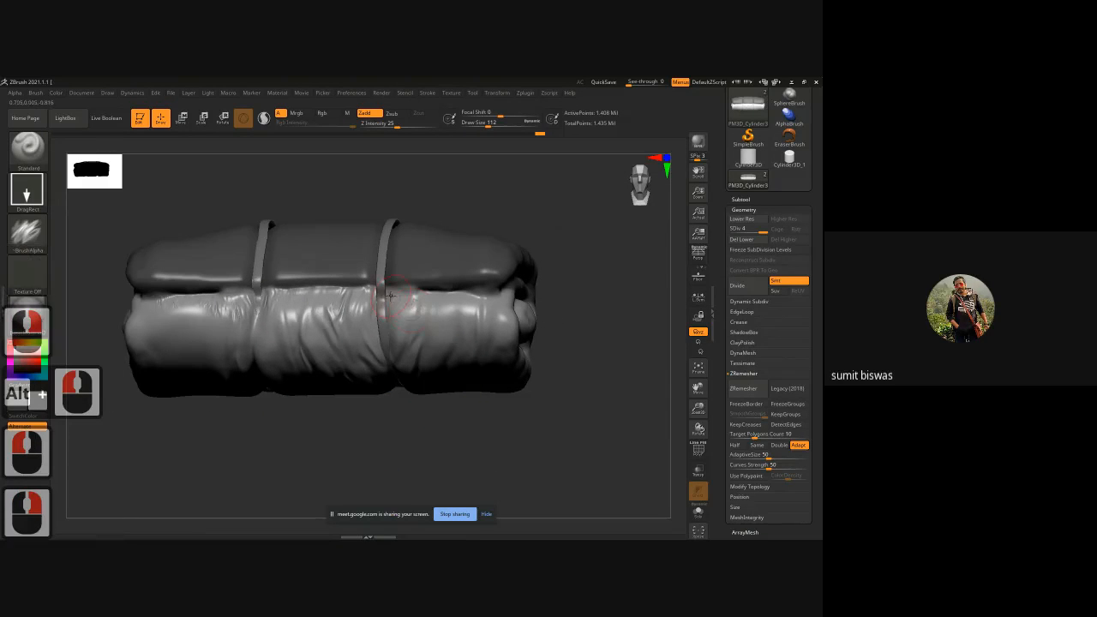
pyautogui.moveTo(409, 301); pyautogui.dragTo(410, 303)
pyautogui.click(425, 301)
pyautogui.click(415, 303)
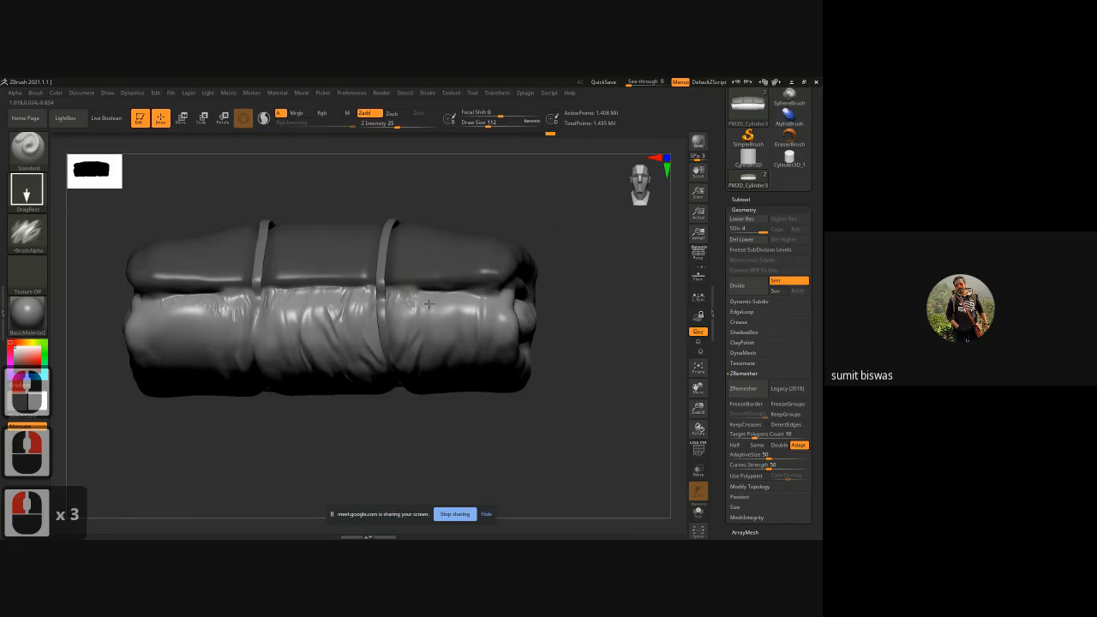
pyautogui.click(431, 302)
pyautogui.click(438, 297)
pyautogui.click(470, 305)
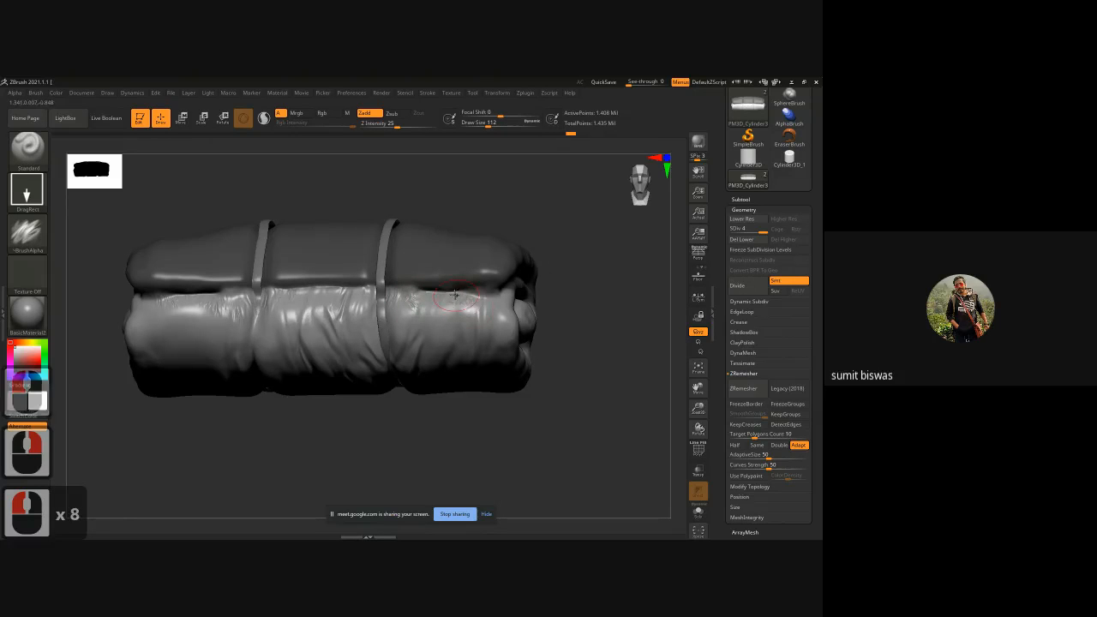
pyautogui.click(475, 303)
pyautogui.click(489, 304)
pyautogui.click(501, 308)
pyautogui.click(422, 306)
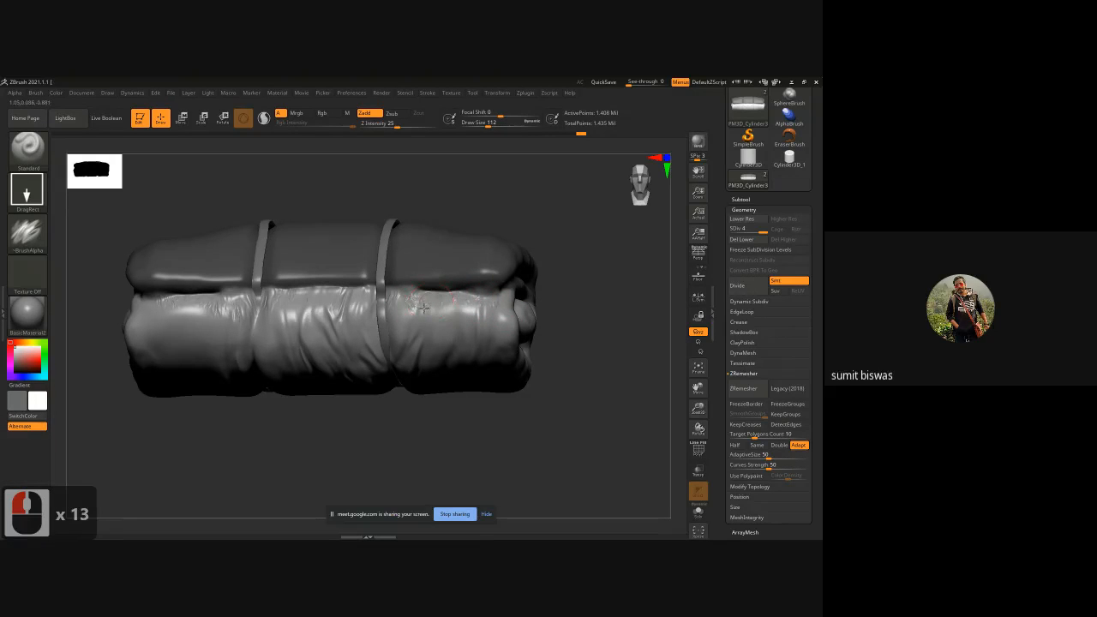
# Stamp small folds near the bedroll's left end and across the spiral layers of that rolled end.
pyautogui.moveTo(101, 308); pyautogui.dragTo(164, 304)
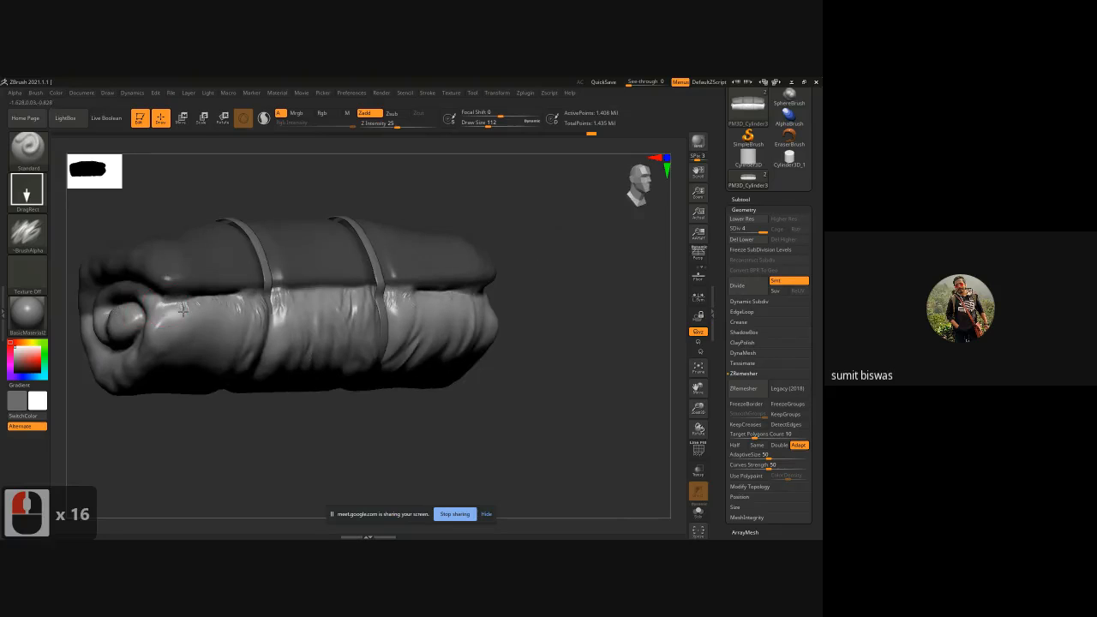
pyautogui.click(181, 309)
pyautogui.click(171, 300)
pyautogui.keyDown('alt'); pyautogui.moveTo(190, 436); pyautogui.dragTo(288, 434); pyautogui.keyUp('alt')
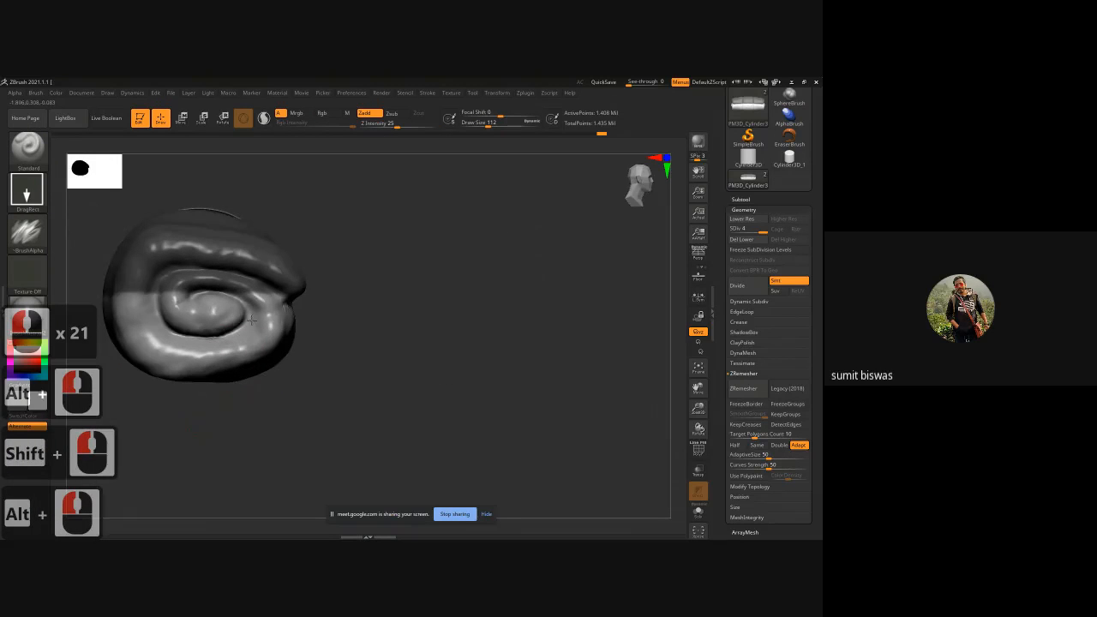
pyautogui.moveTo(213, 336); pyautogui.dragTo(233, 356)
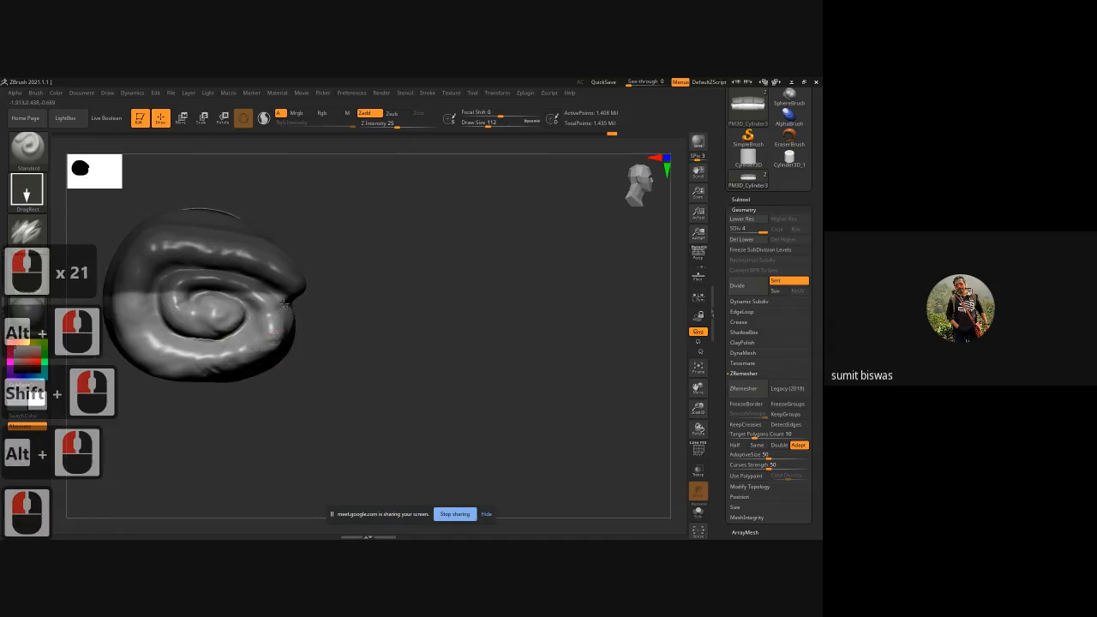
pyautogui.moveTo(284, 303); pyautogui.dragTo(292, 322)
pyautogui.moveTo(327, 396); pyautogui.dragTo(297, 380)
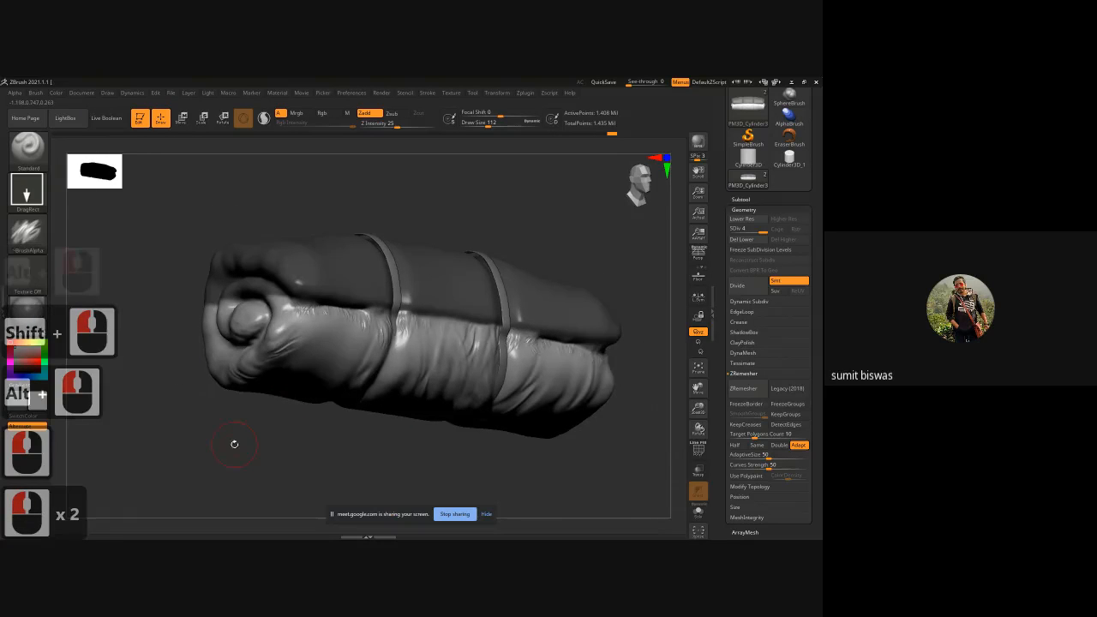
# Stamp cloth folds around the bedroll's right end, including the inner core of the spiral.
pyautogui.keyDown('alt'); pyautogui.moveTo(240, 447); pyautogui.dragTo(336, 446); pyautogui.keyUp('alt')
pyautogui.keyDown('alt'); pyautogui.moveTo(336, 445); pyautogui.dragTo(278, 421); pyautogui.keyUp('alt')
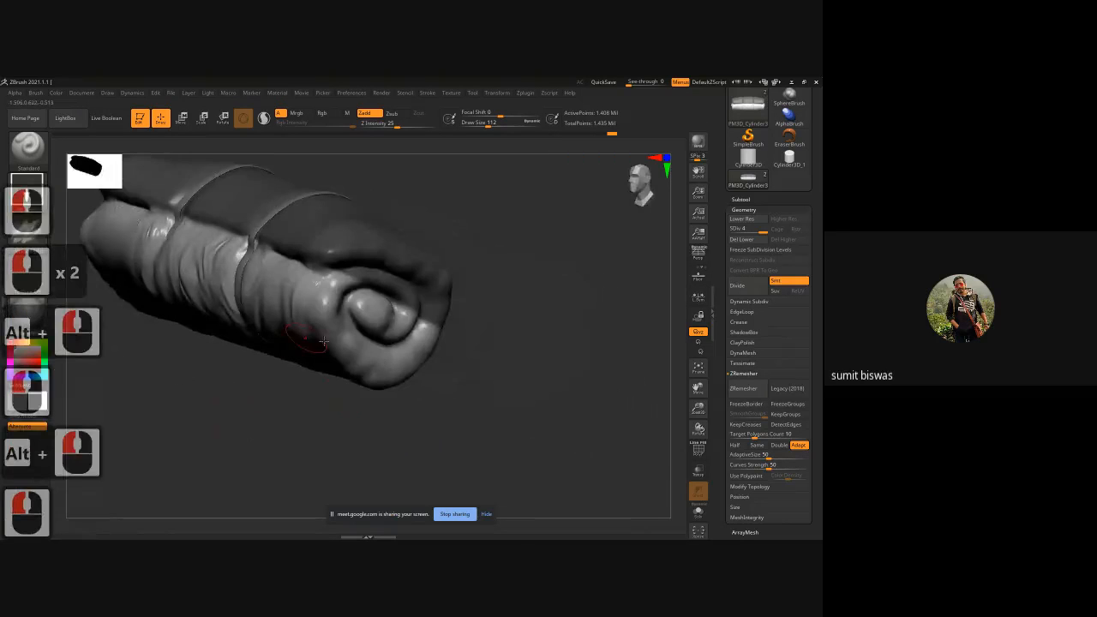
pyautogui.click(330, 254)
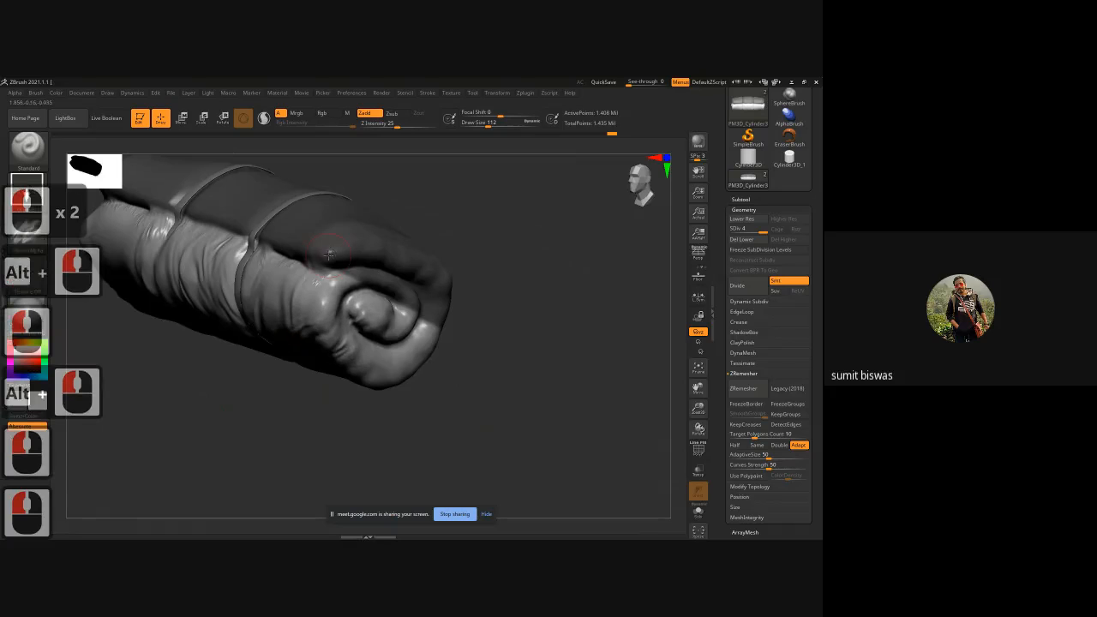
pyautogui.click(367, 315)
pyautogui.moveTo(387, 332); pyautogui.dragTo(398, 349)
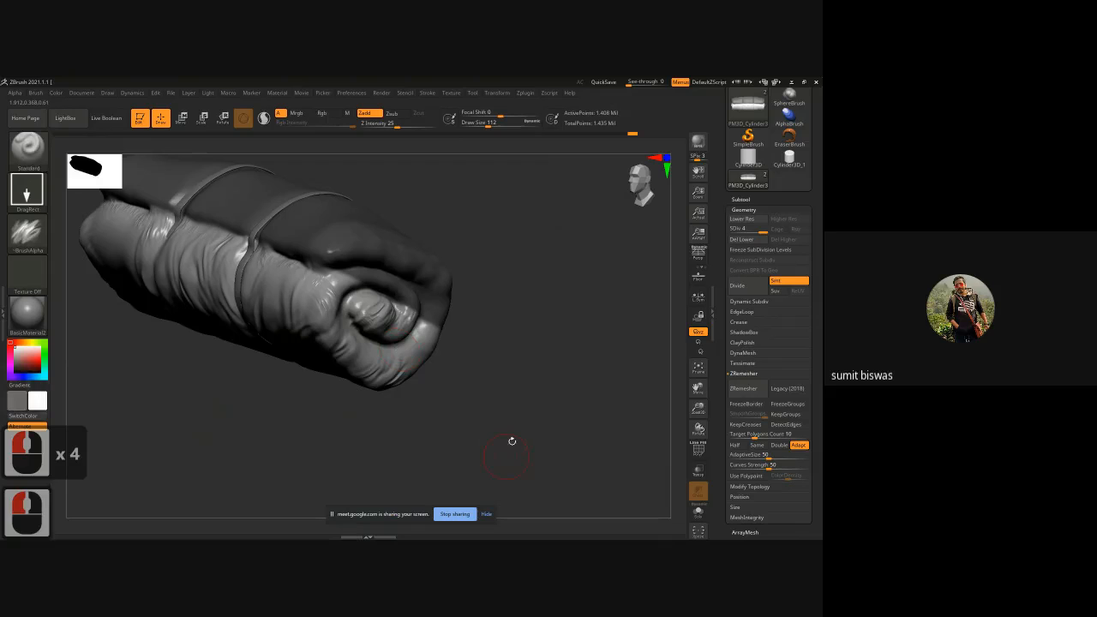
# Stamp cloth folds over the upper front sections of the bedroll on both sides of the straps.
pyautogui.keyDown('ctrl'); pyautogui.moveTo(512, 441); pyautogui.dragTo(409, 414, button='right'); pyautogui.keyUp('ctrl')
pyautogui.keyDown('shift'); pyautogui.moveTo(408, 413); pyautogui.dragTo(483, 405); pyautogui.keyUp('shift')
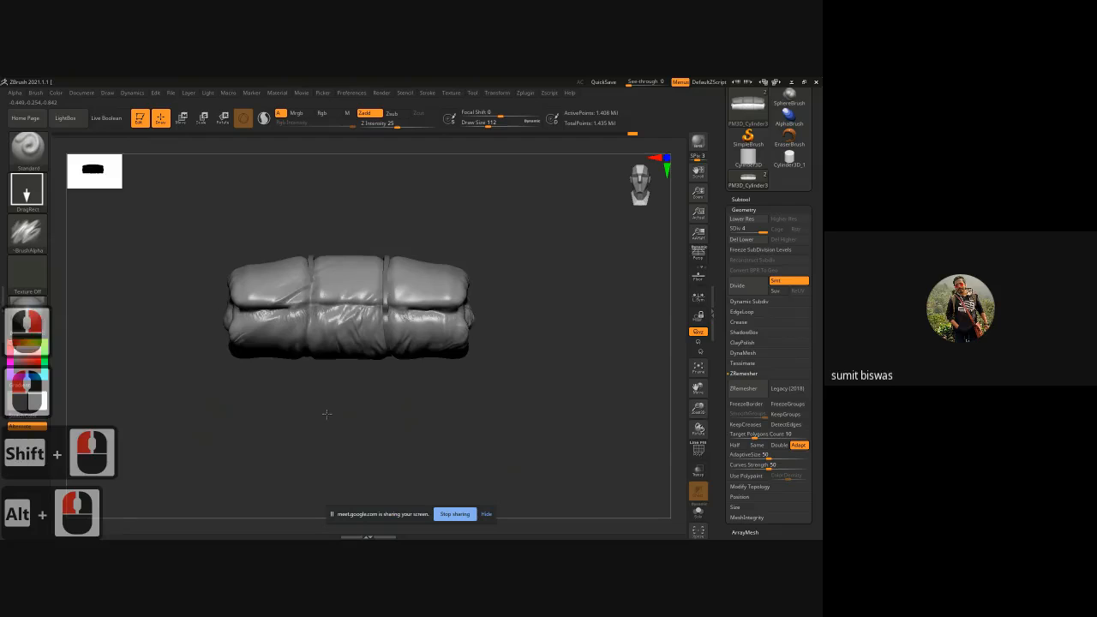
pyautogui.moveTo(419, 302); pyautogui.dragTo(445, 337)
pyautogui.moveTo(362, 365)
pyautogui.mouseDown()
pyautogui.moveTo(403, 368)
pyautogui.moveTo(444, 394)
pyautogui.moveTo(321, 396)
pyautogui.moveTo(313, 357)
pyautogui.mouseUp()
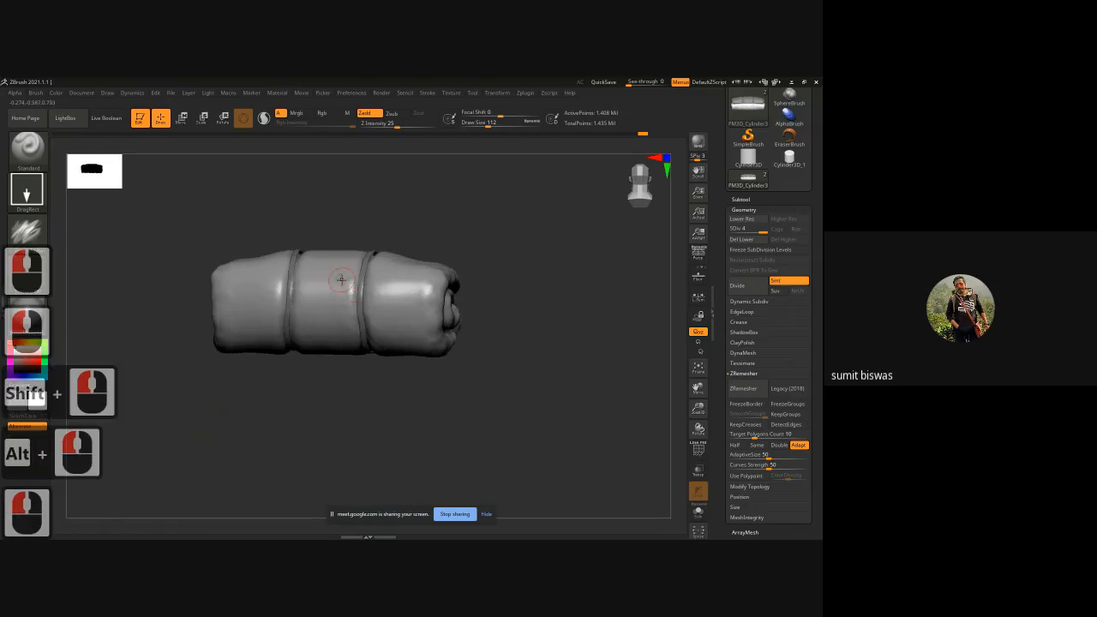
# Stamp large diagonal cloth folds across all three strapped sections on the back and underside of the bedroll.
pyautogui.moveTo(329, 294)
pyautogui.mouseDown()
pyautogui.moveTo(347, 327)
pyautogui.moveTo(425, 347)
pyautogui.mouseUp()
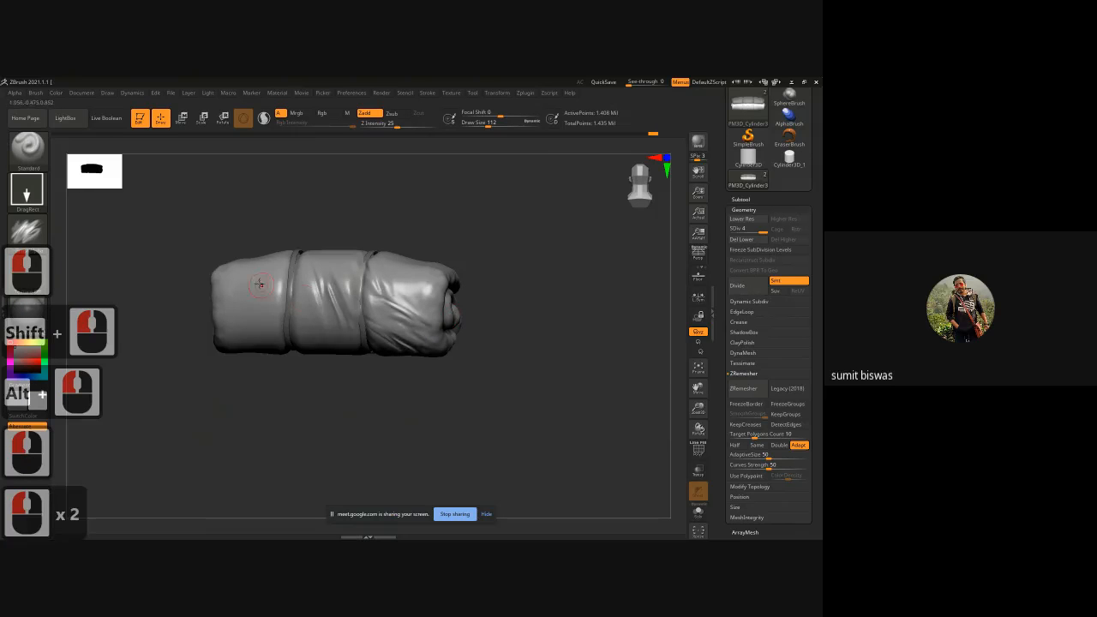
pyautogui.moveTo(262, 288); pyautogui.dragTo(271, 323)
pyautogui.moveTo(281, 386); pyautogui.dragTo(315, 343)
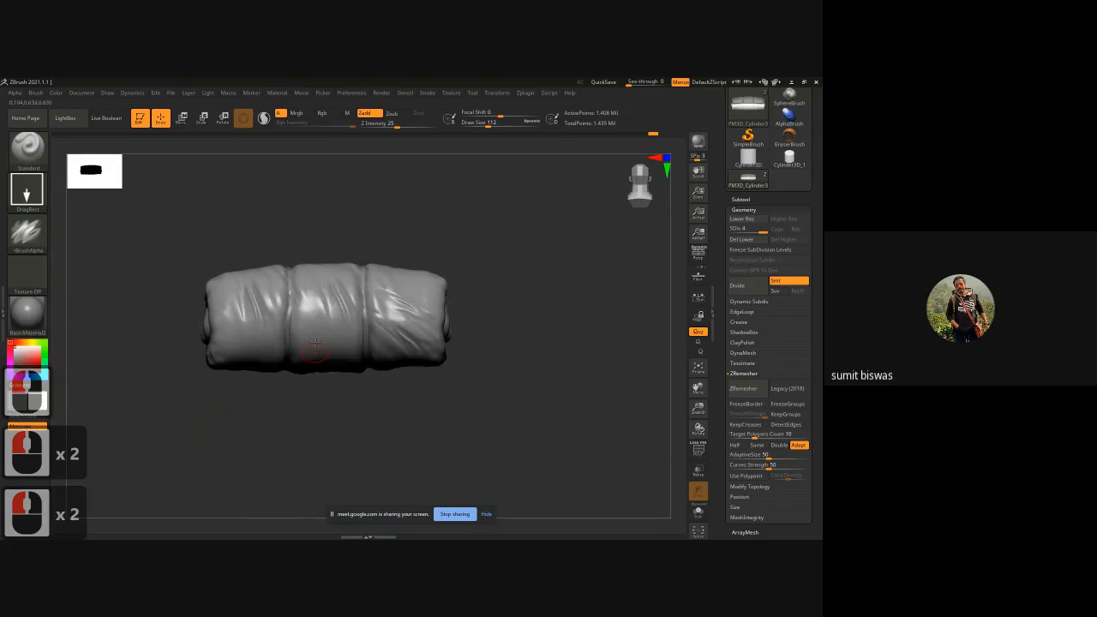
pyautogui.moveTo(276, 396); pyautogui.dragTo(310, 370)
pyautogui.moveTo(262, 338); pyautogui.dragTo(272, 360)
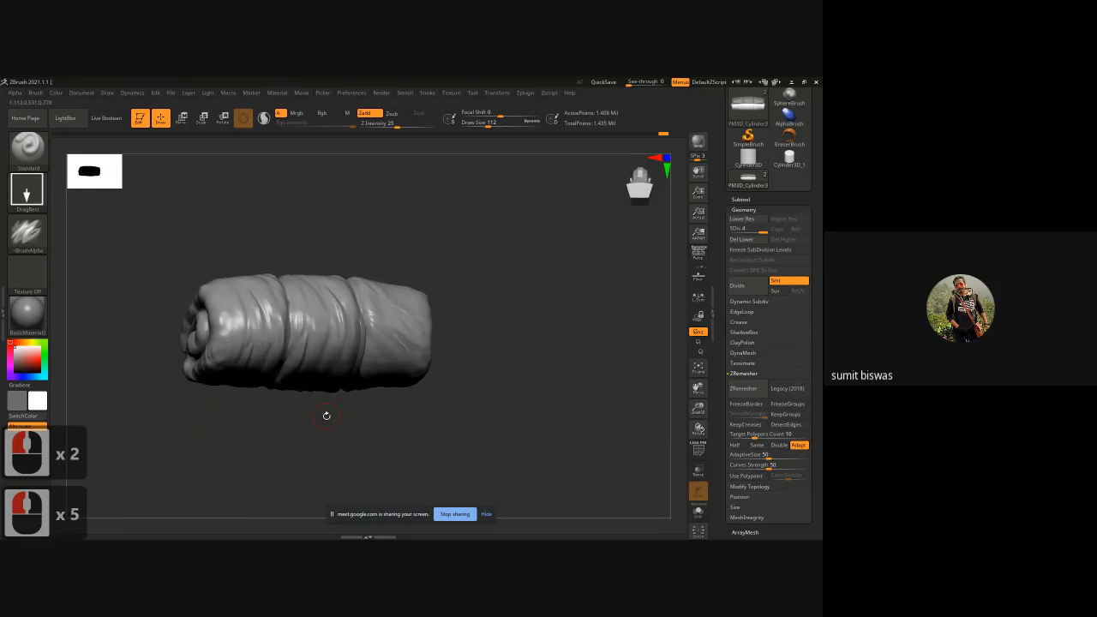
pyautogui.moveTo(326, 416); pyautogui.dragTo(385, 412)
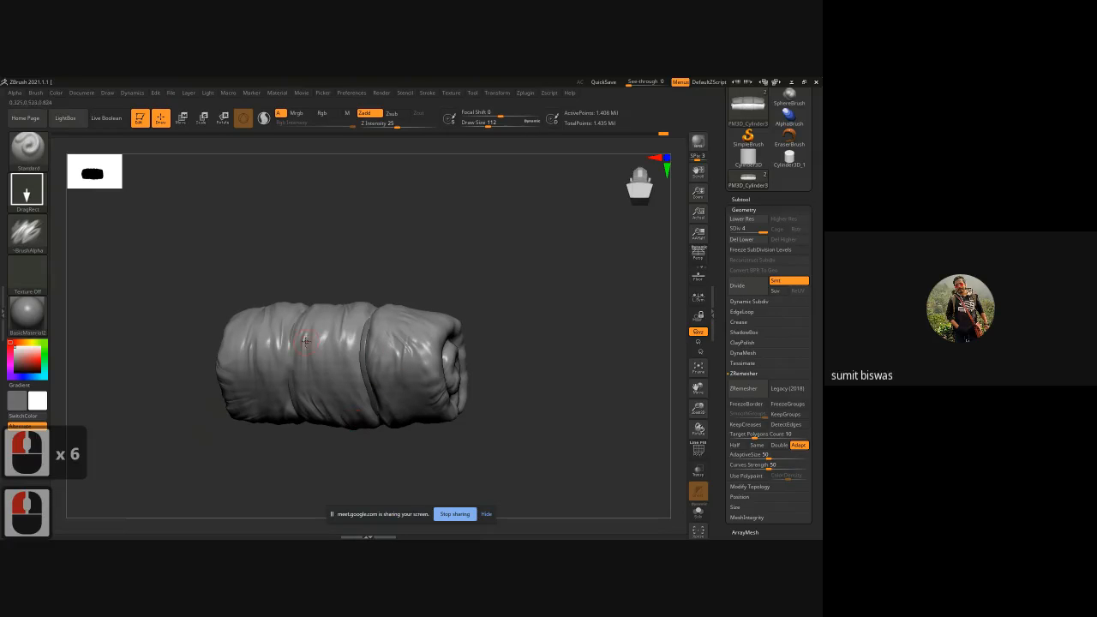
# Stamp a fold detail onto the middle section of the cloth roll with the Standard brush.
pyautogui.moveTo(306, 340); pyautogui.dragTo(322, 349)
pyautogui.moveTo(396, 284)
pyautogui.mouseDown()
pyautogui.moveTo(347, 372)
pyautogui.moveTo(367, 418)
pyautogui.moveTo(332, 413)
pyautogui.moveTo(428, 424)
pyautogui.mouseUp()
pyautogui.moveTo(428, 425); pyautogui.dragTo(327, 415)
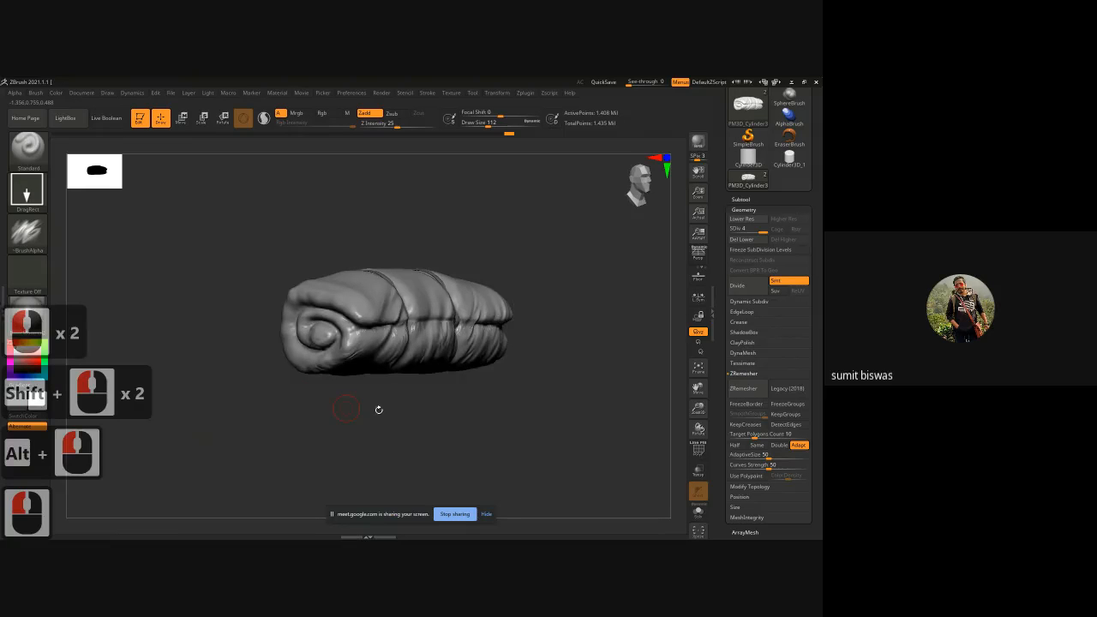
# Carve the long seam at the left end of the roll with the DamStandard brush.
pyautogui.moveTo(379, 410); pyautogui.dragTo(379, 404)
pyautogui.press('b')
pyautogui.press('d')
pyautogui.press('s')
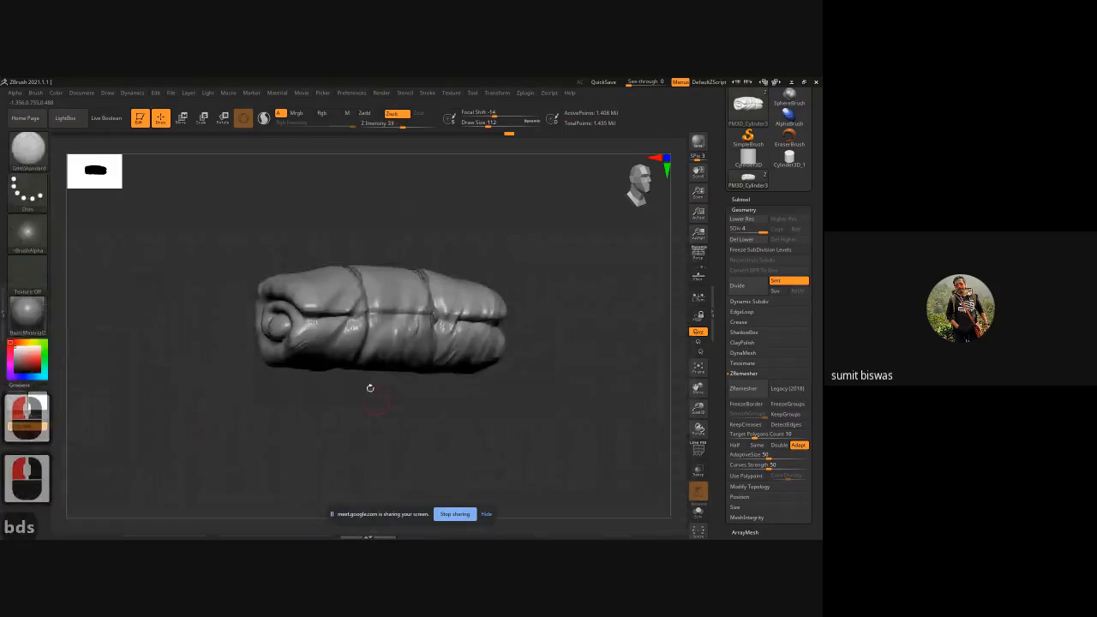
pyautogui.scroll(3, 359, 383)
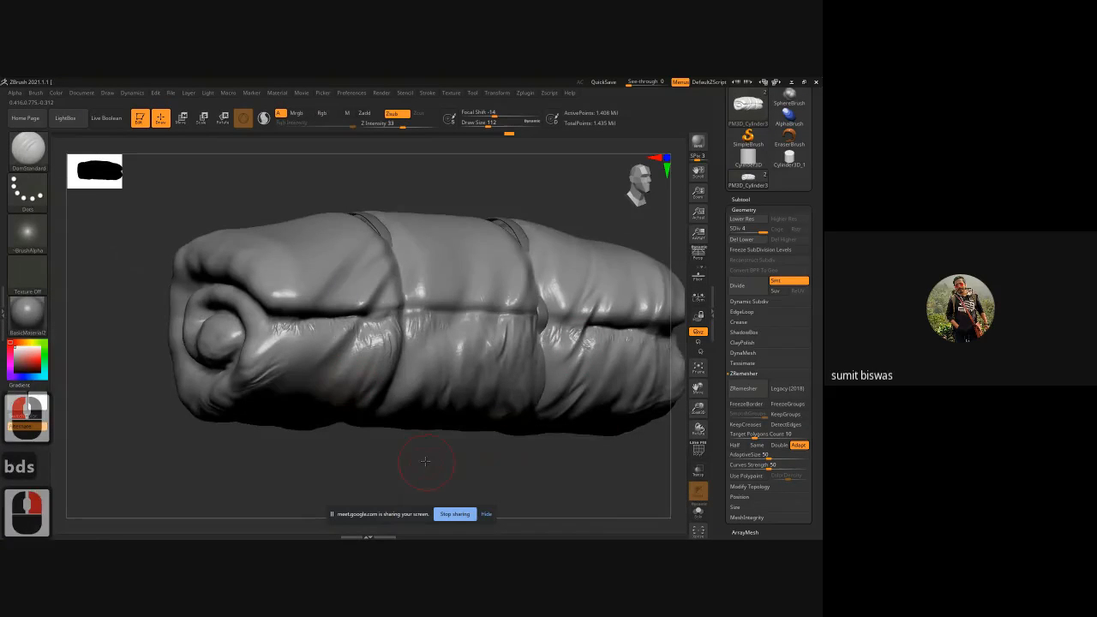
pyautogui.moveTo(428, 460)
pyautogui.keyDown('alt'); pyautogui.mouseDown()
pyautogui.moveTo(396, 455)
pyautogui.moveTo(444, 458)
pyautogui.mouseUp(); pyautogui.keyUp('alt')
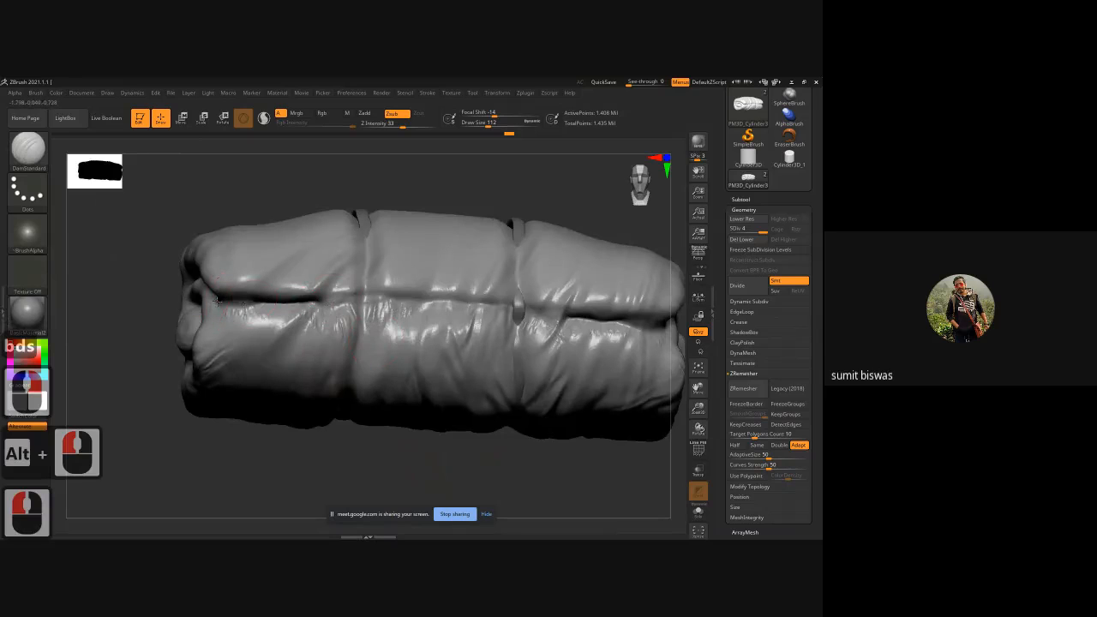
pyautogui.moveTo(217, 301)
pyautogui.mouseDown()
pyautogui.moveTo(235, 304)
pyautogui.moveTo(224, 314)
pyautogui.mouseUp()
pyautogui.moveTo(160, 346); pyautogui.dragTo(149, 320)
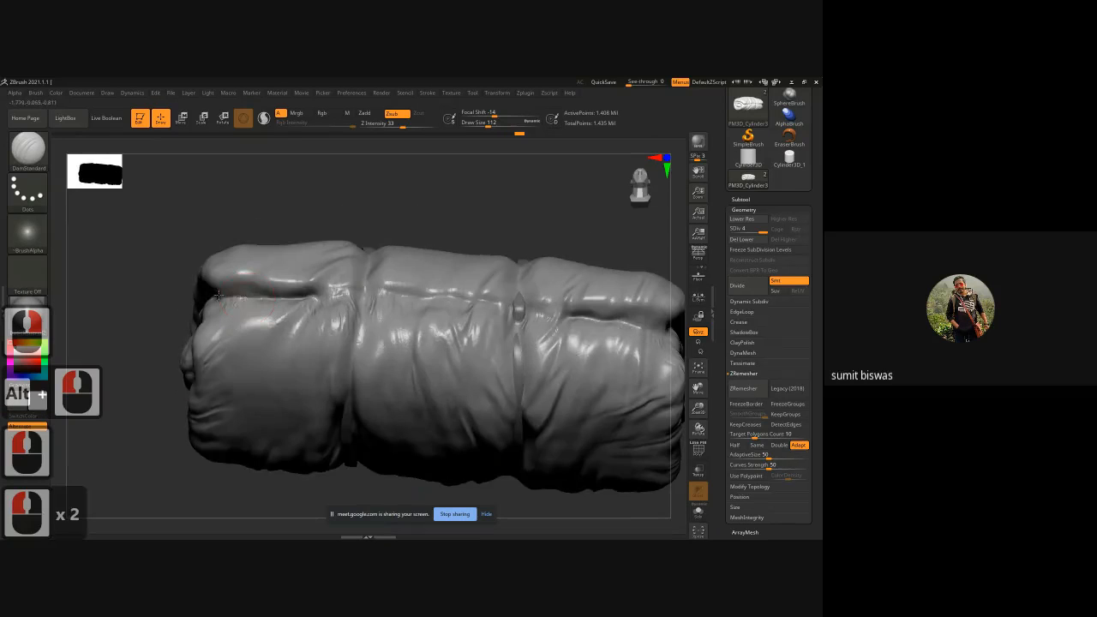
pyautogui.moveTo(217, 295); pyautogui.dragTo(237, 297)
pyautogui.moveTo(128, 302); pyautogui.dragTo(243, 296)
pyautogui.moveTo(217, 294); pyautogui.dragTo(249, 297)
pyautogui.moveTo(236, 297); pyautogui.dragTo(267, 296)
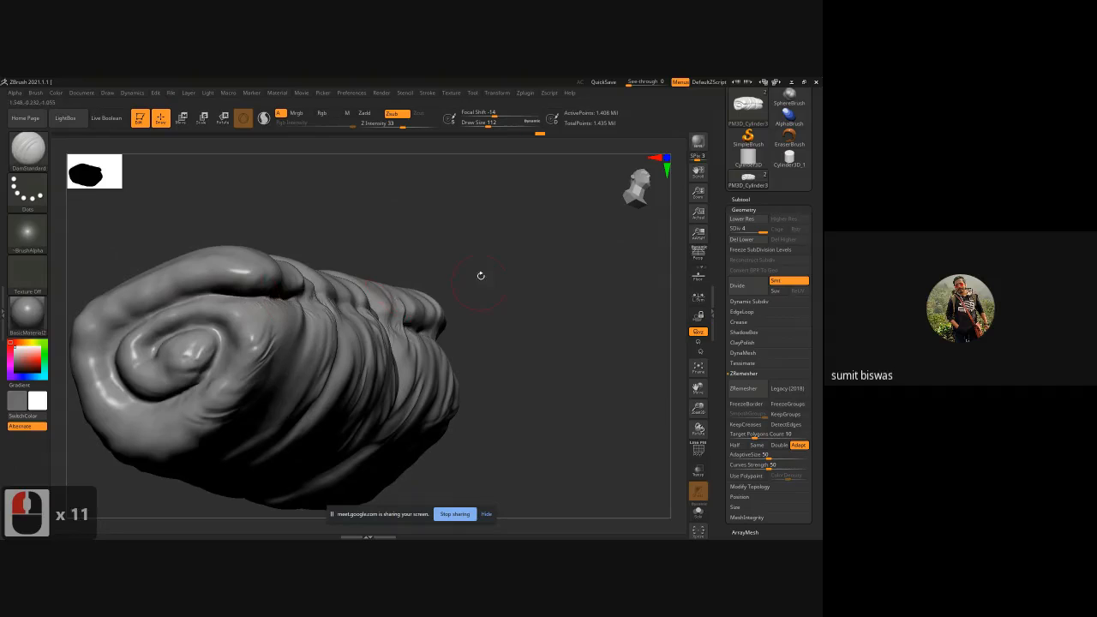
# Continue the DamStandard crease along the seam, past both straps towards the opposite end of the roll.
pyautogui.moveTo(449, 260); pyautogui.dragTo(398, 279)
pyautogui.moveTo(301, 298); pyautogui.dragTo(351, 299)
pyautogui.keyDown('alt'); pyautogui.moveTo(433, 226); pyautogui.dragTo(289, 230); pyautogui.keyUp('alt')
pyautogui.moveTo(242, 298); pyautogui.dragTo(446, 305)
pyautogui.moveTo(455, 306); pyautogui.dragTo(505, 311)
pyautogui.moveTo(434, 304); pyautogui.dragTo(580, 324)
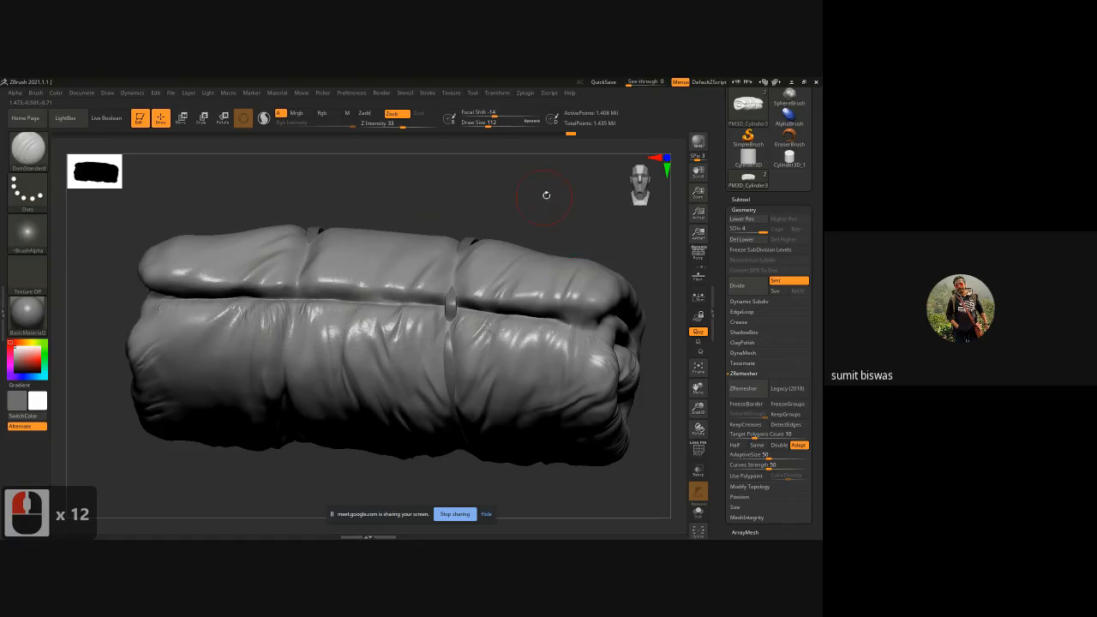
# Deepen the seam where it runs into the spiral at the right end of the roll.
pyautogui.moveTo(545, 195); pyautogui.dragTo(518, 197)
pyautogui.moveTo(546, 319); pyautogui.dragTo(591, 325)
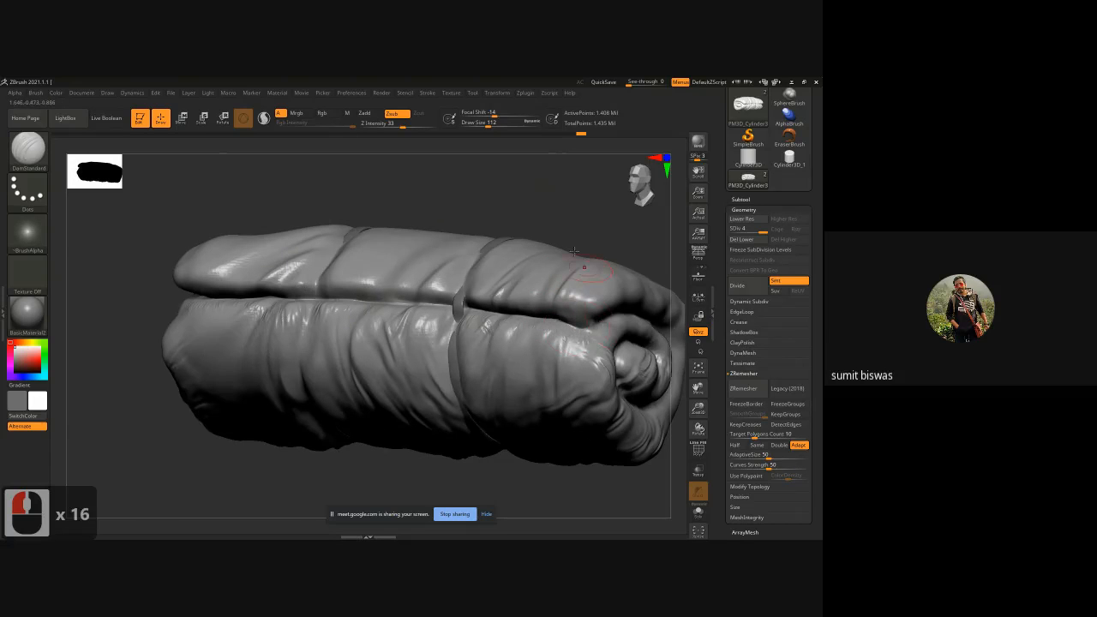
pyautogui.moveTo(600, 225); pyautogui.dragTo(398, 169)
pyautogui.moveTo(428, 297); pyautogui.dragTo(463, 298)
pyautogui.moveTo(516, 202); pyautogui.dragTo(400, 293)
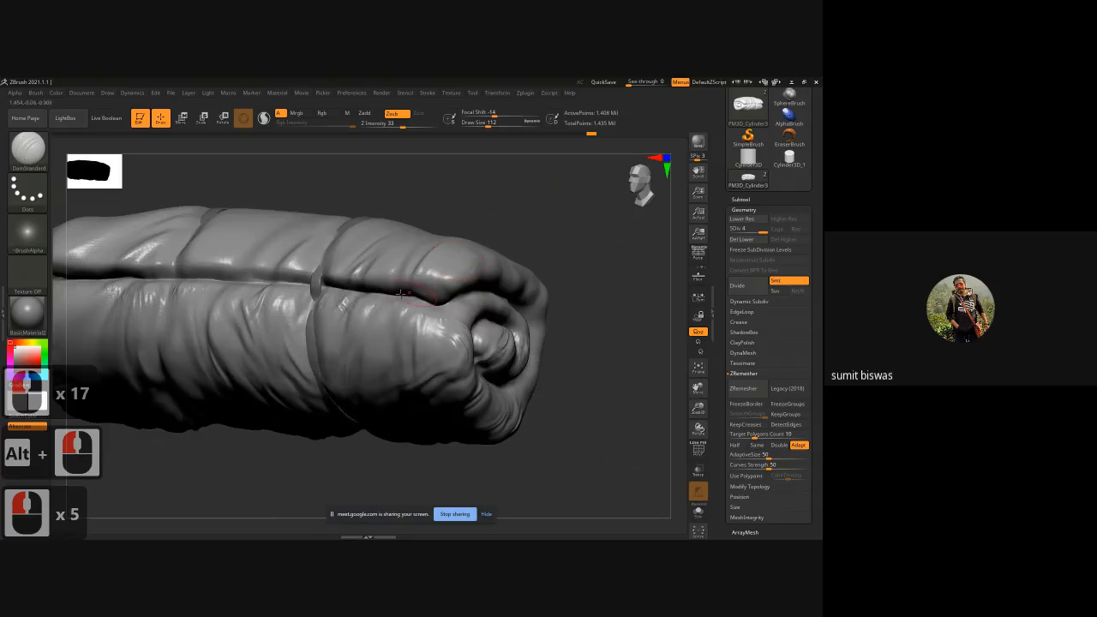
# Deepen the seam across the middle section and beside the left strap with DamStandard.
pyautogui.moveTo(517, 226)
pyautogui.mouseDown()
pyautogui.moveTo(519, 210)
pyautogui.moveTo(221, 288)
pyautogui.moveTo(259, 283)
pyautogui.mouseUp()
pyautogui.moveTo(257, 283); pyautogui.dragTo(352, 286)
pyautogui.keyDown('alt'); pyautogui.moveTo(421, 179); pyautogui.dragTo(544, 190); pyautogui.keyUp('alt')
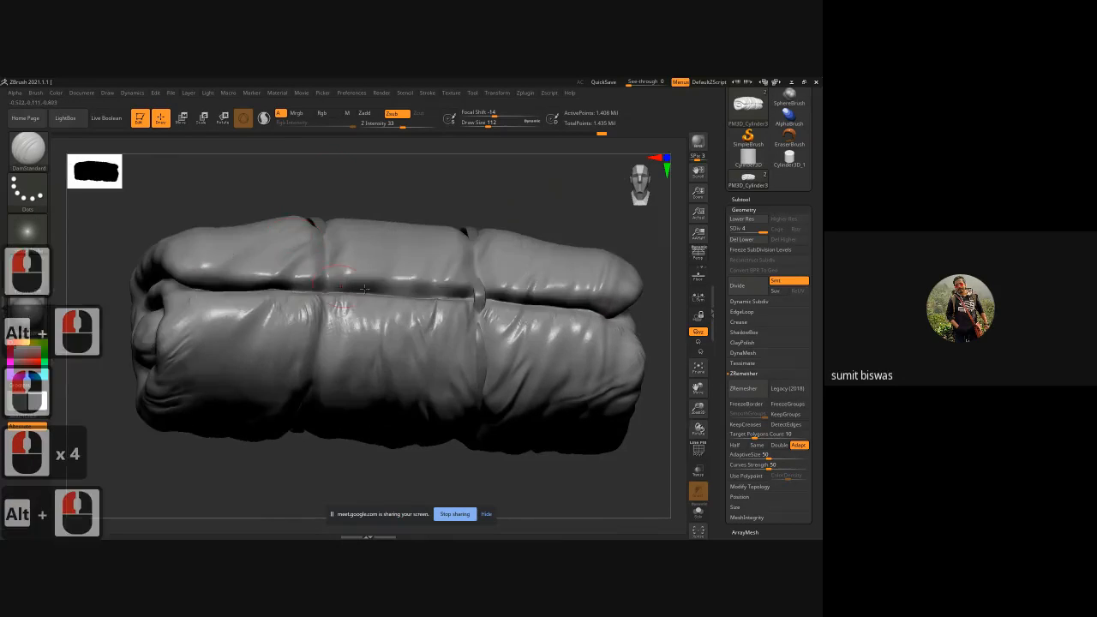
pyautogui.moveTo(268, 289); pyautogui.dragTo(306, 291)
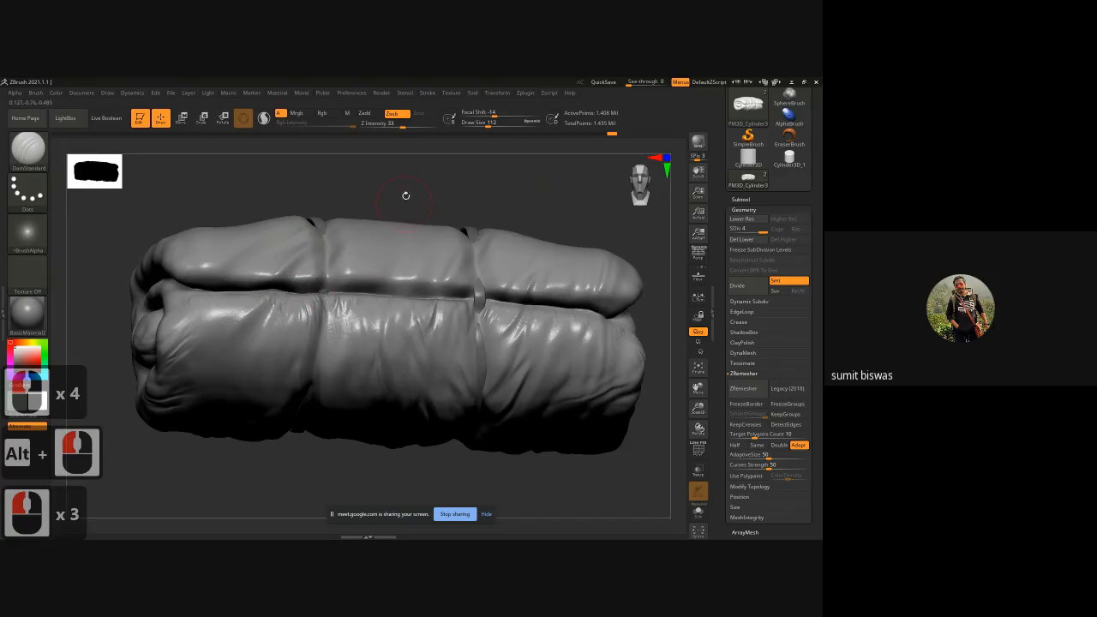
pyautogui.keyDown('shift'); pyautogui.moveTo(405, 195); pyautogui.dragTo(399, 232); pyautogui.keyUp('shift')
pyautogui.keyDown('alt'); pyautogui.moveTo(323, 453); pyautogui.dragTo(357, 421); pyautogui.keyUp('alt')
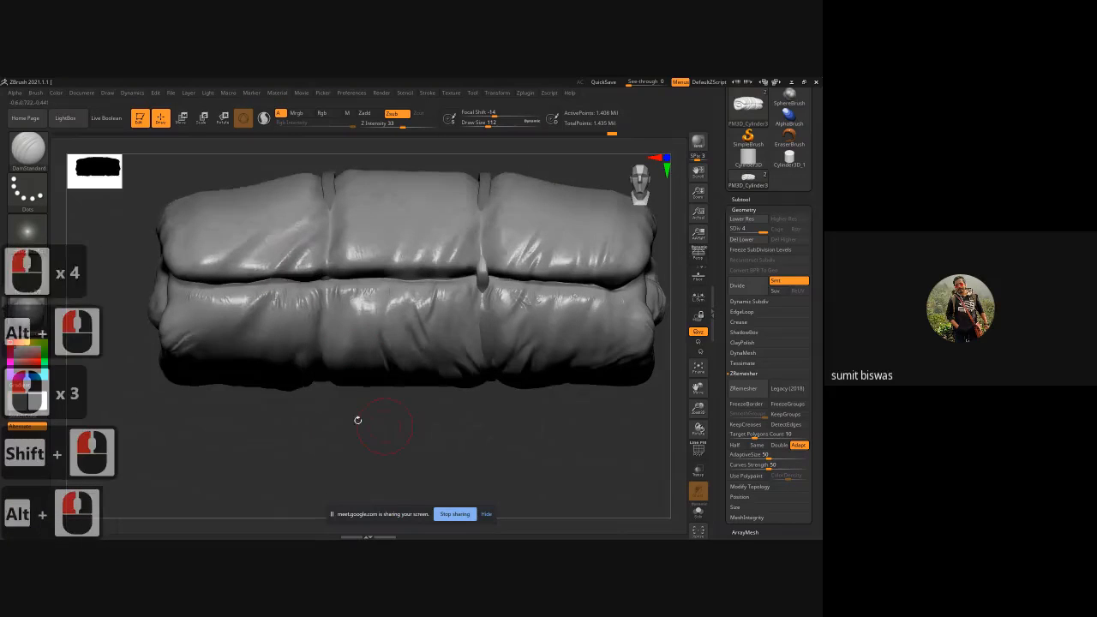
# Carve the right strap more clearly where it crosses the seam and continues down the lower section.
pyautogui.keyDown('alt'); pyautogui.moveTo(502, 310); pyautogui.dragTo(460, 339, button='right'); pyautogui.keyUp('alt')
pyautogui.click(443, 316)
pyautogui.click(441, 313)
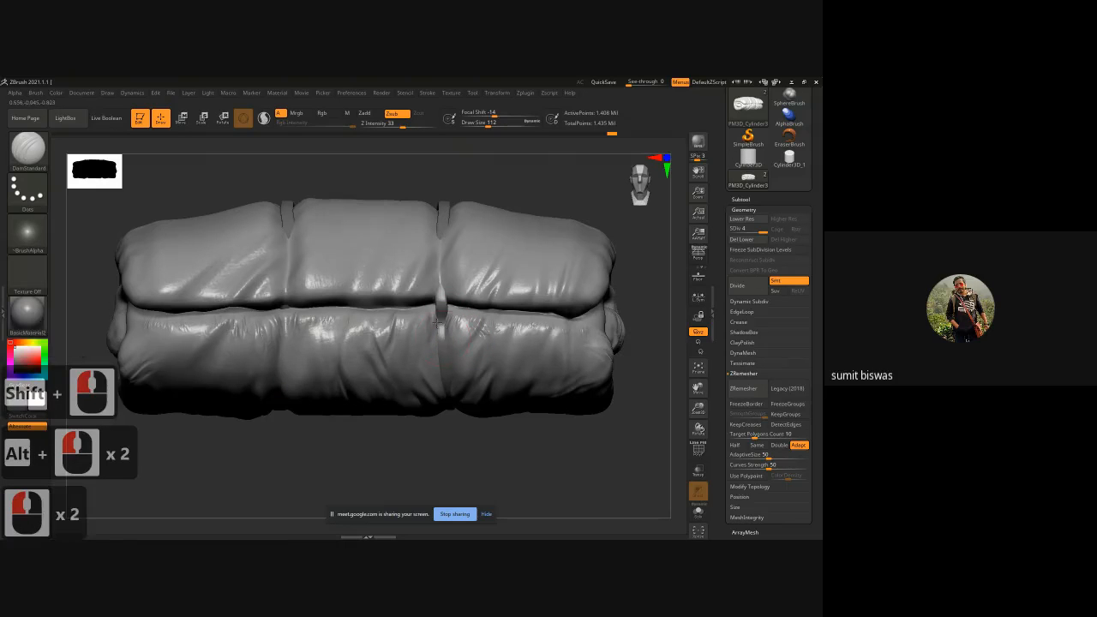
pyautogui.click(439, 311)
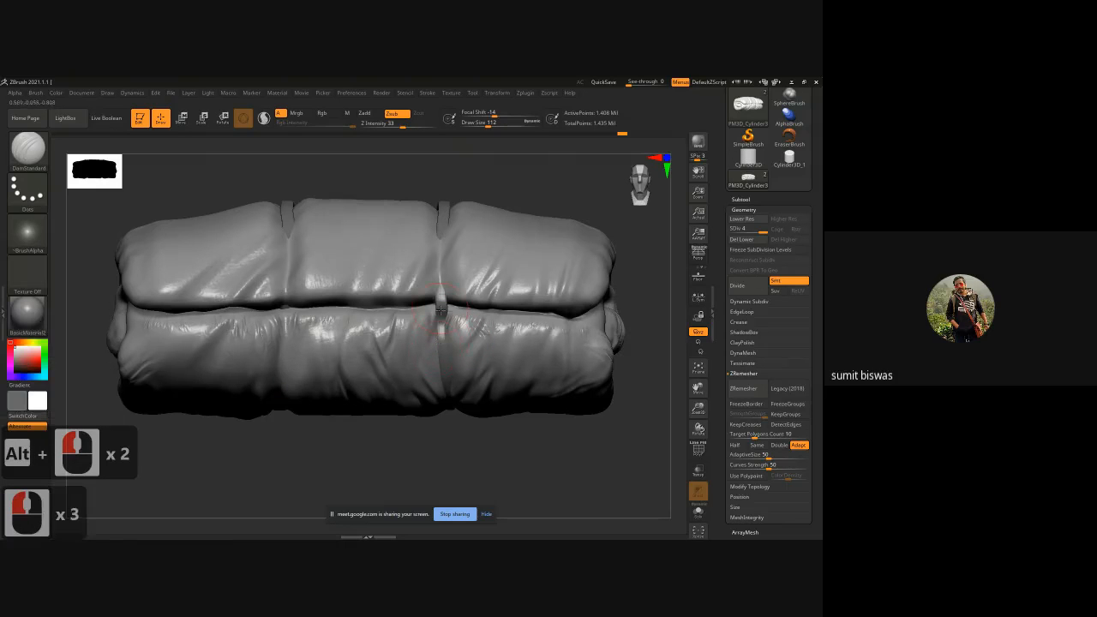
pyautogui.click(443, 375)
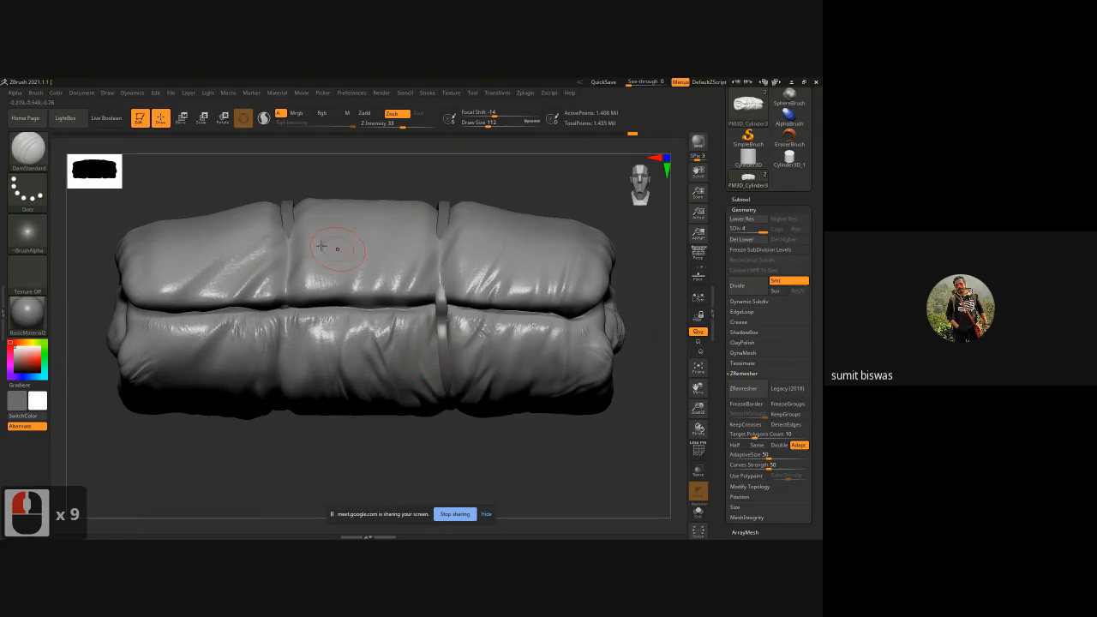
# Carve the left strap's groove from the upper flap across the seam and down the lower section.
pyautogui.moveTo(288, 223)
pyautogui.mouseDown()
pyautogui.moveTo(290, 261)
pyautogui.moveTo(286, 245)
pyautogui.mouseUp()
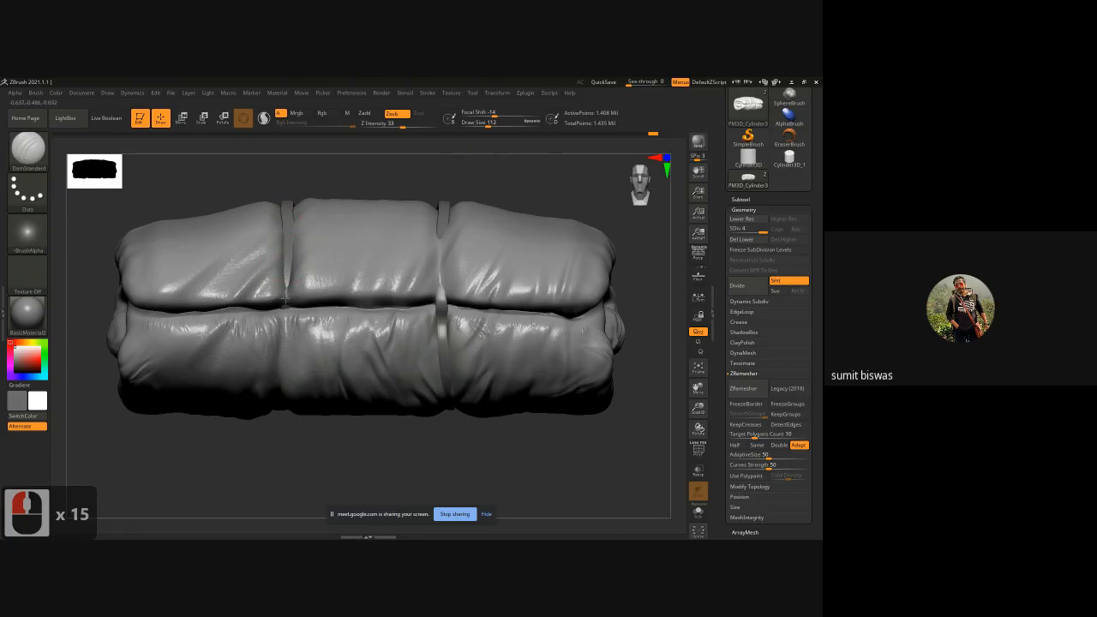
pyautogui.moveTo(286, 283); pyautogui.dragTo(285, 305)
pyautogui.moveTo(287, 278); pyautogui.dragTo(285, 346)
pyautogui.moveTo(284, 303); pyautogui.dragTo(278, 396)
pyautogui.moveTo(281, 375); pyautogui.dragTo(277, 403)
# Strengthen the left strap's groove down the lower body of the roll and quick-save the project.
pyautogui.keyDown('alt'); pyautogui.moveTo(284, 460); pyautogui.dragTo(276, 419); pyautogui.keyUp('alt')
pyautogui.moveTo(276, 281); pyautogui.dragTo(274, 310)
pyautogui.moveTo(275, 297); pyautogui.dragTo(276, 353)
pyautogui.moveTo(276, 349); pyautogui.dragTo(277, 361)
pyautogui.moveTo(277, 419)
pyautogui.mouseDown()
pyautogui.moveTo(266, 388)
pyautogui.moveTo(230, 401)
pyautogui.mouseUp()
pyautogui.moveTo(276, 323); pyautogui.dragTo(278, 365)
pyautogui.press('9')
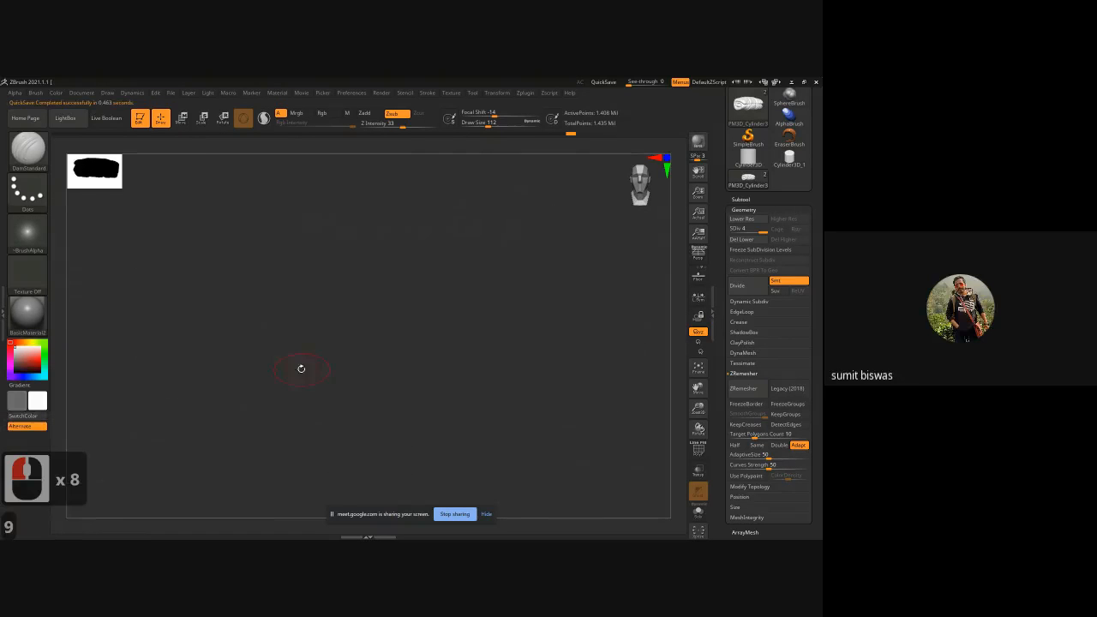
# Extend the left strap's DamStandard groove towards the underside of the roll.
pyautogui.click(278, 369)
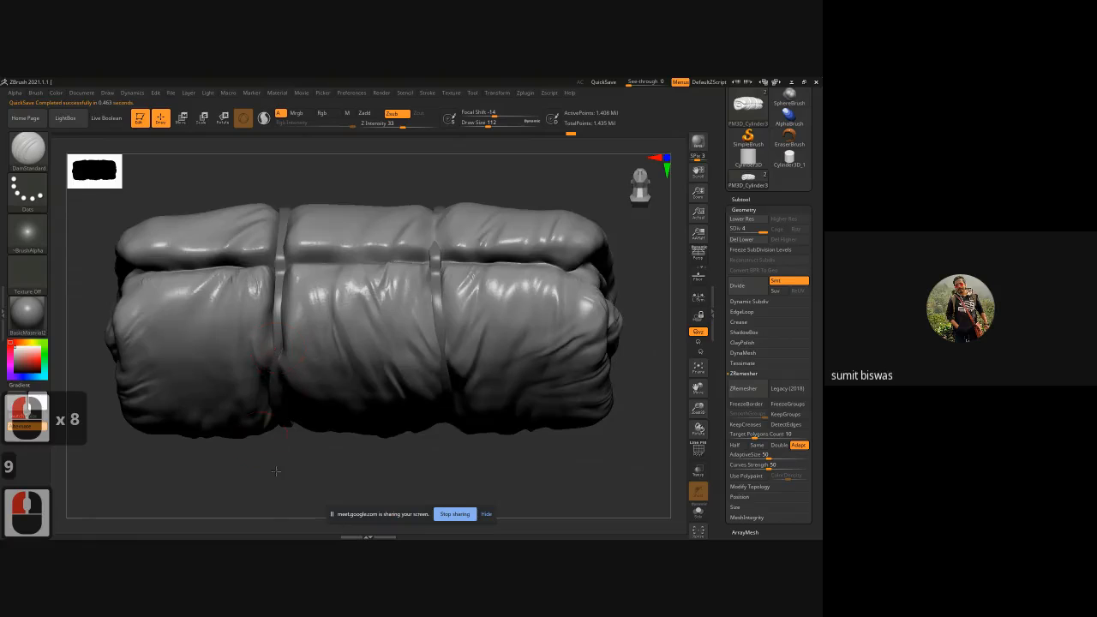
pyautogui.moveTo(275, 471); pyautogui.dragTo(277, 443)
pyautogui.moveTo(277, 369)
pyautogui.mouseDown()
pyautogui.moveTo(278, 351)
pyautogui.moveTo(284, 375)
pyautogui.mouseUp()
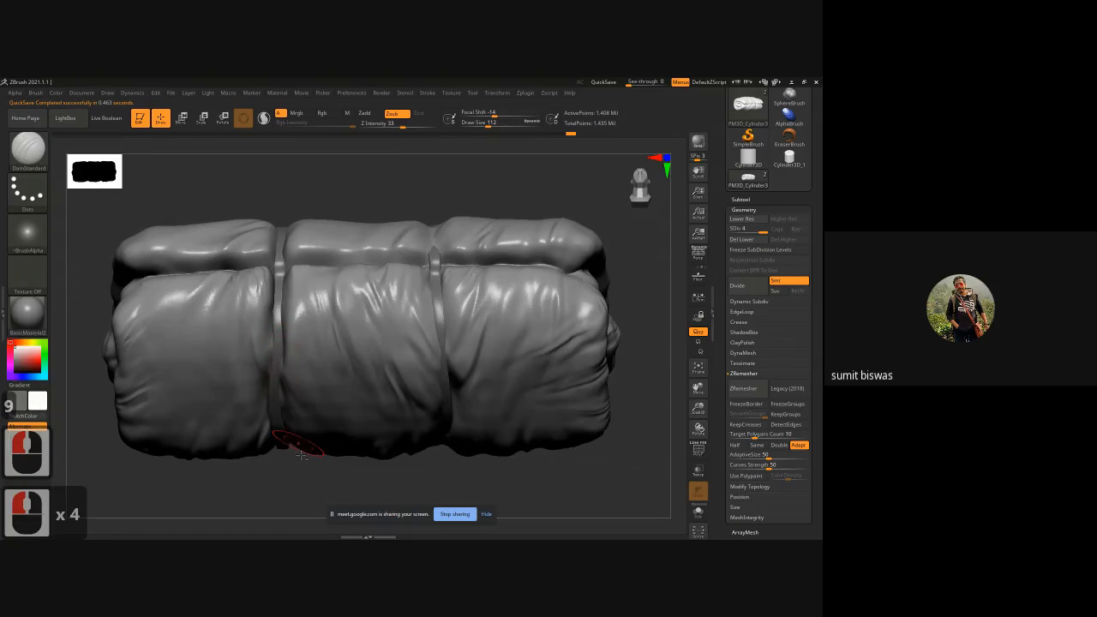
pyautogui.keyDown('alt'); pyautogui.moveTo(306, 474); pyautogui.dragTo(300, 420); pyautogui.keyUp('alt')
pyautogui.moveTo(273, 333); pyautogui.dragTo(271, 360)
# Carve the same strap's groove around the underside and back of the roll.
pyautogui.moveTo(290, 486); pyautogui.dragTo(317, 345, button='right')
pyautogui.moveTo(316, 348); pyautogui.dragTo(299, 420)
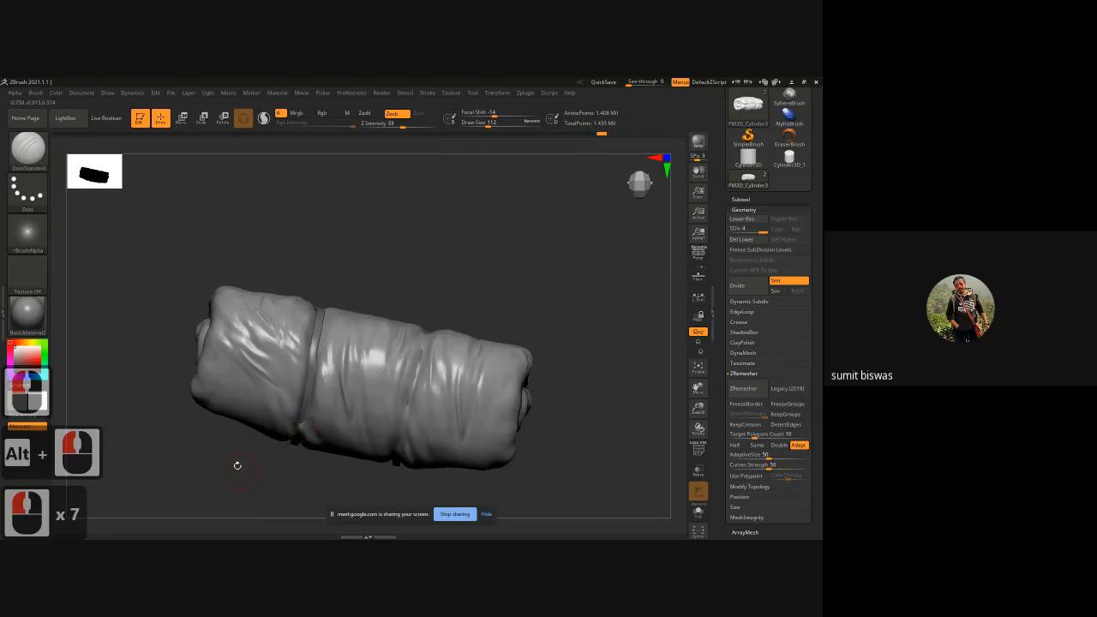
pyautogui.moveTo(237, 465)
pyautogui.mouseDown()
pyautogui.moveTo(240, 392)
pyautogui.moveTo(219, 433)
pyautogui.mouseUp()
pyautogui.moveTo(307, 337); pyautogui.dragTo(297, 367)
pyautogui.moveTo(307, 341); pyautogui.dragTo(305, 350)
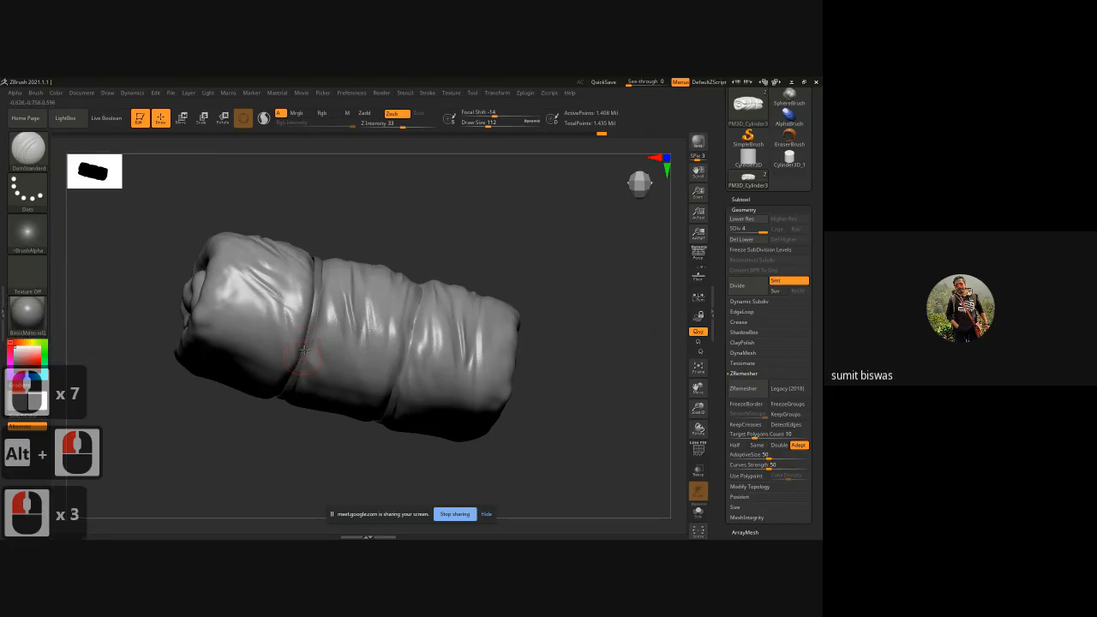
# Carve the second strap's groove across the underside of the roll between the folds.
pyautogui.keyDown('alt'); pyautogui.moveTo(343, 451); pyautogui.dragTo(106, 457); pyautogui.keyUp('alt')
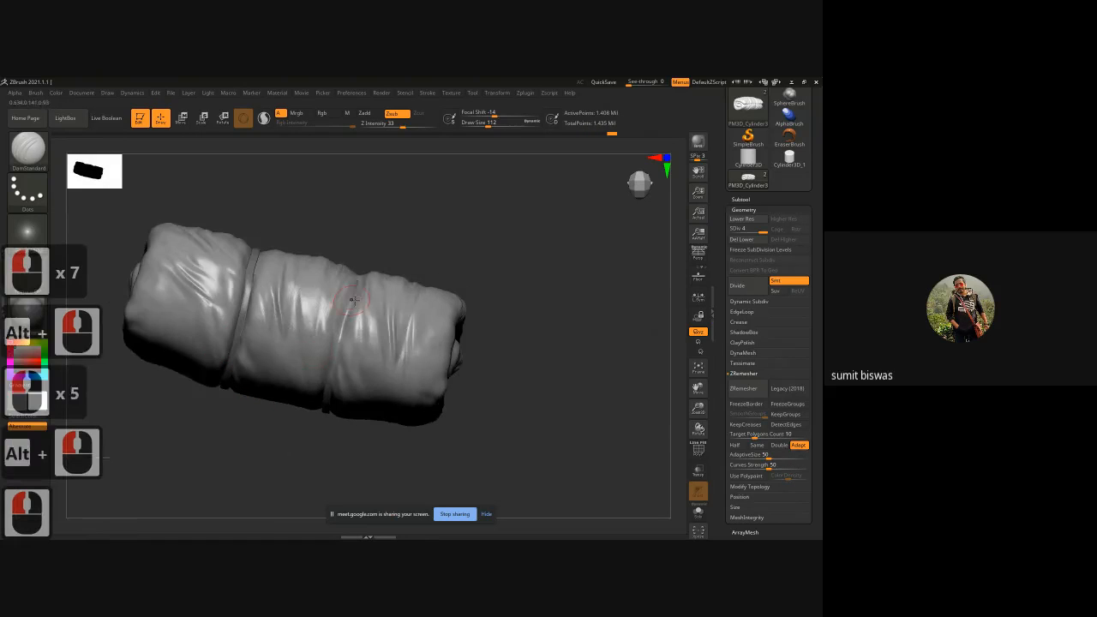
pyautogui.moveTo(357, 292); pyautogui.dragTo(326, 396)
pyautogui.moveTo(343, 318); pyautogui.dragTo(329, 369)
pyautogui.moveTo(443, 237)
pyautogui.mouseDown()
pyautogui.moveTo(402, 235)
pyautogui.moveTo(356, 281)
pyautogui.mouseUp()
# Refine the second strap's groove around the remaining sides of the roll, beside its end section.
pyautogui.moveTo(508, 188)
pyautogui.keyDown('alt'); pyautogui.mouseDown()
pyautogui.moveTo(457, 242)
pyautogui.moveTo(377, 233)
pyautogui.moveTo(390, 239)
pyautogui.moveTo(407, 225)
pyautogui.mouseUp(); pyautogui.keyUp('alt')
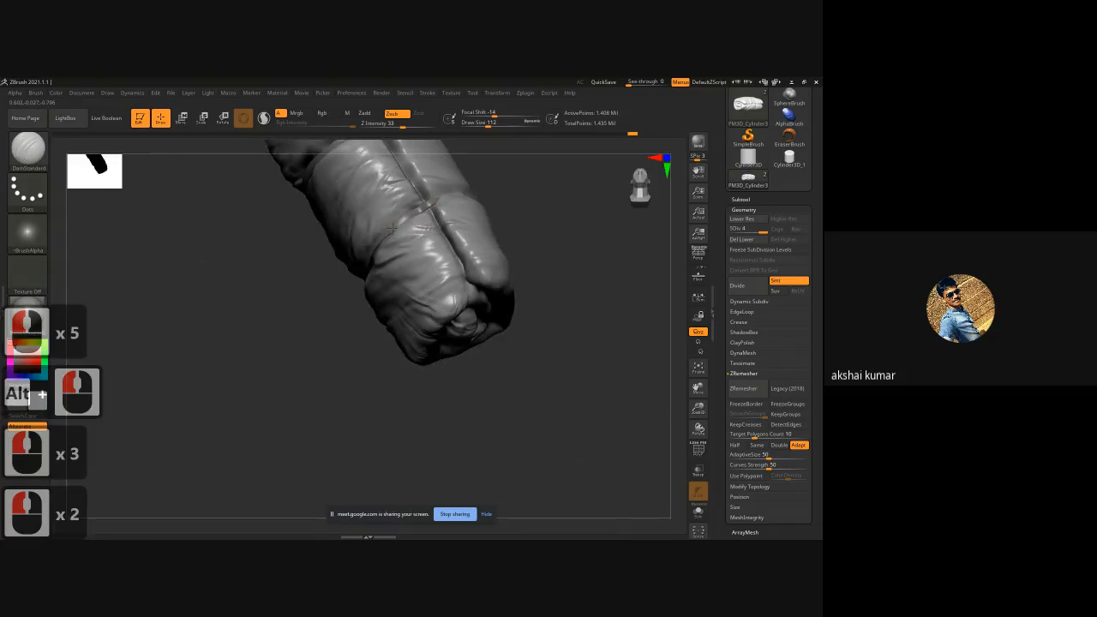
pyautogui.moveTo(514, 179)
pyautogui.mouseDown()
pyautogui.moveTo(439, 201)
pyautogui.moveTo(457, 196)
pyautogui.mouseUp()
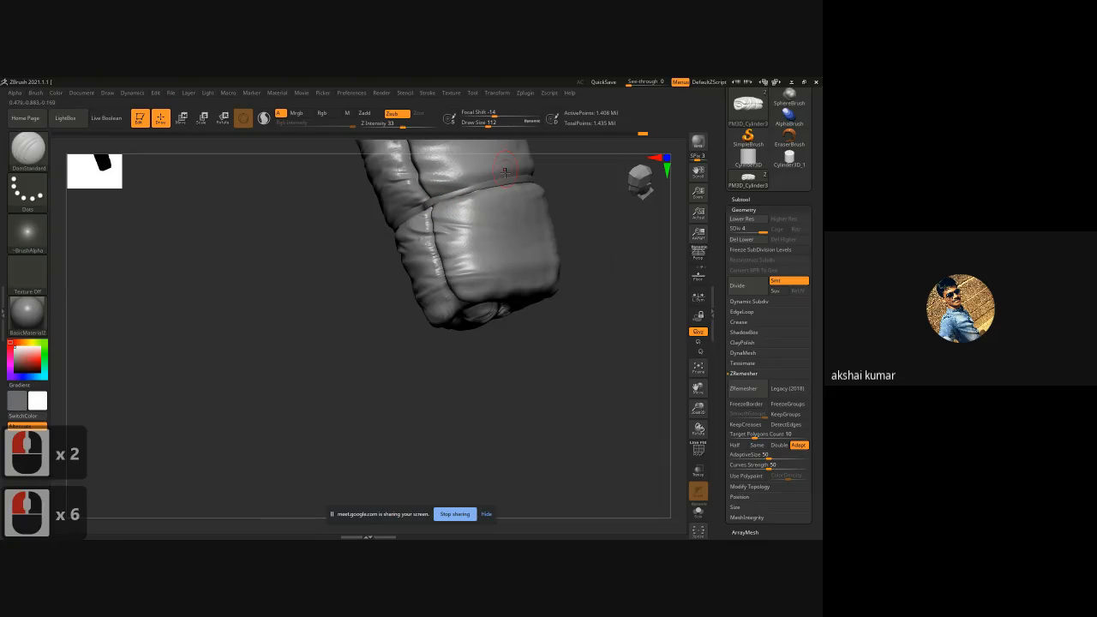
pyautogui.keyDown('alt'); pyautogui.moveTo(579, 221); pyautogui.dragTo(434, 221); pyautogui.keyUp('alt')
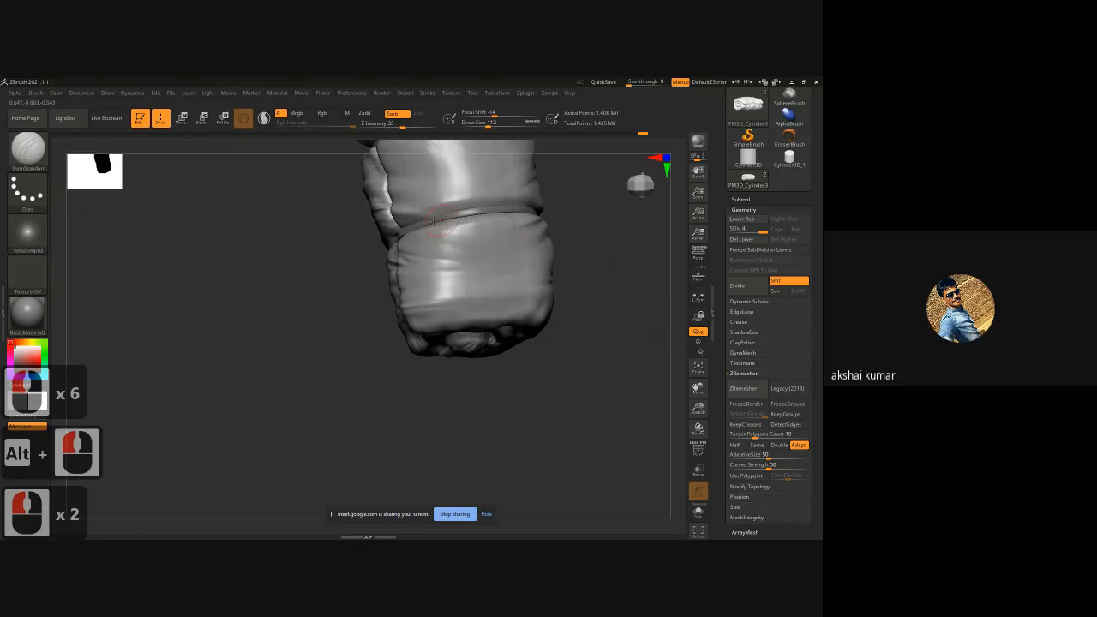
pyautogui.moveTo(598, 208); pyautogui.dragTo(541, 216)
pyautogui.keyDown('alt'); pyautogui.moveTo(350, 231); pyautogui.dragTo(314, 255); pyautogui.keyUp('alt')
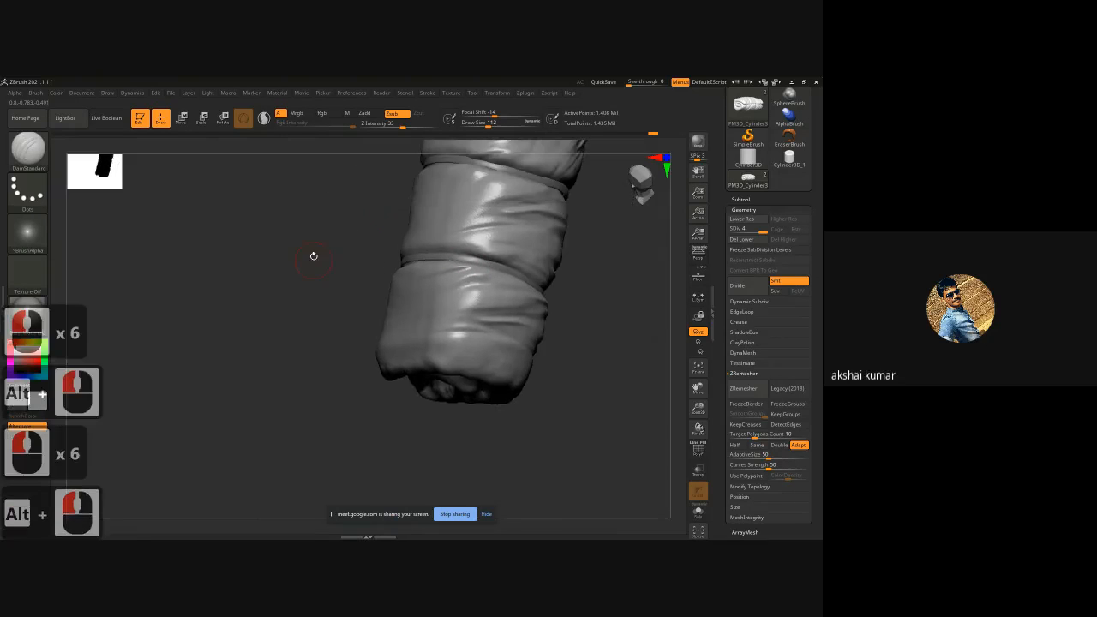
# Examine the whole roll and its strap grooves from the front, the spiral end and the back.
pyautogui.keyDown('ctrl'); pyautogui.moveTo(313, 264); pyautogui.dragTo(337, 271, button='right'); pyautogui.keyUp('ctrl')
pyautogui.keyDown('shift'); pyautogui.moveTo(337, 272); pyautogui.dragTo(343, 328); pyautogui.keyUp('shift')
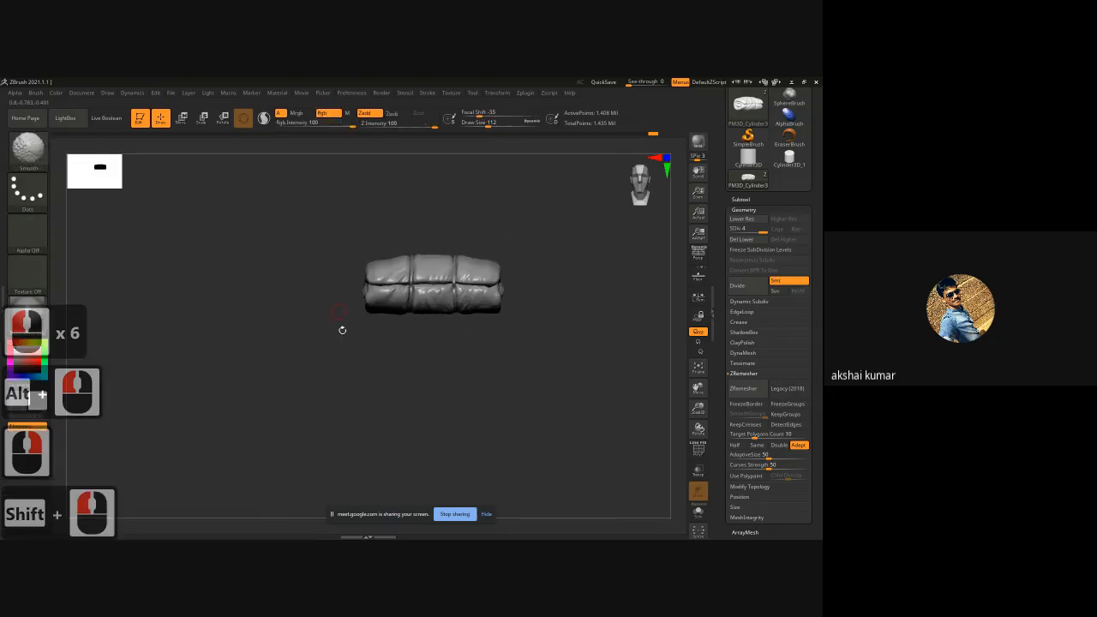
pyautogui.moveTo(374, 361)
pyautogui.keyDown('alt'); pyautogui.mouseDown()
pyautogui.moveTo(345, 369)
pyautogui.moveTo(367, 374)
pyautogui.mouseUp(); pyautogui.keyUp('alt')
pyautogui.keyDown('alt'); pyautogui.moveTo(449, 361); pyautogui.dragTo(416, 379); pyautogui.keyUp('alt')
pyautogui.keyDown('ctrl'); pyautogui.moveTo(416, 380); pyautogui.dragTo(428, 416, button='right'); pyautogui.keyUp('ctrl')
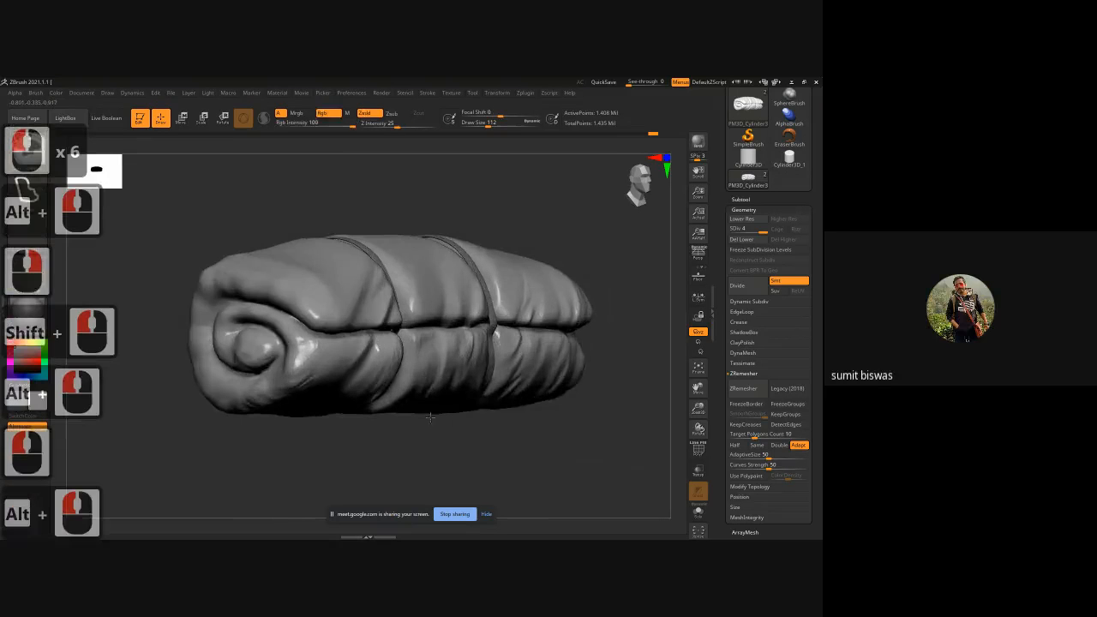
pyautogui.moveTo(481, 451); pyautogui.dragTo(434, 382)
pyautogui.moveTo(433, 382); pyautogui.dragTo(402, 274)
pyautogui.keyDown('alt'); pyautogui.moveTo(381, 217); pyautogui.dragTo(350, 254); pyautogui.keyUp('alt')
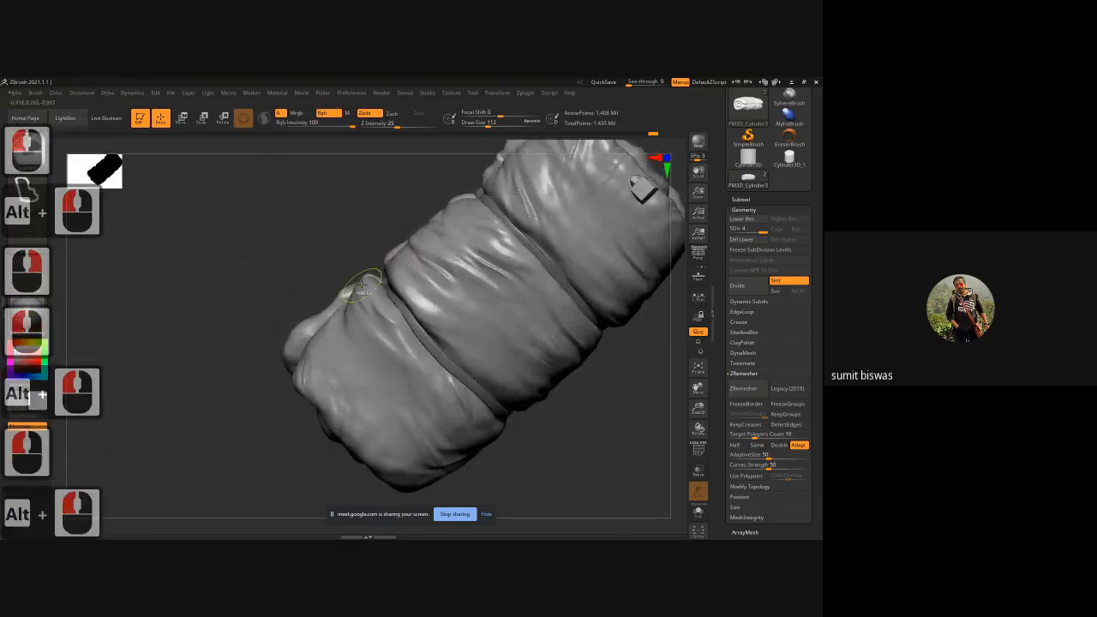
# Reshape the protruding fold tip beside the strap with the Move brush.
pyautogui.keyDown('ctrl'); pyautogui.moveTo(367, 278); pyautogui.dragTo(378, 325, button='right'); pyautogui.keyUp('ctrl')
pyautogui.press('space')
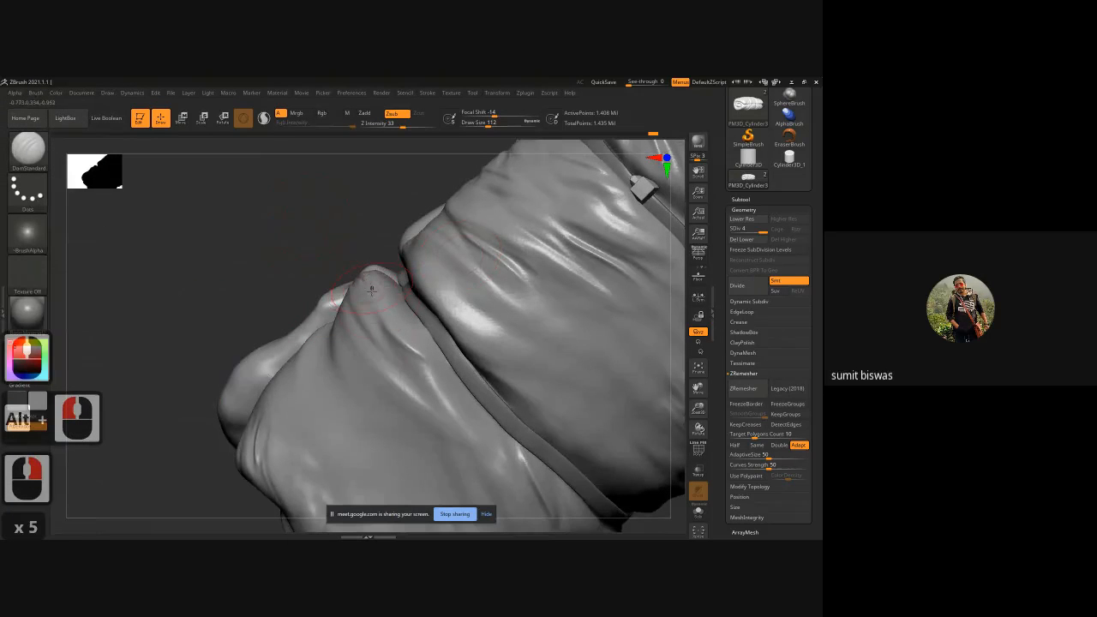
pyautogui.press('b')
pyautogui.press('m')
pyautogui.press('v')
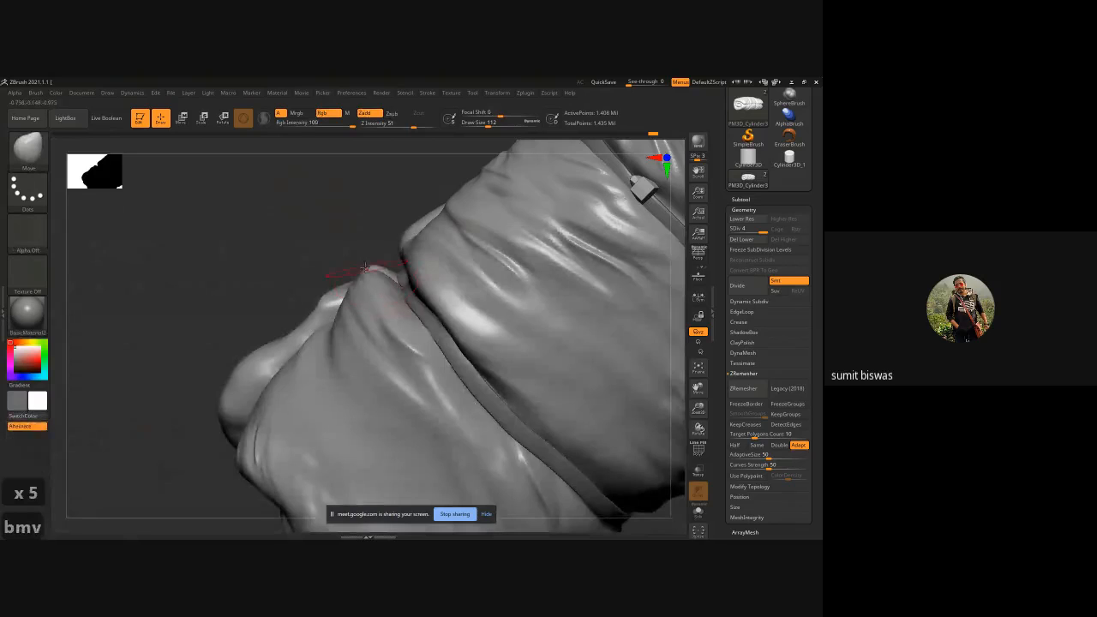
pyautogui.rightClick(364, 268)
pyautogui.rightClick(373, 275)
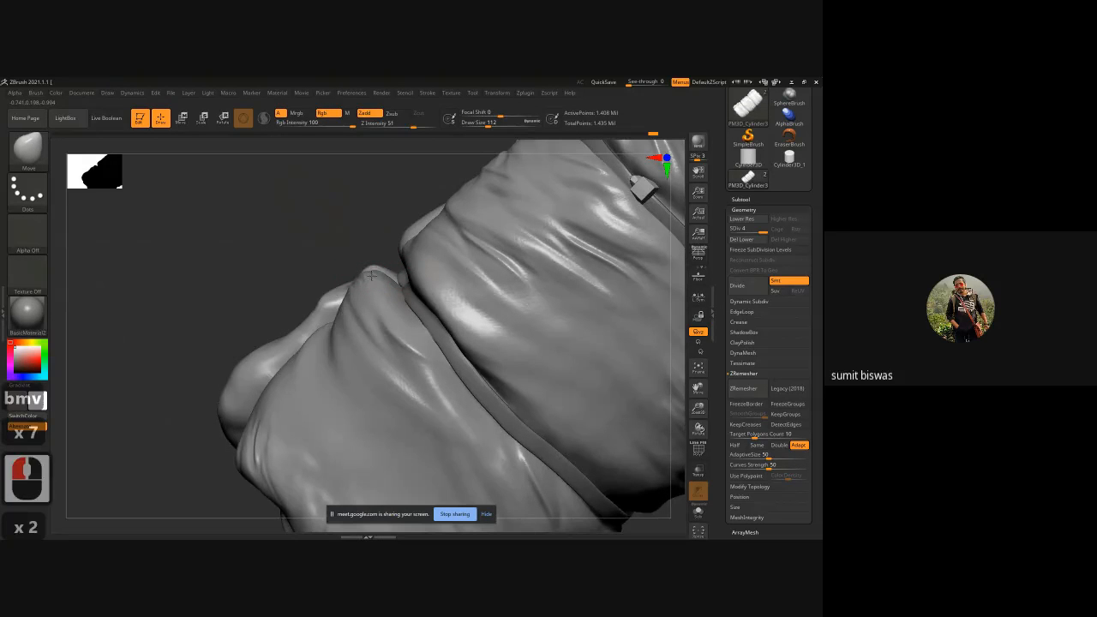
pyautogui.moveTo(370, 276); pyautogui.dragTo(374, 282)
pyautogui.moveTo(381, 229)
pyautogui.mouseDown()
pyautogui.moveTo(477, 227)
pyautogui.moveTo(489, 252)
pyautogui.moveTo(358, 306)
pyautogui.mouseUp()
pyautogui.moveTo(383, 300)
pyautogui.mouseDown()
pyautogui.moveTo(408, 293)
pyautogui.moveTo(383, 289)
pyautogui.mouseUp()
# Set the Move brush's draw size to 140 and push the end section's fold edges towards the strap.
pyautogui.press('space')
pyautogui.moveTo(377, 299); pyautogui.dragTo(394, 282)
pyautogui.moveTo(469, 248); pyautogui.dragTo(390, 287)
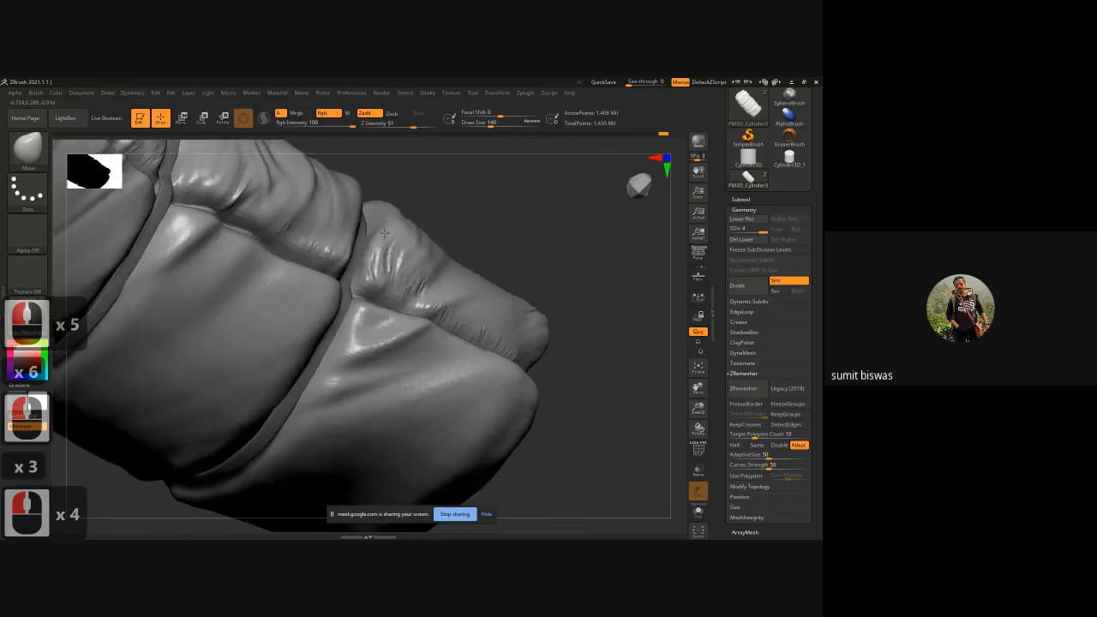
pyautogui.moveTo(375, 233)
pyautogui.mouseDown()
pyautogui.moveTo(374, 214)
pyautogui.moveTo(361, 232)
pyautogui.mouseUp()
pyautogui.moveTo(445, 217); pyautogui.dragTo(415, 236)
pyautogui.moveTo(369, 252); pyautogui.dragTo(353, 251)
pyautogui.moveTo(396, 246); pyautogui.dragTo(388, 253)
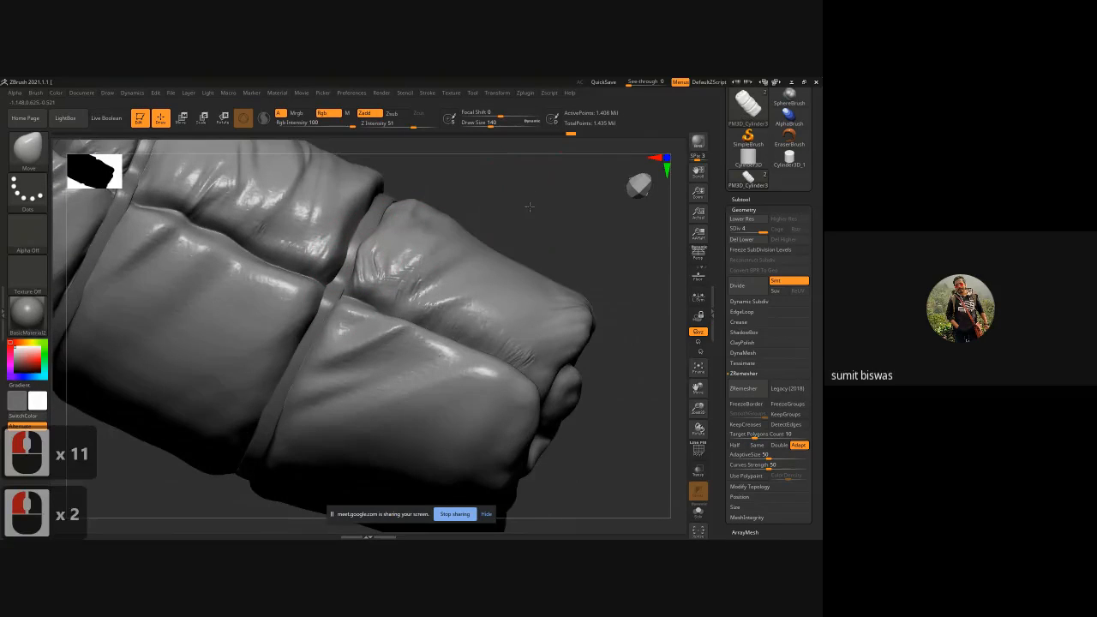
# Adjust the cloth beside the strap near the seam crossing with the Move brush.
pyautogui.moveTo(529, 206); pyautogui.dragTo(507, 193)
pyautogui.keyDown('alt'); pyautogui.moveTo(507, 193); pyautogui.dragTo(507, 251); pyautogui.keyUp('alt')
pyautogui.moveTo(453, 226)
pyautogui.mouseDown()
pyautogui.moveTo(362, 250)
pyautogui.moveTo(371, 240)
pyautogui.mouseUp()
pyautogui.moveTo(347, 309); pyautogui.dragTo(342, 312)
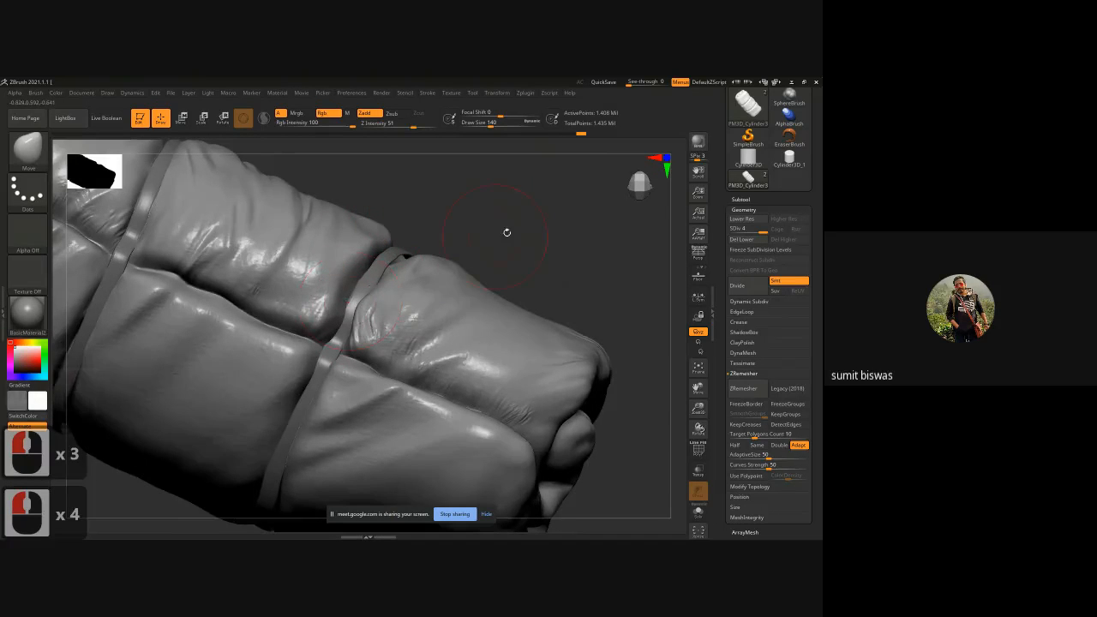
# Push the end section's upper cloth edge against the strap with the Move brush.
pyautogui.moveTo(507, 232); pyautogui.dragTo(512, 273)
pyautogui.moveTo(399, 294); pyautogui.dragTo(395, 297)
pyautogui.moveTo(339, 323); pyautogui.dragTo(412, 291)
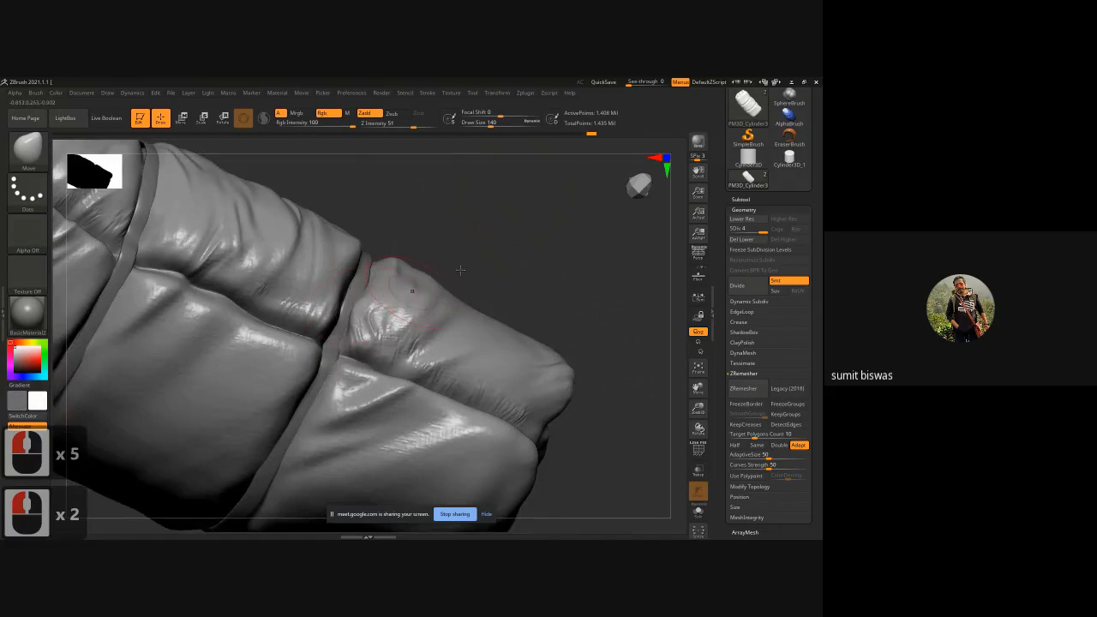
# Reshape the cloth edges along the lower part of the same strap groove with the Move brush.
pyautogui.keyDown('alt'); pyautogui.moveTo(526, 247); pyautogui.dragTo(597, 186); pyautogui.keyUp('alt')
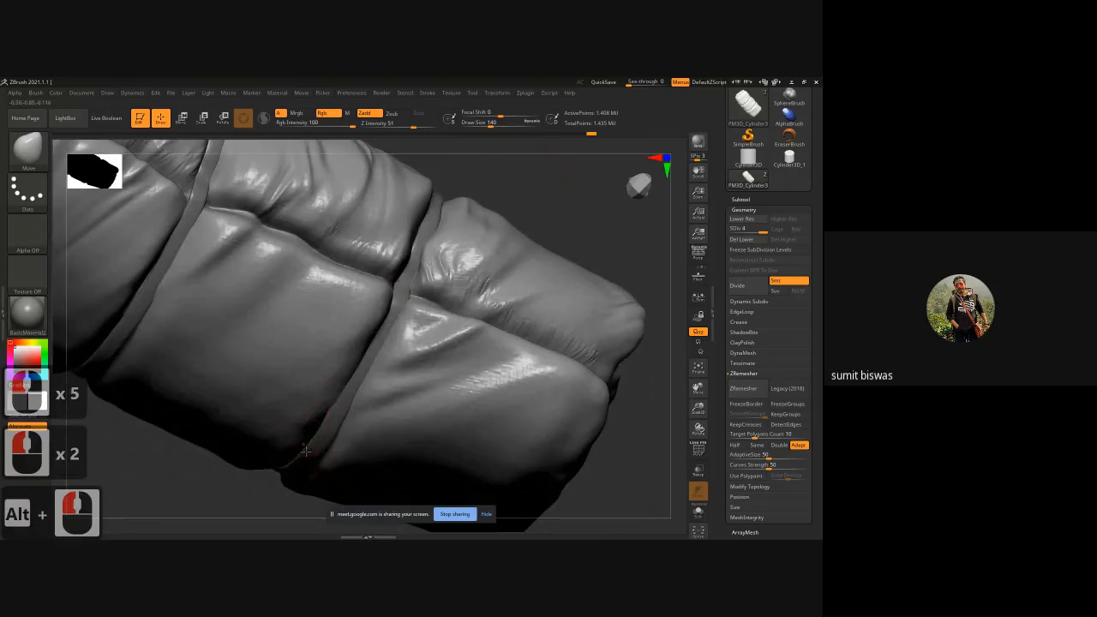
pyautogui.moveTo(305, 450); pyautogui.dragTo(326, 437)
pyautogui.moveTo(315, 444); pyautogui.dragTo(320, 437)
pyautogui.moveTo(289, 472); pyautogui.dragTo(288, 465)
pyautogui.moveTo(250, 515)
pyautogui.keyDown('alt'); pyautogui.mouseDown()
pyautogui.moveTo(268, 418)
pyautogui.moveTo(332, 372)
pyautogui.moveTo(343, 385)
pyautogui.mouseUp(); pyautogui.keyUp('alt')
pyautogui.moveTo(322, 390); pyautogui.dragTo(328, 396)
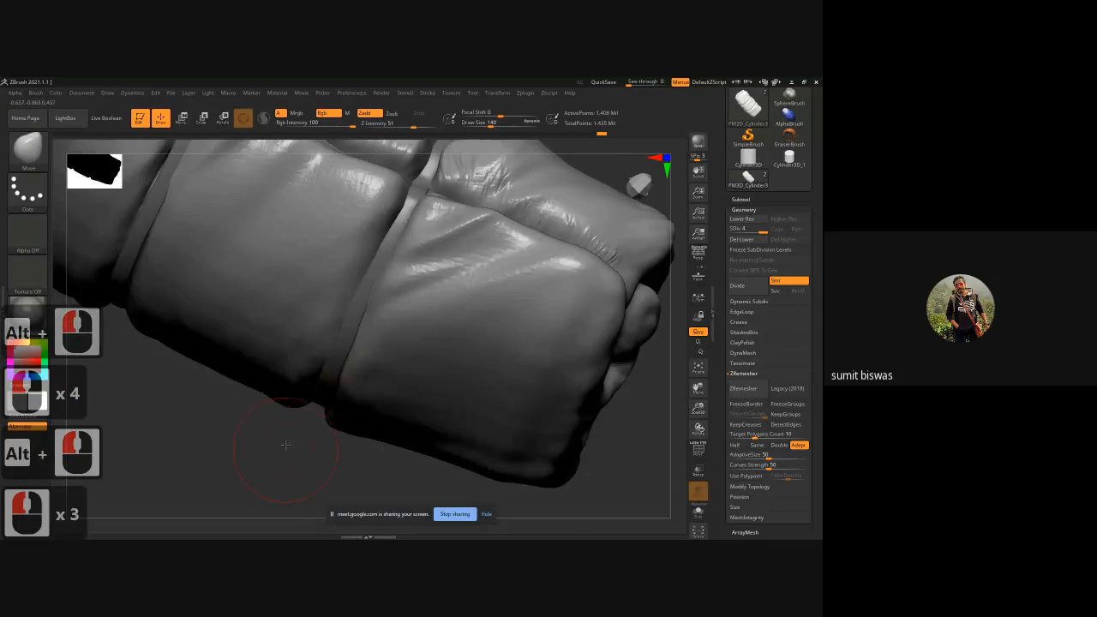
# Pull the cloth at the top of the roll closer to the strap beside the spiral end.
pyautogui.moveTo(283, 442)
pyautogui.mouseDown()
pyautogui.moveTo(228, 494)
pyautogui.moveTo(247, 382)
pyautogui.mouseUp()
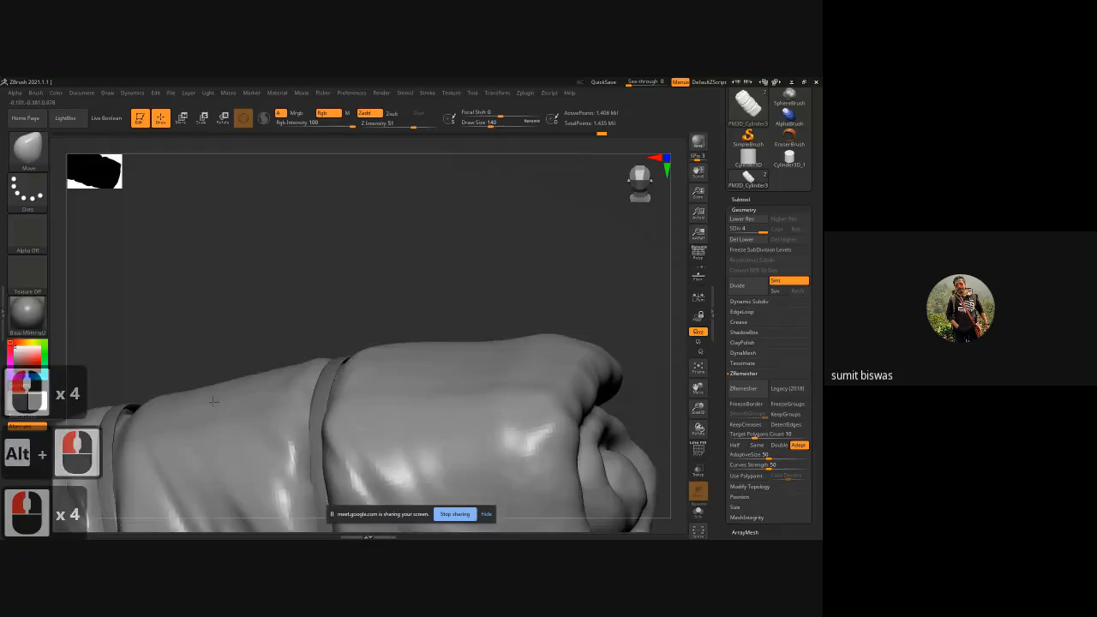
pyautogui.moveTo(342, 371)
pyautogui.mouseDown()
pyautogui.moveTo(353, 364)
pyautogui.moveTo(310, 392)
pyautogui.mouseUp()
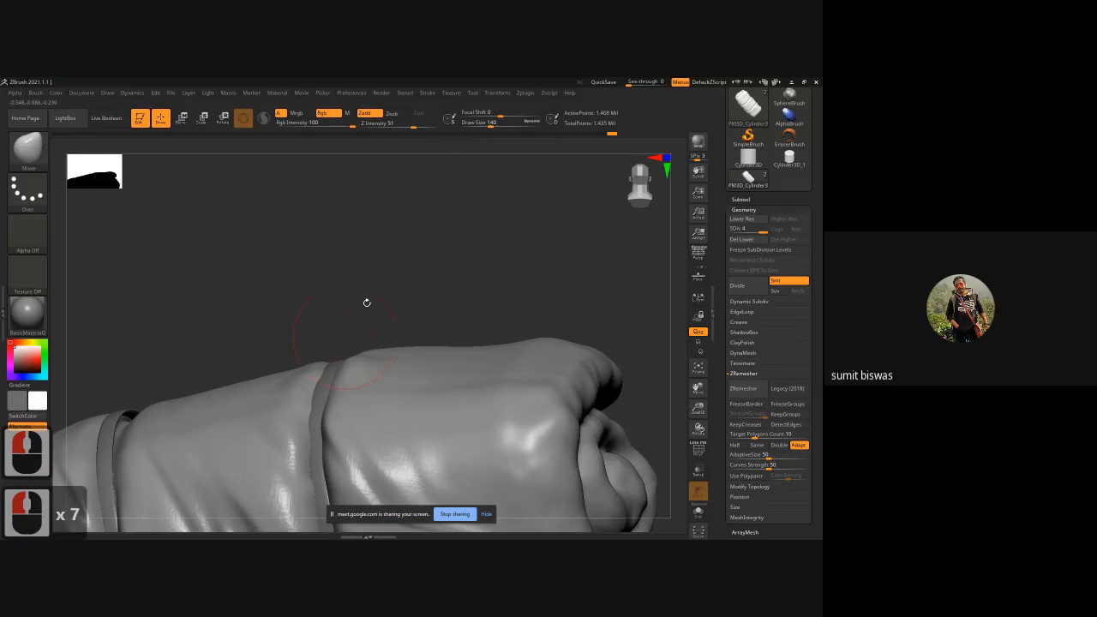
pyautogui.moveTo(380, 299); pyautogui.dragTo(268, 283)
pyautogui.moveTo(578, 279)
pyautogui.mouseDown()
pyautogui.moveTo(320, 292)
pyautogui.moveTo(257, 276)
pyautogui.mouseUp()
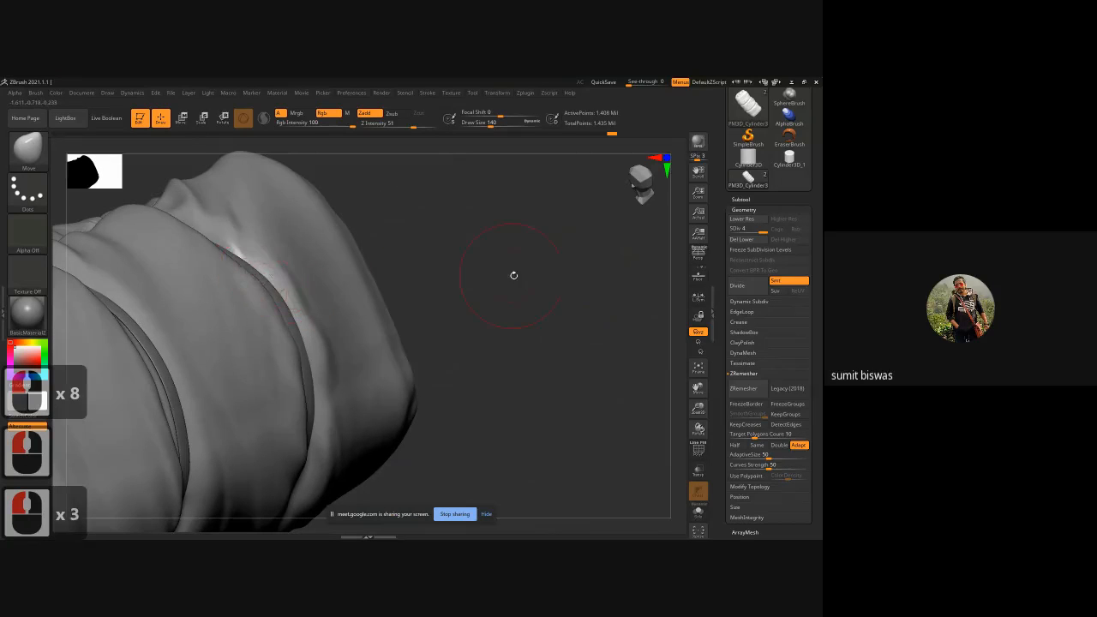
pyautogui.moveTo(513, 275)
pyautogui.mouseDown()
pyautogui.moveTo(252, 287)
pyautogui.moveTo(261, 280)
pyautogui.mouseUp()
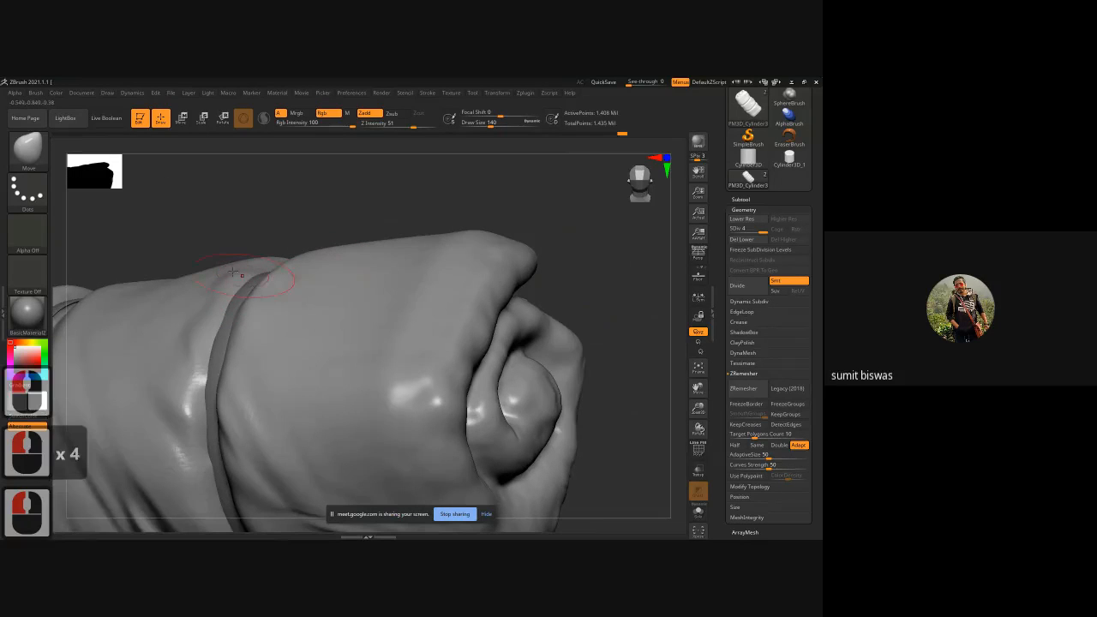
# Adjust the cloth edges and strap where they meet along the top of the roll, then reselect the cloth subtool.
pyautogui.keyDown('alt'); pyautogui.moveTo(305, 222); pyautogui.dragTo(517, 195); pyautogui.keyUp('alt')
pyautogui.moveTo(260, 296); pyautogui.dragTo(256, 301)
pyautogui.moveTo(257, 316)
pyautogui.mouseDown()
pyautogui.moveTo(264, 294)
pyautogui.moveTo(258, 301)
pyautogui.mouseUp()
pyautogui.keyDown('alt'); pyautogui.click(254, 300); pyautogui.keyUp('alt')
pyautogui.moveTo(251, 312); pyautogui.dragTo(248, 315)
pyautogui.moveTo(333, 226)
pyautogui.mouseDown()
pyautogui.moveTo(225, 337)
pyautogui.moveTo(219, 324)
pyautogui.mouseUp()
pyautogui.moveTo(214, 317); pyautogui.dragTo(240, 355)
pyautogui.moveTo(251, 357)
pyautogui.mouseDown()
pyautogui.moveTo(237, 329)
pyautogui.moveTo(211, 322)
pyautogui.mouseUp()
pyautogui.keyDown('alt'); pyautogui.click(265, 340); pyautogui.keyUp('alt')
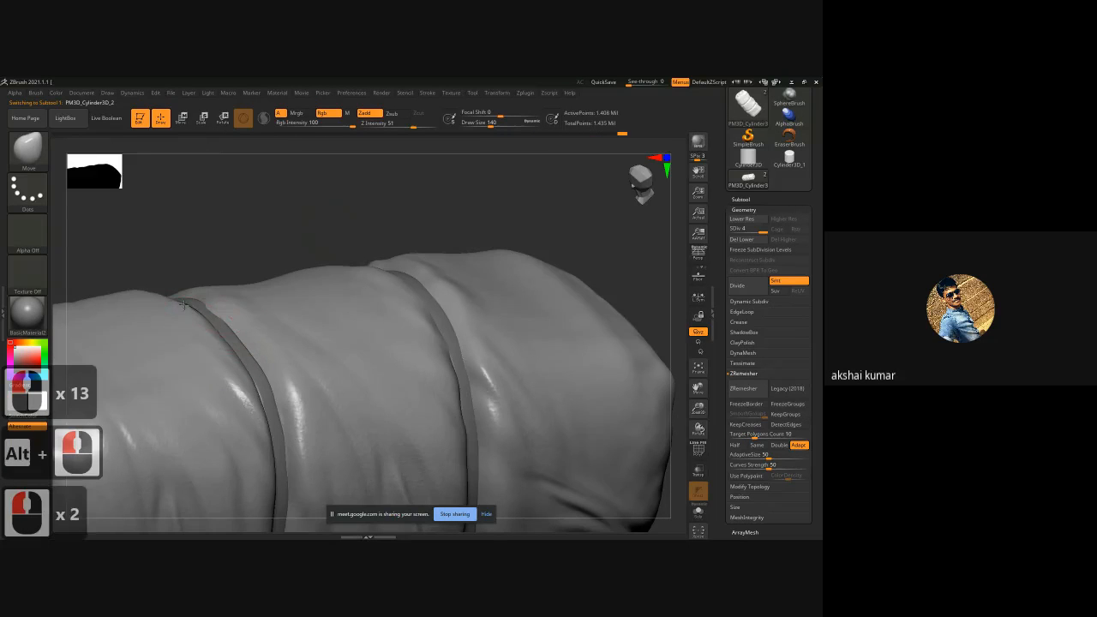
# Examine both strap grooves across the top of the roll, the whole bundle, and its seam side up close.
pyautogui.moveTo(231, 246); pyautogui.dragTo(242, 344, button='right')
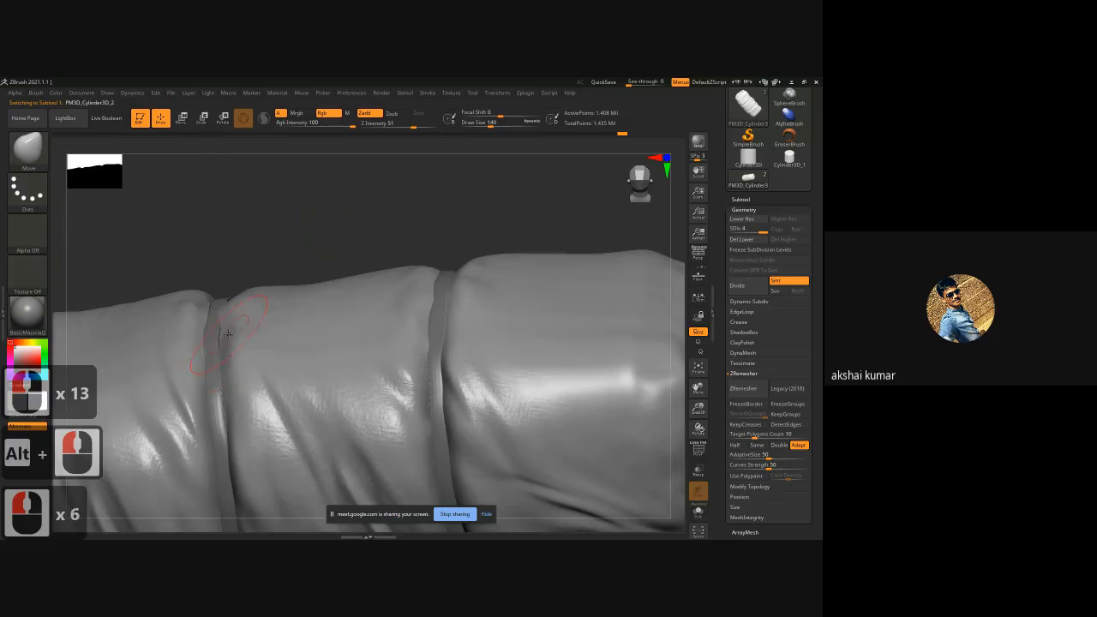
pyautogui.keyDown('alt'); pyautogui.moveTo(285, 264); pyautogui.dragTo(306, 210); pyautogui.keyUp('alt')
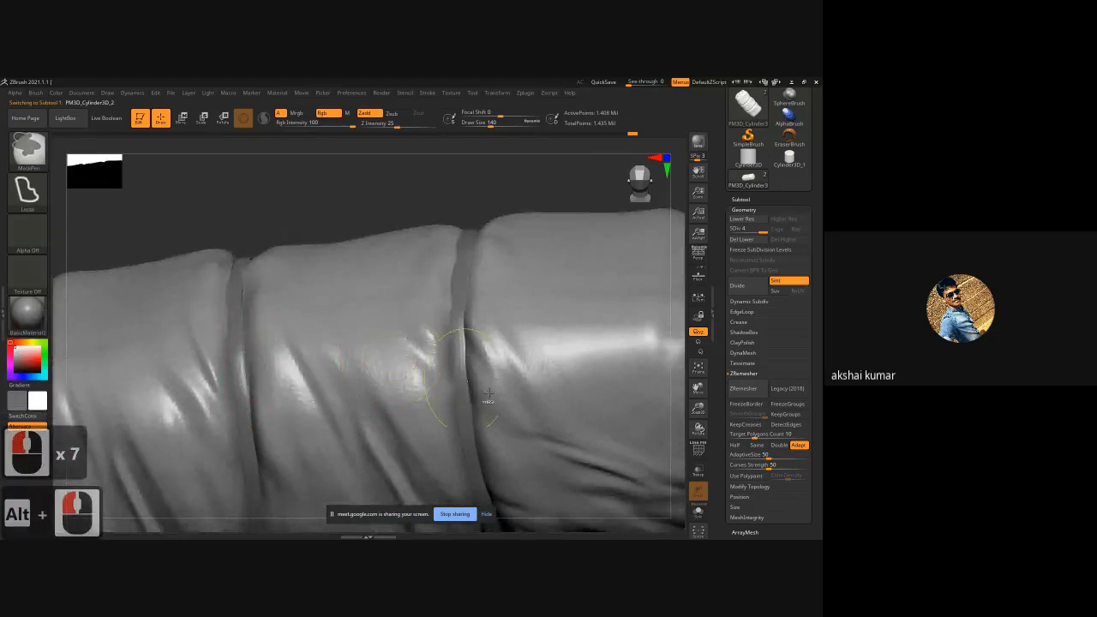
pyautogui.keyDown('ctrl'); pyautogui.moveTo(449, 334); pyautogui.dragTo(361, 314, button='right'); pyautogui.keyUp('ctrl')
pyautogui.keyDown('shift'); pyautogui.moveTo(361, 315); pyautogui.dragTo(388, 382); pyautogui.keyUp('shift')
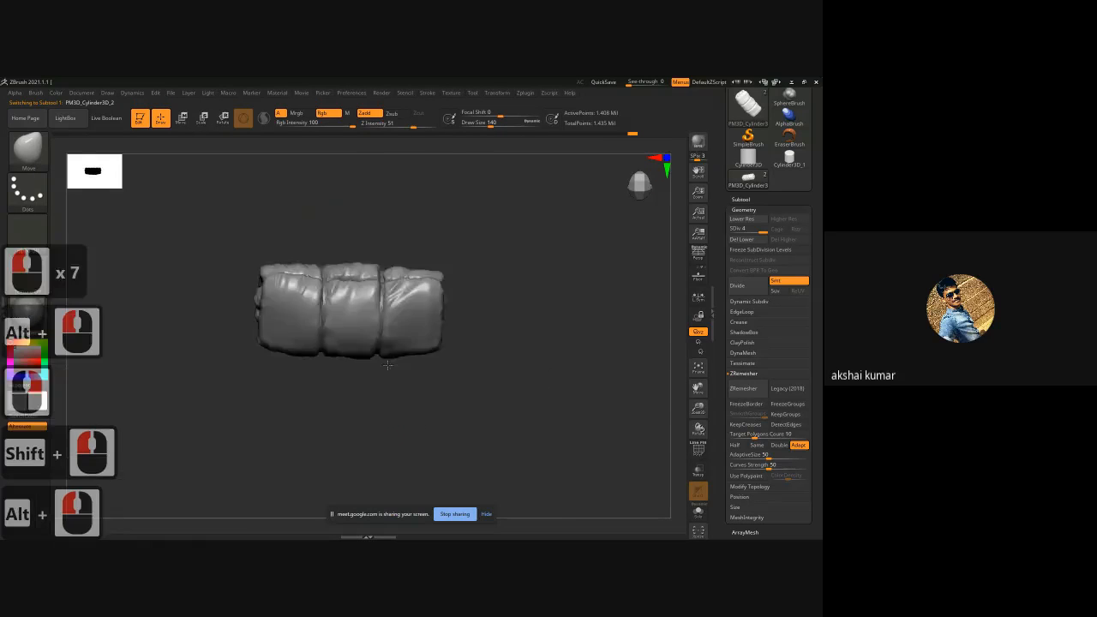
pyautogui.moveTo(388, 382); pyautogui.dragTo(386, 287, button='right')
pyautogui.keyDown('shift'); pyautogui.moveTo(468, 382); pyautogui.dragTo(460, 279); pyautogui.keyUp('shift')
pyautogui.moveTo(265, 330); pyautogui.dragTo(532, 442)
pyautogui.keyDown('alt'); pyautogui.moveTo(532, 442); pyautogui.dragTo(481, 358); pyautogui.keyUp('alt')
pyautogui.keyDown('ctrl'); pyautogui.moveTo(480, 357); pyautogui.dragTo(409, 418, button='right'); pyautogui.keyUp('ctrl')
pyautogui.moveTo(408, 418)
pyautogui.keyDown('ctrl'); pyautogui.mouseDown(button='right')
pyautogui.moveTo(360, 375)
pyautogui.moveTo(345, 390)
pyautogui.mouseUp(button='right'); pyautogui.keyUp('ctrl')
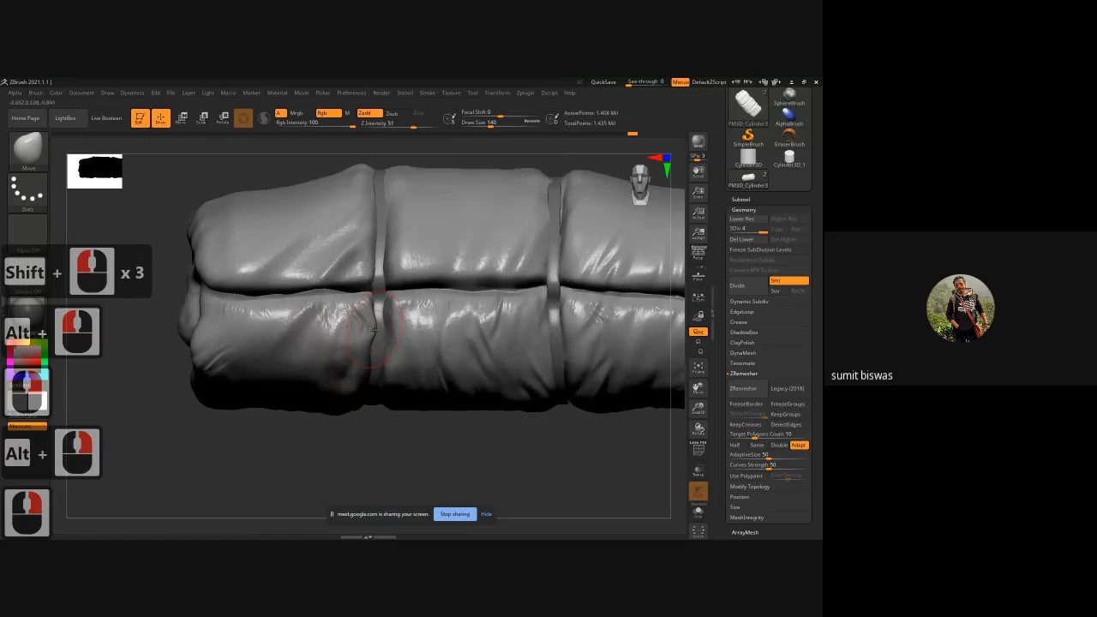
# Mask the middle and far cloth sections, leaving only the near end section editable.
pyautogui.moveTo(144, 200)
pyautogui.keyDown('ctrl'); pyautogui.mouseDown()
pyautogui.moveTo(257, 169)
pyautogui.moveTo(359, 163)
pyautogui.moveTo(385, 208)
pyautogui.moveTo(374, 346)
pyautogui.moveTo(190, 477)
pyautogui.mouseUp(); pyautogui.keyUp('ctrl')
pyautogui.keyDown('ctrl'); pyautogui.click(355, 337); pyautogui.keyUp('ctrl')
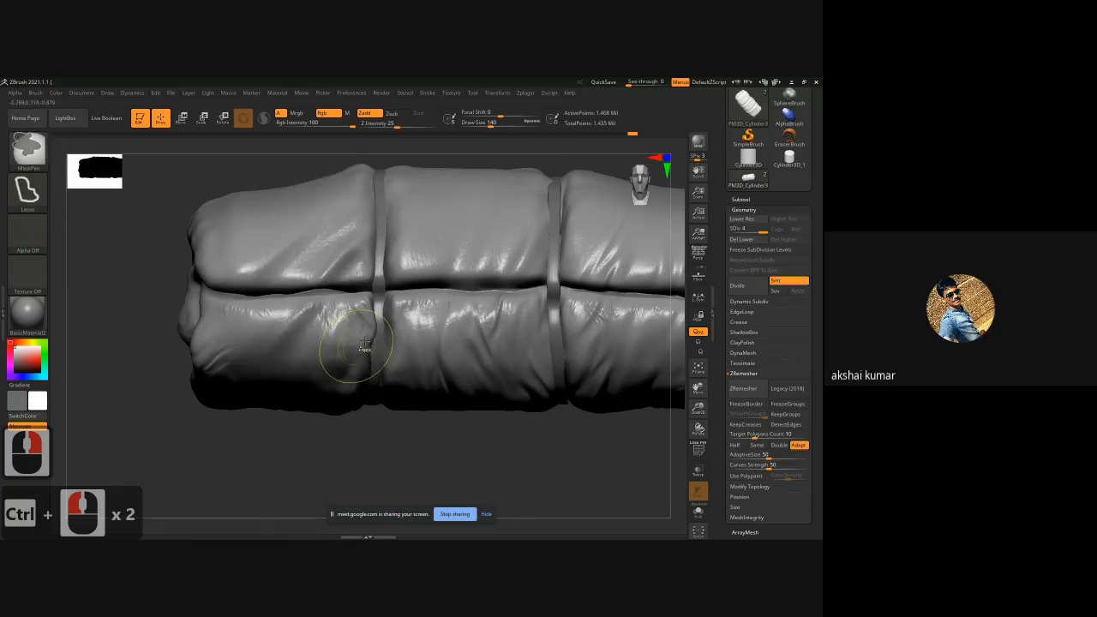
pyautogui.click(370, 325)
pyautogui.hotkey('ctrl', 'z')
pyautogui.hotkey('ctrl', 'z')
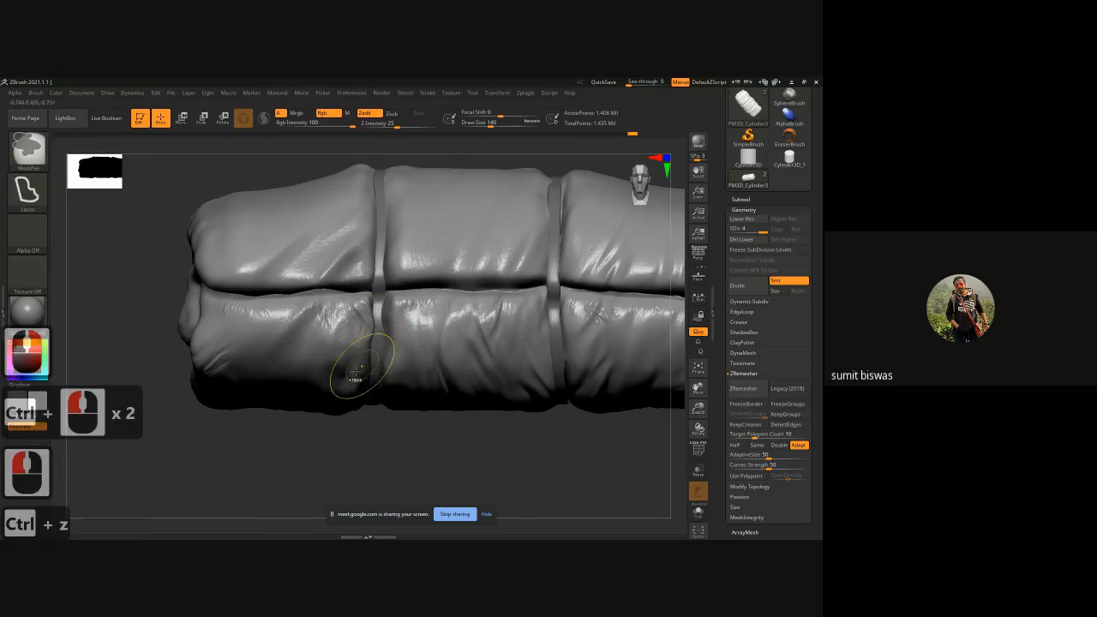
pyautogui.keyDown('ctrl'); pyautogui.click(352, 457); pyautogui.keyUp('ctrl')
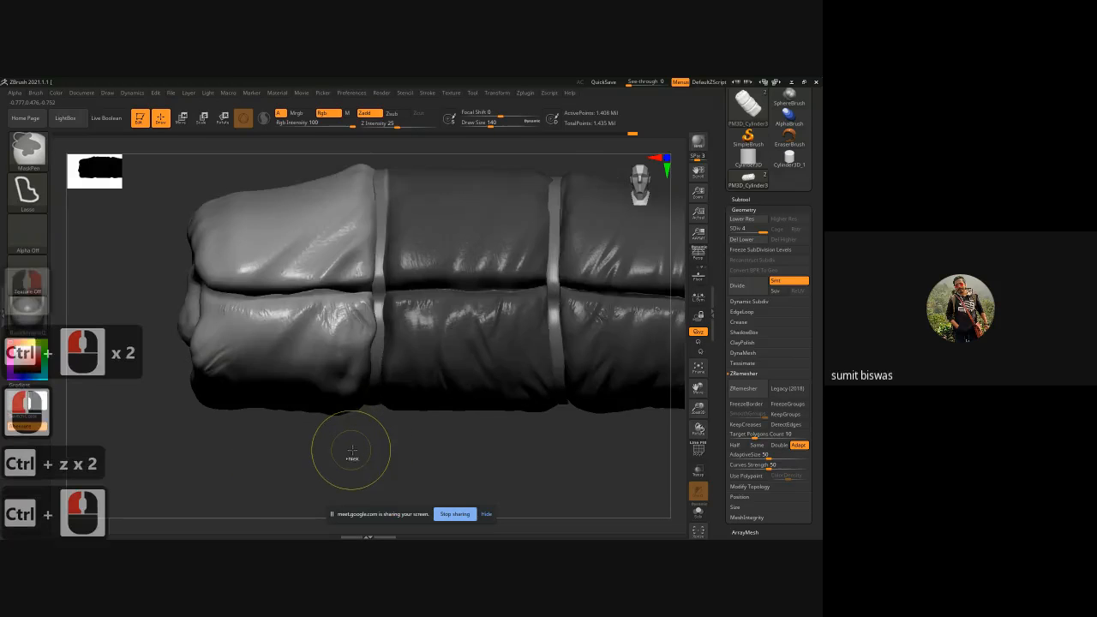
# Set the Move brush's draw size to 83 and straighten the unmasked end section's edge below the seam along the strap.
pyautogui.keyDown('ctrl'); pyautogui.moveTo(353, 440); pyautogui.dragTo(393, 309, button='right'); pyautogui.keyUp('ctrl')
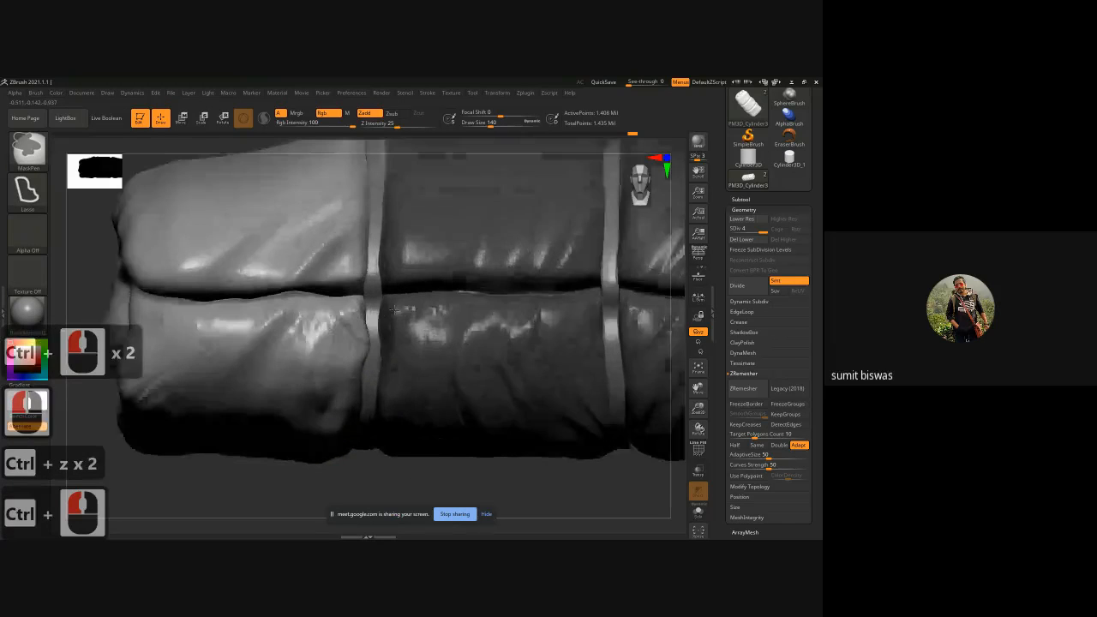
pyautogui.rightClick(388, 368)
pyautogui.moveTo(387, 368); pyautogui.dragTo(365, 349)
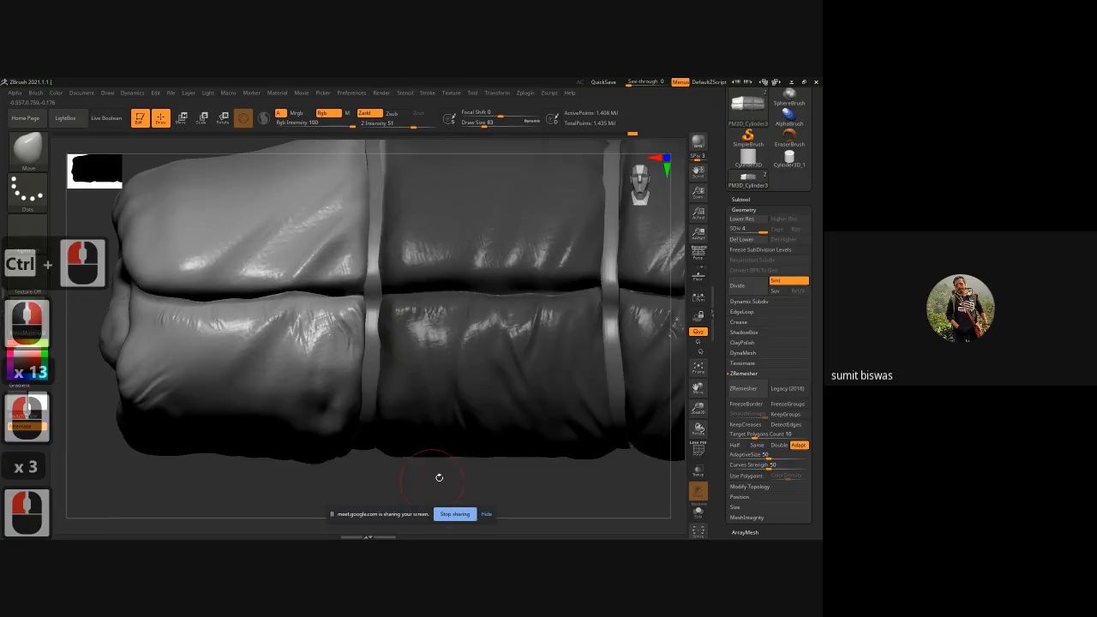
# Invert the mask to protect the end section and nudge the middle section's edge beside the strap.
pyautogui.keyDown('alt'); pyautogui.moveTo(438, 477); pyautogui.dragTo(388, 476); pyautogui.keyUp('alt')
pyautogui.keyDown('ctrl'); pyautogui.moveTo(387, 473); pyautogui.dragTo(405, 439, button='right'); pyautogui.keyUp('ctrl')
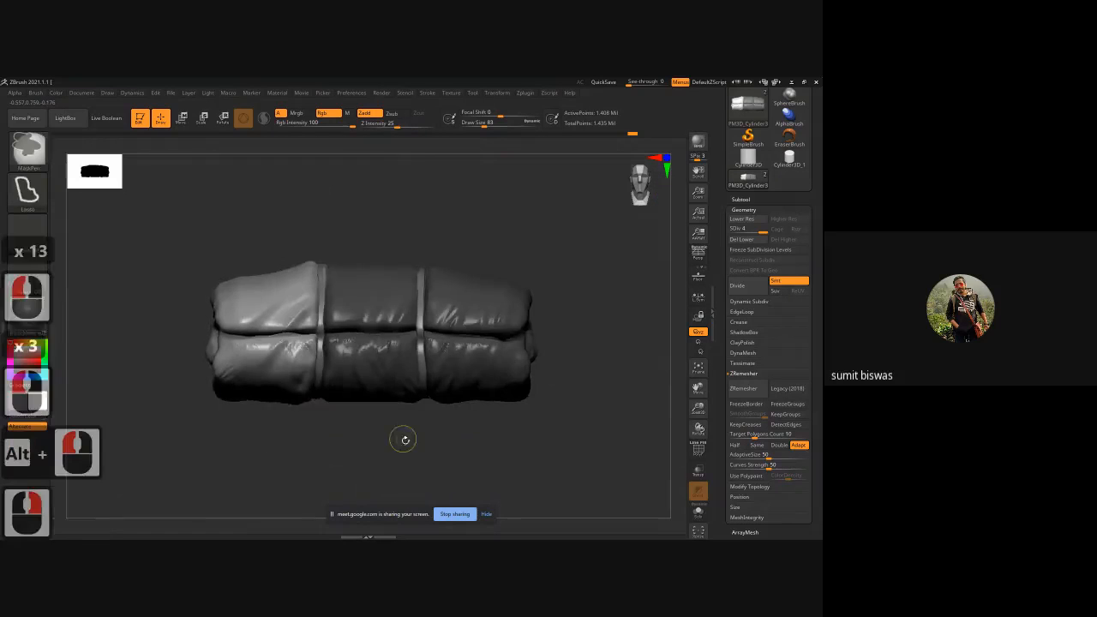
pyautogui.moveTo(405, 439)
pyautogui.keyDown('alt'); pyautogui.mouseDown()
pyautogui.moveTo(389, 432)
pyautogui.moveTo(416, 496)
pyautogui.moveTo(406, 429)
pyautogui.mouseUp(); pyautogui.keyUp('alt')
pyautogui.keyDown('ctrl'); pyautogui.moveTo(287, 284); pyautogui.dragTo(295, 316, button='right'); pyautogui.keyUp('ctrl')
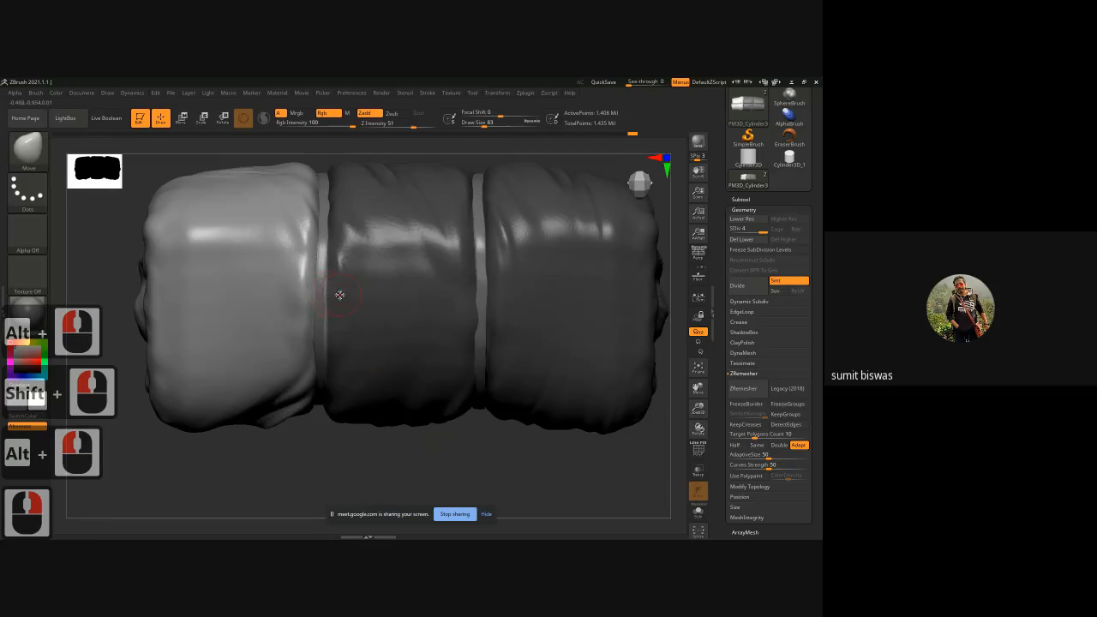
pyautogui.press('space')
pyautogui.keyDown('ctrl'); pyautogui.click(156, 451); pyautogui.keyUp('ctrl')
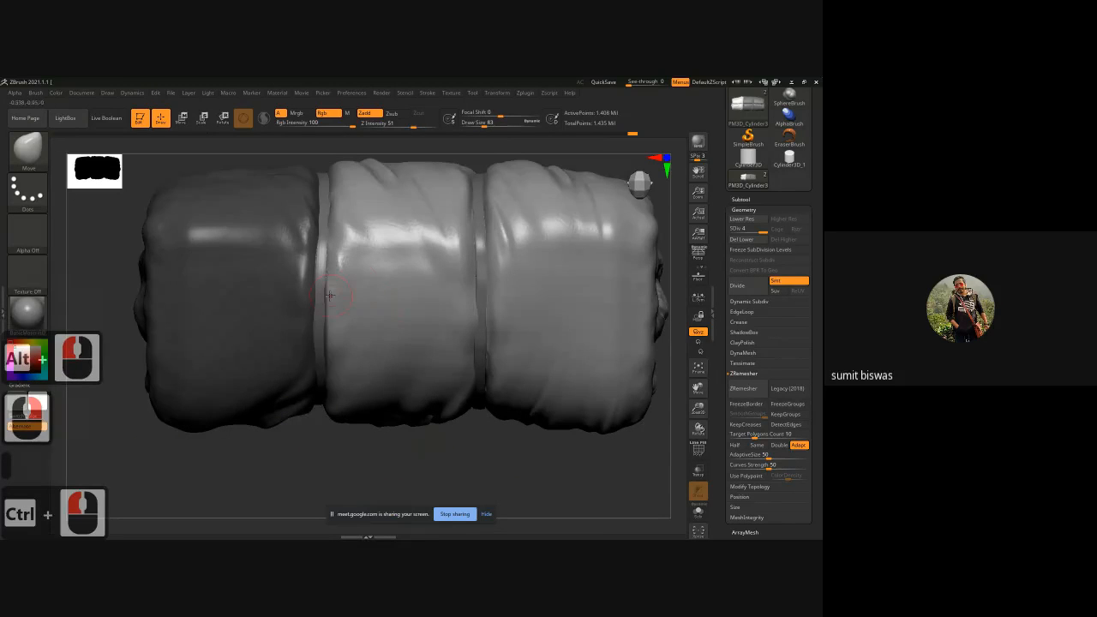
pyautogui.moveTo(328, 295); pyautogui.dragTo(335, 303)
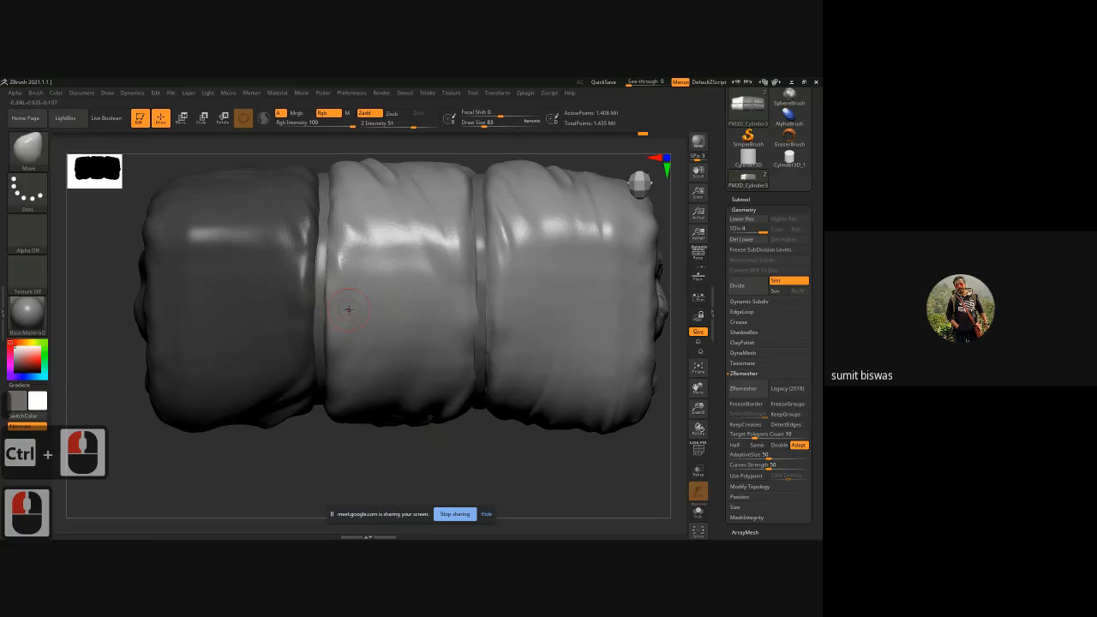
# Set the Move brush's draw size to 155, shift the middle section's edge along the strap, and clear the mask.
pyautogui.press(']')
pyautogui.press(']')
pyautogui.press(']')
pyautogui.press(']')
pyautogui.press(']')
pyautogui.press(']')
pyautogui.press(']')
pyautogui.press(']')
pyautogui.press(']')
pyautogui.press(']')
pyautogui.press(']')
pyautogui.press(']')
pyautogui.press(']')
pyautogui.moveTo(335, 314); pyautogui.dragTo(337, 351)
pyautogui.keyDown('ctrl'); pyautogui.moveTo(311, 468); pyautogui.dragTo(340, 336); pyautogui.keyUp('ctrl')
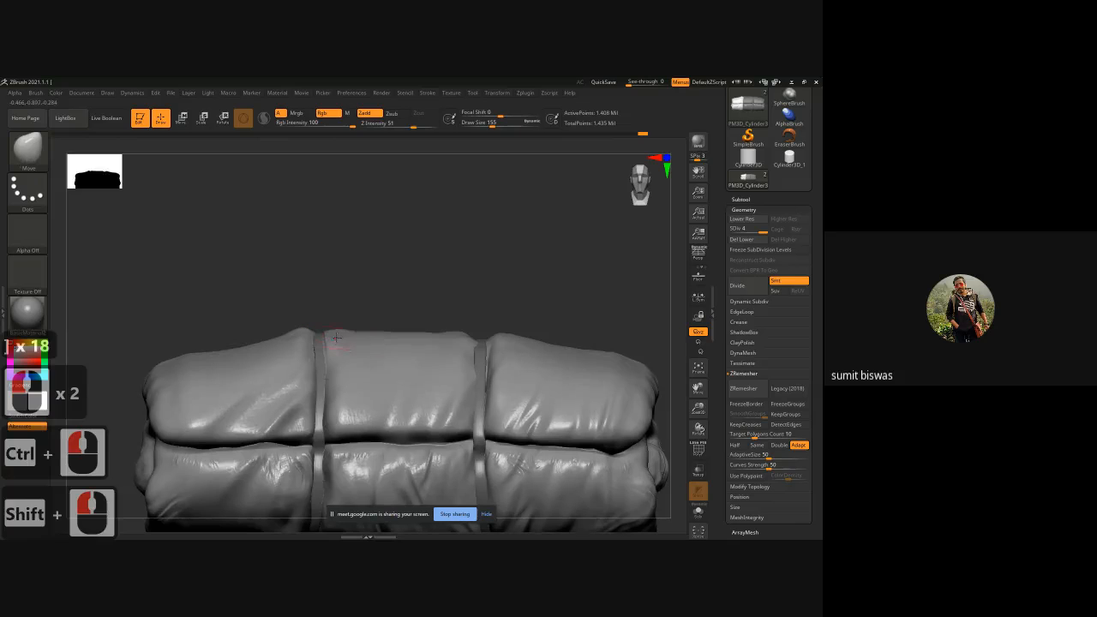
pyautogui.click(336, 338)
pyautogui.hotkey('ctrl', 'z')
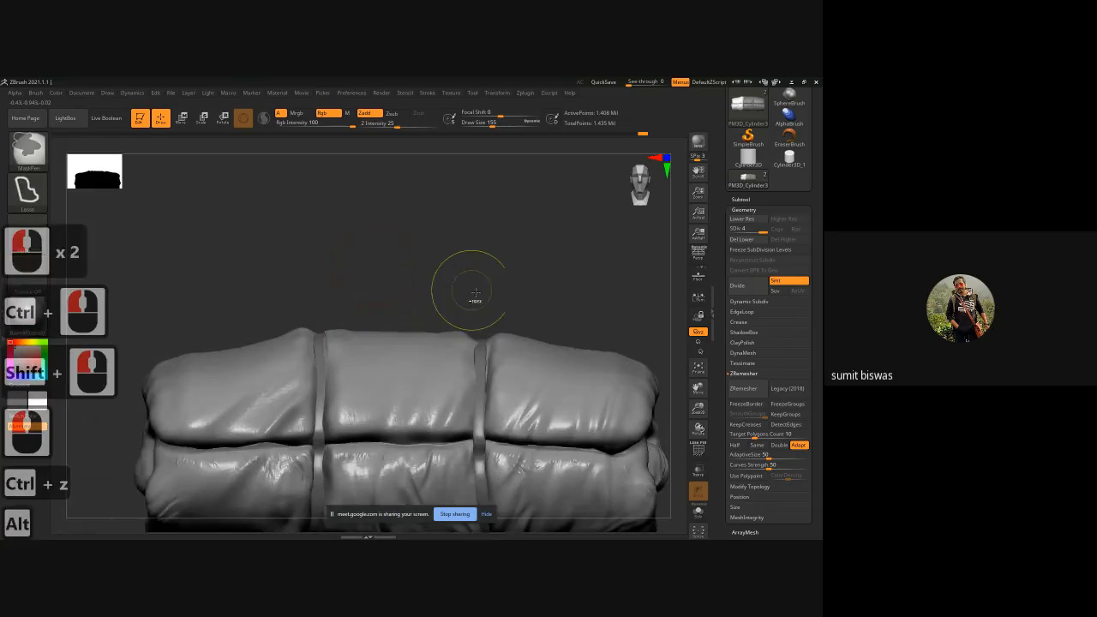
# Switch to the DamStandard brush and carve diagonal creases beside the straps on the upper cloth layer above the seam.
pyautogui.keyDown('alt'); pyautogui.moveTo(468, 289); pyautogui.dragTo(270, 287); pyautogui.keyUp('alt')
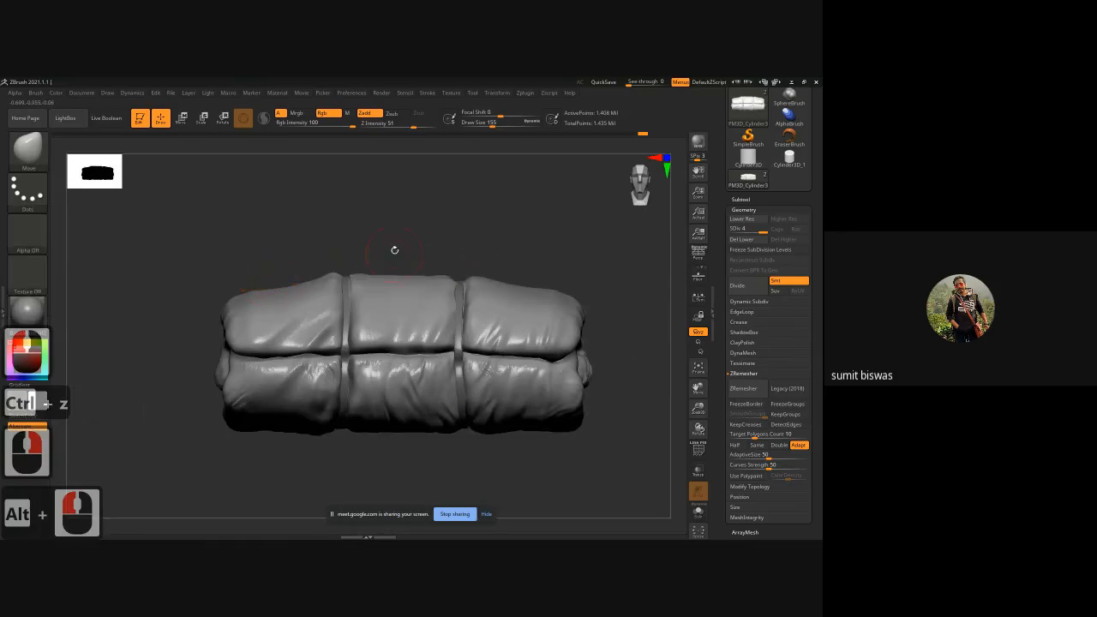
pyautogui.keyDown('alt'); pyautogui.moveTo(392, 248); pyautogui.dragTo(374, 271); pyautogui.keyUp('alt')
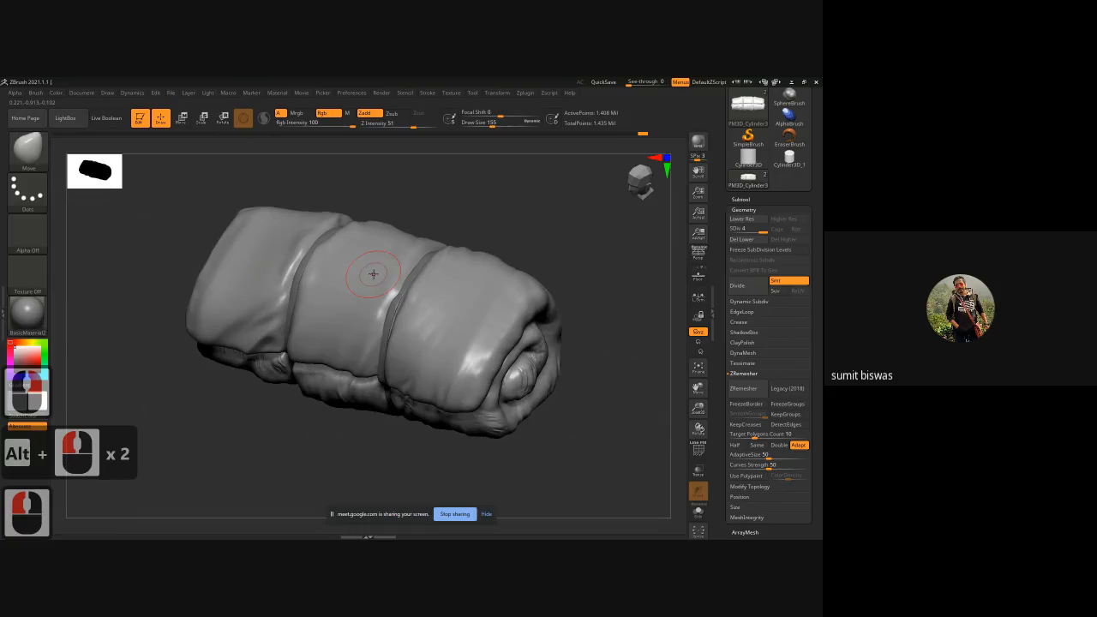
pyautogui.press('b')
pyautogui.press('d')
pyautogui.press('s')
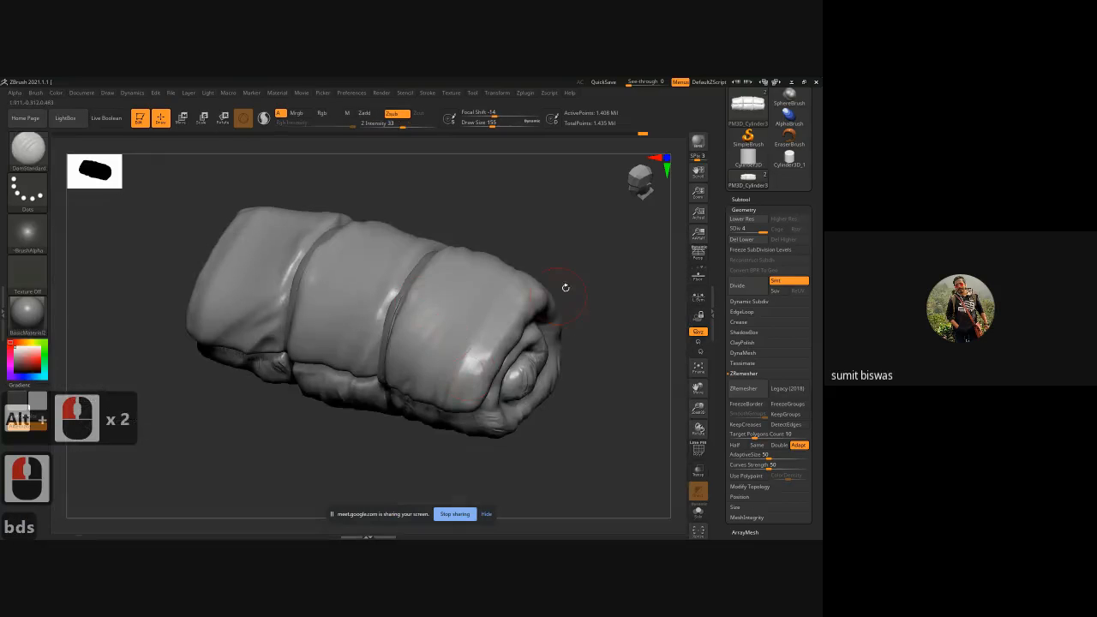
pyautogui.moveTo(566, 288)
pyautogui.keyDown('shift'); pyautogui.mouseDown()
pyautogui.moveTo(607, 252)
pyautogui.moveTo(531, 274)
pyautogui.mouseUp(); pyautogui.keyUp('shift')
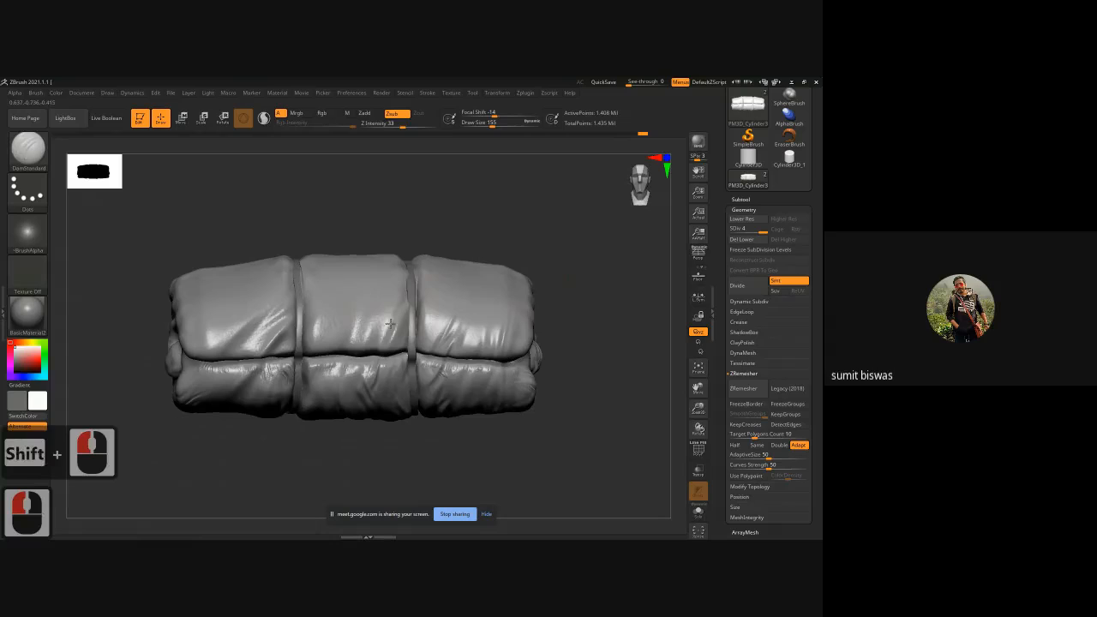
pyautogui.moveTo(399, 307)
pyautogui.mouseDown()
pyautogui.moveTo(390, 332)
pyautogui.moveTo(343, 333)
pyautogui.moveTo(372, 308)
pyautogui.moveTo(351, 342)
pyautogui.mouseUp()
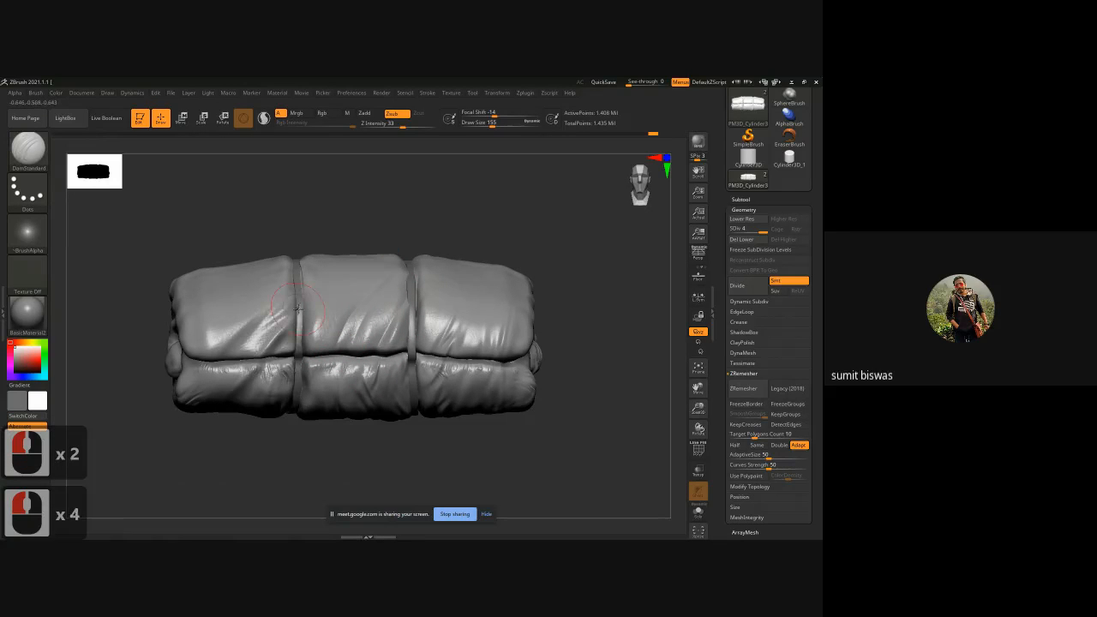
pyautogui.moveTo(281, 322); pyautogui.dragTo(257, 334)
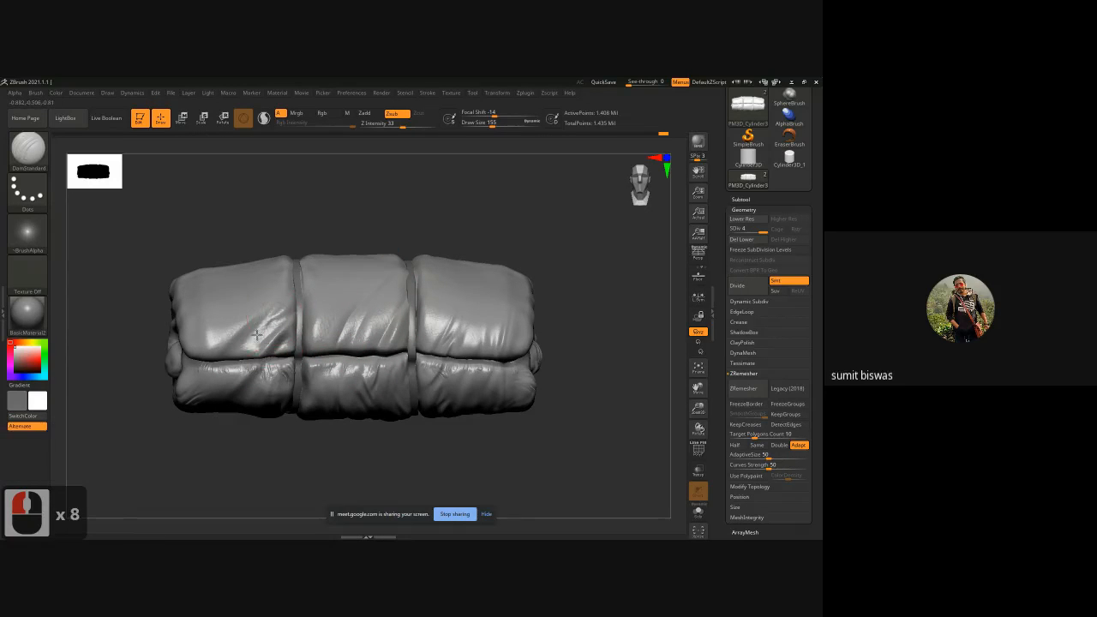
# Carve diagonal creases across the middle section on the top side of the roll with DamStandard.
pyautogui.moveTo(379, 247)
pyautogui.mouseDown()
pyautogui.moveTo(509, 297)
pyautogui.moveTo(570, 288)
pyautogui.moveTo(522, 236)
pyautogui.moveTo(480, 255)
pyautogui.moveTo(311, 253)
pyautogui.moveTo(343, 246)
pyautogui.moveTo(265, 286)
pyautogui.mouseUp()
pyautogui.moveTo(281, 273); pyautogui.dragTo(257, 294)
pyautogui.moveTo(293, 245); pyautogui.dragTo(271, 279)
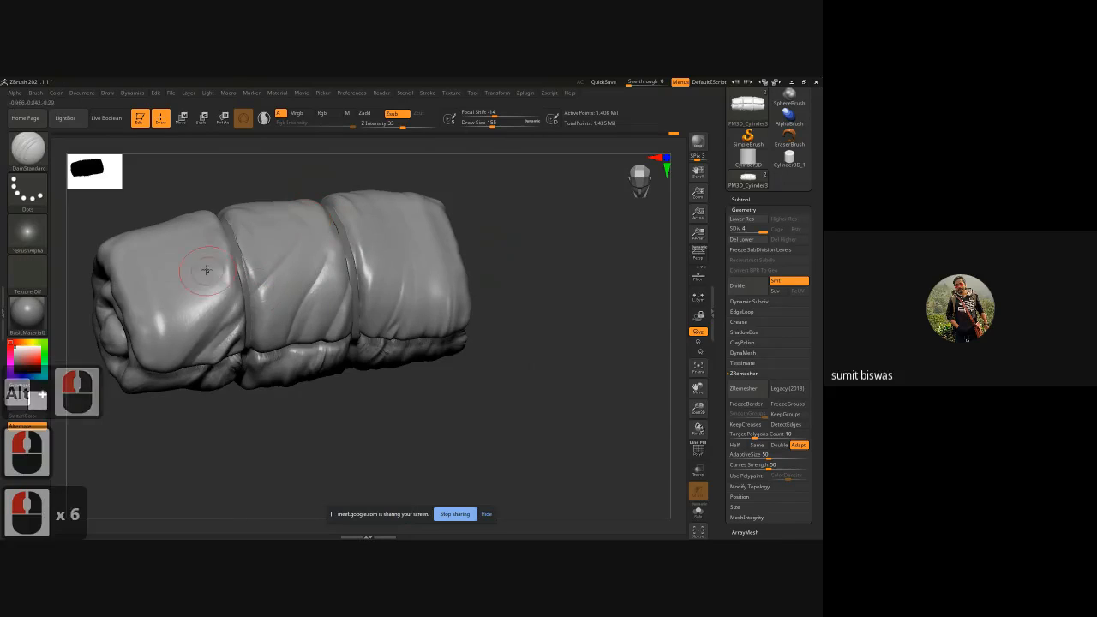
# Deepen the folds running from both straps across the three sections on the roll's opposite side with DamStandard.
pyautogui.moveTo(227, 184); pyautogui.dragTo(513, 293)
pyautogui.moveTo(599, 294); pyautogui.dragTo(402, 272)
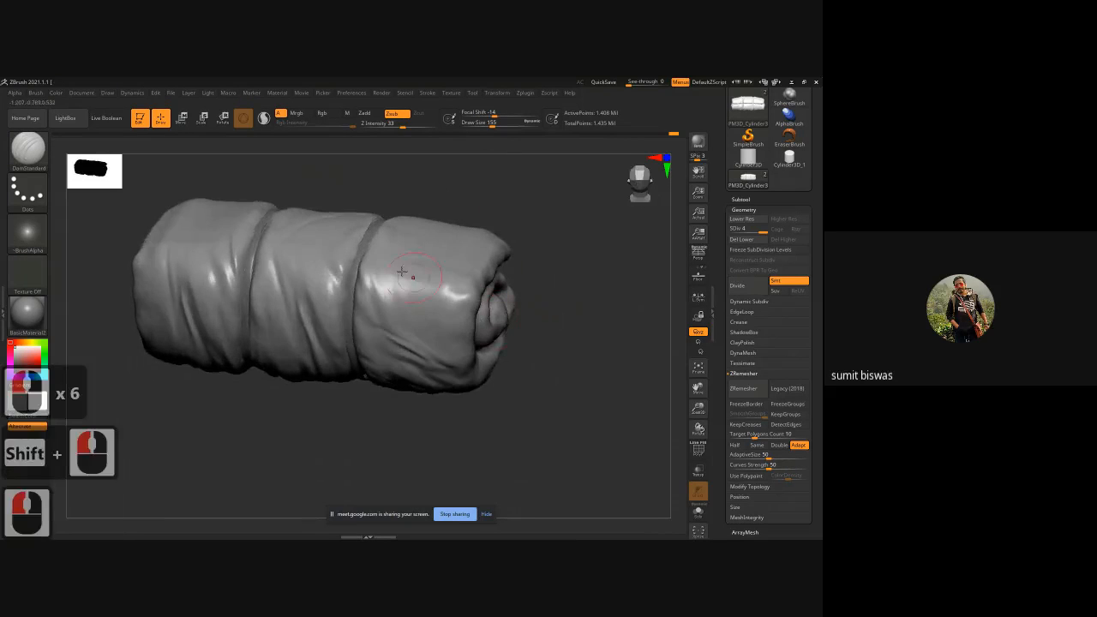
pyautogui.moveTo(399, 346)
pyautogui.mouseDown()
pyautogui.moveTo(375, 288)
pyautogui.moveTo(409, 344)
pyautogui.mouseUp()
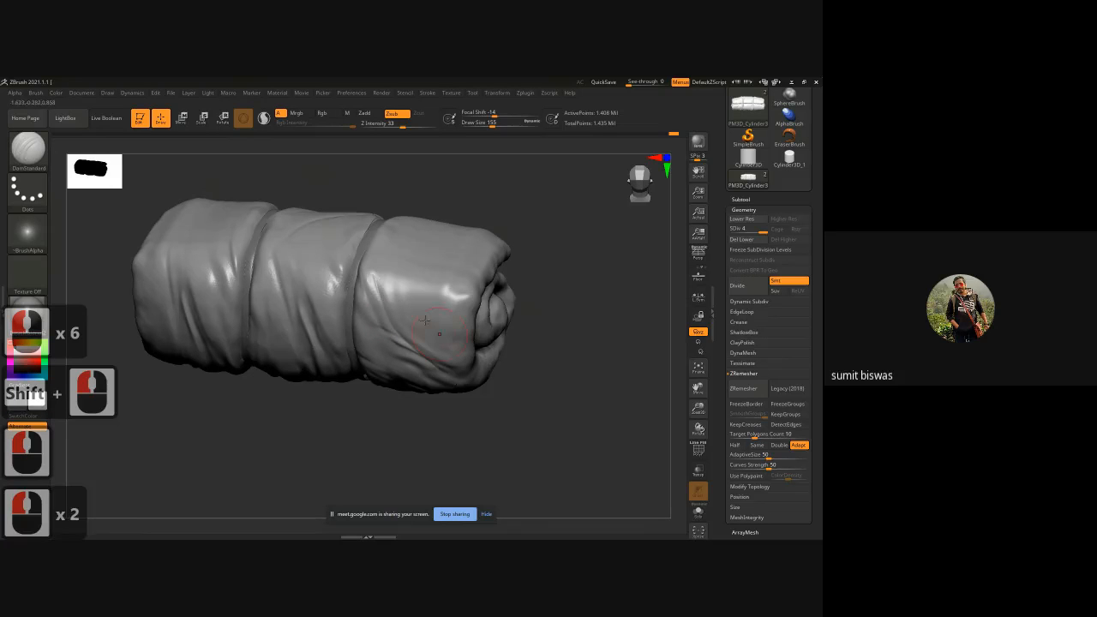
pyautogui.moveTo(326, 353)
pyautogui.mouseDown()
pyautogui.moveTo(304, 294)
pyautogui.moveTo(332, 346)
pyautogui.mouseUp()
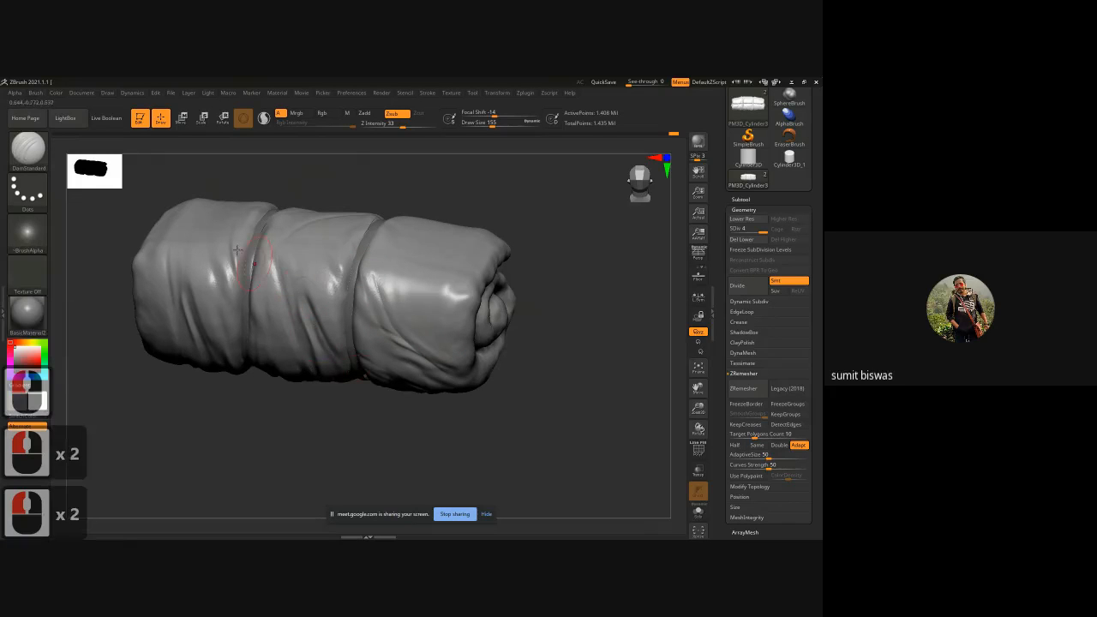
pyautogui.moveTo(234, 228); pyautogui.dragTo(233, 269)
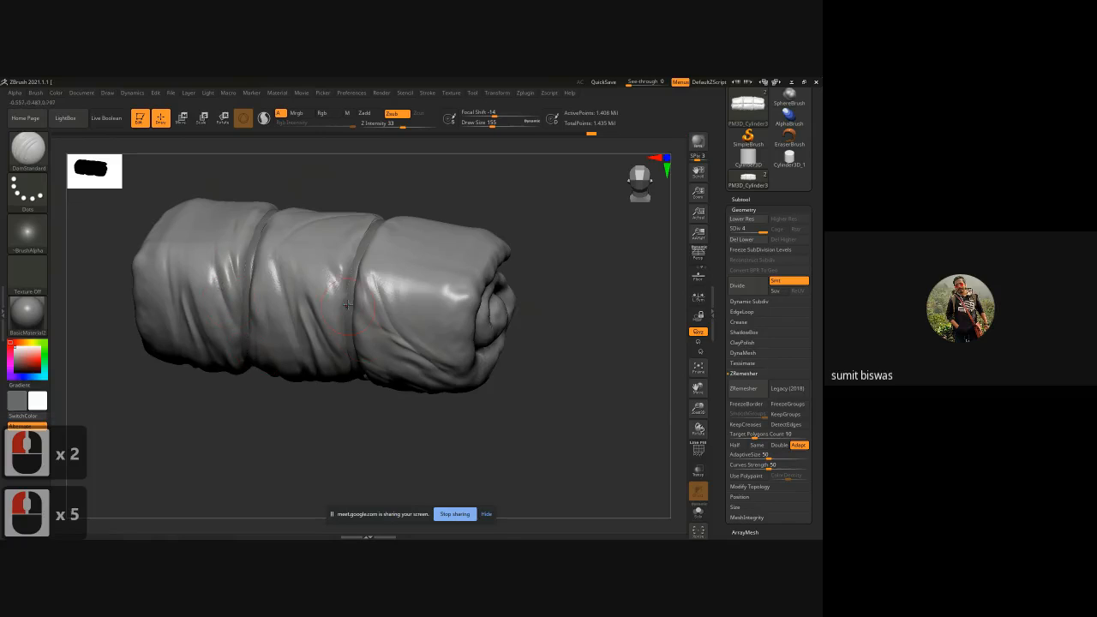
pyautogui.moveTo(337, 257)
pyautogui.mouseDown()
pyautogui.moveTo(364, 319)
pyautogui.moveTo(406, 364)
pyautogui.mouseUp()
pyautogui.moveTo(377, 341); pyautogui.dragTo(402, 387)
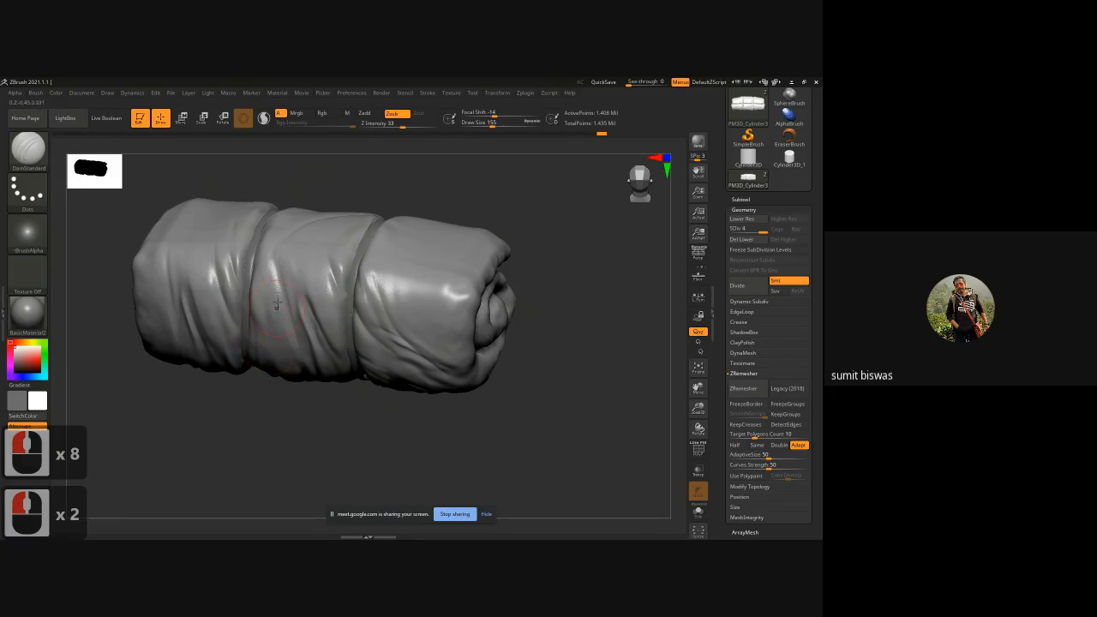
# Carve creases with DamStandard beside the strap on the middle section and across the end section next to the other strap.
pyautogui.moveTo(251, 311); pyautogui.dragTo(255, 340)
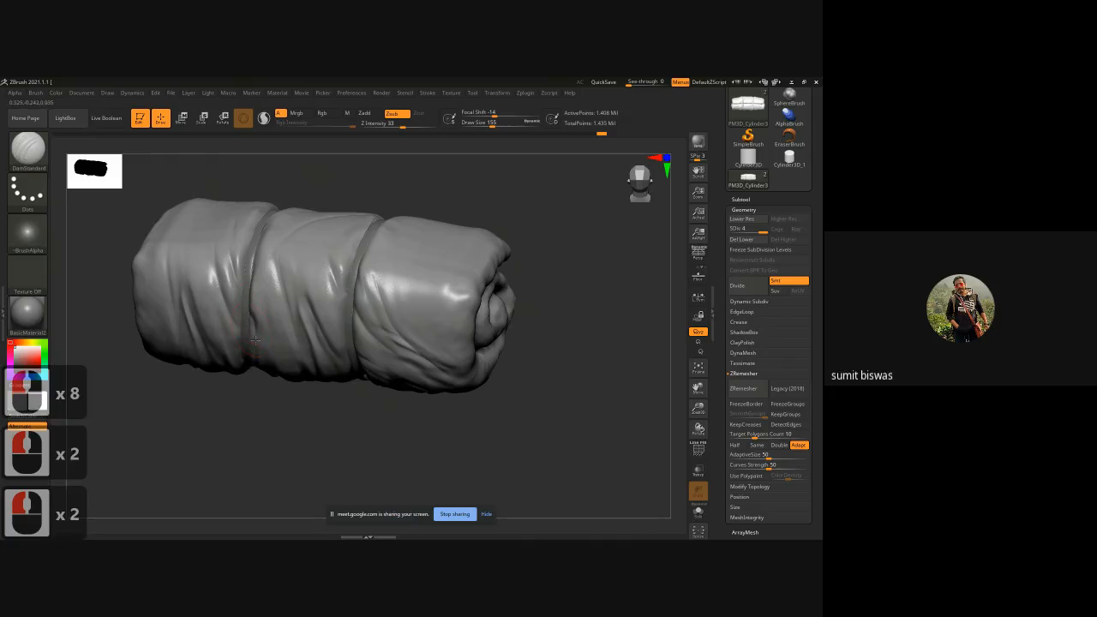
pyautogui.keyDown('alt'); pyautogui.moveTo(236, 417); pyautogui.dragTo(214, 387); pyautogui.keyUp('alt')
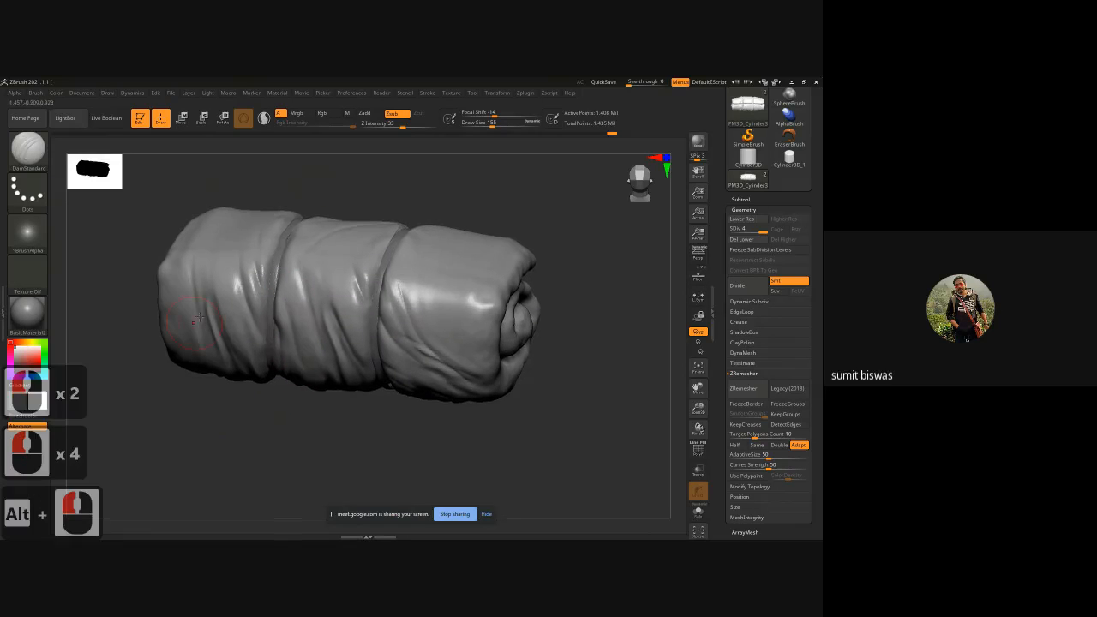
pyautogui.moveTo(605, 291); pyautogui.dragTo(505, 297)
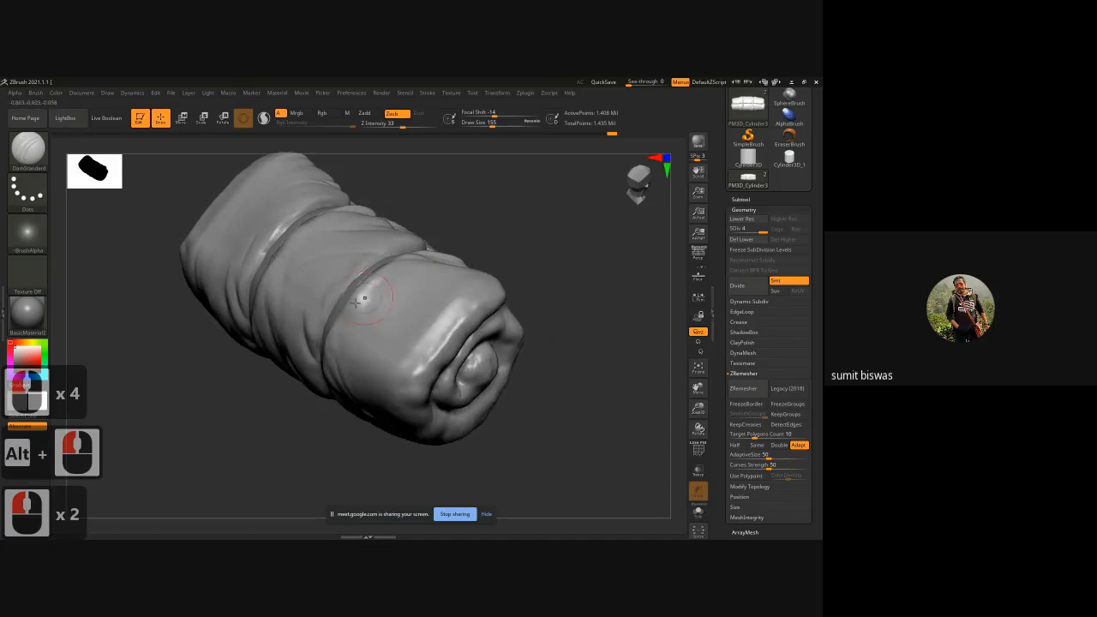
pyautogui.moveTo(390, 291)
pyautogui.mouseDown()
pyautogui.moveTo(305, 331)
pyautogui.moveTo(315, 325)
pyautogui.mouseUp()
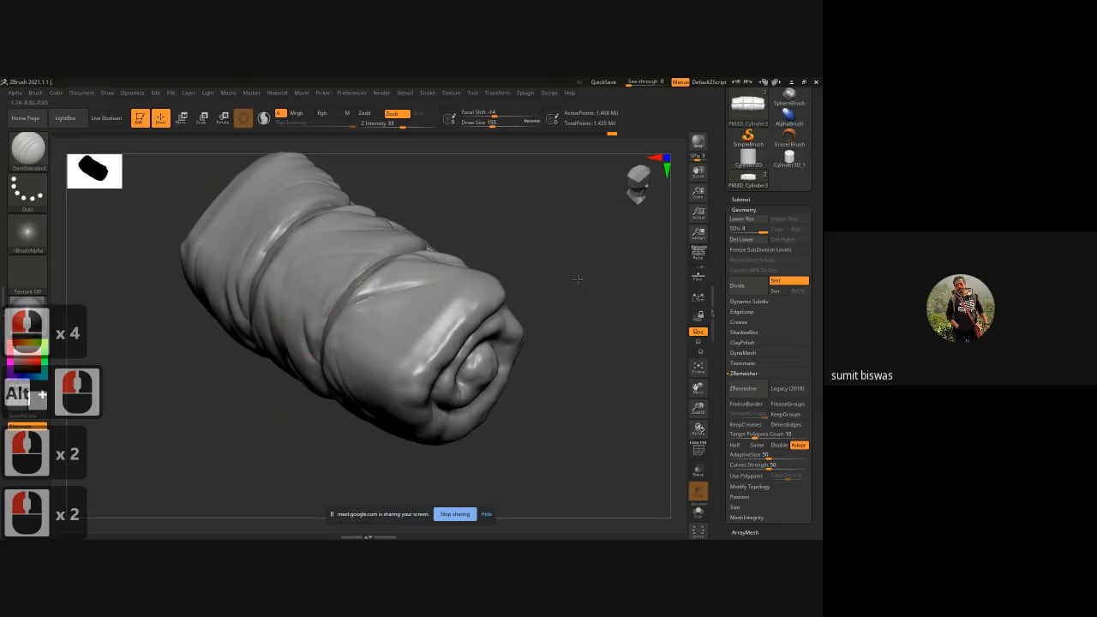
# Carve the spiral's upper outer groove on the roll's end with DamStandard, reducing the draw size to 48.
pyautogui.moveTo(576, 279)
pyautogui.mouseDown()
pyautogui.moveTo(548, 338)
pyautogui.moveTo(582, 369)
pyautogui.moveTo(489, 393)
pyautogui.moveTo(525, 375)
pyautogui.mouseUp()
pyautogui.keyDown('ctrl'); pyautogui.moveTo(352, 353); pyautogui.dragTo(353, 406, button='right'); pyautogui.keyUp('ctrl')
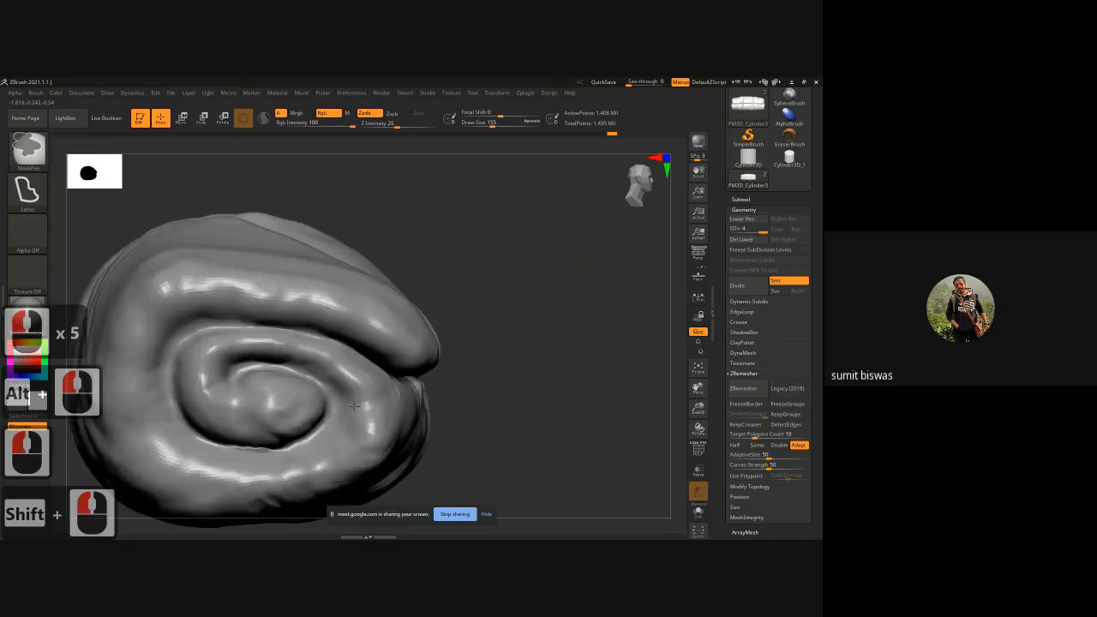
pyautogui.keyDown('alt'); pyautogui.moveTo(467, 415); pyautogui.dragTo(480, 371); pyautogui.keyUp('alt')
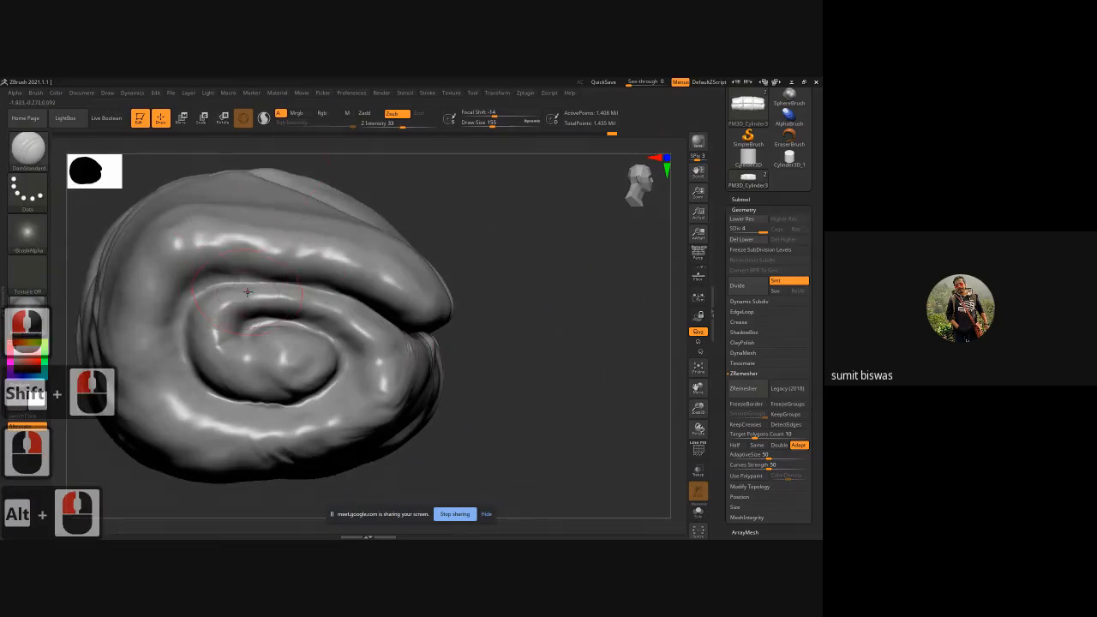
pyautogui.moveTo(211, 281)
pyautogui.mouseDown()
pyautogui.moveTo(329, 290)
pyautogui.moveTo(373, 314)
pyautogui.mouseUp()
pyautogui.press('space')
pyautogui.click(336, 302)
pyautogui.press(']')
pyautogui.moveTo(370, 311); pyautogui.dragTo(365, 307)
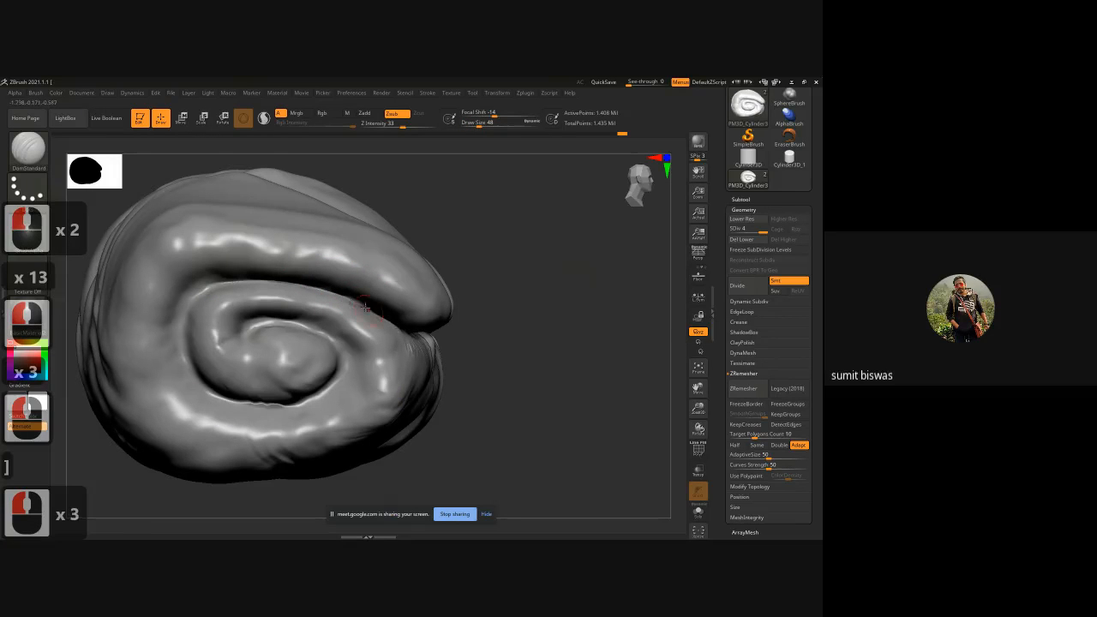
pyautogui.moveTo(244, 281)
pyautogui.mouseDown()
pyautogui.moveTo(204, 288)
pyautogui.moveTo(183, 322)
pyautogui.mouseUp()
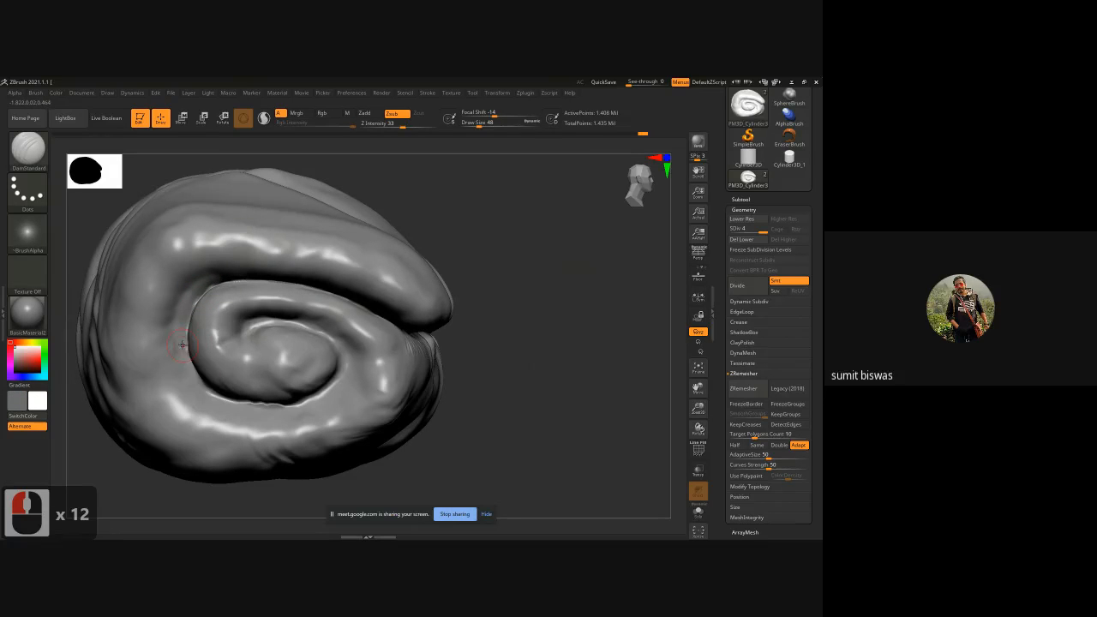
# Sharpen the spiral's lower groove and the edge of the inner curl on the roll's end with DamStandard.
pyautogui.moveTo(255, 406); pyautogui.dragTo(286, 404)
pyautogui.moveTo(193, 375)
pyautogui.mouseDown()
pyautogui.moveTo(226, 395)
pyautogui.moveTo(277, 403)
pyautogui.mouseUp()
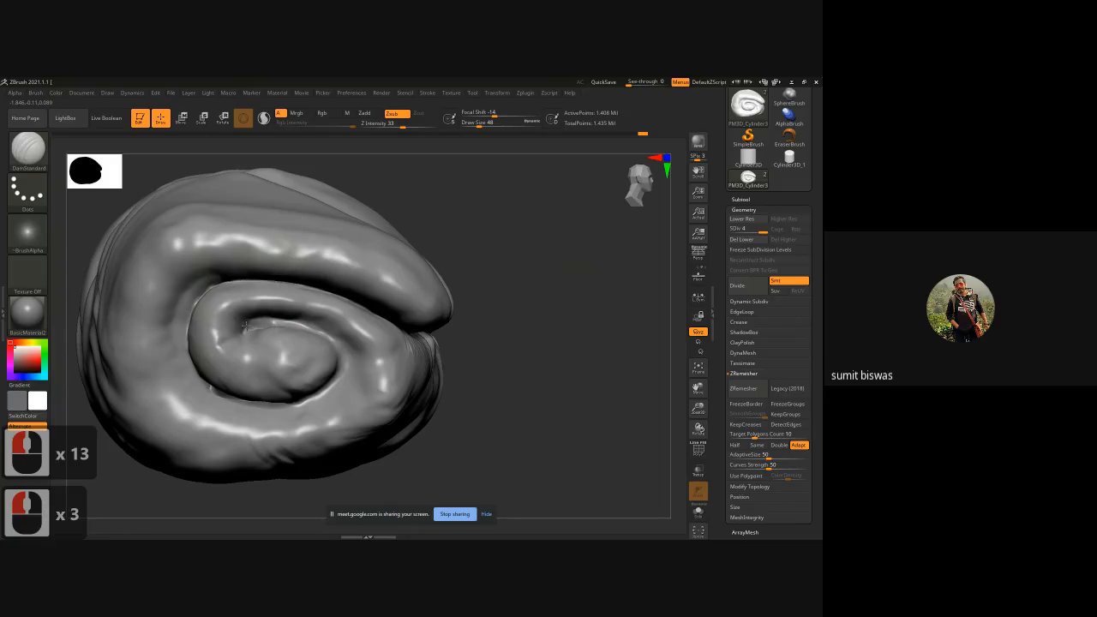
pyautogui.moveTo(312, 327); pyautogui.dragTo(245, 325)
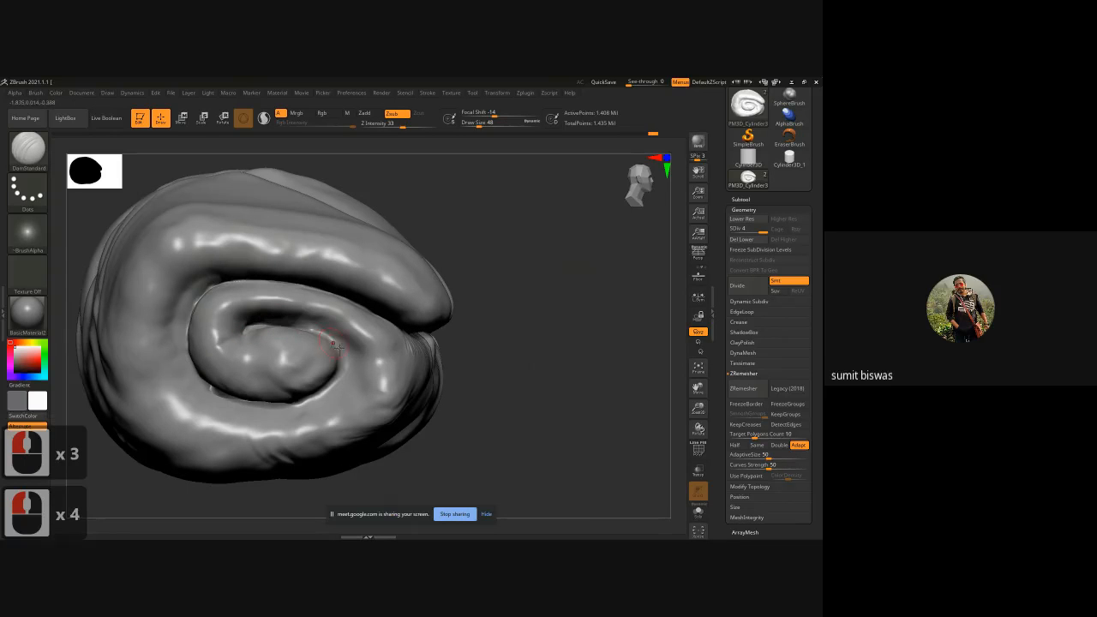
pyautogui.moveTo(337, 344); pyautogui.dragTo(341, 365)
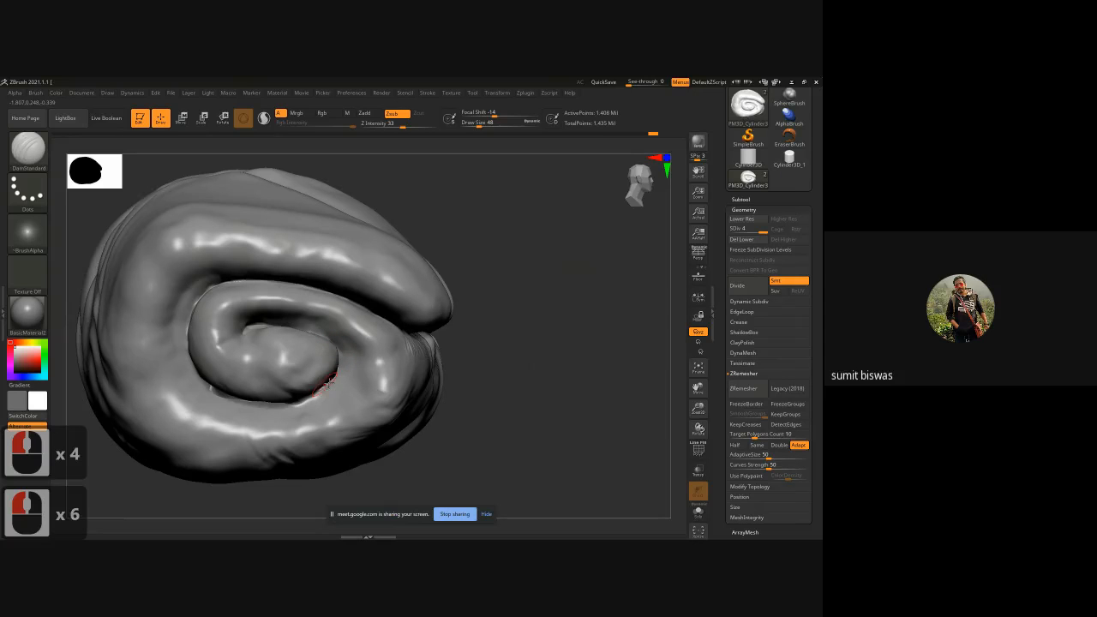
pyautogui.moveTo(278, 402); pyautogui.dragTo(329, 390)
# Examine the whole roll from the seam side, checking the overall shape and creases of all three sections.
pyautogui.keyDown('ctrl'); pyautogui.moveTo(418, 364); pyautogui.dragTo(511, 359, button='right'); pyautogui.keyUp('ctrl')
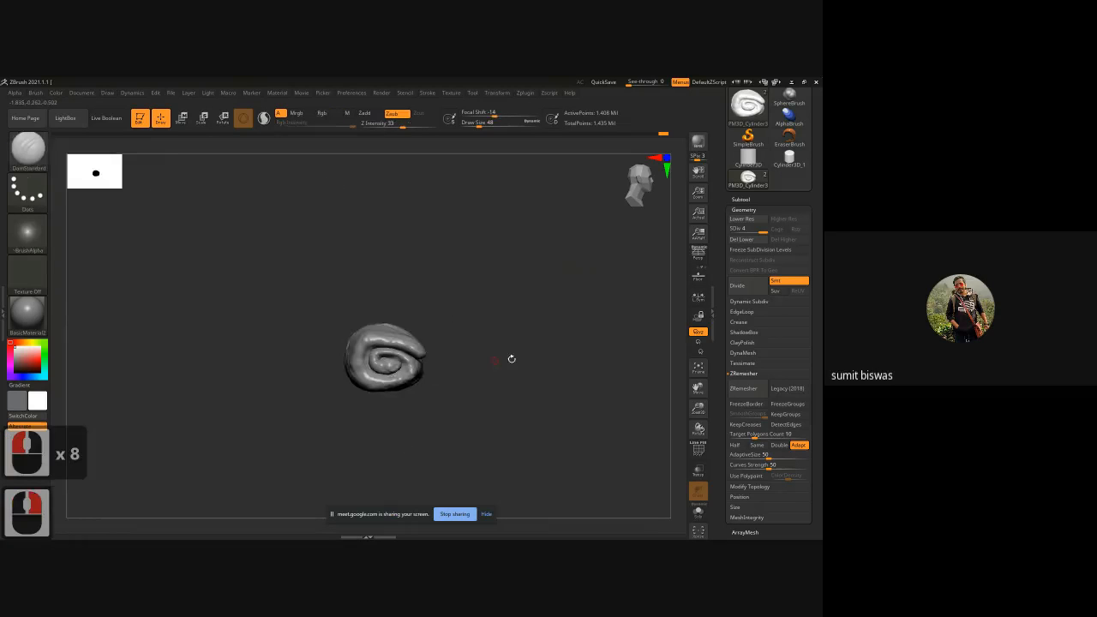
pyautogui.keyDown('shift'); pyautogui.moveTo(512, 360); pyautogui.dragTo(469, 374); pyautogui.keyUp('shift')
pyautogui.keyDown('alt'); pyautogui.moveTo(467, 442); pyautogui.dragTo(354, 403); pyautogui.keyUp('alt')
pyautogui.keyDown('ctrl'); pyautogui.moveTo(318, 387); pyautogui.dragTo(360, 385, button='right'); pyautogui.keyUp('ctrl')
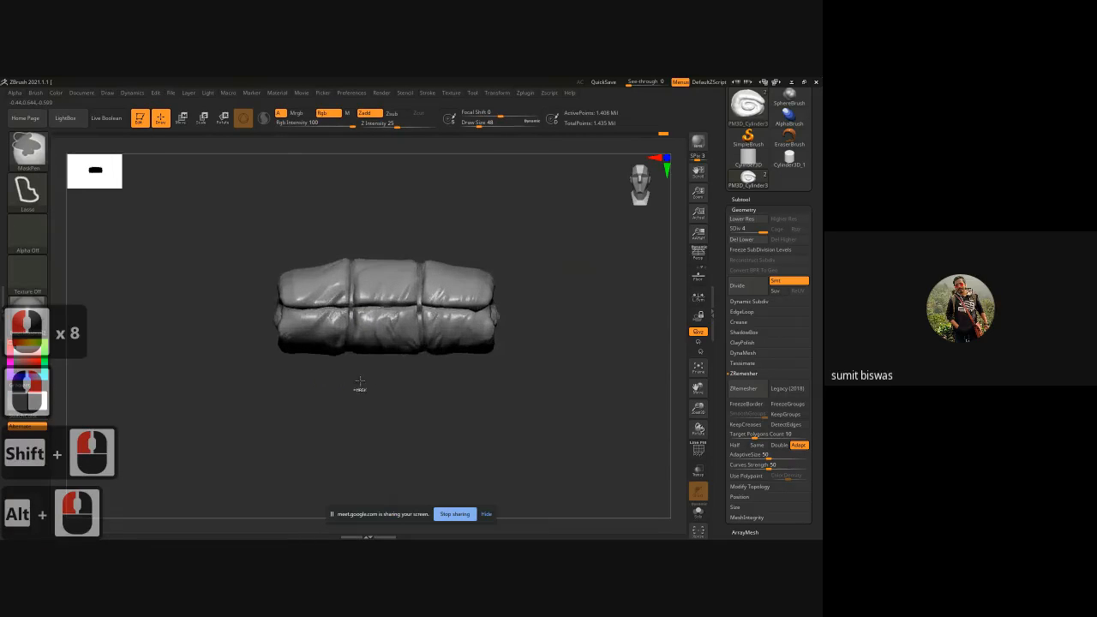
pyautogui.moveTo(426, 411); pyautogui.dragTo(404, 425)
pyautogui.keyDown('ctrl'); pyautogui.moveTo(398, 420); pyautogui.dragTo(369, 384, button='right'); pyautogui.keyUp('ctrl')
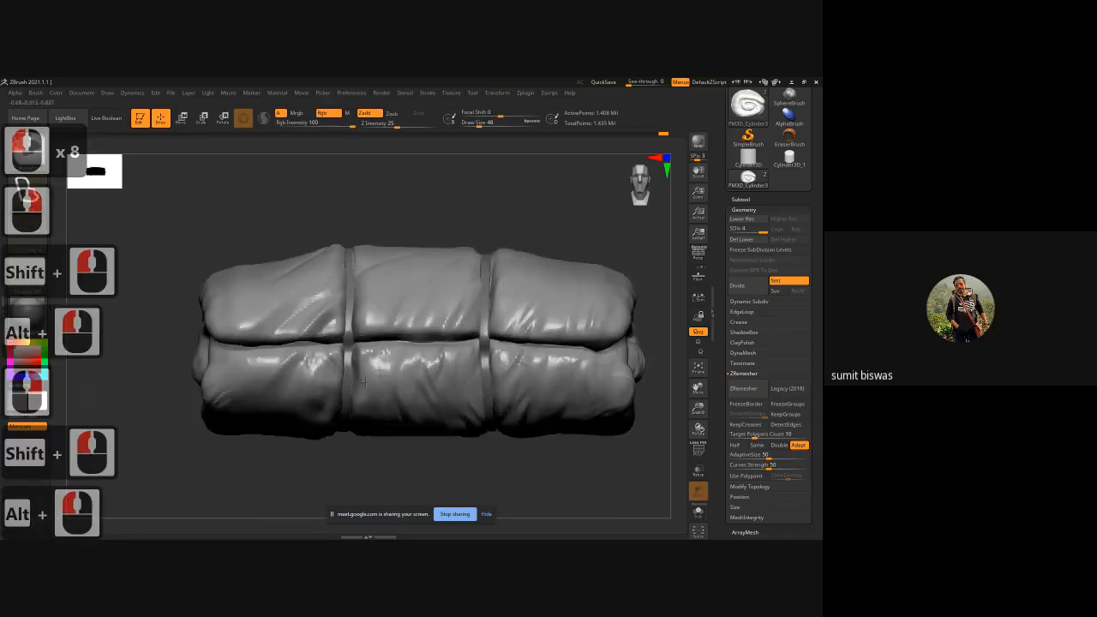
pyautogui.keyDown('alt'); pyautogui.moveTo(423, 444); pyautogui.dragTo(366, 431); pyautogui.keyUp('alt')
pyautogui.keyDown('ctrl'); pyautogui.moveTo(371, 411); pyautogui.dragTo(365, 431, button='right'); pyautogui.keyUp('ctrl')
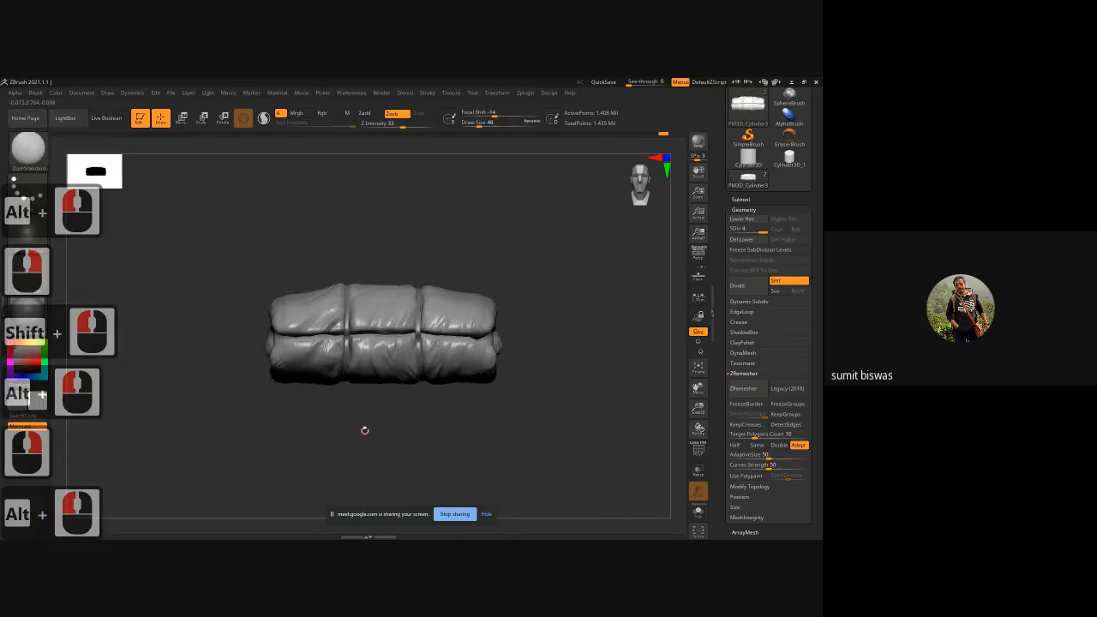
pyautogui.moveTo(385, 424)
pyautogui.mouseDown()
pyautogui.moveTo(384, 464)
pyautogui.moveTo(386, 430)
pyautogui.moveTo(429, 416)
pyautogui.moveTo(389, 411)
pyautogui.mouseUp()
pyautogui.moveTo(389, 410); pyautogui.dragTo(373, 428)
# Switch to the Standard brush and set its draw size to 68.
pyautogui.press('b')
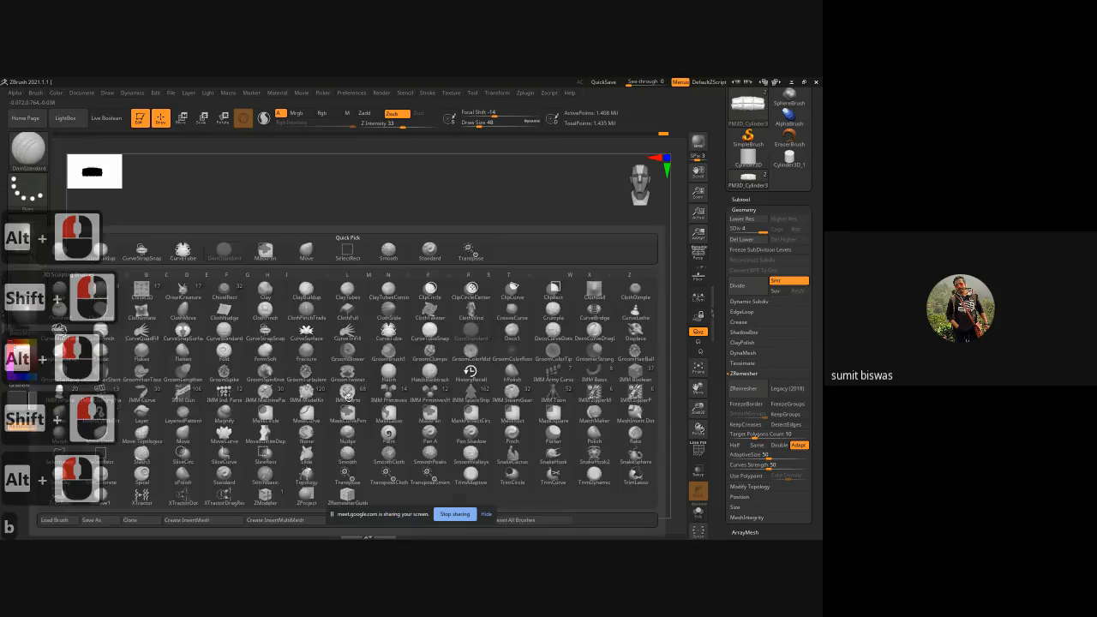
pyautogui.click(433, 251)
pyautogui.moveTo(437, 245); pyautogui.dragTo(468, 247)
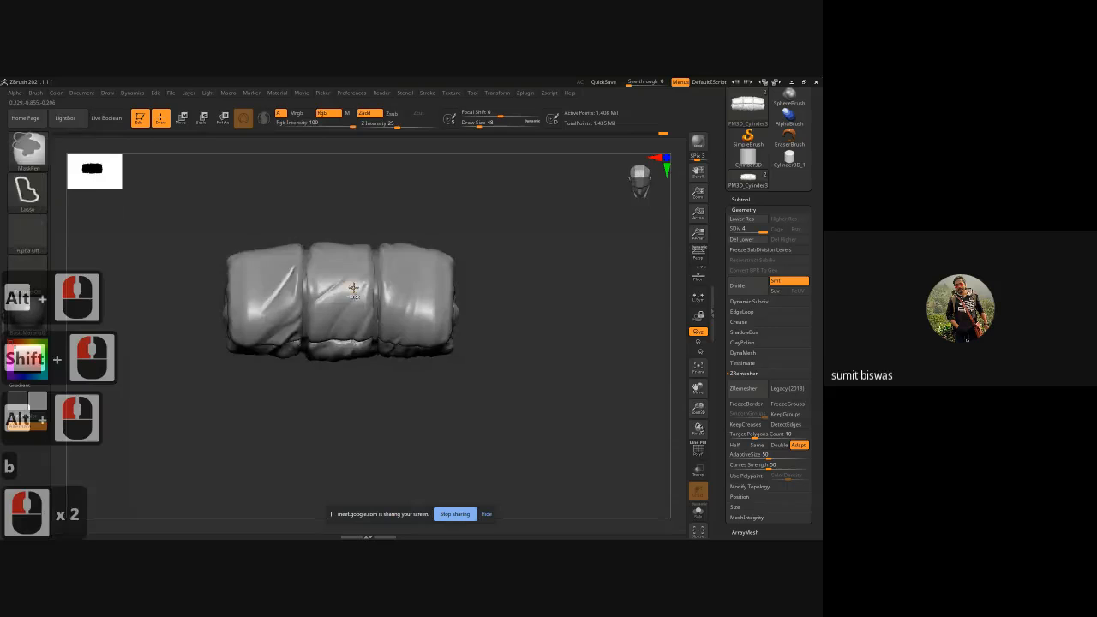
pyautogui.keyDown('ctrl'); pyautogui.moveTo(340, 287); pyautogui.dragTo(336, 361, button='right'); pyautogui.keyUp('ctrl')
pyautogui.press('space')
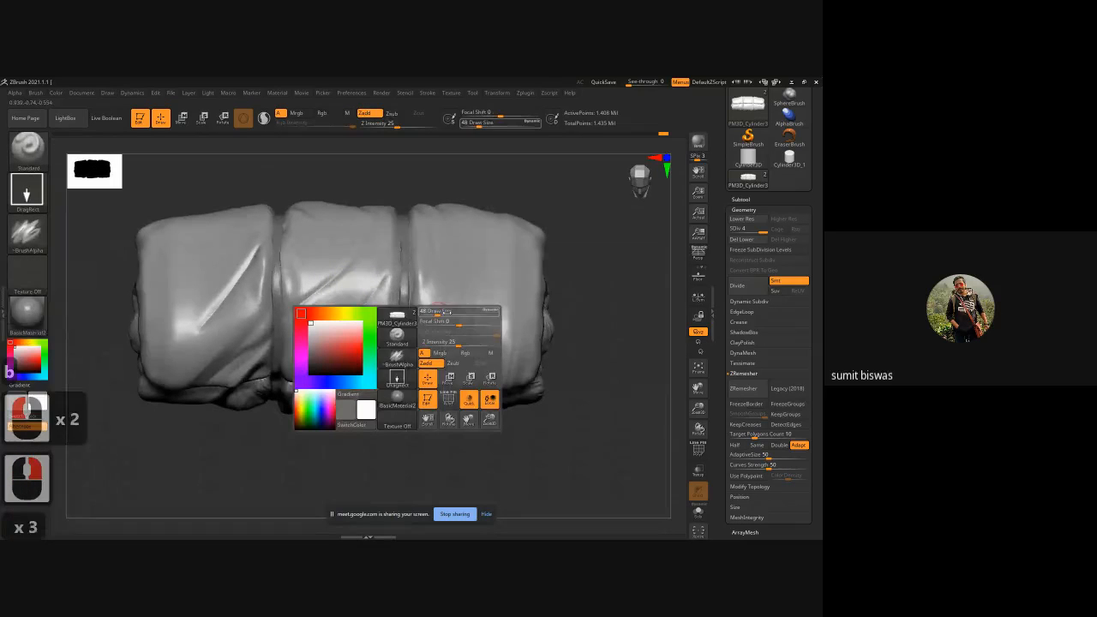
pyautogui.moveTo(442, 315); pyautogui.dragTo(445, 315)
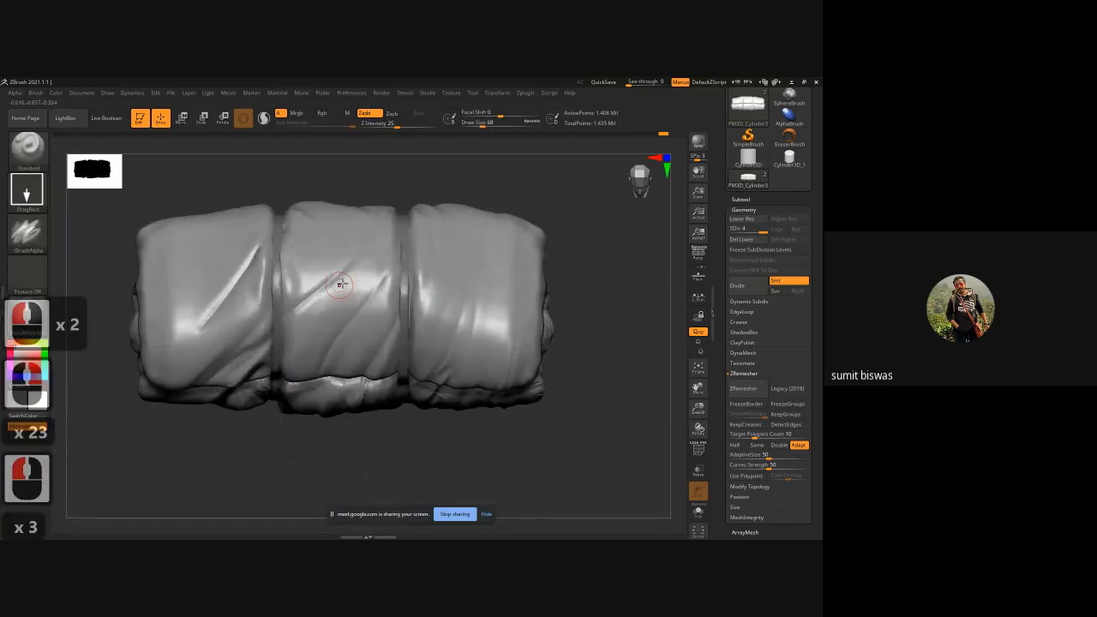
# Undo the trial stamp on the middle section, then set the brush's stroke to FreeHand and its alpha to Alpha Off.
pyautogui.click(371, 333)
pyautogui.hotkey('ctrl', 'z')
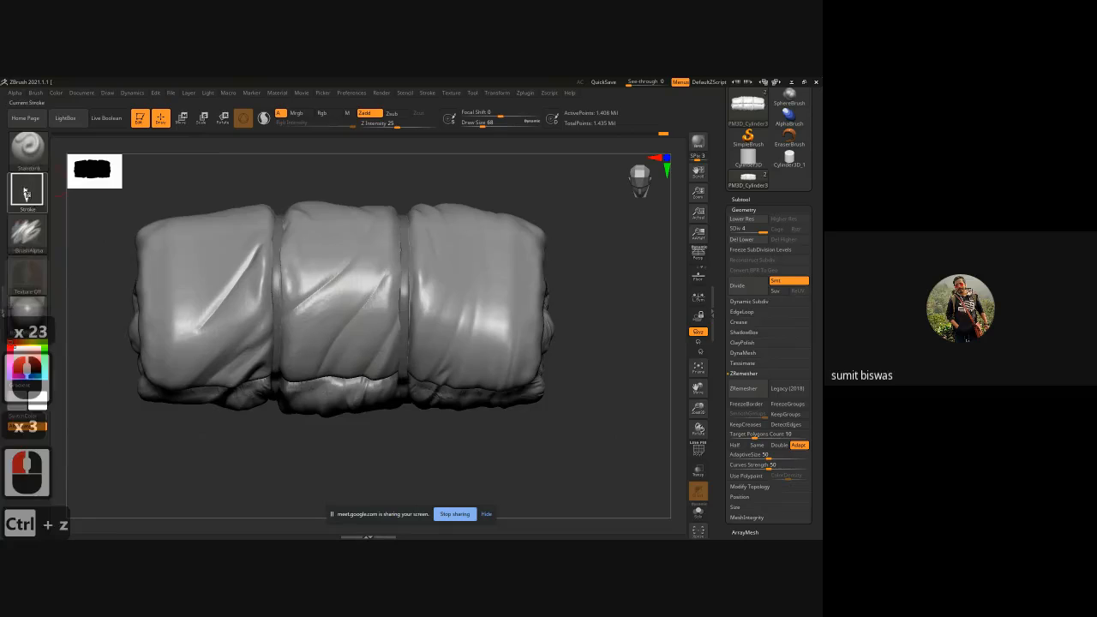
pyautogui.click(27, 189)
pyautogui.click(161, 199)
pyautogui.click(24, 235)
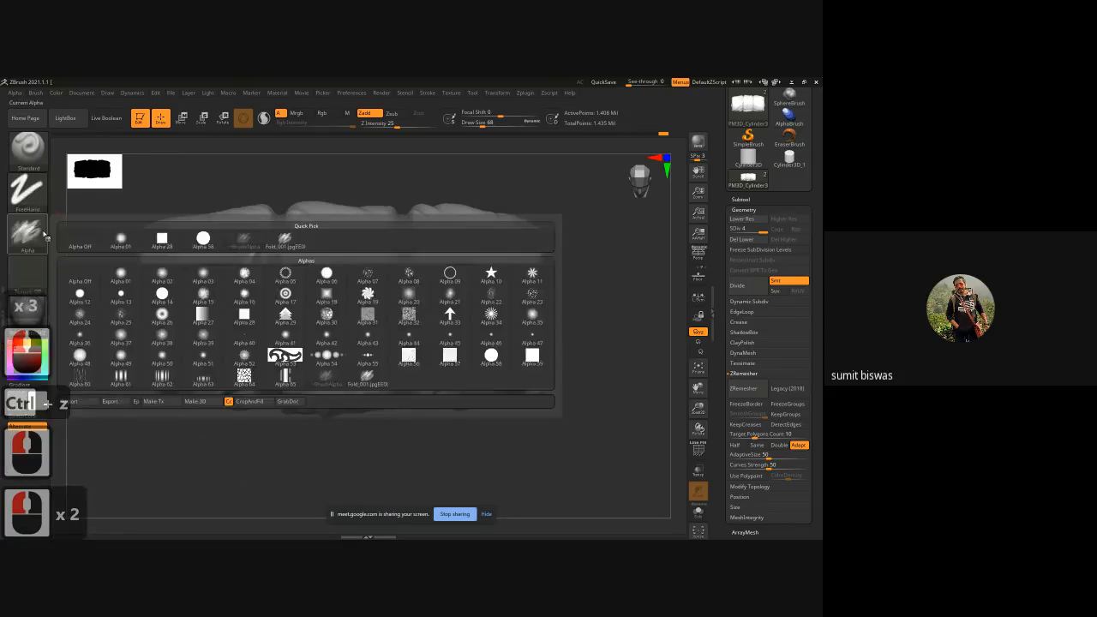
pyautogui.click(80, 243)
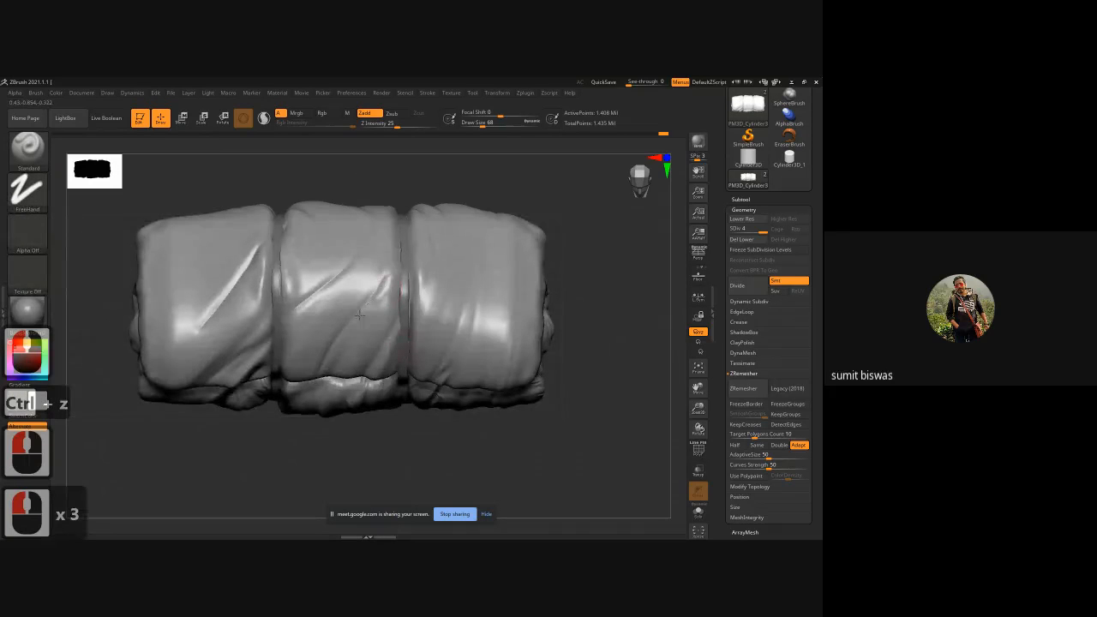
# Build up diagonal fold ridges across the middle section of the upper cloth layer with the Standard brush.
pyautogui.moveTo(367, 306); pyautogui.dragTo(346, 330)
pyautogui.moveTo(368, 307); pyautogui.dragTo(365, 309)
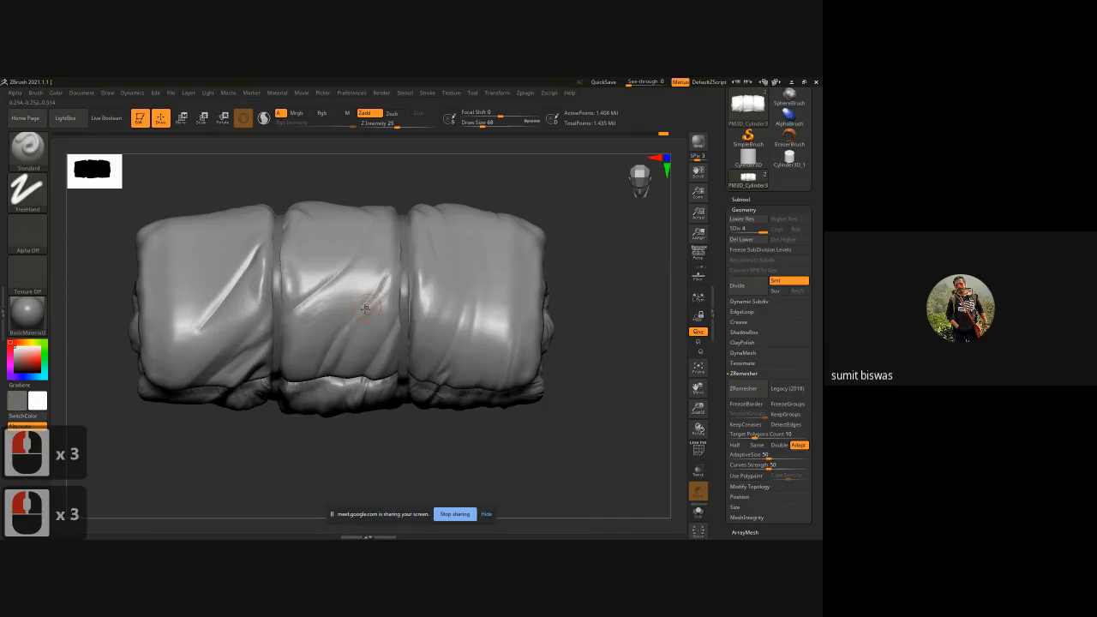
pyautogui.click(388, 283)
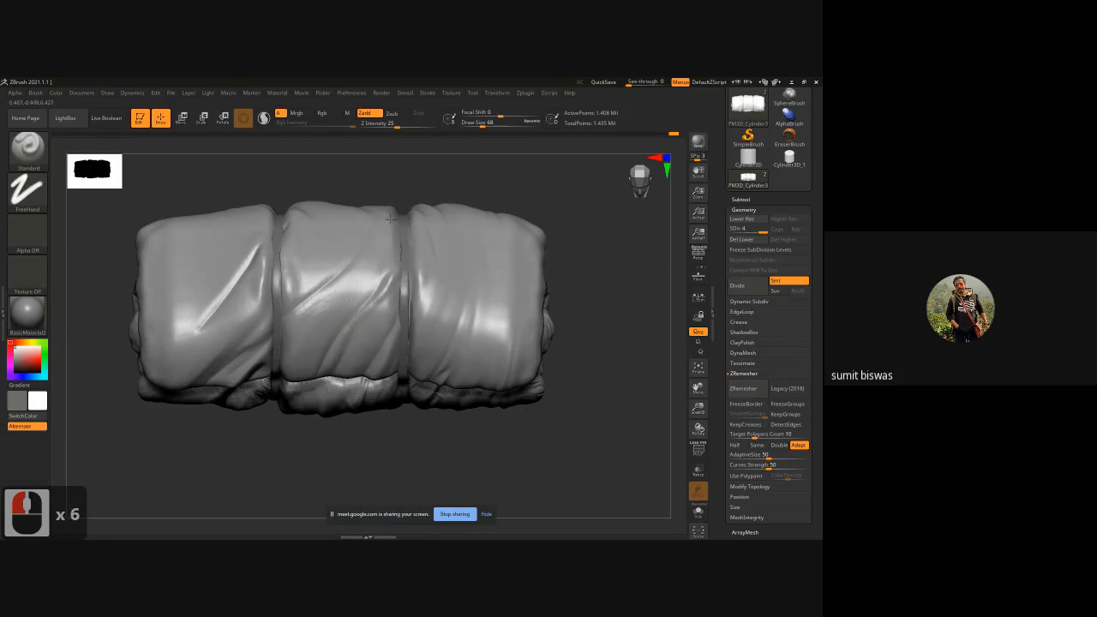
pyautogui.moveTo(341, 283); pyautogui.dragTo(288, 329)
pyautogui.moveTo(300, 313); pyautogui.dragTo(289, 327)
# Raise diagonal folds beside the strap on the left section and reinforce a fold on the middle section with the Standard brush.
pyautogui.click(262, 253)
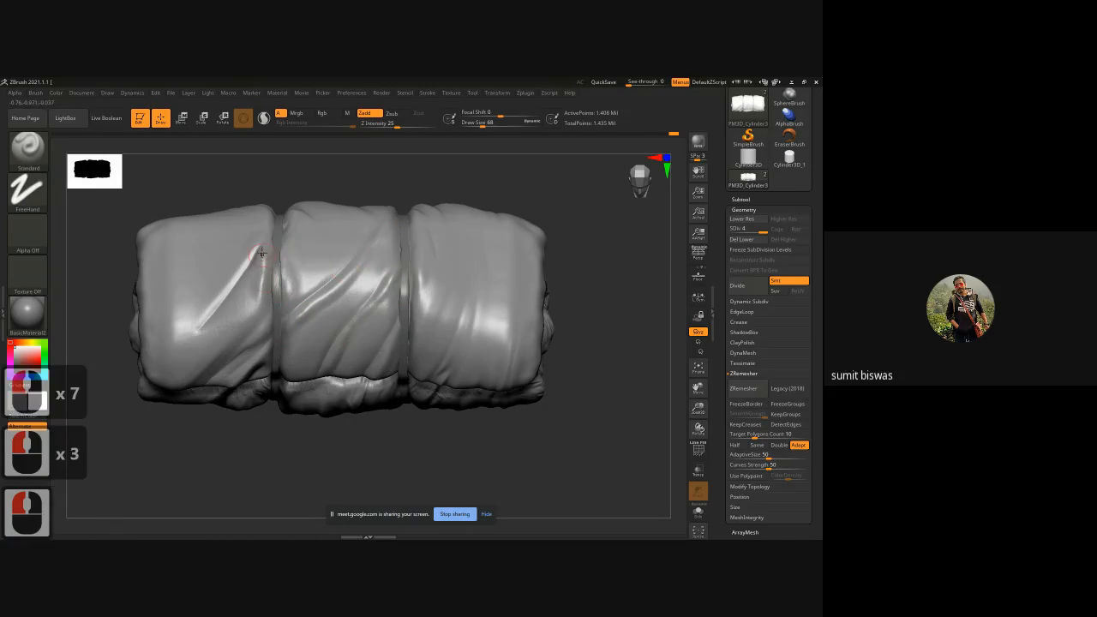
pyautogui.moveTo(249, 283)
pyautogui.mouseDown()
pyautogui.moveTo(206, 338)
pyautogui.moveTo(228, 349)
pyautogui.mouseUp()
pyautogui.moveTo(265, 285); pyautogui.dragTo(235, 377)
pyautogui.click(265, 345)
pyautogui.moveTo(258, 344); pyautogui.dragTo(236, 361)
pyautogui.moveTo(298, 463); pyautogui.dragTo(296, 438)
pyautogui.moveTo(356, 313); pyautogui.dragTo(329, 364)
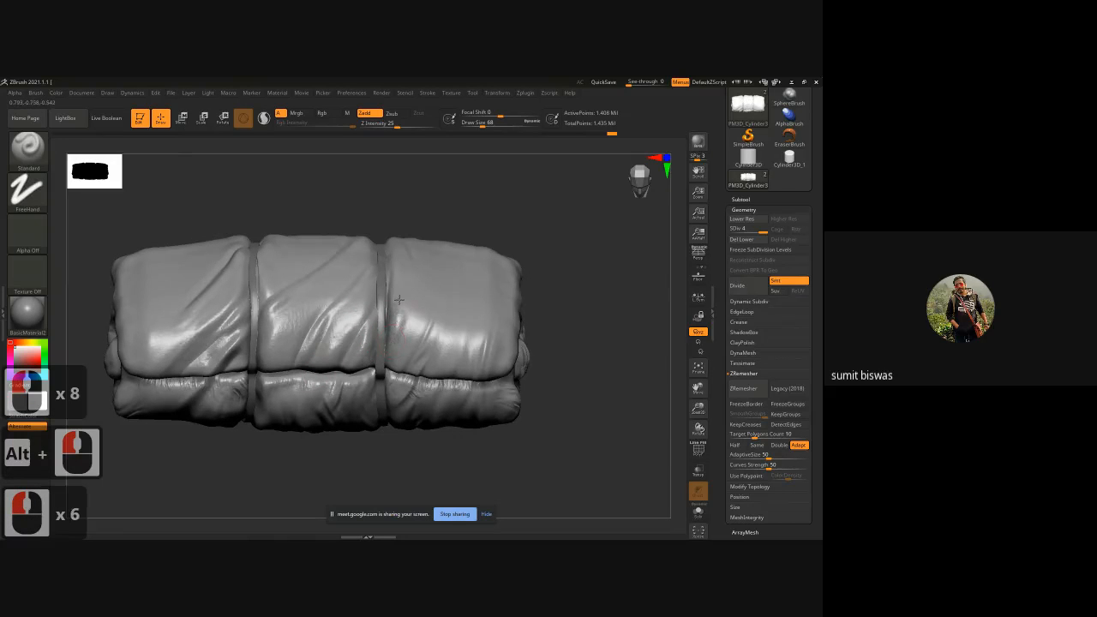
# Build up folds on the right section from the strap to the outer end, carving in the middle section's edge at the strap.
pyautogui.moveTo(396, 279); pyautogui.dragTo(390, 314)
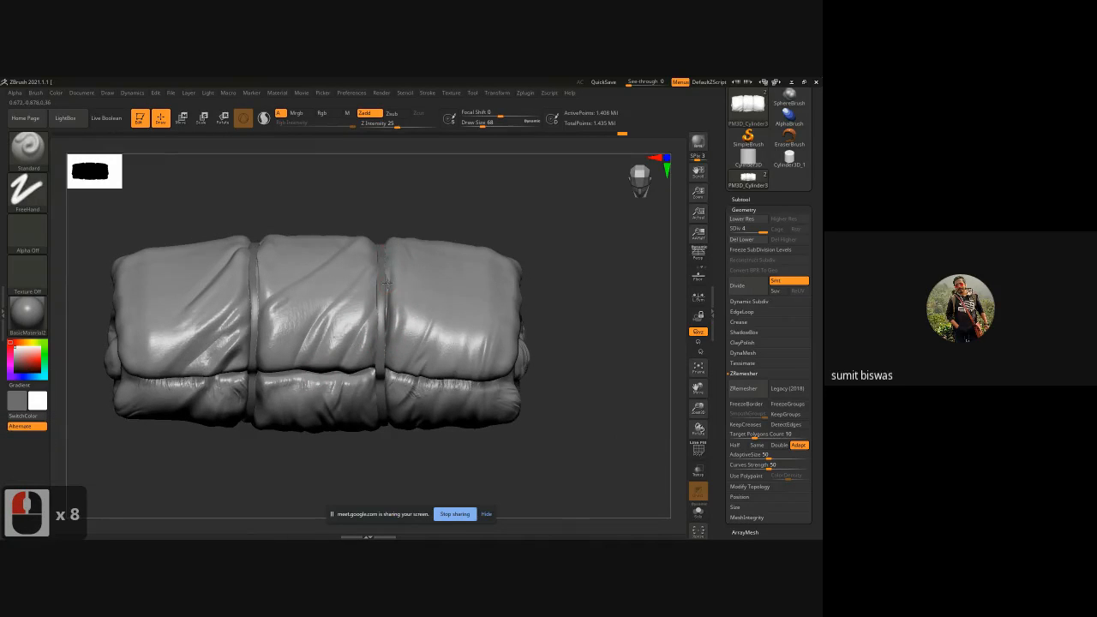
pyautogui.moveTo(387, 260); pyautogui.dragTo(388, 290)
pyautogui.moveTo(388, 283); pyautogui.dragTo(388, 310)
pyautogui.keyDown('alt'); pyautogui.moveTo(377, 255); pyautogui.dragTo(379, 284); pyautogui.keyUp('alt')
pyautogui.moveTo(422, 315)
pyautogui.mouseDown()
pyautogui.moveTo(406, 346)
pyautogui.moveTo(419, 343)
pyautogui.moveTo(424, 364)
pyautogui.mouseUp()
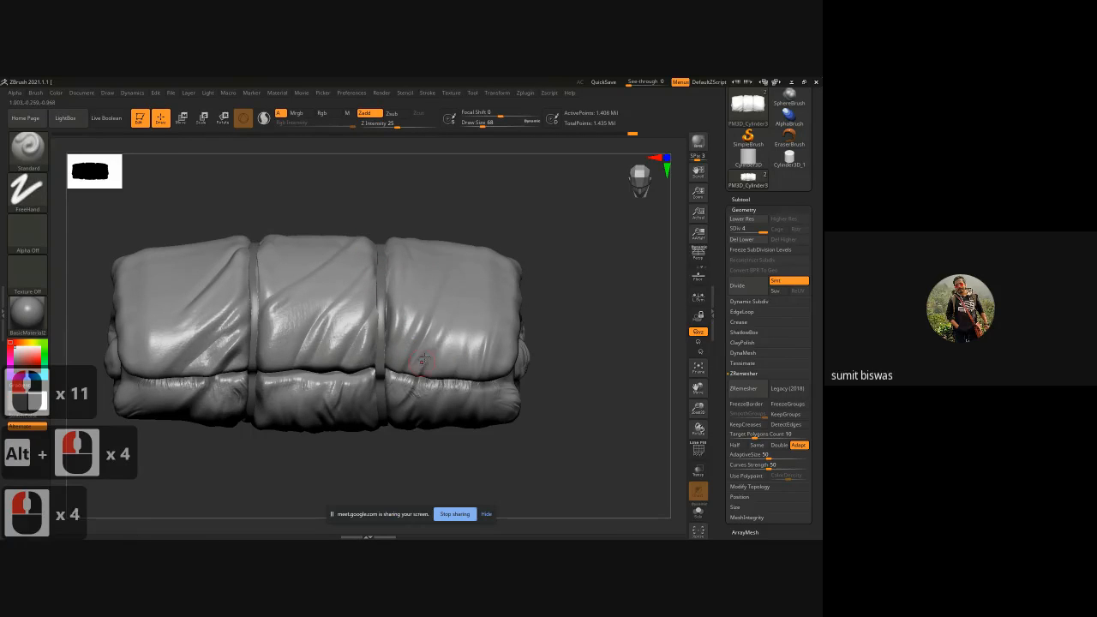
pyautogui.moveTo(471, 317); pyautogui.dragTo(456, 364)
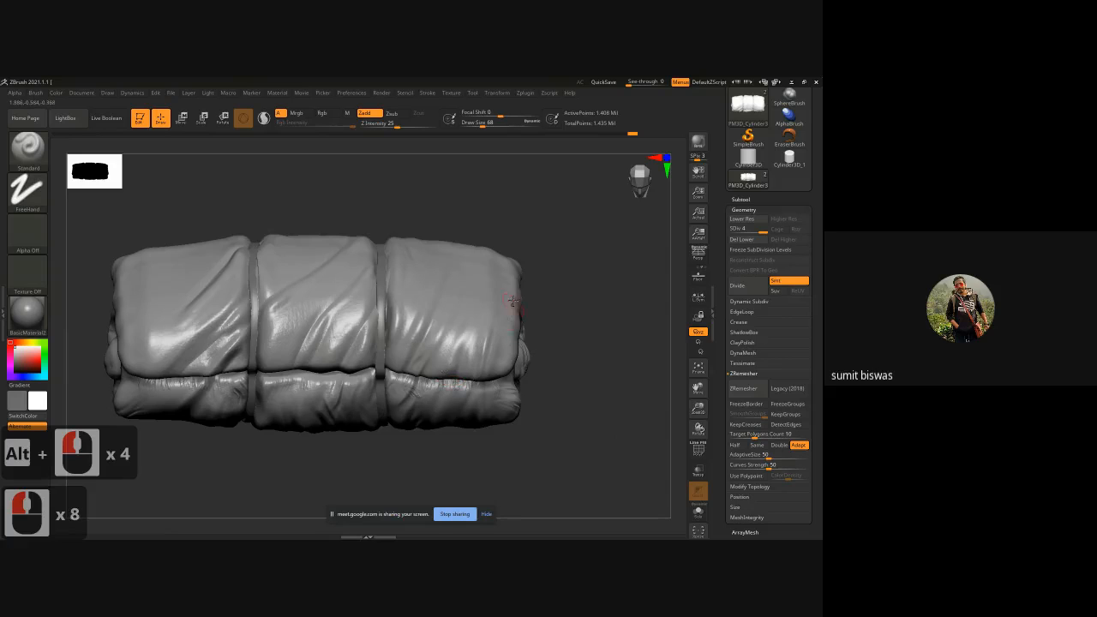
pyautogui.moveTo(511, 327); pyautogui.dragTo(503, 368)
# Strengthen the folds on the middle section and extend them across the left section with the Standard brush.
pyautogui.moveTo(352, 313); pyautogui.dragTo(341, 337)
pyautogui.moveTo(194, 325)
pyautogui.mouseDown()
pyautogui.moveTo(158, 360)
pyautogui.moveTo(138, 356)
pyautogui.mouseUp()
pyautogui.moveTo(225, 295); pyautogui.dragTo(237, 280)
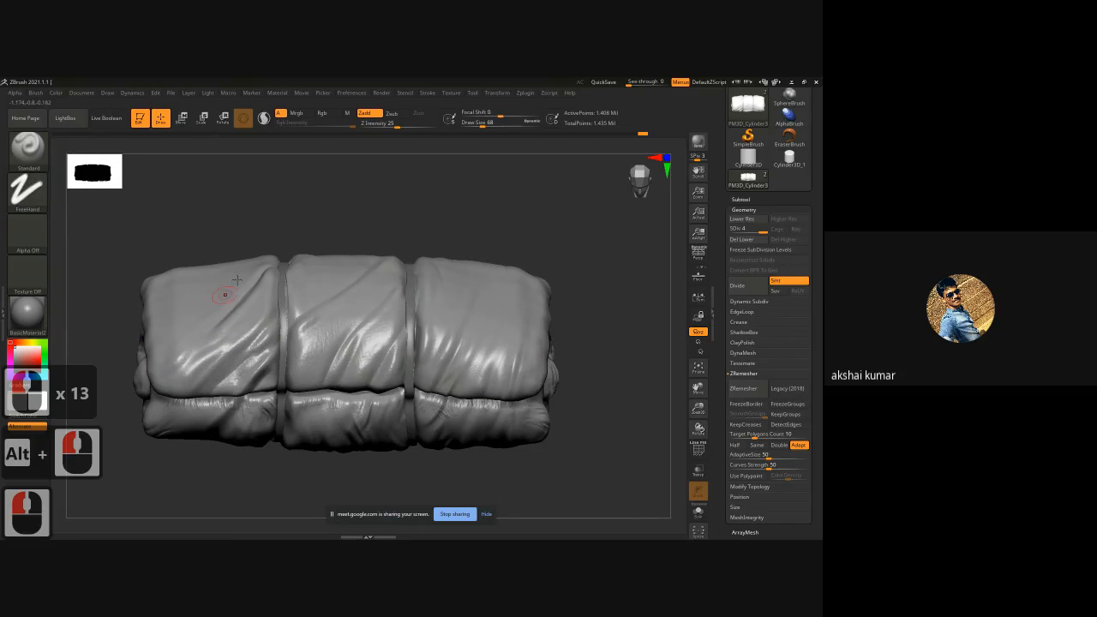
pyautogui.moveTo(171, 332); pyautogui.dragTo(163, 337)
pyautogui.click(269, 266)
# Carve creases beside both straps on the cloth below the seam with the inverted Standard brush, raising the draw size to 94.
pyautogui.moveTo(226, 482); pyautogui.dragTo(294, 289)
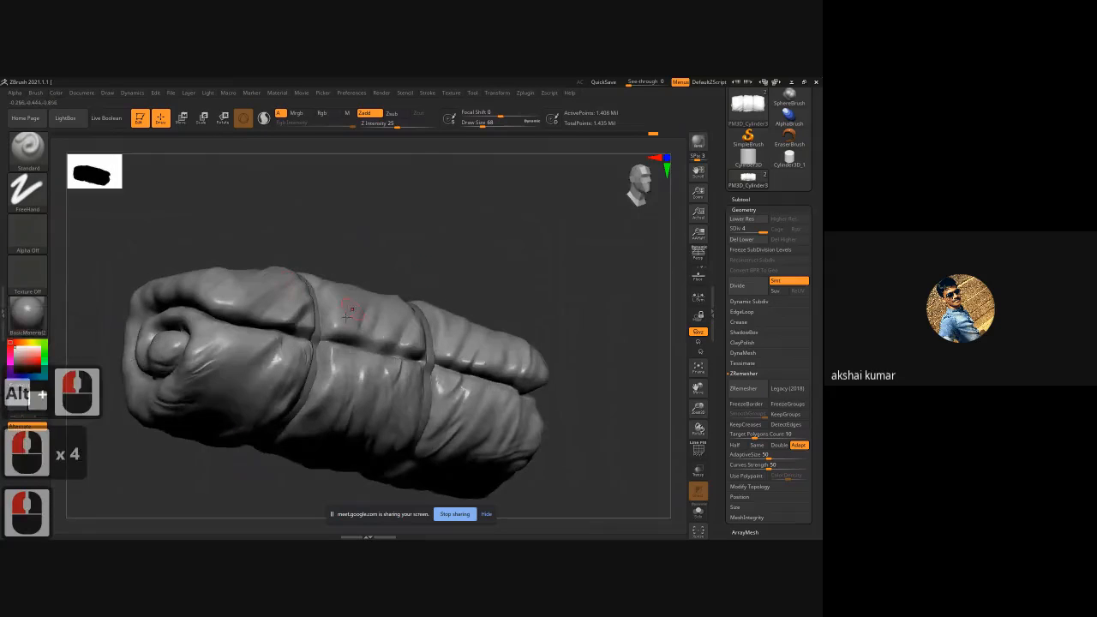
pyautogui.moveTo(272, 345)
pyautogui.keyDown('alt'); pyautogui.mouseDown()
pyautogui.moveTo(287, 335)
pyautogui.moveTo(310, 342)
pyautogui.mouseUp(); pyautogui.keyUp('alt')
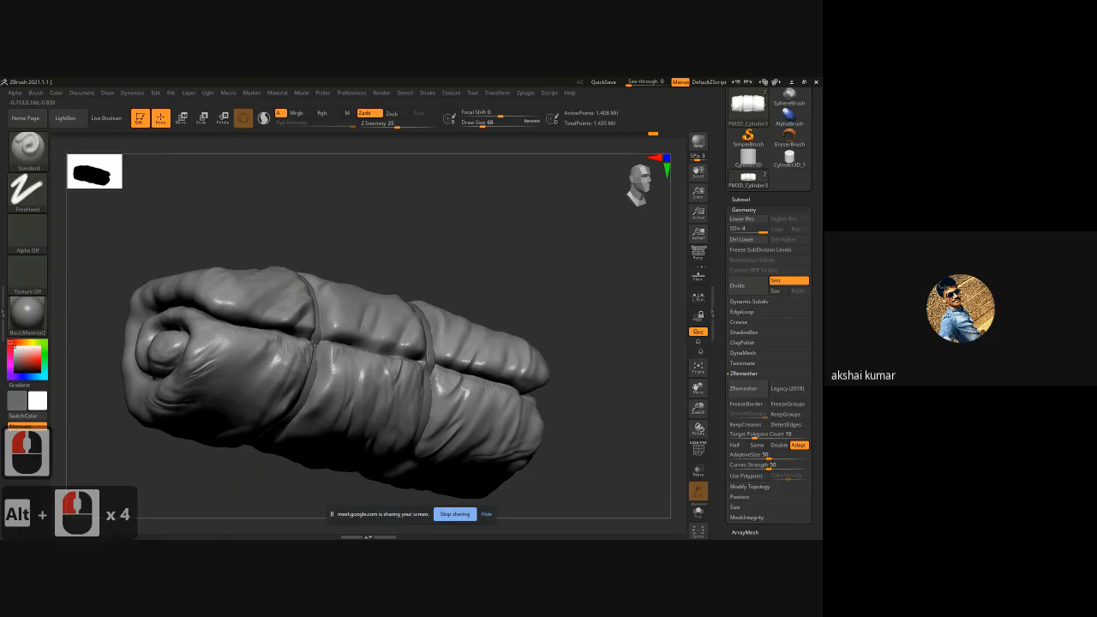
pyautogui.press('space')
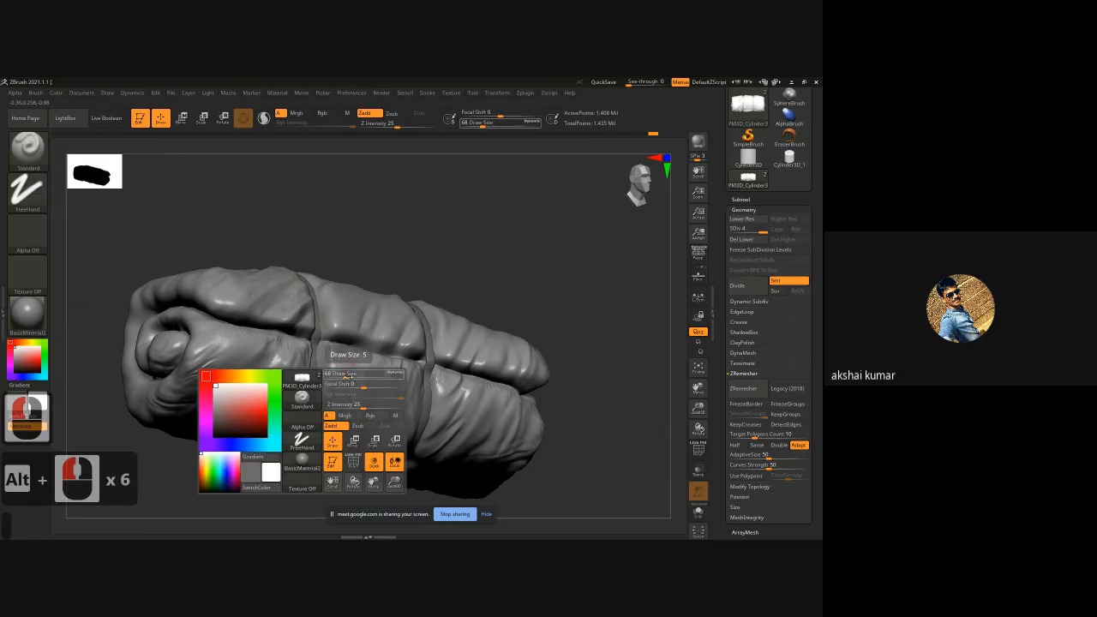
pyautogui.moveTo(345, 370)
pyautogui.mouseDown()
pyautogui.moveTo(353, 370)
pyautogui.moveTo(335, 363)
pyautogui.moveTo(311, 414)
pyautogui.mouseUp()
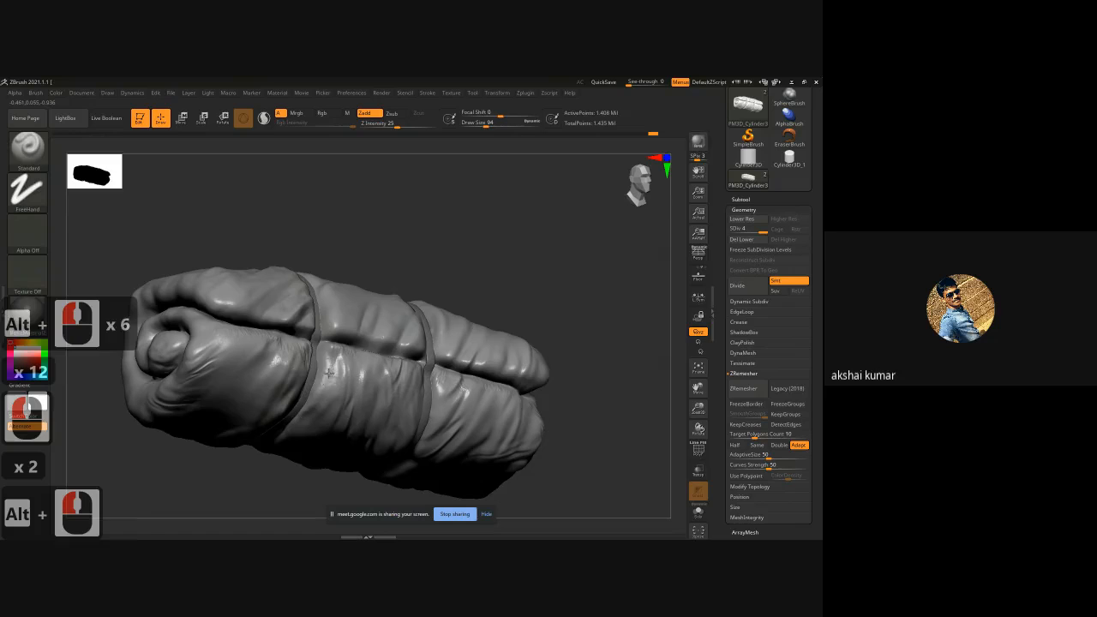
pyautogui.keyDown('alt'); pyautogui.moveTo(329, 372); pyautogui.dragTo(329, 356); pyautogui.keyUp('alt')
pyautogui.keyDown('alt'); pyautogui.moveTo(454, 408); pyautogui.dragTo(422, 422); pyautogui.keyUp('alt')
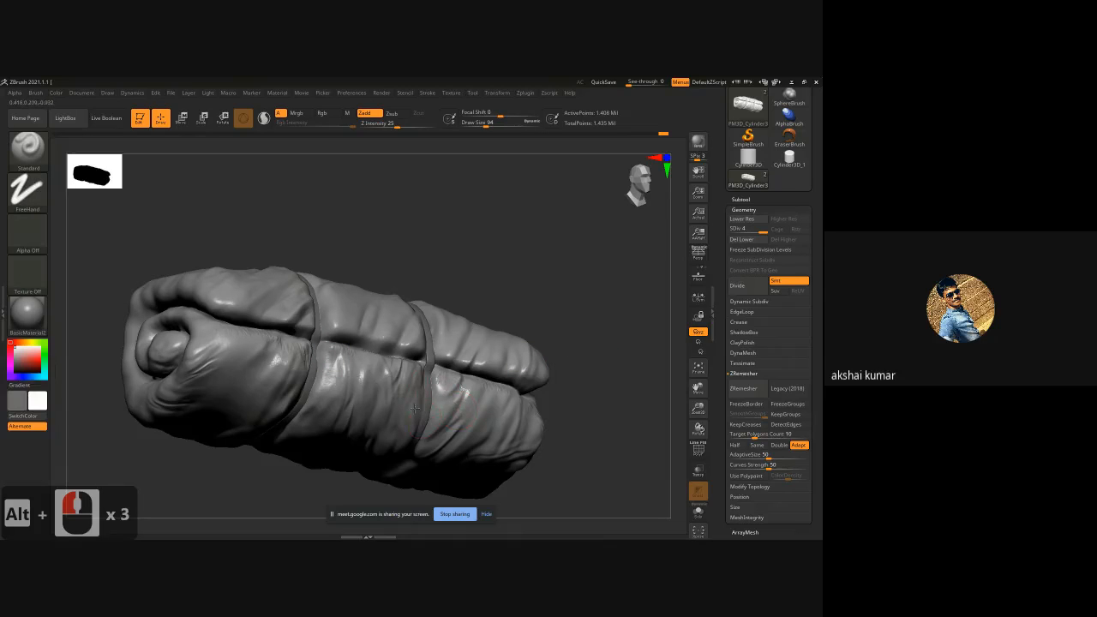
# Raise small folds on the middle section beside the strap, on the cloth below the seam, with the Standard brush.
pyautogui.moveTo(572, 390); pyautogui.dragTo(474, 375)
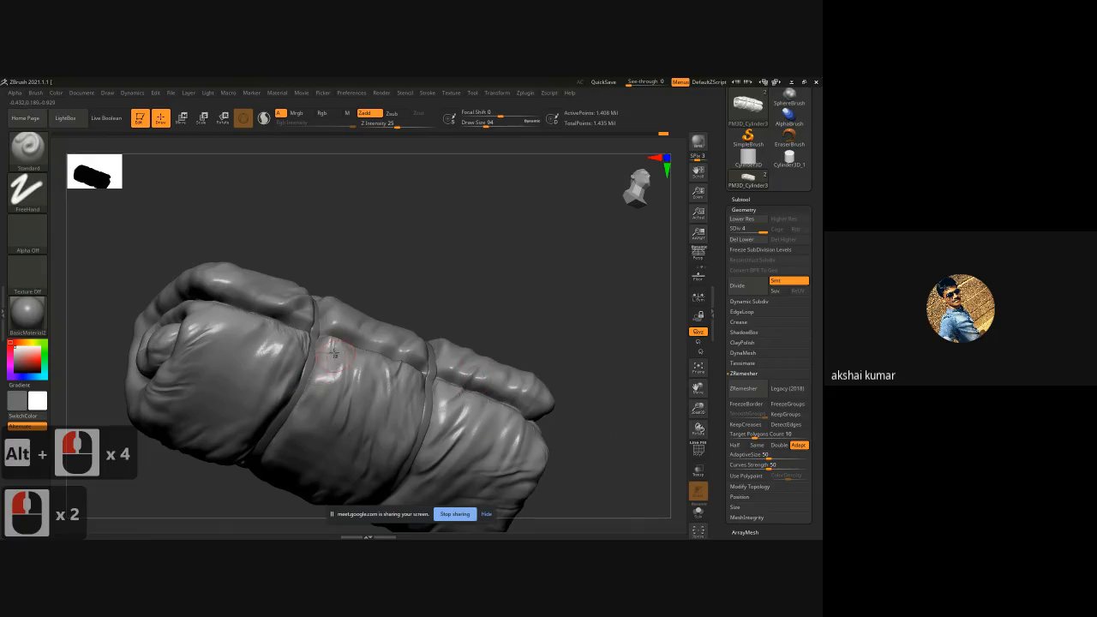
pyautogui.moveTo(335, 364); pyautogui.dragTo(317, 451)
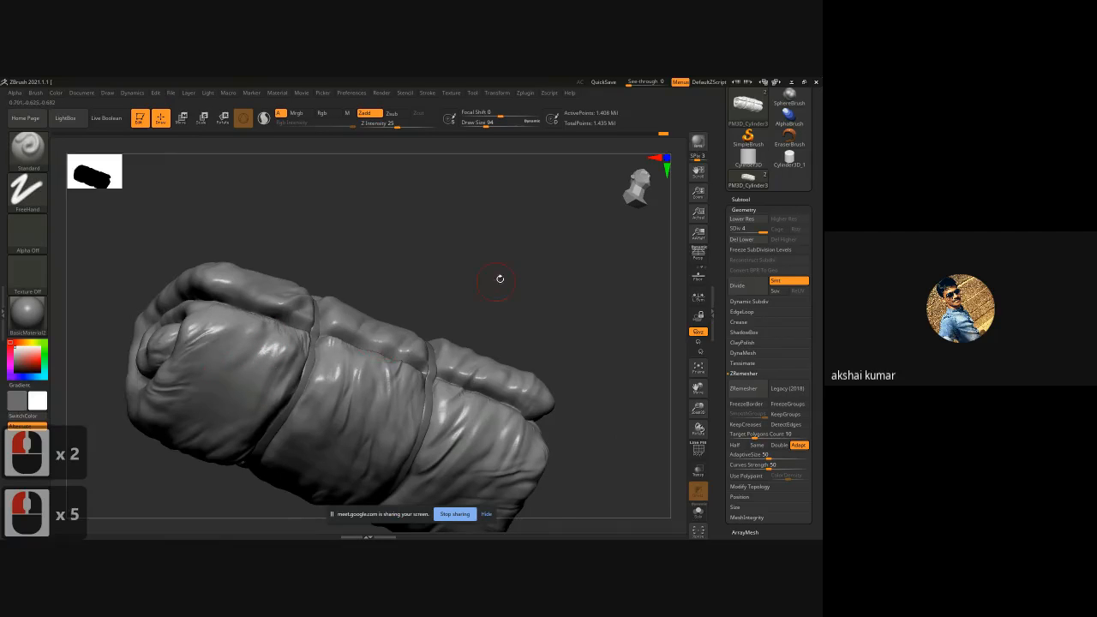
pyautogui.moveTo(500, 277)
pyautogui.mouseDown()
pyautogui.moveTo(382, 383)
pyautogui.moveTo(354, 425)
pyautogui.mouseUp()
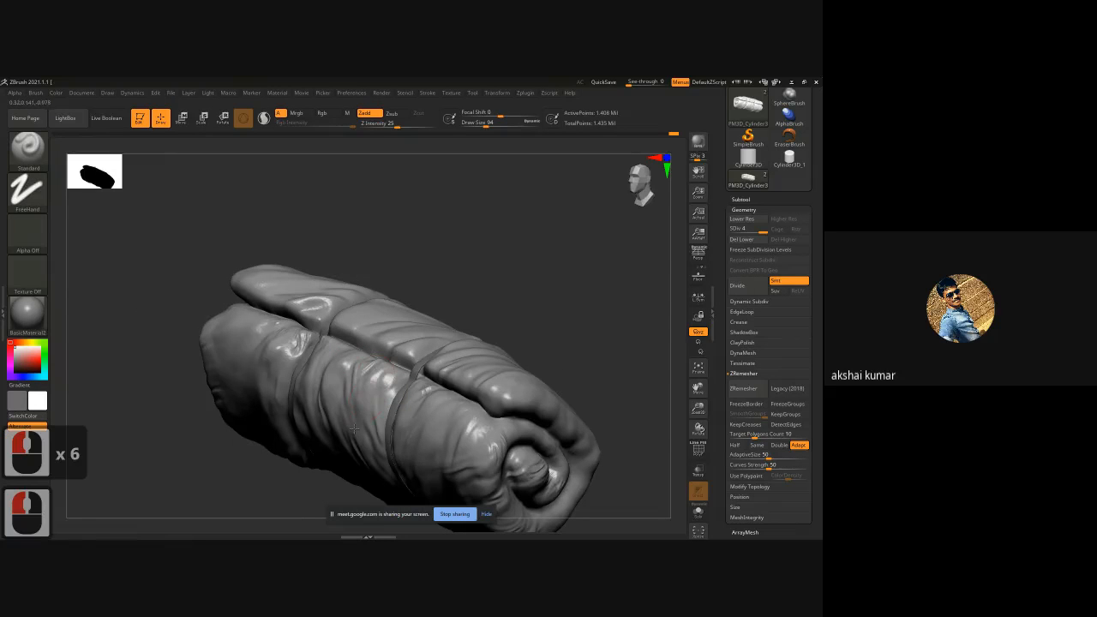
pyautogui.moveTo(346, 370); pyautogui.dragTo(327, 395)
pyautogui.keyDown('shift'); pyautogui.moveTo(511, 298); pyautogui.dragTo(538, 307); pyautogui.keyUp('shift')
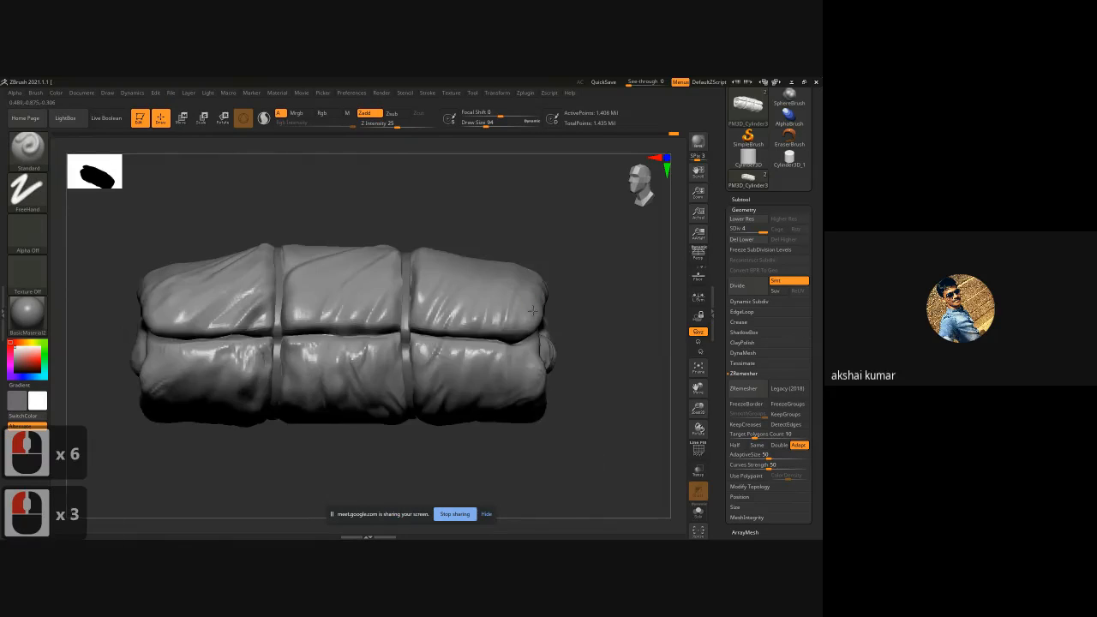
# Lasso-mask the cloth above the seam across all three sections of the bundle.
pyautogui.keyDown('ctrl'); pyautogui.moveTo(353, 347); pyautogui.dragTo(256, 223, button='right'); pyautogui.keyUp('ctrl')
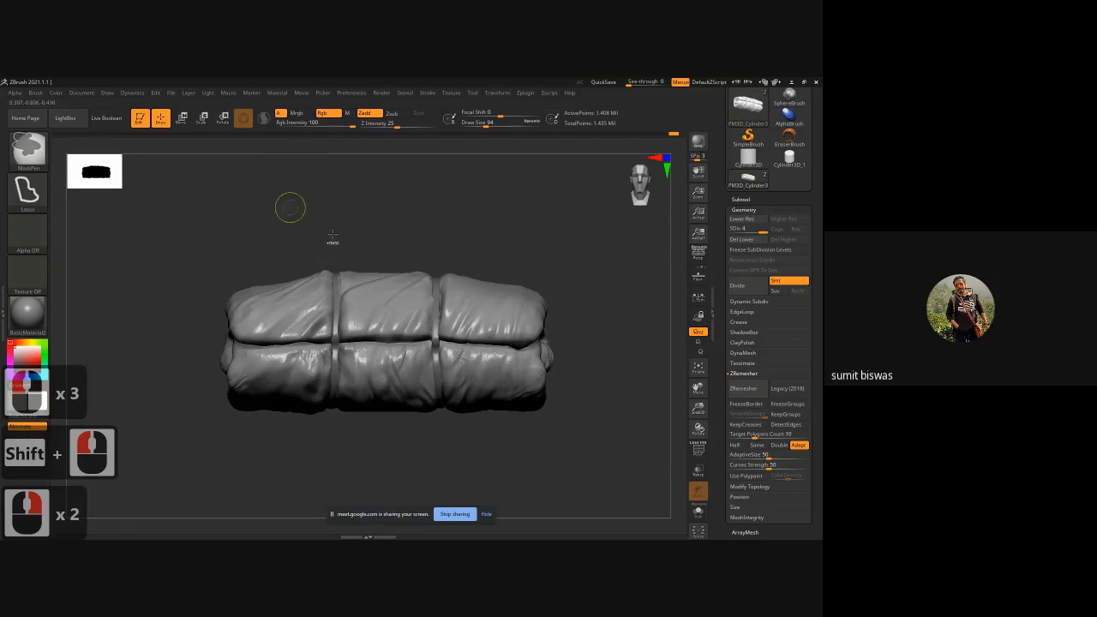
pyautogui.moveTo(230, 264)
pyautogui.keyDown('ctrl'); pyautogui.mouseDown()
pyautogui.moveTo(218, 267)
pyautogui.moveTo(224, 338)
pyautogui.moveTo(403, 341)
pyautogui.moveTo(426, 275)
pyautogui.moveTo(364, 296)
pyautogui.moveTo(396, 345)
pyautogui.moveTo(526, 347)
pyautogui.moveTo(490, 237)
pyautogui.mouseUp(); pyautogui.keyUp('ctrl')
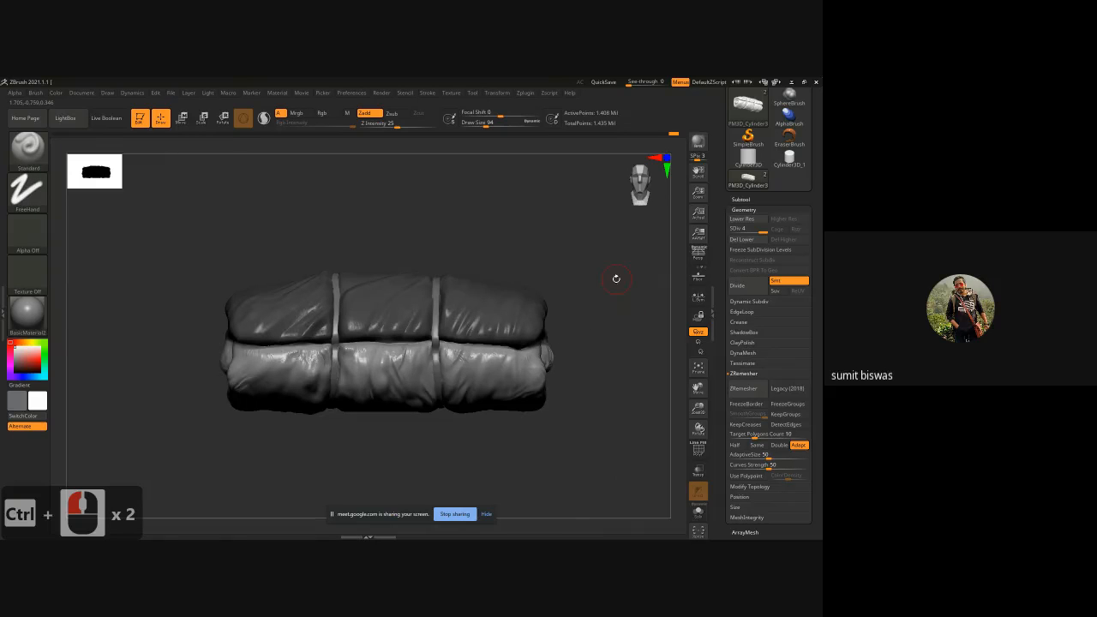
pyautogui.keyDown('shift'); pyautogui.moveTo(603, 279); pyautogui.dragTo(579, 276); pyautogui.keyUp('shift')
pyautogui.keyDown('shift'); pyautogui.moveTo(336, 383); pyautogui.dragTo(403, 413); pyautogui.keyUp('shift')
# Shift the left section's unmasked cloth edge up toward the seam using the Move brush at draw size 286.
pyautogui.press('b')
pyautogui.press('m')
pyautogui.press('v')
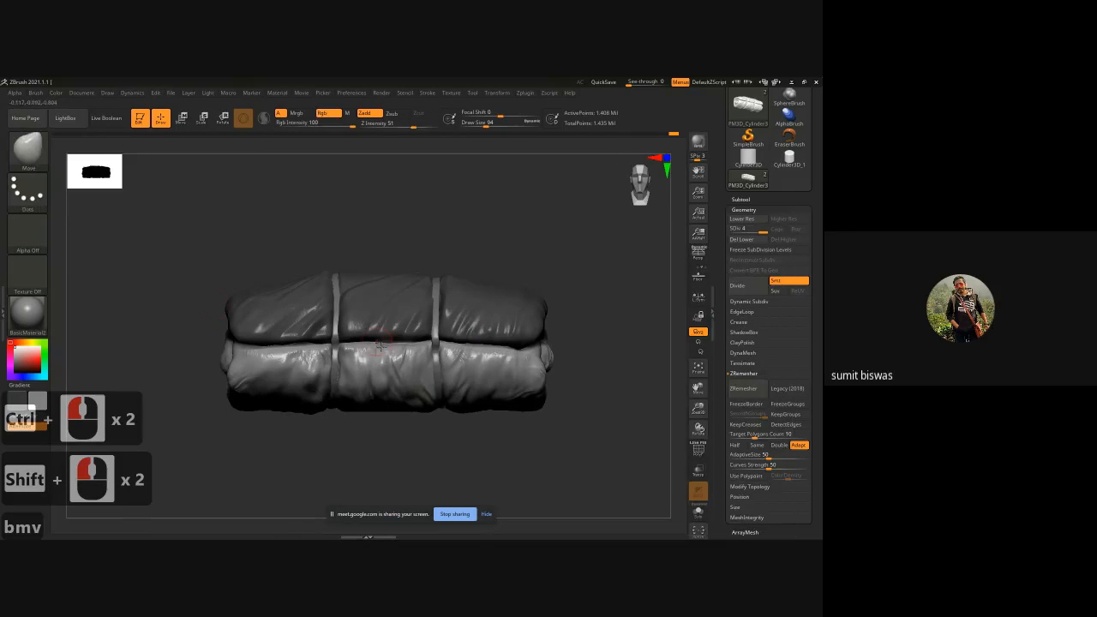
pyautogui.press('space')
pyautogui.moveTo(356, 360); pyautogui.dragTo(364, 360)
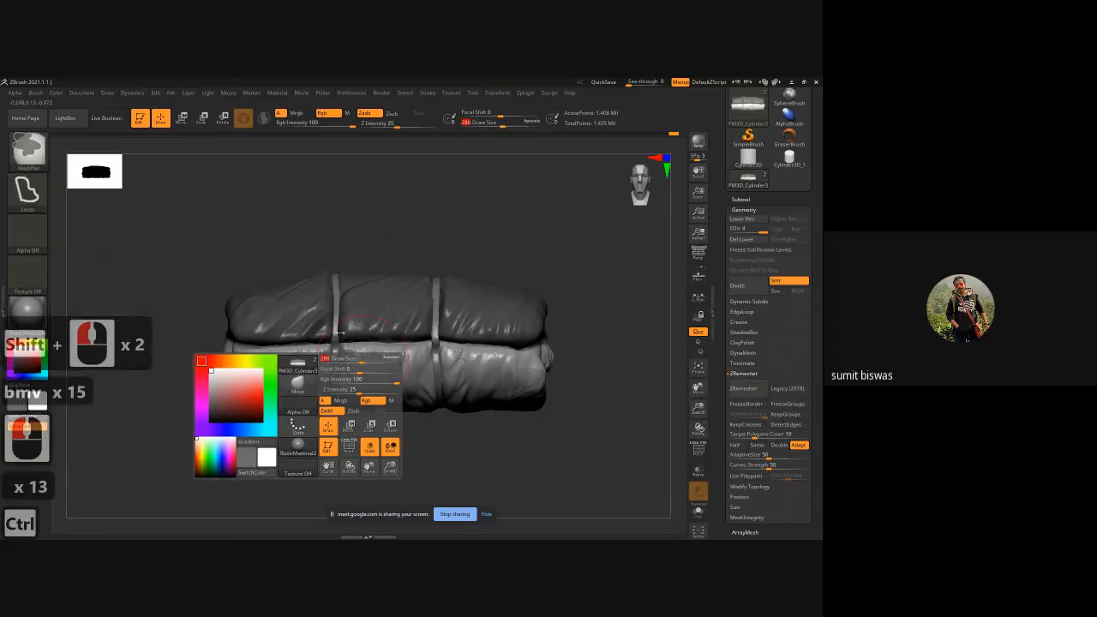
pyautogui.keyDown('ctrl'); pyautogui.rightClick(302, 350); pyautogui.keyUp('ctrl')
pyautogui.hotkey('ctrl', 'space')
pyautogui.keyDown('ctrl'); pyautogui.rightClick(294, 369); pyautogui.keyUp('ctrl')
pyautogui.hotkey('ctrl', 'space')
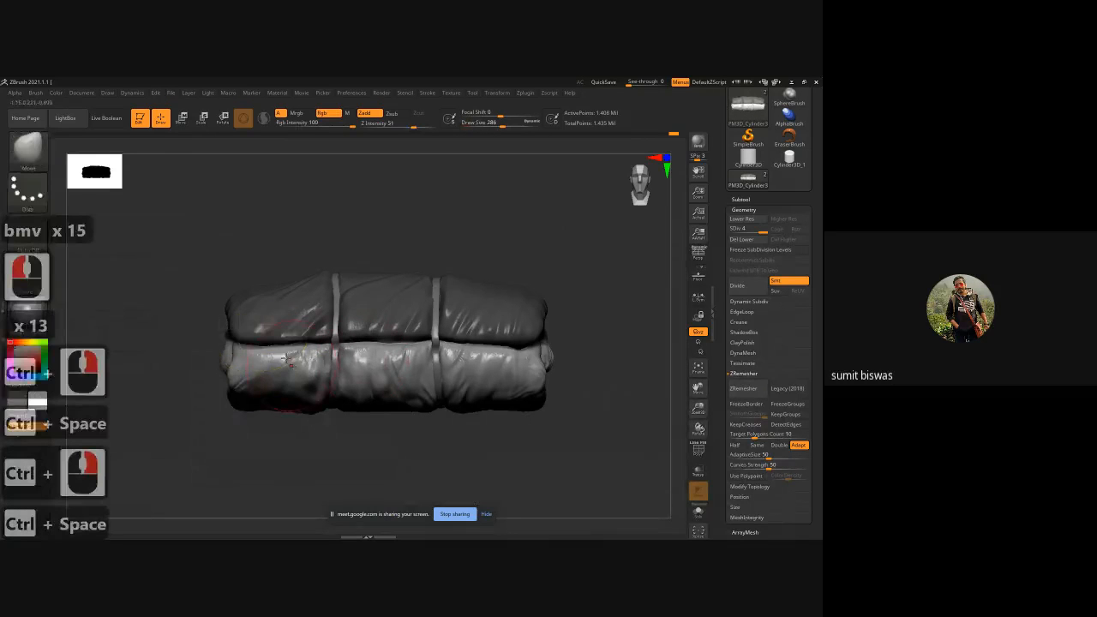
pyautogui.keyDown('ctrl'); pyautogui.moveTo(294, 368); pyautogui.dragTo(288, 349, button='right'); pyautogui.keyUp('ctrl')
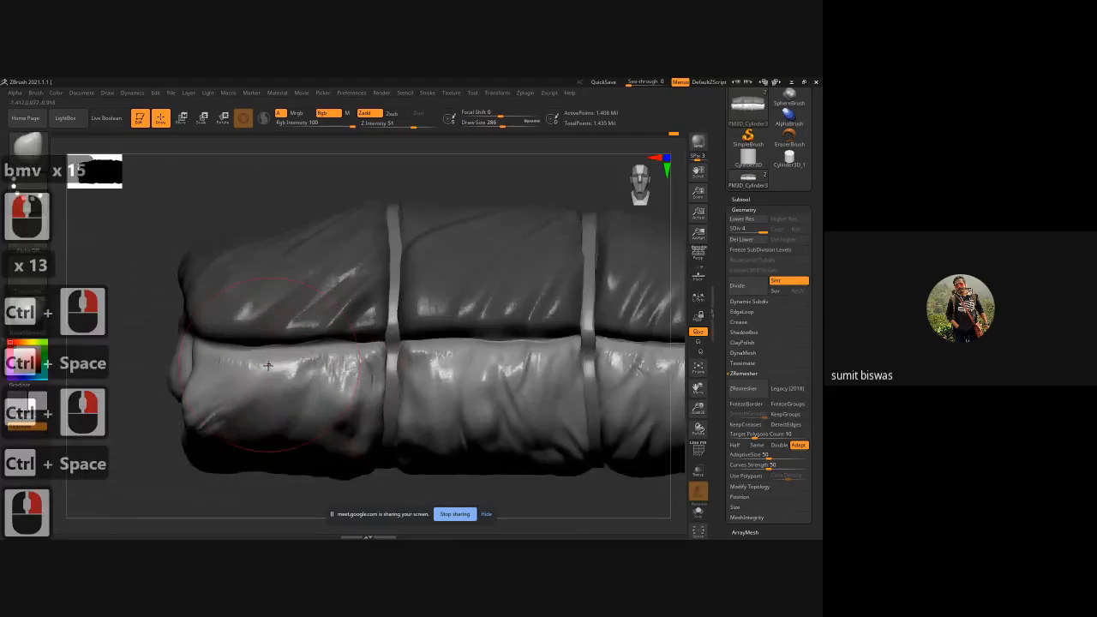
pyautogui.moveTo(268, 365)
pyautogui.mouseDown()
pyautogui.moveTo(270, 353)
pyautogui.moveTo(218, 349)
pyautogui.mouseUp()
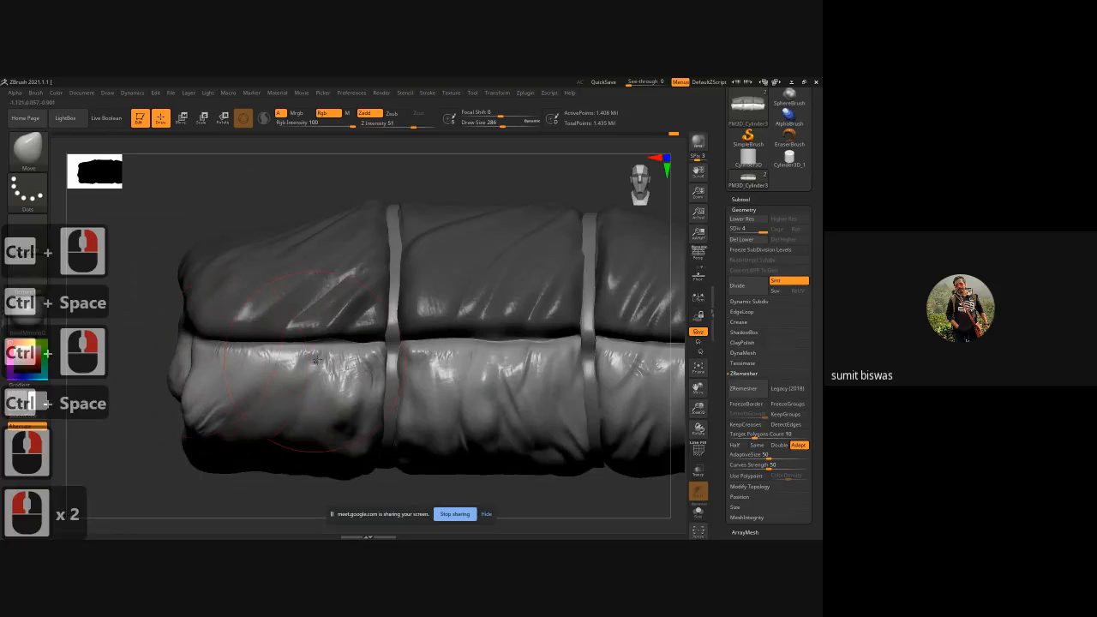
pyautogui.moveTo(333, 361); pyautogui.dragTo(333, 352)
# Nudge the middle and right sections' cloth edges up toward the seam with the Move brush.
pyautogui.moveTo(486, 353); pyautogui.dragTo(444, 346)
pyautogui.moveTo(538, 358); pyautogui.dragTo(538, 348)
pyautogui.moveTo(533, 354); pyautogui.dragTo(533, 344)
pyautogui.moveTo(642, 358); pyautogui.dragTo(462, 355)
pyautogui.moveTo(457, 363); pyautogui.dragTo(458, 354)
pyautogui.moveTo(499, 366); pyautogui.dragTo(500, 357)
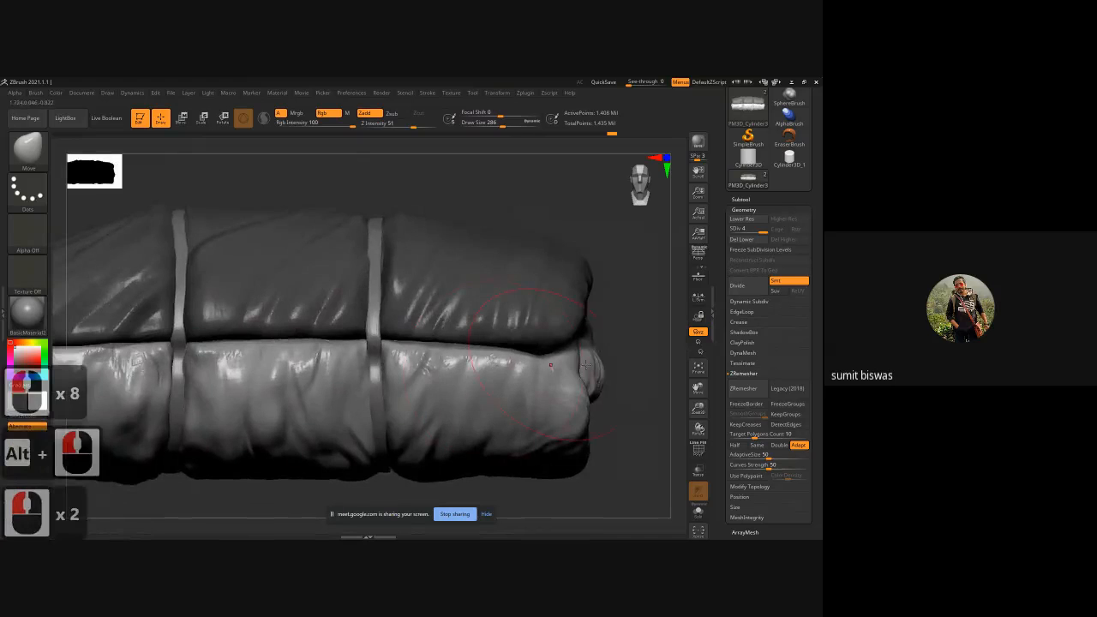
# Adjust the unmasked cloth beneath the outer flap at the bundle's spiral end with the Move brush.
pyautogui.keyDown('shift'); pyautogui.moveTo(656, 327); pyautogui.dragTo(474, 349); pyautogui.keyUp('shift')
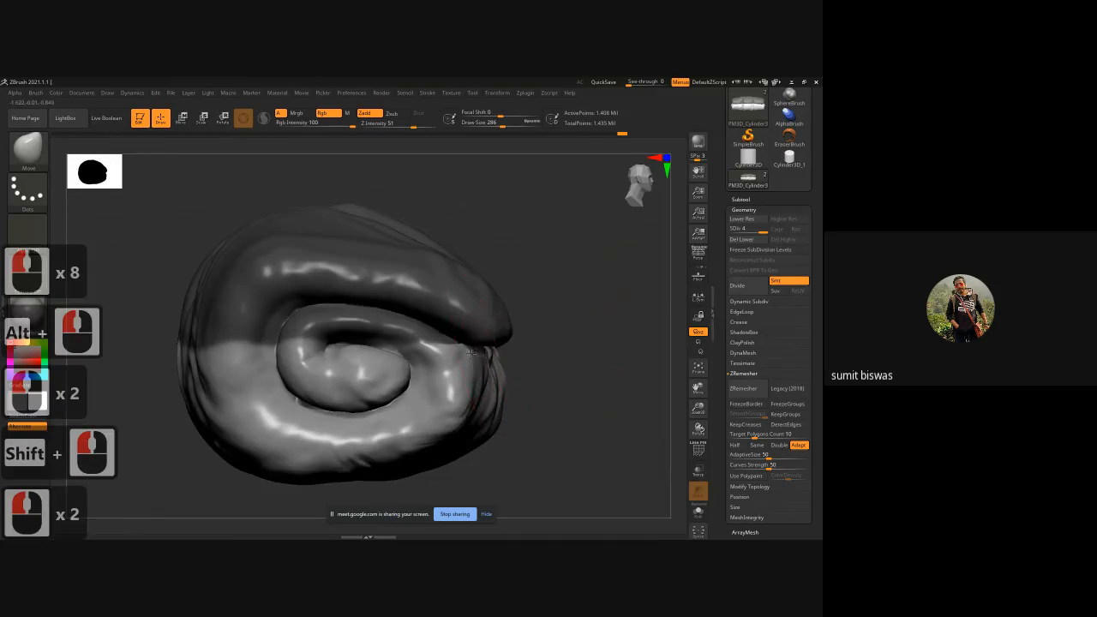
pyautogui.moveTo(571, 353)
pyautogui.keyDown('shift'); pyautogui.mouseDown()
pyautogui.moveTo(411, 360)
pyautogui.moveTo(389, 371)
pyautogui.moveTo(441, 352)
pyautogui.mouseUp(); pyautogui.keyUp('shift')
pyautogui.moveTo(438, 351); pyautogui.dragTo(442, 352)
pyautogui.moveTo(416, 360); pyautogui.dragTo(399, 363)
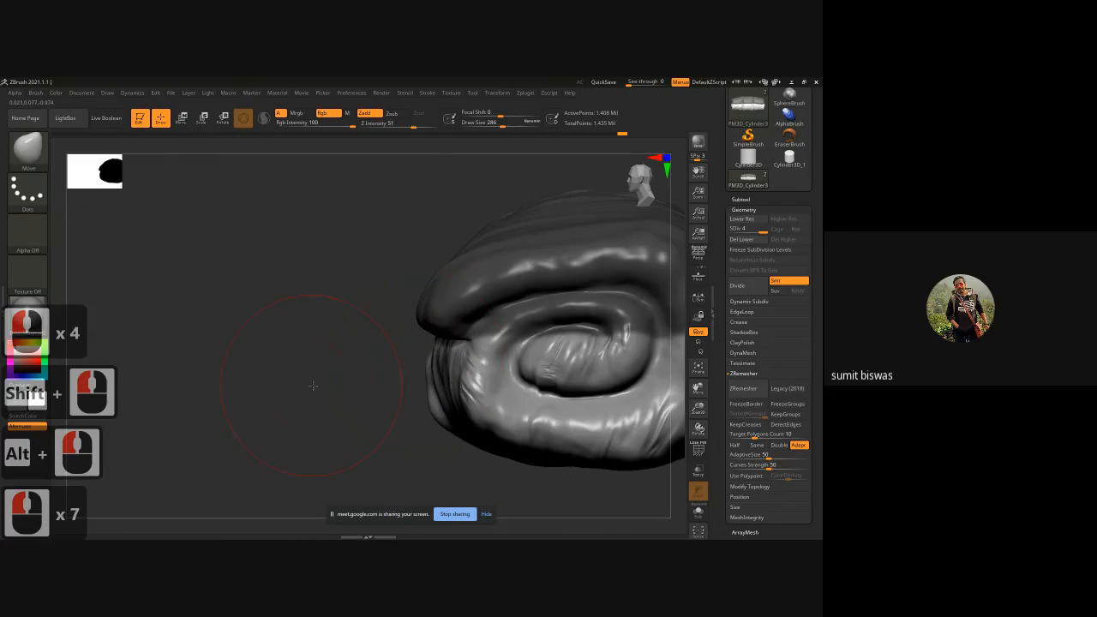
# Reshape the lower cloth's edge along the left and middle sections from the underside with the Move brush.
pyautogui.moveTo(313, 386); pyautogui.dragTo(517, 399)
pyautogui.keyDown('ctrl'); pyautogui.moveTo(519, 399); pyautogui.dragTo(345, 314, button='right'); pyautogui.keyUp('ctrl')
pyautogui.moveTo(477, 467); pyautogui.dragTo(450, 279)
pyautogui.keyDown('ctrl'); pyautogui.moveTo(451, 279); pyautogui.dragTo(465, 365, button='right'); pyautogui.keyUp('ctrl')
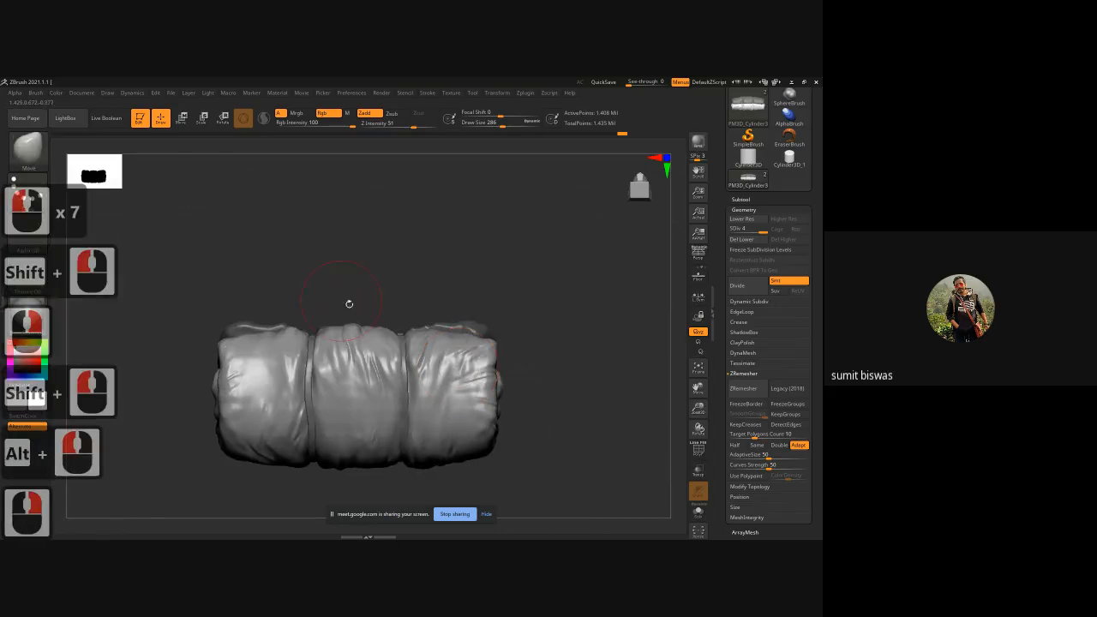
pyautogui.moveTo(296, 329); pyautogui.dragTo(278, 332)
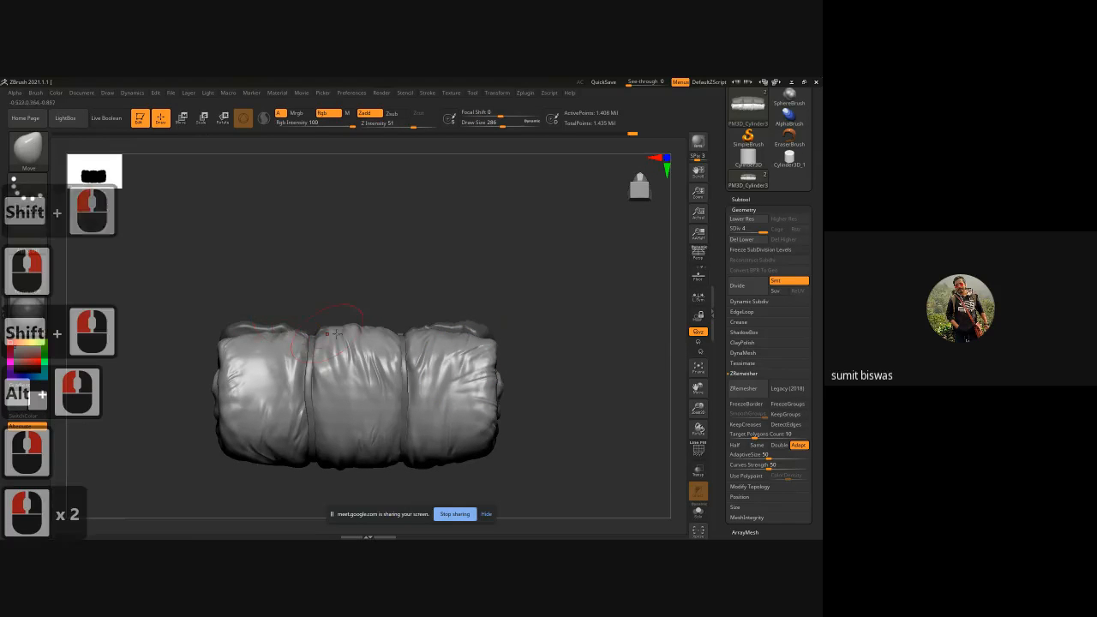
pyautogui.moveTo(350, 327); pyautogui.dragTo(367, 333)
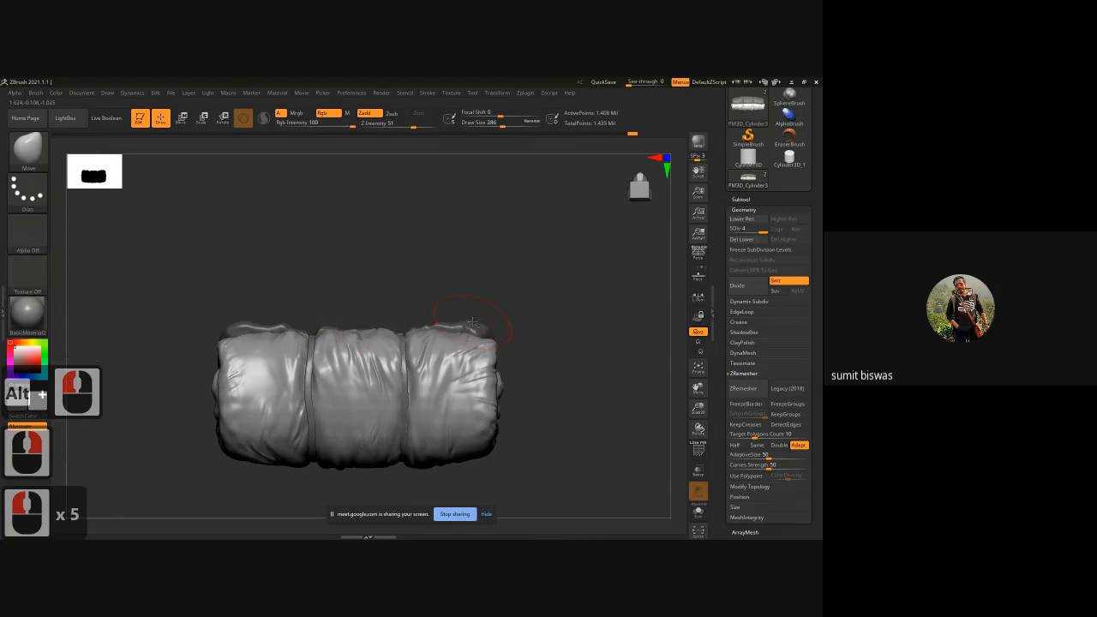
# Invert the mask, reshape the upper cloth's edge with the Move brush, and clear the mask.
pyautogui.keyDown('ctrl'); pyautogui.click(516, 288); pyautogui.keyUp('ctrl')
pyautogui.moveTo(240, 320); pyautogui.dragTo(234, 328)
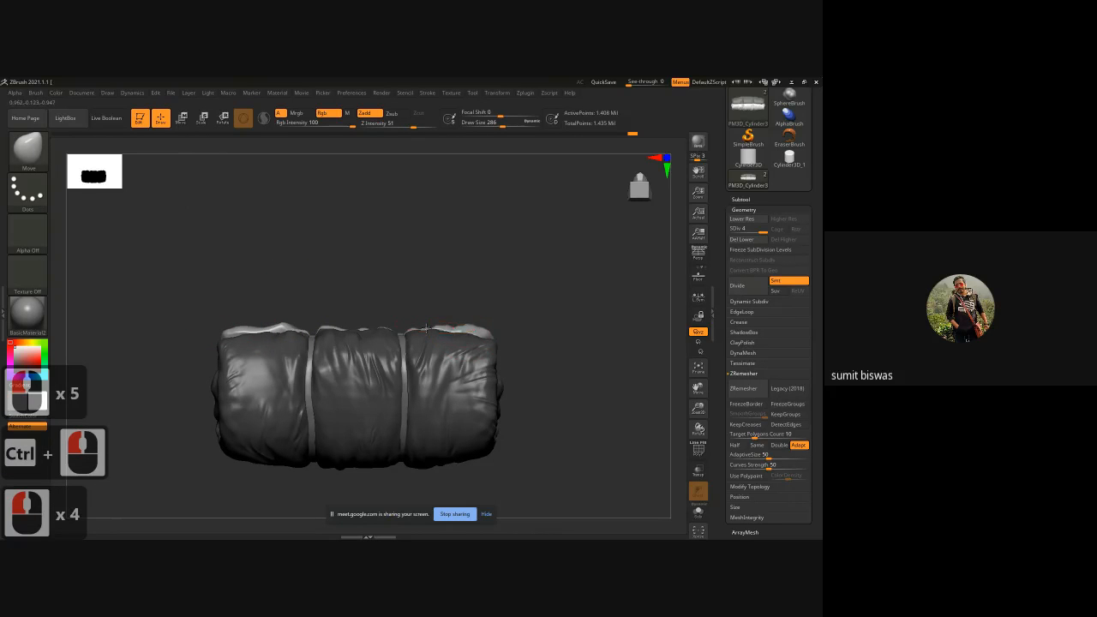
pyautogui.moveTo(473, 289); pyautogui.dragTo(486, 356)
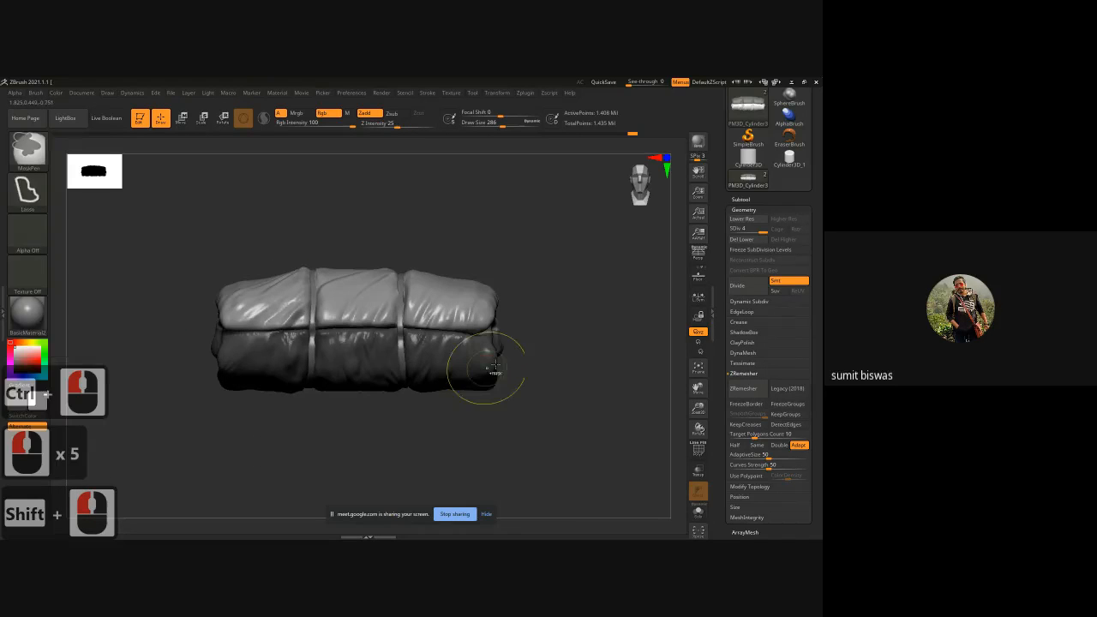
pyautogui.keyDown('ctrl'); pyautogui.moveTo(540, 406); pyautogui.dragTo(558, 420); pyautogui.keyUp('ctrl')
# Quick-save the project with the reshaped bundle.
pyautogui.keyDown('ctrl'); pyautogui.moveTo(557, 419); pyautogui.dragTo(548, 401, button='right'); pyautogui.keyUp('ctrl')
pyautogui.moveTo(548, 401)
pyautogui.mouseDown(button='right')
pyautogui.moveTo(456, 396)
pyautogui.moveTo(556, 392)
pyautogui.mouseUp(button='right')
pyautogui.keyDown('shift'); pyautogui.moveTo(556, 392); pyautogui.dragTo(514, 389); pyautogui.keyUp('shift')
pyautogui.keyDown('alt'); pyautogui.moveTo(441, 379); pyautogui.dragTo(470, 389); pyautogui.keyUp('alt')
pyautogui.keyDown('ctrl'); pyautogui.moveTo(471, 389); pyautogui.dragTo(436, 421, button='right'); pyautogui.keyUp('ctrl')
pyautogui.moveTo(436, 420); pyautogui.dragTo(449, 419)
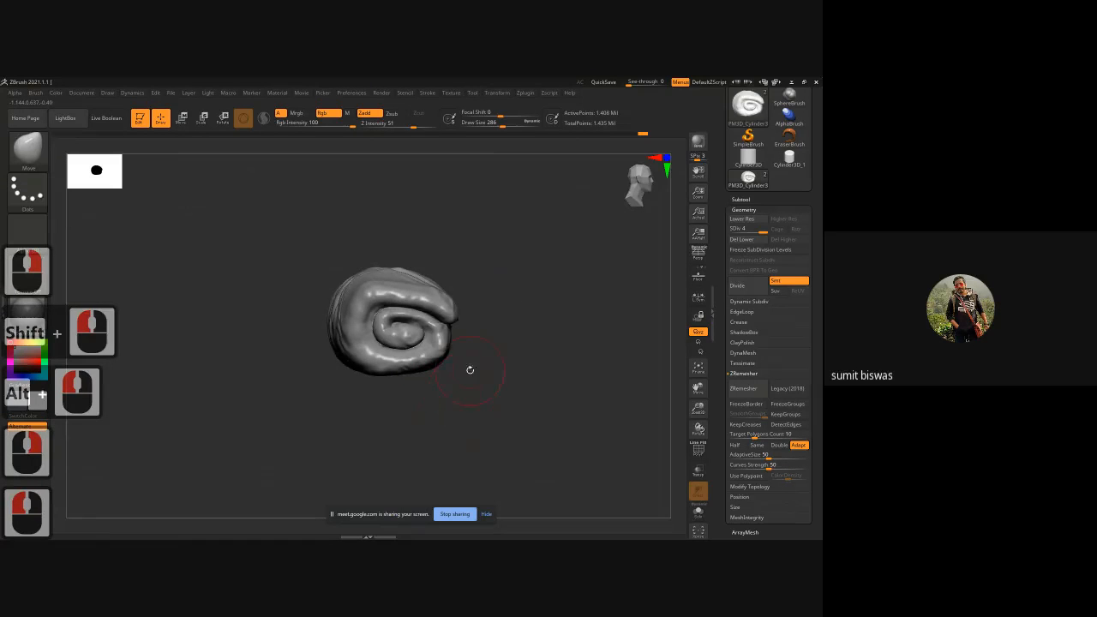
pyautogui.moveTo(500, 391); pyautogui.dragTo(446, 390, button='right')
pyautogui.moveTo(551, 411); pyautogui.dragTo(519, 406, button='right')
pyautogui.keyDown('shift'); pyautogui.moveTo(519, 406); pyautogui.dragTo(514, 403); pyautogui.keyUp('shift')
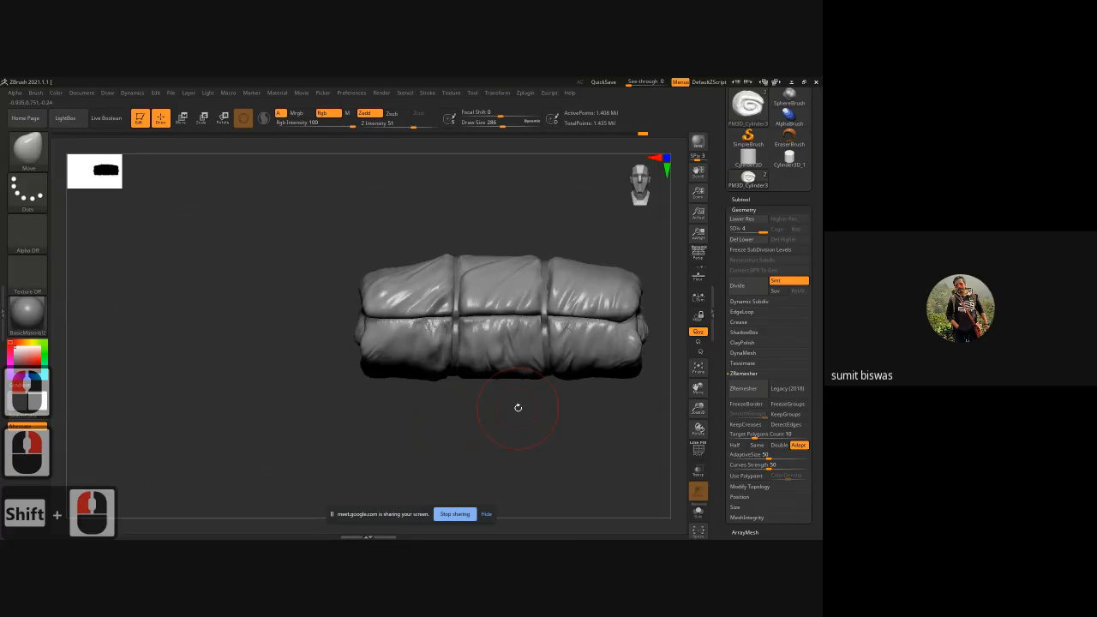
pyautogui.press('9')
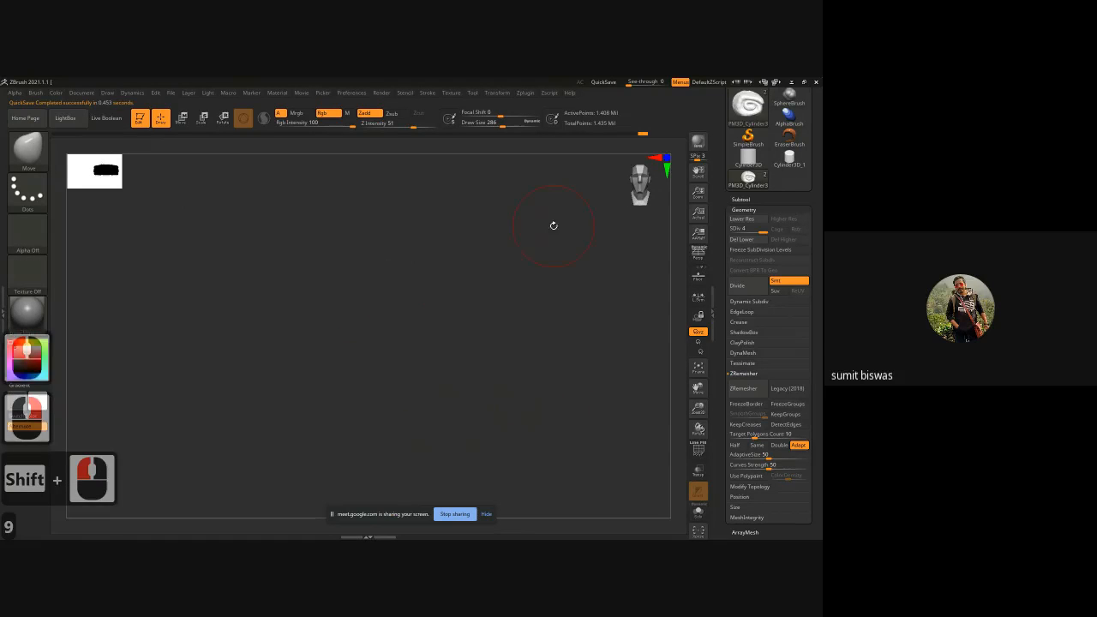
pyautogui.keyDown('shift'); pyautogui.click(555, 225); pyautogui.keyUp('shift')
pyautogui.keyDown('alt'); pyautogui.moveTo(557, 224); pyautogui.dragTo(519, 230, button='right'); pyautogui.keyUp('alt')
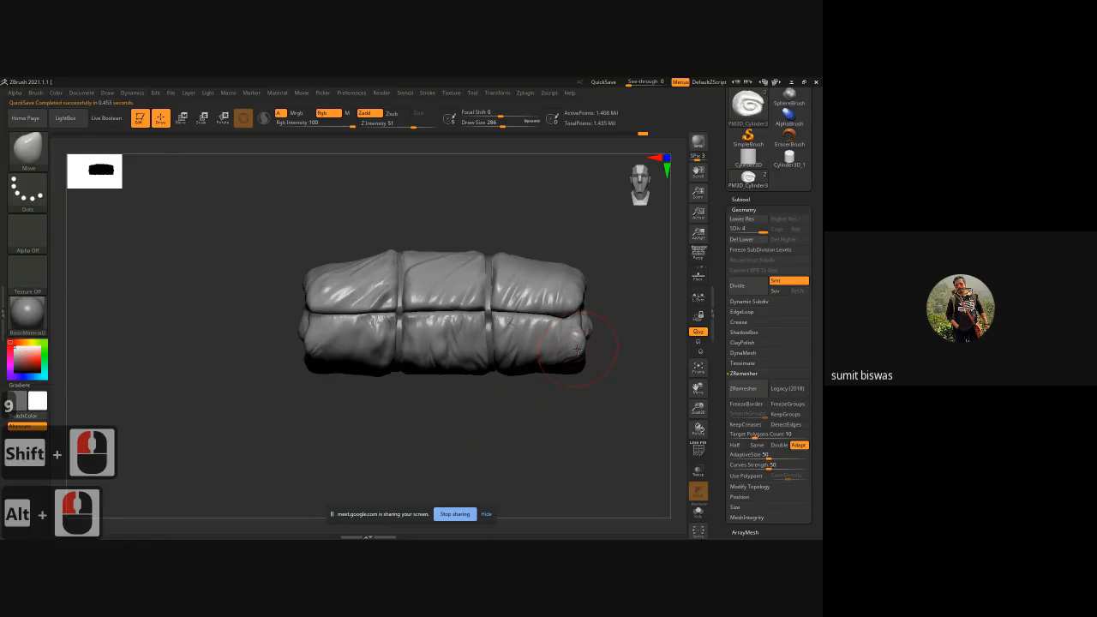
pyautogui.keyDown('alt'); pyautogui.moveTo(608, 408); pyautogui.dragTo(558, 398, button='right'); pyautogui.keyUp('alt')
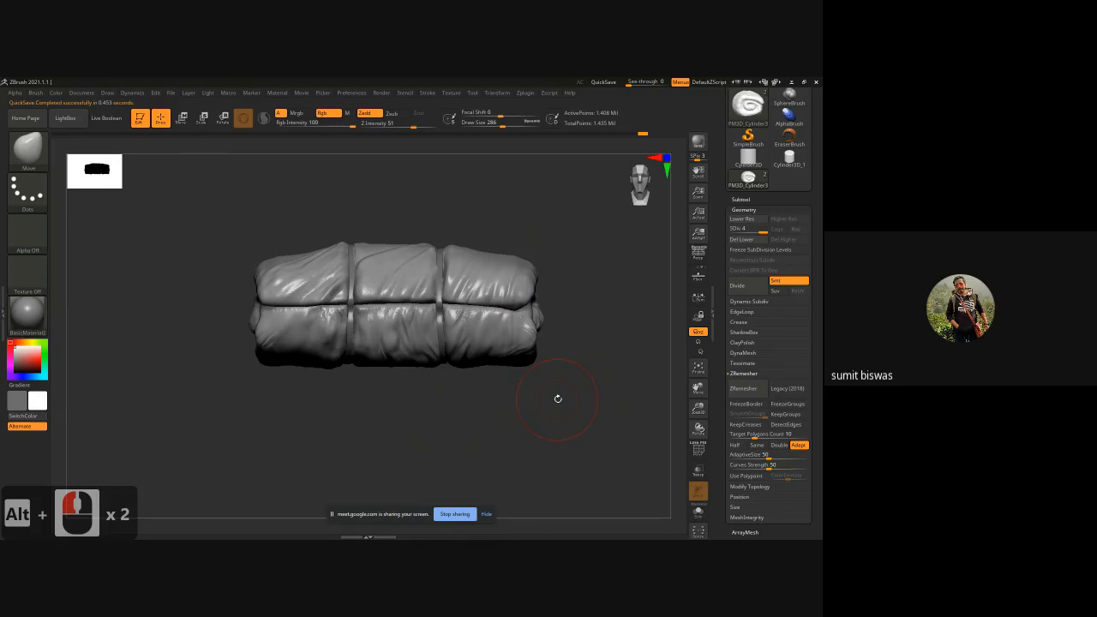
pyautogui.click(526, 94)
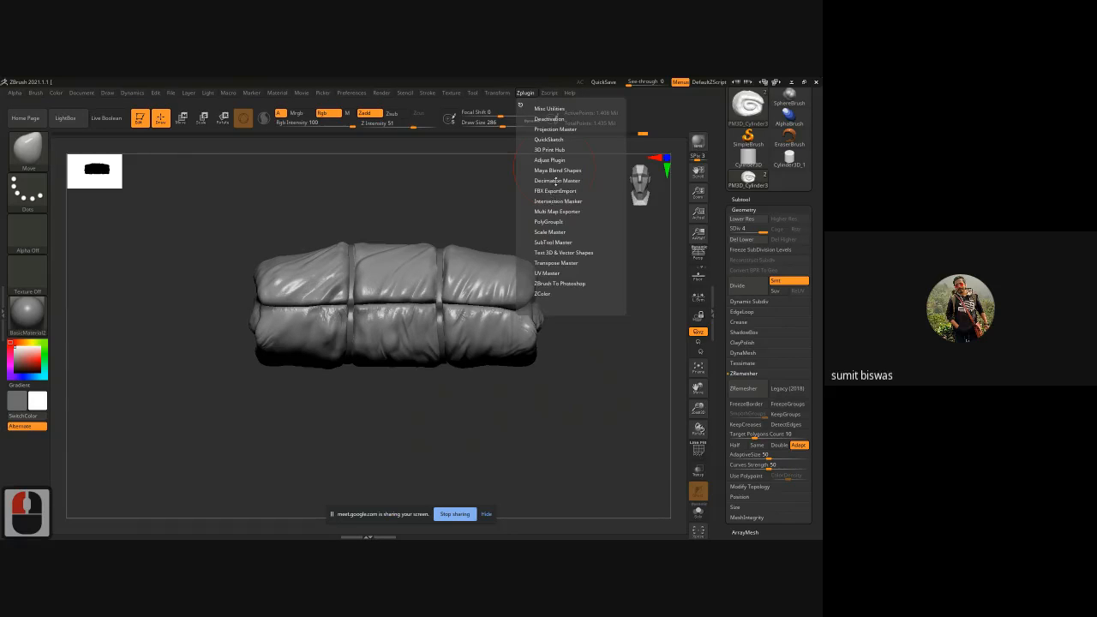
pyautogui.click(555, 180)
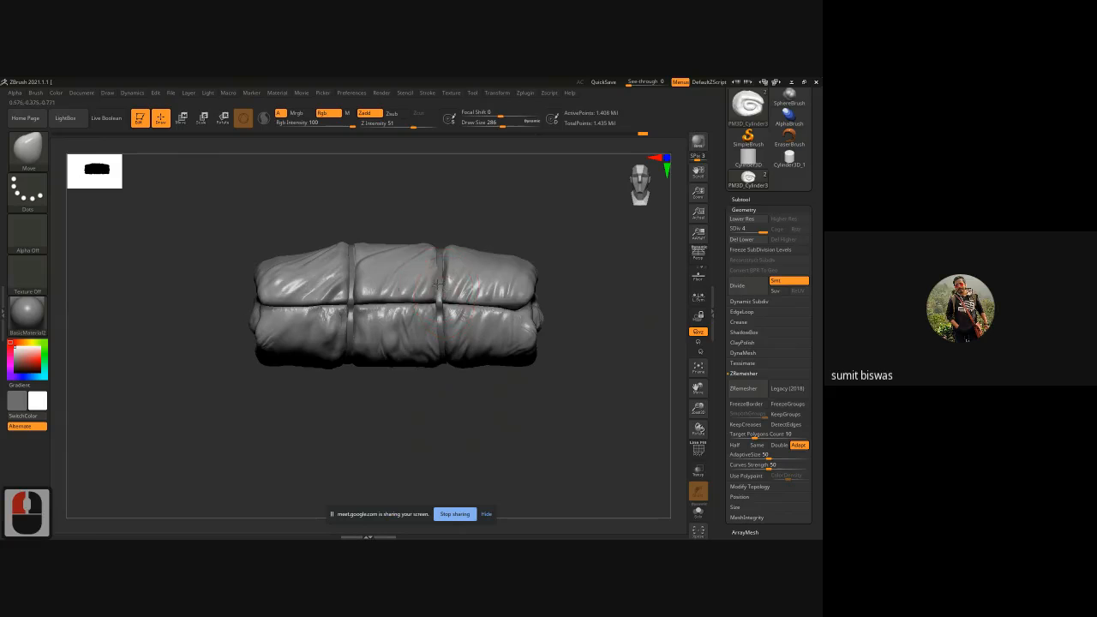
# Select the straps subtool, drop it to its lowest subdivision level and delete the higher levels.
pyautogui.keyDown('alt'); pyautogui.click(437, 283); pyautogui.keyUp('alt')
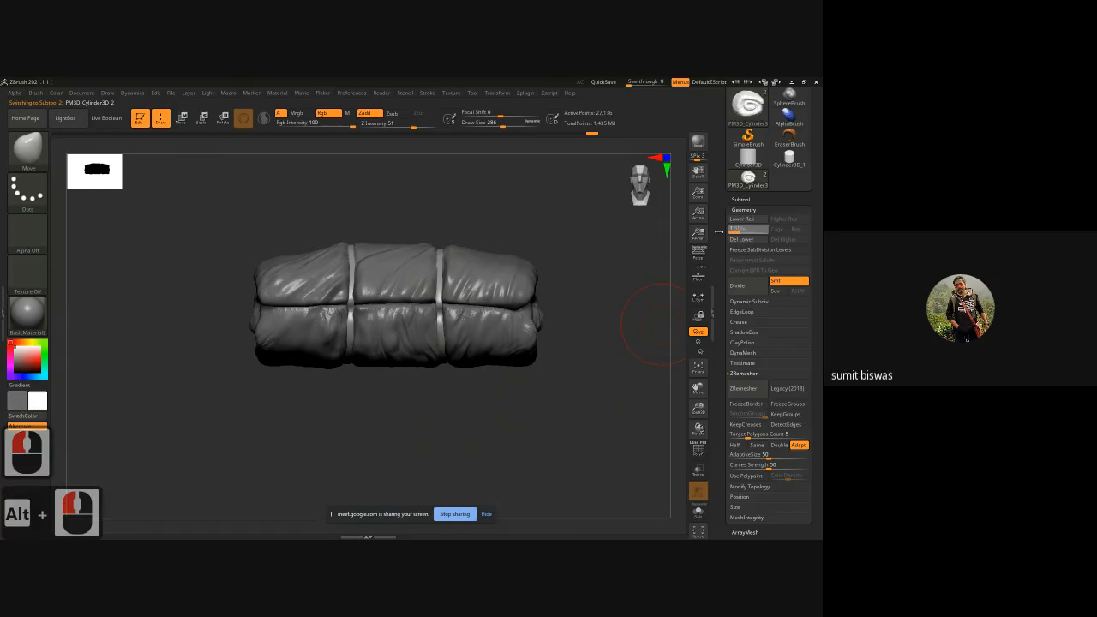
pyautogui.moveTo(719, 231); pyautogui.dragTo(717, 231)
pyautogui.click(796, 240)
# Adjust the right strap along the bundle's underside with the Move brush so it follows the cloth.
pyautogui.moveTo(490, 273)
pyautogui.keyDown('ctrl'); pyautogui.mouseDown(button='right')
pyautogui.moveTo(475, 353)
pyautogui.moveTo(485, 360)
pyautogui.moveTo(497, 334)
pyautogui.moveTo(486, 480)
pyautogui.moveTo(516, 495)
pyautogui.mouseUp(button='right'); pyautogui.keyUp('ctrl')
pyautogui.keyDown('alt'); pyautogui.moveTo(520, 497); pyautogui.dragTo(512, 369); pyautogui.keyUp('alt')
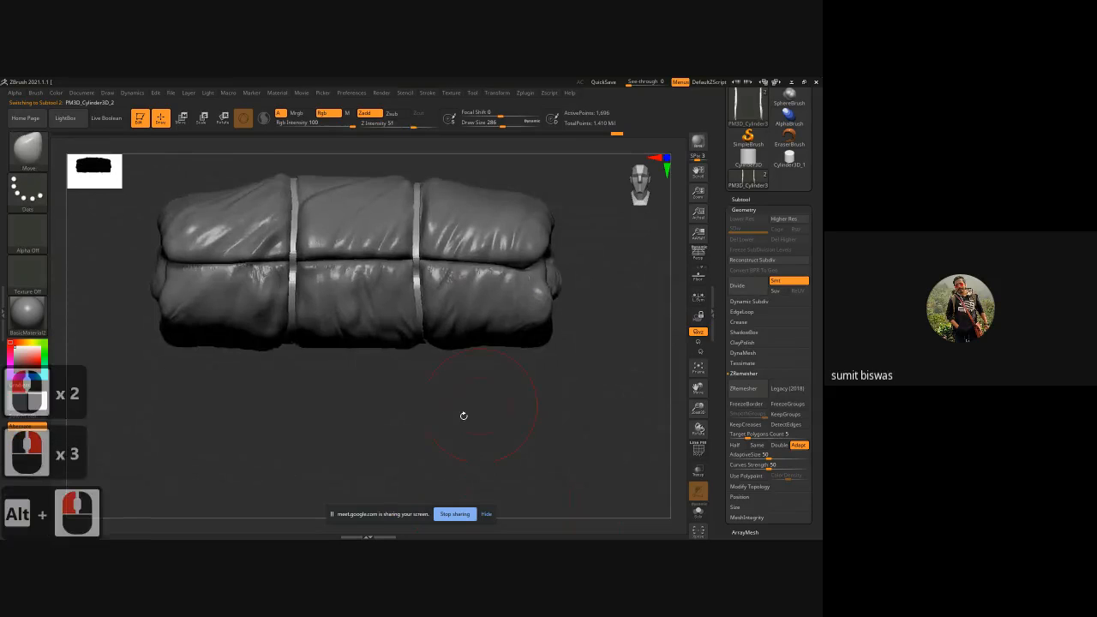
pyautogui.moveTo(463, 416)
pyautogui.mouseDown()
pyautogui.moveTo(455, 277)
pyautogui.moveTo(466, 281)
pyautogui.mouseUp()
pyautogui.press('b')
pyautogui.press('m')
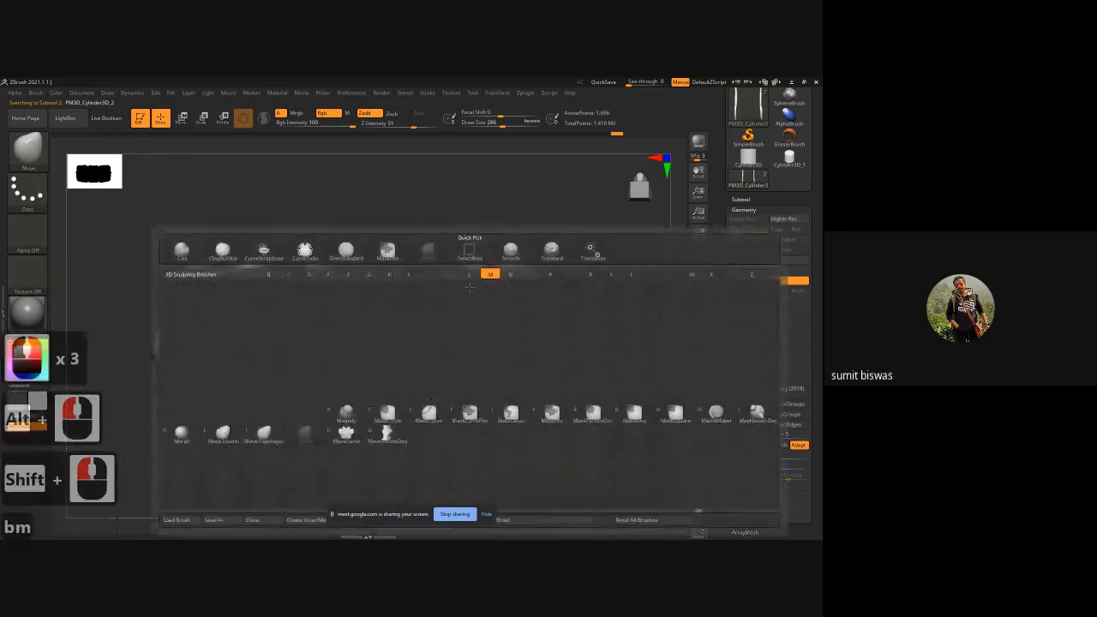
pyautogui.press('v')
pyautogui.keyDown('ctrl'); pyautogui.moveTo(422, 300); pyautogui.dragTo(428, 359, button='right'); pyautogui.keyUp('ctrl')
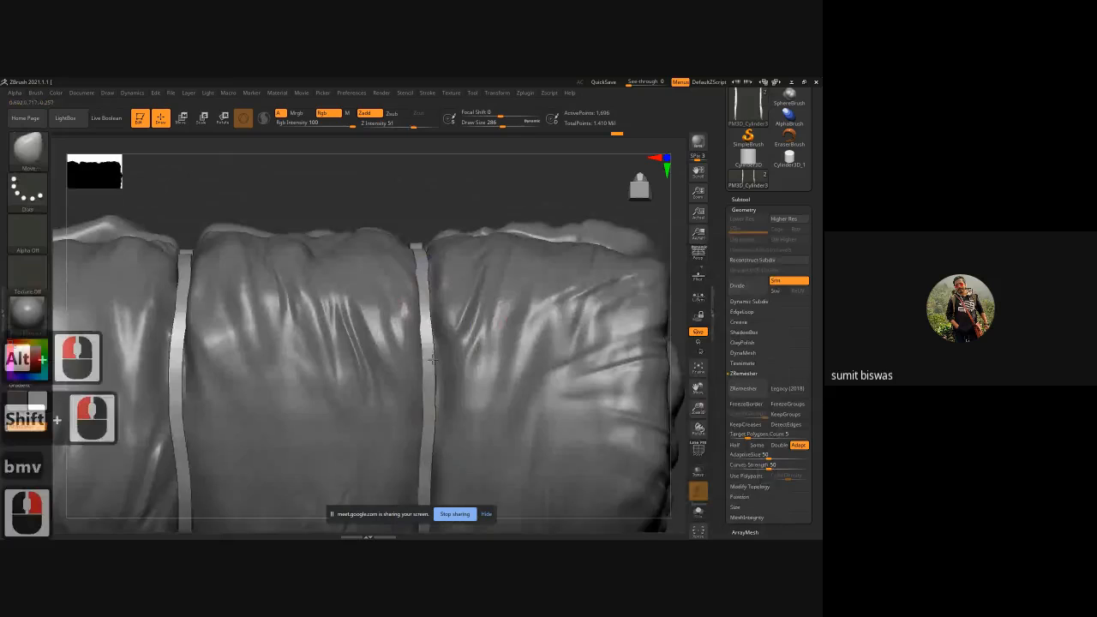
pyautogui.moveTo(433, 359); pyautogui.dragTo(421, 326)
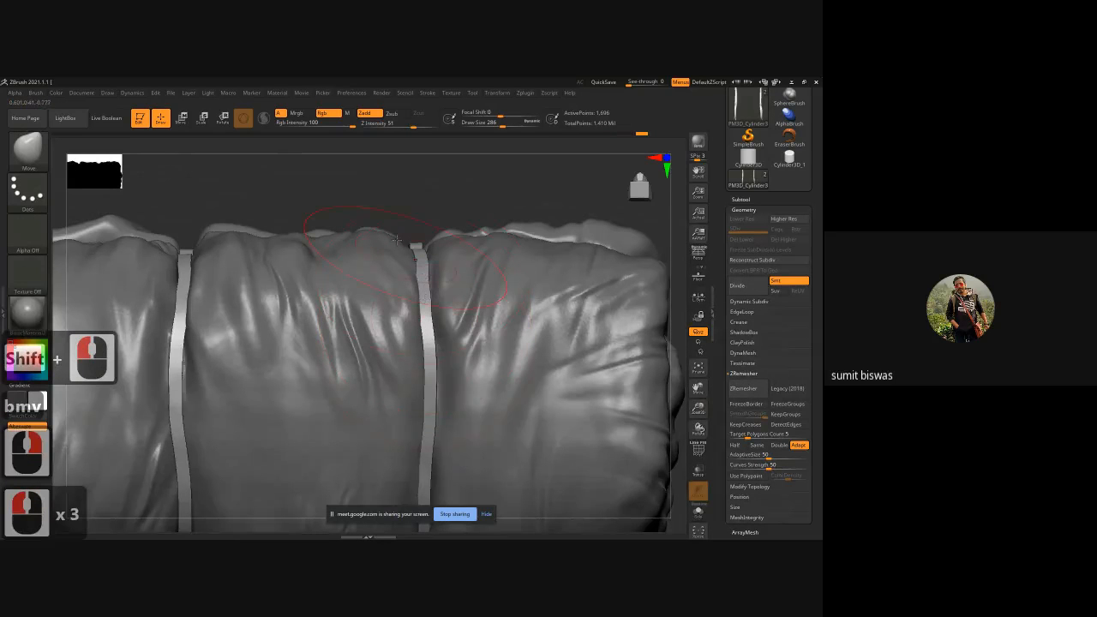
# Reduce the Move brush's draw size to 124 and push the right strap into the cloth at the seam.
pyautogui.moveTo(387, 194)
pyautogui.mouseDown()
pyautogui.moveTo(403, 265)
pyautogui.moveTo(526, 385)
pyautogui.mouseUp()
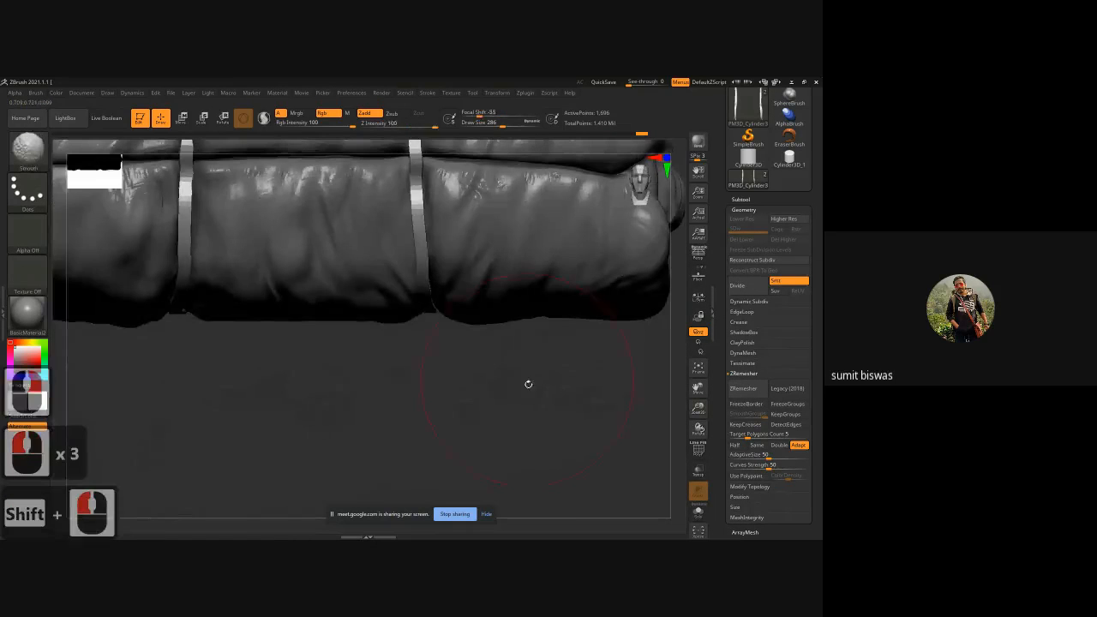
pyautogui.keyDown('alt'); pyautogui.click(447, 406); pyautogui.keyUp('alt')
pyautogui.moveTo(433, 395)
pyautogui.keyDown('alt'); pyautogui.mouseDown()
pyautogui.moveTo(409, 443)
pyautogui.moveTo(439, 430)
pyautogui.mouseUp(); pyautogui.keyUp('alt')
pyautogui.moveTo(517, 413); pyautogui.dragTo(540, 401)
pyautogui.keyDown('ctrl'); pyautogui.moveTo(412, 185); pyautogui.dragTo(366, 311, button='right'); pyautogui.keyUp('ctrl')
pyautogui.press('space')
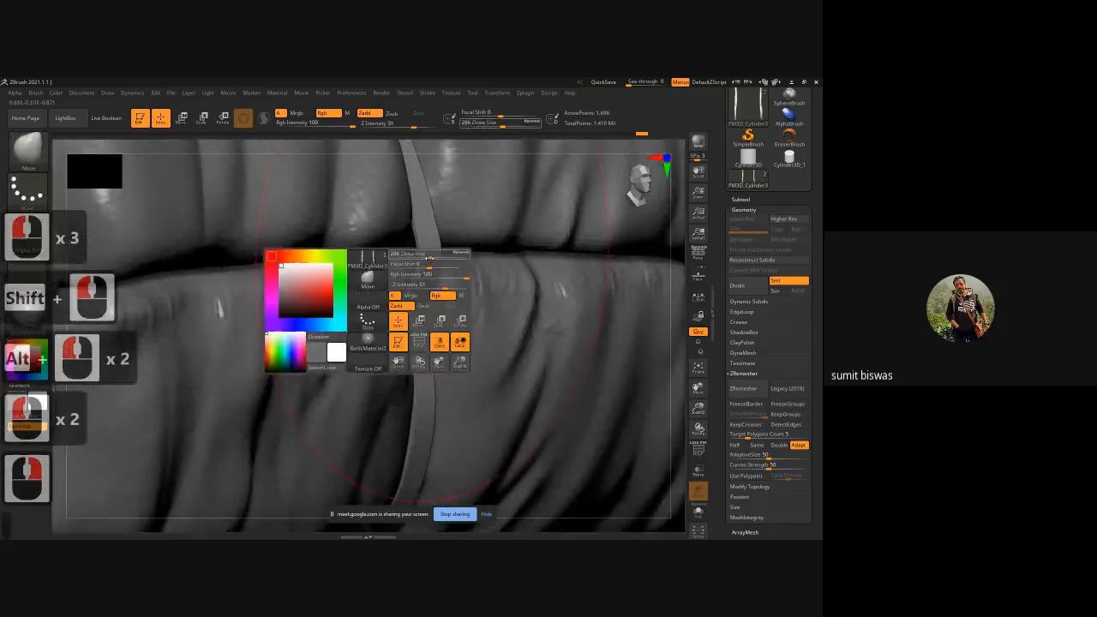
pyautogui.click(419, 256)
pyautogui.moveTo(431, 286); pyautogui.dragTo(421, 296)
pyautogui.moveTo(678, 265); pyautogui.dragTo(686, 267)
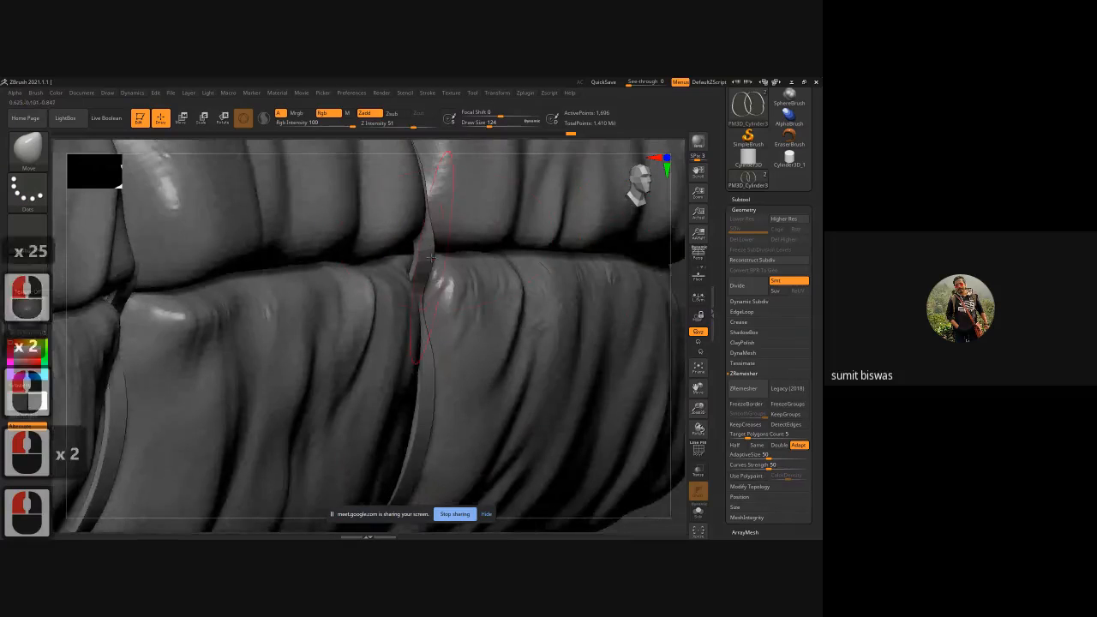
pyautogui.moveTo(425, 251); pyautogui.dragTo(431, 301)
pyautogui.keyDown('ctrl'); pyautogui.moveTo(531, 301); pyautogui.dragTo(468, 390, button='right'); pyautogui.keyUp('ctrl')
pyautogui.keyDown('shift'); pyautogui.moveTo(468, 390); pyautogui.dragTo(541, 445); pyautogui.keyUp('shift')
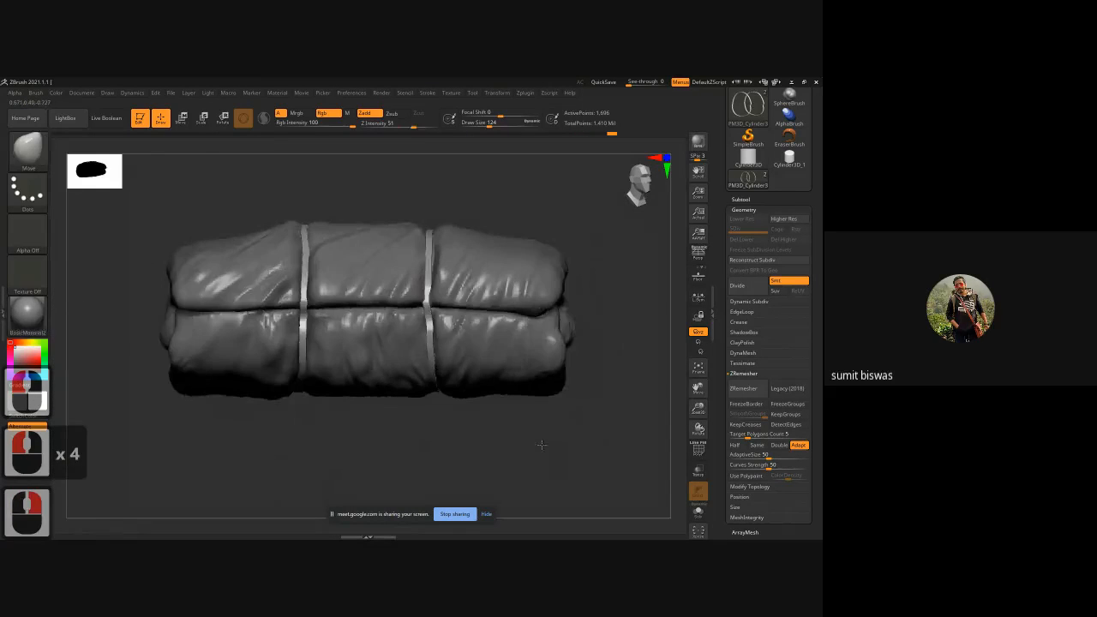
# Adjust the right strap with the Move brush at the seam and along the cloth above it.
pyautogui.keyDown('ctrl'); pyautogui.moveTo(512, 456); pyautogui.dragTo(467, 312, button='right'); pyautogui.keyUp('ctrl')
pyautogui.moveTo(417, 315); pyautogui.dragTo(436, 313)
pyautogui.keyDown('ctrl'); pyautogui.moveTo(474, 300); pyautogui.dragTo(437, 193, button='right'); pyautogui.keyUp('ctrl')
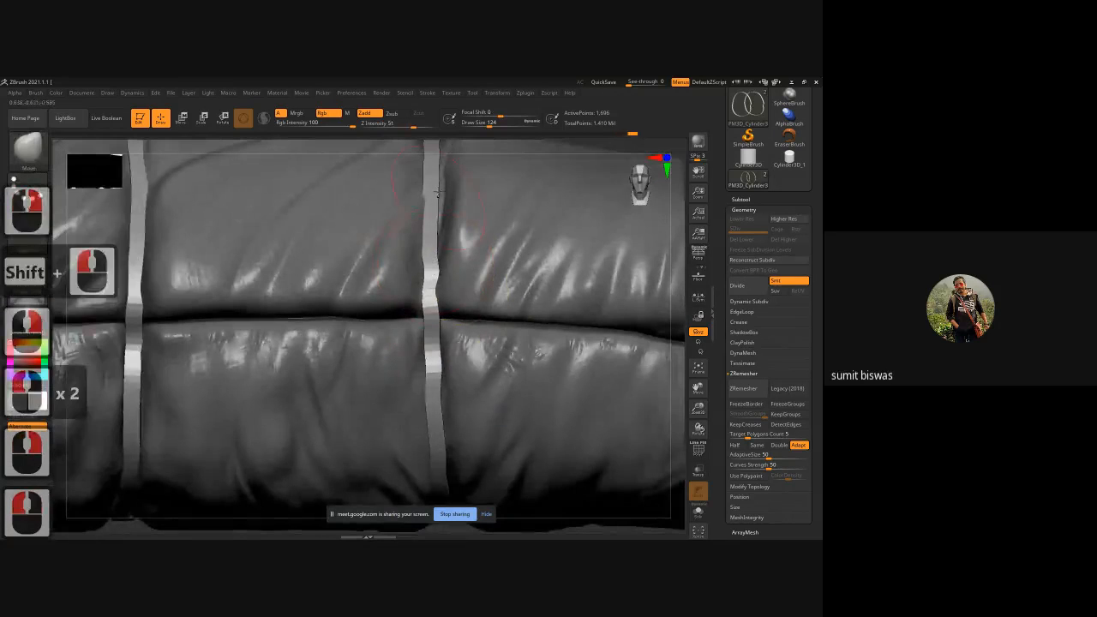
pyautogui.moveTo(441, 196); pyautogui.dragTo(444, 211)
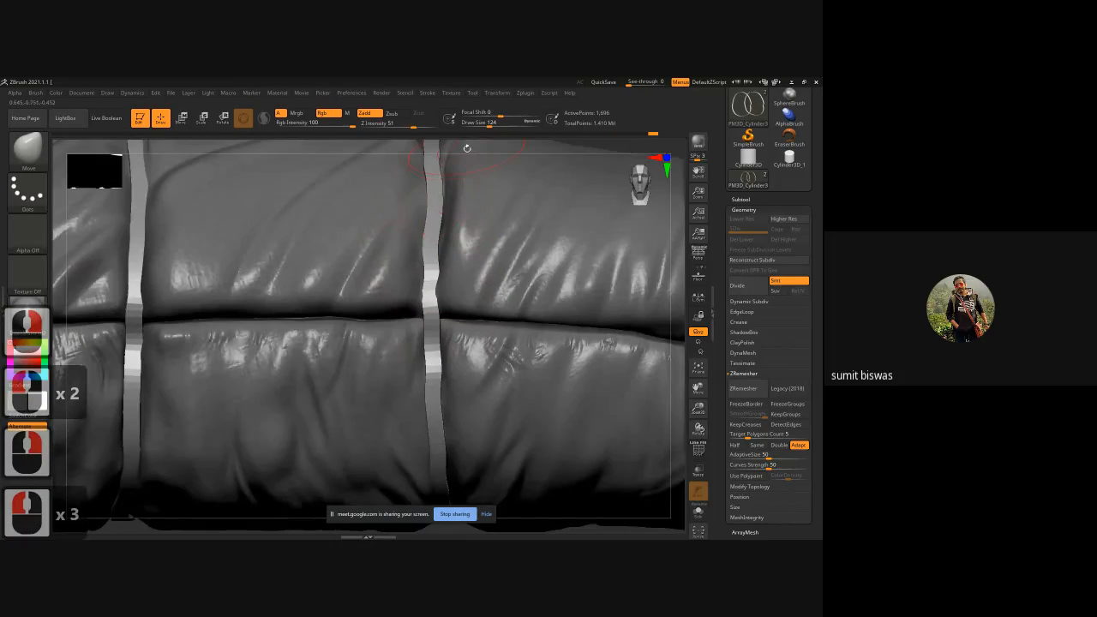
pyautogui.keyDown('alt'); pyautogui.moveTo(467, 148); pyautogui.dragTo(432, 283, button='right'); pyautogui.keyUp('alt')
pyautogui.moveTo(435, 289); pyautogui.dragTo(432, 284)
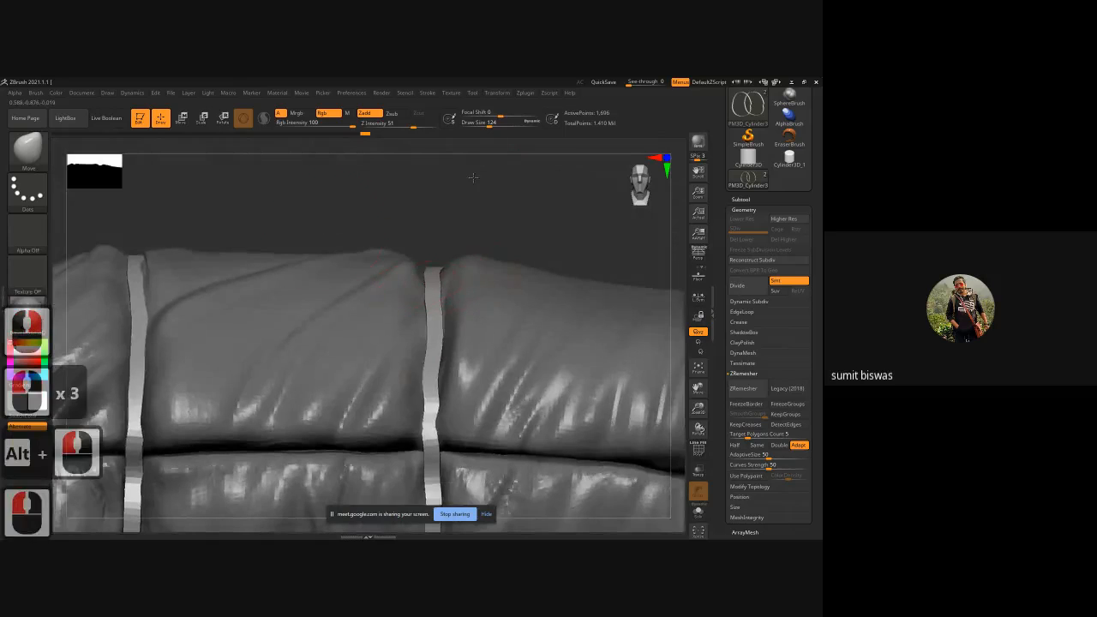
# Inspect the fit of both straps against the cloth seam from the rolled end and the long side.
pyautogui.keyDown('alt'); pyautogui.moveTo(472, 176); pyautogui.dragTo(619, 125); pyautogui.keyUp('alt')
pyautogui.moveTo(248, 184); pyautogui.dragTo(364, 195)
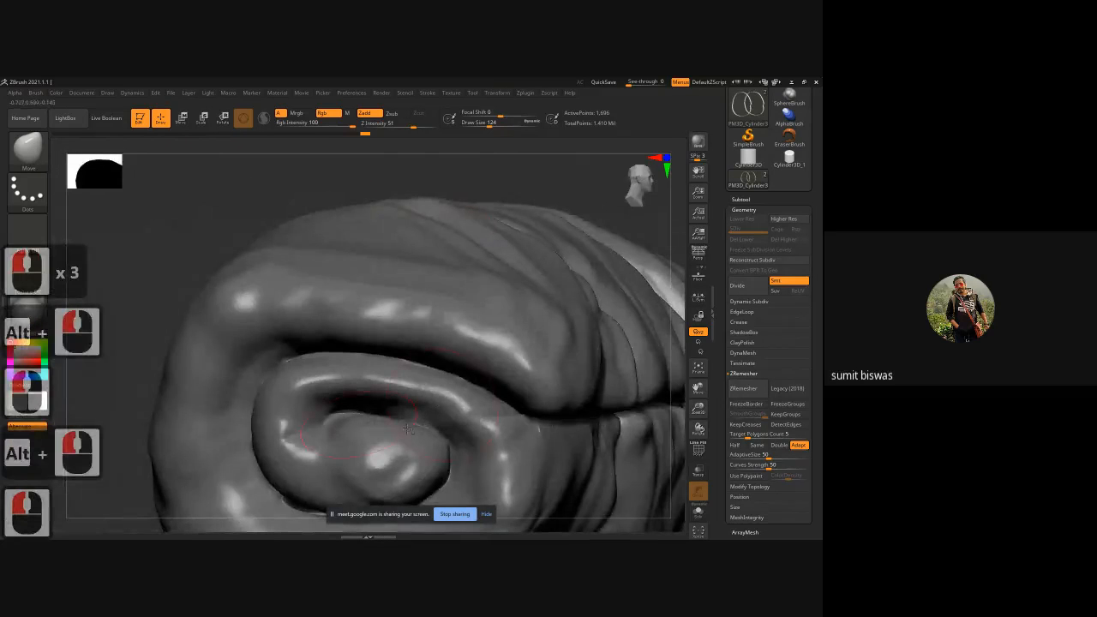
pyautogui.keyDown('alt'); pyautogui.moveTo(663, 454); pyautogui.dragTo(499, 333); pyautogui.keyUp('alt')
pyautogui.moveTo(638, 448); pyautogui.dragTo(647, 359)
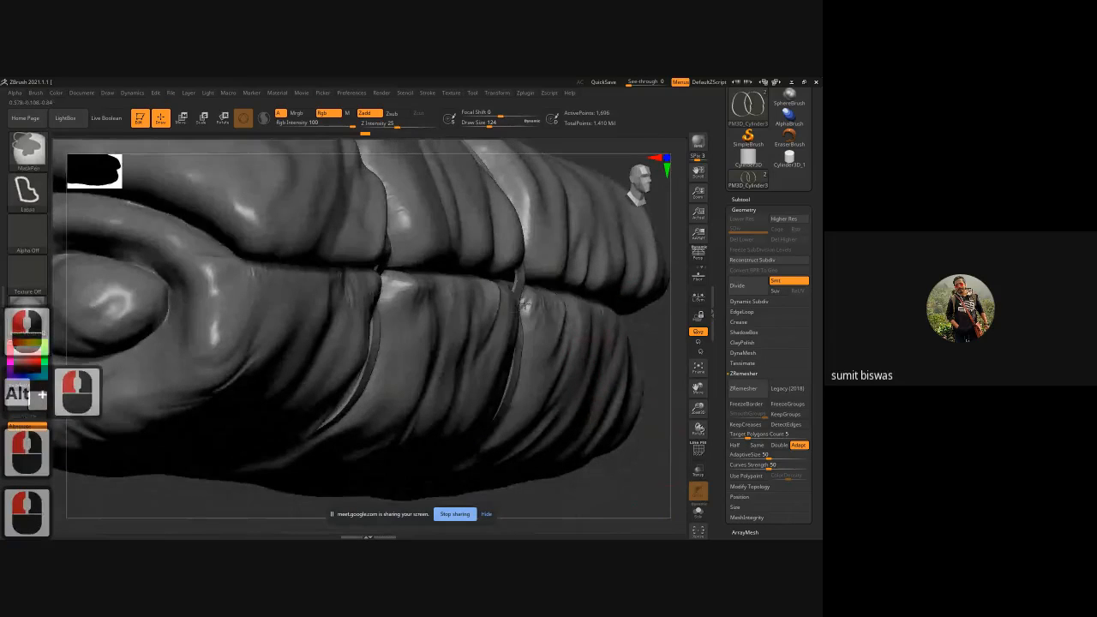
pyautogui.keyDown('ctrl'); pyautogui.moveTo(519, 281); pyautogui.dragTo(527, 289, button='right'); pyautogui.keyUp('ctrl')
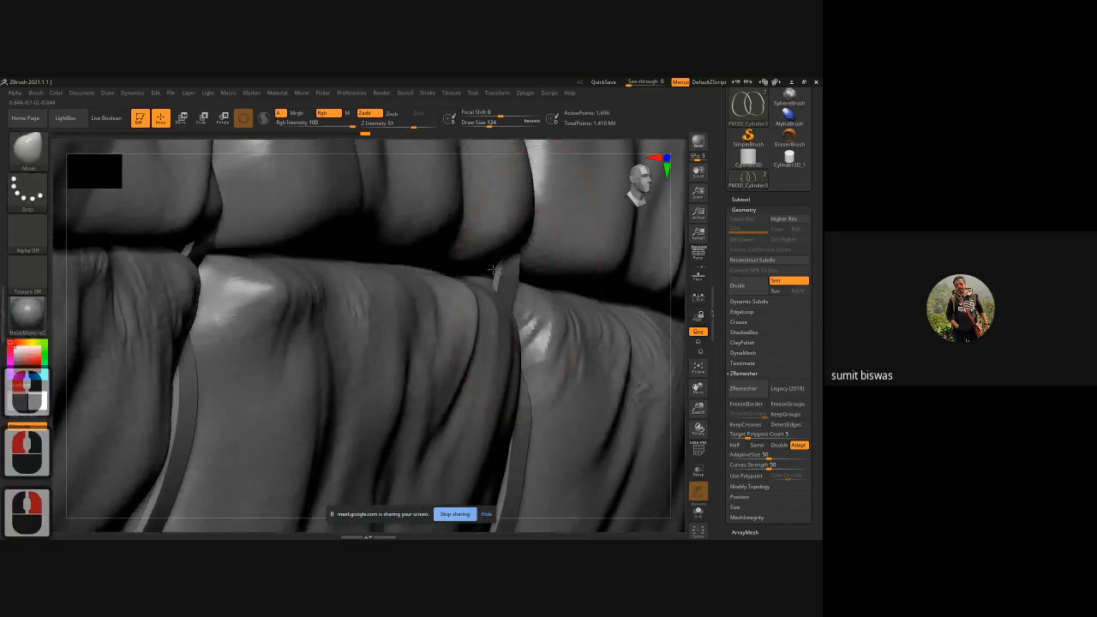
pyautogui.press('f')
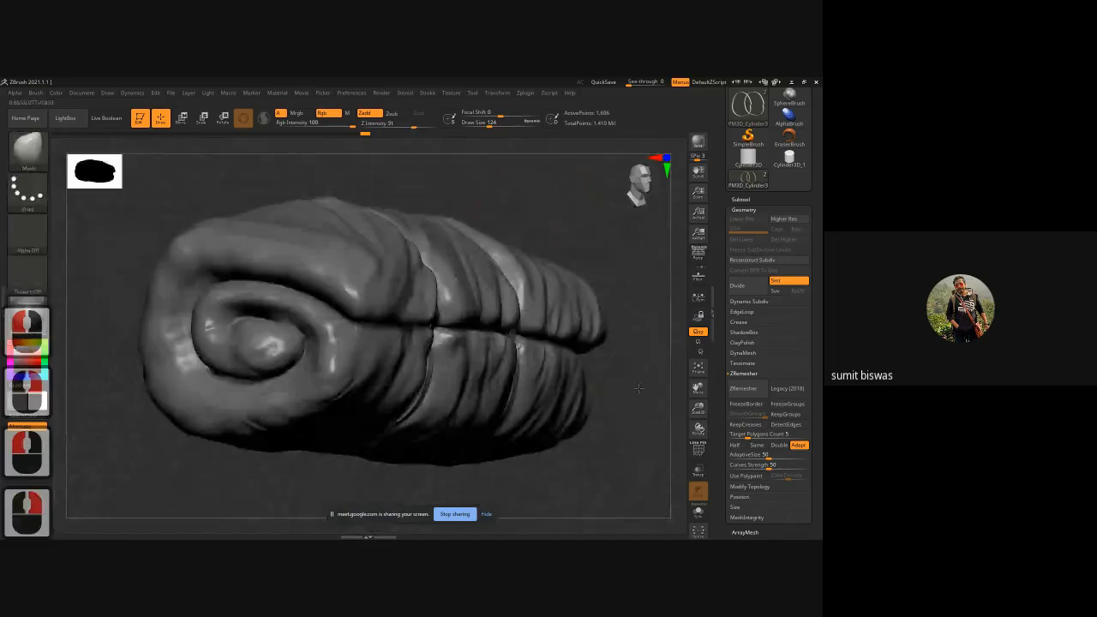
pyautogui.moveTo(638, 387)
pyautogui.keyDown('shift'); pyautogui.mouseDown()
pyautogui.moveTo(508, 342)
pyautogui.moveTo(527, 506)
pyautogui.moveTo(525, 320)
pyautogui.mouseUp(); pyautogui.keyUp('shift')
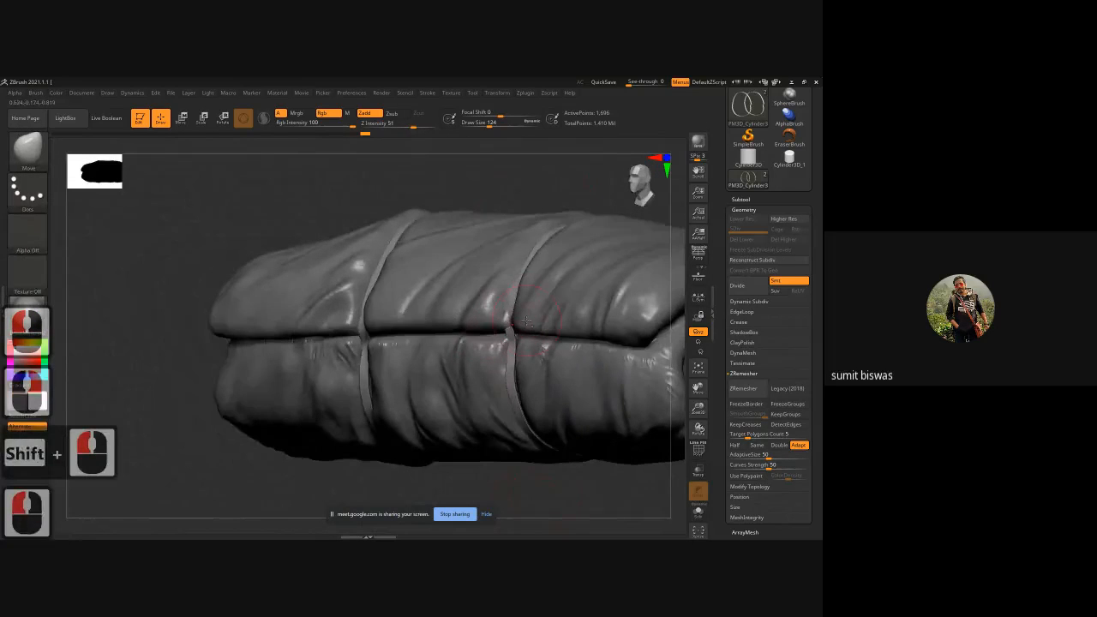
# Select the cloth subtool and reshape its seam edge beside the right strap with the Move brush.
pyautogui.keyDown('alt'); pyautogui.click(525, 320); pyautogui.keyUp('alt')
pyautogui.moveTo(537, 483); pyautogui.dragTo(579, 478)
pyautogui.keyDown('ctrl'); pyautogui.moveTo(579, 478); pyautogui.dragTo(519, 356, button='right'); pyautogui.keyUp('ctrl')
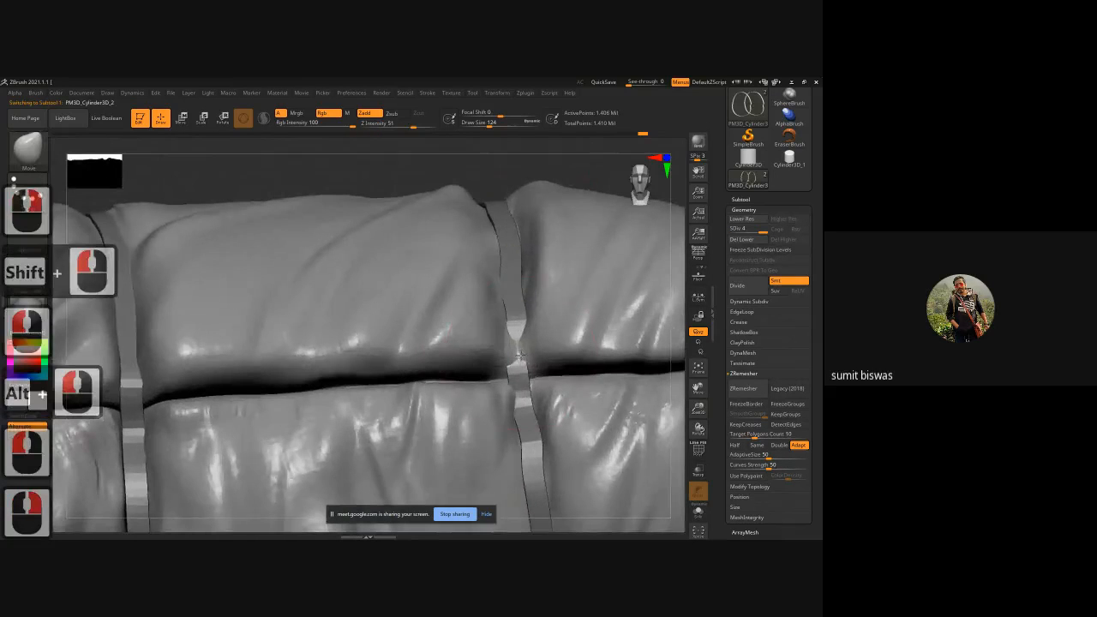
pyautogui.moveTo(519, 356); pyautogui.dragTo(522, 411)
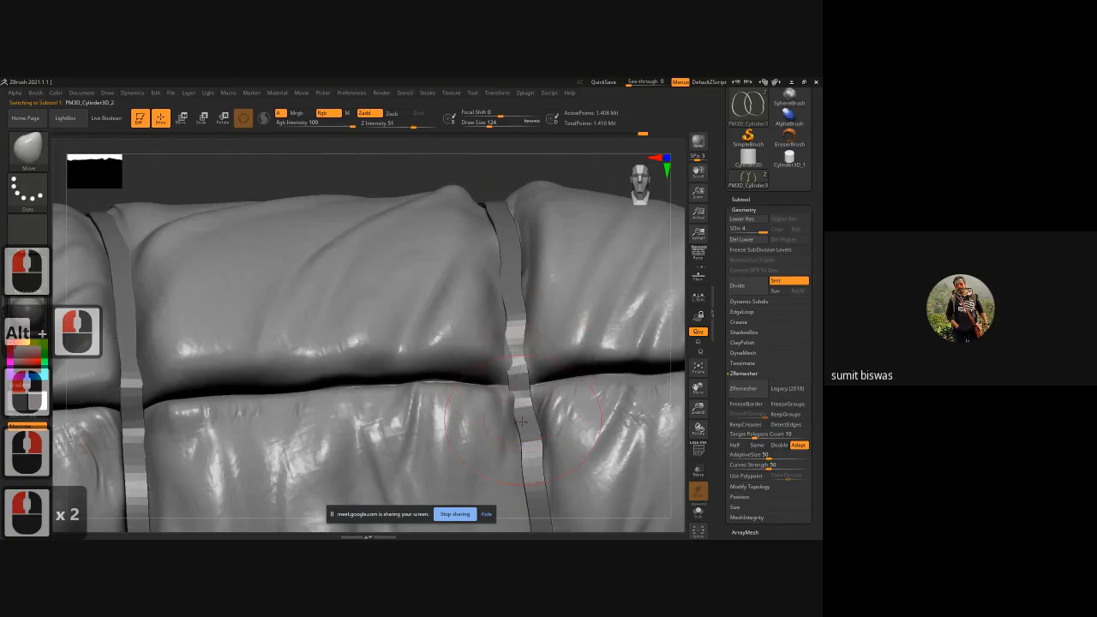
pyautogui.moveTo(522, 418); pyautogui.dragTo(514, 389, button='right')
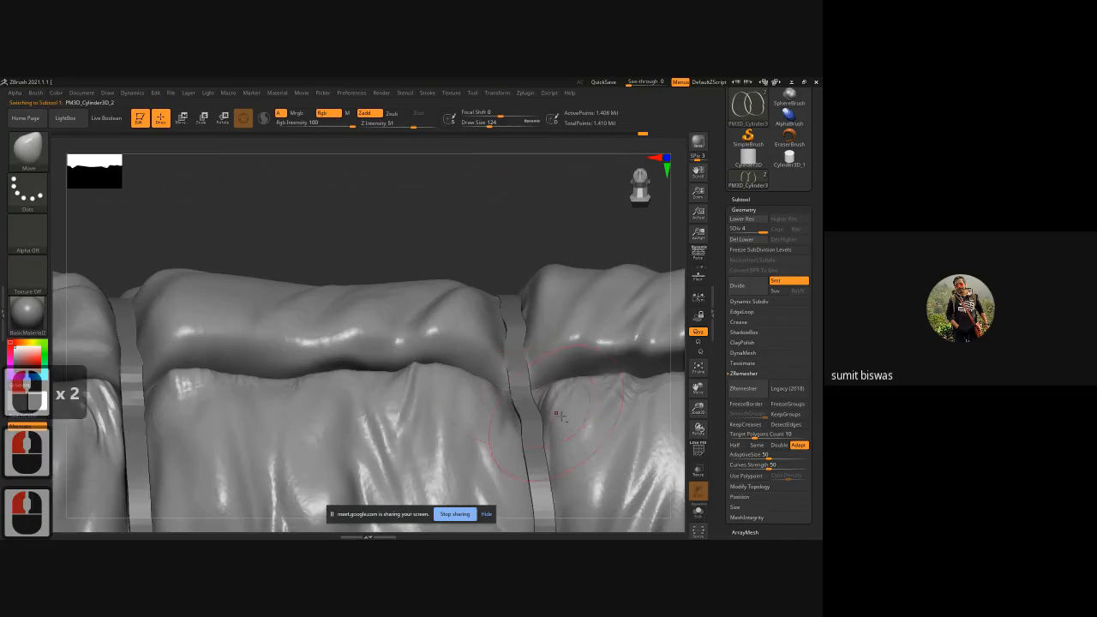
# Pre-process the cloth subtool in Decimation Master.
pyautogui.keyDown('ctrl'); pyautogui.moveTo(517, 399); pyautogui.dragTo(458, 358, button='right'); pyautogui.keyUp('ctrl')
pyautogui.keyDown('shift'); pyautogui.click(360, 415); pyautogui.keyUp('shift')
pyautogui.keyDown('alt'); pyautogui.moveTo(360, 415); pyautogui.dragTo(477, 335); pyautogui.keyUp('alt')
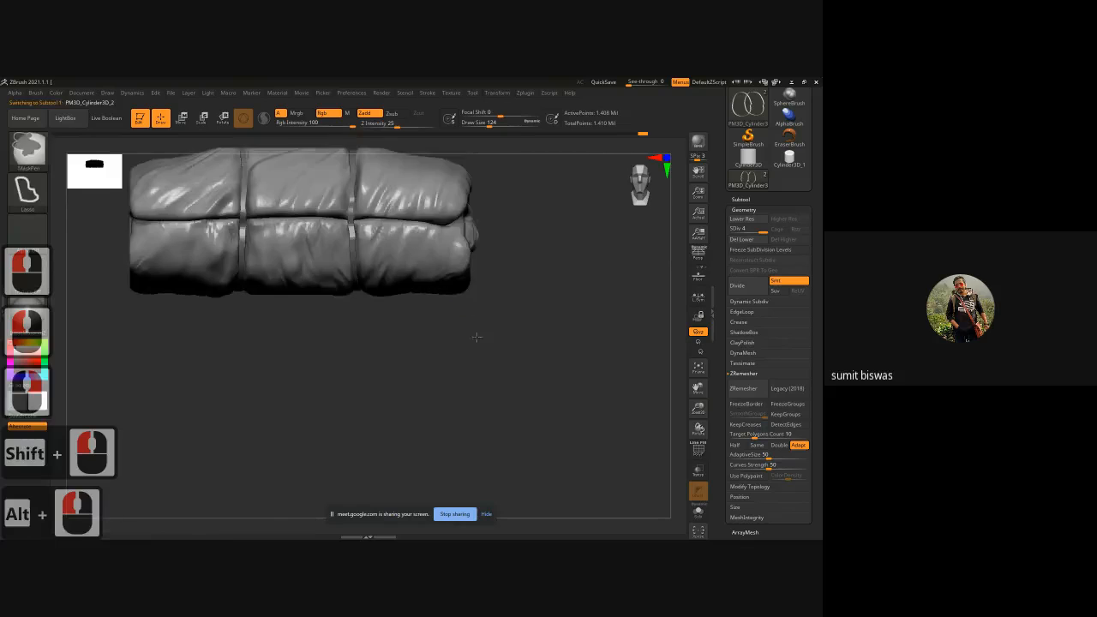
pyautogui.moveTo(477, 335); pyautogui.dragTo(318, 303, button='right')
pyautogui.keyDown('alt'); pyautogui.moveTo(318, 304); pyautogui.dragTo(367, 360); pyautogui.keyUp('alt')
pyautogui.keyDown('alt'); pyautogui.click(450, 248); pyautogui.keyUp('alt')
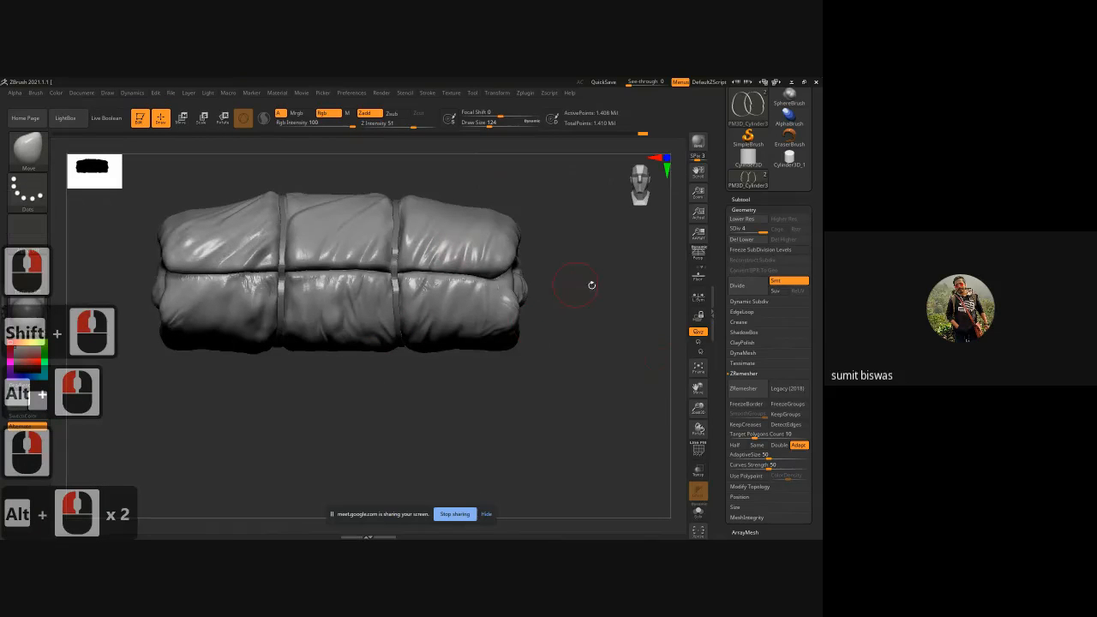
pyautogui.keyDown('alt'); pyautogui.moveTo(591, 284); pyautogui.dragTo(605, 313); pyautogui.keyUp('alt')
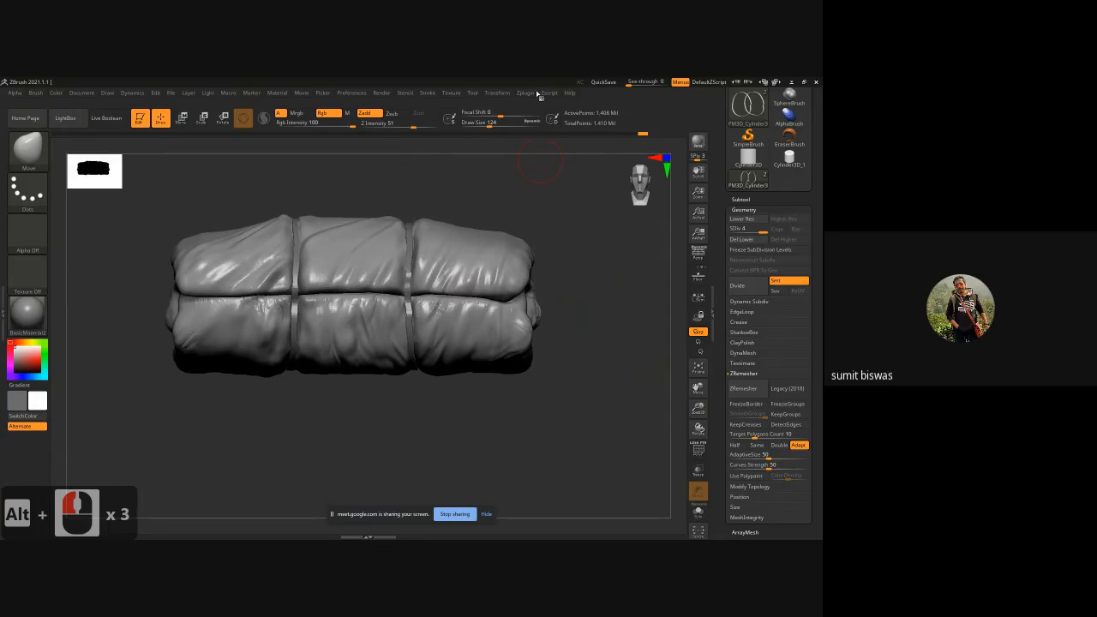
pyautogui.click(524, 93)
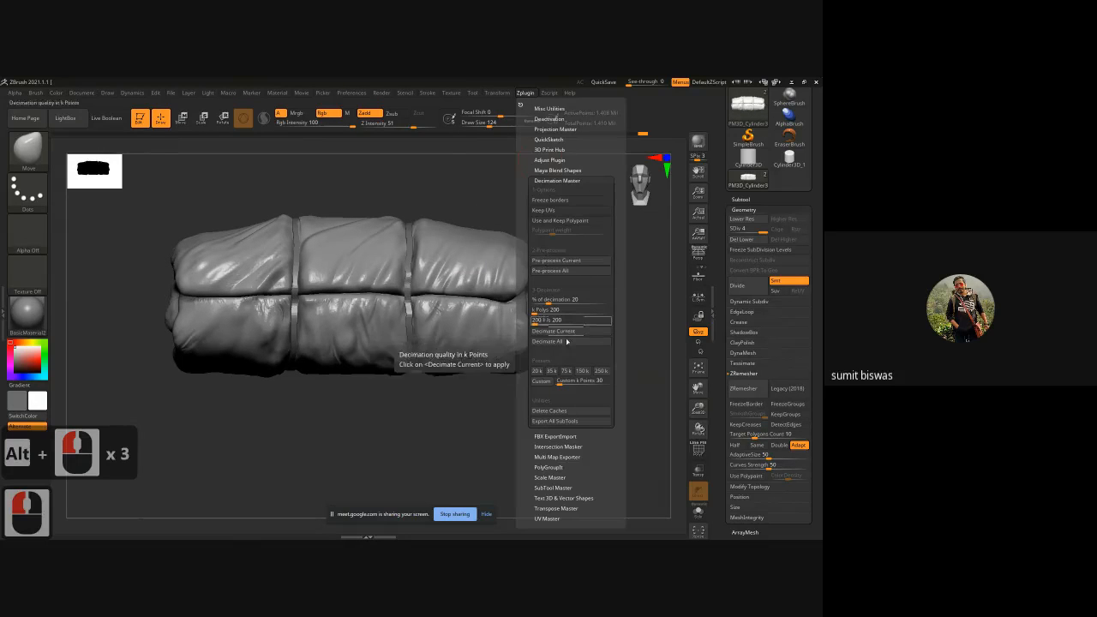
pyautogui.click(556, 261)
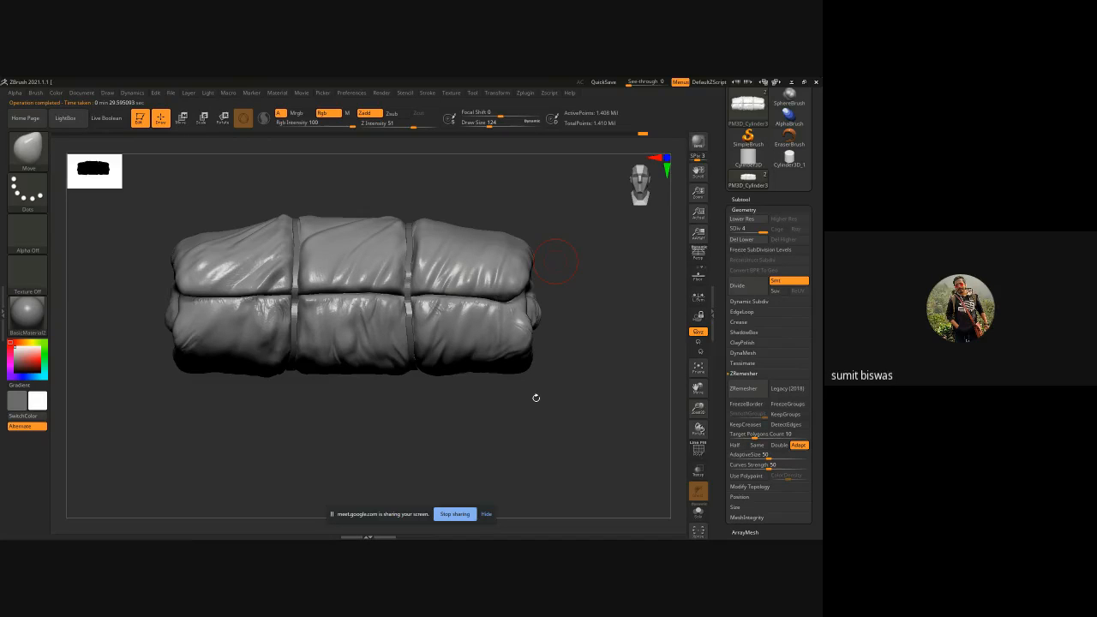
# Decimate the cloth subtool at 20% and check its wireframe.
pyautogui.click(526, 93)
pyautogui.click(566, 336)
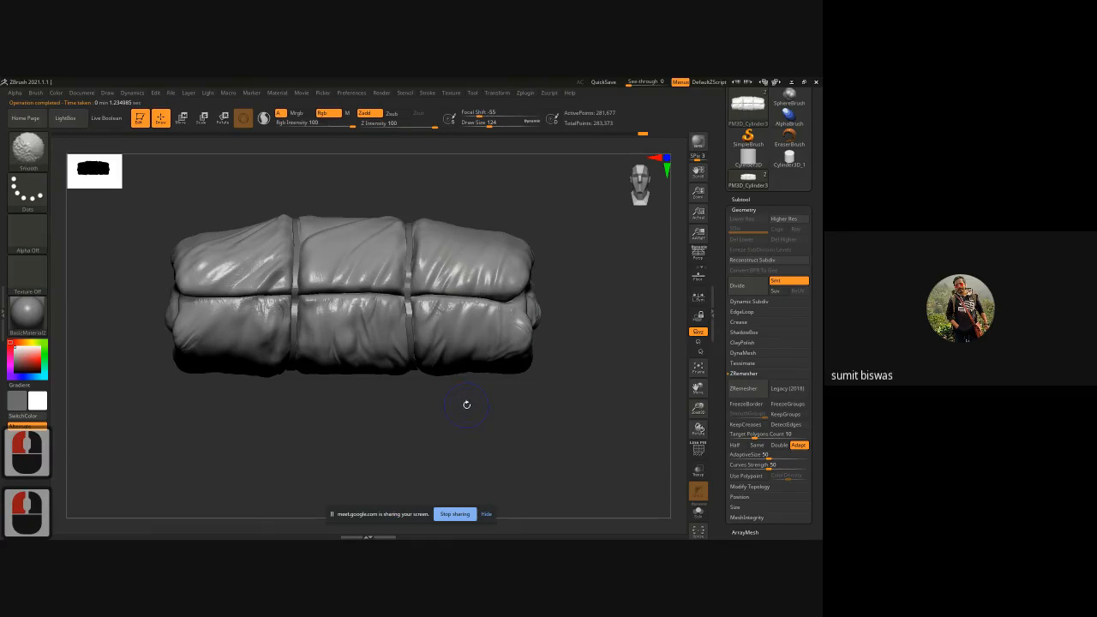
pyautogui.hotkey('shift', 'f')
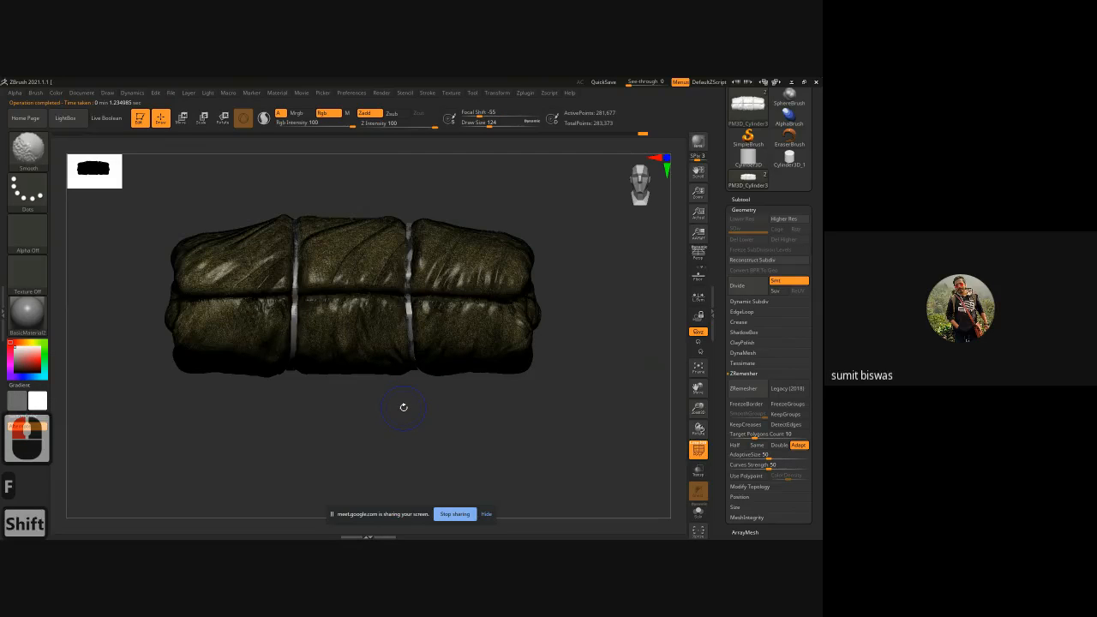
pyautogui.hotkey('shift', 'f')
pyautogui.moveTo(379, 412)
pyautogui.mouseDown()
pyautogui.moveTo(441, 426)
pyautogui.moveTo(376, 431)
pyautogui.mouseUp()
# Export the decimated cloth to the Desktop as an OBJ file named desimated.
pyautogui.moveTo(717, 121); pyautogui.dragTo(716, 218)
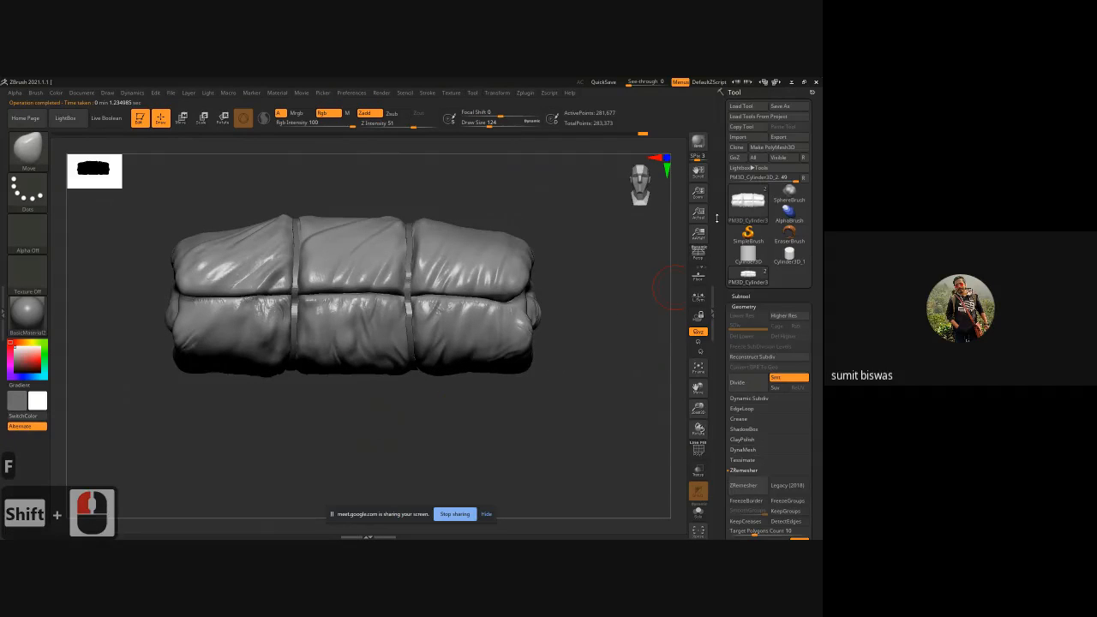
pyautogui.click(778, 136)
pyautogui.write('de')
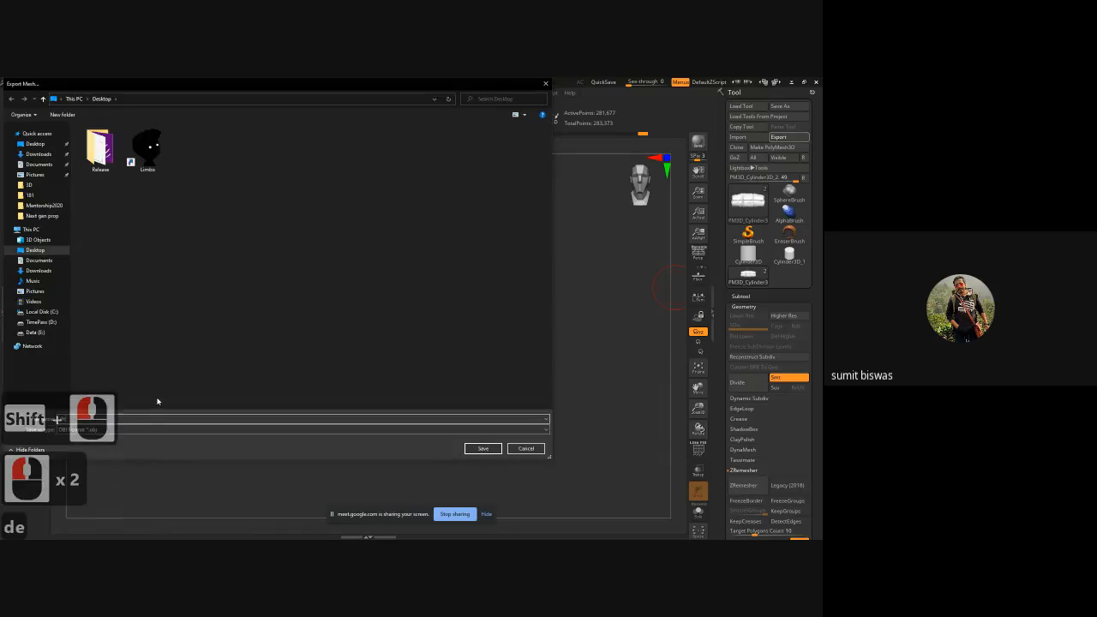
pyautogui.write('simated')
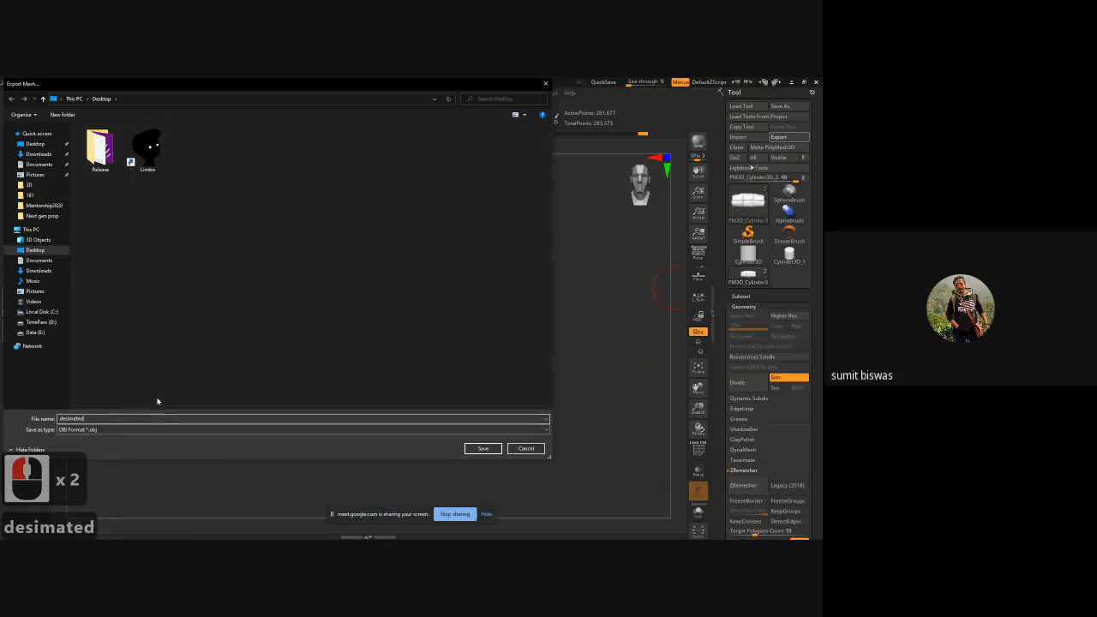
pyautogui.press('Return')
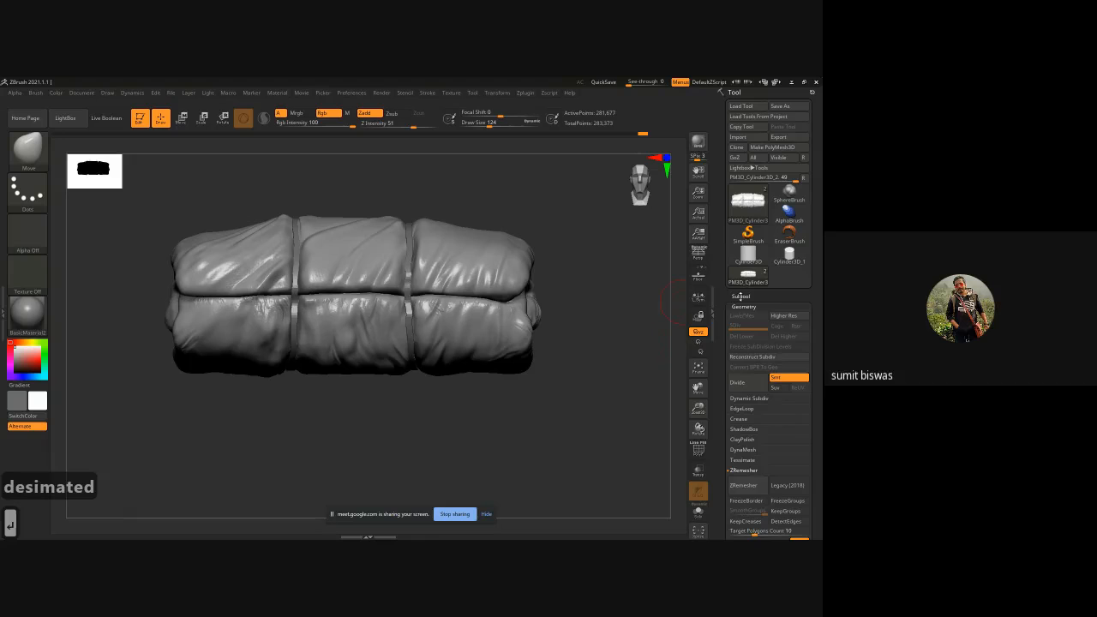
# Select the straps subtool and return to a straight front view of the bundle.
pyautogui.click(740, 295)
pyautogui.click(767, 347)
pyautogui.keyDown('alt'); pyautogui.moveTo(587, 324); pyautogui.dragTo(580, 346); pyautogui.keyUp('alt')
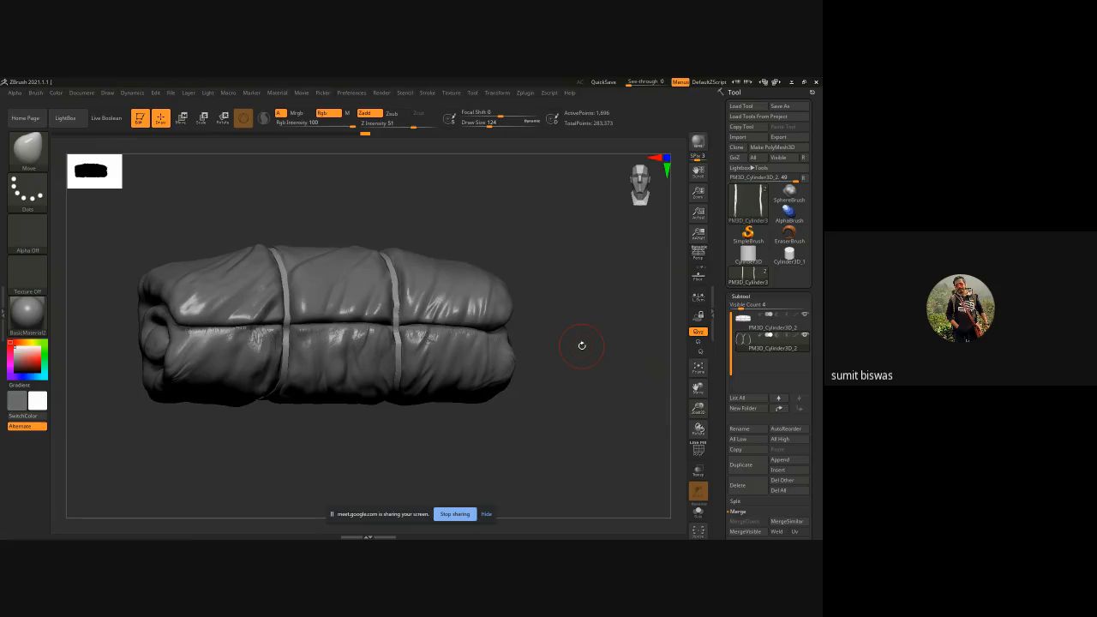
pyautogui.moveTo(581, 346); pyautogui.dragTo(403, 245)
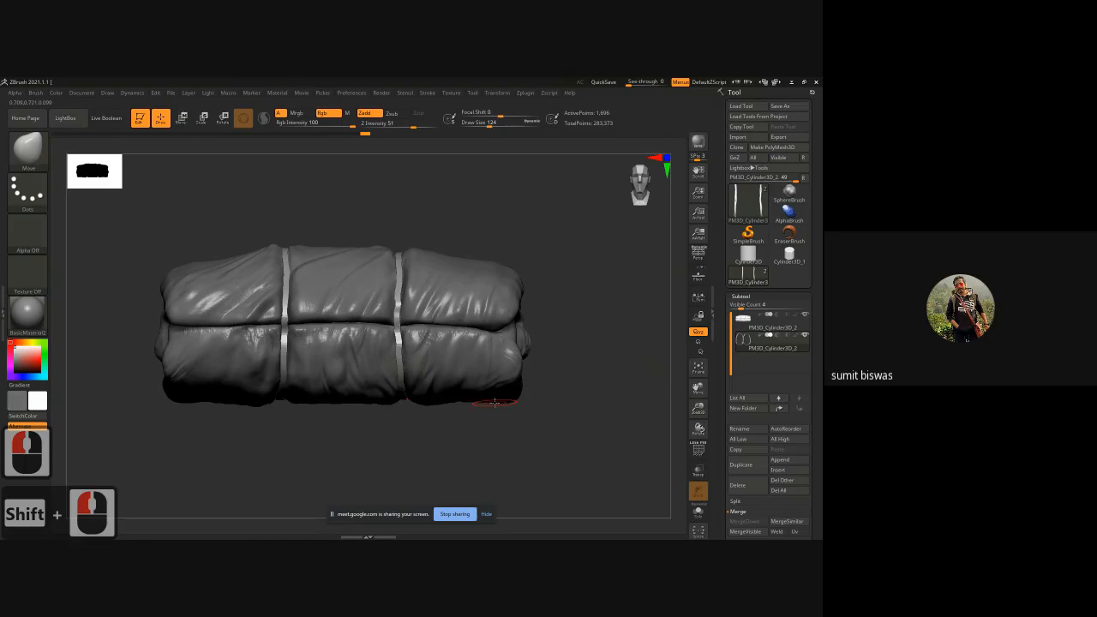
pyautogui.hotkey('ctrl', 'd')
pyautogui.hotkey('ctrl', 'd')
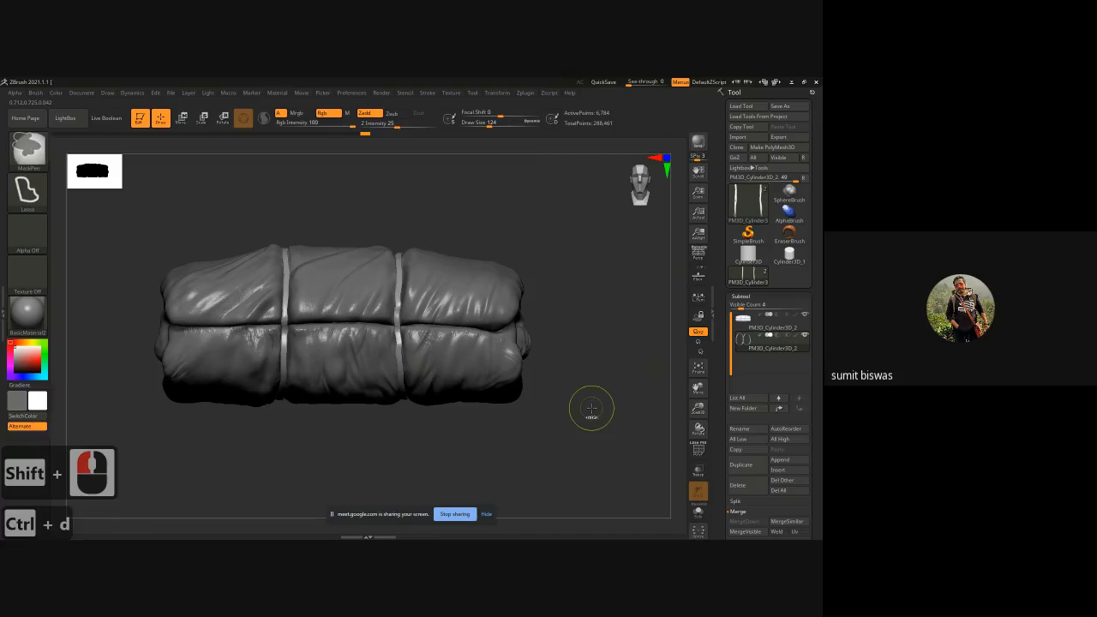
pyautogui.hotkey('ctrl', 'z')
pyautogui.hotkey('ctrl', 'z')
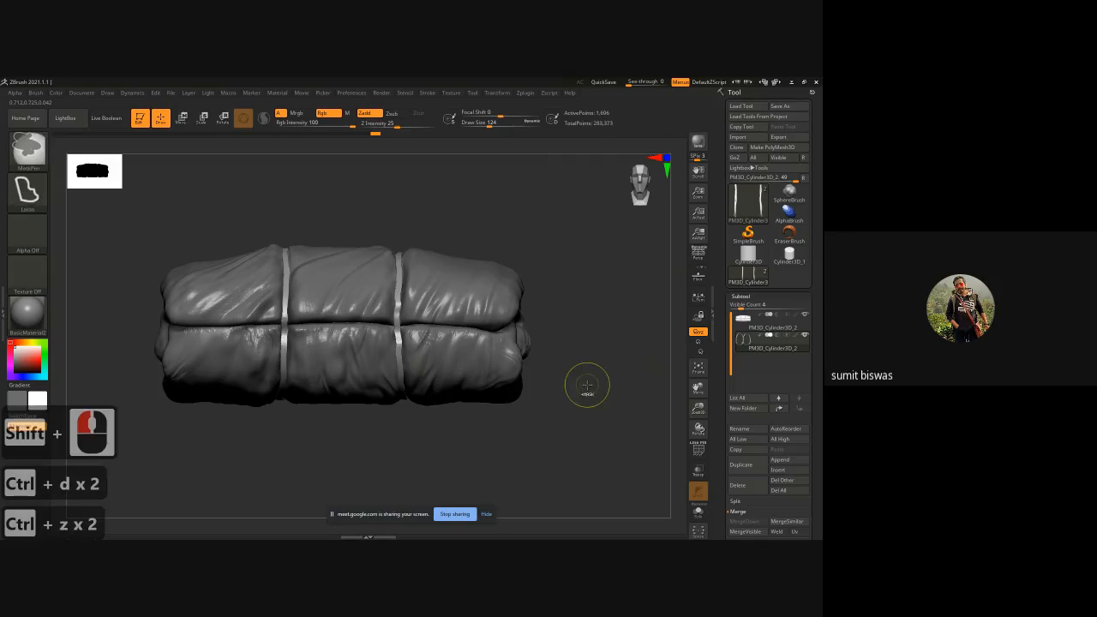
# Restore the straps' earlier subdivided version from the undo history and delete the lower subdivision levels.
pyautogui.moveTo(364, 137); pyautogui.dragTo(273, 150)
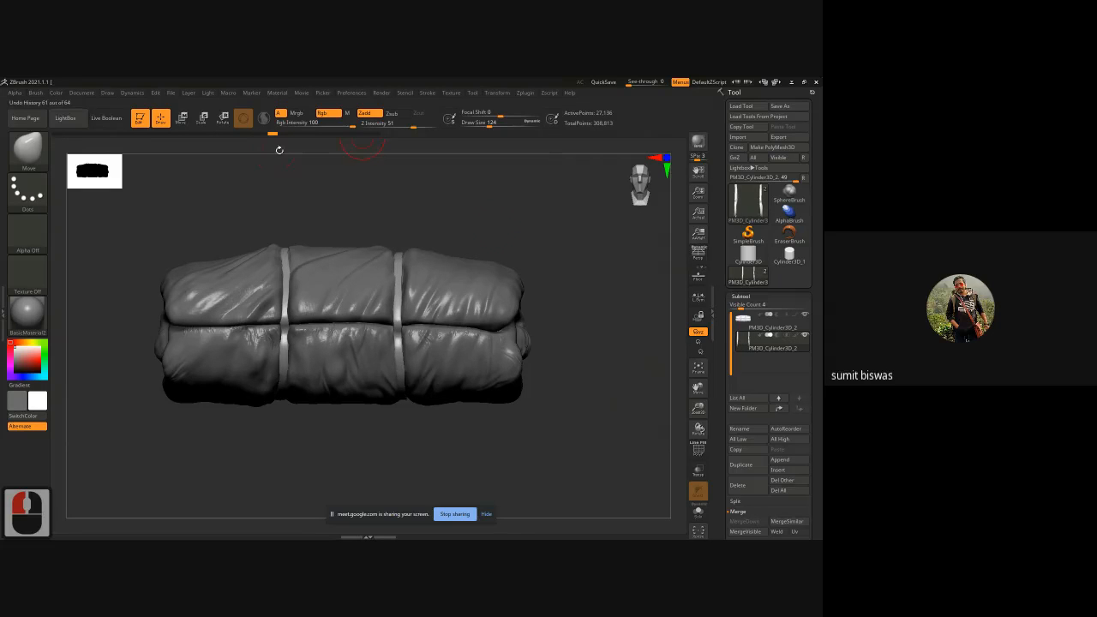
pyautogui.keyDown('alt'); pyautogui.moveTo(621, 296); pyautogui.dragTo(598, 325); pyautogui.keyUp('alt')
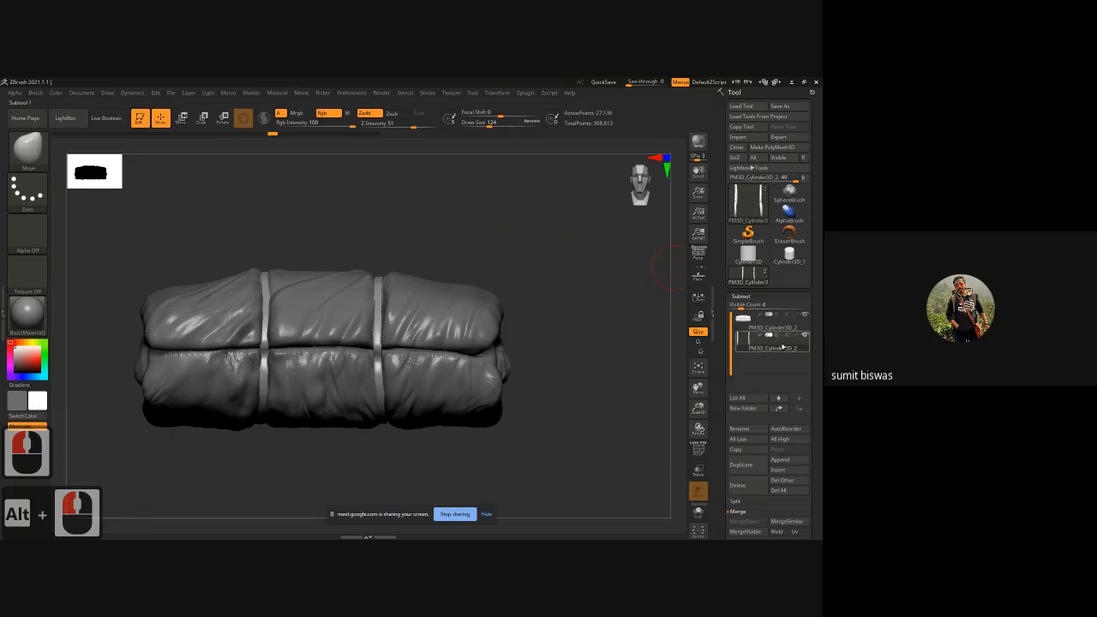
pyautogui.click(751, 305)
pyautogui.click(746, 296)
pyautogui.click(743, 307)
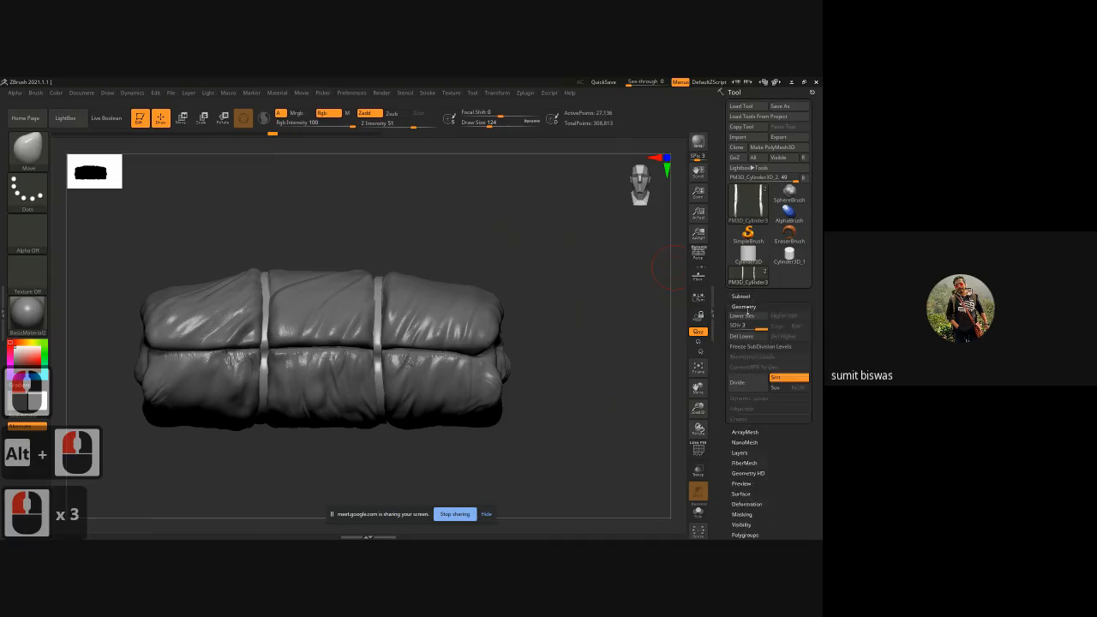
pyautogui.moveTo(587, 310)
pyautogui.keyDown('alt'); pyautogui.mouseDown()
pyautogui.moveTo(550, 310)
pyautogui.moveTo(548, 397)
pyautogui.moveTo(556, 317)
pyautogui.moveTo(568, 348)
pyautogui.mouseUp(); pyautogui.keyUp('alt')
pyautogui.keyDown('ctrl'); pyautogui.moveTo(569, 349); pyautogui.dragTo(553, 343, button='right'); pyautogui.keyUp('ctrl')
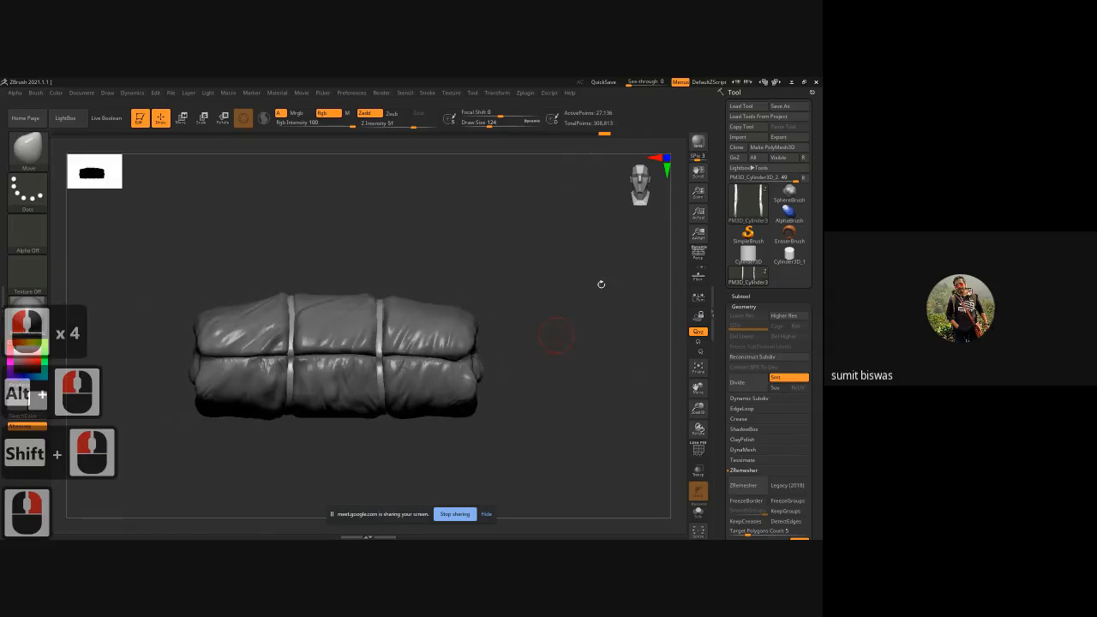
# Export the straps to the Desktop as an OBJ file named rope.
pyautogui.click(788, 139)
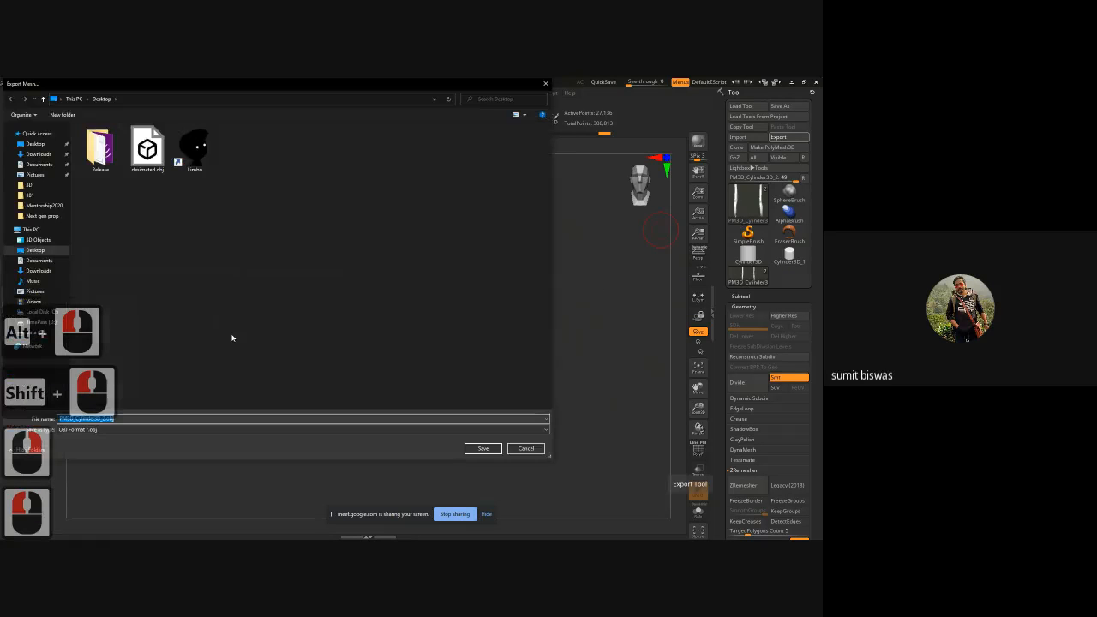
pyautogui.write('ro')
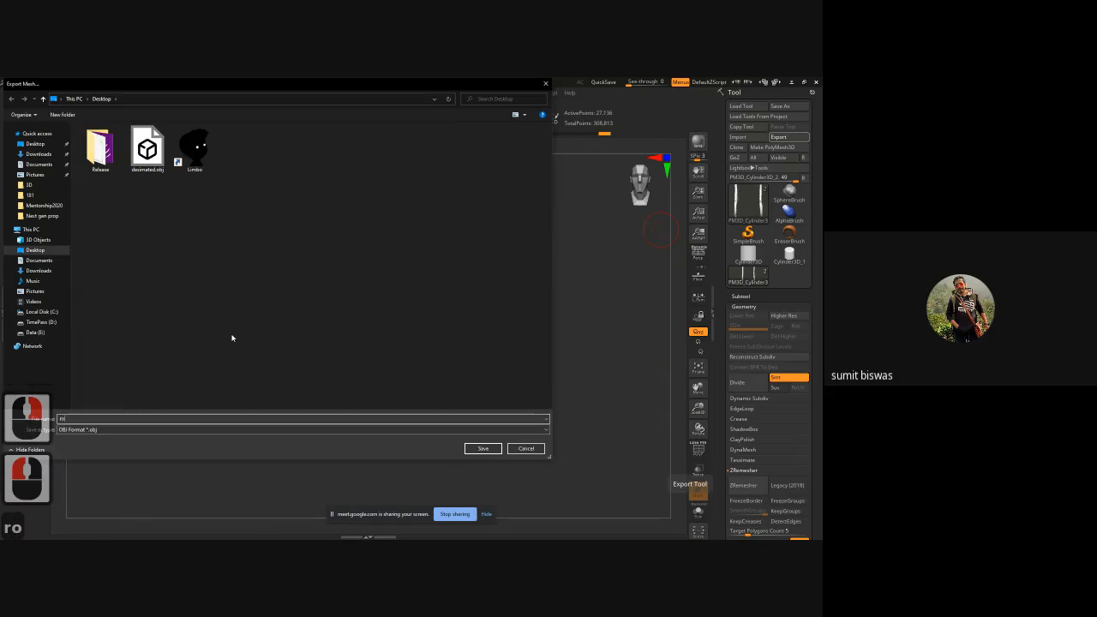
pyautogui.write('pe')
pyautogui.press('Return')
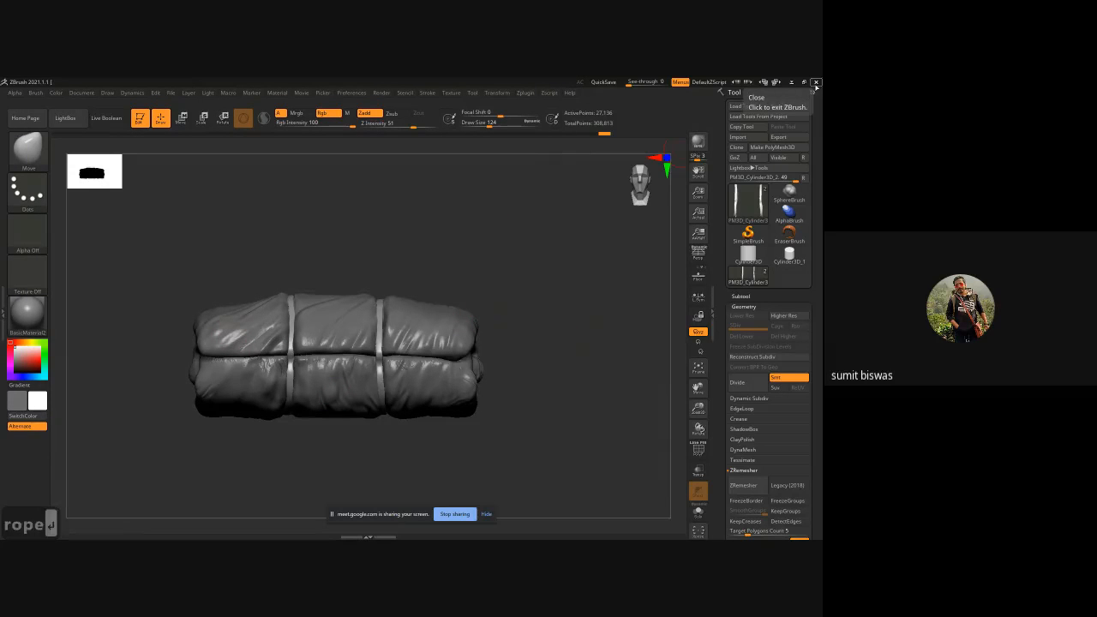
# Quick-save the project and close the sculpting program.
pyautogui.press('9')
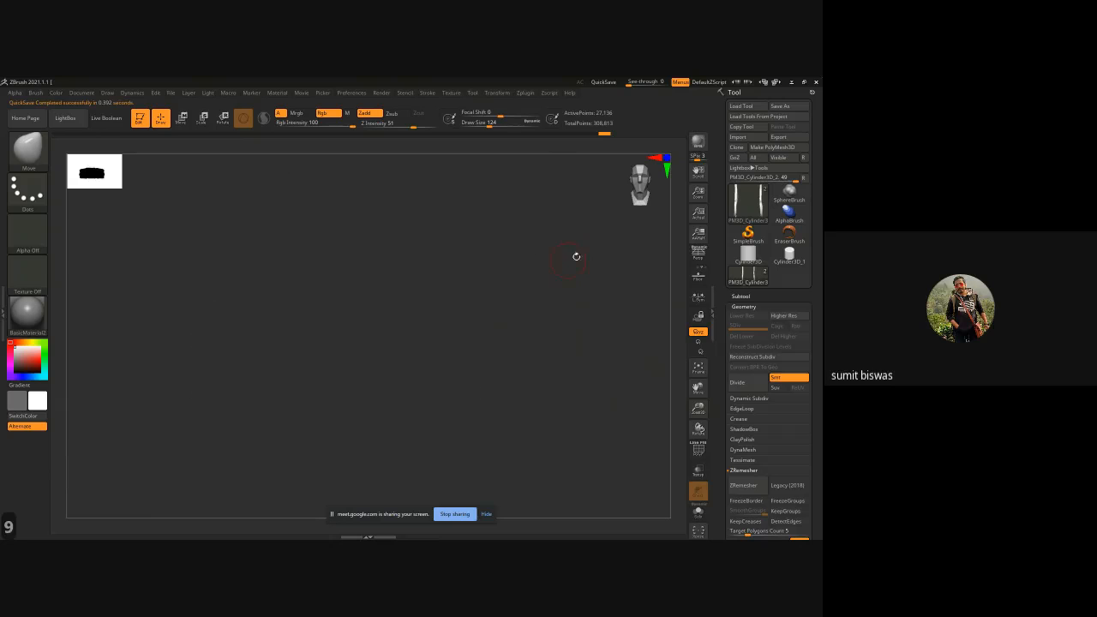
pyautogui.click(810, 97)
pyautogui.click(420, 336)
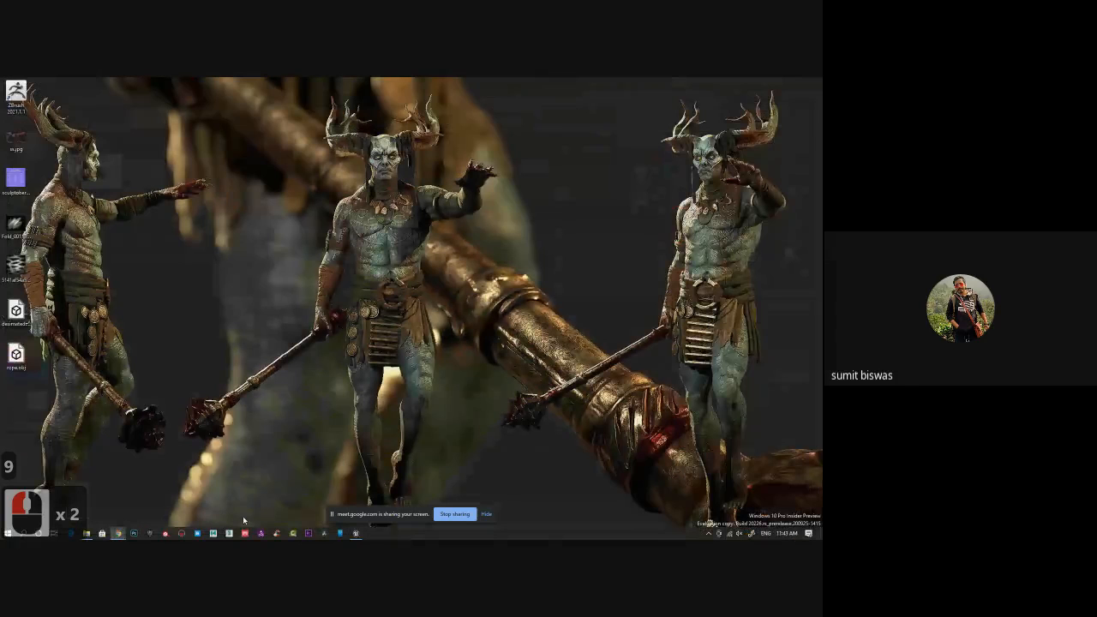
# Close the open Unreal Editor project and the other leftover window, and start 3ds Max 2021.
pyautogui.click(356, 533)
pyautogui.click(357, 532)
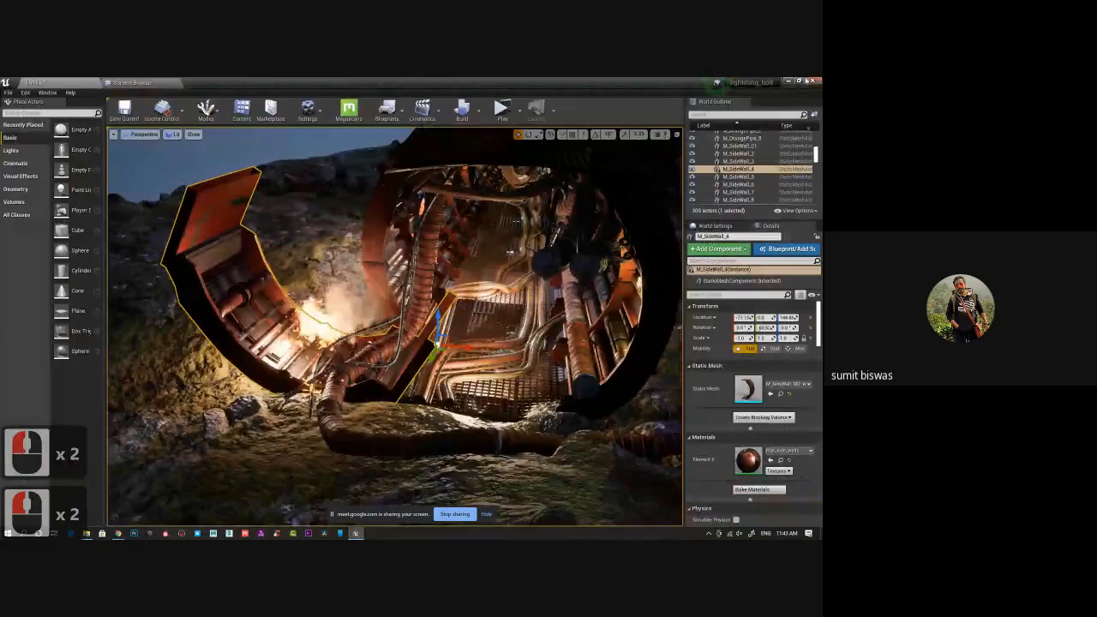
pyautogui.click(814, 82)
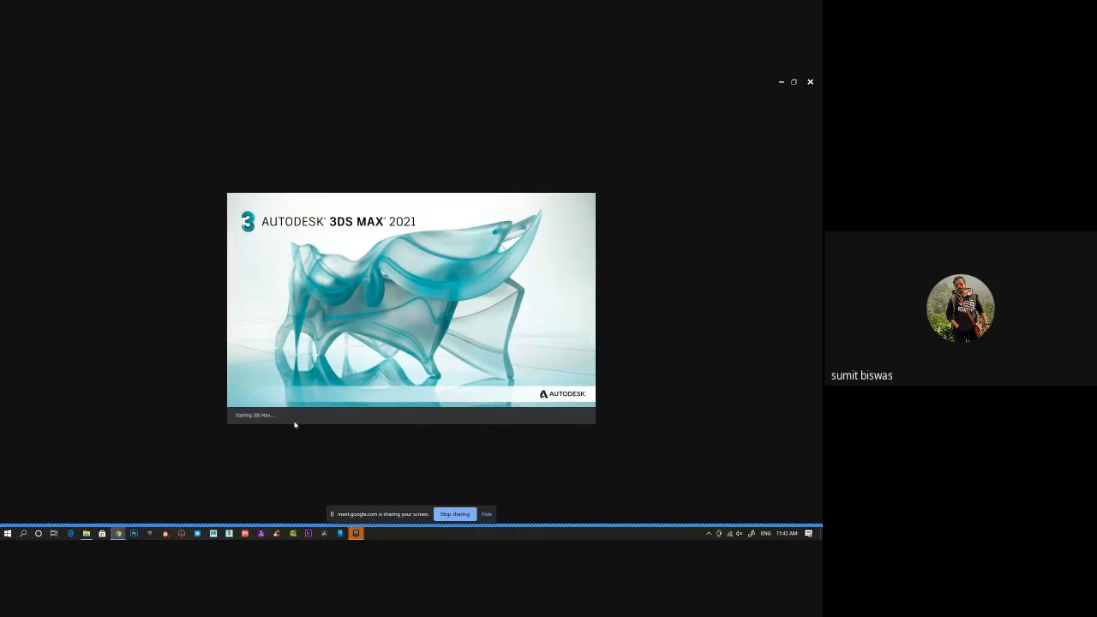
pyautogui.click(810, 81)
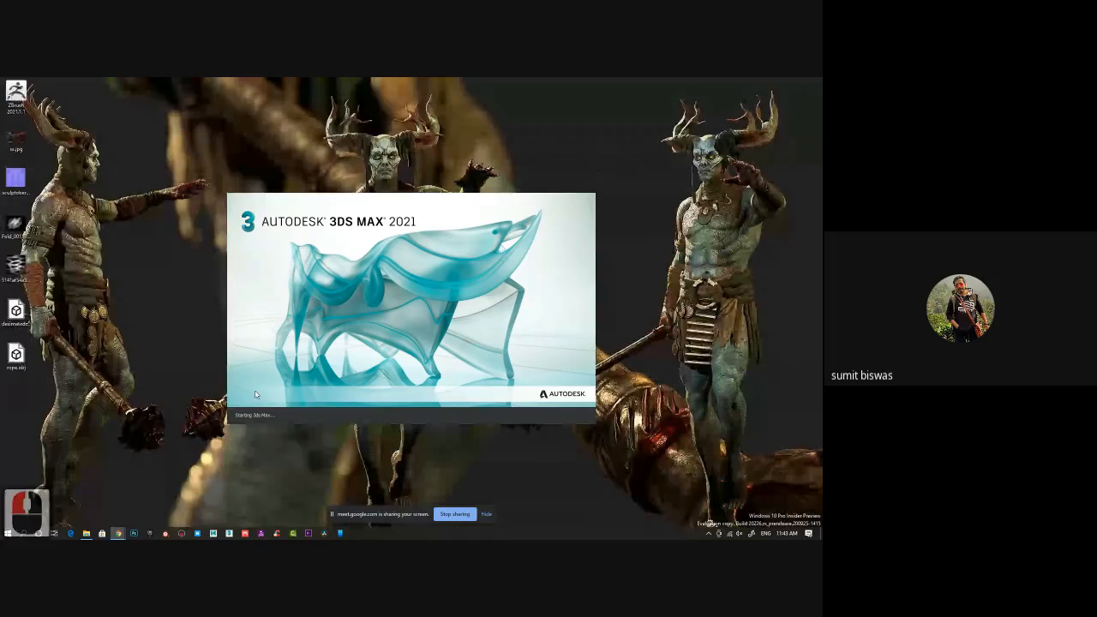
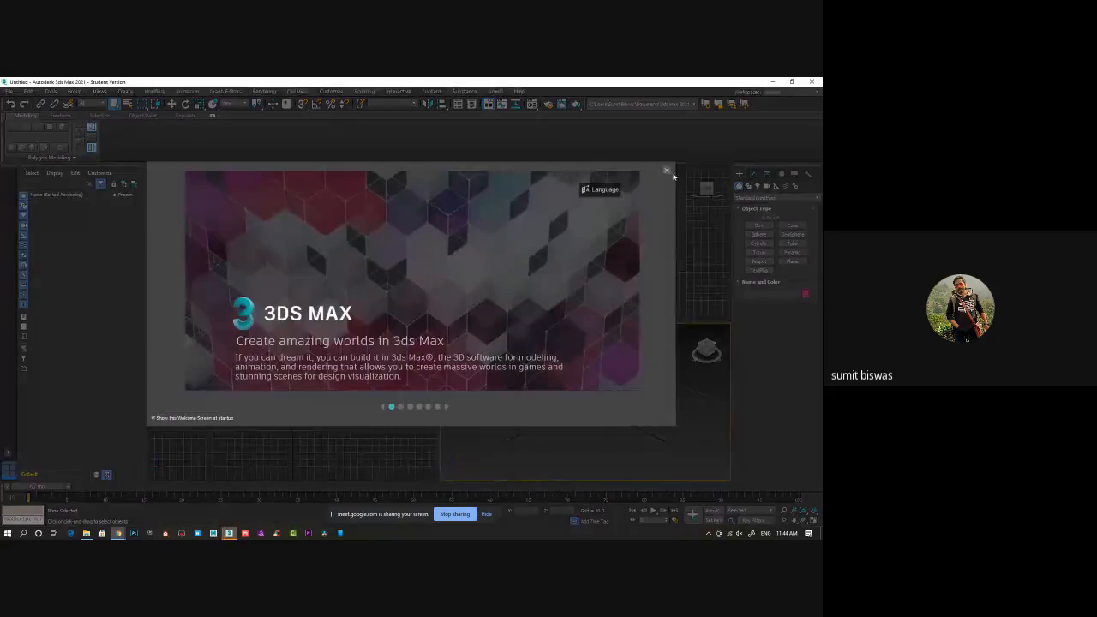
# Dismiss the welcome screen and import the decimated cloth OBJ from the Desktop, keeping the preset OBJ import options.
pyautogui.click(668, 172)
pyautogui.click(9, 91)
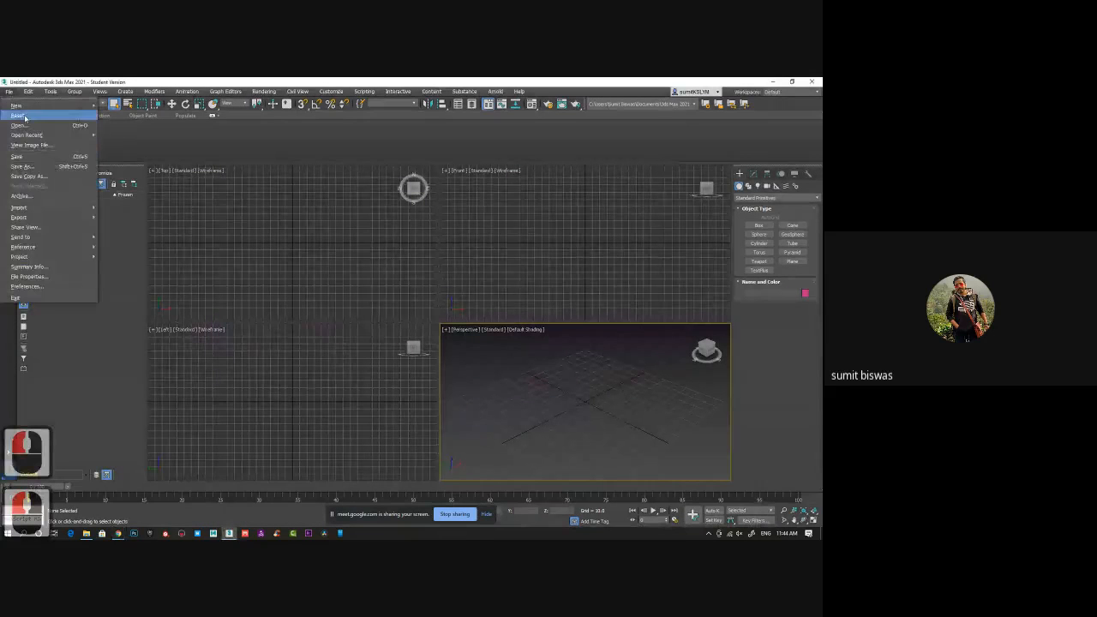
pyautogui.moveTo(19, 207)
pyautogui.click(115, 208)
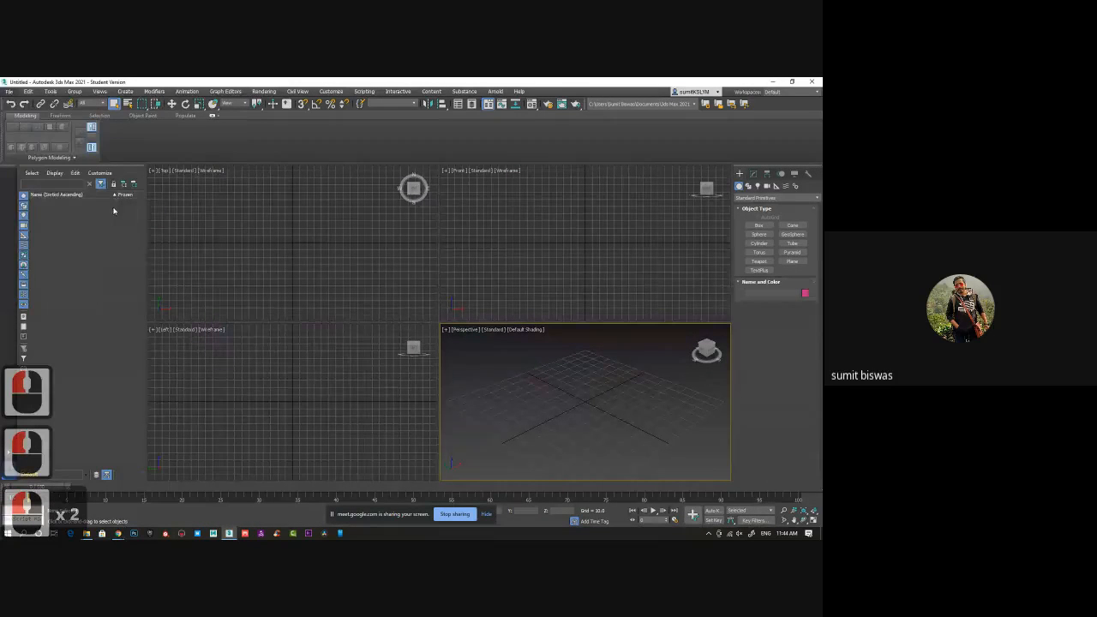
pyautogui.click(27, 176)
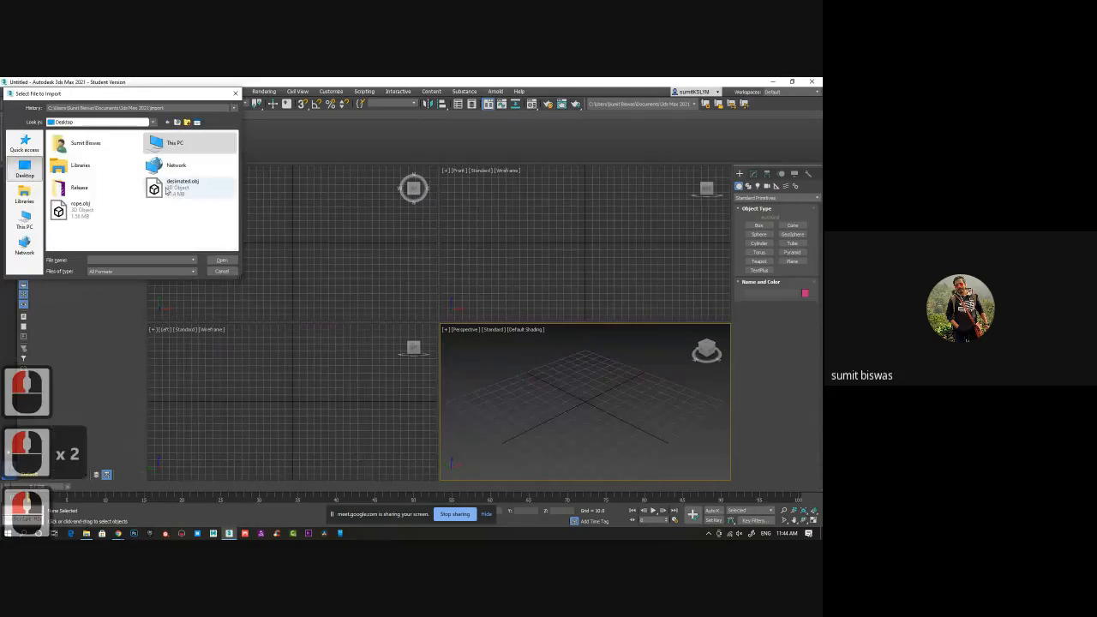
pyautogui.click(178, 190)
pyautogui.keyDown('ctrl'); pyautogui.click(86, 217); pyautogui.keyUp('ctrl')
pyautogui.keyDown('ctrl'); pyautogui.click(154, 196); pyautogui.keyUp('ctrl')
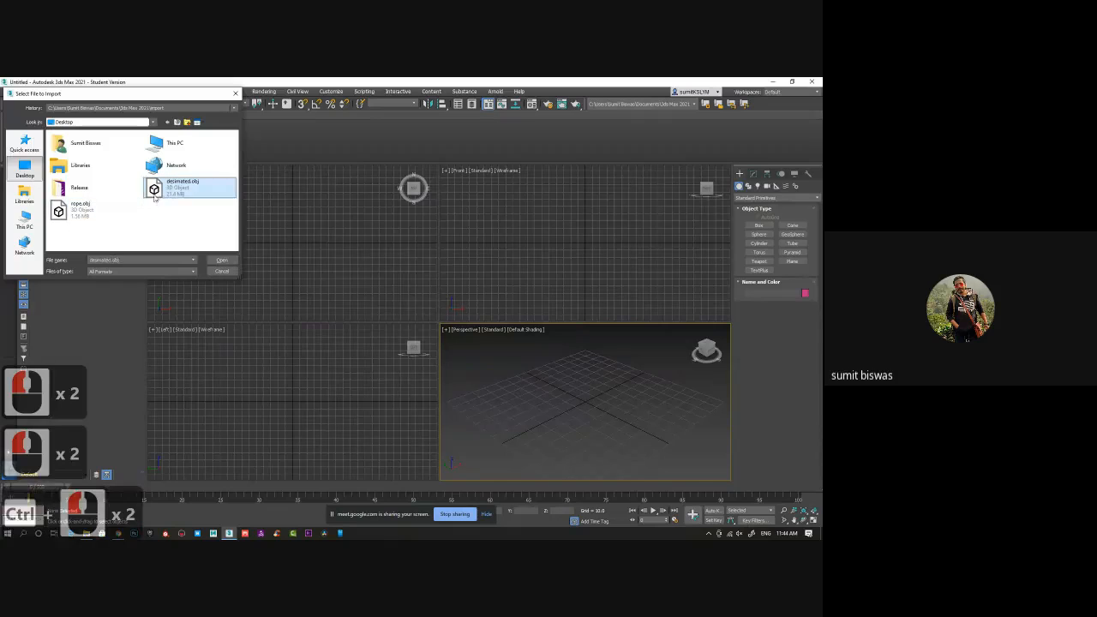
pyautogui.click(228, 263)
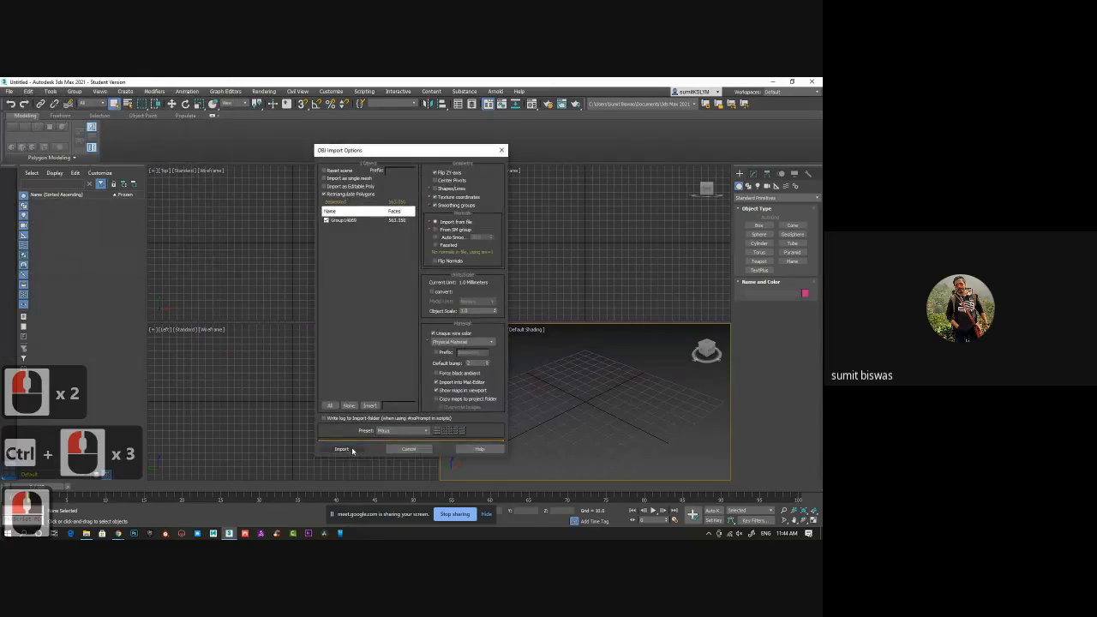
pyautogui.click(342, 449)
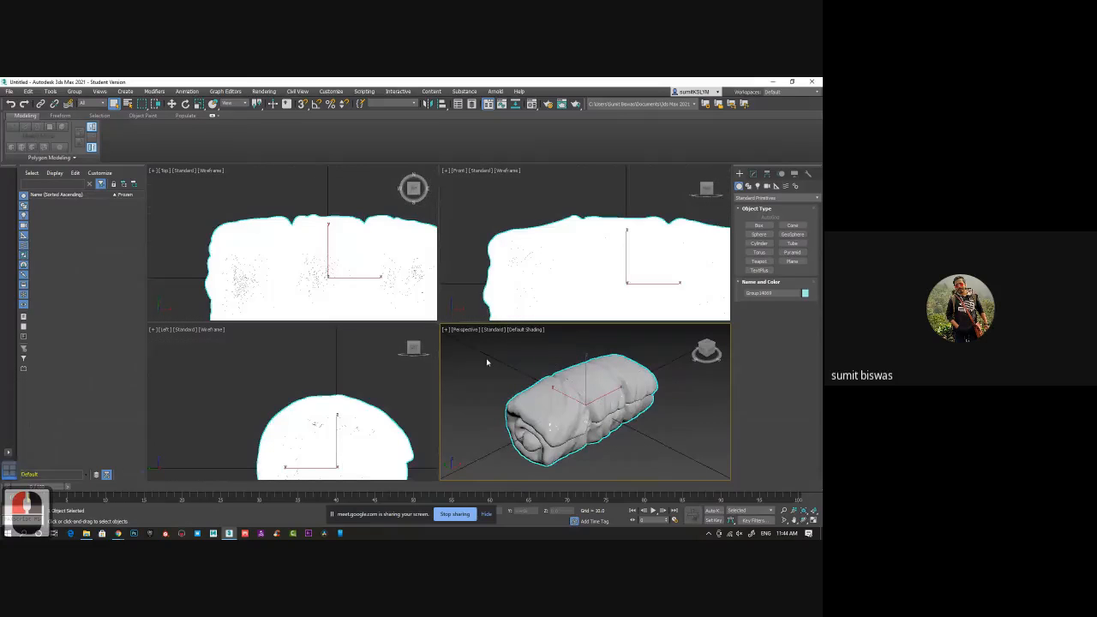
# Maximize the Perspective view and import rope.obj from the Desktop into the same scene with the preset OBJ options.
pyautogui.hotkey('alt', 'w')
pyautogui.keyDown('alt'); pyautogui.moveTo(592, 387); pyautogui.dragTo(531, 390, button='middle'); pyautogui.keyUp('alt')
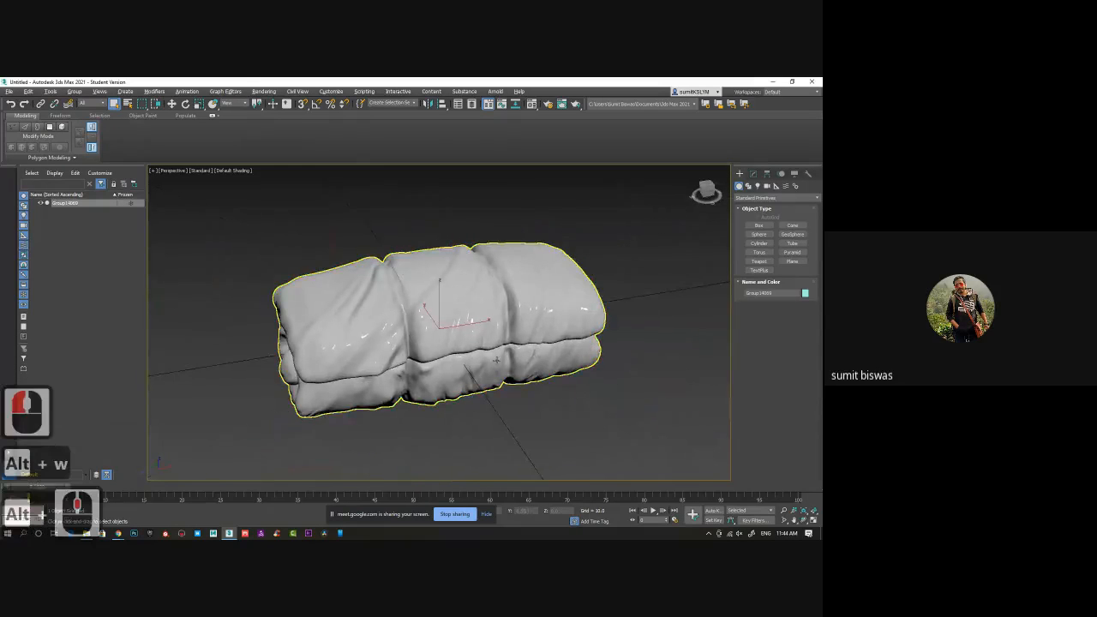
pyautogui.click(8, 92)
pyautogui.click(51, 207)
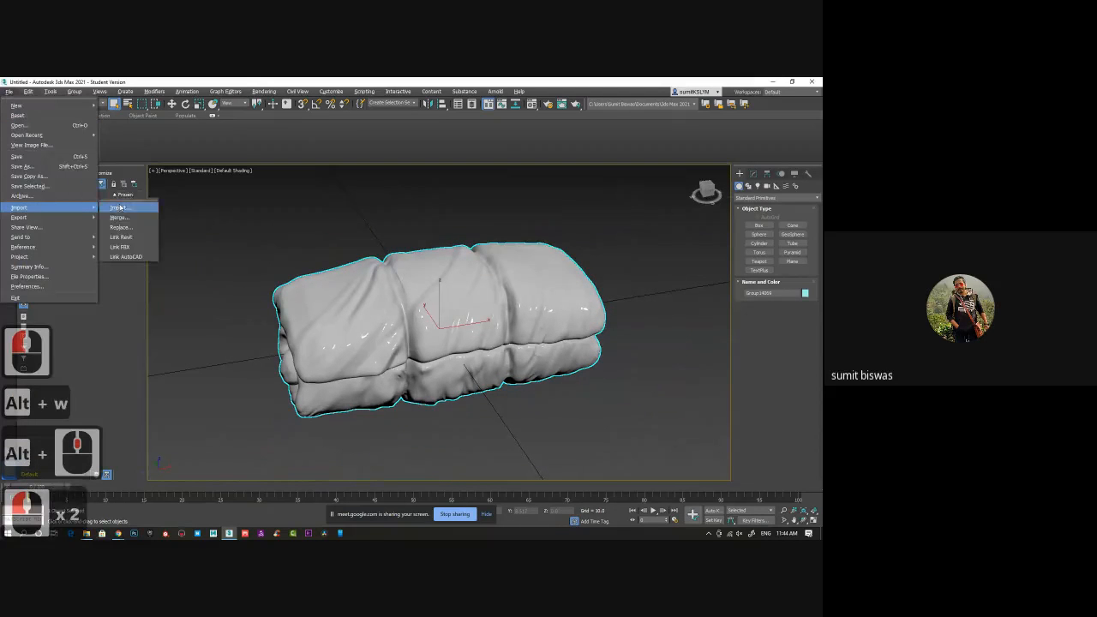
pyautogui.click(123, 207)
pyautogui.doubleClick(160, 157)
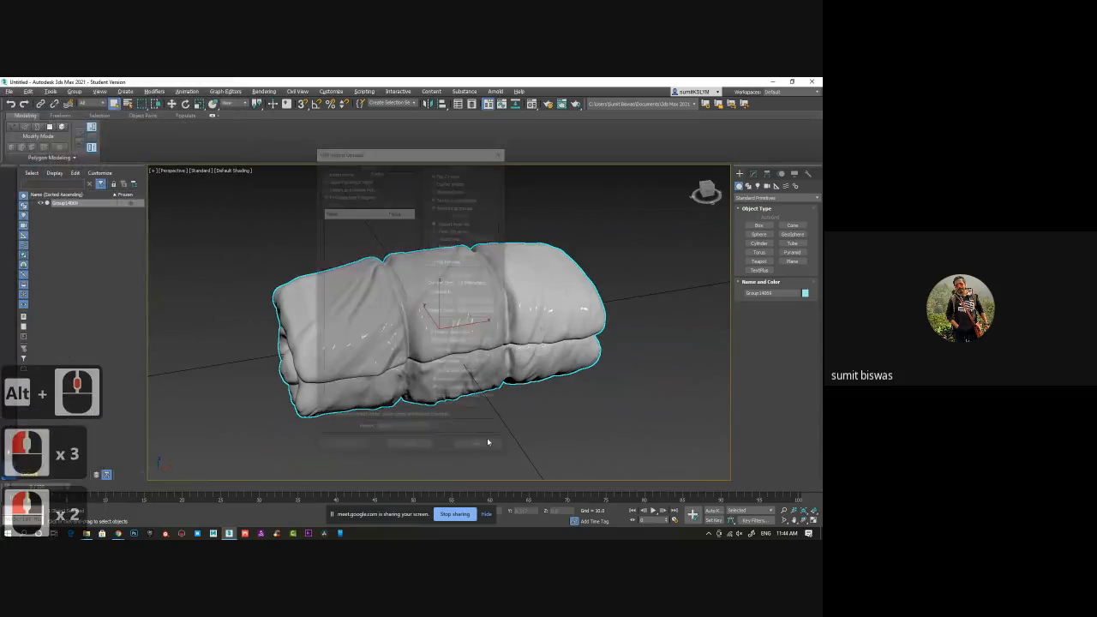
pyautogui.click(341, 449)
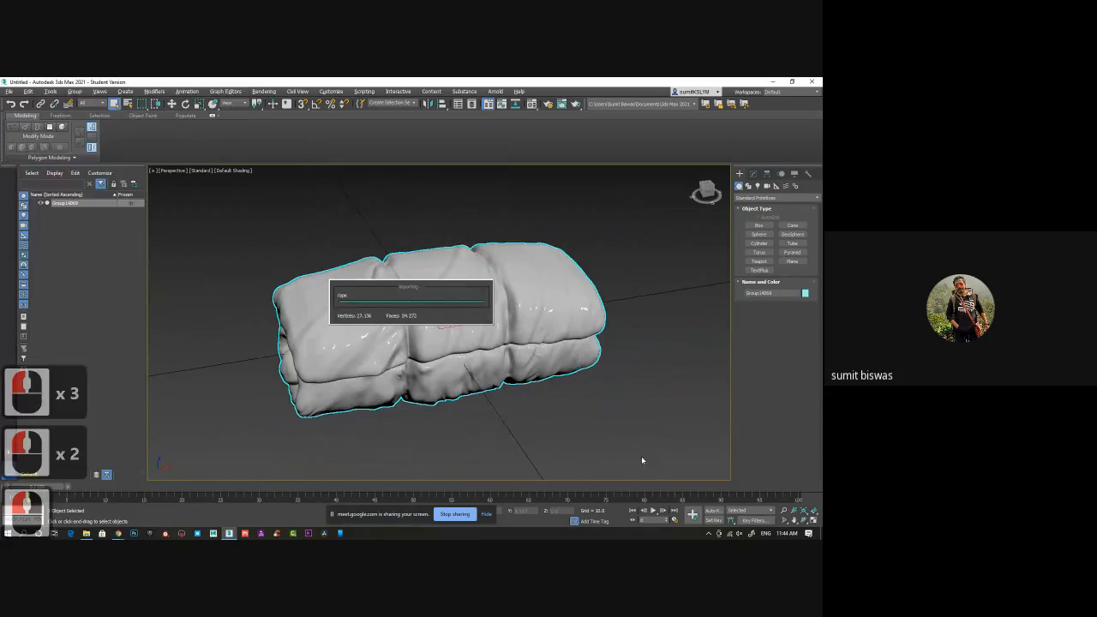
# Select the imported cloth mesh and convert it to an Editable Poly.
pyautogui.keyDown('alt'); pyautogui.moveTo(641, 459); pyautogui.dragTo(518, 327, button='middle'); pyautogui.keyUp('alt')
pyautogui.scroll(-3, 597, 425)
pyautogui.click(518, 327)
pyautogui.keyDown('alt'); pyautogui.moveTo(575, 403); pyautogui.dragTo(515, 368, button='middle'); pyautogui.keyUp('alt')
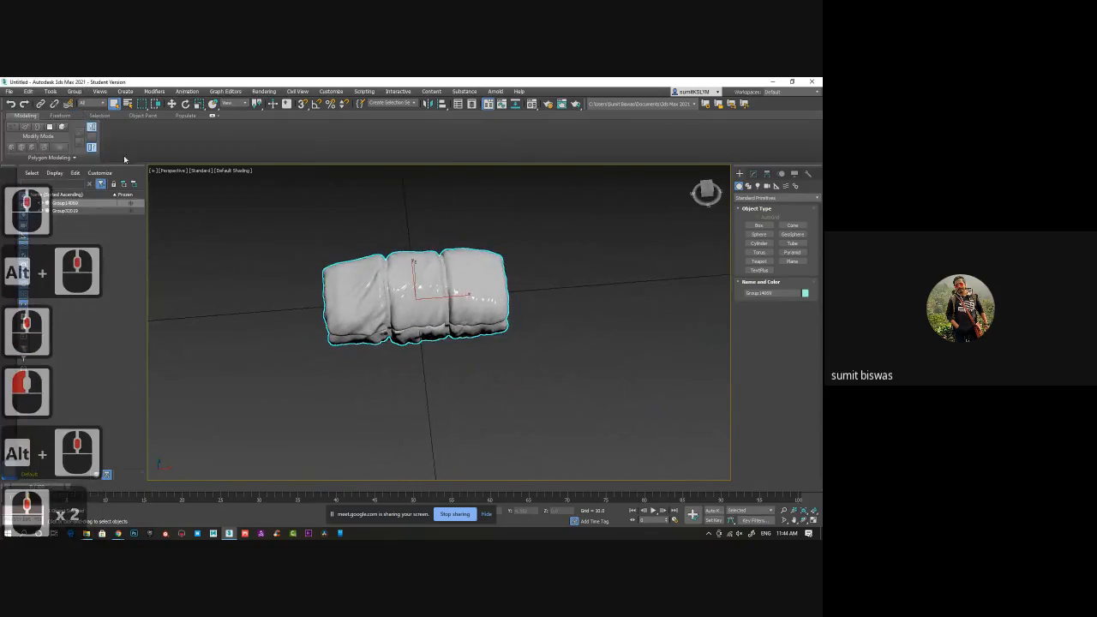
pyautogui.click(753, 173)
pyautogui.rightClick(771, 210)
pyautogui.click(782, 271)
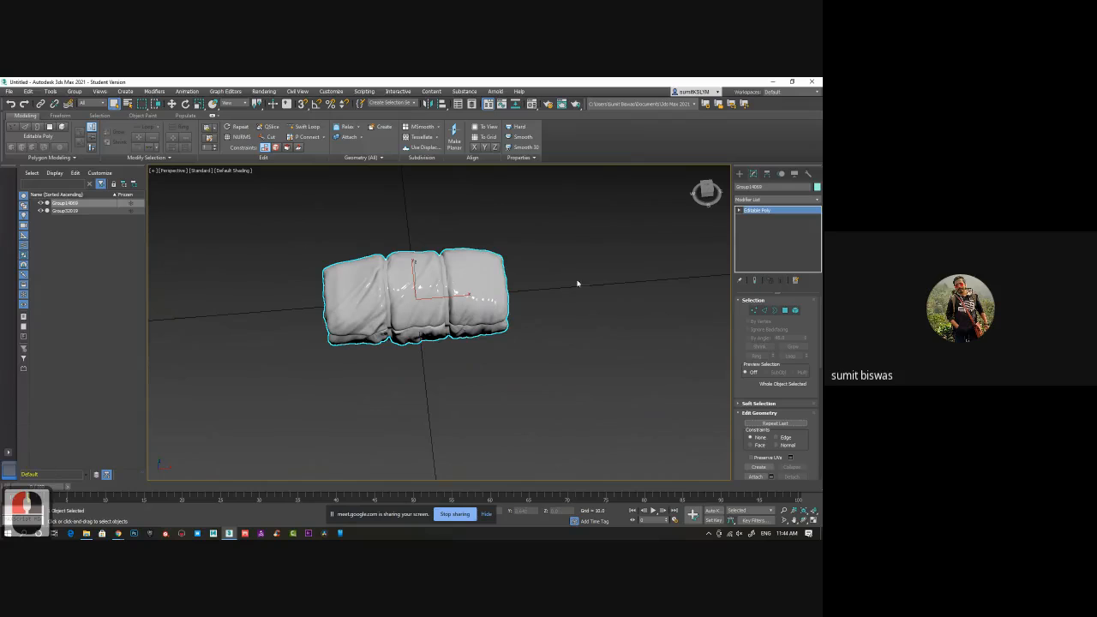
# Attach the strap mesh to the cloth so both form one Editable Poly object.
pyautogui.click(753, 476)
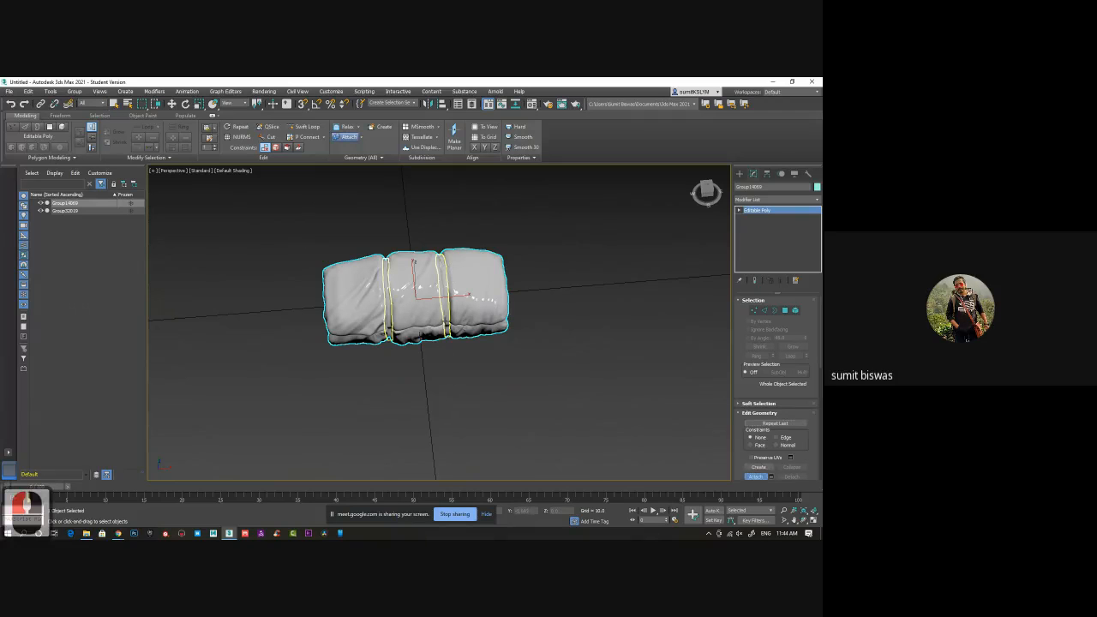
pyautogui.click(446, 315)
pyautogui.click(455, 295)
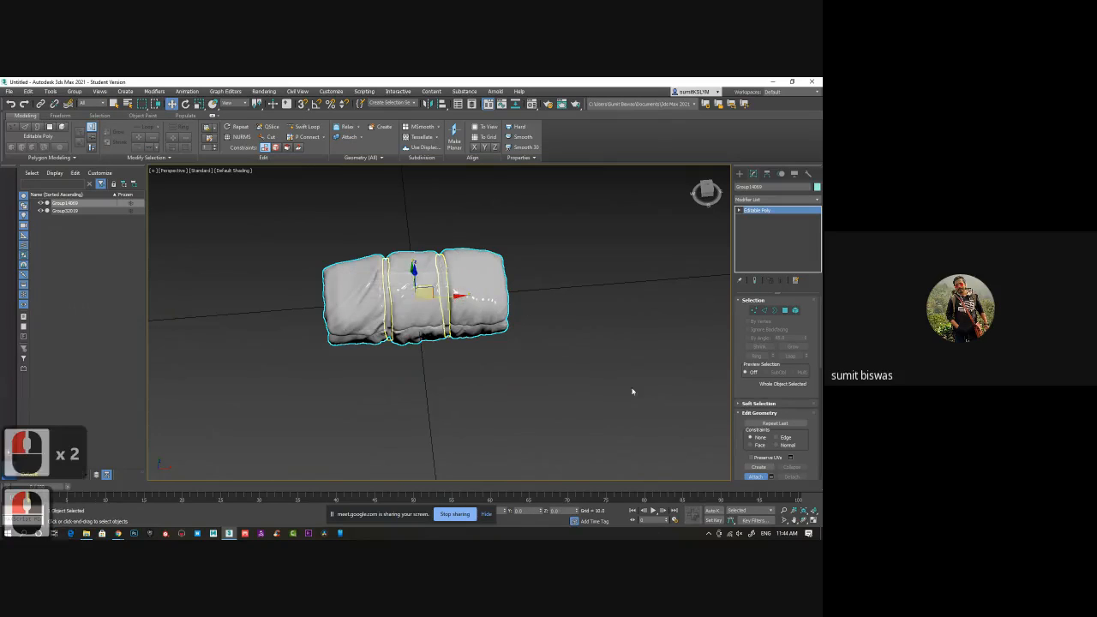
pyautogui.click(753, 476)
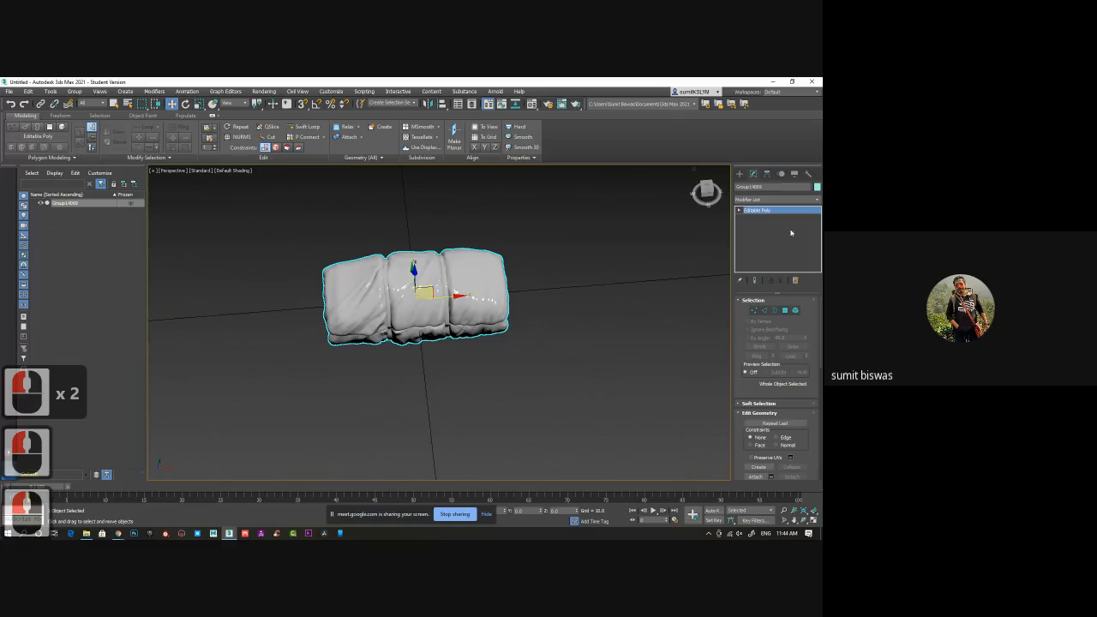
# Create an AutoGrid plane about 1.1 units wide on the first cloth section, with one length and one width segment.
pyautogui.keyDown('alt'); pyautogui.moveTo(616, 312); pyautogui.dragTo(801, 177, button='middle'); pyautogui.keyUp('alt')
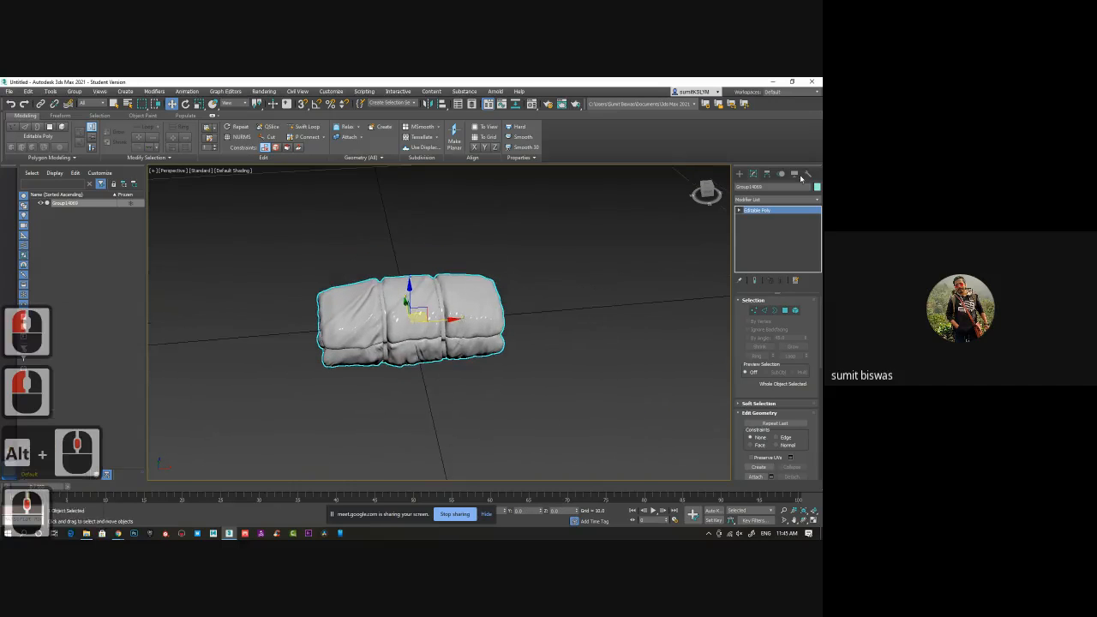
pyautogui.click(739, 173)
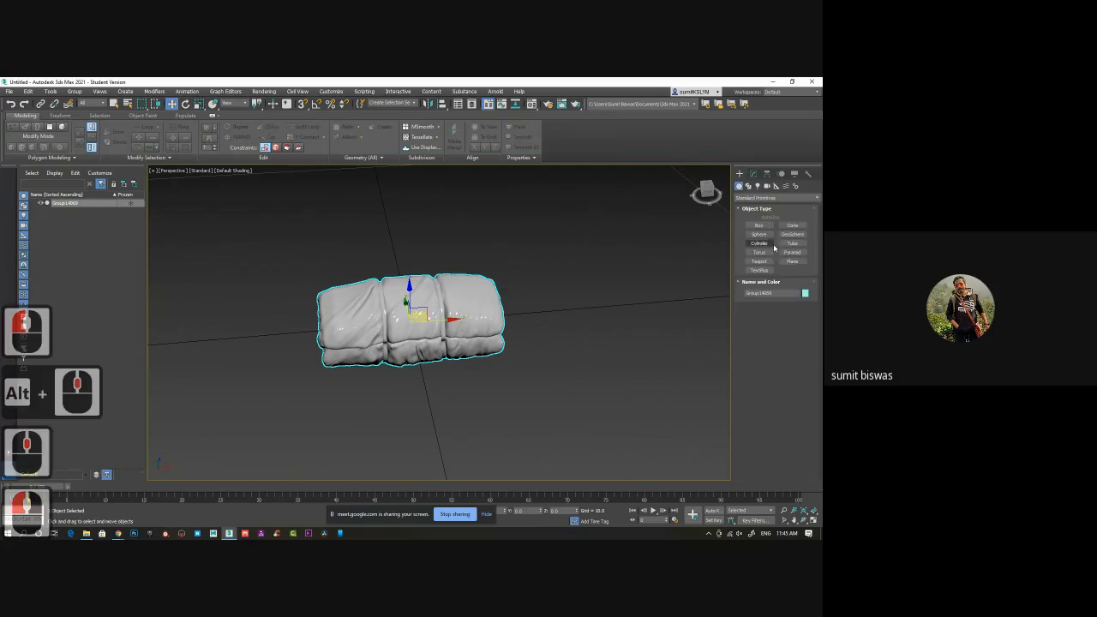
pyautogui.click(792, 264)
pyautogui.click(760, 217)
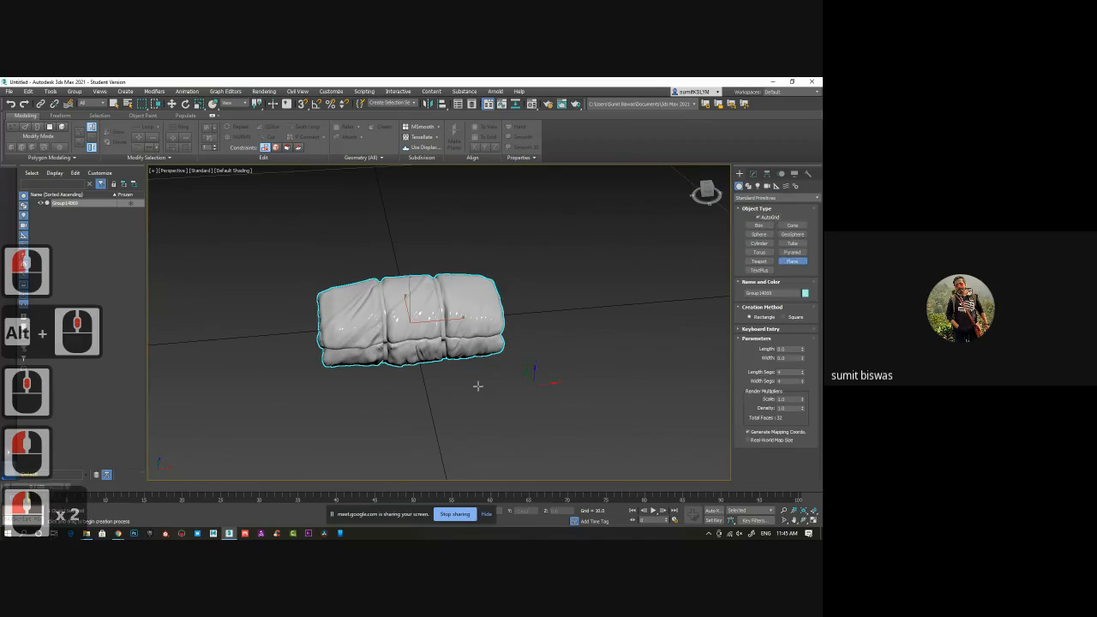
pyautogui.moveTo(425, 386)
pyautogui.mouseDown(button='middle')
pyautogui.moveTo(448, 352)
pyautogui.moveTo(434, 395)
pyautogui.mouseUp(button='middle')
pyautogui.moveTo(373, 271); pyautogui.dragTo(382, 280, button='middle')
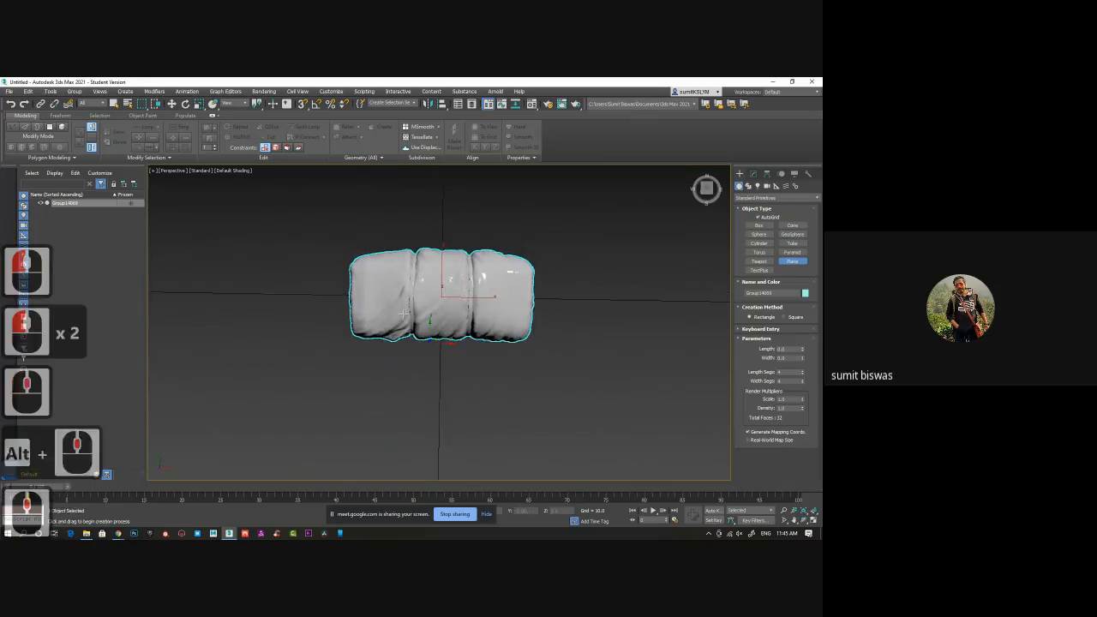
pyautogui.scroll(2, 380, 280)
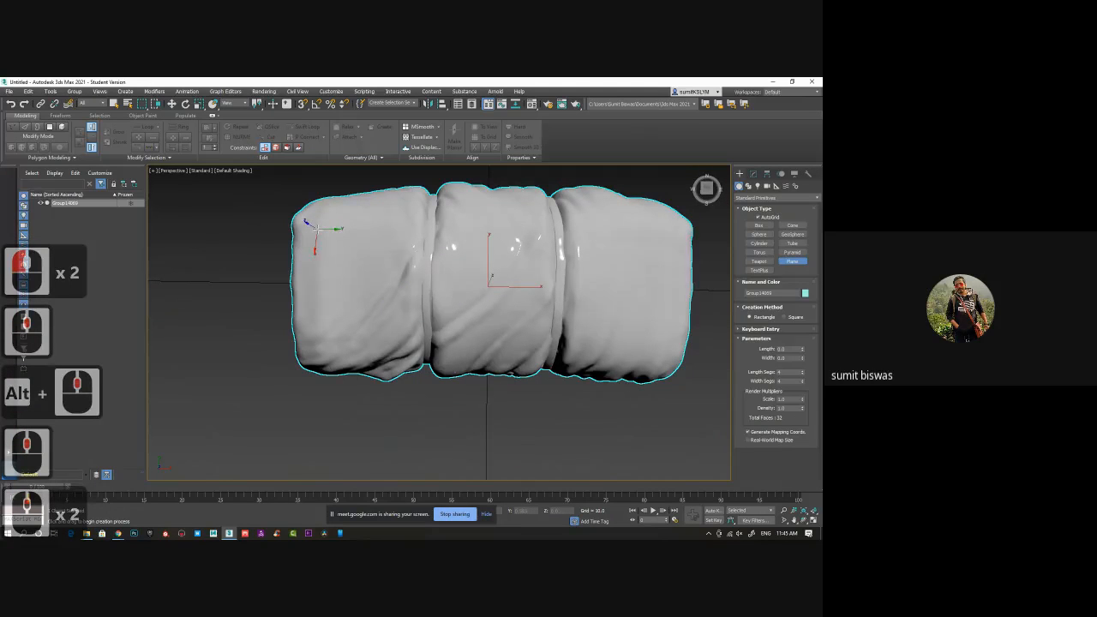
pyautogui.rightClick(802, 374)
pyautogui.rightClick(803, 382)
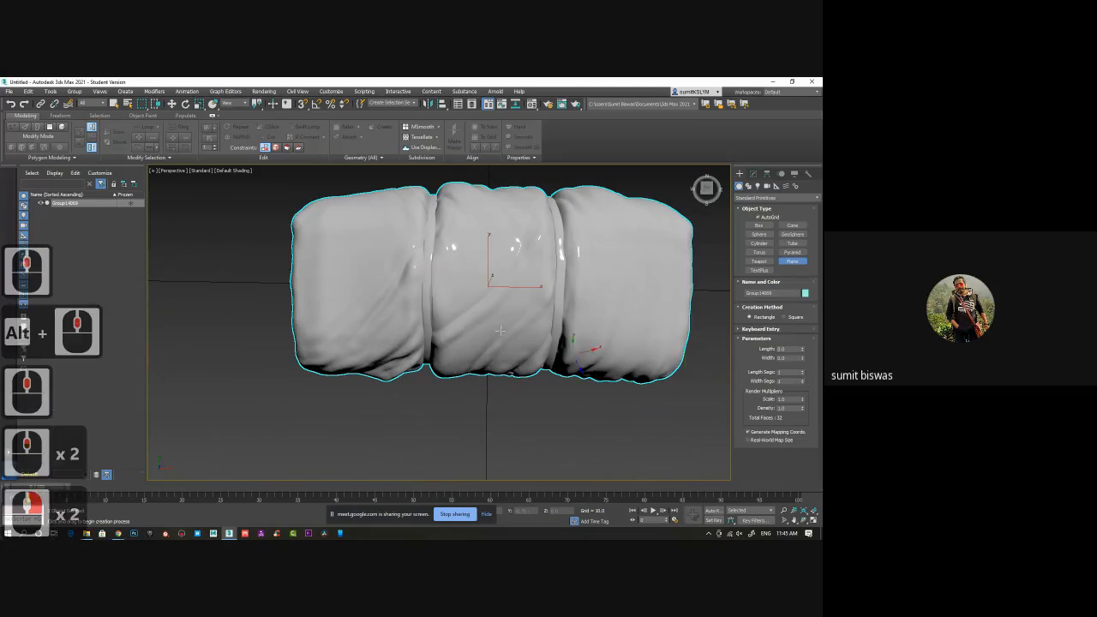
pyautogui.moveTo(312, 230); pyautogui.dragTo(407, 338)
# Convert the new plane to an Editable Poly.
pyautogui.keyDown('alt'); pyautogui.moveTo(211, 358); pyautogui.dragTo(282, 300, button='middle'); pyautogui.keyUp('alt')
pyautogui.click(751, 174)
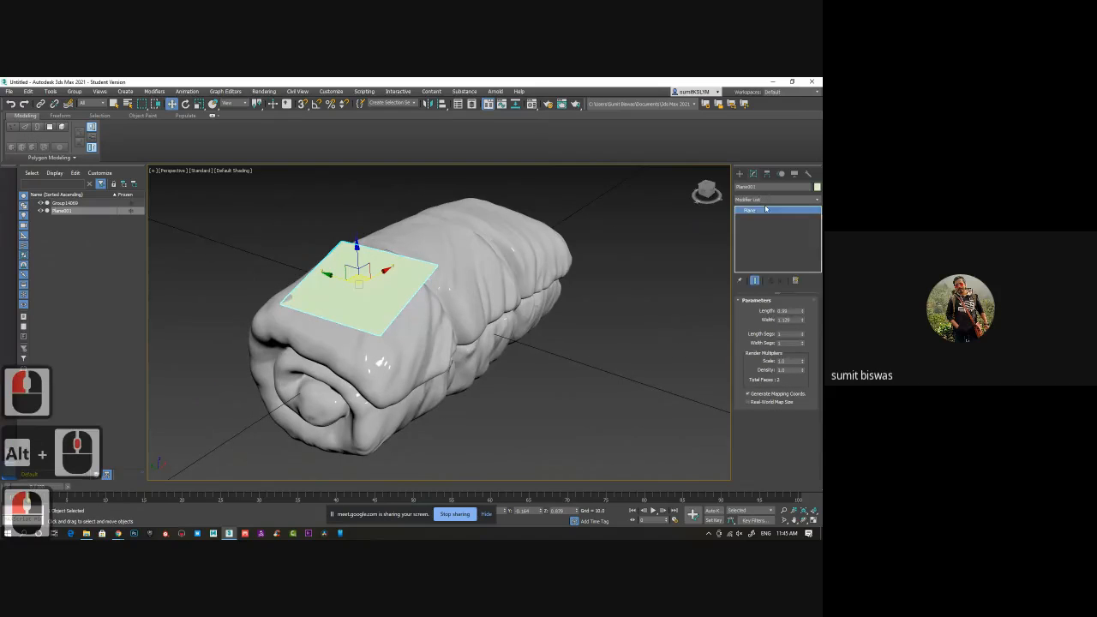
pyautogui.rightClick(756, 210)
pyautogui.click(775, 258)
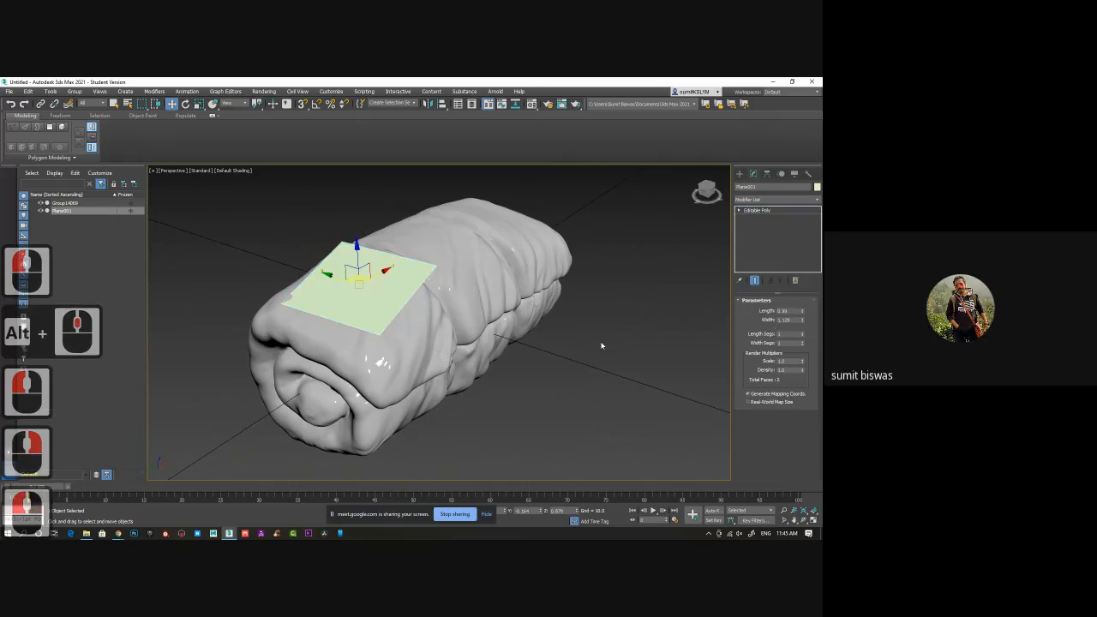
# Set the Freeform PolyDraw mode to draw on surface and pick the cloth bundle as the target surface.
pyautogui.keyDown('alt'); pyautogui.moveTo(600, 345); pyautogui.dragTo(570, 389, button='middle'); pyautogui.keyUp('alt')
pyautogui.click(62, 117)
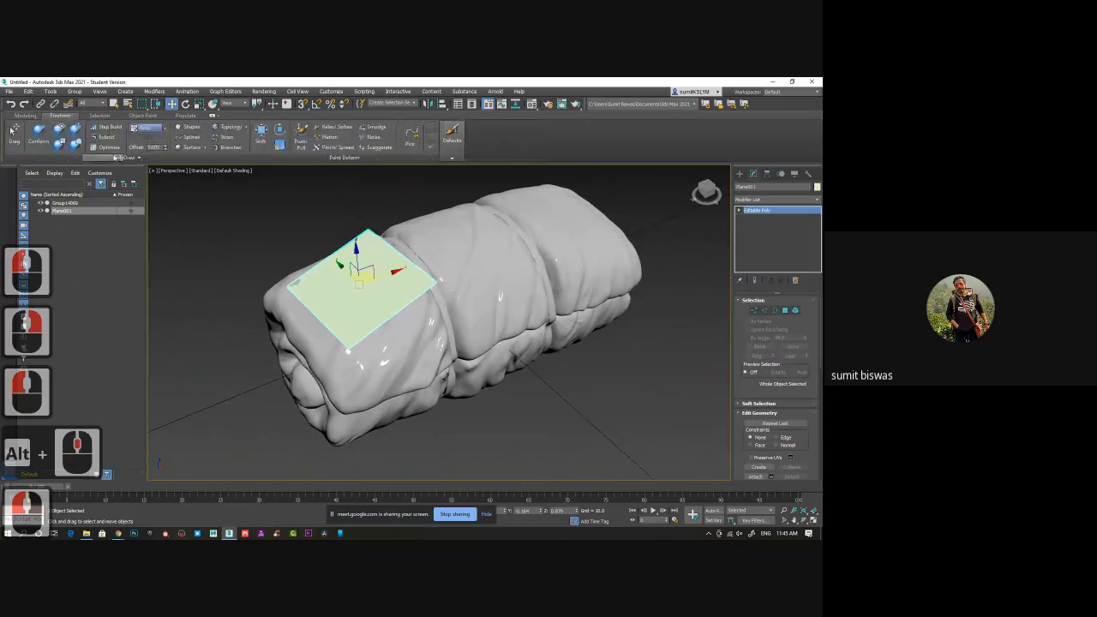
pyautogui.click(166, 128)
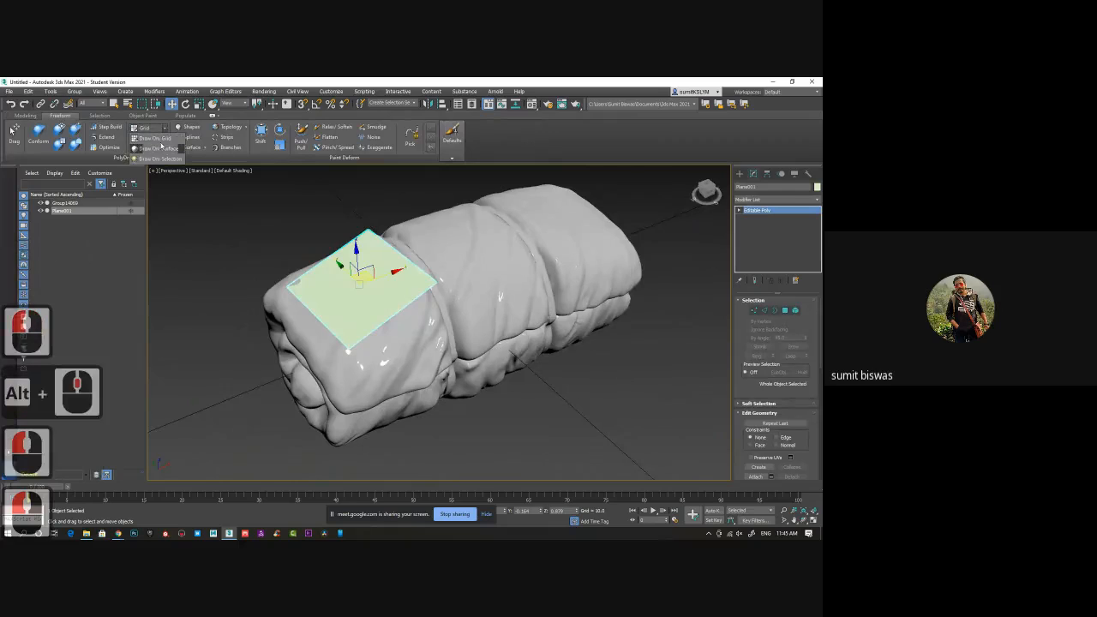
pyautogui.click(150, 149)
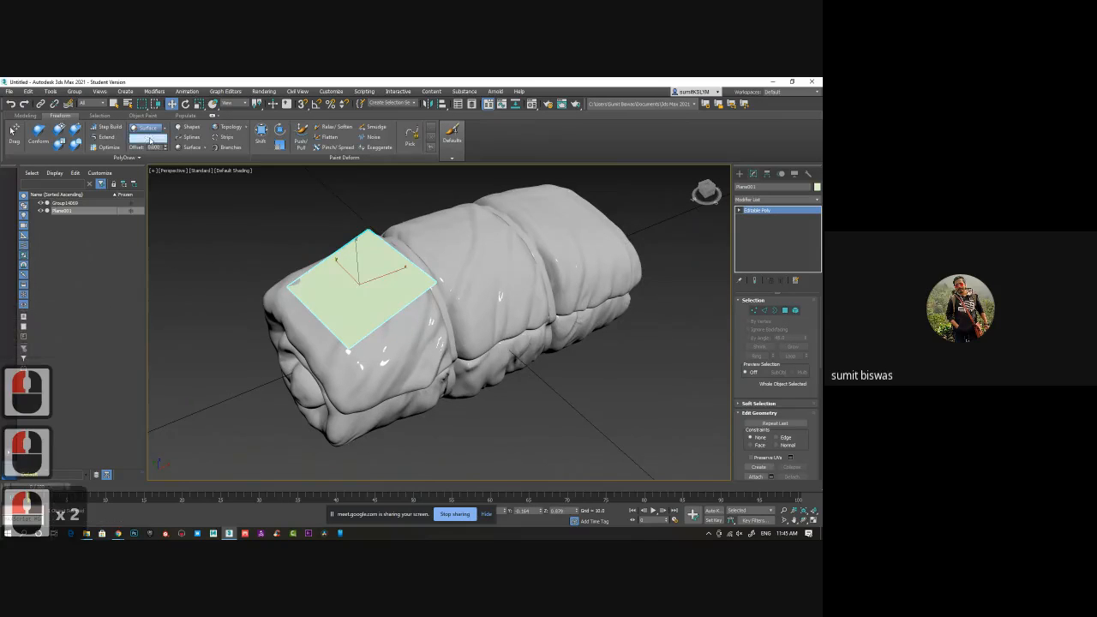
pyautogui.click(485, 240)
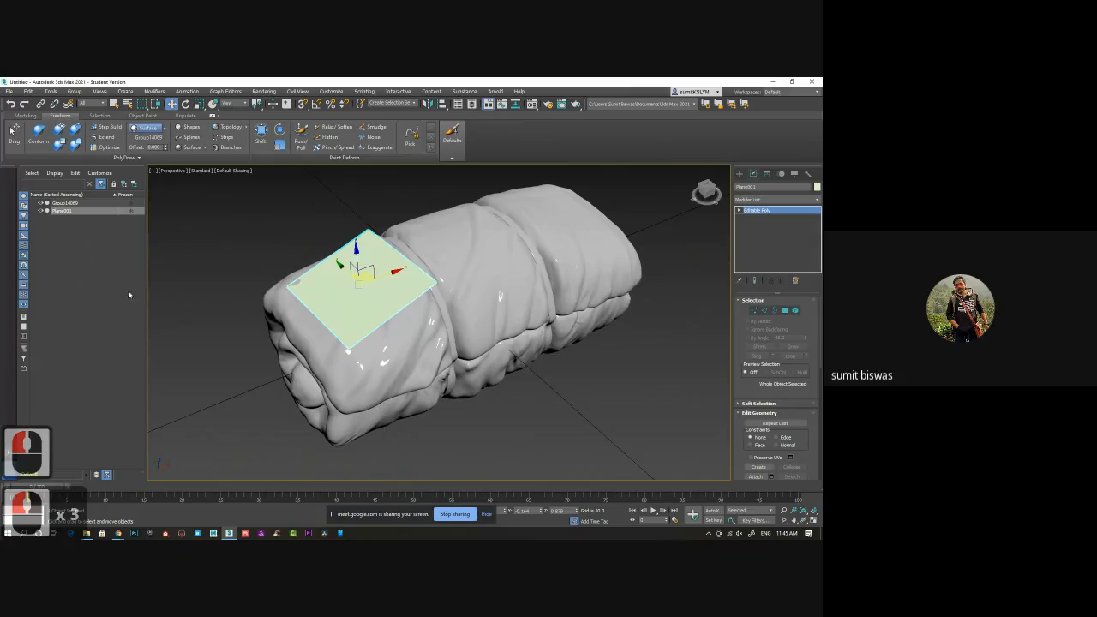
# With Step Build, snap the plane's two strap-side corners onto the surface of the first cloth section.
pyautogui.keyDown('alt'); pyautogui.moveTo(411, 333); pyautogui.dragTo(361, 309, button='middle'); pyautogui.keyUp('alt')
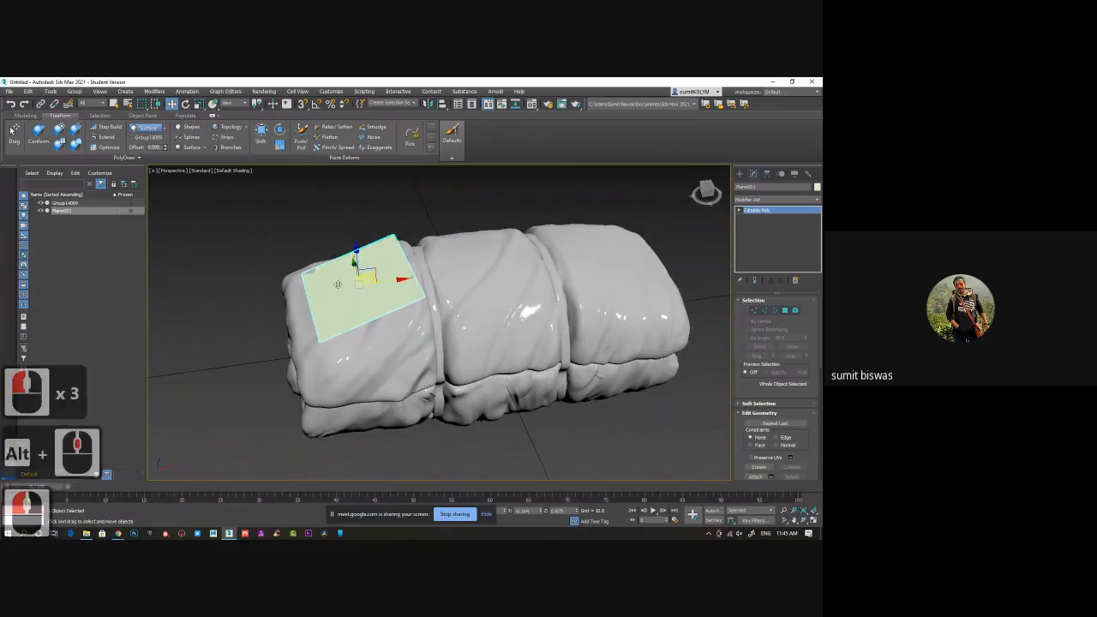
pyautogui.moveTo(216, 315); pyautogui.dragTo(206, 293, button='middle')
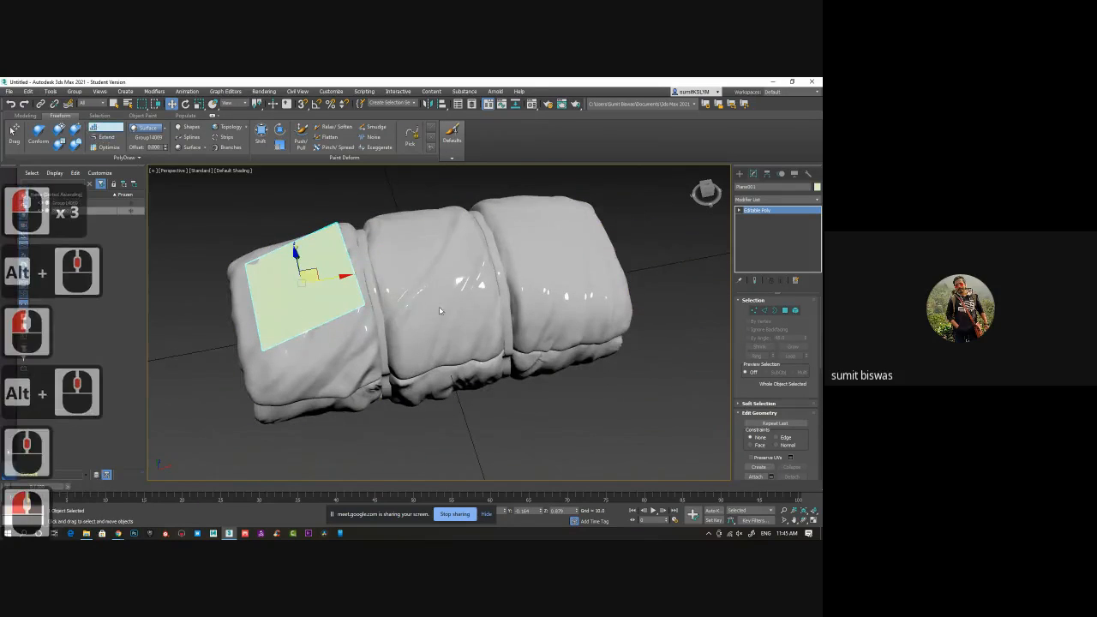
pyautogui.click(104, 127)
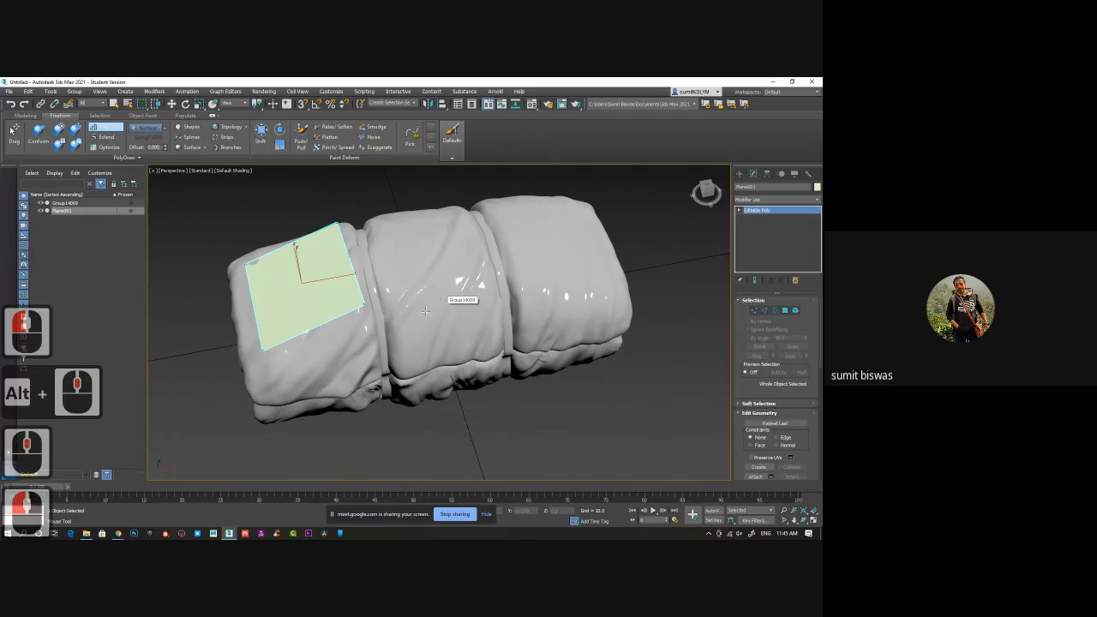
pyautogui.moveTo(364, 305); pyautogui.dragTo(361, 320)
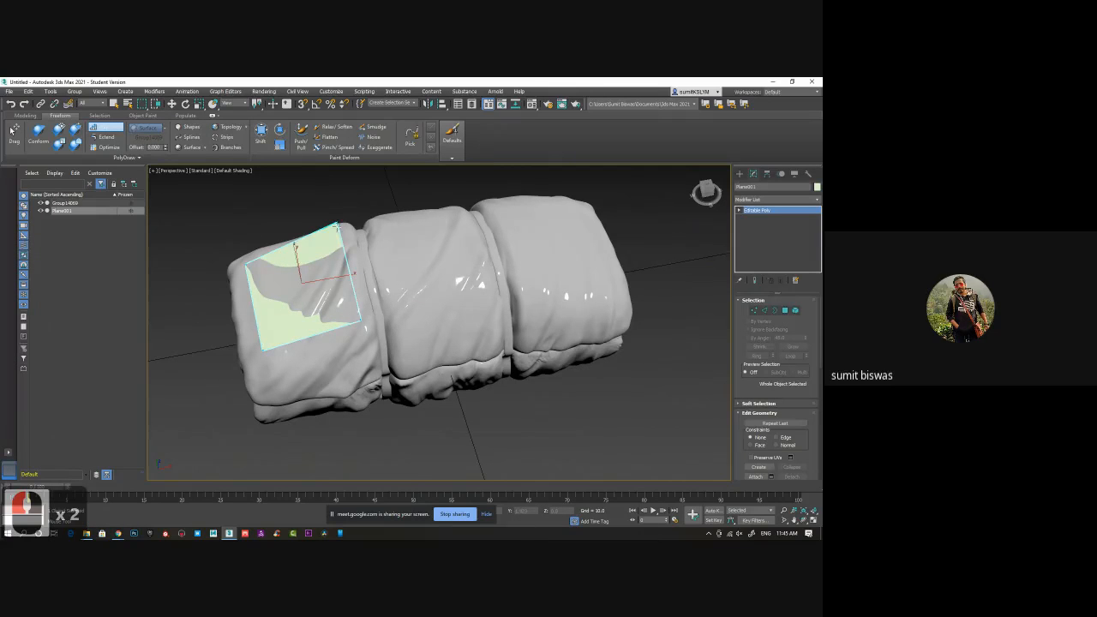
pyautogui.moveTo(336, 227); pyautogui.dragTo(337, 223)
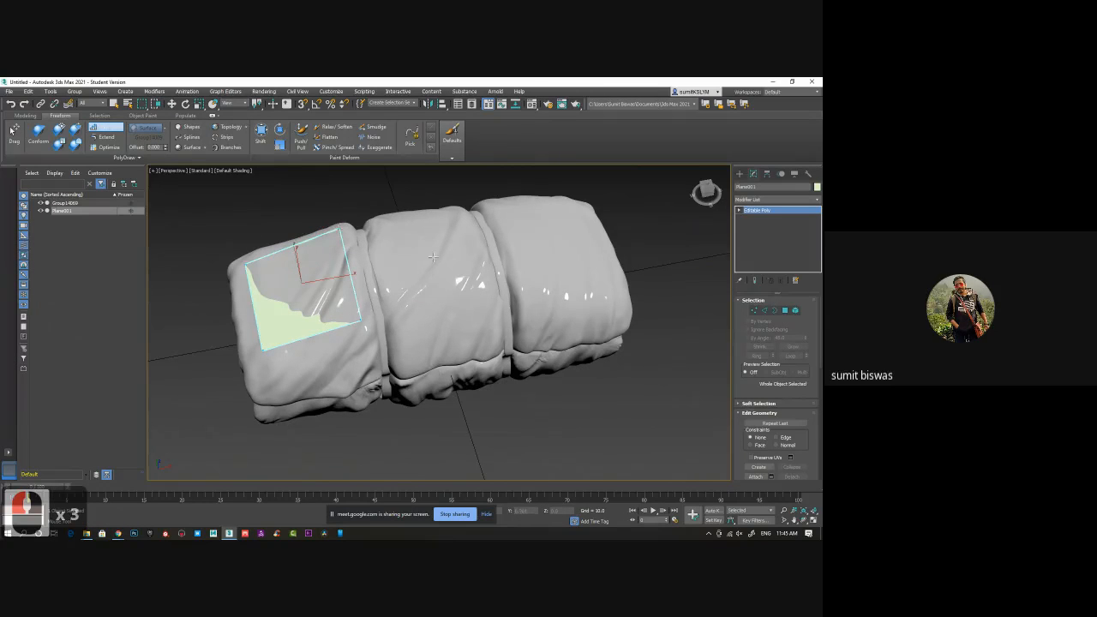
# Move the plane's two strap-side corners away from the first strap so the quad covers roughly half the section's width.
pyautogui.keyDown('alt'); pyautogui.moveTo(412, 256); pyautogui.dragTo(392, 298, button='middle'); pyautogui.keyUp('alt')
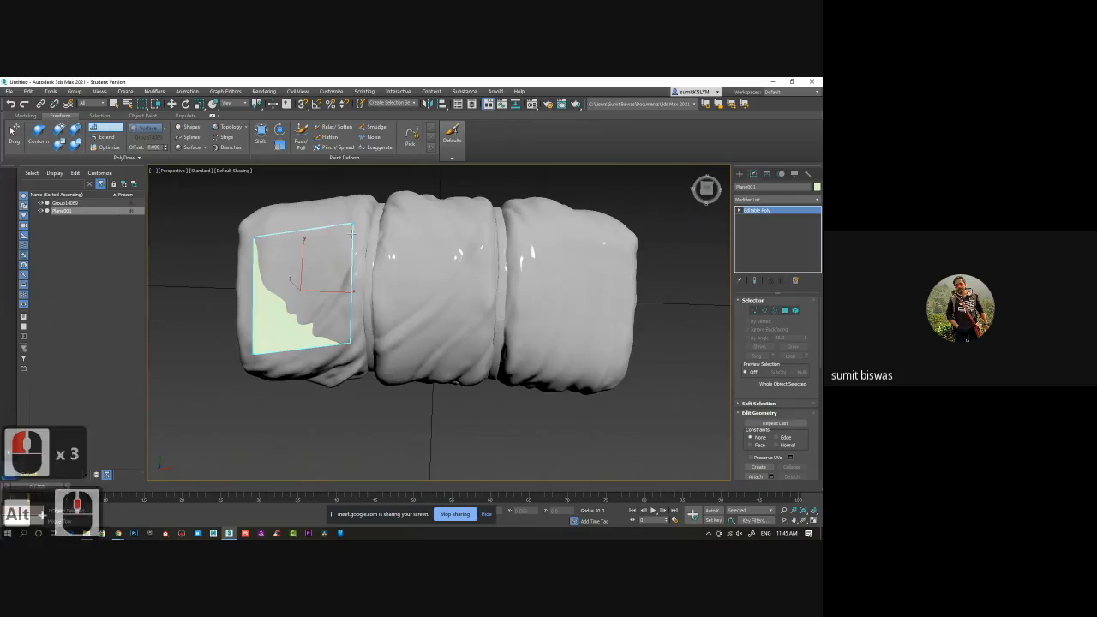
pyautogui.scroll(3, 341, 227)
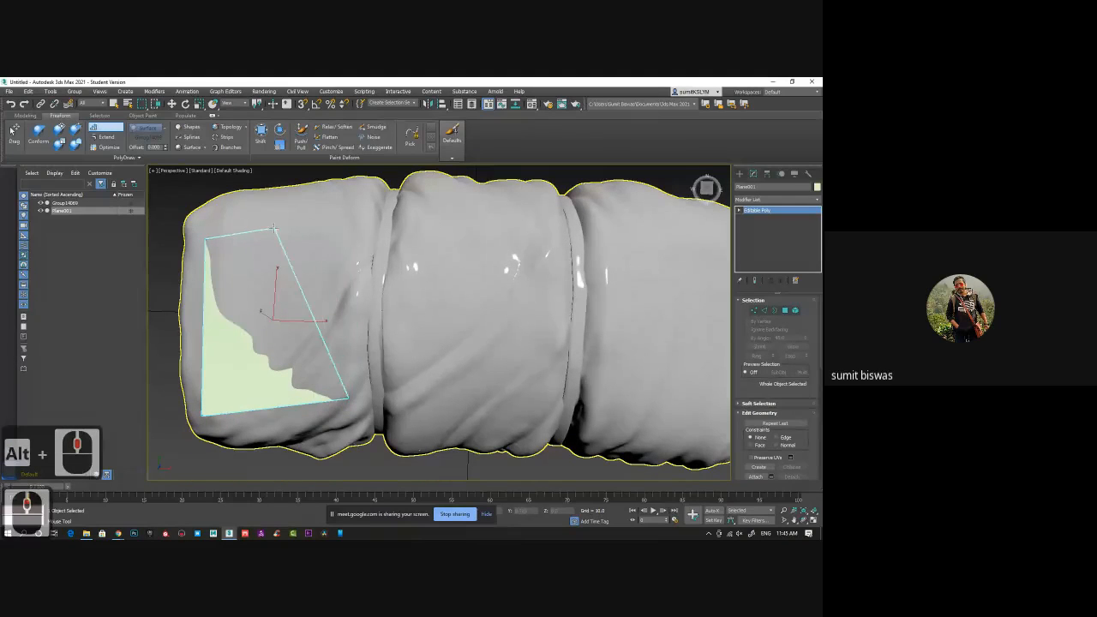
pyautogui.moveTo(348, 396); pyautogui.dragTo(282, 409)
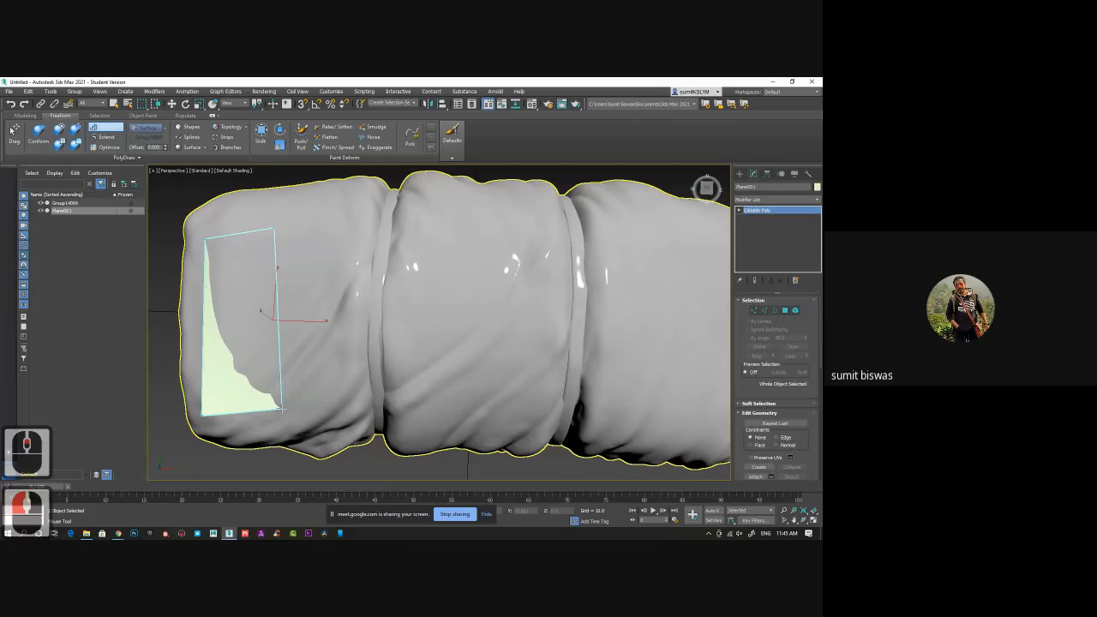
# Place two vertices beside the first strap and fill an adjoining quad across the rest of the first section's upper face.
pyautogui.click(364, 404)
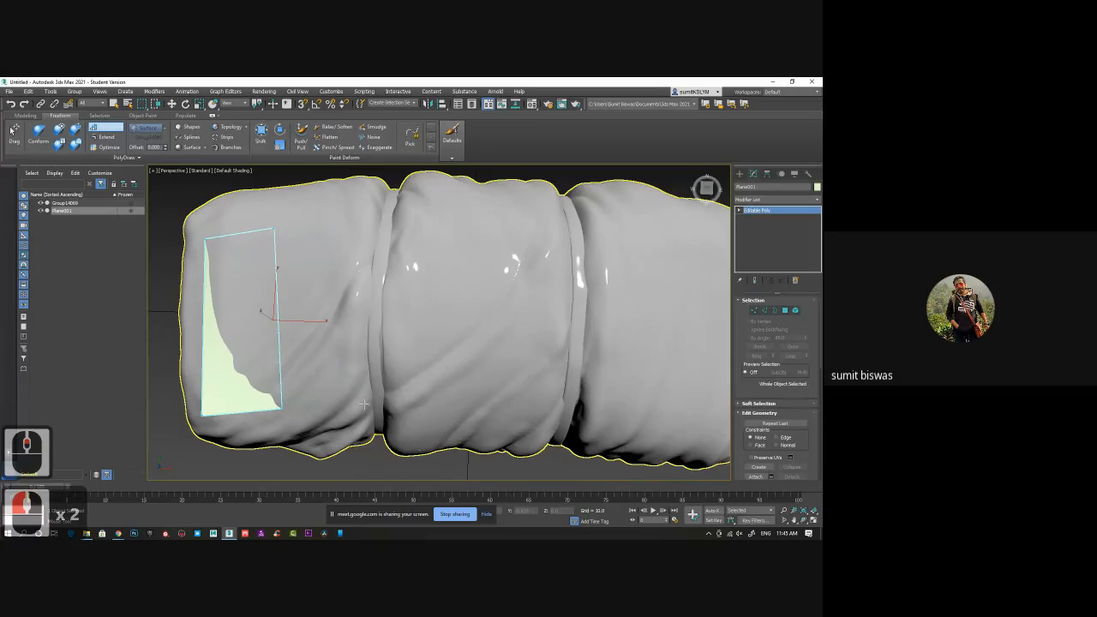
pyautogui.keyDown('shift'); pyautogui.click(363, 403); pyautogui.keyUp('shift')
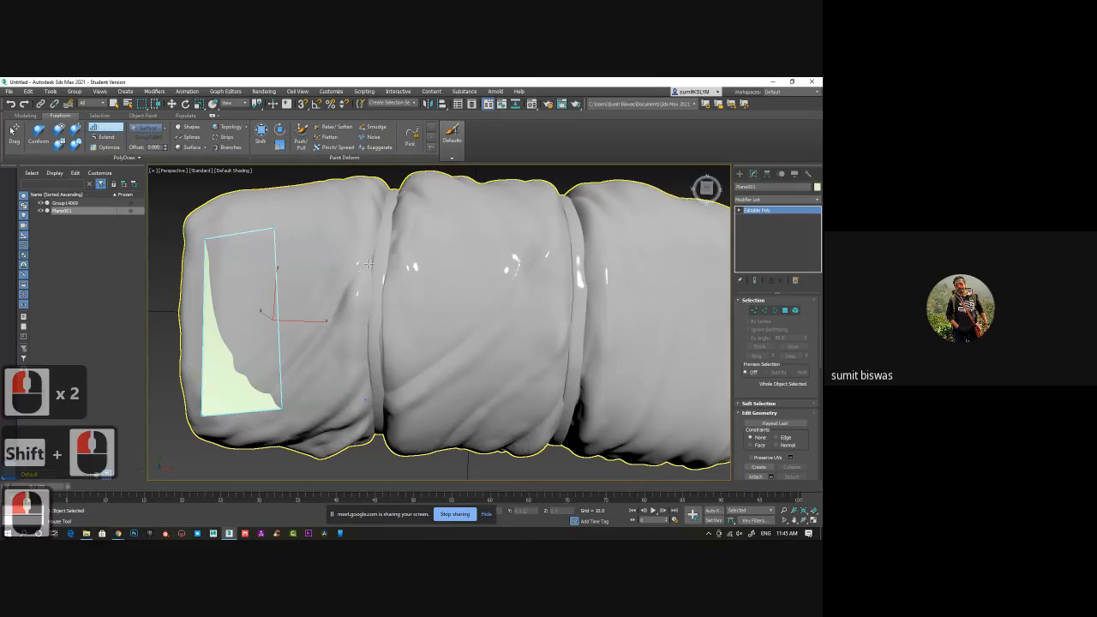
pyautogui.click(369, 212)
pyautogui.keyDown('shift'); pyautogui.click(390, 222); pyautogui.keyUp('shift')
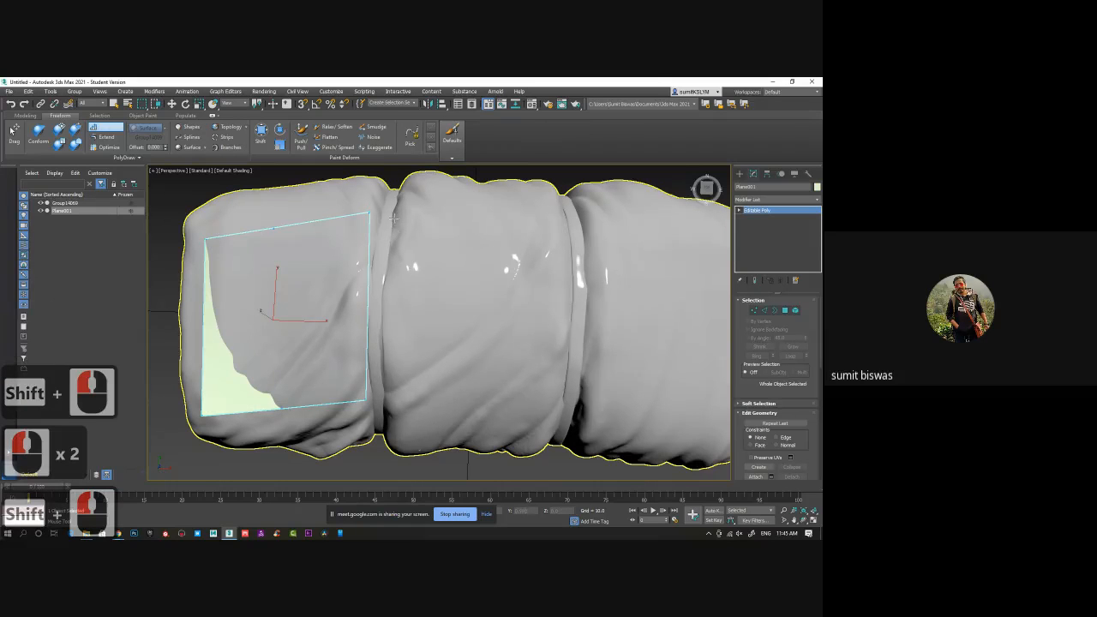
# Move the low-poly patch's outer front corner down onto the cloth surface and nudge the PolyDraw offset.
pyautogui.keyDown('alt'); pyautogui.moveTo(423, 266); pyautogui.dragTo(221, 367, button='middle'); pyautogui.keyUp('alt')
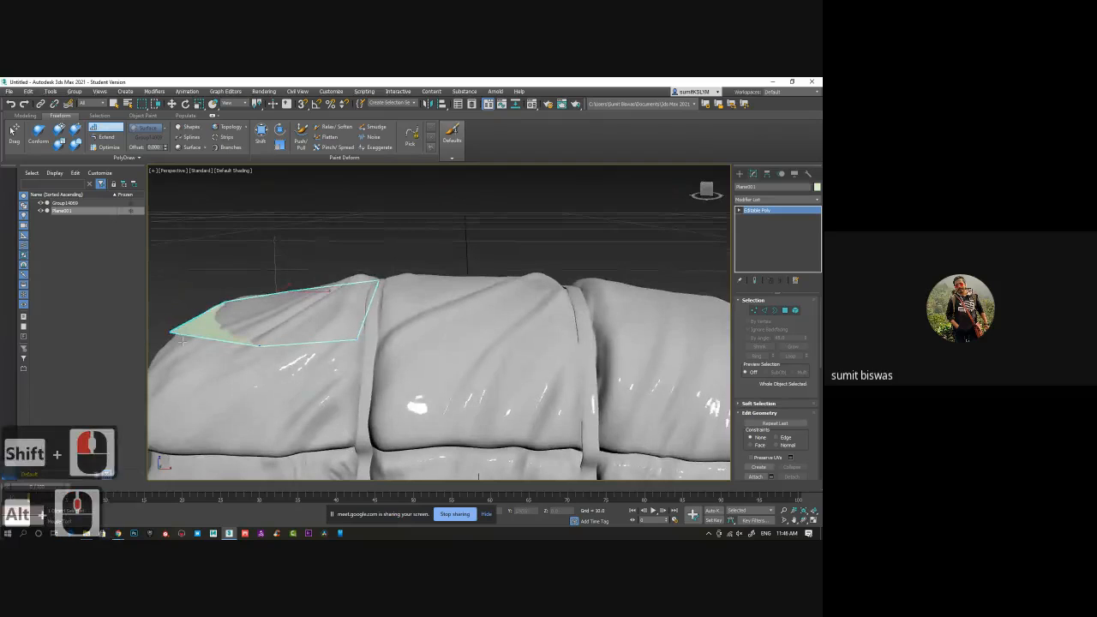
pyautogui.moveTo(170, 331); pyautogui.dragTo(175, 348)
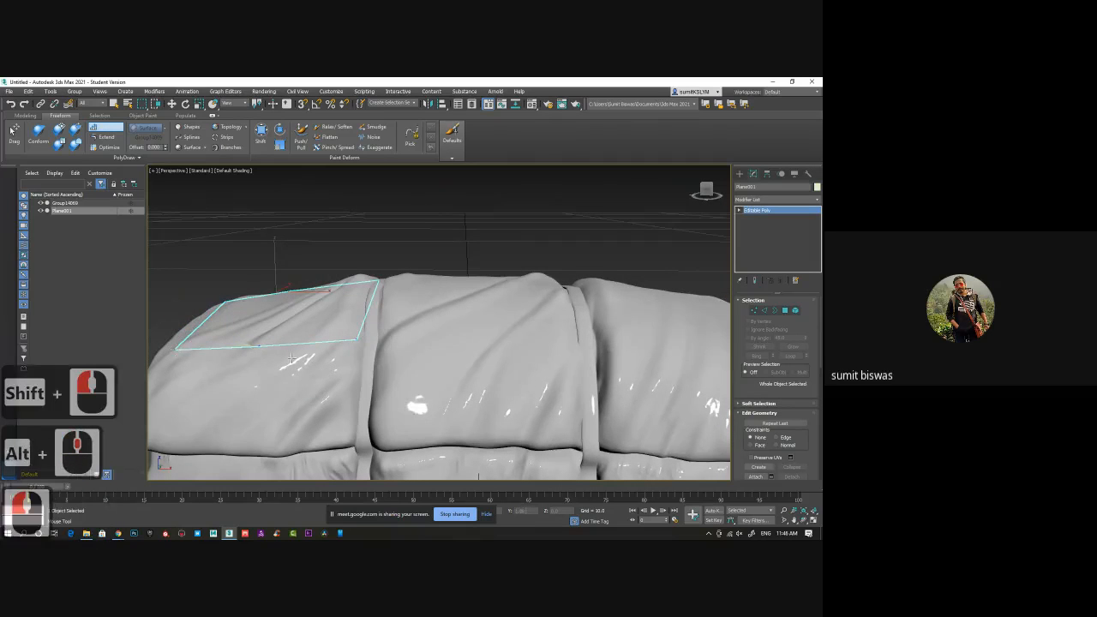
pyautogui.keyDown('alt'); pyautogui.moveTo(292, 359); pyautogui.dragTo(160, 182, button='middle'); pyautogui.keyUp('alt')
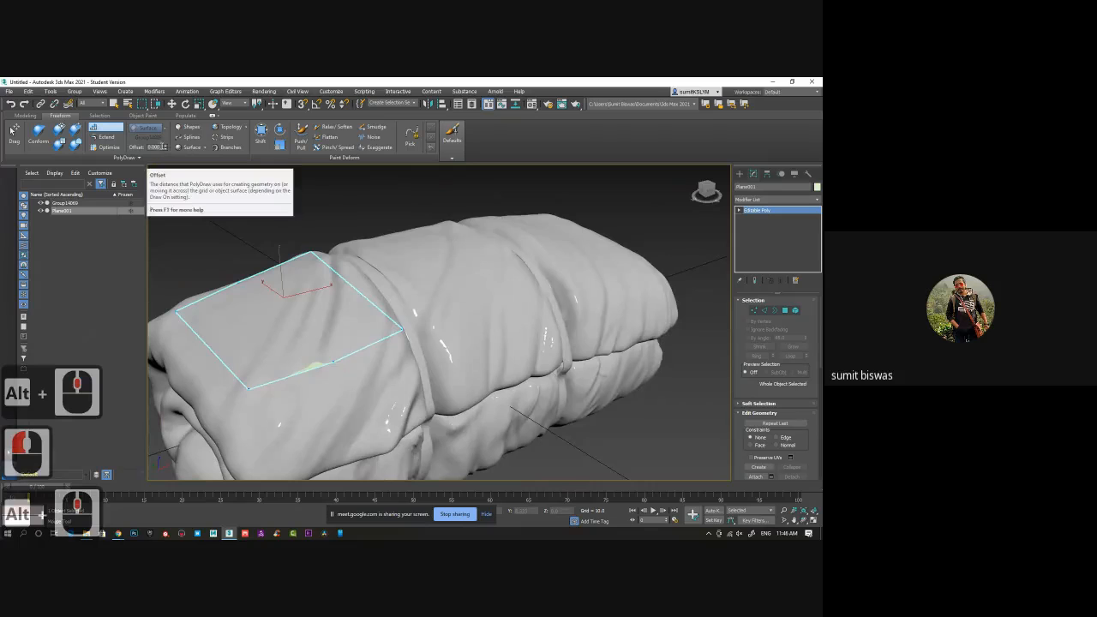
pyautogui.click(165, 149)
pyautogui.click(165, 149)
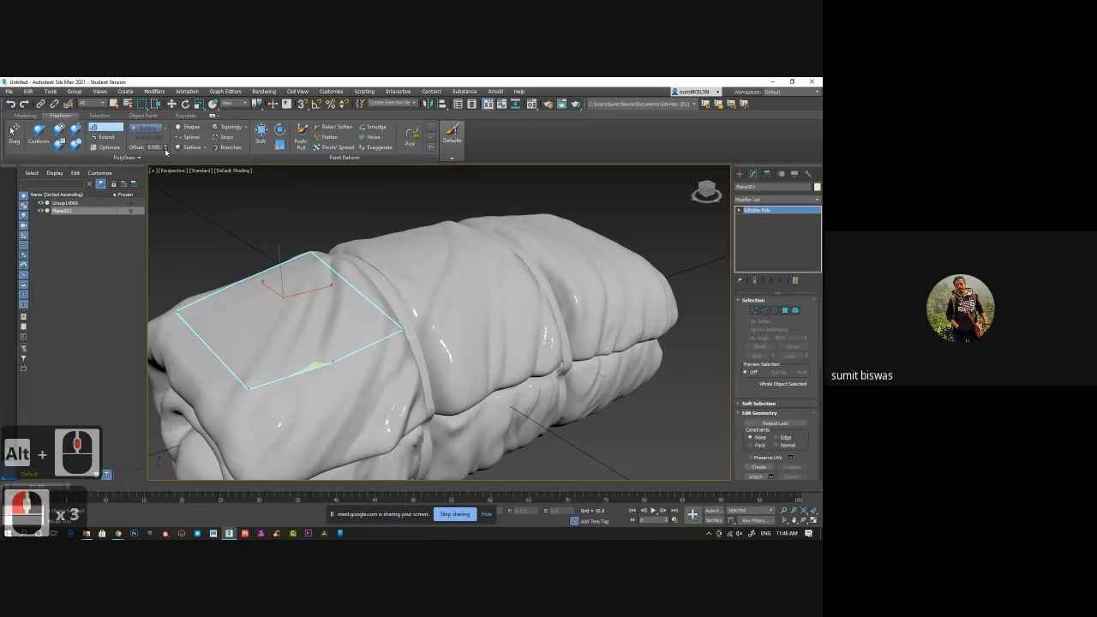
# Place four corner vertices on the second cloth section, fill them with a quad, and bridge it across the first strap to the first patch.
pyautogui.keyDown('alt'); pyautogui.moveTo(394, 287); pyautogui.dragTo(337, 333, button='middle'); pyautogui.keyUp('alt')
pyautogui.scroll(1, 360, 307)
pyautogui.scroll(3, 364, 314)
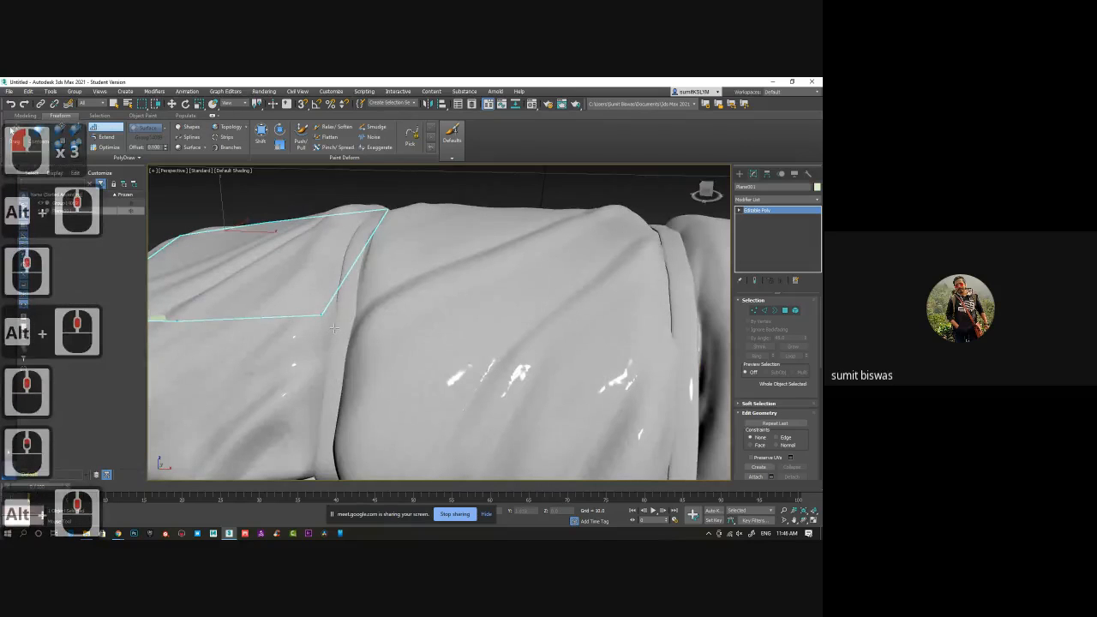
pyautogui.keyDown('alt'); pyautogui.moveTo(334, 324); pyautogui.dragTo(330, 243, button='middle'); pyautogui.keyUp('alt')
pyautogui.scroll(-2, 330, 243)
pyautogui.keyDown('alt'); pyautogui.moveTo(449, 319); pyautogui.dragTo(453, 334, button='middle'); pyautogui.keyUp('alt')
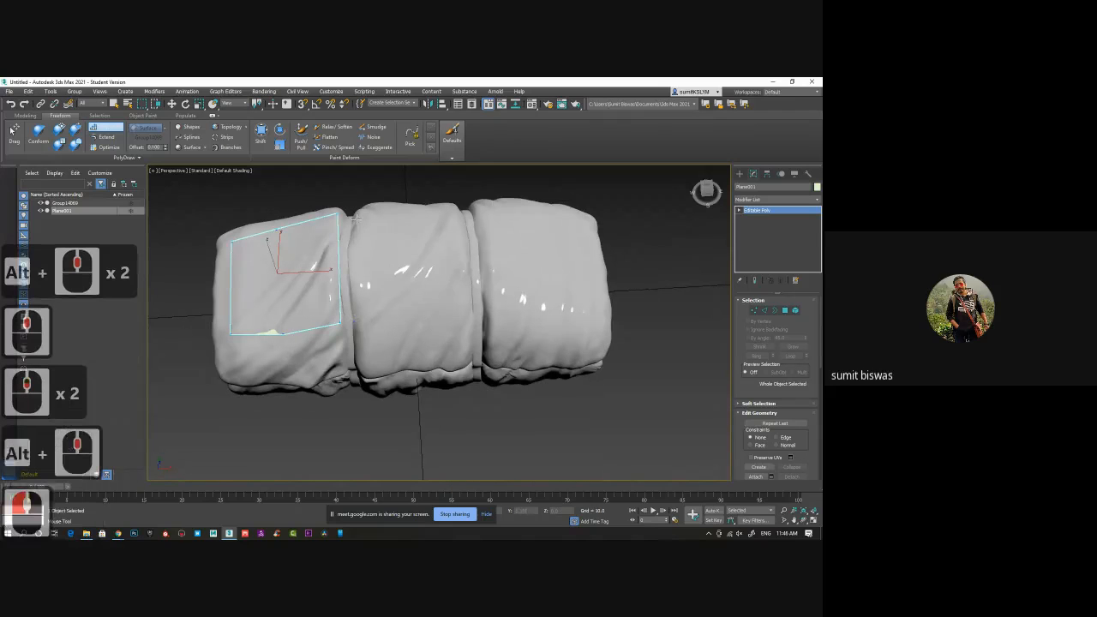
pyautogui.click(460, 214)
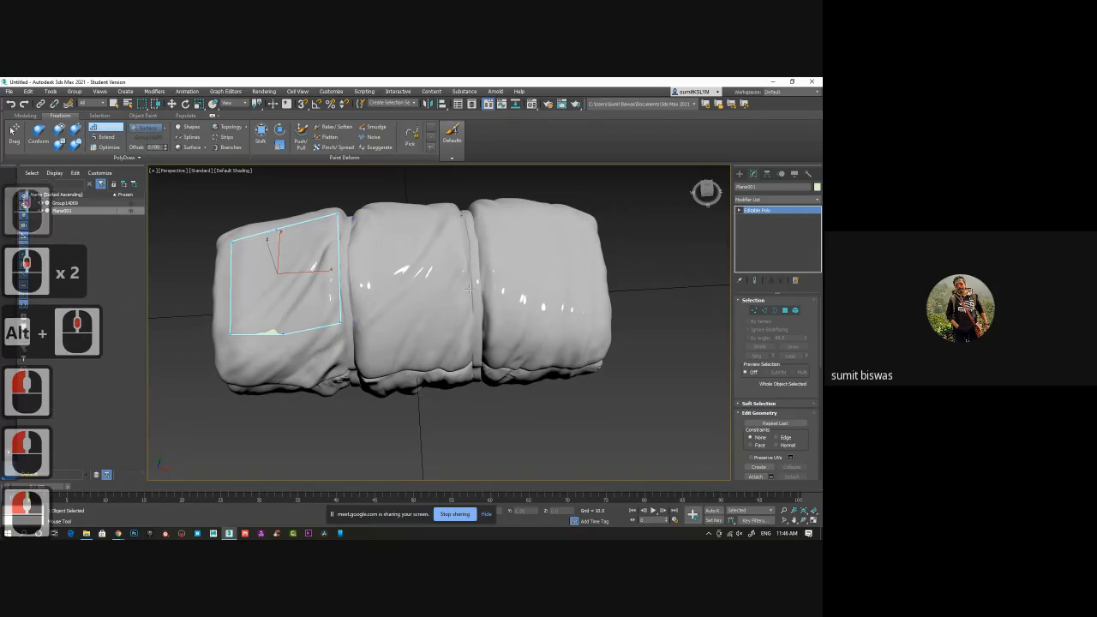
pyautogui.click(473, 320)
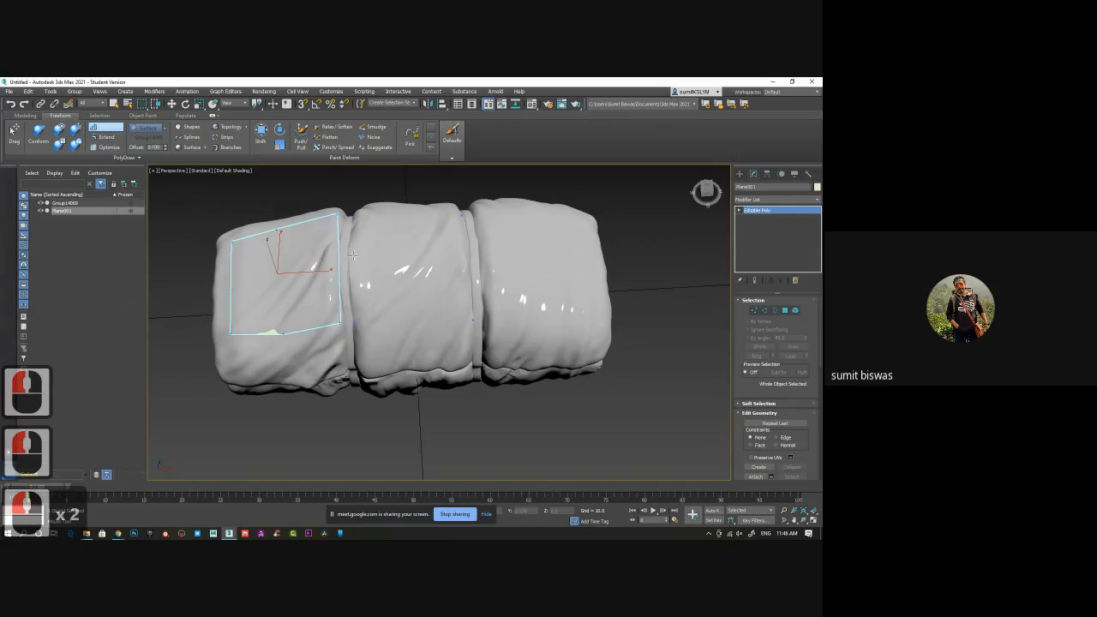
pyautogui.keyDown('shift'); pyautogui.click(402, 259); pyautogui.keyUp('shift')
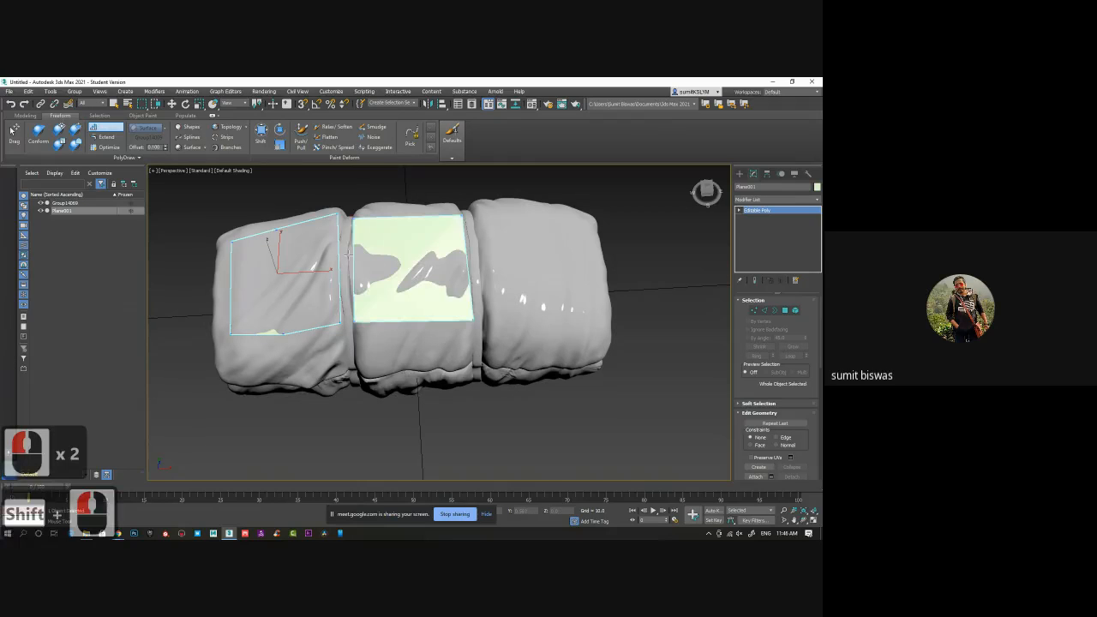
pyautogui.keyDown('alt'); pyautogui.moveTo(334, 255); pyautogui.dragTo(355, 211, button='middle'); pyautogui.keyUp('alt')
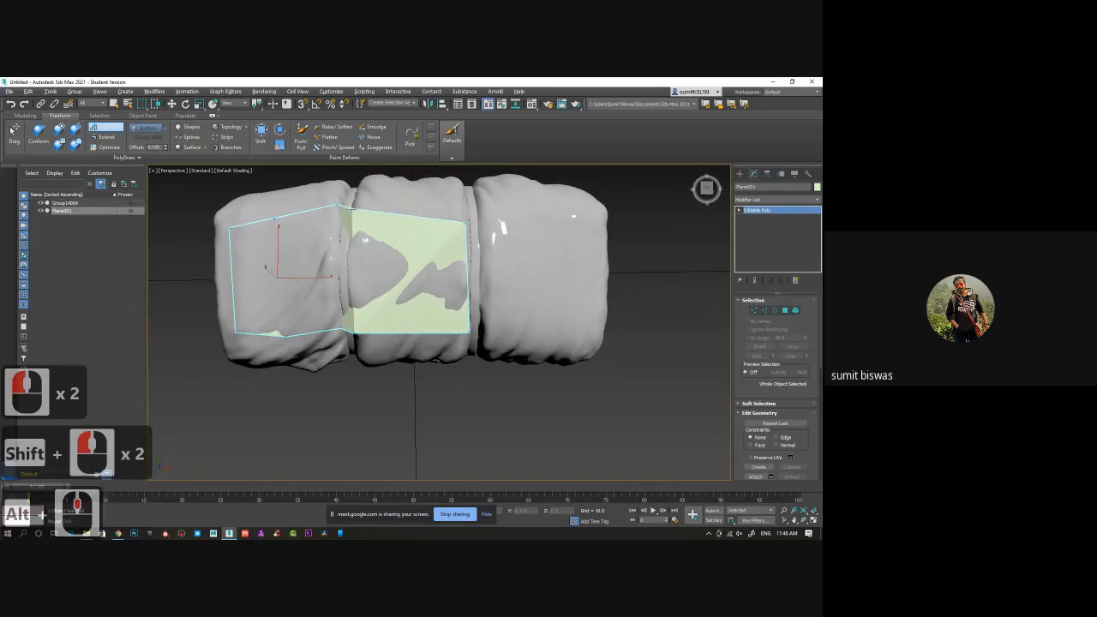
# Reposition the rear vertices of the second-section quad and the strap bridge so they sit on the cloth surface.
pyautogui.moveTo(352, 211); pyautogui.dragTo(353, 208)
pyautogui.moveTo(466, 223); pyautogui.dragTo(461, 211)
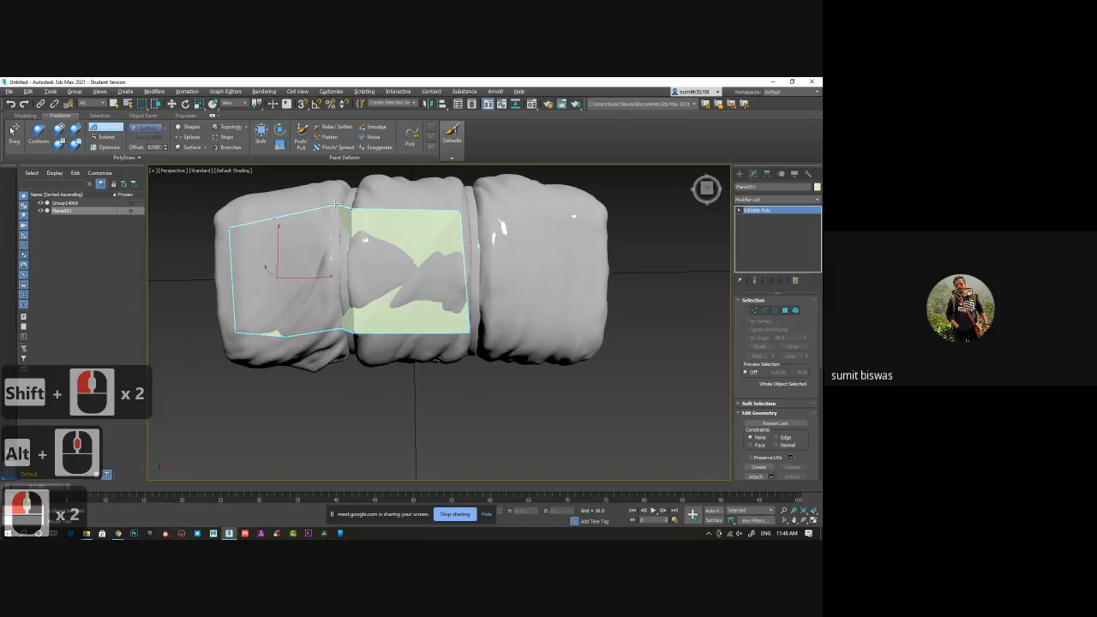
pyautogui.keyDown('alt'); pyautogui.moveTo(336, 209); pyautogui.dragTo(546, 238, button='middle'); pyautogui.keyUp('alt')
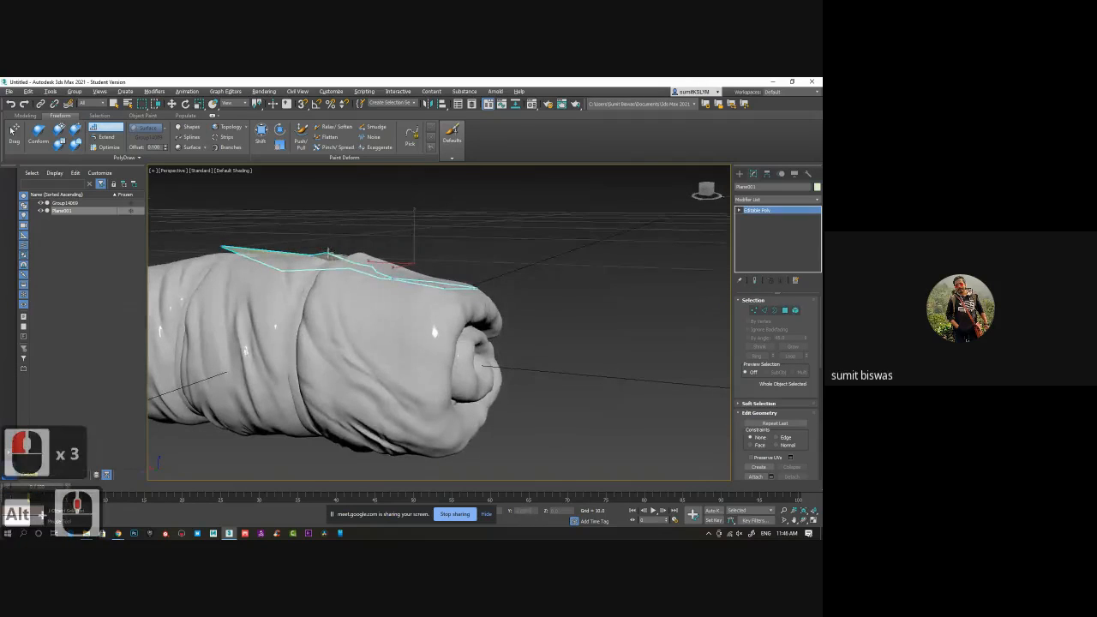
pyautogui.click(311, 255)
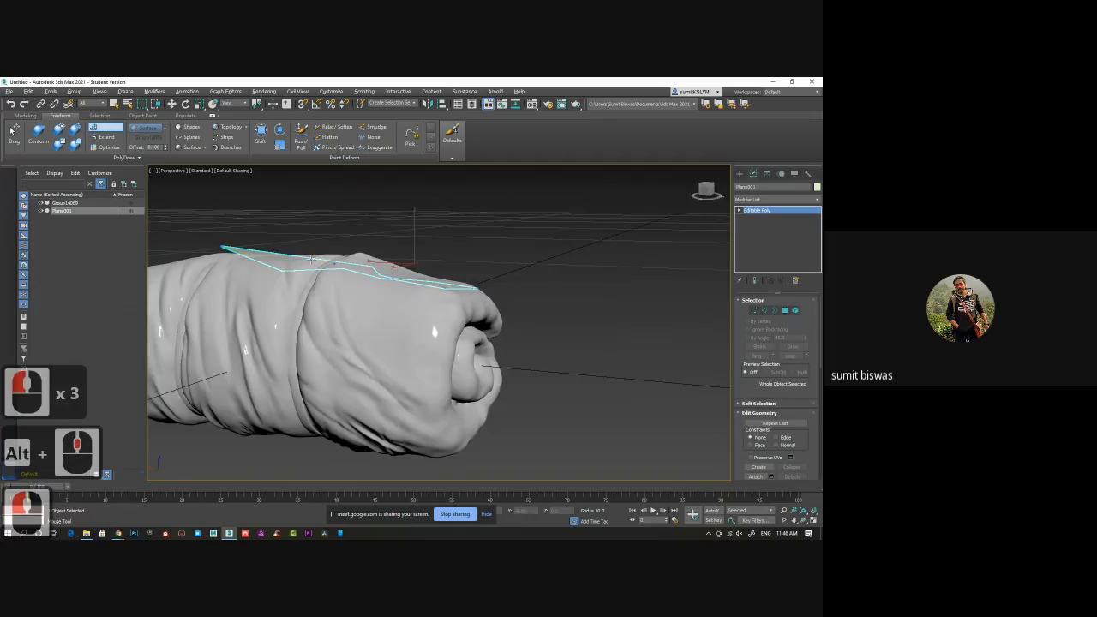
pyautogui.click(311, 257)
pyautogui.keyDown('alt'); pyautogui.moveTo(311, 257); pyautogui.dragTo(304, 329, button='middle'); pyautogui.keyUp('alt')
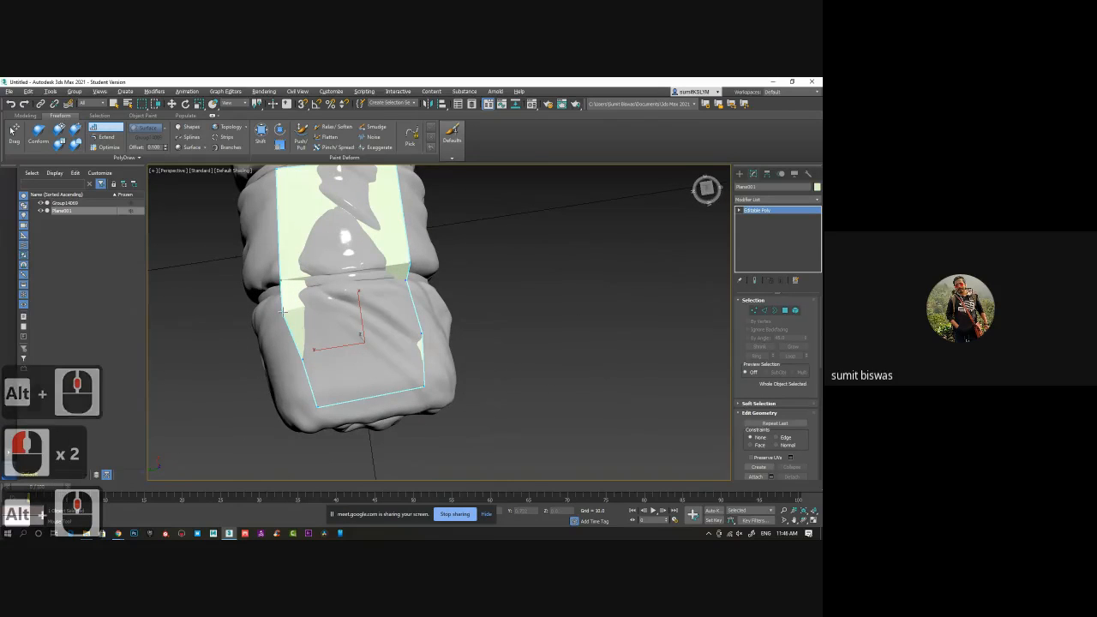
pyautogui.click(290, 316)
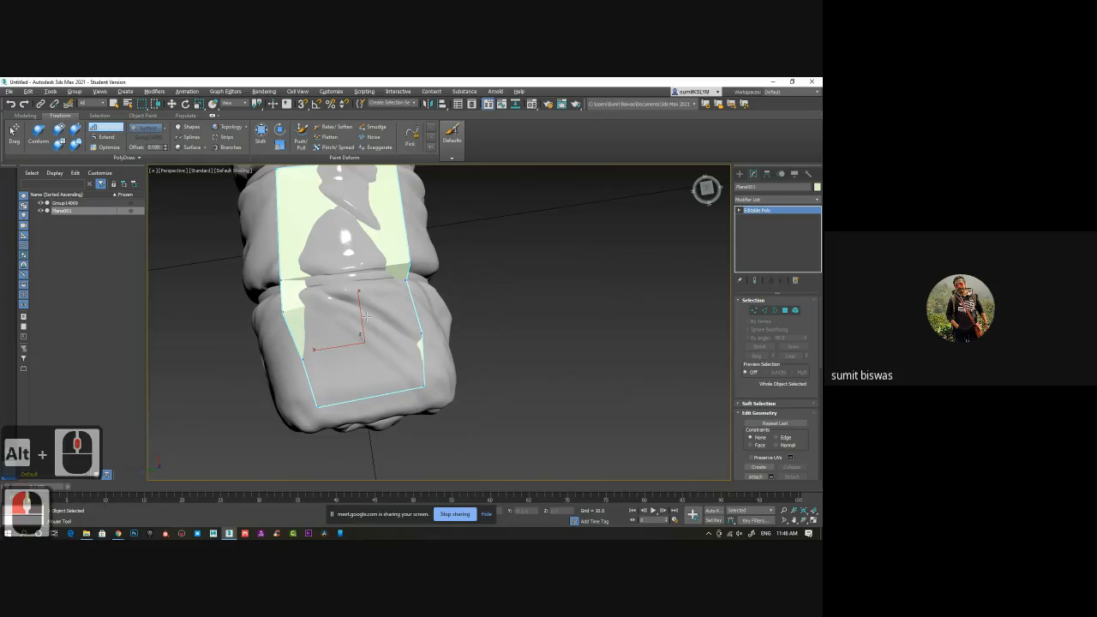
pyautogui.keyDown('alt'); pyautogui.moveTo(379, 332); pyautogui.dragTo(420, 347, button='middle'); pyautogui.keyUp('alt')
pyautogui.click(394, 277)
pyautogui.hotkey('ctrl', 'z')
# Place two vertices on the far side of the second strap and fill a quad bridging from the second-section patch.
pyautogui.moveTo(284, 286); pyautogui.dragTo(426, 285, button='middle')
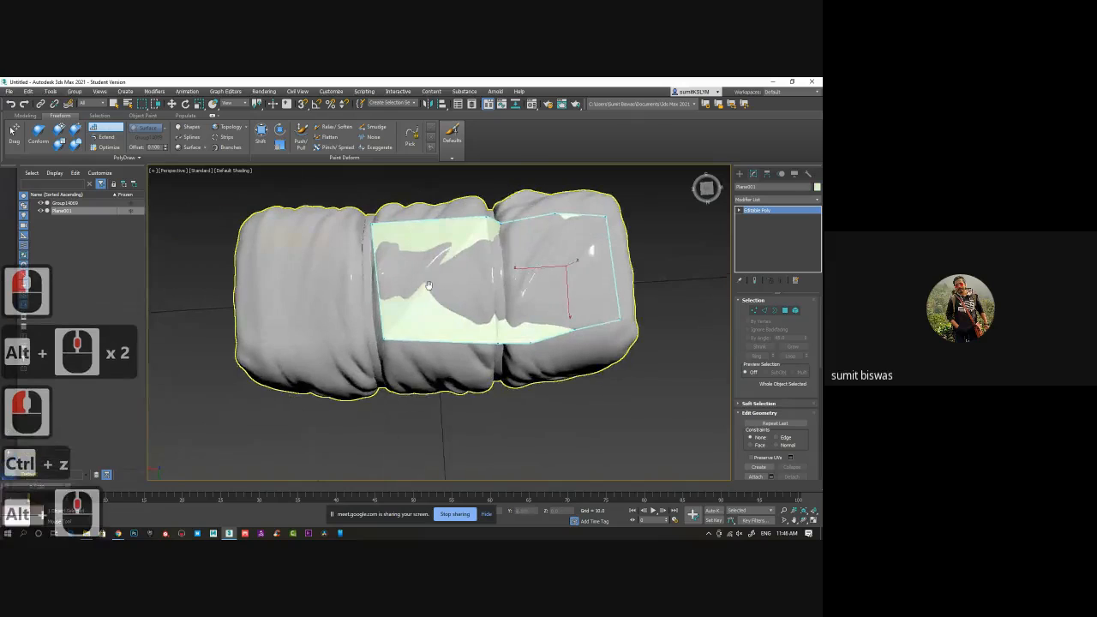
pyautogui.click(358, 241)
pyautogui.click(368, 343)
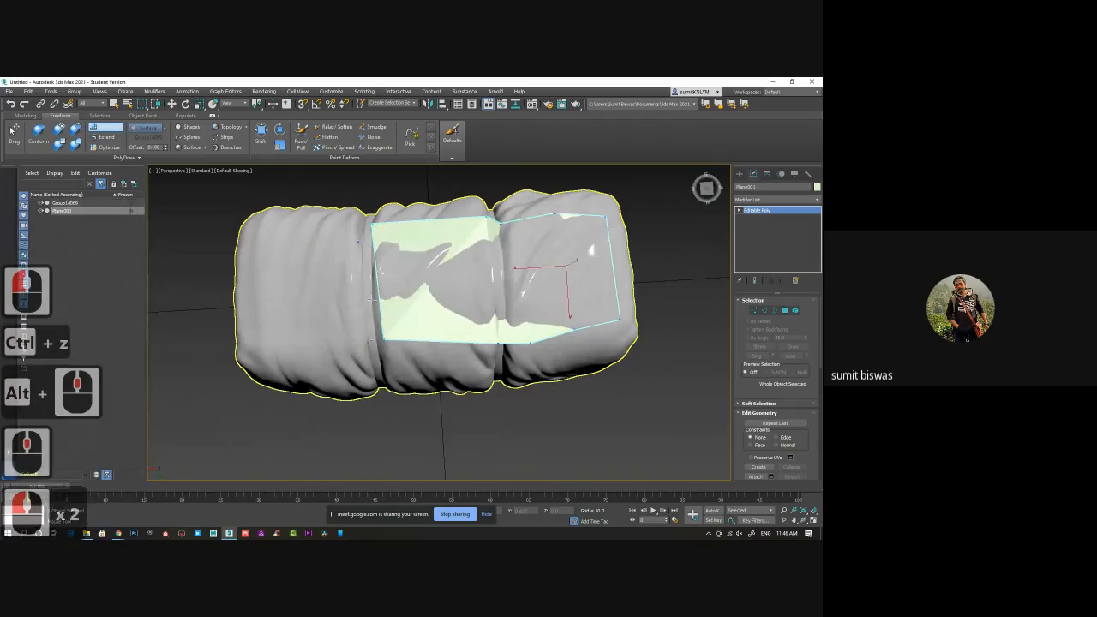
pyautogui.keyDown('shift'); pyautogui.click(368, 297); pyautogui.keyUp('shift')
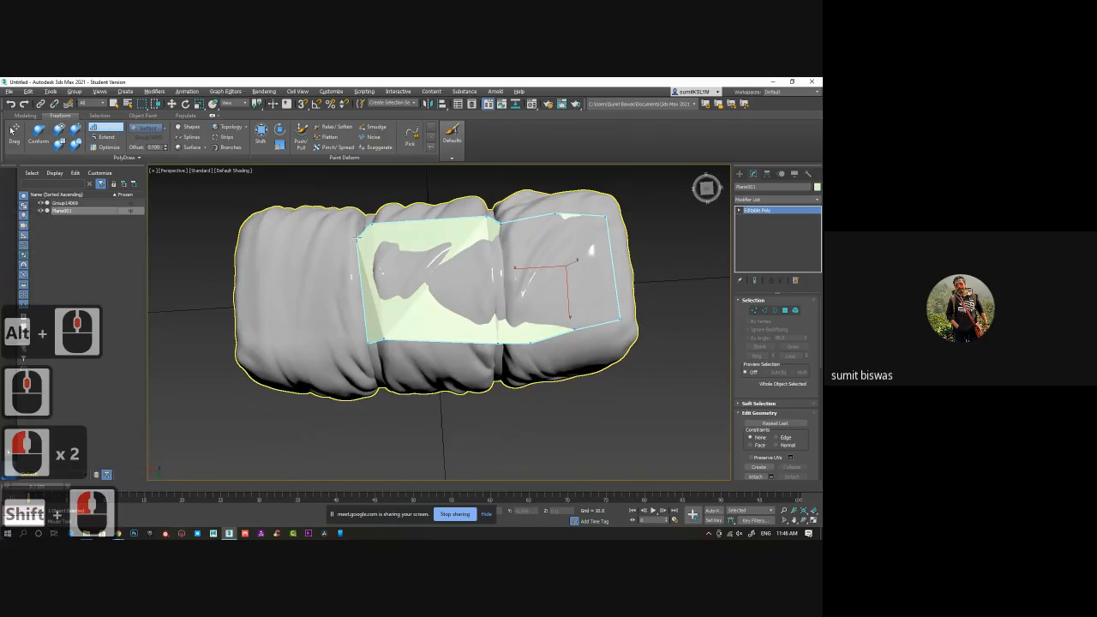
# Place two vertices at the outer end of the third cloth section and fill a quad across its upper face.
pyautogui.click(247, 226)
pyautogui.click(243, 343)
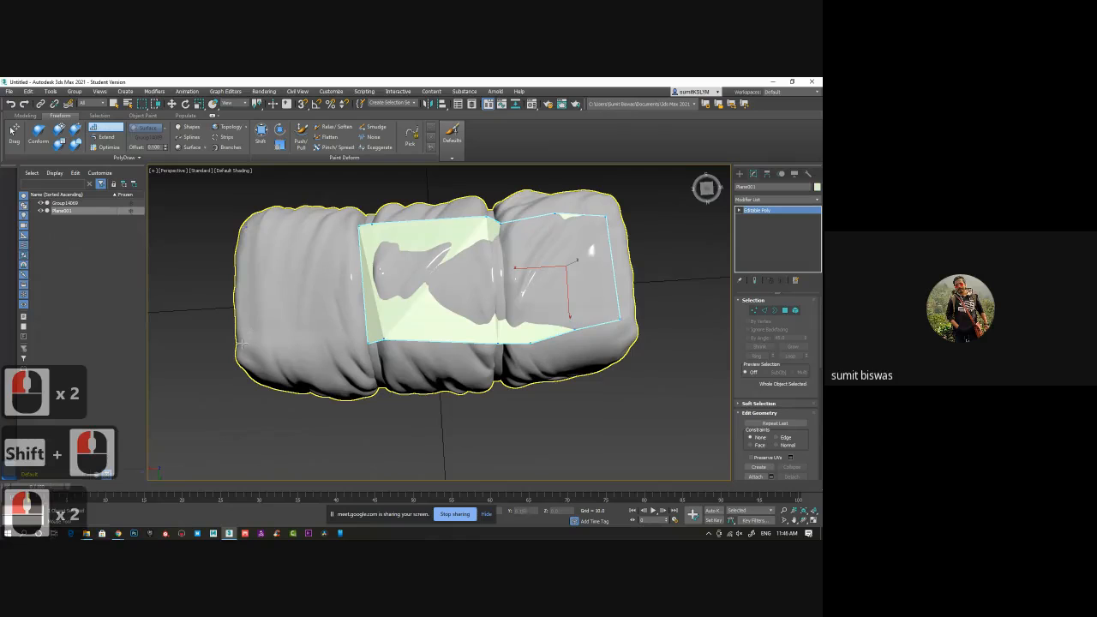
pyautogui.keyDown('shift'); pyautogui.click(315, 289); pyautogui.keyUp('shift')
# Place vertices along the lower edge of the first cloth section's side and fill two quads down from the top patch.
pyautogui.keyDown('alt'); pyautogui.moveTo(337, 364); pyautogui.dragTo(503, 306, button='middle'); pyautogui.keyUp('alt')
pyautogui.moveTo(396, 339); pyautogui.dragTo(489, 309, button='middle')
pyautogui.scroll(2, 445, 330)
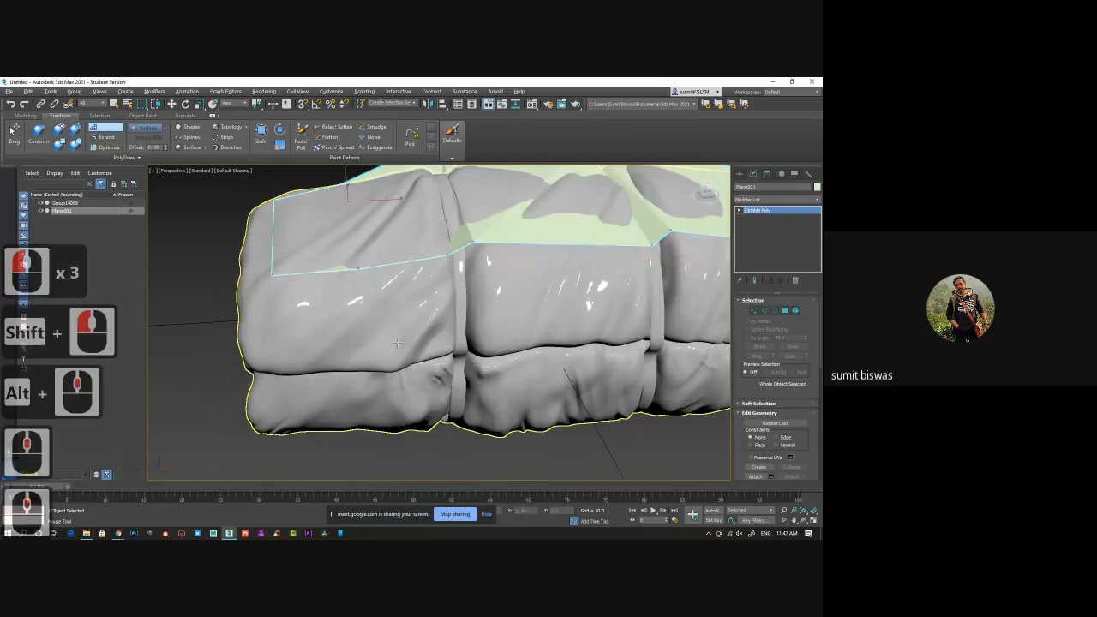
pyautogui.keyDown('alt'); pyautogui.moveTo(425, 346); pyautogui.dragTo(415, 351, button='middle'); pyautogui.keyUp('alt')
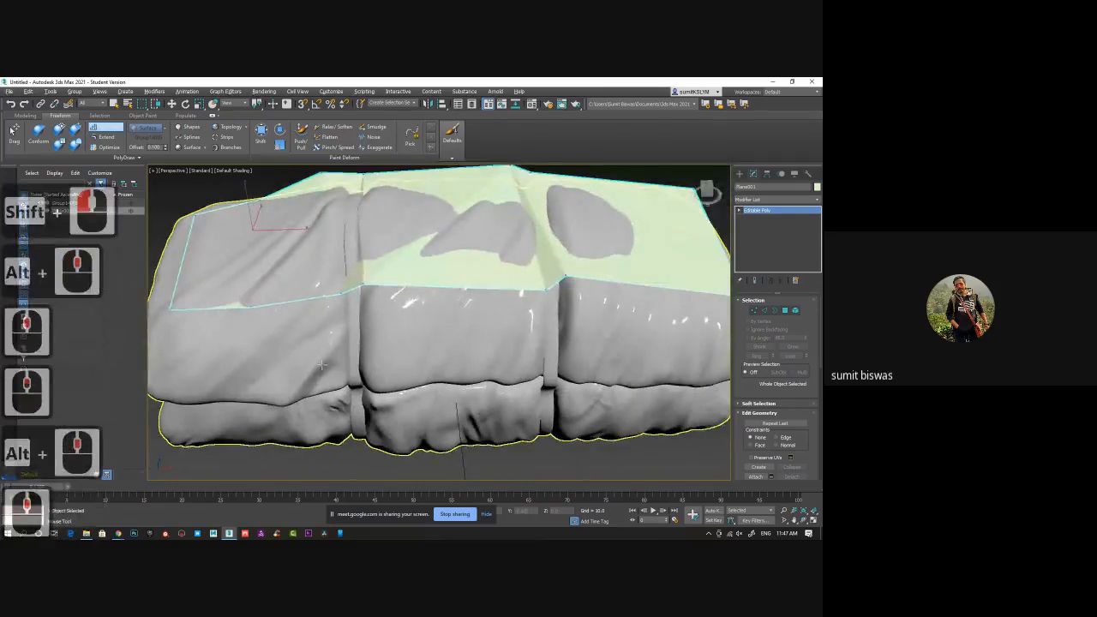
pyautogui.keyDown('alt'); pyautogui.moveTo(321, 364); pyautogui.dragTo(329, 296, button='middle'); pyautogui.keyUp('alt')
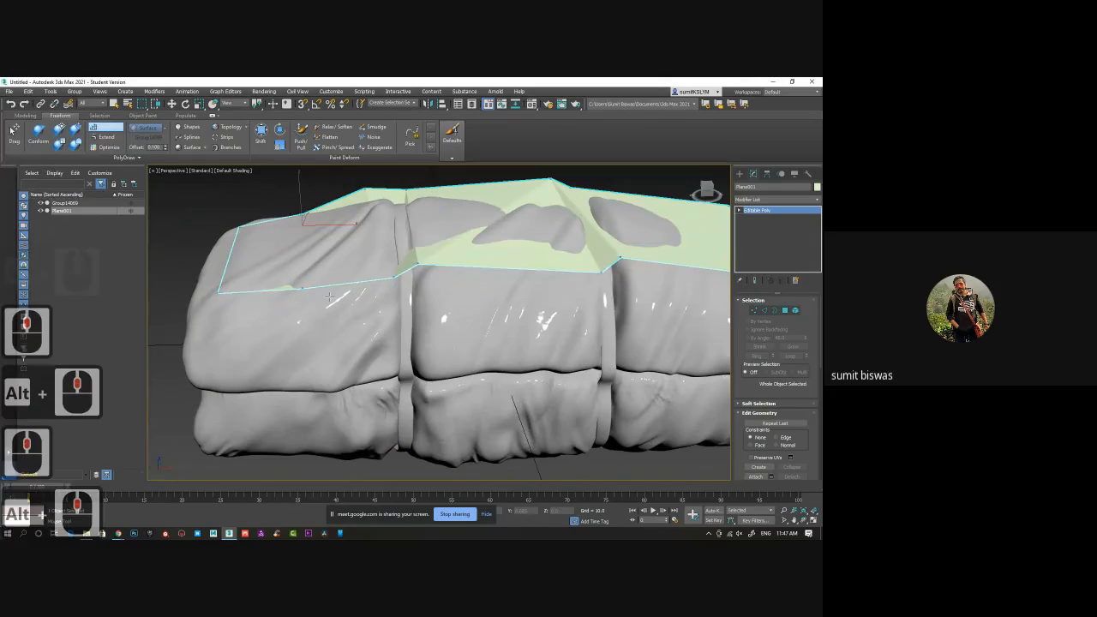
pyautogui.keyDown('alt'); pyautogui.moveTo(392, 377); pyautogui.dragTo(389, 351, button='middle'); pyautogui.keyUp('alt')
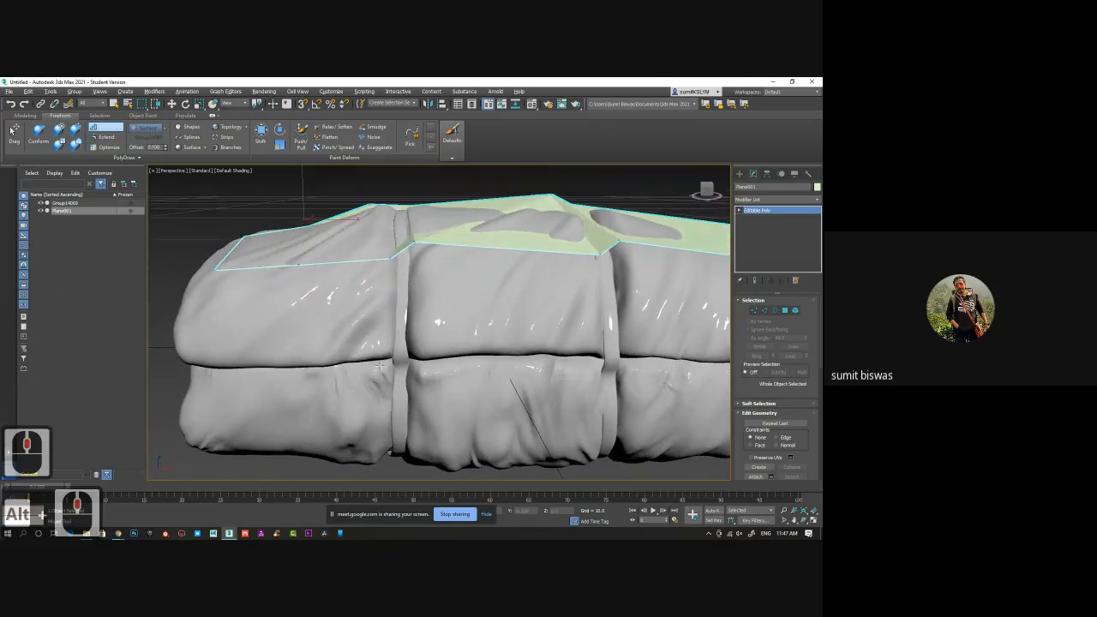
pyautogui.click(388, 352)
pyautogui.click(299, 364)
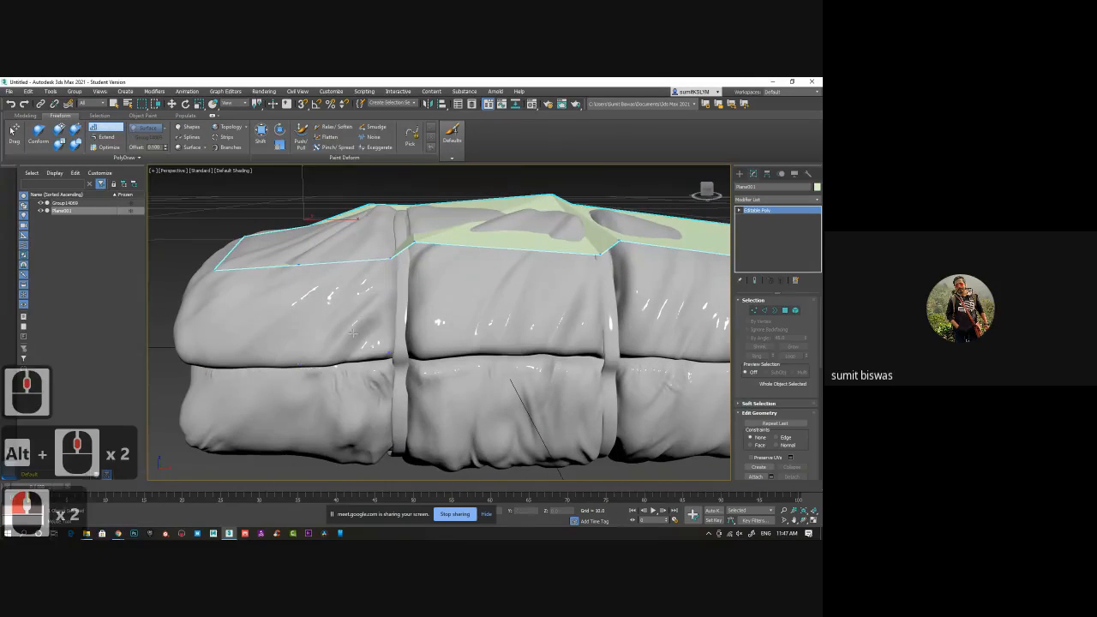
pyautogui.keyDown('shift'); pyautogui.click(339, 317); pyautogui.keyUp('shift')
pyautogui.keyDown('shift'); pyautogui.click(255, 323); pyautogui.keyUp('shift')
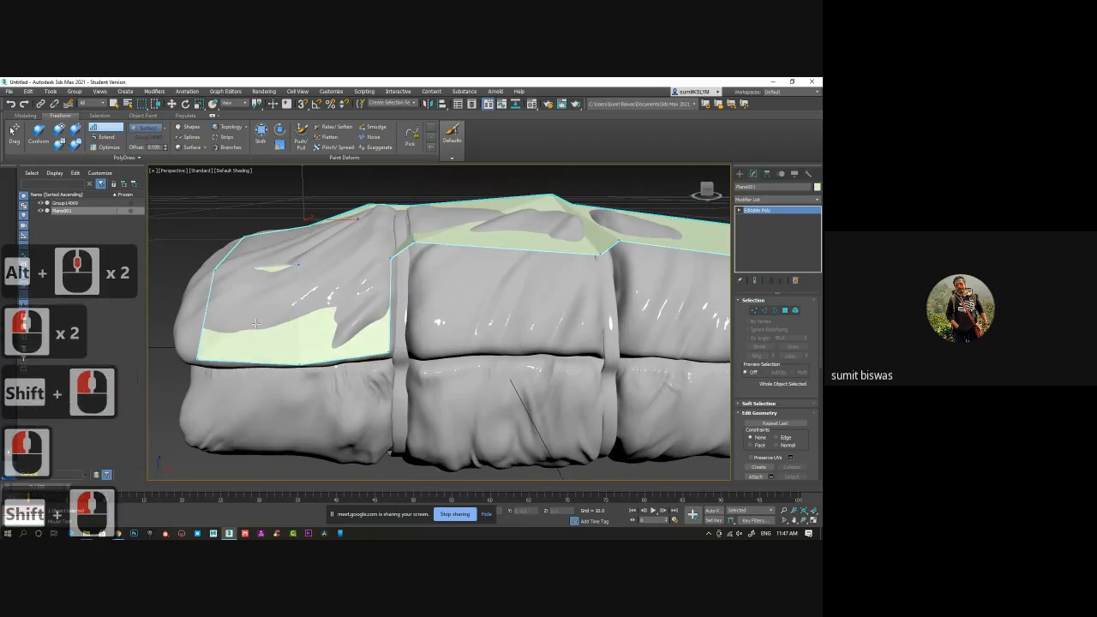
# Extend the side surface with quads across the first strap and down the second cloth section's side.
pyautogui.click(412, 353)
pyautogui.keyDown('shift'); pyautogui.click(402, 300); pyautogui.keyUp('shift')
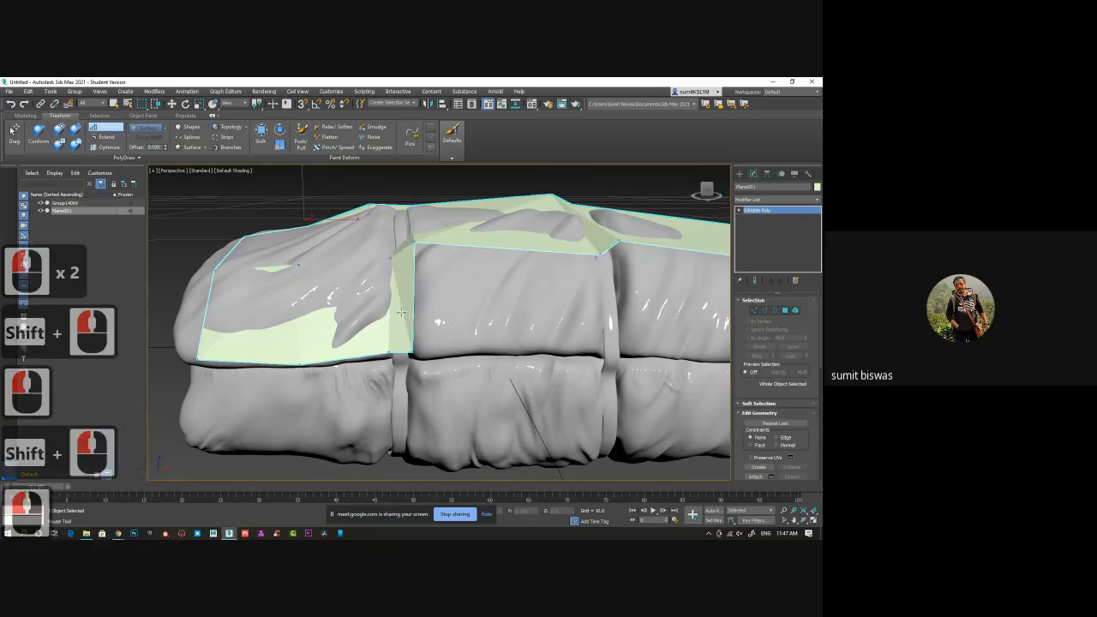
pyautogui.click(599, 350)
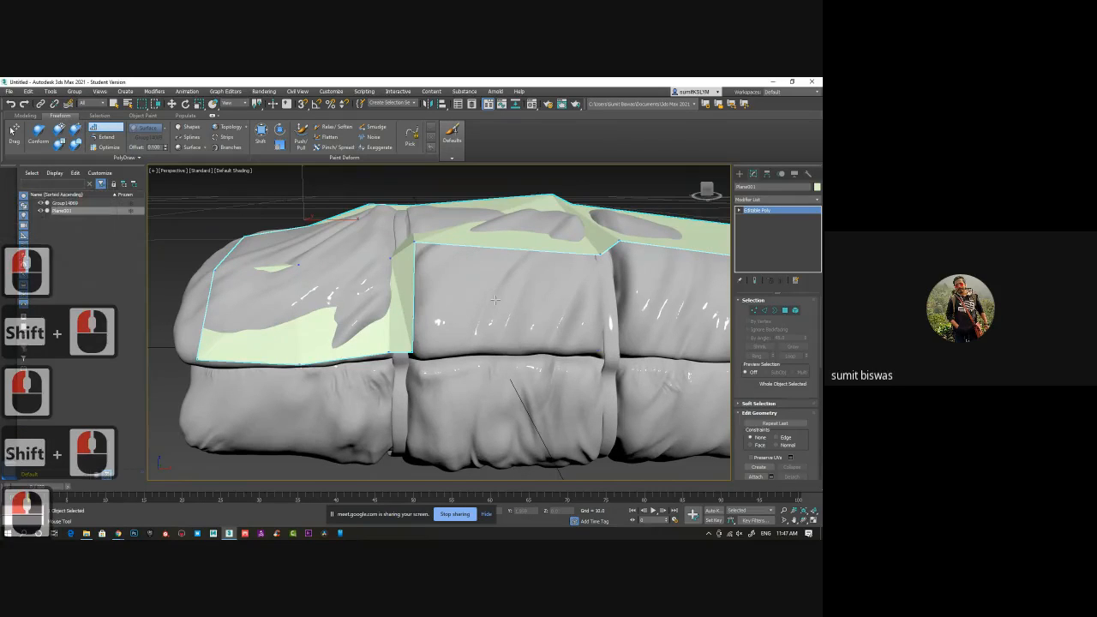
pyautogui.keyDown('shift'); pyautogui.click(494, 298); pyautogui.keyUp('shift')
pyautogui.keyDown('alt'); pyautogui.moveTo(549, 344); pyautogui.dragTo(375, 280, button='middle'); pyautogui.keyUp('alt')
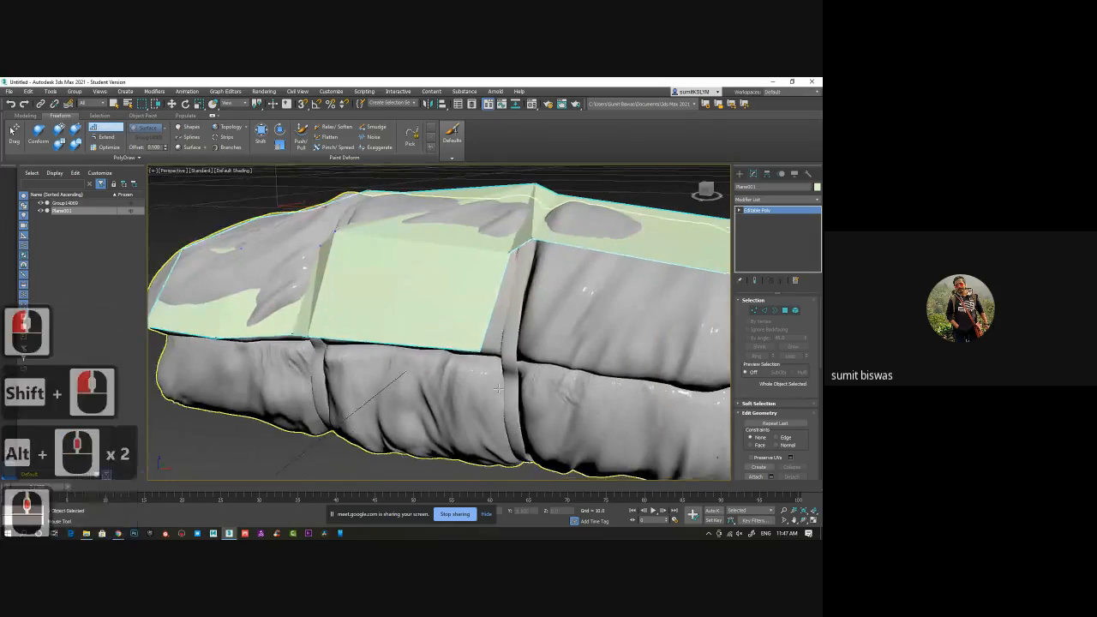
pyautogui.keyDown('alt'); pyautogui.moveTo(498, 388); pyautogui.dragTo(219, 174, button='middle'); pyautogui.keyUp('alt')
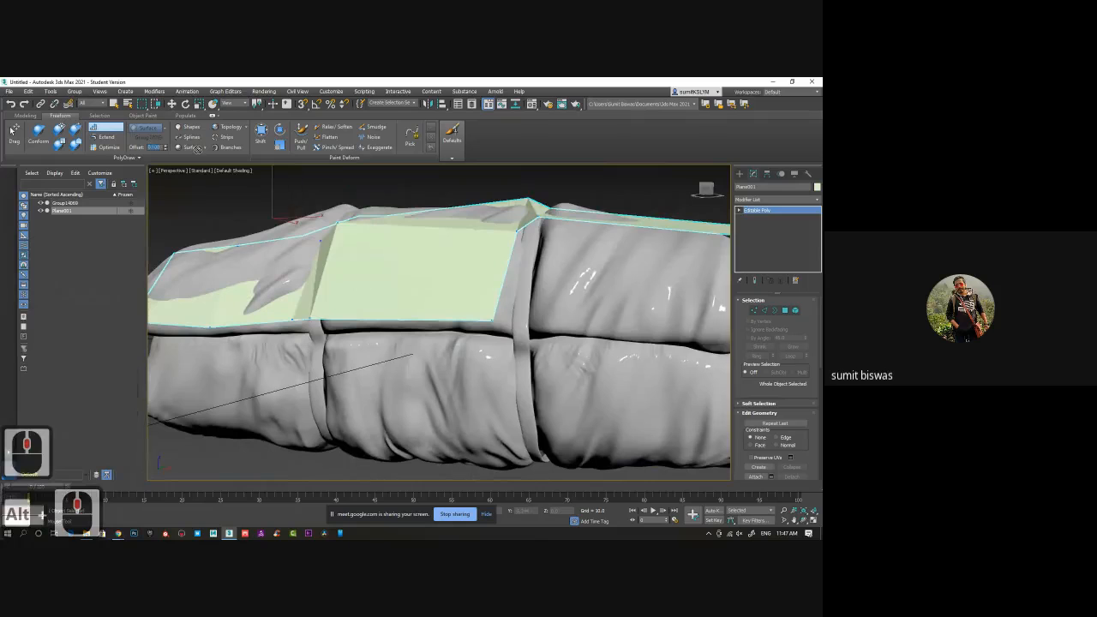
# Set the PolyDraw offset to 0.01 and fill side quads across the second strap and the third cloth section.
pyautogui.click(192, 146)
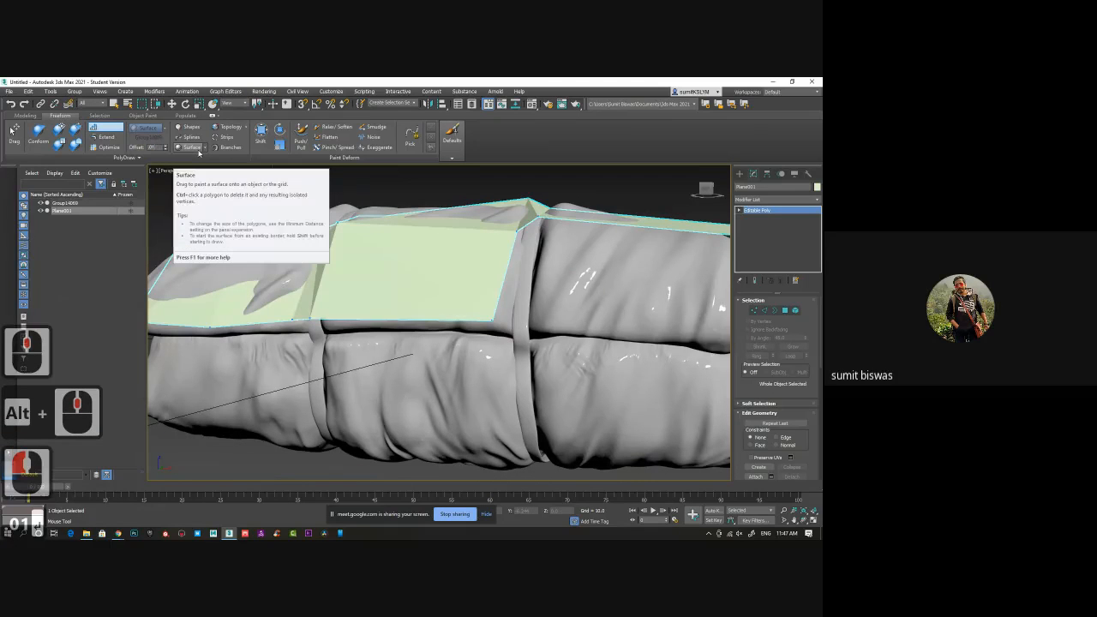
pyautogui.keyDown('alt'); pyautogui.moveTo(356, 283); pyautogui.dragTo(442, 320, button='middle'); pyautogui.keyUp('alt')
pyautogui.keyDown('shift'); pyautogui.moveTo(442, 319); pyautogui.dragTo(442, 297); pyautogui.keyUp('shift')
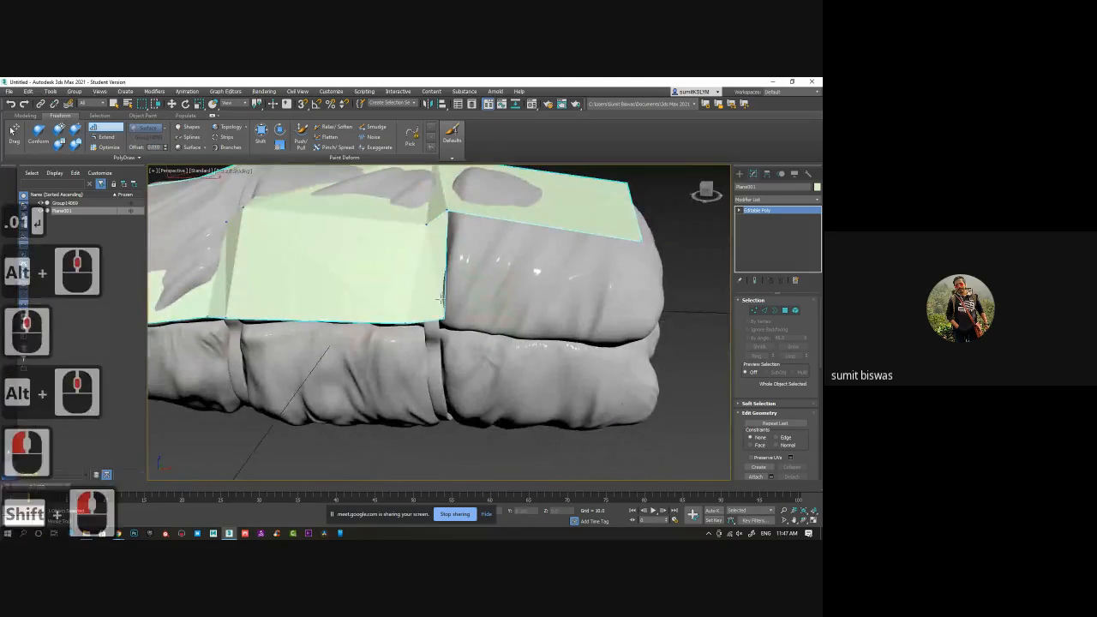
pyautogui.click(637, 339)
pyautogui.keyDown('shift'); pyautogui.click(538, 278); pyautogui.keyUp('shift')
# Place vertices on the lower cloth layer and fill seam quads below the first section's inner half and the first strap.
pyautogui.keyDown('alt'); pyautogui.moveTo(509, 400); pyautogui.dragTo(317, 293, button='middle'); pyautogui.keyUp('alt')
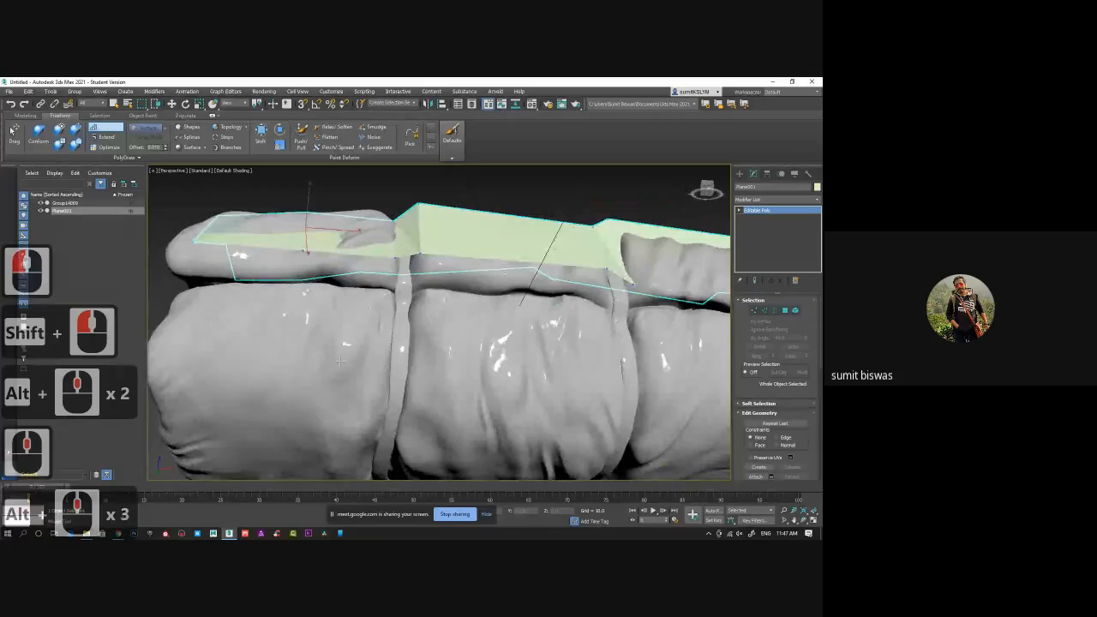
pyautogui.click(390, 279)
pyautogui.keyDown('shift'); pyautogui.click(351, 267); pyautogui.keyUp('shift')
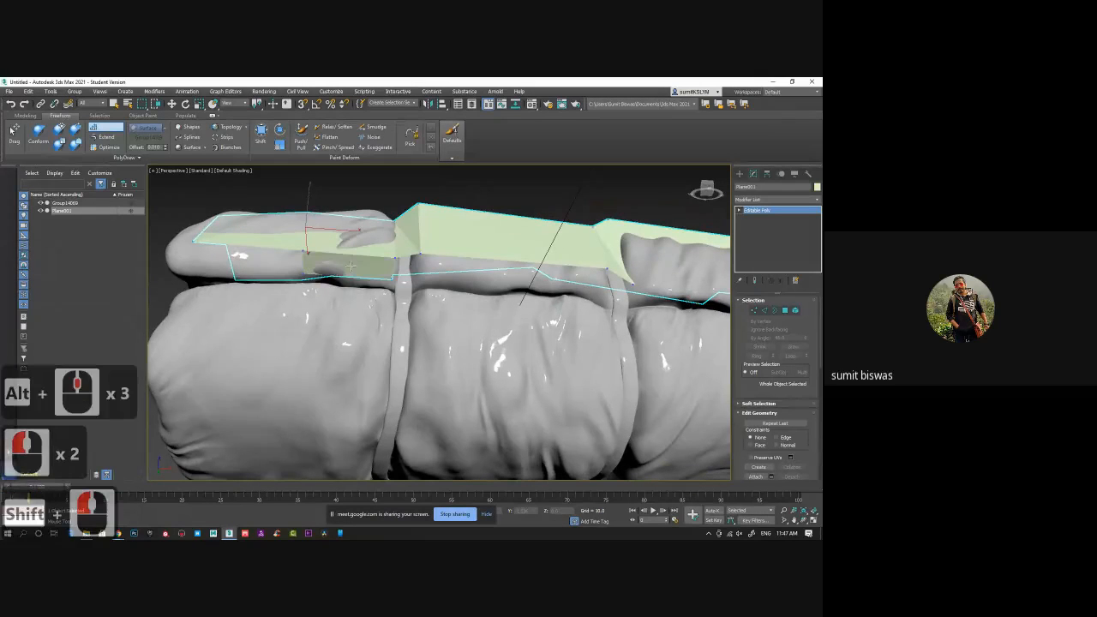
pyautogui.click(414, 278)
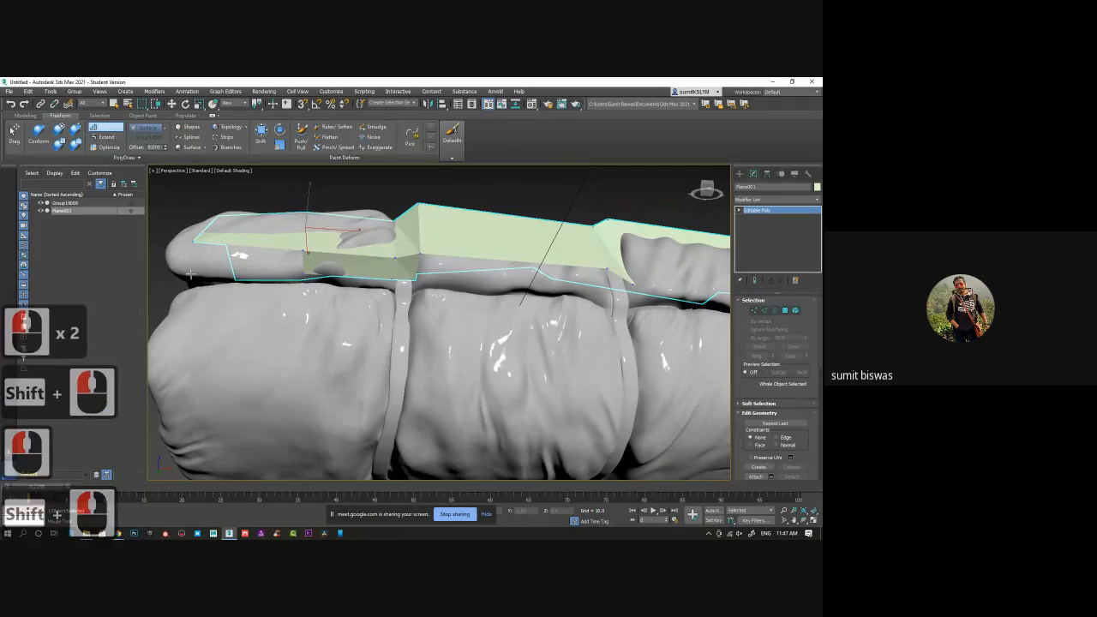
pyautogui.click(190, 274)
pyautogui.keyDown('shift'); pyautogui.click(214, 262); pyautogui.keyUp('shift')
pyautogui.hotkey('ctrl', 'z')
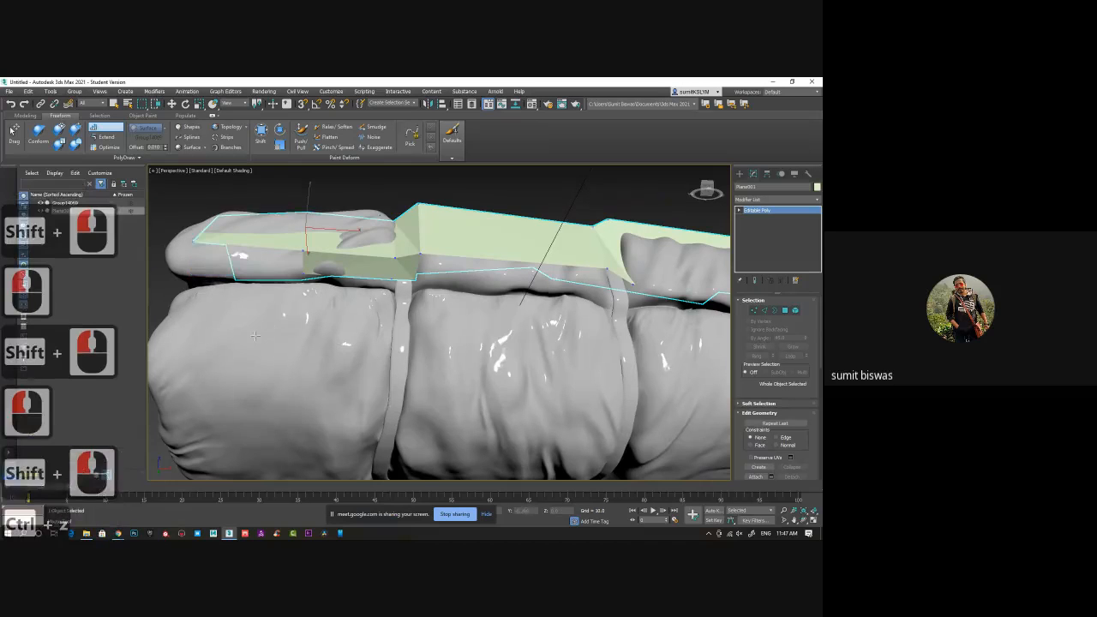
pyautogui.keyDown('alt'); pyautogui.moveTo(254, 335); pyautogui.dragTo(305, 296, button='middle'); pyautogui.keyUp('alt')
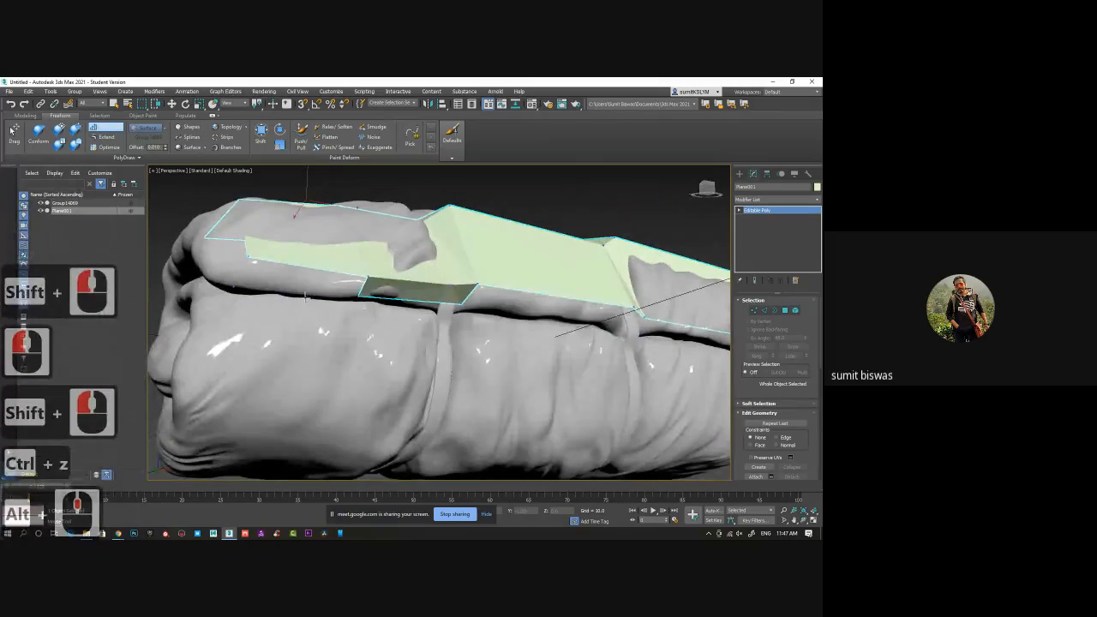
pyautogui.keyDown('shift'); pyautogui.click(354, 276); pyautogui.keyUp('shift')
pyautogui.keyDown('alt'); pyautogui.moveTo(255, 286); pyautogui.dragTo(244, 300, button='middle'); pyautogui.keyUp('alt')
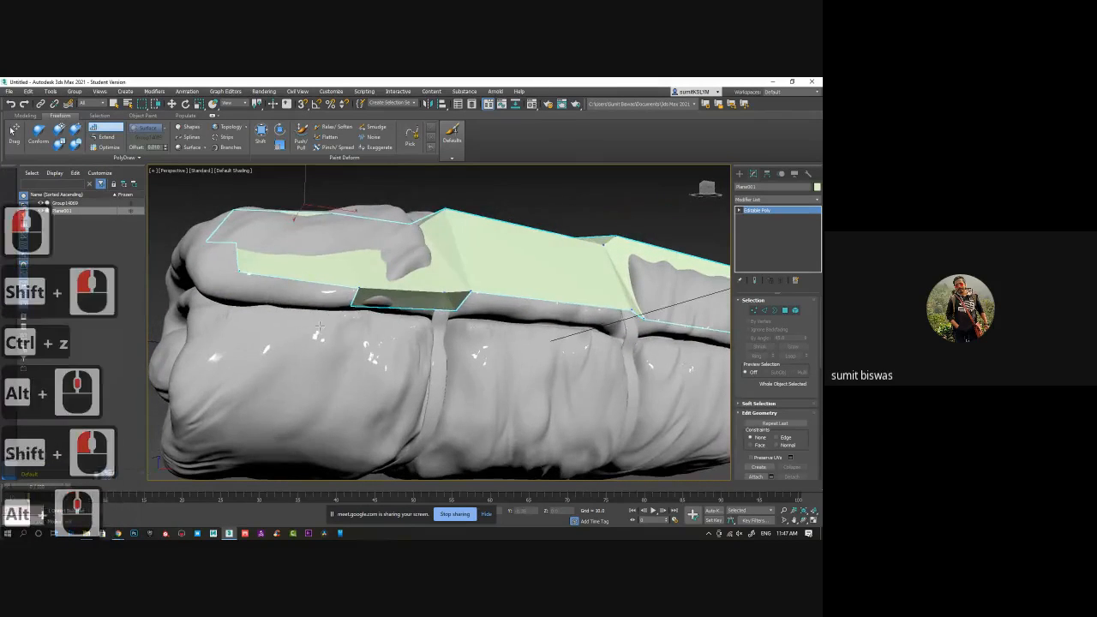
pyautogui.hotkey('ctrl', 'z')
# Place a vertex on the lower layer at the first section's outer end and fill the remaining seam quad there.
pyautogui.click(240, 301)
pyautogui.keyDown('shift'); pyautogui.click(297, 287); pyautogui.keyUp('shift')
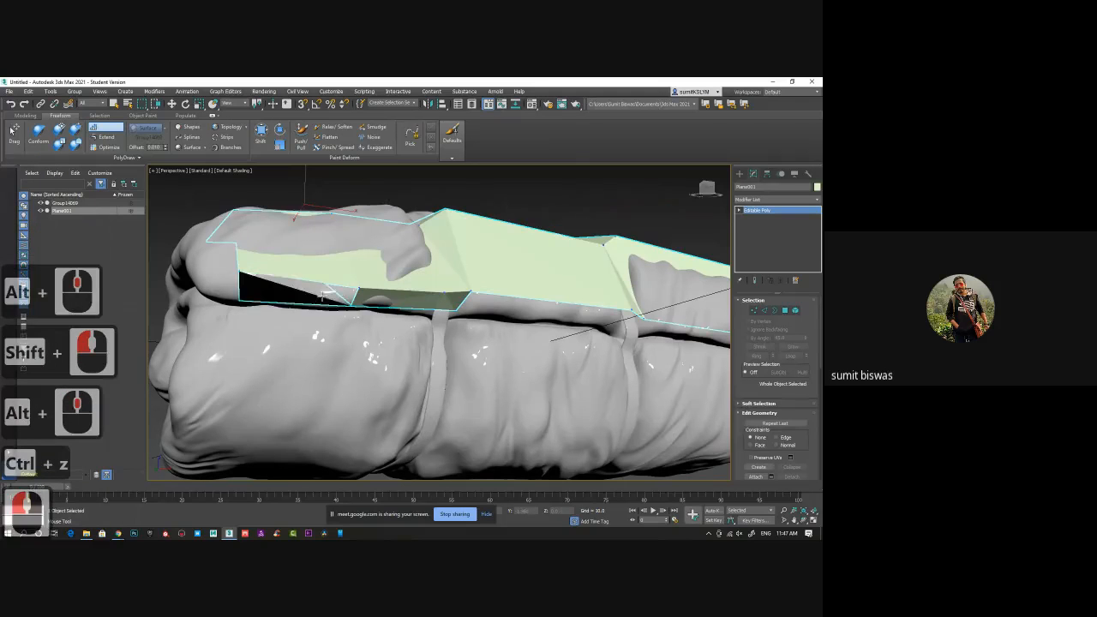
pyautogui.hotkey('ctrl', 'z')
pyautogui.keyDown('shift'); pyautogui.click(328, 306); pyautogui.keyUp('shift')
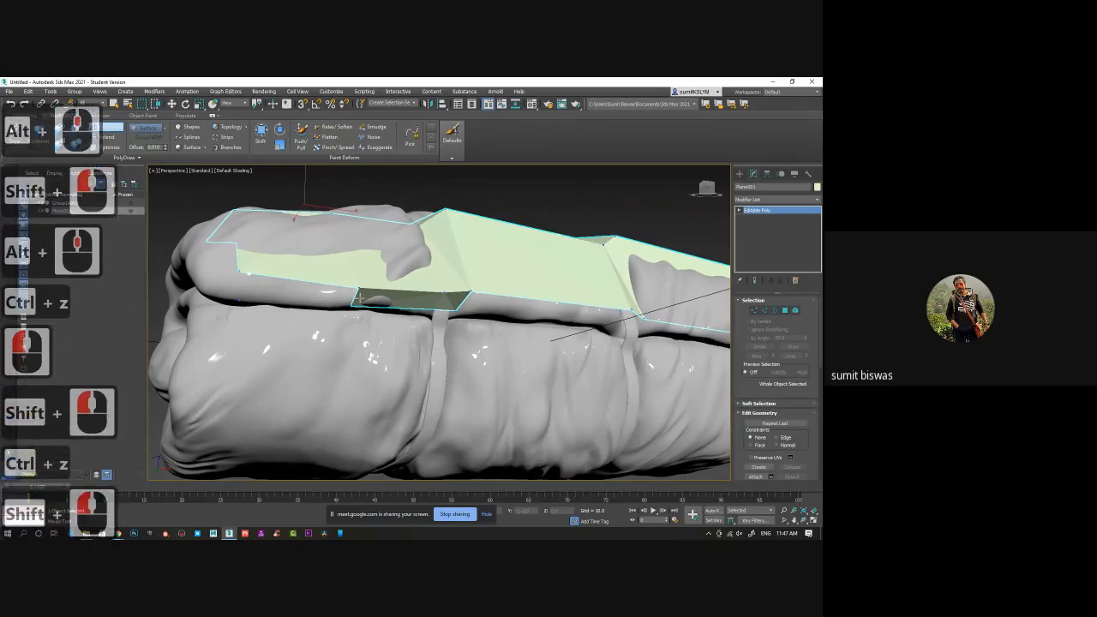
pyautogui.keyDown('shift'); pyautogui.click(335, 298); pyautogui.keyUp('shift')
pyautogui.keyDown('alt'); pyautogui.moveTo(317, 325); pyautogui.dragTo(585, 346, button='middle'); pyautogui.keyUp('alt')
pyautogui.hotkey('ctrl', 'z')
pyautogui.keyDown('shift'); pyautogui.click(477, 268); pyautogui.keyUp('shift')
pyautogui.keyDown('shift'); pyautogui.click(255, 374); pyautogui.keyUp('shift')
# Place a vertex on the lower layer beside the second strap and fill the seam quad below the second section.
pyautogui.click(587, 346)
pyautogui.keyDown('shift'); pyautogui.click(541, 341); pyautogui.keyUp('shift')
pyautogui.keyDown('shift'); pyautogui.click(540, 343); pyautogui.keyUp('shift')
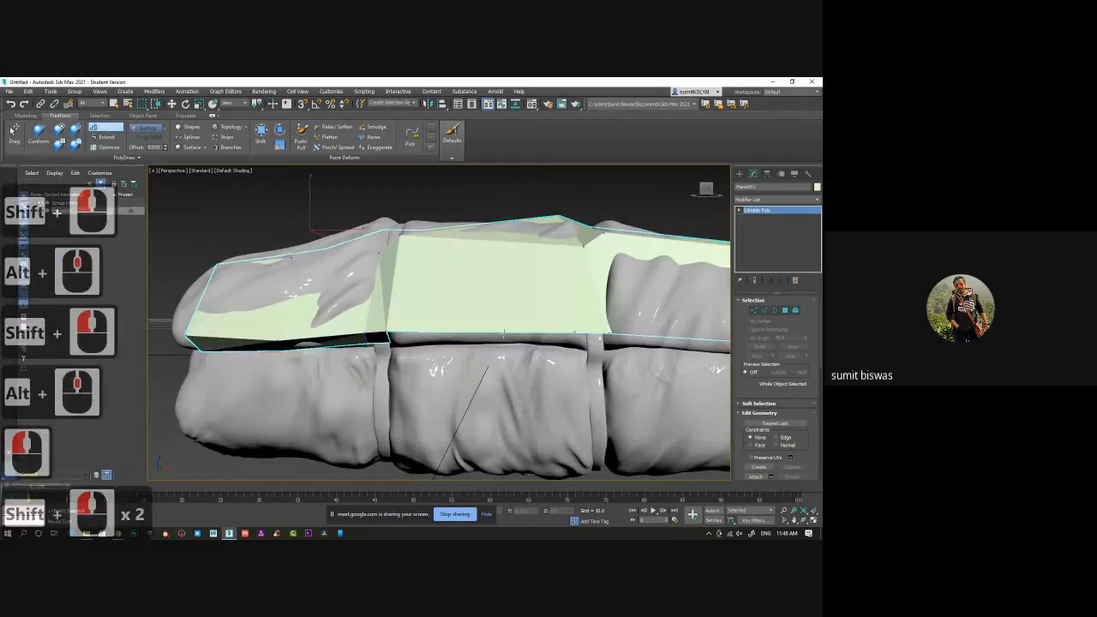
pyautogui.keyDown('shift'); pyautogui.click(522, 353); pyautogui.keyUp('shift')
pyautogui.hotkey('ctrl', 'z')
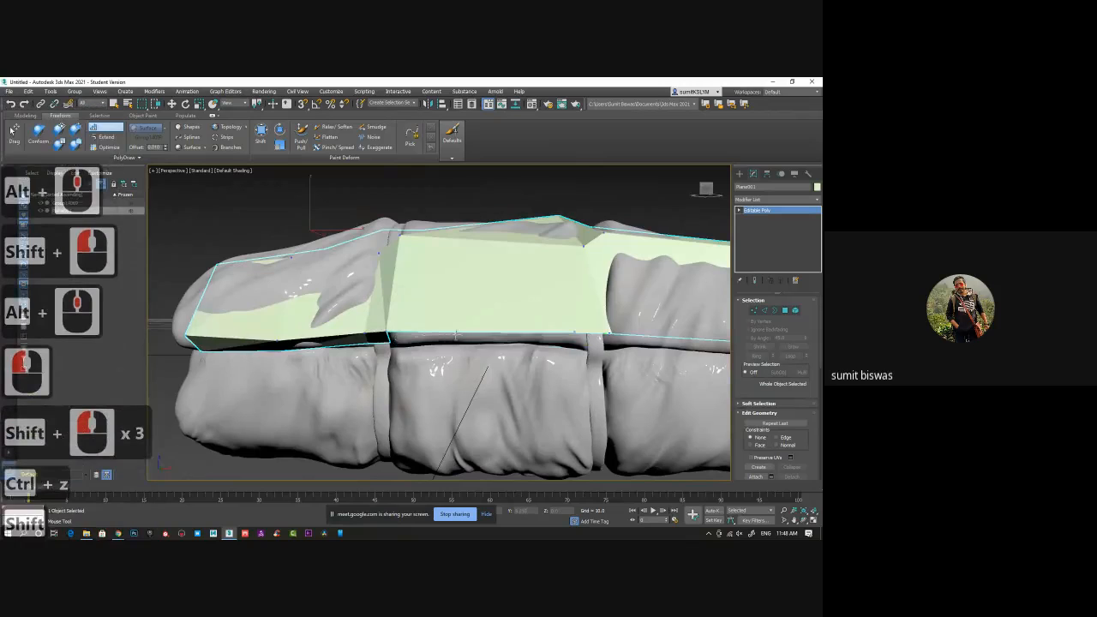
pyautogui.keyDown('shift'); pyautogui.click(457, 335); pyautogui.keyUp('shift')
# Continue the seam surface with quads across the second strap and below the third cloth section.
pyautogui.keyDown('alt'); pyautogui.moveTo(494, 327); pyautogui.dragTo(621, 359, button='middle'); pyautogui.keyUp('alt')
pyautogui.click(572, 337)
pyautogui.keyDown('shift'); pyautogui.click(573, 350); pyautogui.keyUp('shift')
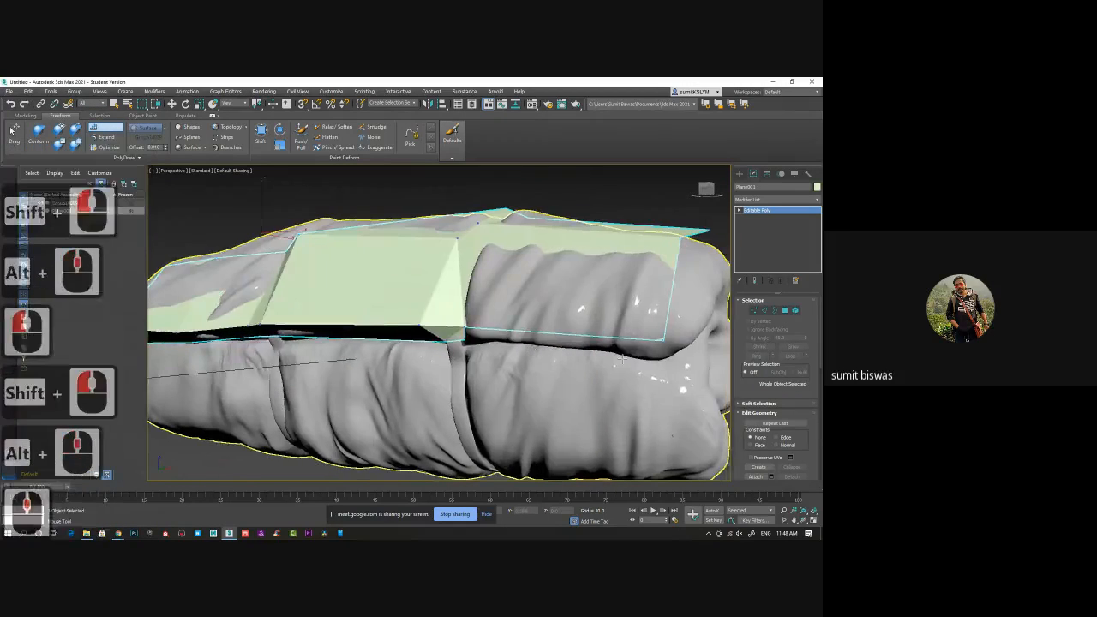
pyautogui.click(580, 345)
# Reposition the seam vertices around both straps and the second section so the surface follows the gap between the cloth layers.
pyautogui.keyDown('alt'); pyautogui.moveTo(589, 341); pyautogui.dragTo(475, 260, button='middle'); pyautogui.keyUp('alt')
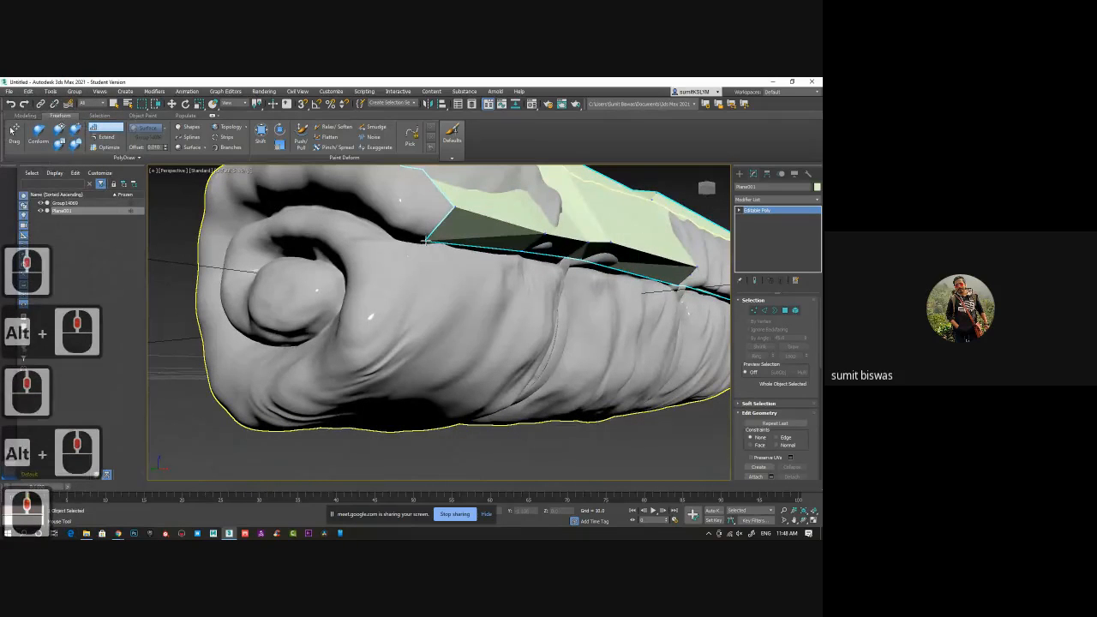
pyautogui.keyDown('alt'); pyautogui.moveTo(433, 238); pyautogui.dragTo(396, 232, button='middle'); pyautogui.keyUp('alt')
pyautogui.moveTo(390, 216); pyautogui.dragTo(390, 238)
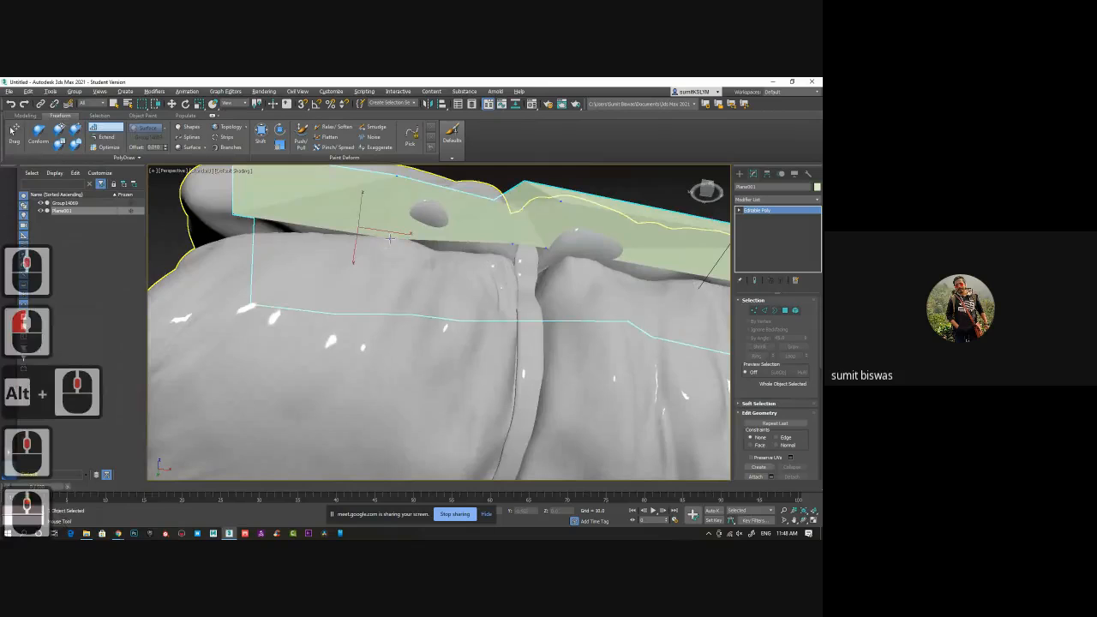
pyautogui.moveTo(512, 243); pyautogui.dragTo(543, 266)
pyautogui.keyDown('alt'); pyautogui.moveTo(632, 305); pyautogui.dragTo(463, 276, button='middle'); pyautogui.keyUp('alt')
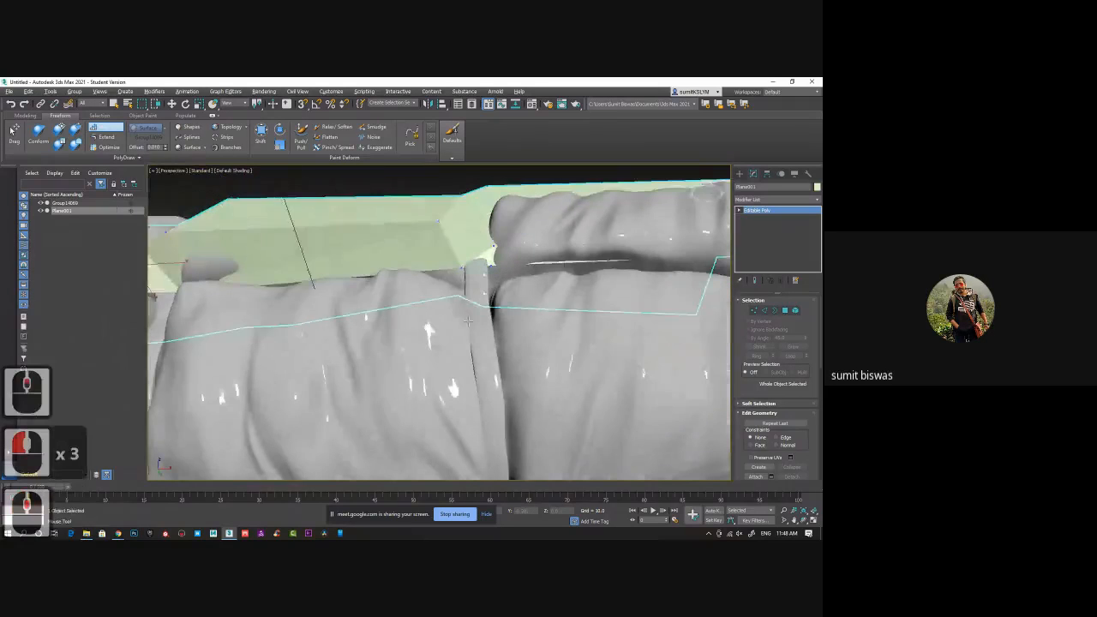
pyautogui.moveTo(459, 281); pyautogui.dragTo(494, 287)
pyautogui.moveTo(436, 220); pyautogui.dragTo(448, 243)
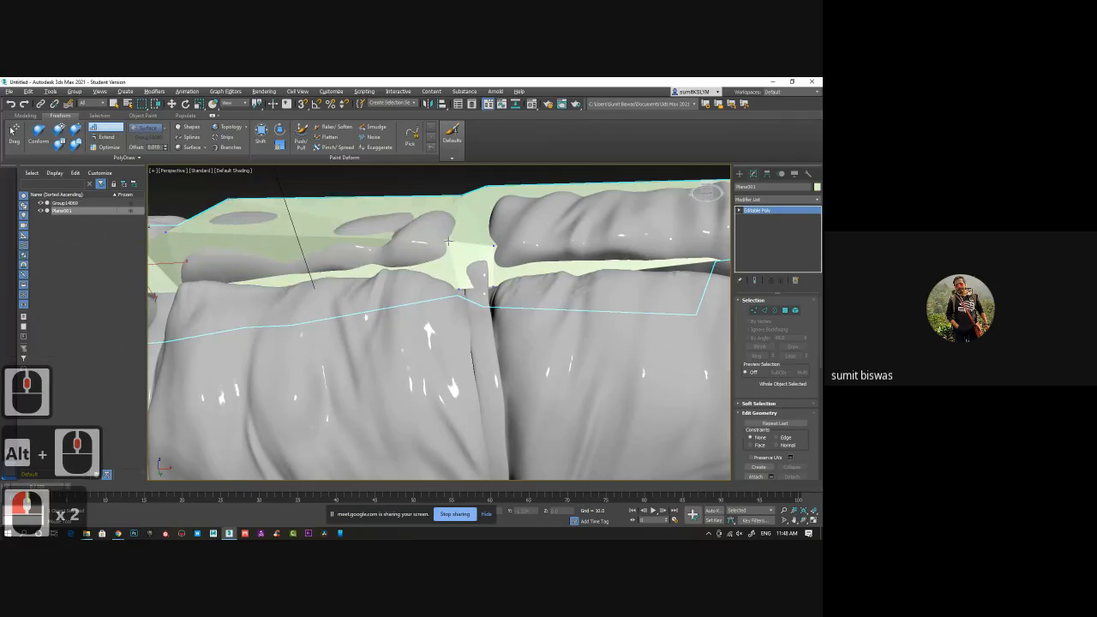
pyautogui.moveTo(166, 231)
pyautogui.mouseDown()
pyautogui.moveTo(183, 256)
pyautogui.moveTo(181, 246)
pyautogui.mouseUp()
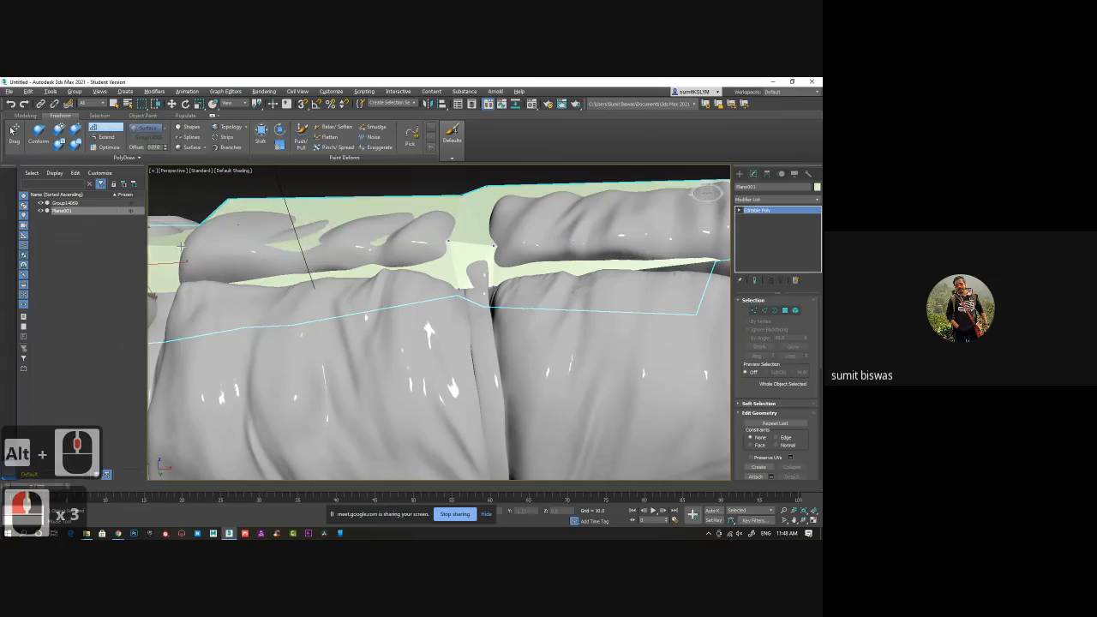
pyautogui.keyDown('alt'); pyautogui.moveTo(250, 297); pyautogui.dragTo(310, 197, button='middle'); pyautogui.keyUp('alt')
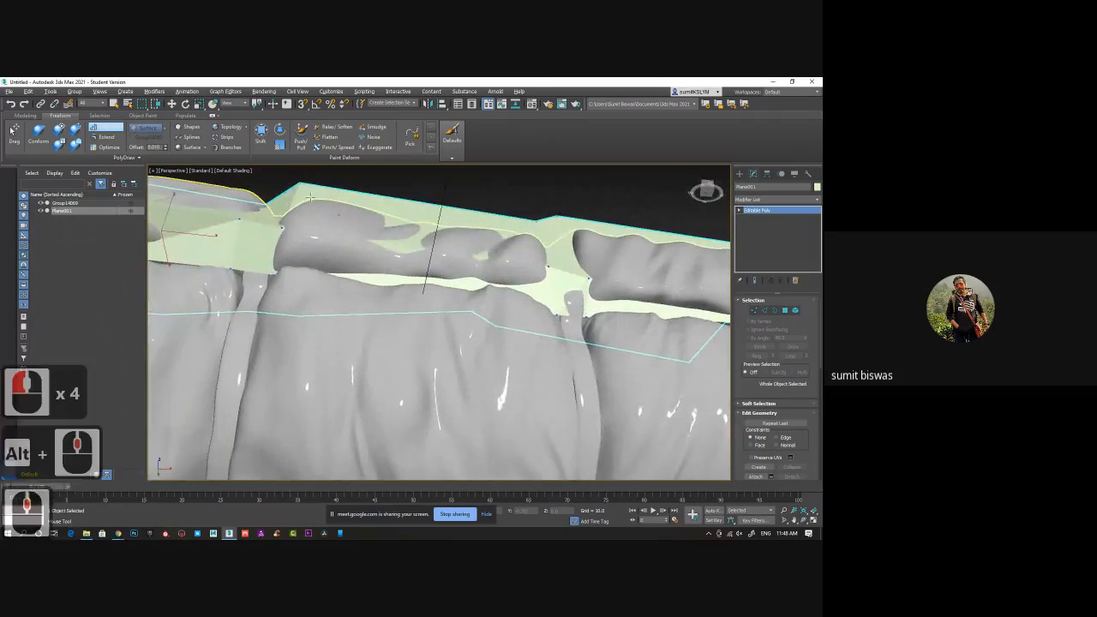
pyautogui.moveTo(301, 182); pyautogui.dragTo(302, 184)
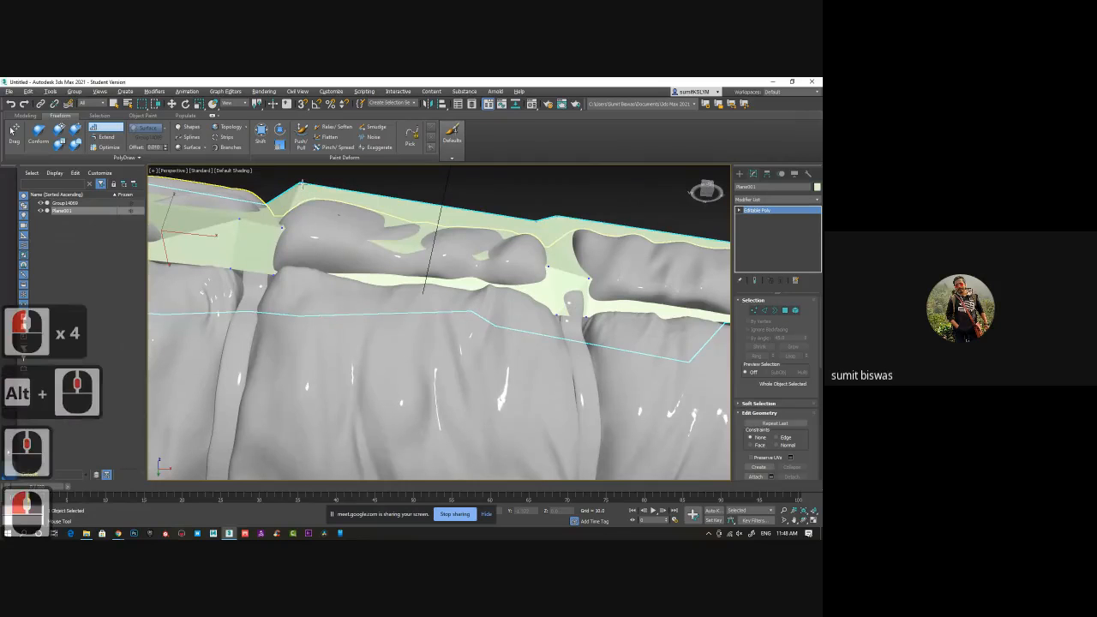
pyautogui.click(297, 196)
# Place vertices along the lower layer's bottom edge and fill quads over the third section's side and across the second strap.
pyautogui.keyDown('alt'); pyautogui.moveTo(297, 196); pyautogui.dragTo(433, 223, button='middle'); pyautogui.keyUp('alt')
pyautogui.click(439, 353)
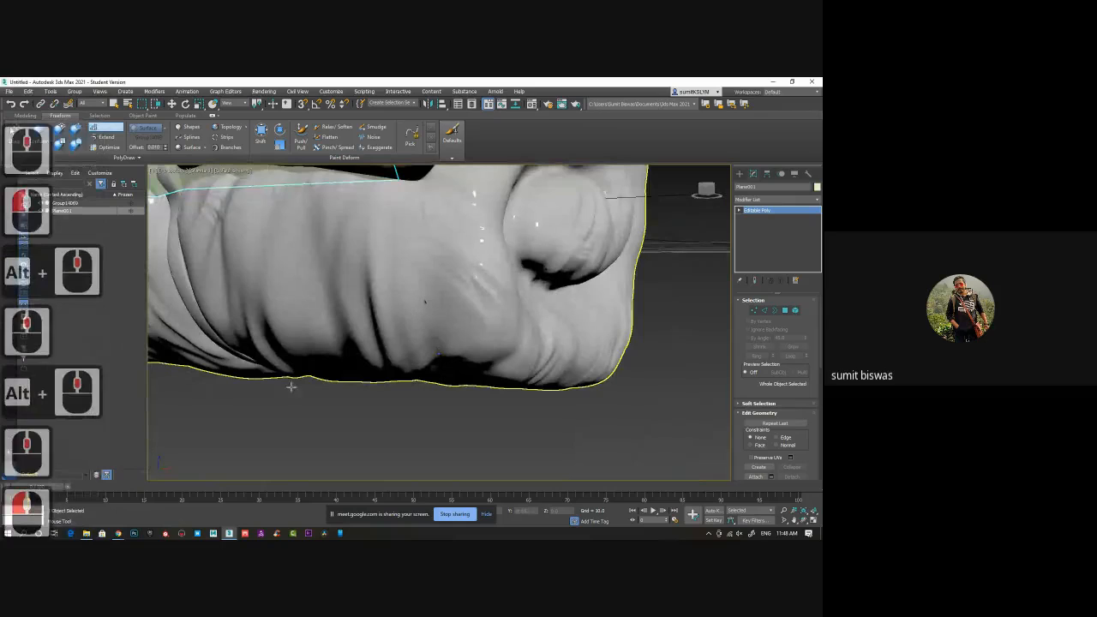
pyautogui.keyDown('alt'); pyautogui.moveTo(293, 358); pyautogui.dragTo(315, 318, button='middle'); pyautogui.keyUp('alt')
pyautogui.click(314, 346)
pyautogui.keyDown('shift'); pyautogui.click(408, 286); pyautogui.keyUp('shift')
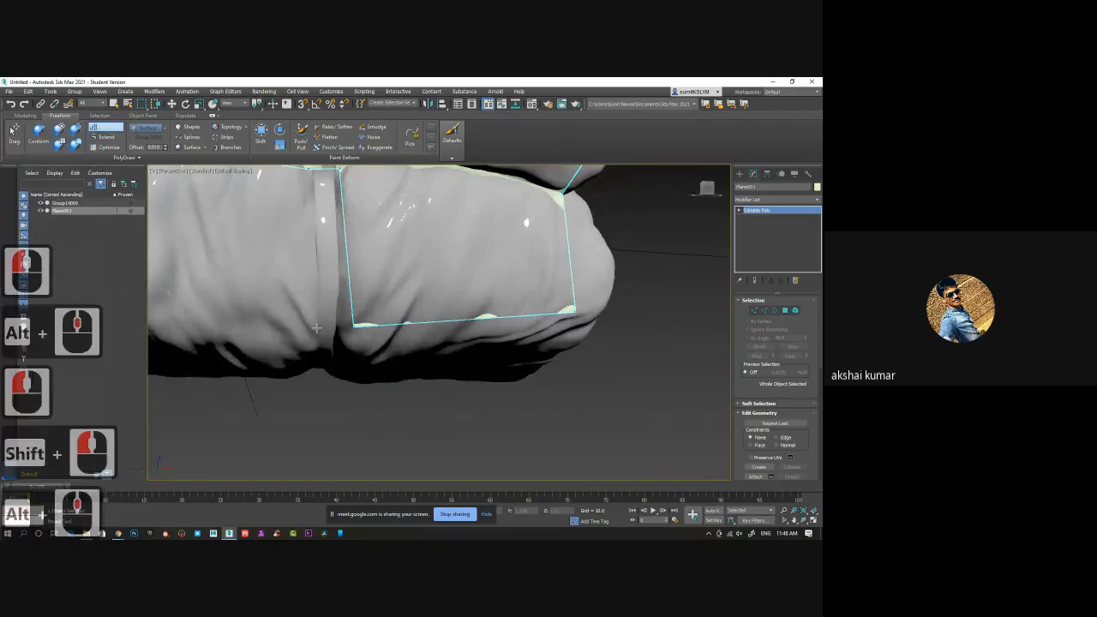
pyautogui.click(317, 327)
pyautogui.keyDown('shift'); pyautogui.click(333, 278); pyautogui.keyUp('shift')
# Fill a quad over the second section's lower-layer side and bridge it across the first strap.
pyautogui.keyDown('alt'); pyautogui.moveTo(333, 279); pyautogui.dragTo(296, 292, button='middle'); pyautogui.keyUp('alt')
pyautogui.moveTo(295, 291); pyautogui.dragTo(470, 300, button='middle')
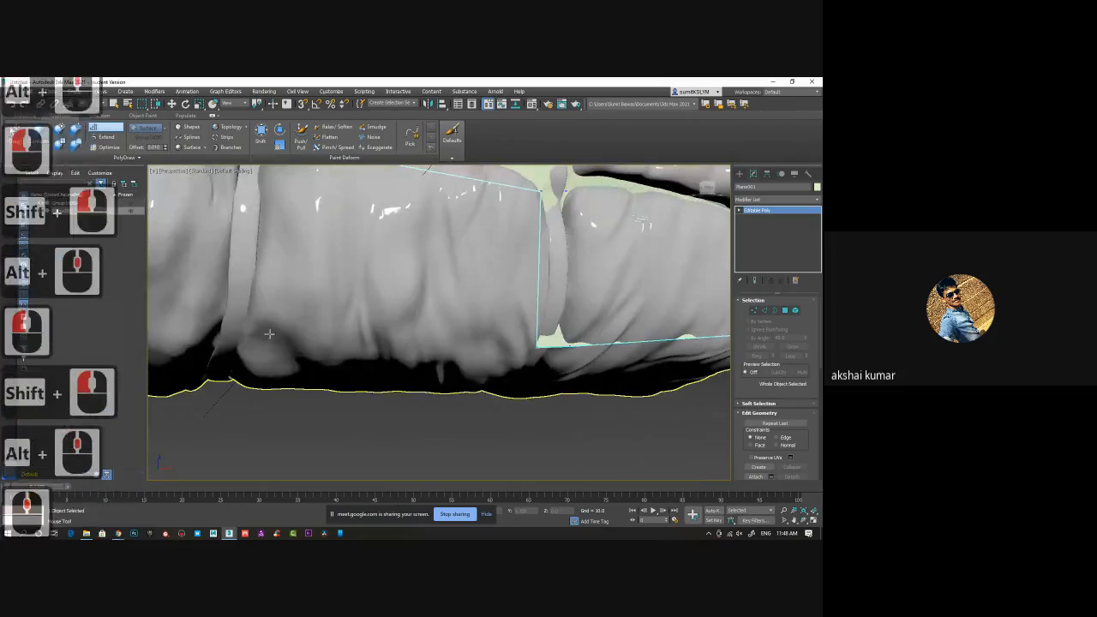
pyautogui.keyDown('shift'); pyautogui.click(420, 275); pyautogui.keyUp('shift')
pyautogui.keyDown('alt'); pyautogui.moveTo(405, 266); pyautogui.dragTo(457, 333, button='middle'); pyautogui.keyUp('alt')
pyautogui.scroll(-2, 462, 281)
pyautogui.hotkey('ctrl', 'z')
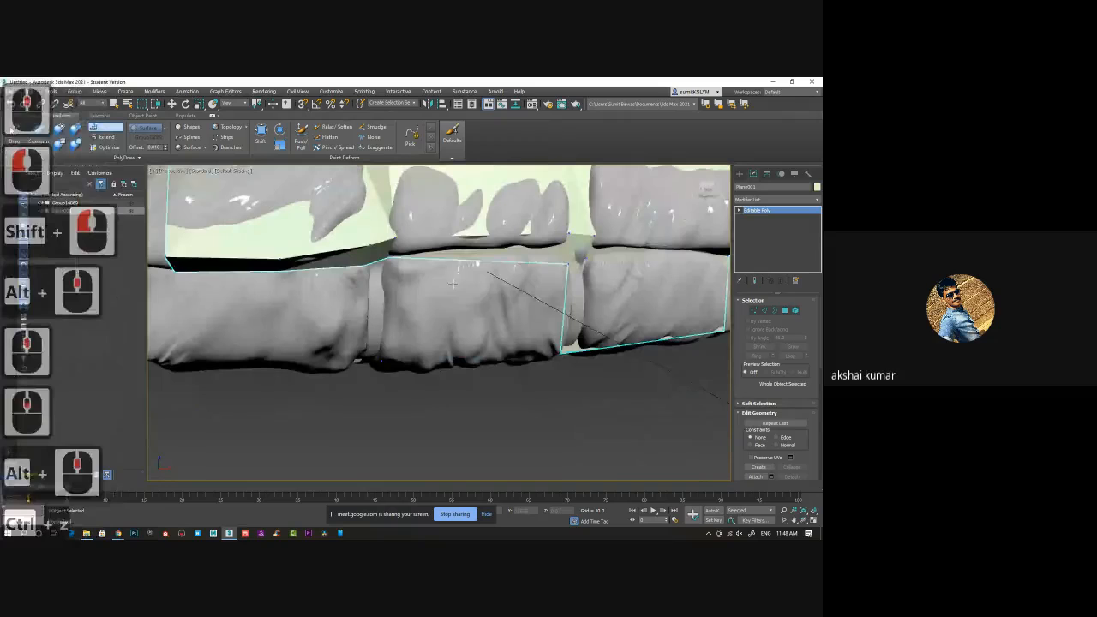
pyautogui.keyDown('shift'); pyautogui.click(551, 298); pyautogui.keyUp('shift')
pyautogui.keyDown('alt'); pyautogui.moveTo(551, 298); pyautogui.dragTo(296, 341, button='middle'); pyautogui.keyUp('alt')
pyautogui.keyDown('shift'); pyautogui.click(494, 296); pyautogui.keyUp('shift')
pyautogui.click(351, 352)
pyautogui.keyDown('shift'); pyautogui.click(362, 320); pyautogui.keyUp('shift')
pyautogui.moveTo(296, 341); pyautogui.dragTo(355, 337, button='middle')
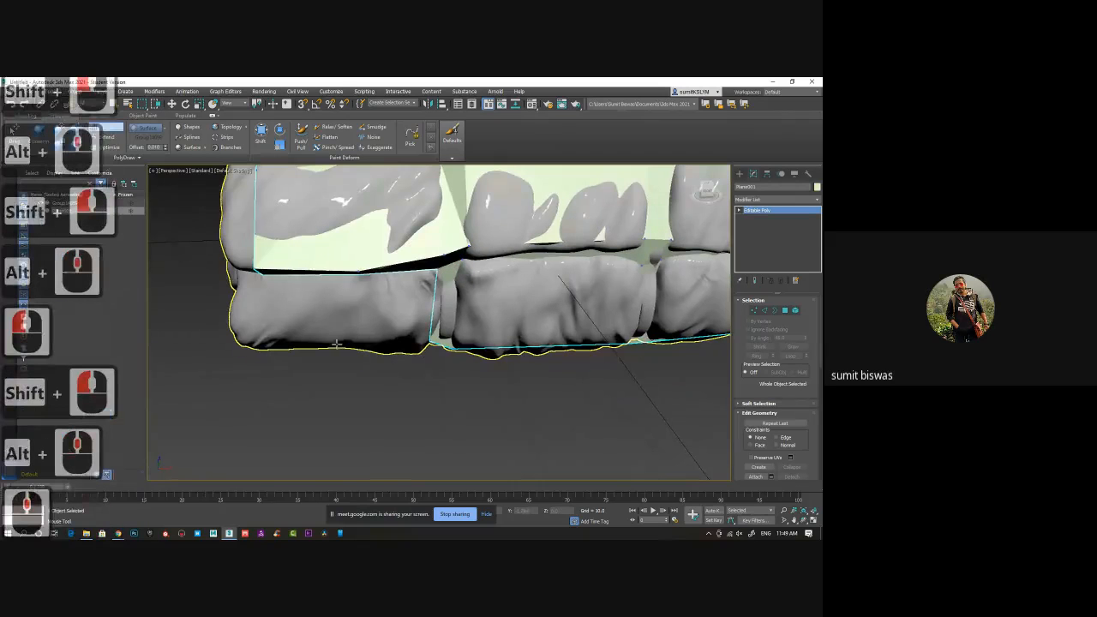
# Place vertices along the lower layer's bottom edge at the first section and fill quads over that section's side.
pyautogui.click(337, 344)
pyautogui.keyDown('shift'); pyautogui.click(385, 304); pyautogui.keyUp('shift')
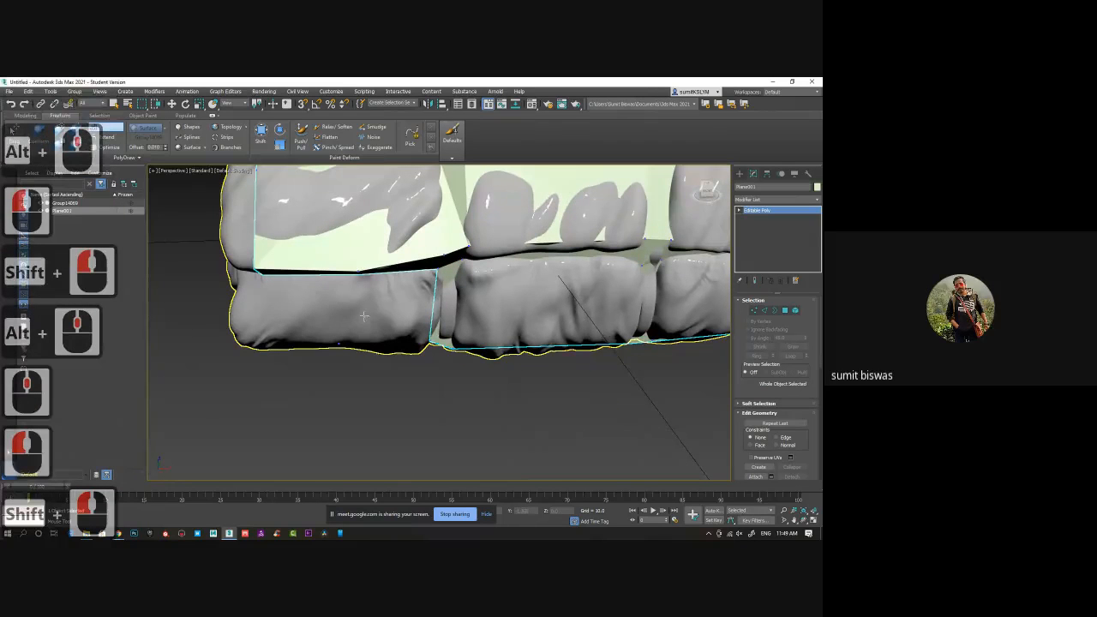
pyautogui.keyDown('shift'); pyautogui.click(399, 290); pyautogui.keyUp('shift')
pyautogui.keyDown('alt'); pyautogui.moveTo(387, 288); pyautogui.dragTo(371, 257, button='middle'); pyautogui.keyUp('alt')
pyautogui.keyDown('shift'); pyautogui.click(371, 305); pyautogui.keyUp('shift')
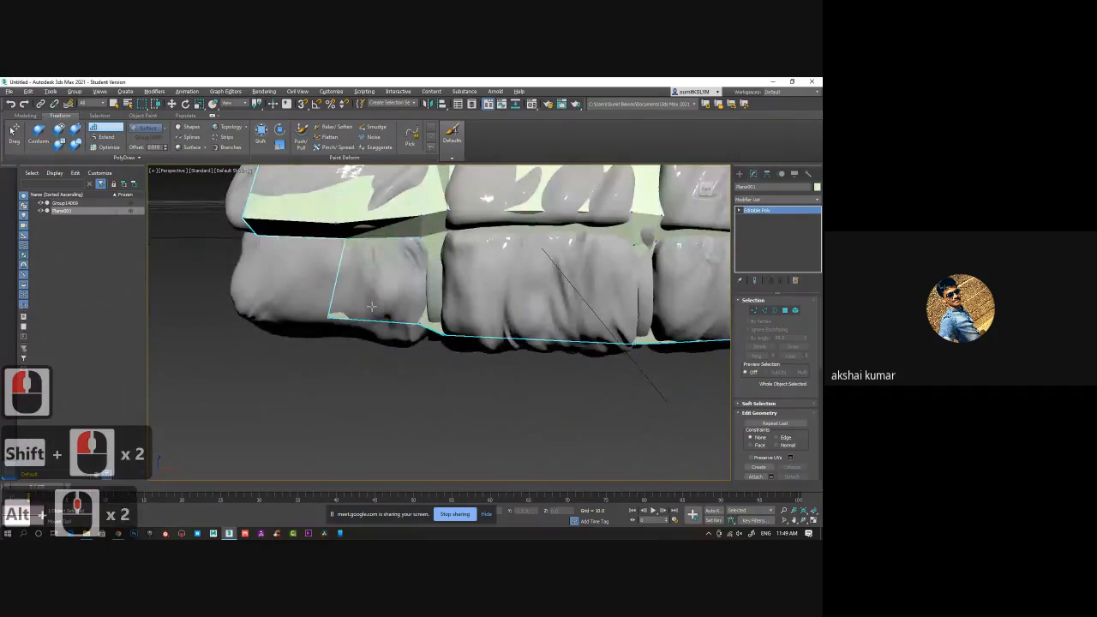
pyautogui.keyDown('alt'); pyautogui.moveTo(371, 309); pyautogui.dragTo(350, 311, button='middle'); pyautogui.keyUp('alt')
pyautogui.click(266, 350)
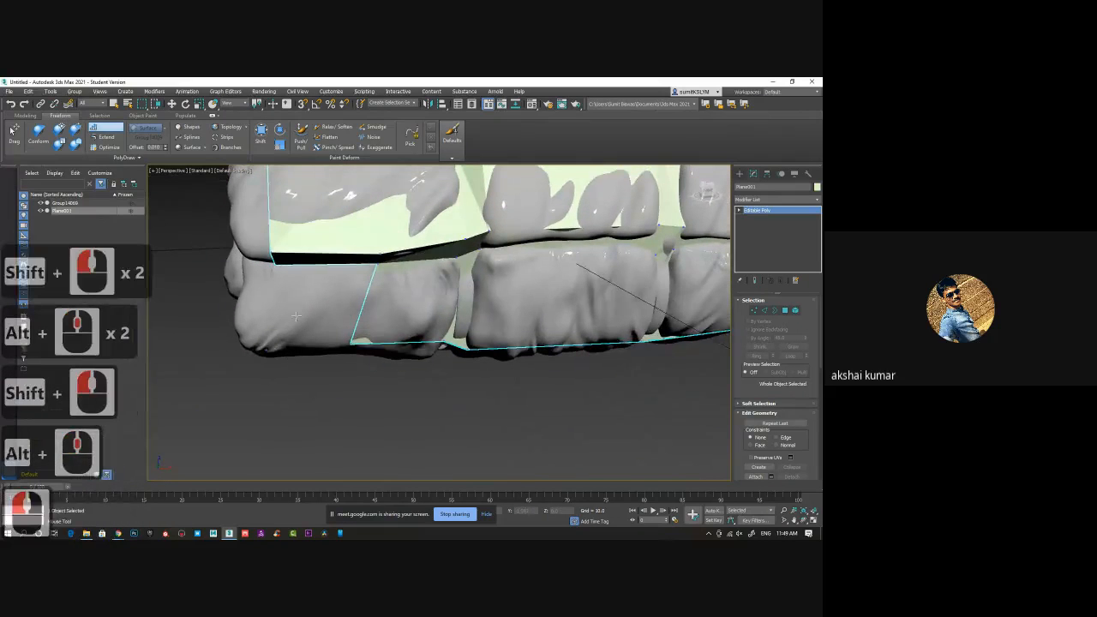
pyautogui.keyDown('shift'); pyautogui.click(313, 266); pyautogui.keyUp('shift')
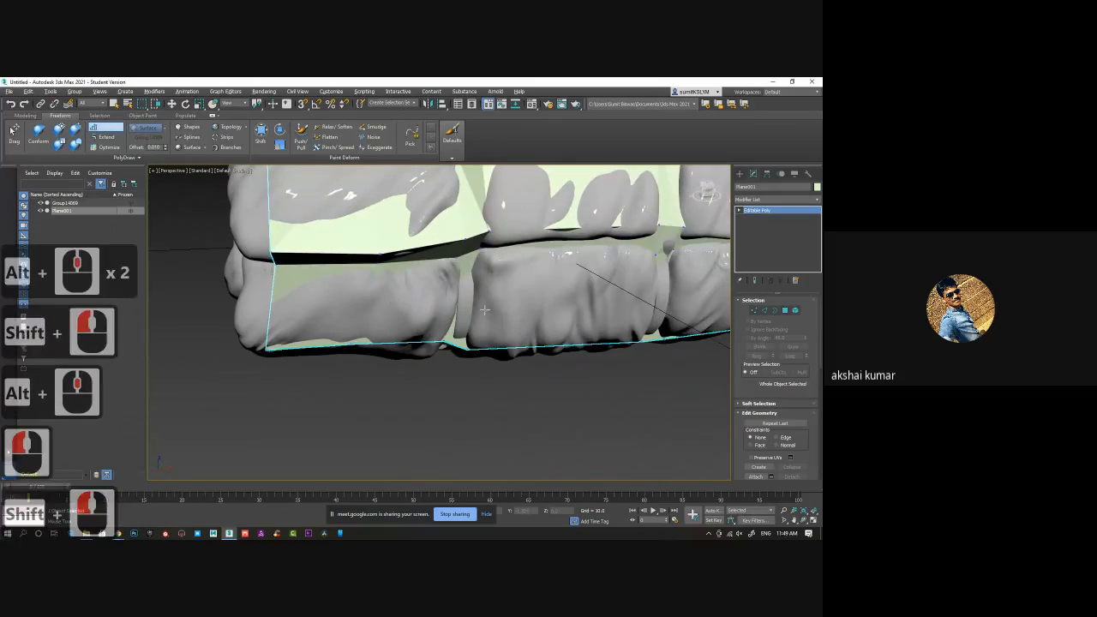
# Fill a quad over the third section on the bundle's opposite side and bridge it across the second strap.
pyautogui.keyDown('alt'); pyautogui.moveTo(313, 265); pyautogui.dragTo(466, 377, button='middle'); pyautogui.keyUp('alt')
pyautogui.scroll(-4, 467, 309)
pyautogui.moveTo(443, 321); pyautogui.dragTo(463, 270, button='middle')
pyautogui.scroll(2, 463, 270)
pyautogui.keyDown('alt'); pyautogui.moveTo(407, 330); pyautogui.dragTo(371, 341, button='middle'); pyautogui.keyUp('alt')
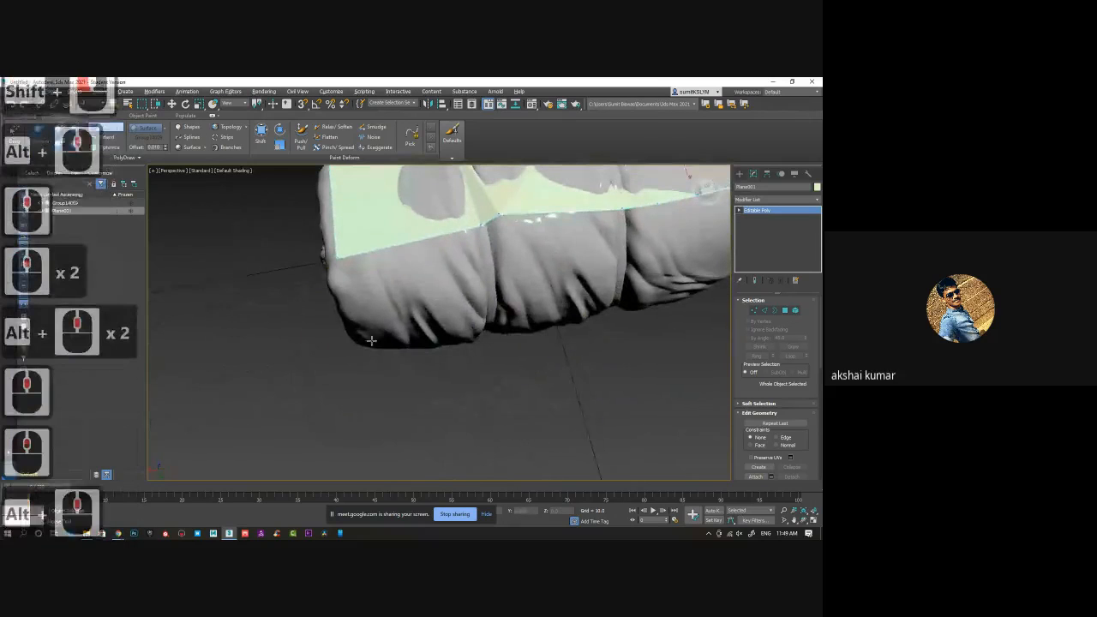
pyautogui.click(355, 328)
pyautogui.click(482, 317)
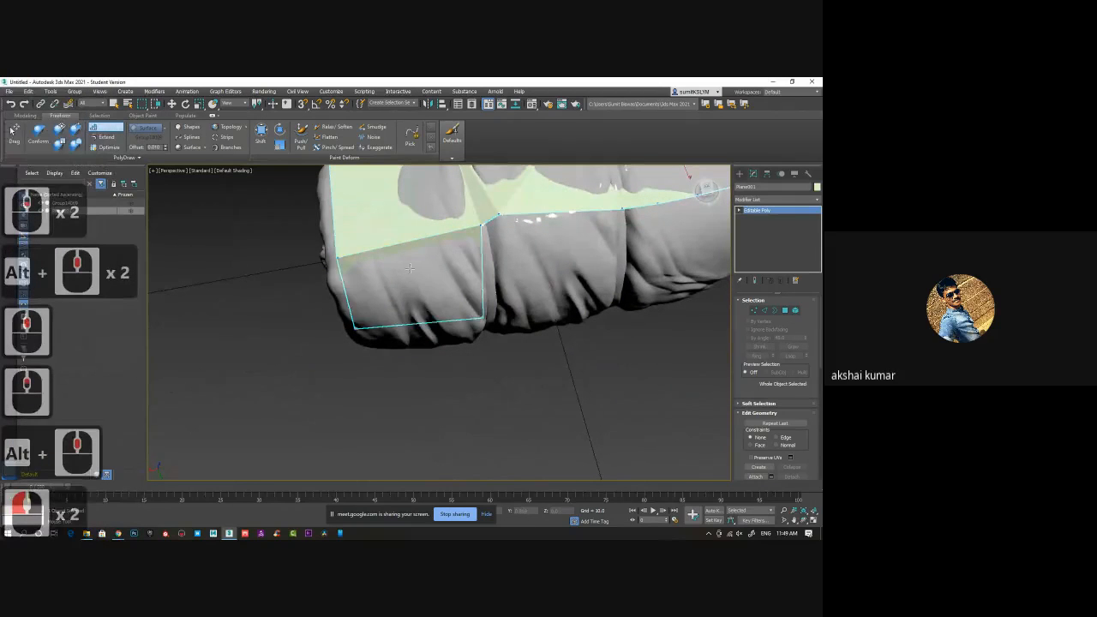
pyautogui.keyDown('shift'); pyautogui.click(433, 307); pyautogui.keyUp('shift')
pyautogui.keyDown('alt'); pyautogui.moveTo(464, 308); pyautogui.dragTo(474, 310, button='middle'); pyautogui.keyUp('alt')
pyautogui.click(469, 300)
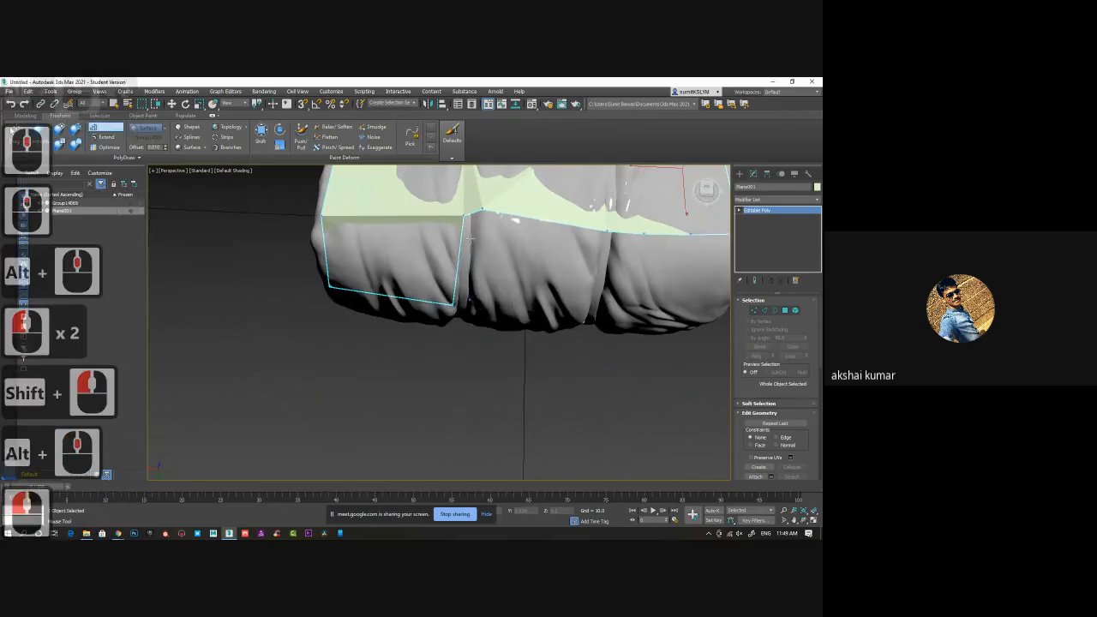
pyautogui.keyDown('shift'); pyautogui.click(475, 269); pyautogui.keyUp('shift')
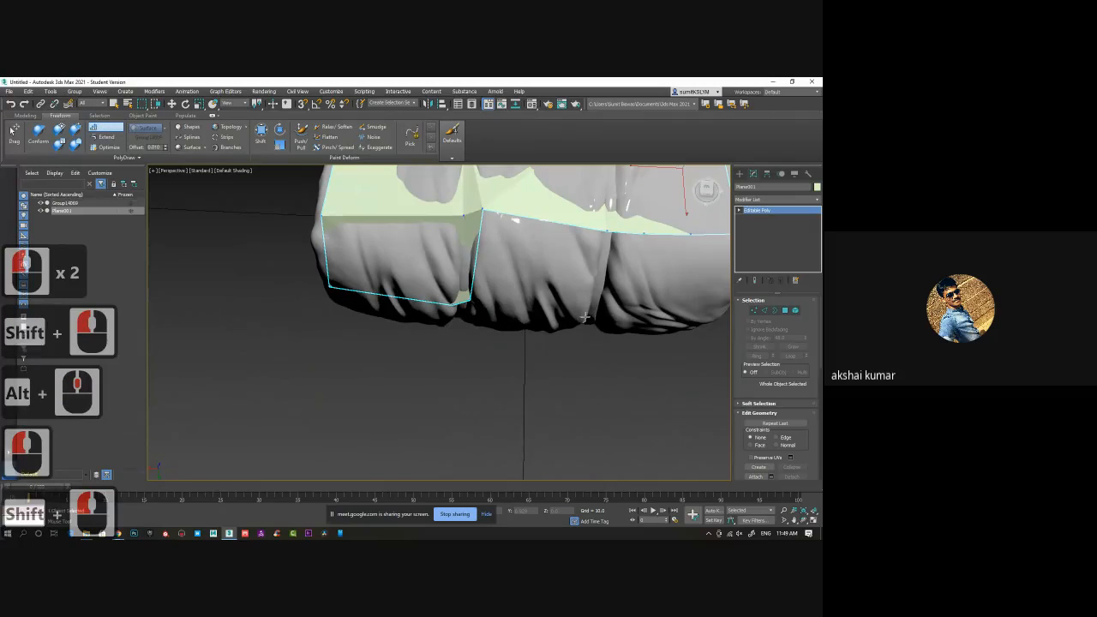
# Continue the opposite side with quads over the second section and first strap, and reposition the upper vertices onto both straps.
pyautogui.click(593, 320)
pyautogui.keyDown('shift'); pyautogui.click(533, 272); pyautogui.keyUp('shift')
pyautogui.keyDown('alt'); pyautogui.moveTo(568, 317); pyautogui.dragTo(524, 322, button='middle'); pyautogui.keyUp('alt')
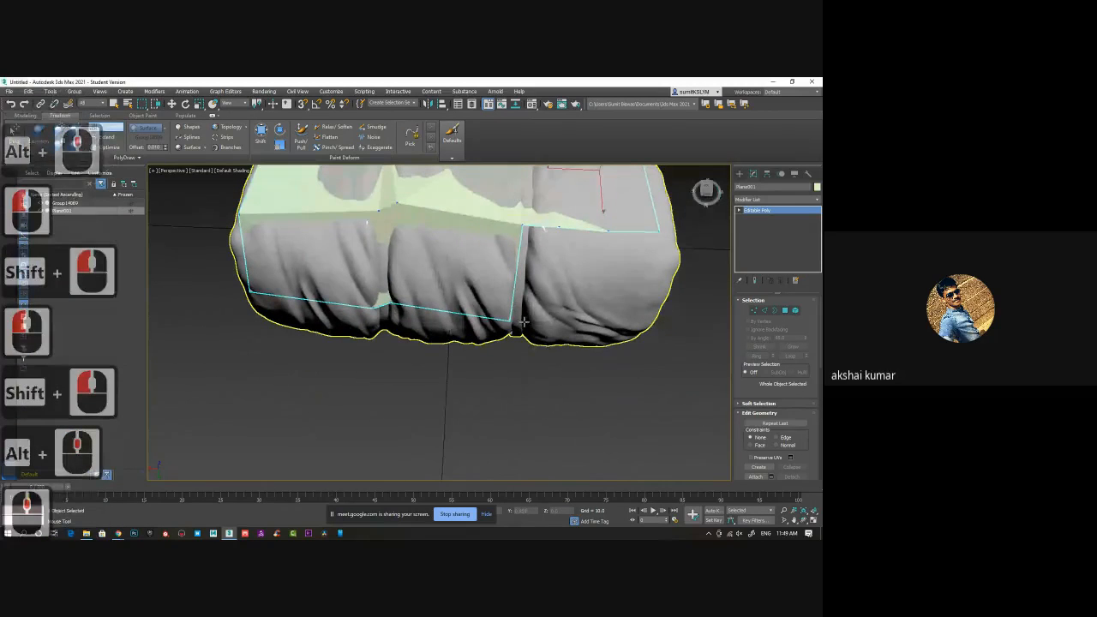
pyautogui.click(524, 323)
pyautogui.keyDown('shift'); pyautogui.click(532, 265); pyautogui.keyUp('shift')
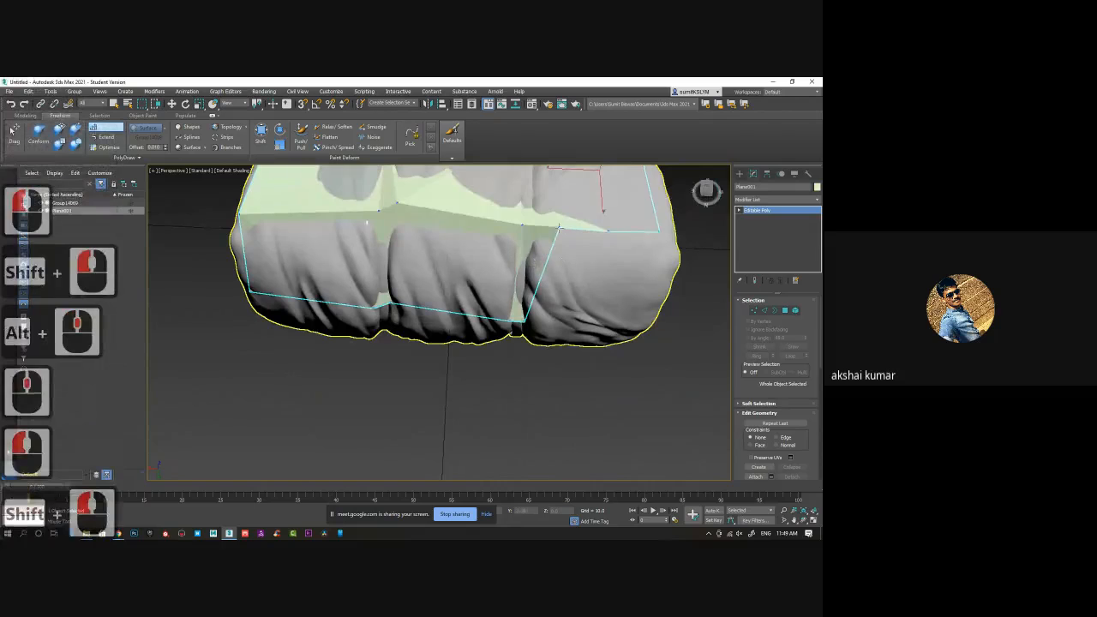
pyautogui.moveTo(560, 227); pyautogui.dragTo(537, 227)
pyautogui.keyDown('alt'); pyautogui.moveTo(630, 279); pyautogui.dragTo(622, 296, button='middle'); pyautogui.keyUp('alt')
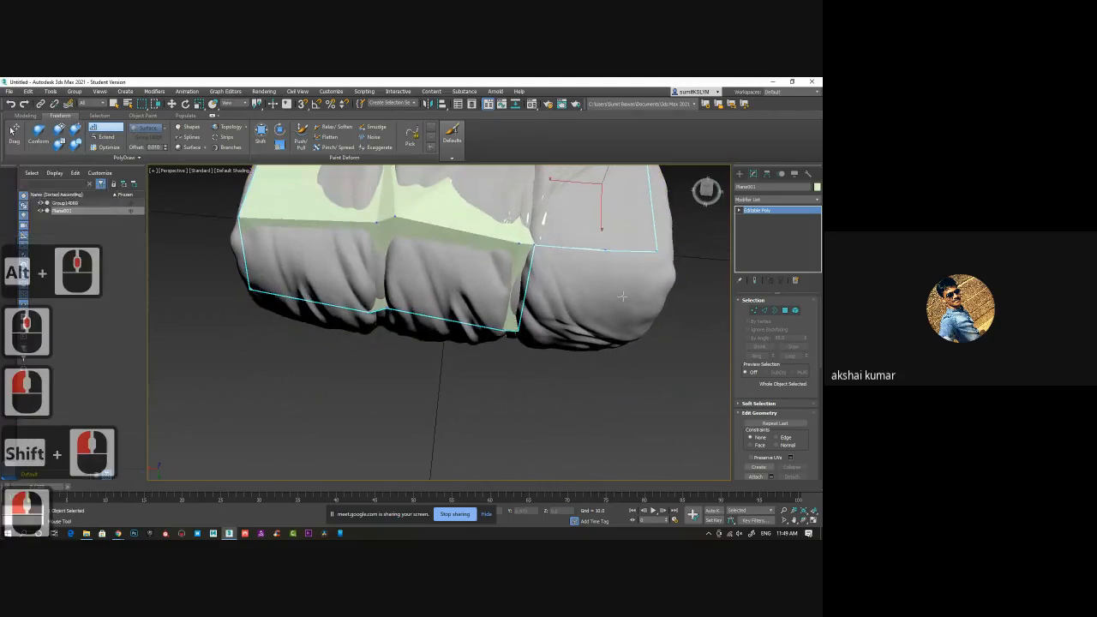
pyautogui.moveTo(395, 216); pyautogui.dragTo(388, 220)
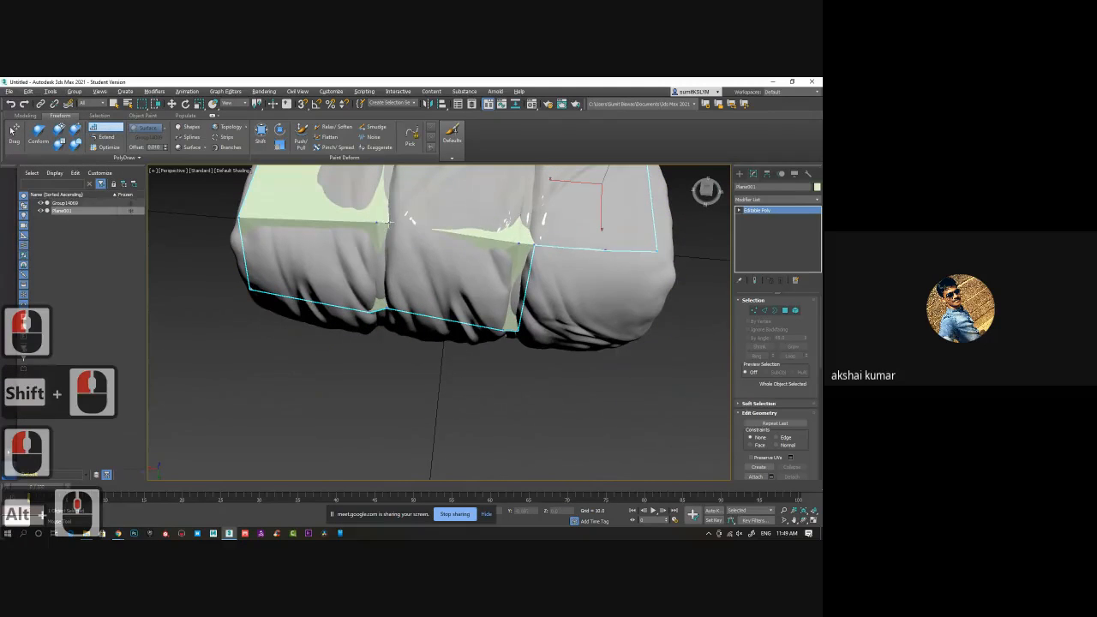
# Place bottom-edge vertices on the first section's opposite side and fill quads out to the bundle's end.
pyautogui.keyDown('alt'); pyautogui.moveTo(561, 257); pyautogui.dragTo(443, 255, button='middle'); pyautogui.keyUp('alt')
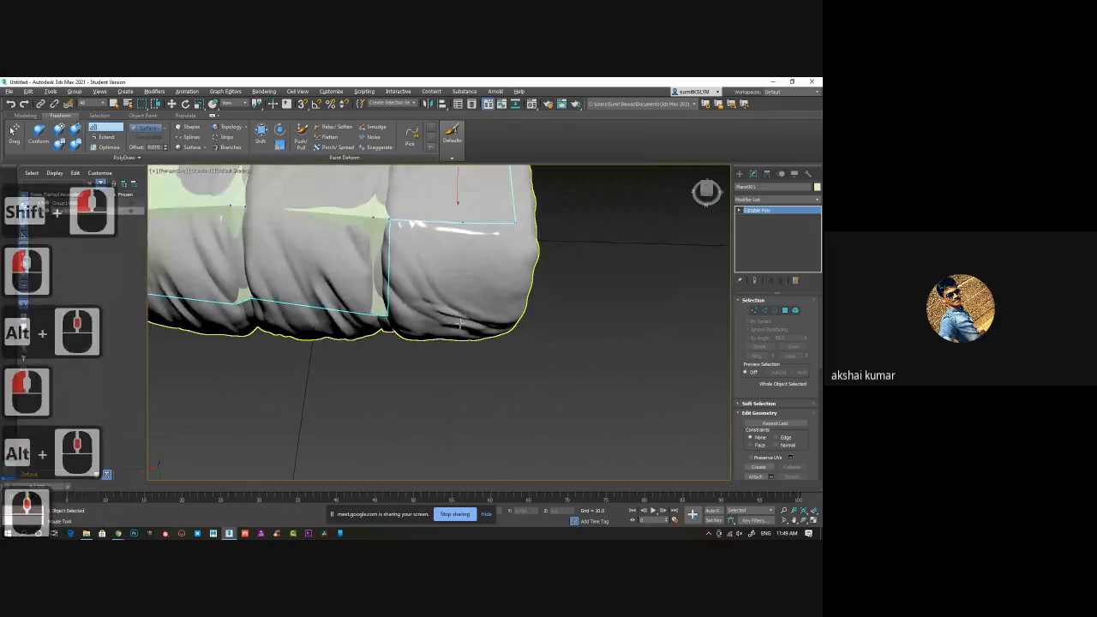
pyautogui.click(494, 322)
pyautogui.keyDown('shift'); pyautogui.click(462, 287); pyautogui.keyUp('shift')
pyautogui.hotkey('ctrl', 'z')
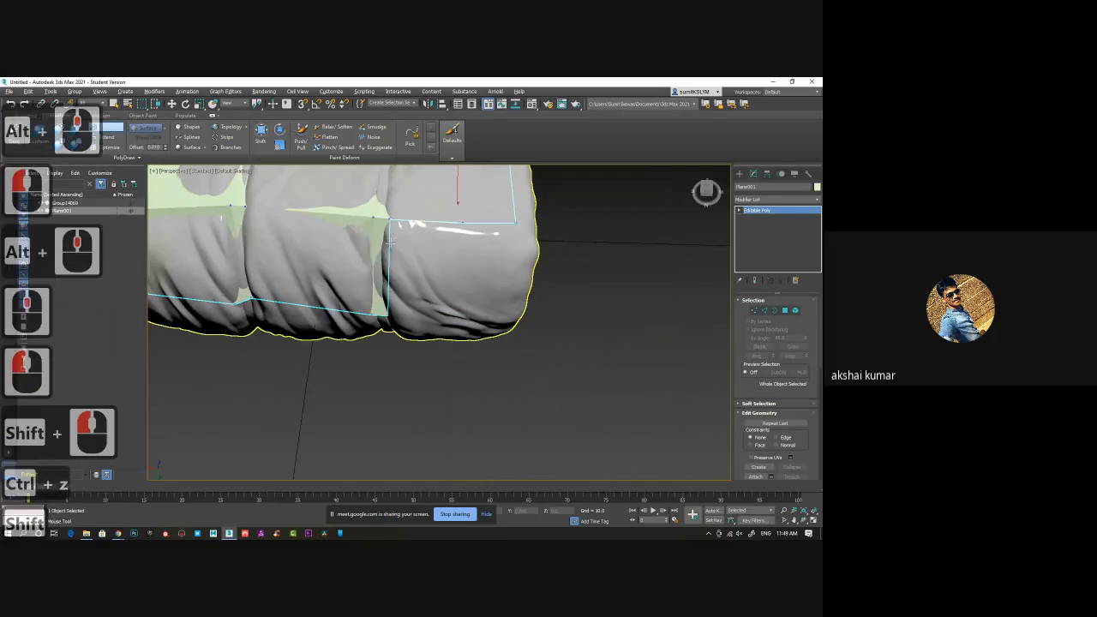
pyautogui.keyDown('shift'); pyautogui.click(417, 267); pyautogui.keyUp('shift')
pyautogui.click(508, 325)
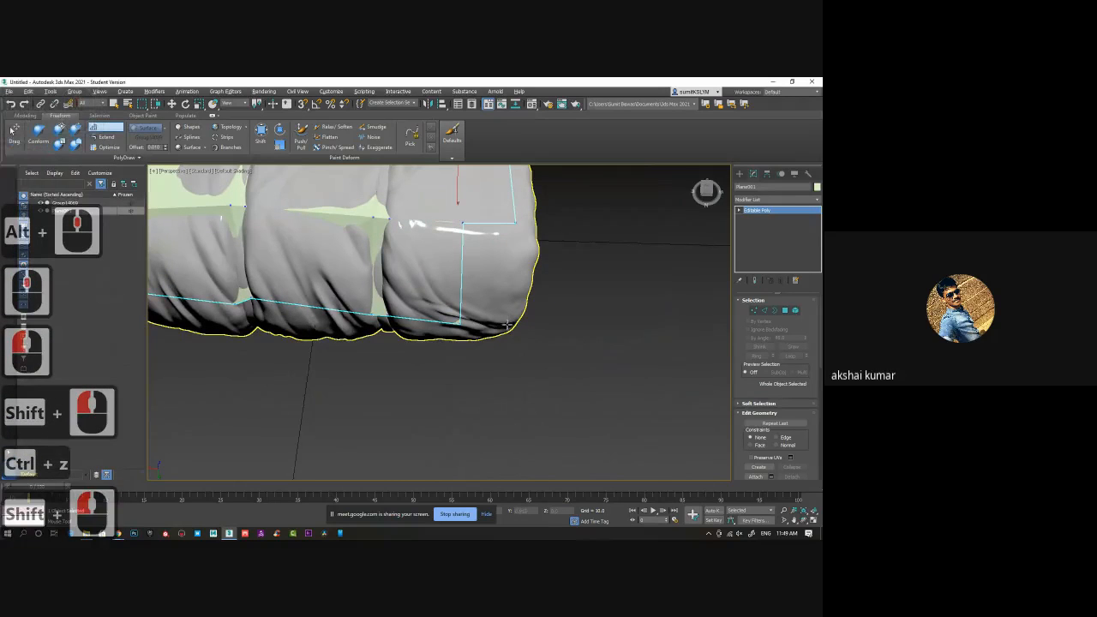
pyautogui.keyDown('shift'); pyautogui.click(470, 284); pyautogui.keyUp('shift')
# Place two vertices in the upper fold of the rolled end and fill a quad over the upper layer's end face.
pyautogui.keyDown('alt'); pyautogui.moveTo(470, 284); pyautogui.dragTo(444, 232, button='middle'); pyautogui.keyUp('alt')
pyautogui.scroll(3, 511, 279)
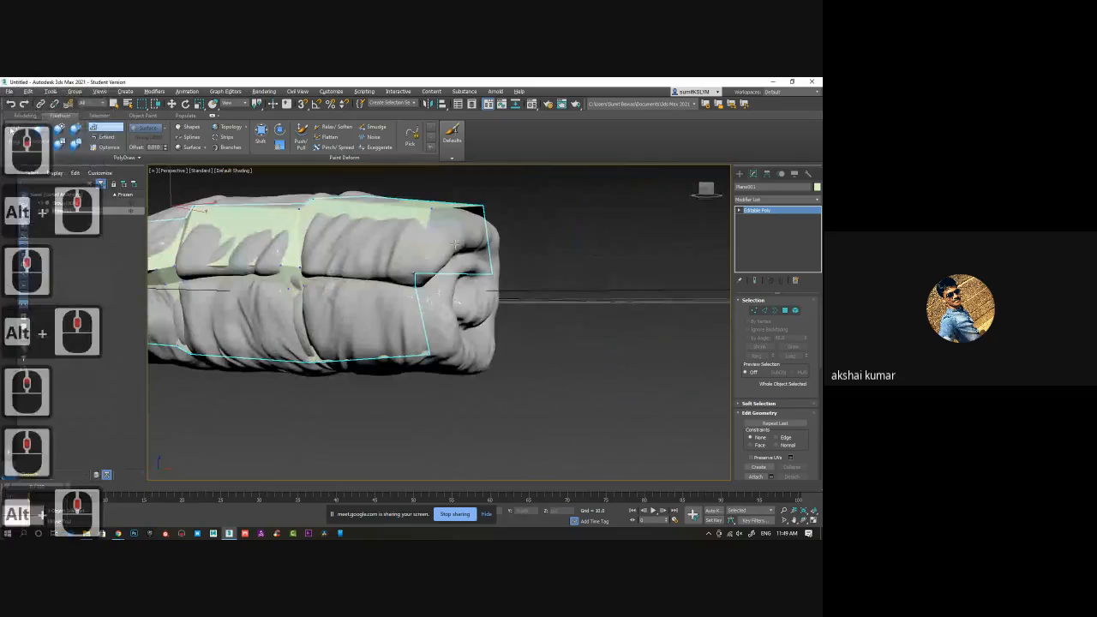
pyautogui.click(455, 248)
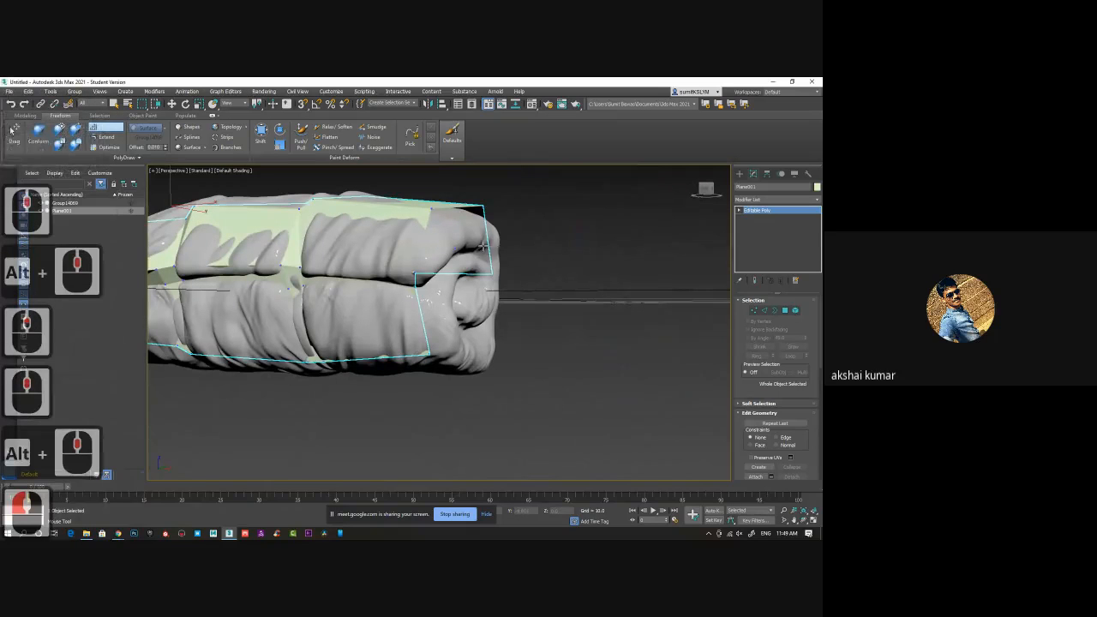
pyautogui.click(484, 247)
pyautogui.keyDown('shift'); pyautogui.click(500, 267); pyautogui.keyUp('shift')
# Add a vertex where the gap between the layers meets the rolled end and fill the surface from it.
pyautogui.keyDown('alt'); pyautogui.moveTo(500, 266); pyautogui.dragTo(480, 301, button='middle'); pyautogui.keyUp('alt')
pyautogui.scroll(3, 467, 295)
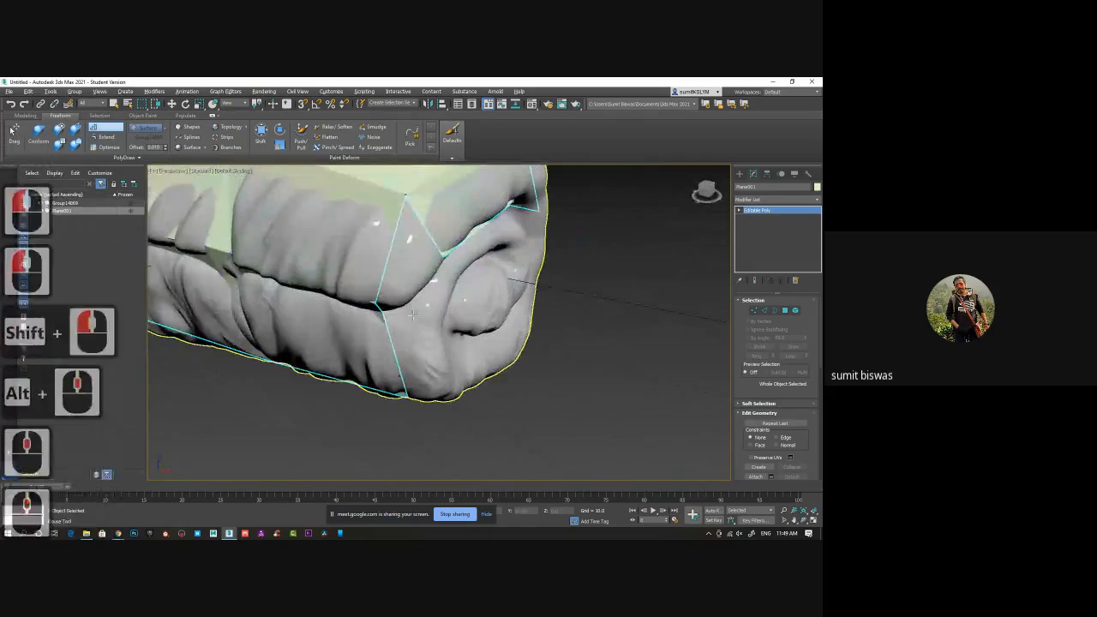
pyautogui.keyDown('alt'); pyautogui.moveTo(416, 287); pyautogui.dragTo(403, 254, button='middle'); pyautogui.keyUp('alt')
pyautogui.click(397, 262)
pyautogui.keyDown('shift'); pyautogui.click(400, 229); pyautogui.keyUp('shift')
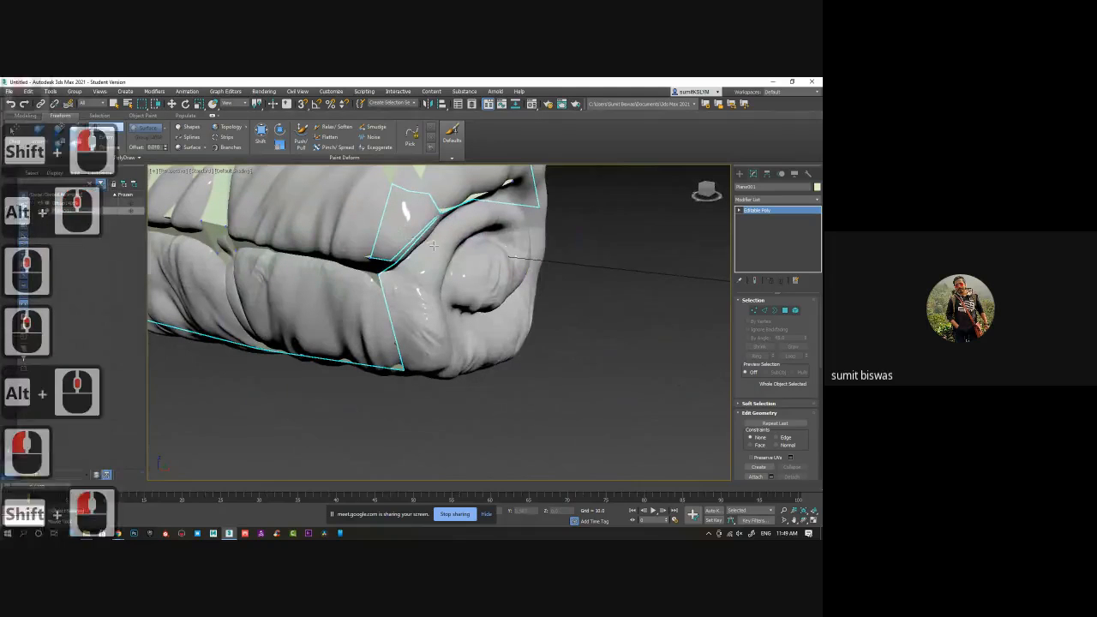
pyautogui.hotkey('ctrl', 'z')
pyautogui.keyDown('shift'); pyautogui.click(443, 270); pyautogui.keyUp('shift')
# Place vertices along the spiral crease of the rolled end and fill narrow quads between them and the upper layer's edge.
pyautogui.keyDown('alt'); pyautogui.moveTo(444, 272); pyautogui.dragTo(469, 342, button='middle'); pyautogui.keyUp('alt')
pyautogui.scroll(2, 392, 299)
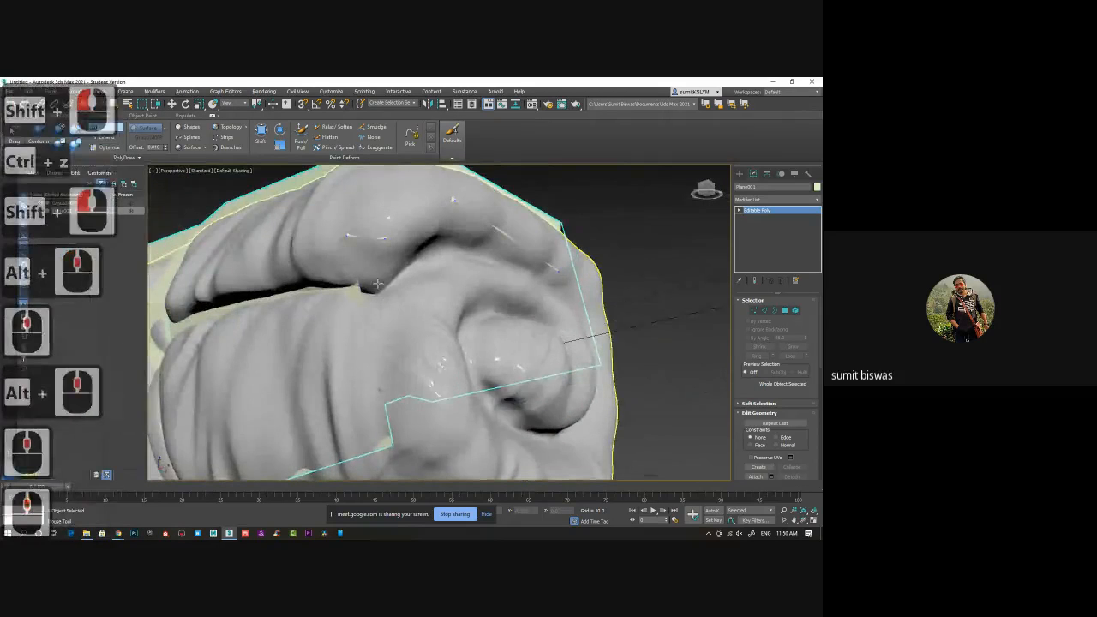
pyautogui.click(377, 284)
pyautogui.keyDown('shift'); pyautogui.click(371, 262); pyautogui.keyUp('shift')
pyautogui.keyDown('alt'); pyautogui.moveTo(424, 261); pyautogui.dragTo(394, 249, button='middle'); pyautogui.keyUp('alt')
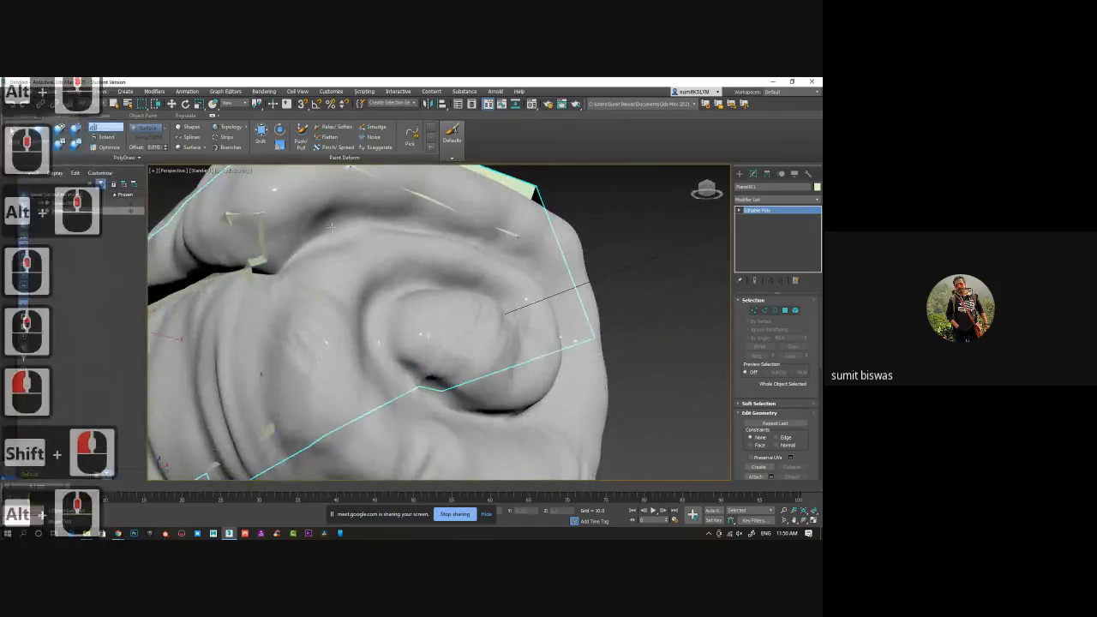
pyautogui.click(354, 208)
pyautogui.keyDown('shift'); pyautogui.click(352, 208); pyautogui.keyUp('shift')
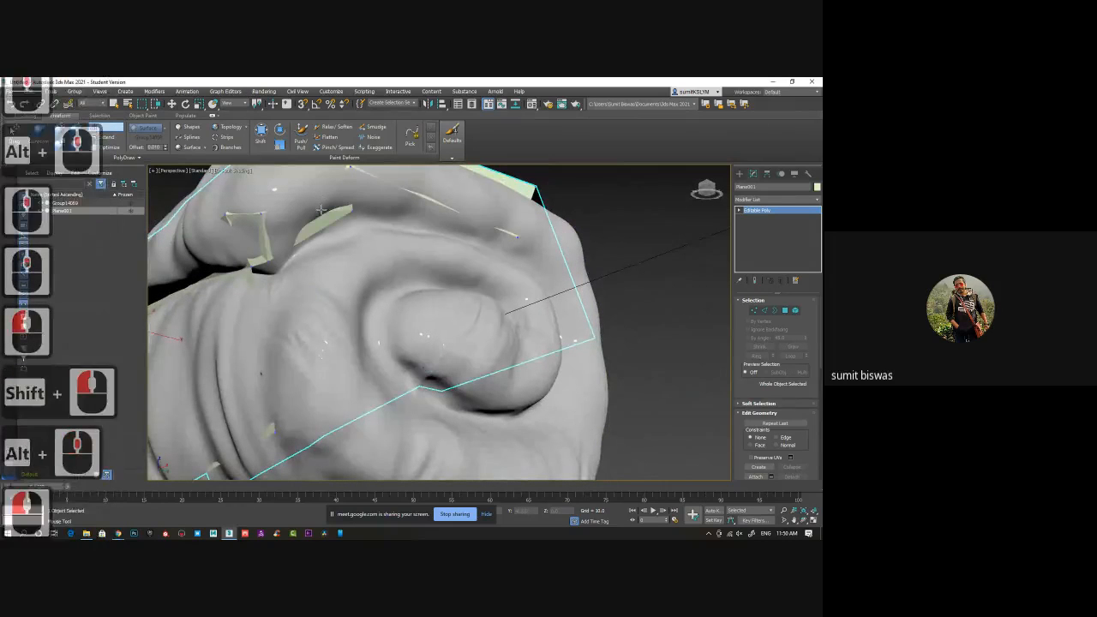
pyautogui.click(510, 250)
pyautogui.keyDown('shift'); pyautogui.click(510, 250); pyautogui.keyUp('shift')
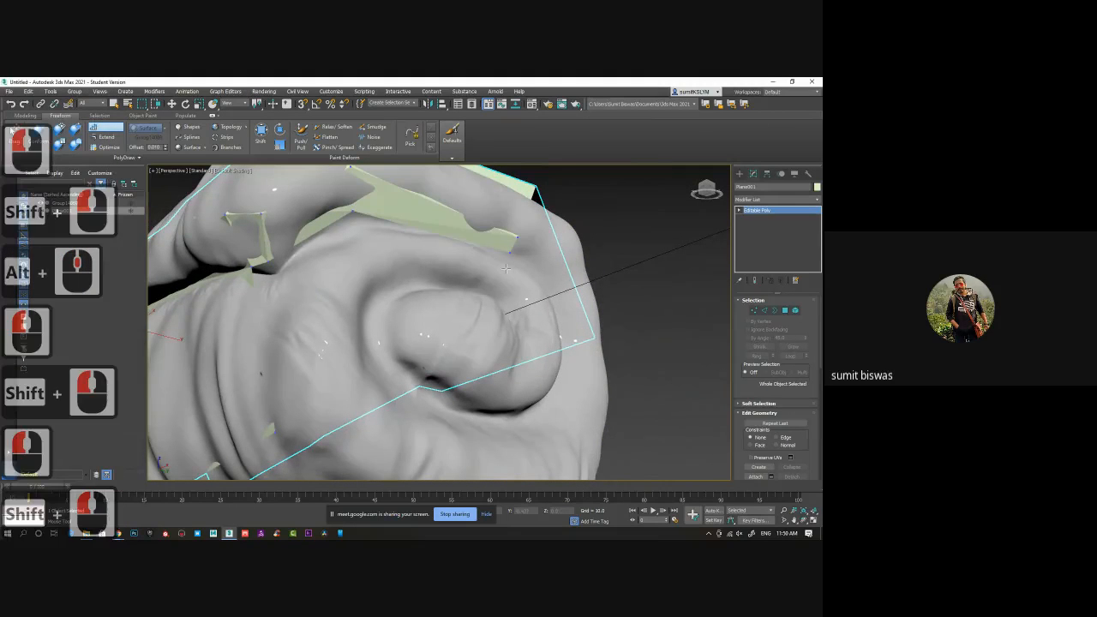
pyautogui.click(562, 334)
pyautogui.keyDown('shift'); pyautogui.click(562, 334); pyautogui.keyUp('shift')
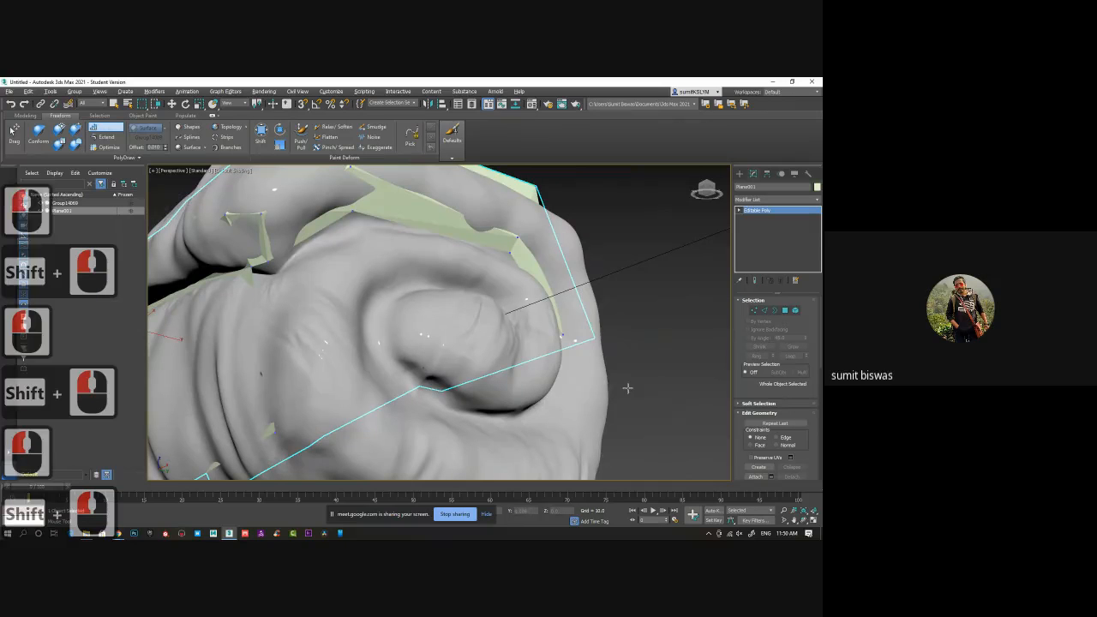
pyautogui.keyDown('alt'); pyautogui.moveTo(634, 379); pyautogui.dragTo(433, 399, button='middle'); pyautogui.keyUp('alt')
pyautogui.scroll(-5, 482, 381)
pyautogui.moveTo(433, 398); pyautogui.dragTo(535, 310, button='middle')
pyautogui.scroll(1, 495, 334)
pyautogui.moveTo(535, 310); pyautogui.dragTo(483, 357, button='middle')
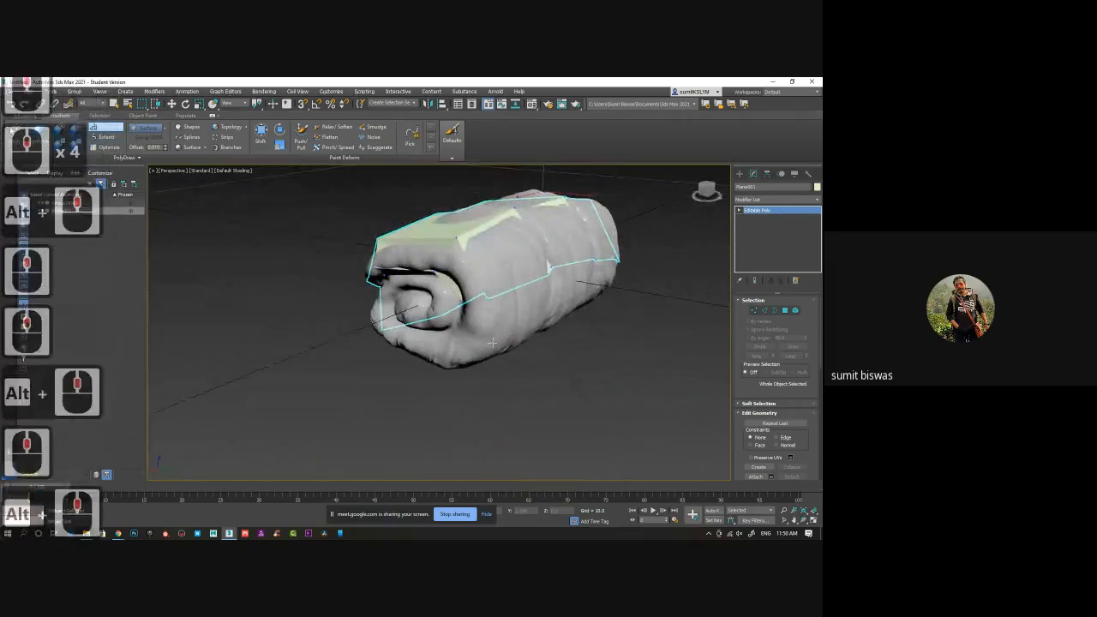
pyautogui.keyDown('alt'); pyautogui.moveTo(548, 367); pyautogui.dragTo(465, 337, button='middle'); pyautogui.keyUp('alt')
pyautogui.click(464, 330)
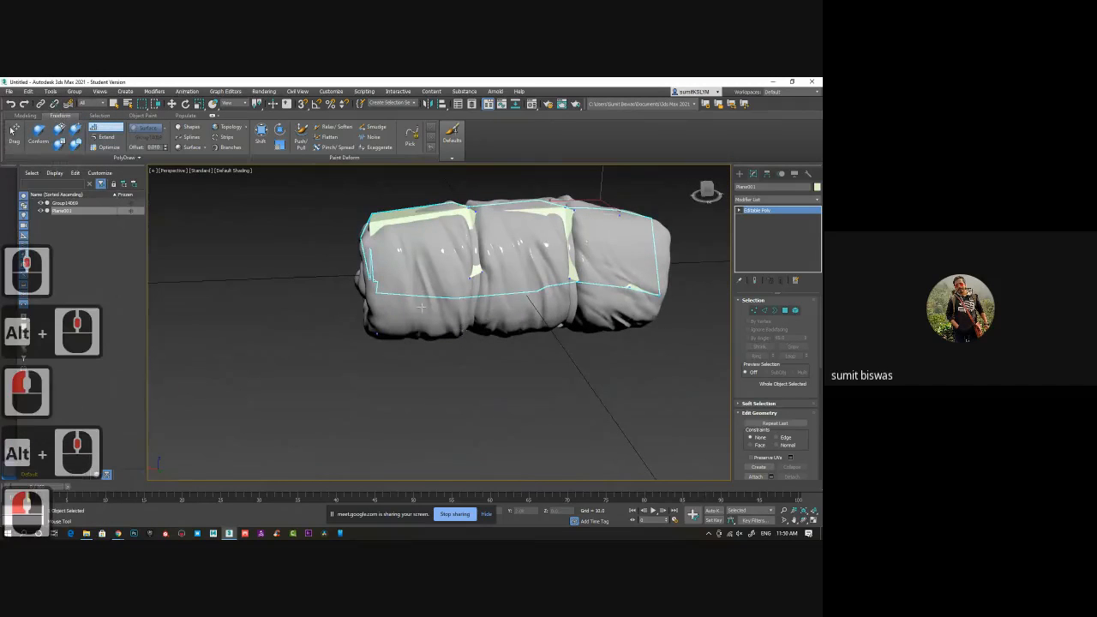
pyautogui.keyDown('shift'); pyautogui.click(420, 306); pyautogui.keyUp('shift')
pyautogui.hotkey('ctrl', 'z')
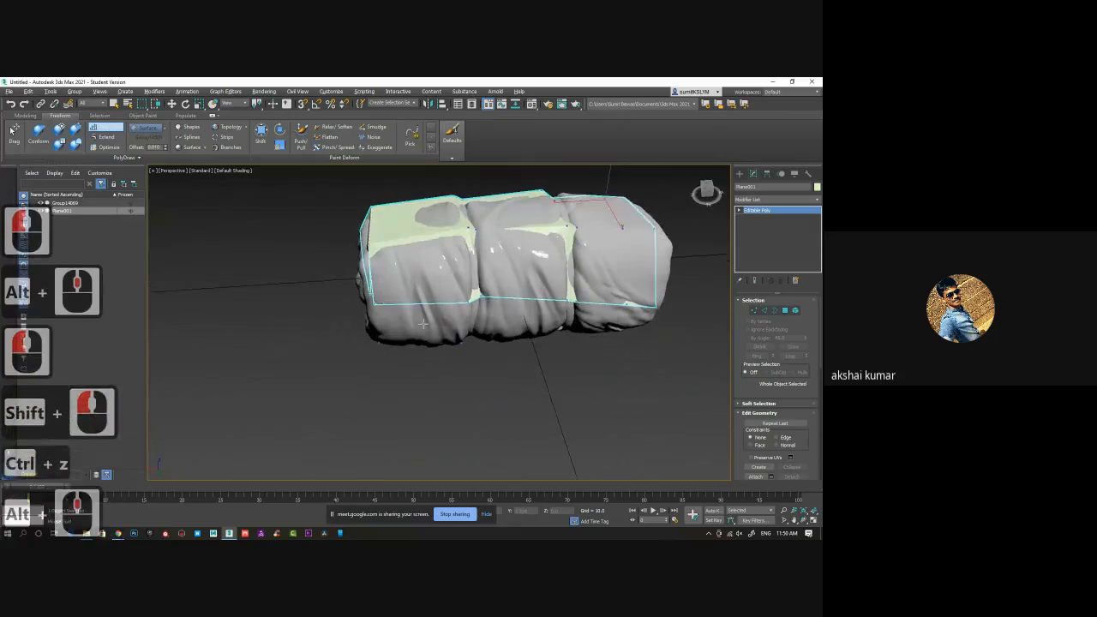
# Switch the low-poly mesh to vertex sub-object editing.
pyautogui.keyDown('alt'); pyautogui.moveTo(421, 337); pyautogui.dragTo(638, 344, button='middle'); pyautogui.keyUp('alt')
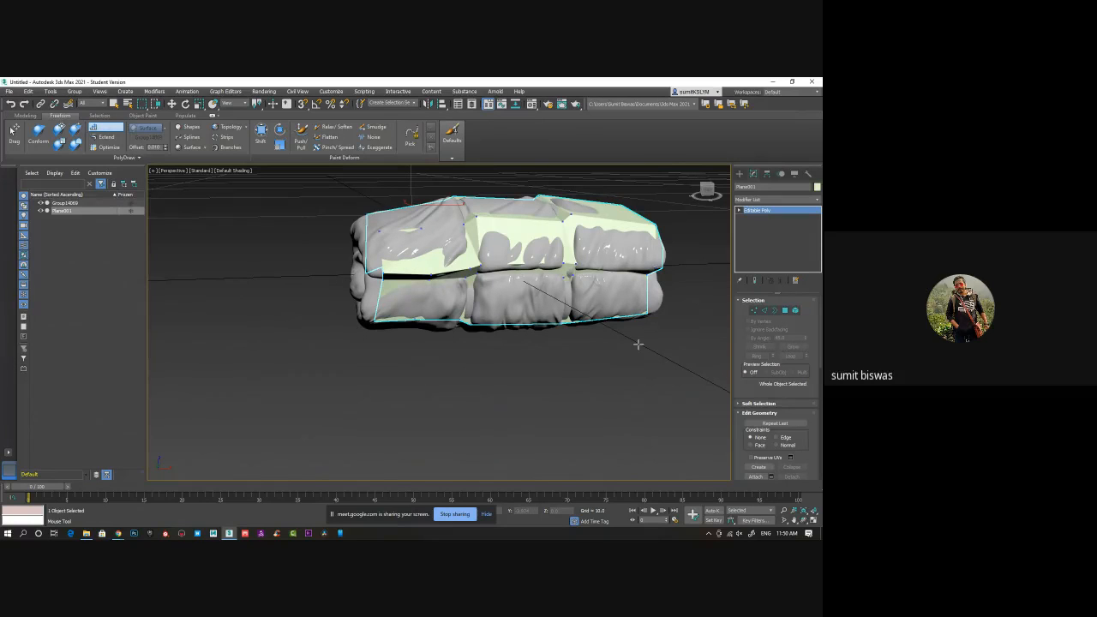
pyautogui.keyDown('alt'); pyautogui.moveTo(433, 341); pyautogui.dragTo(448, 289, button='middle'); pyautogui.keyUp('alt')
pyautogui.scroll(2, 459, 337)
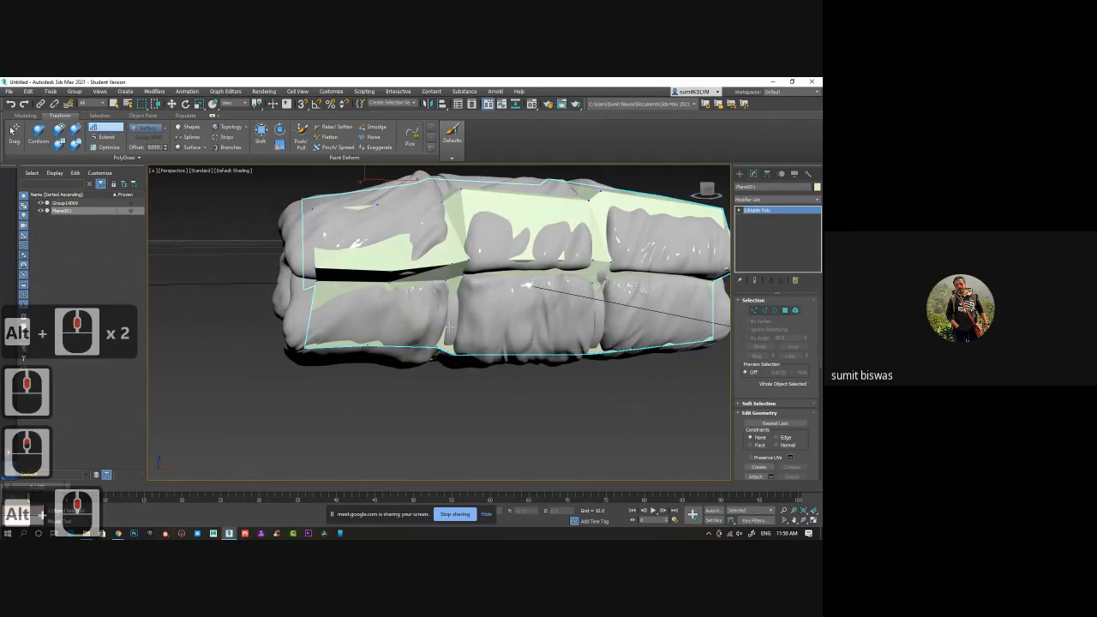
pyautogui.keyDown('alt'); pyautogui.moveTo(539, 404); pyautogui.dragTo(615, 322, button='middle'); pyautogui.keyUp('alt')
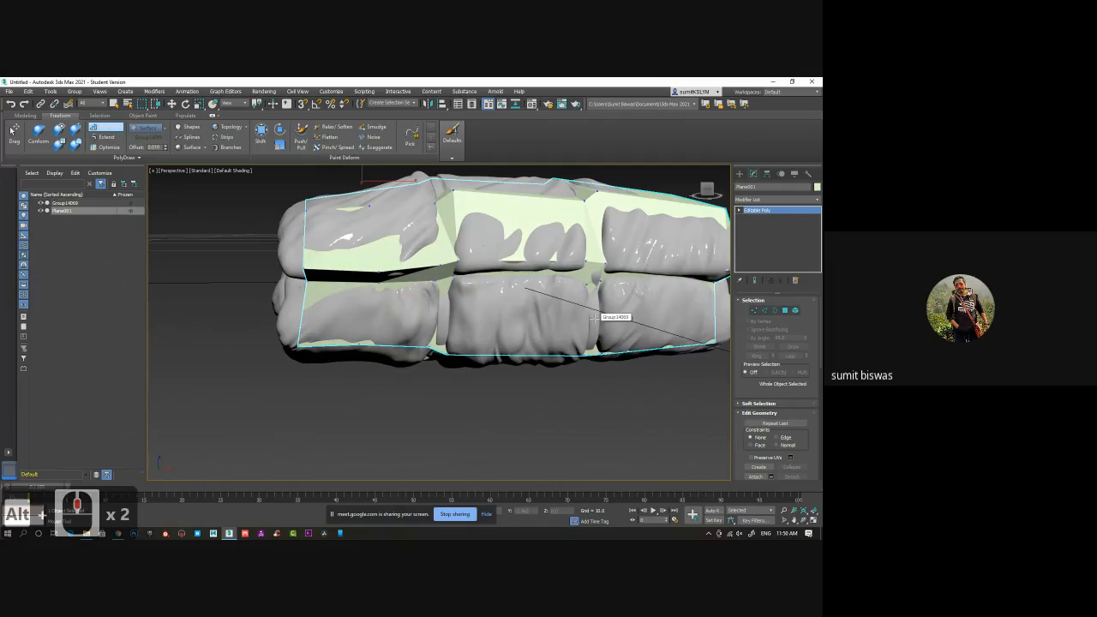
pyautogui.keyDown('alt'); pyautogui.moveTo(285, 313); pyautogui.dragTo(591, 340, button='middle'); pyautogui.keyUp('alt')
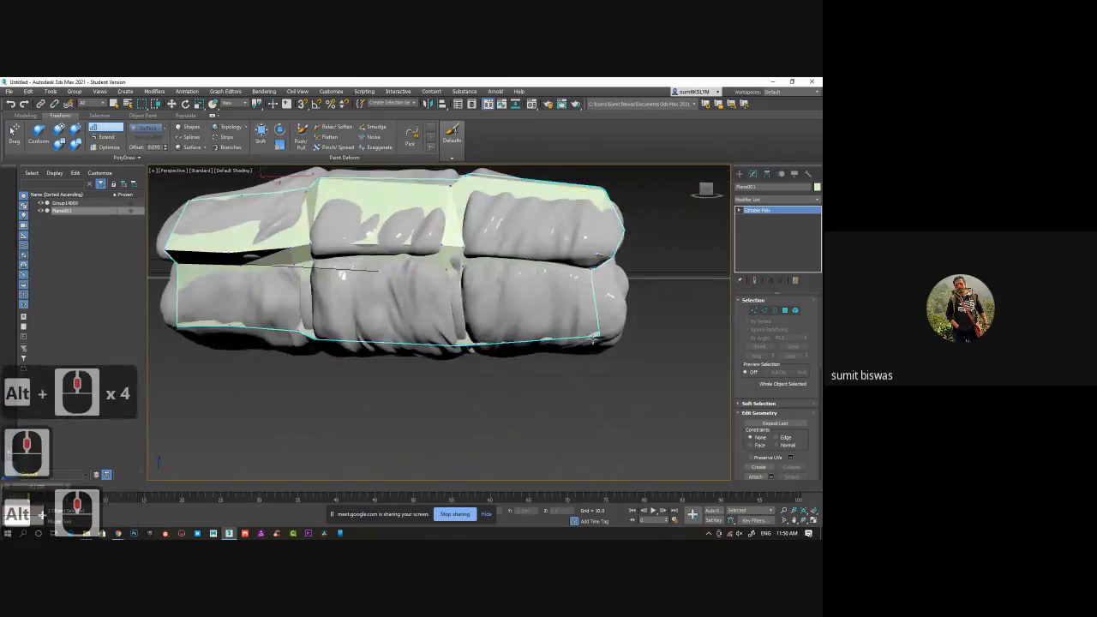
pyautogui.keyDown('alt'); pyautogui.moveTo(505, 325); pyautogui.dragTo(487, 334, button='middle'); pyautogui.keyUp('alt')
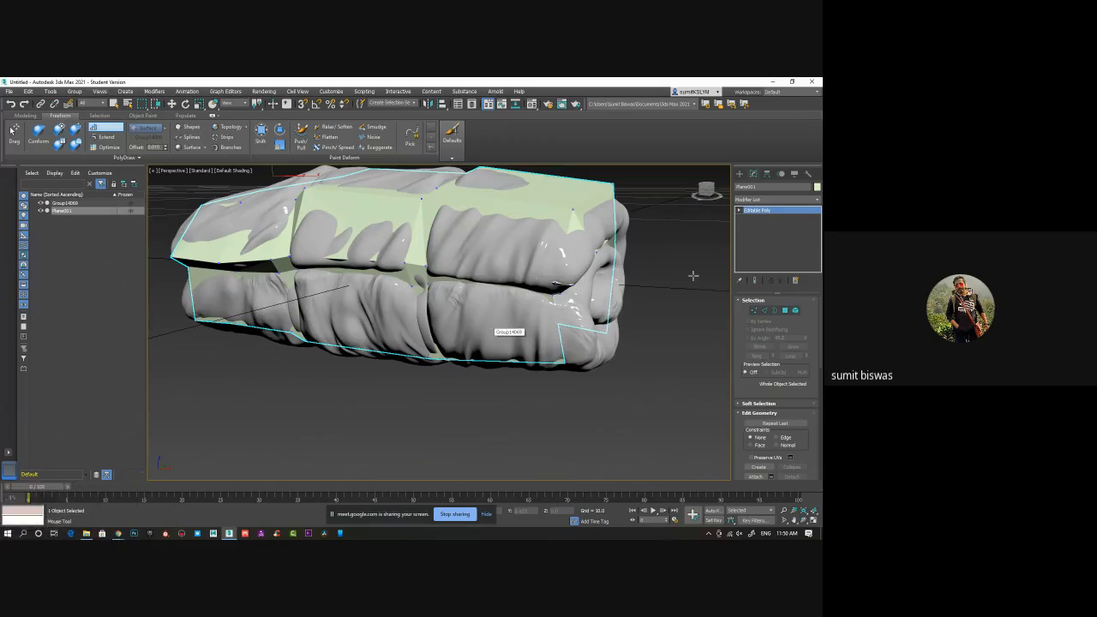
pyautogui.click(768, 212)
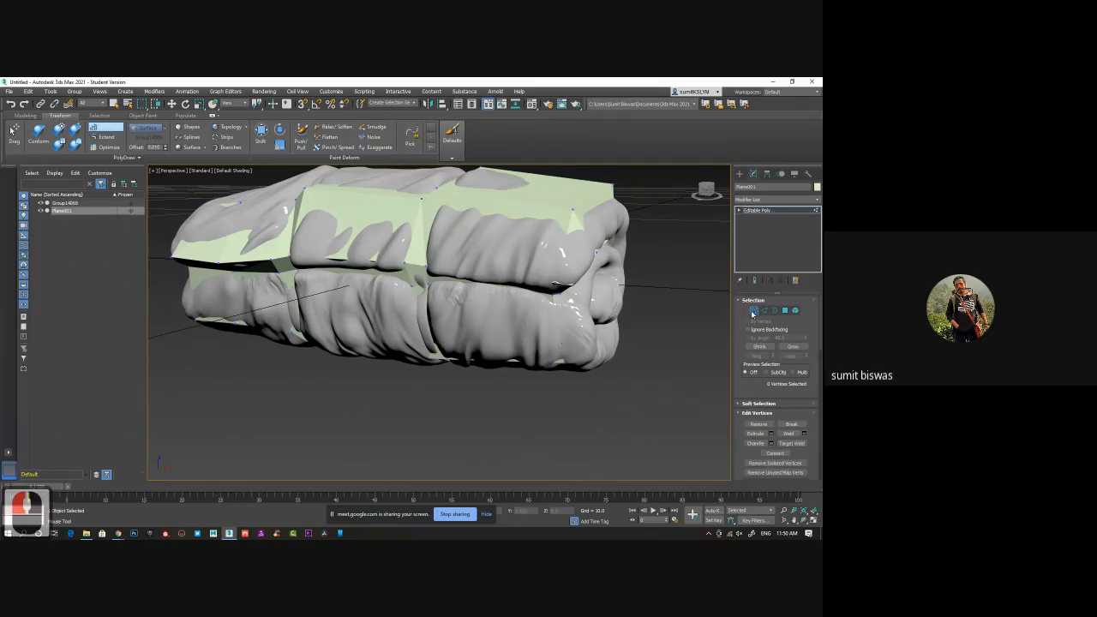
pyautogui.click(752, 312)
pyautogui.click(752, 312)
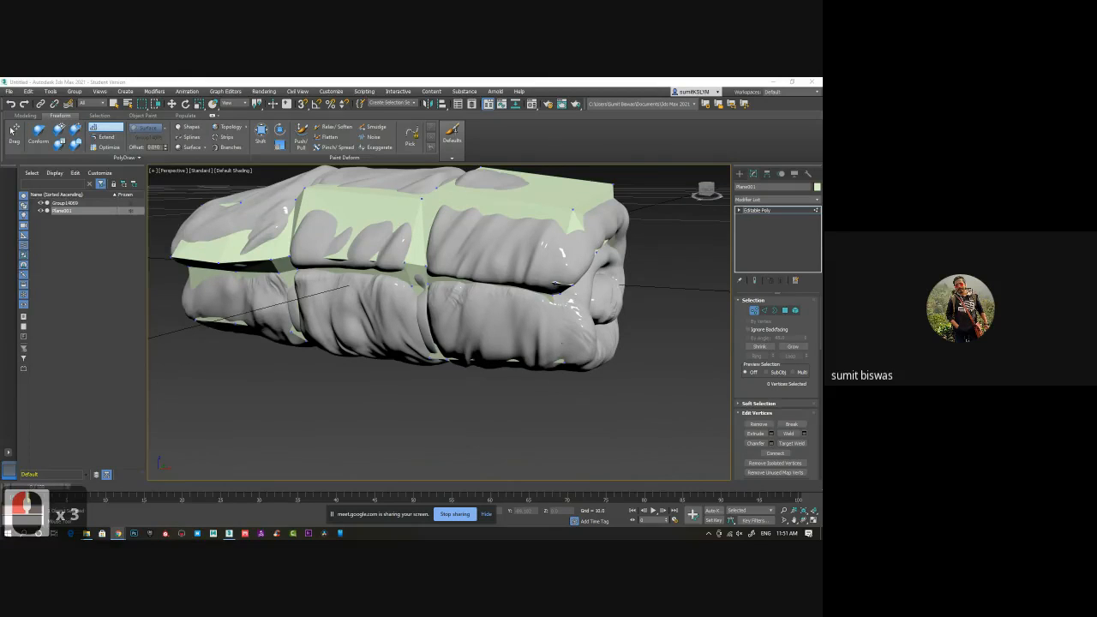
# Switch to Chrome and open the Attendance_GA193 session list of the 3D Env II course.
pyautogui.click(118, 533)
pyautogui.scroll(5, 663, 411)
pyautogui.moveTo(819, 270); pyautogui.dragTo(819, 144)
pyautogui.click(246, 257)
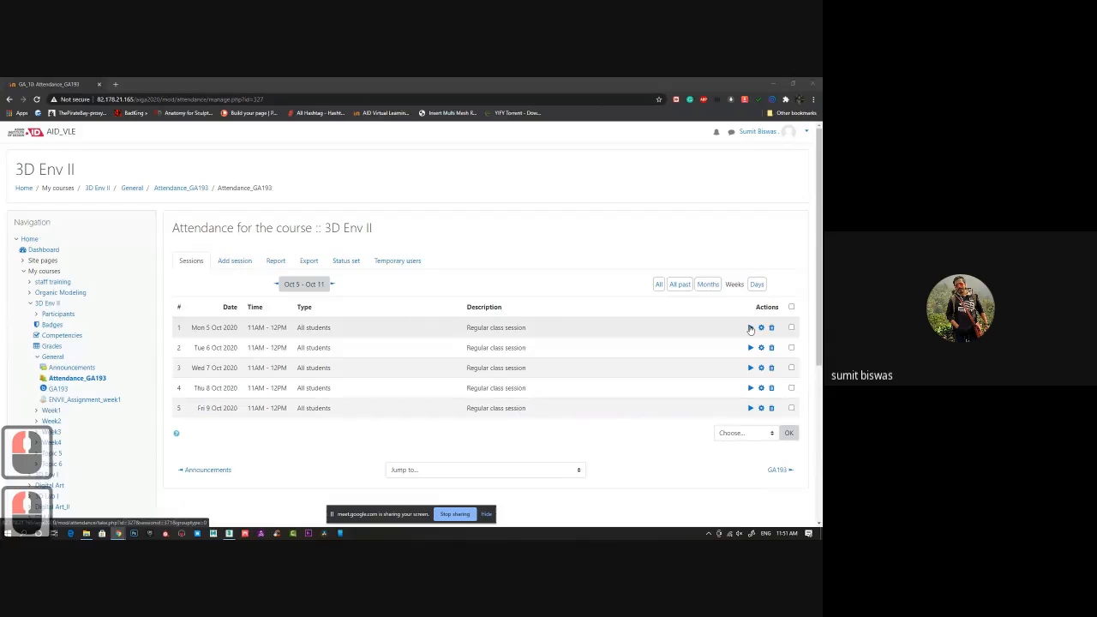
# Open attendance taking for the Mon 5 Oct 2020 session, turn off paging and set every unselected student to absent (A).
pyautogui.click(750, 328)
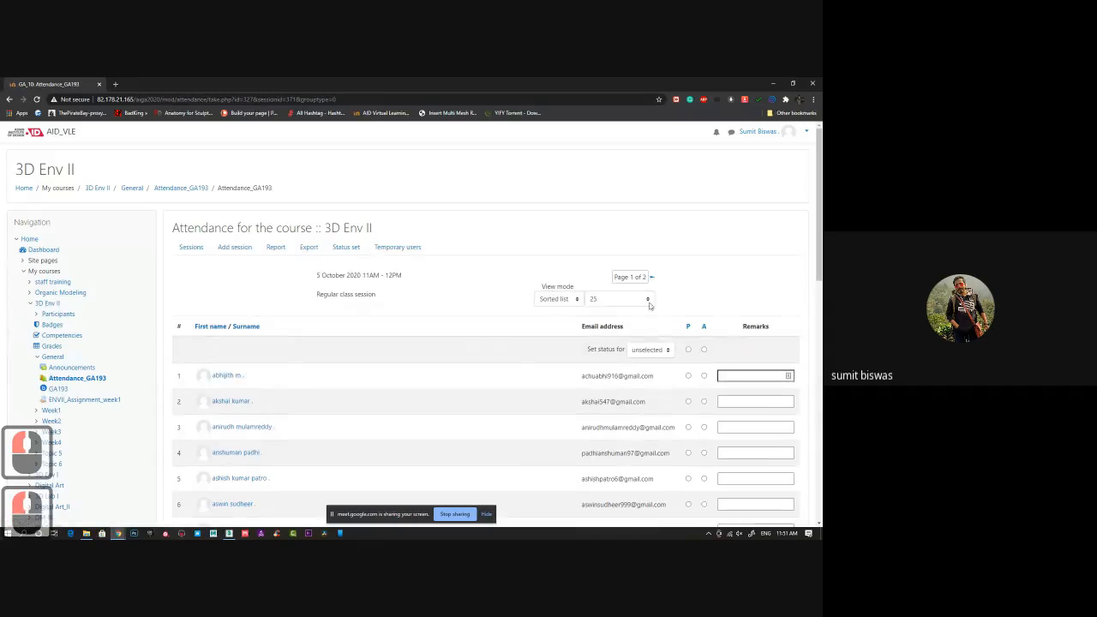
pyautogui.click(648, 300)
pyautogui.click(639, 322)
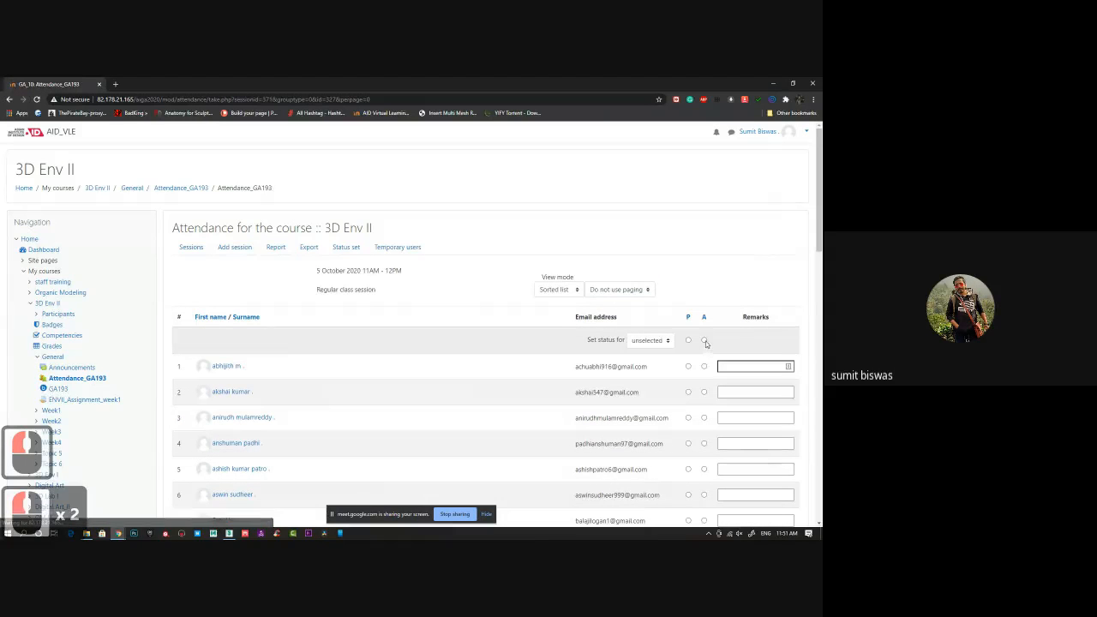
pyautogui.click(705, 340)
# Mark the students in rows 2, 4 and 11 of the attendance list as present (P).
pyautogui.scroll(-2, 403, 351)
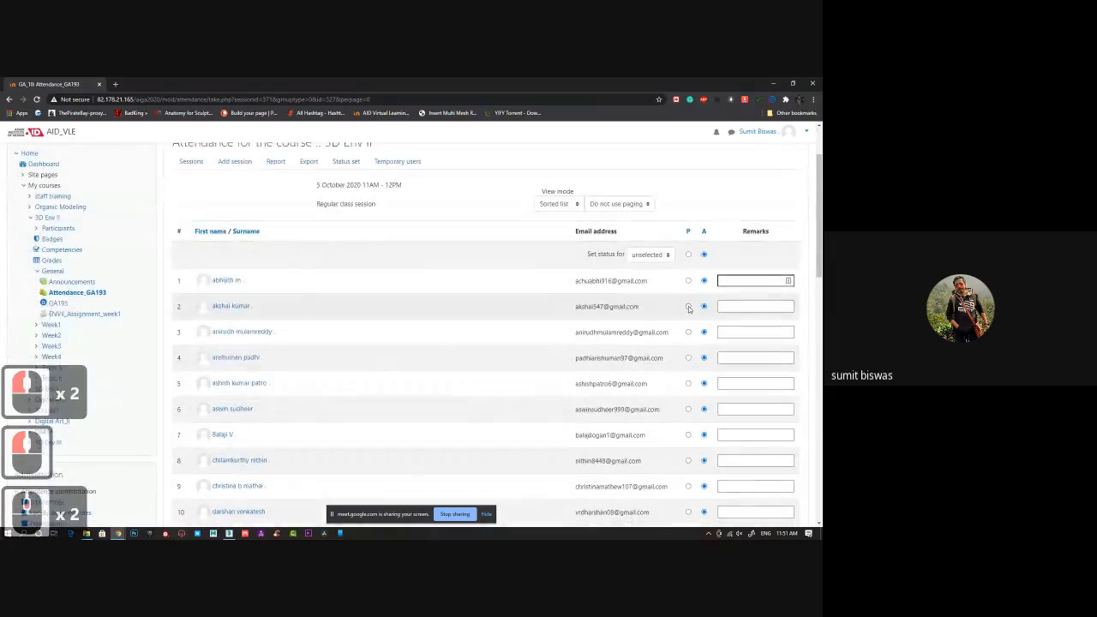
pyautogui.click(688, 307)
pyautogui.scroll(-1, 335, 351)
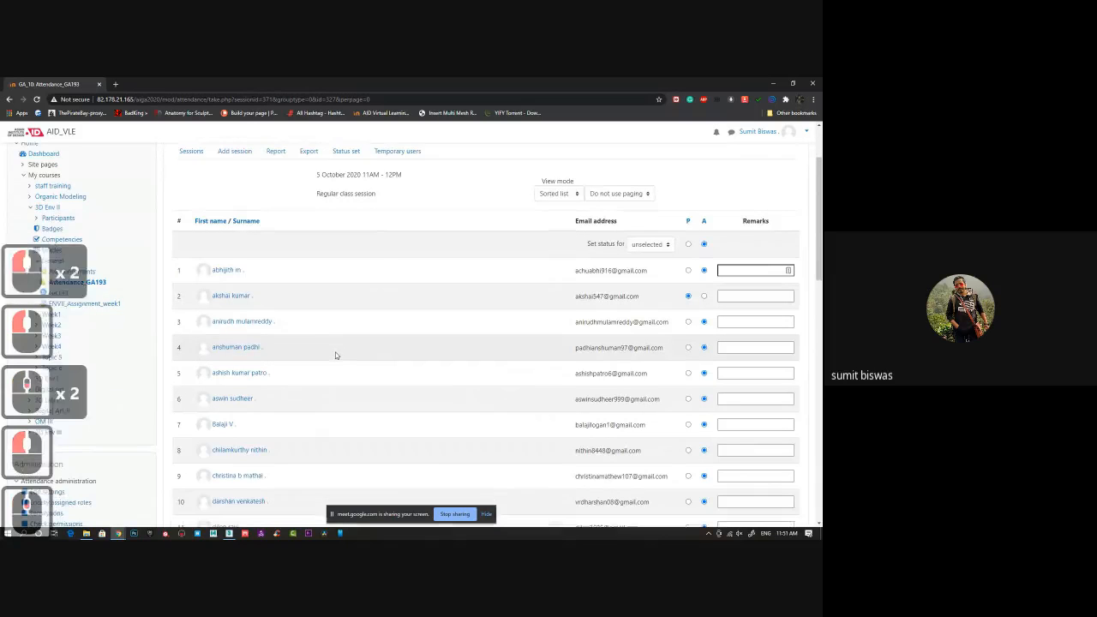
pyautogui.click(688, 317)
pyautogui.scroll(-1, 374, 351)
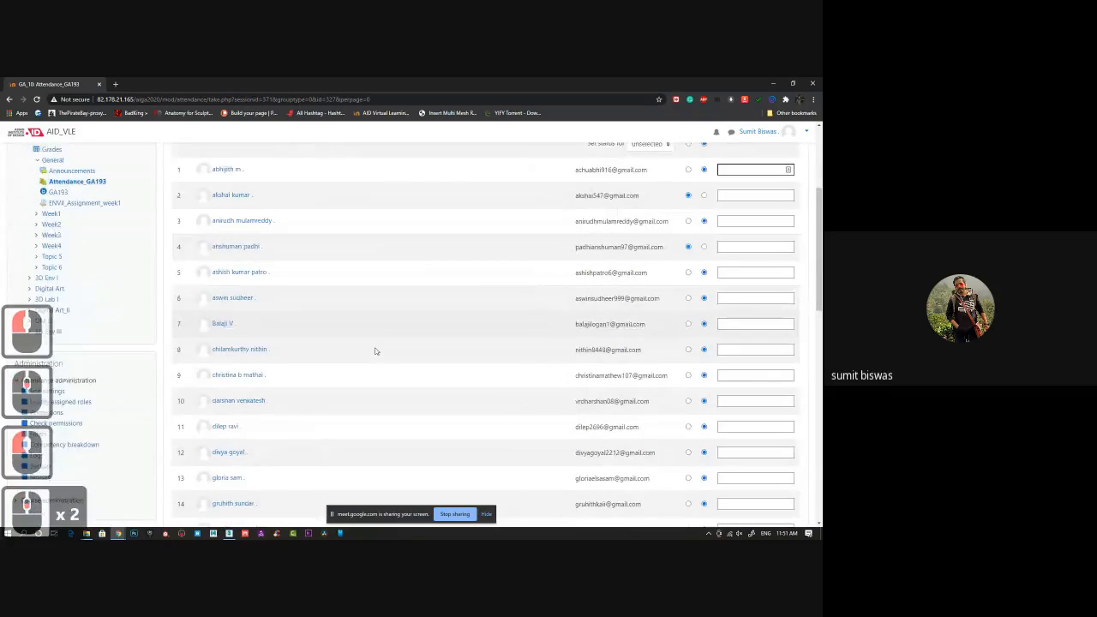
pyautogui.scroll(-1, 374, 350)
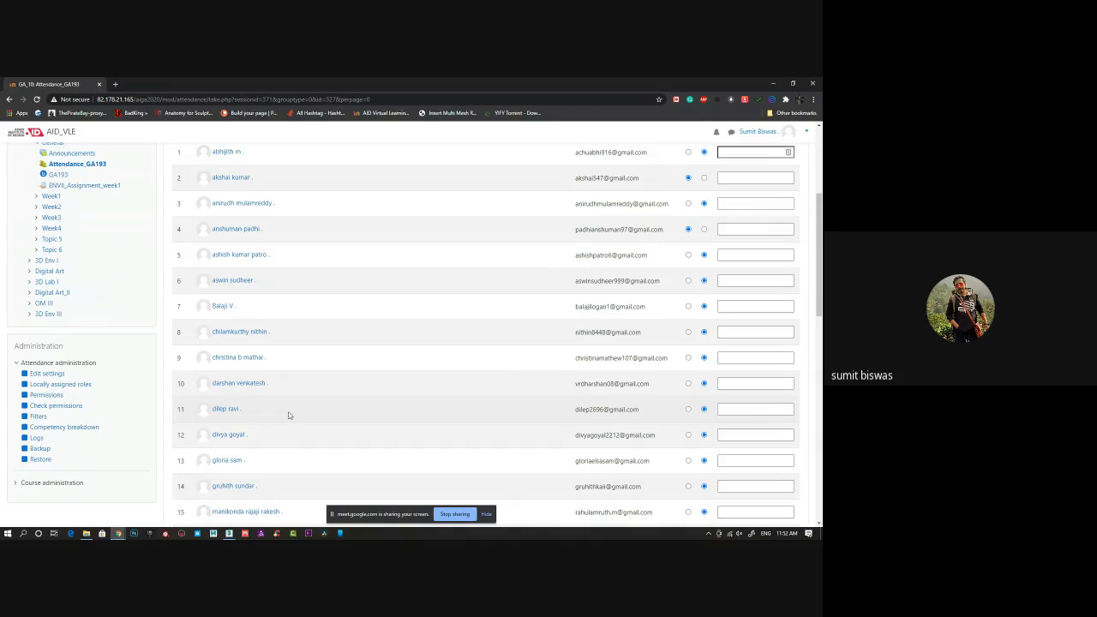
pyautogui.click(687, 409)
pyautogui.scroll(-2, 323, 382)
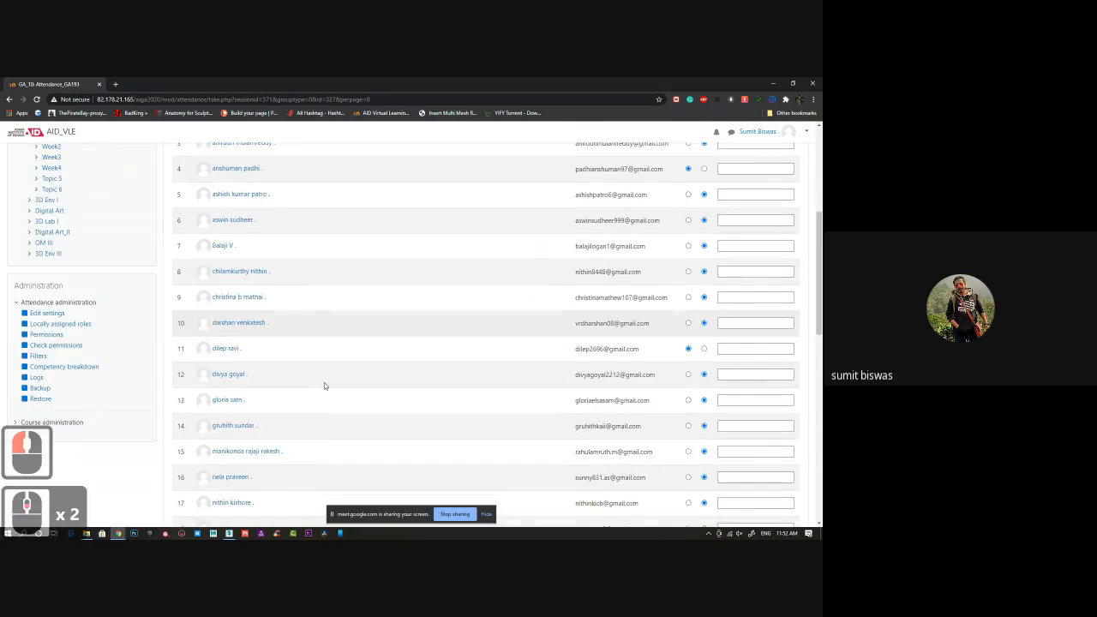
# Mark the students in rows 8 and 19 of the attendance list as present (P).
pyautogui.scroll(-5, 325, 403)
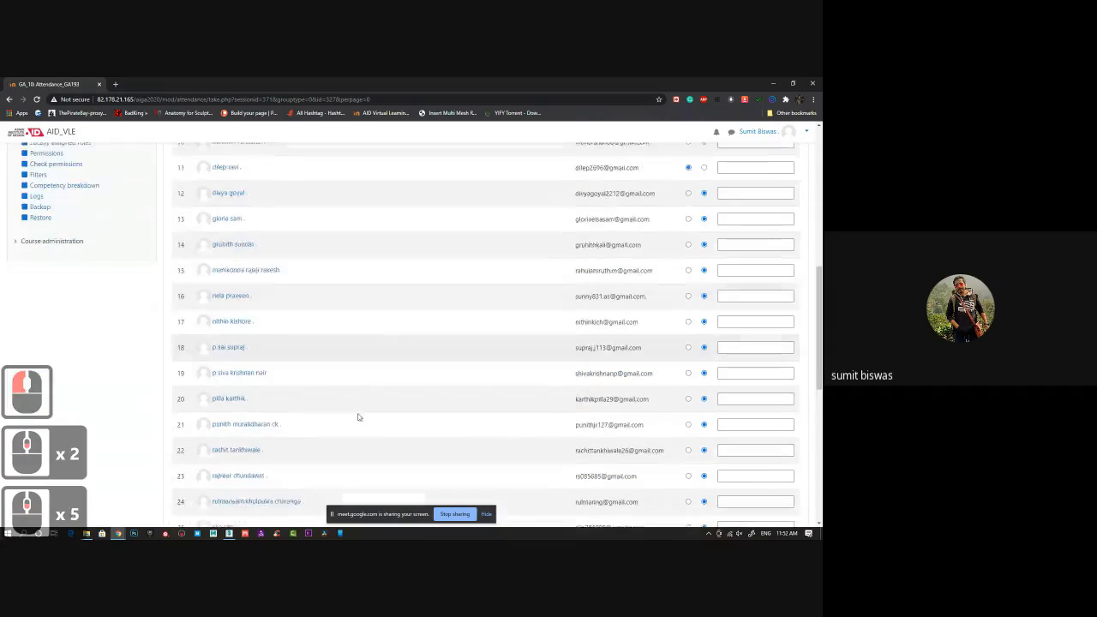
pyautogui.scroll(-3, 313, 467)
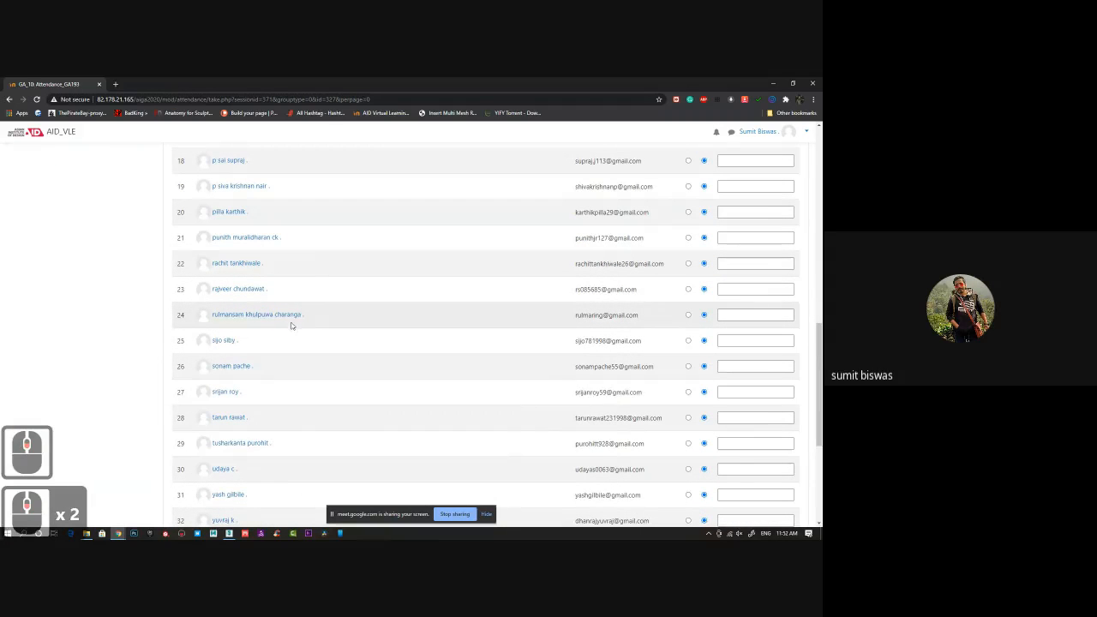
pyautogui.scroll(1, 289, 317)
pyautogui.scroll(1, 269, 228)
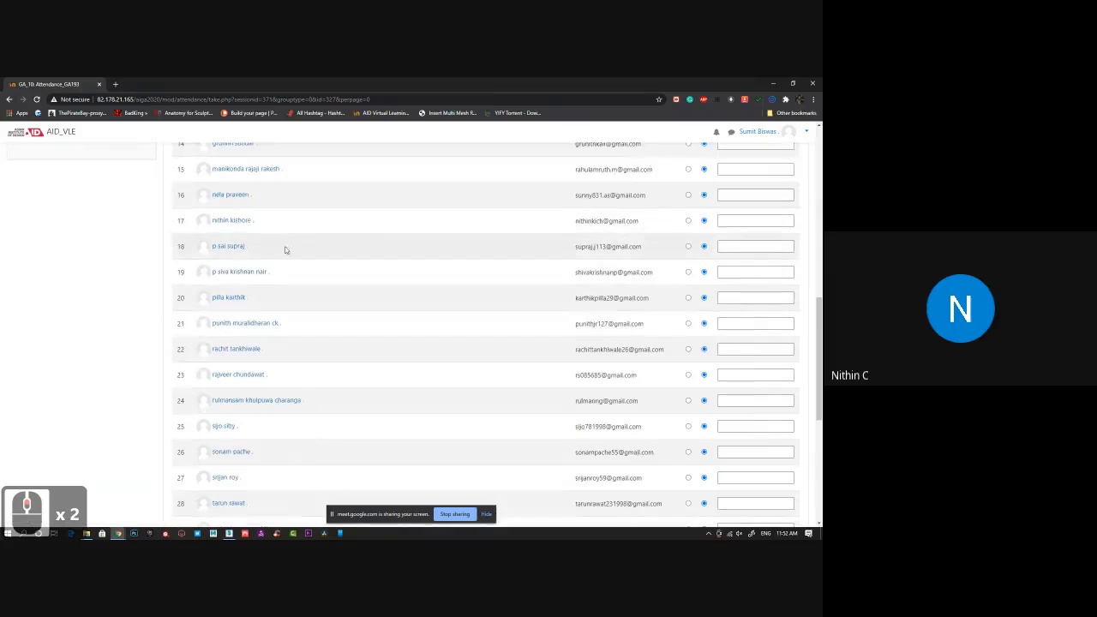
pyautogui.scroll(1, 298, 261)
pyautogui.scroll(3, 298, 261)
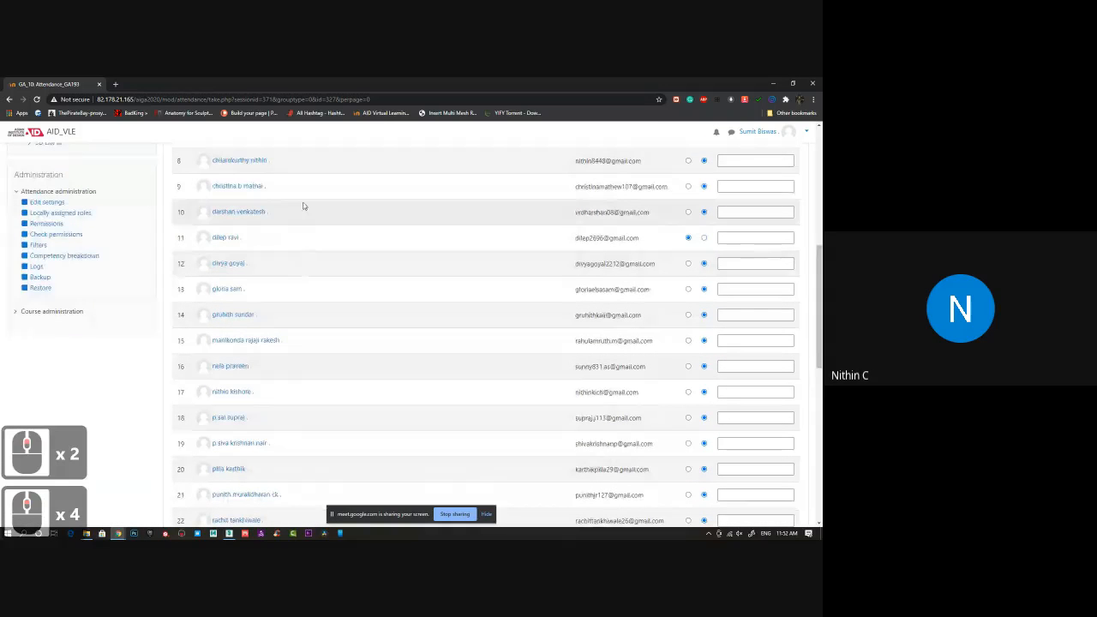
pyautogui.click(688, 161)
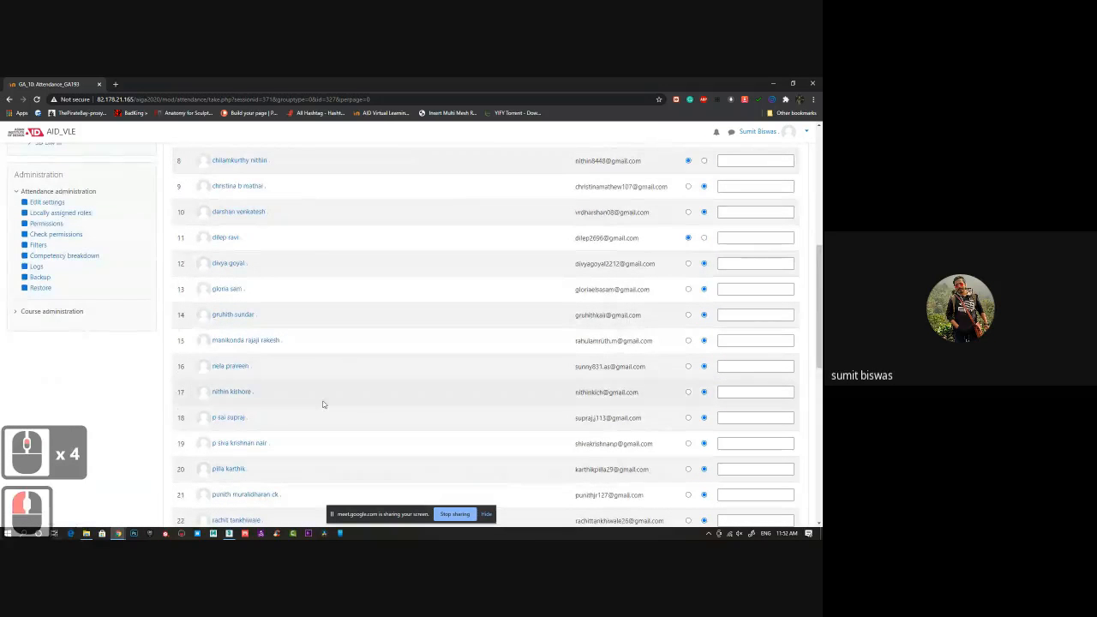
pyautogui.scroll(-4, 329, 397)
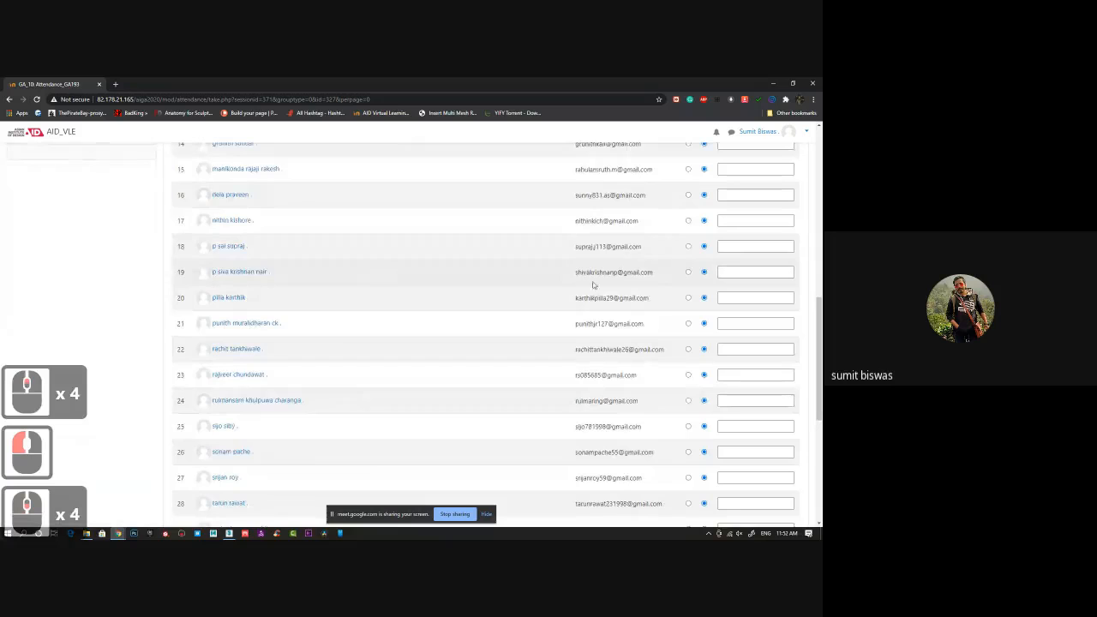
pyautogui.click(688, 272)
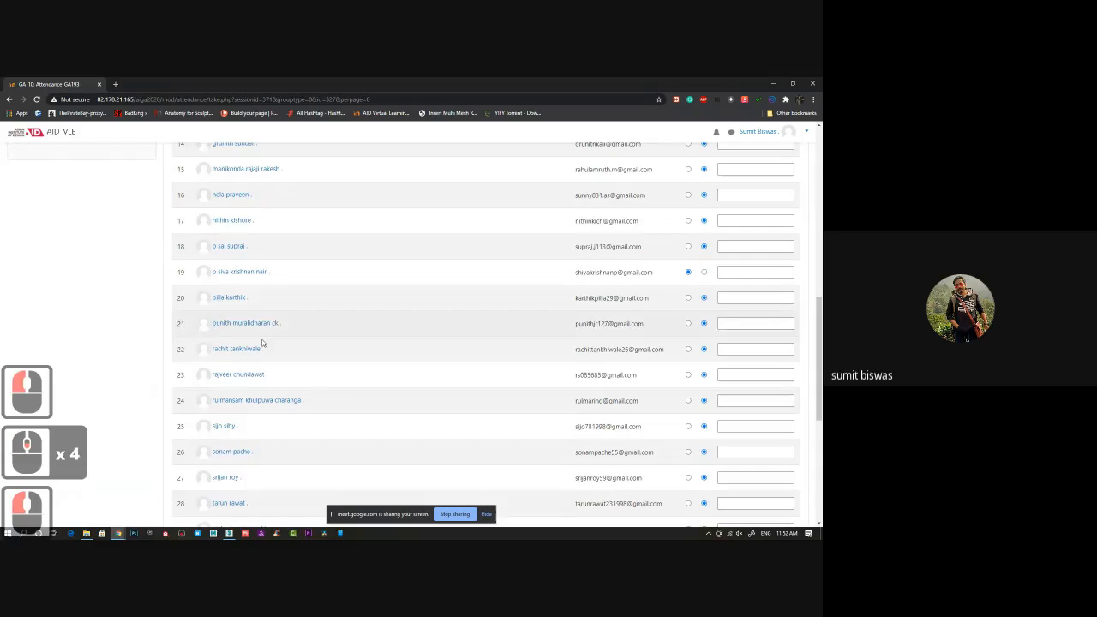
# Check the remaining students in the attendance list and save the attendance.
pyautogui.scroll(2, 299, 387)
pyautogui.scroll(4, 299, 388)
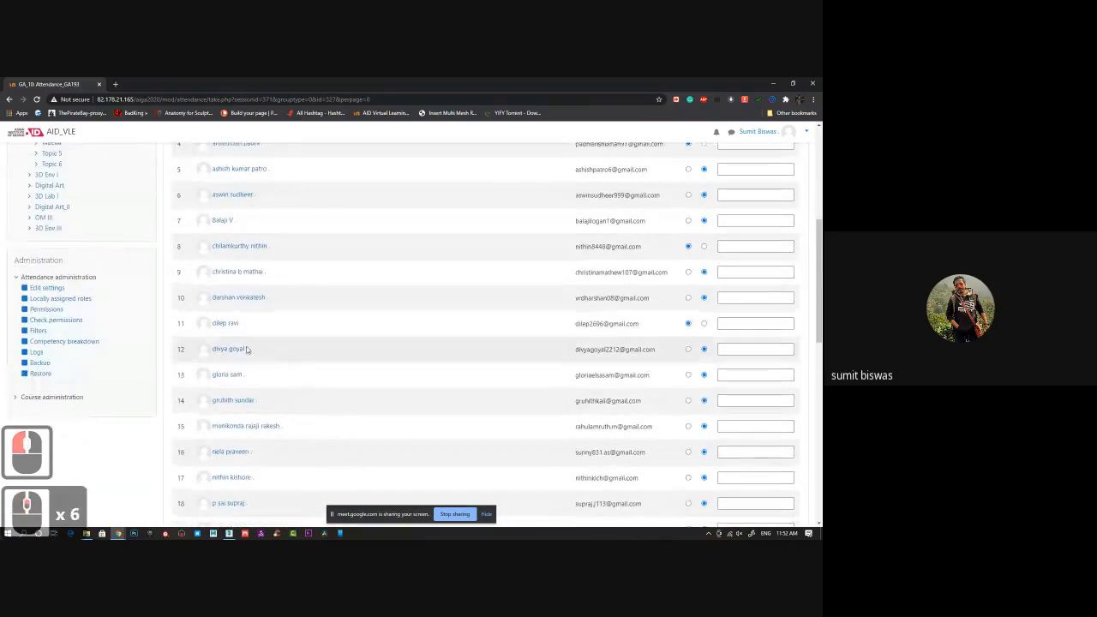
pyautogui.scroll(-15, 372, 414)
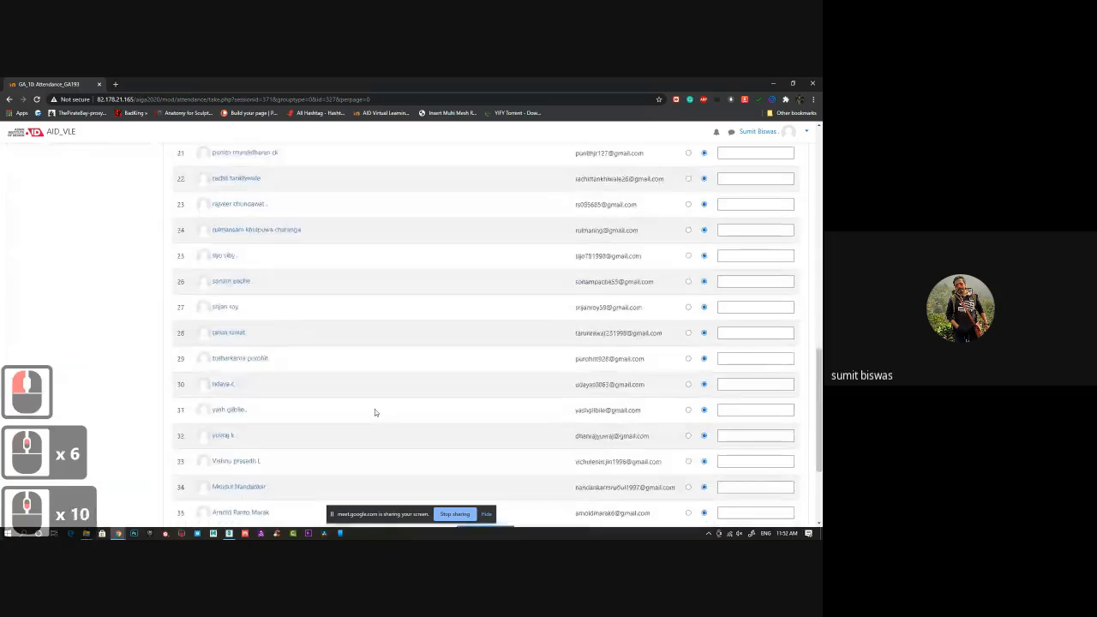
pyautogui.click(484, 377)
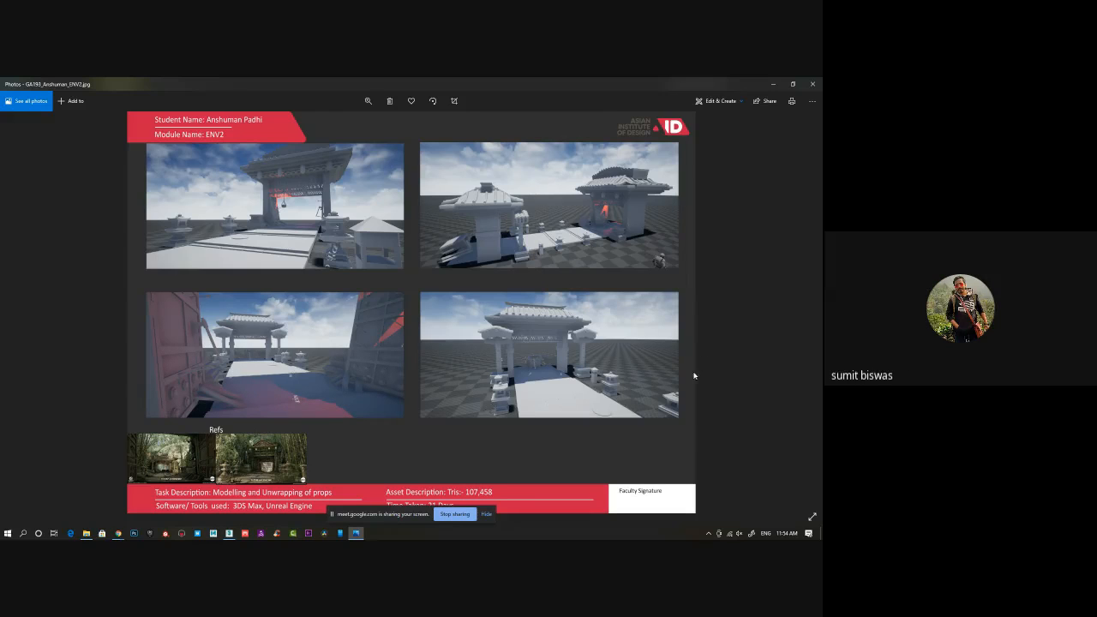
# Close the open ENV2 submission image and view the image in the last GA193 student folder under Today in Downloads.
pyautogui.scroll(-1, 694, 377)
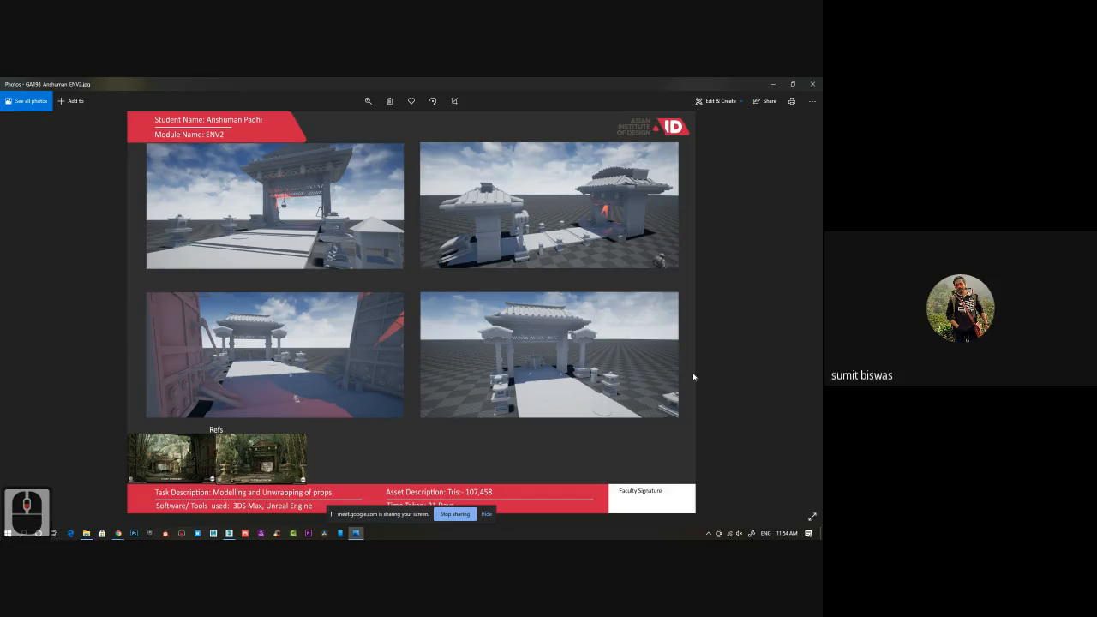
pyautogui.click(810, 86)
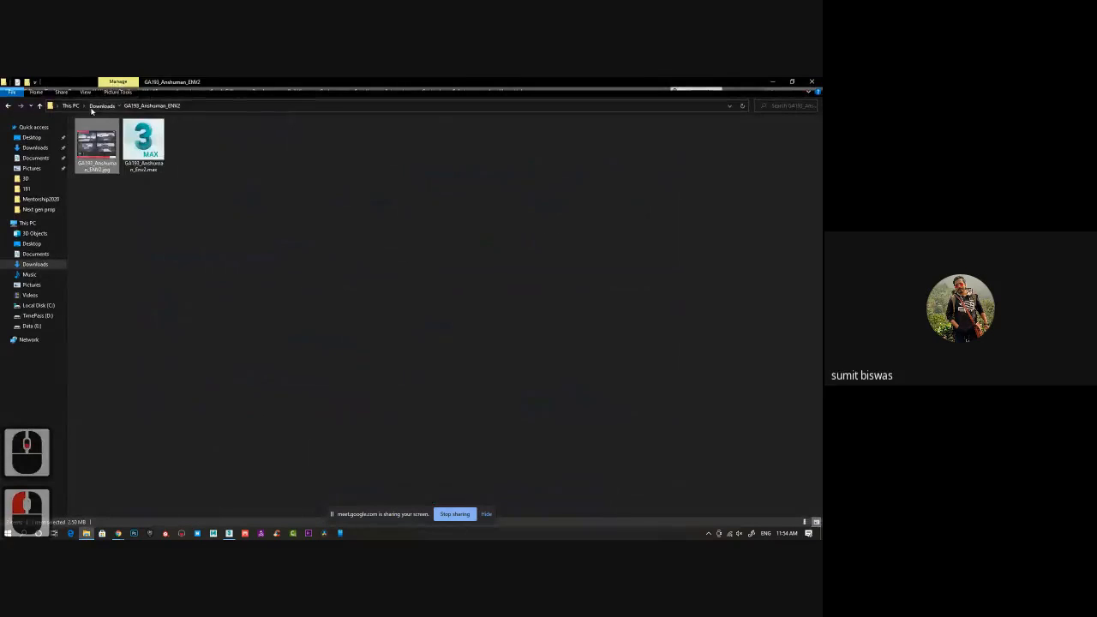
pyautogui.click(103, 105)
pyautogui.doubleClick(543, 179)
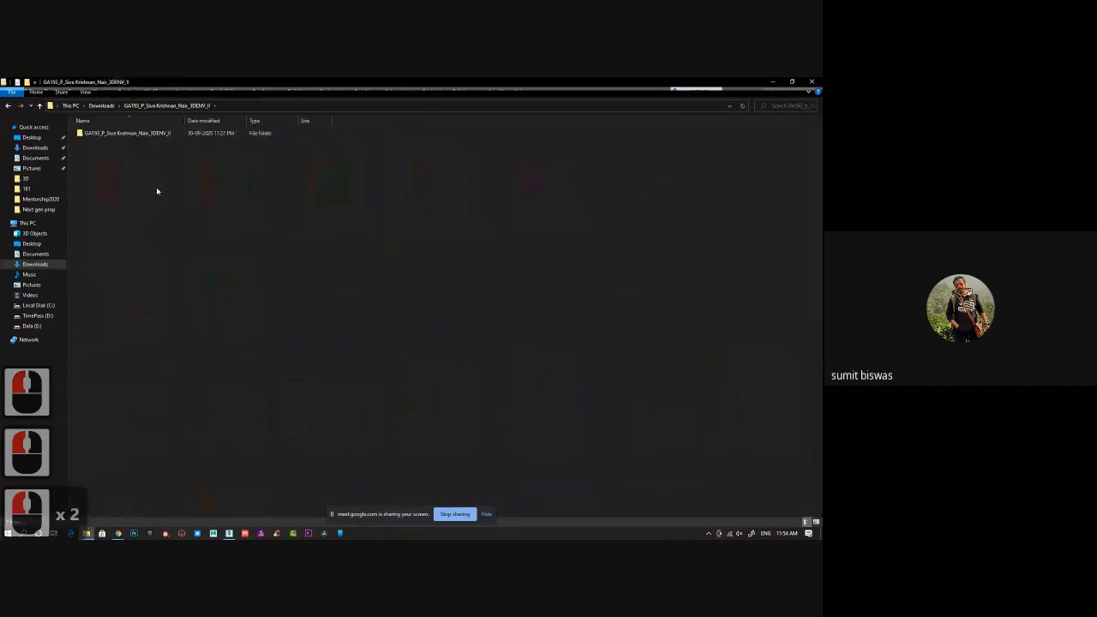
pyautogui.doubleClick(135, 137)
pyautogui.doubleClick(96, 146)
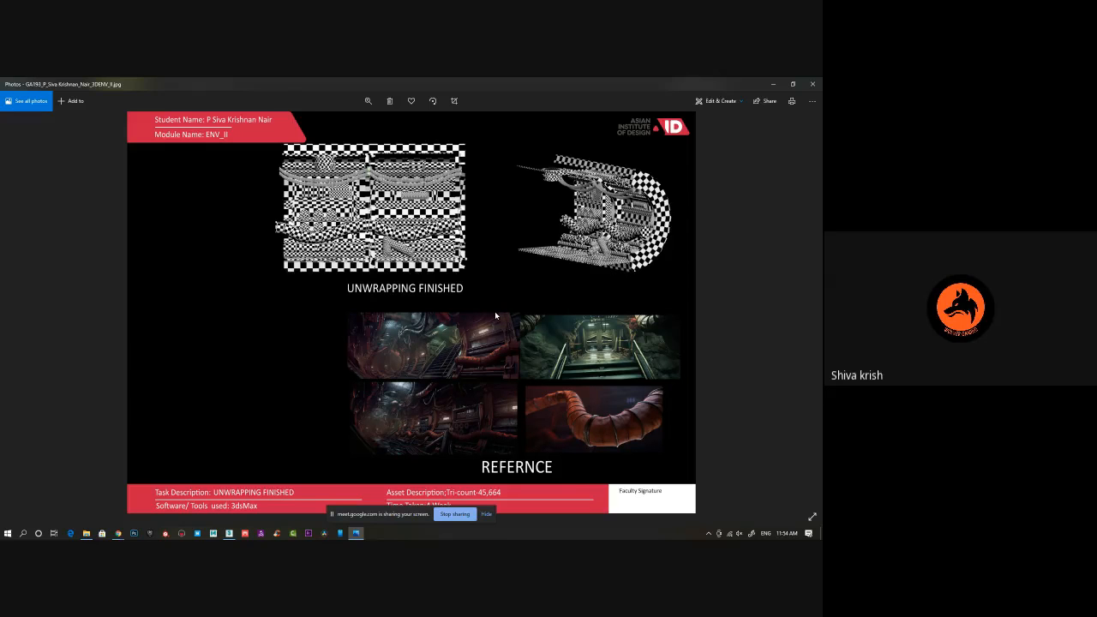
# Close the submission image, go back to the Downloads folder and switch to the cloth bundle scene in 3ds Max.
pyautogui.click(812, 84)
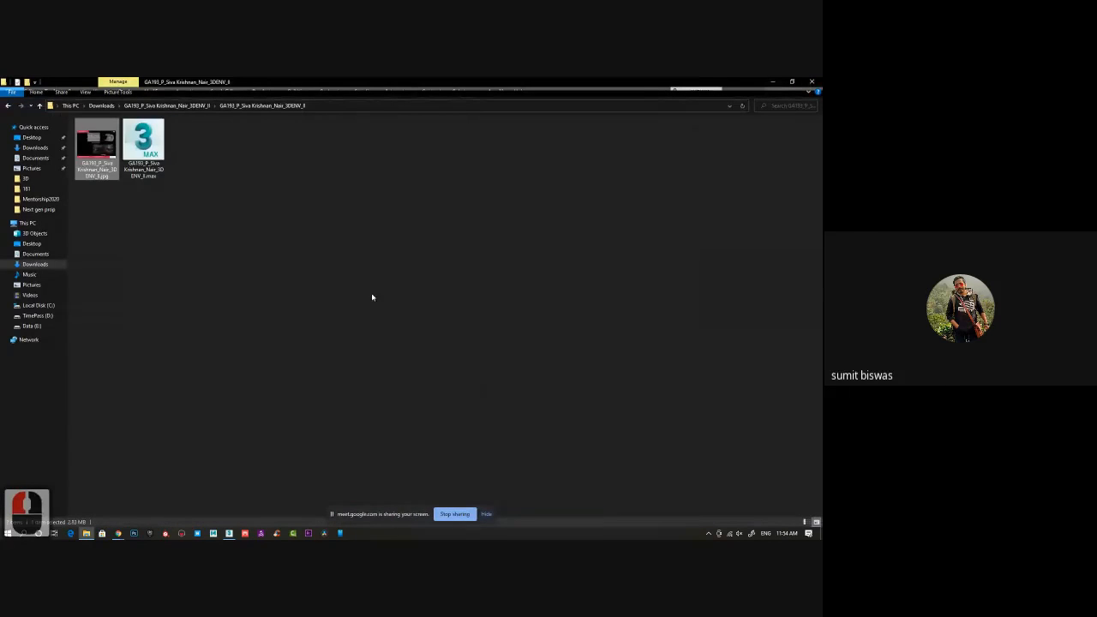
pyautogui.click(167, 106)
pyautogui.click(101, 105)
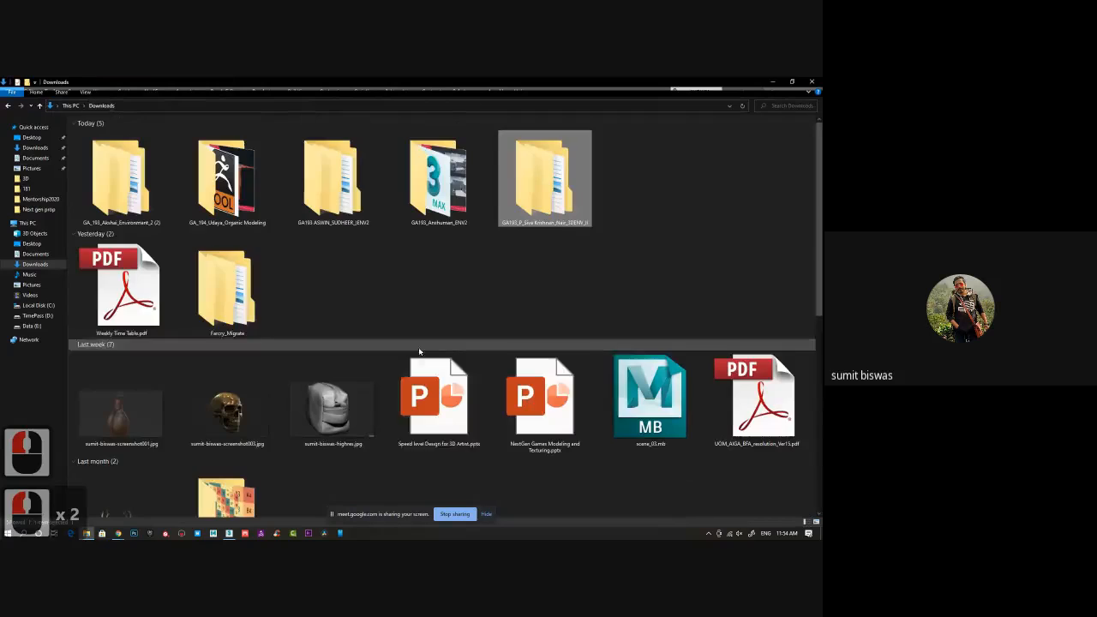
pyautogui.click(118, 533)
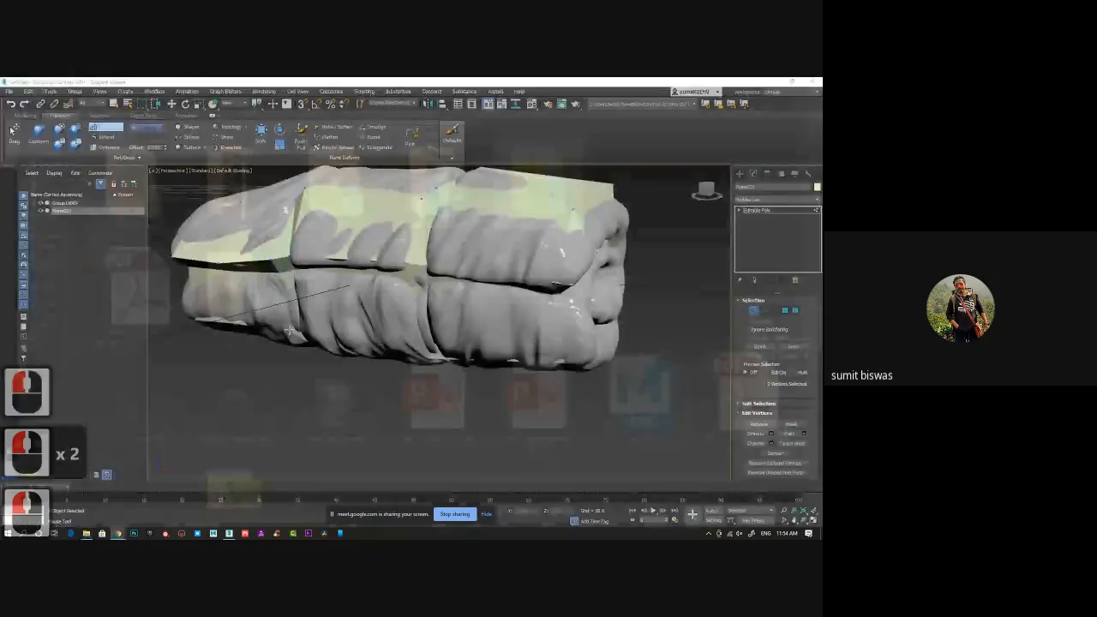
pyautogui.keyDown('alt'); pyautogui.moveTo(473, 373); pyautogui.dragTo(454, 364, button='middle'); pyautogui.keyUp('alt')
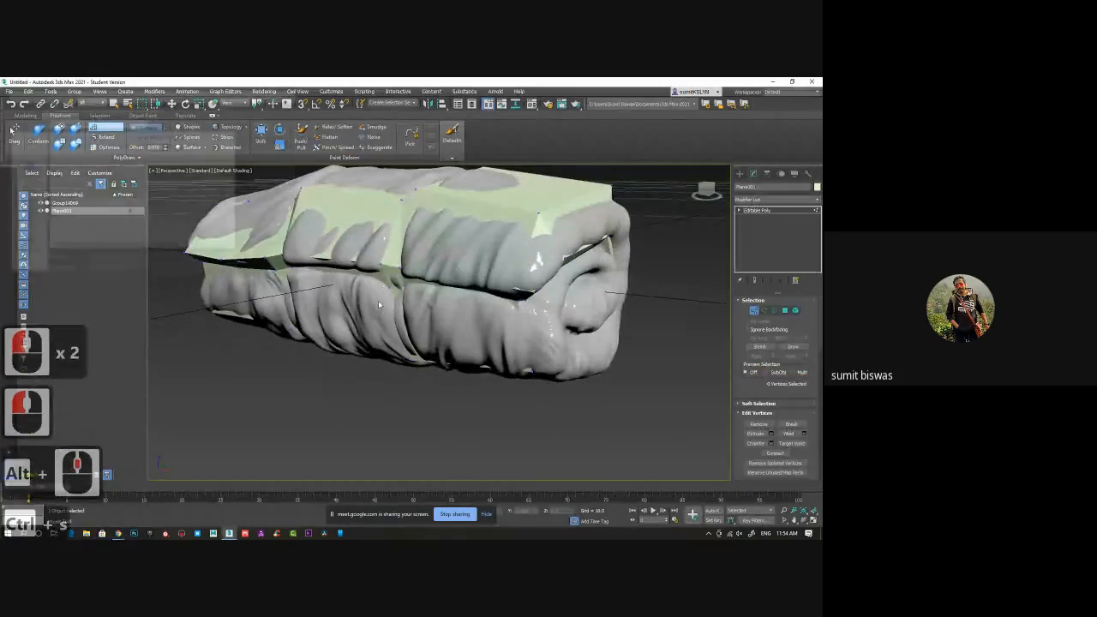
pyautogui.hotkey('ctrl', 's')
pyautogui.click(279, 260)
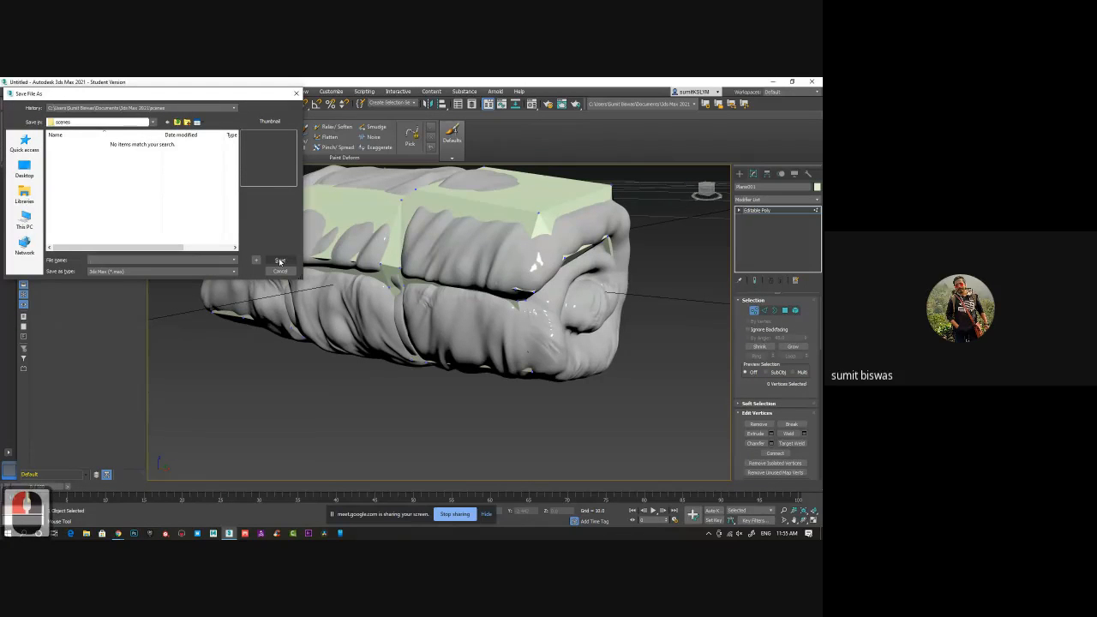
pyautogui.click(279, 273)
# Close 3ds Max without saving the scene changes and stop sharing the screen in the Google Meet call.
pyautogui.click(811, 82)
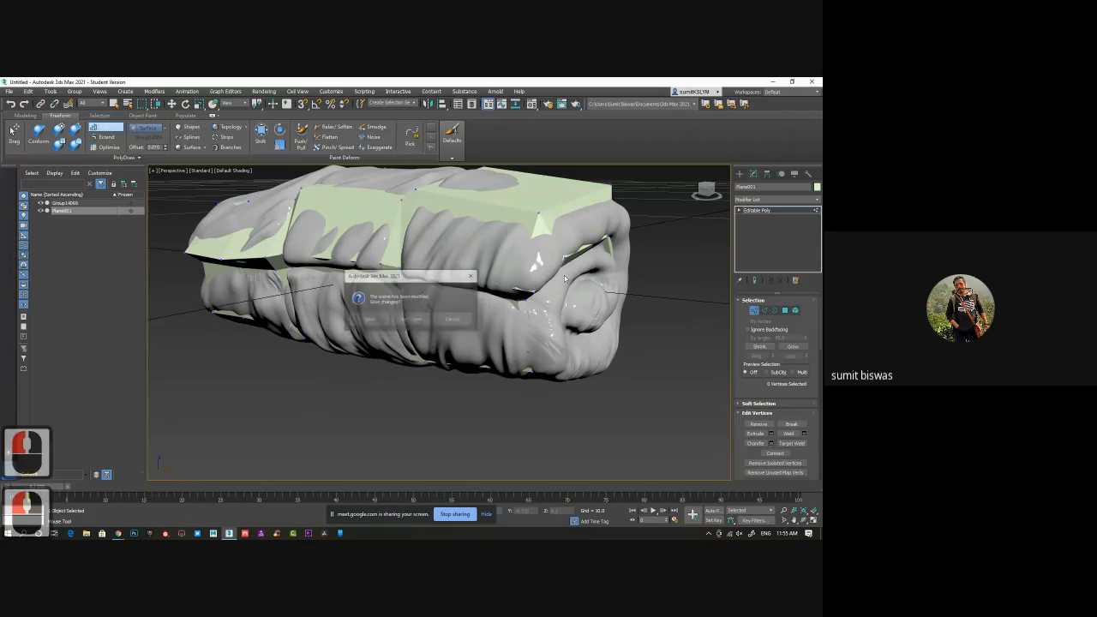
pyautogui.click(410, 320)
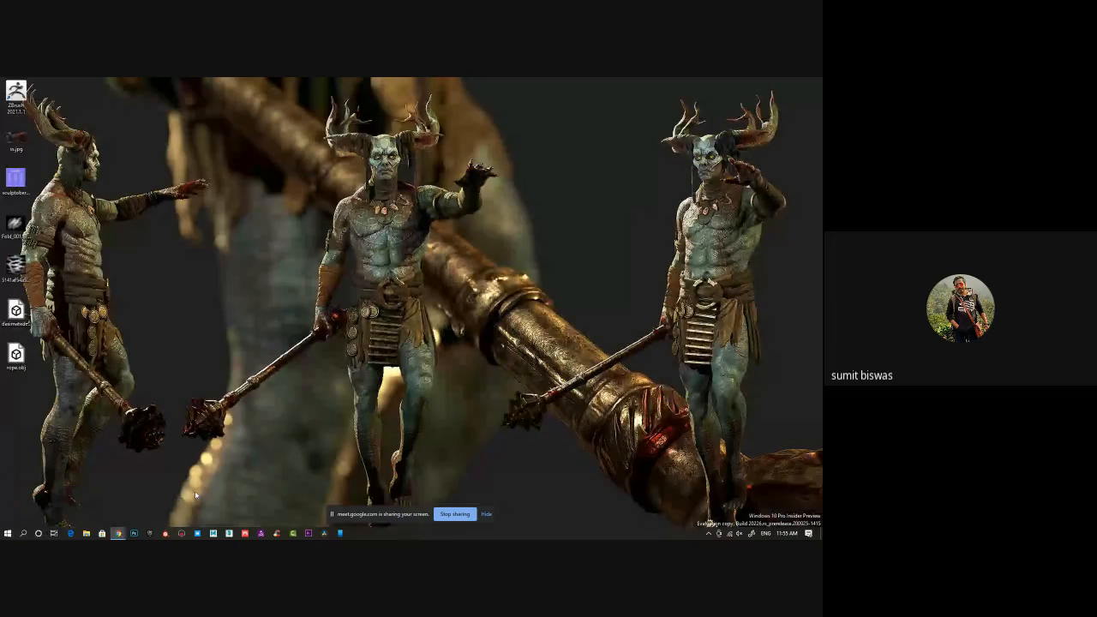
pyautogui.click(455, 514)
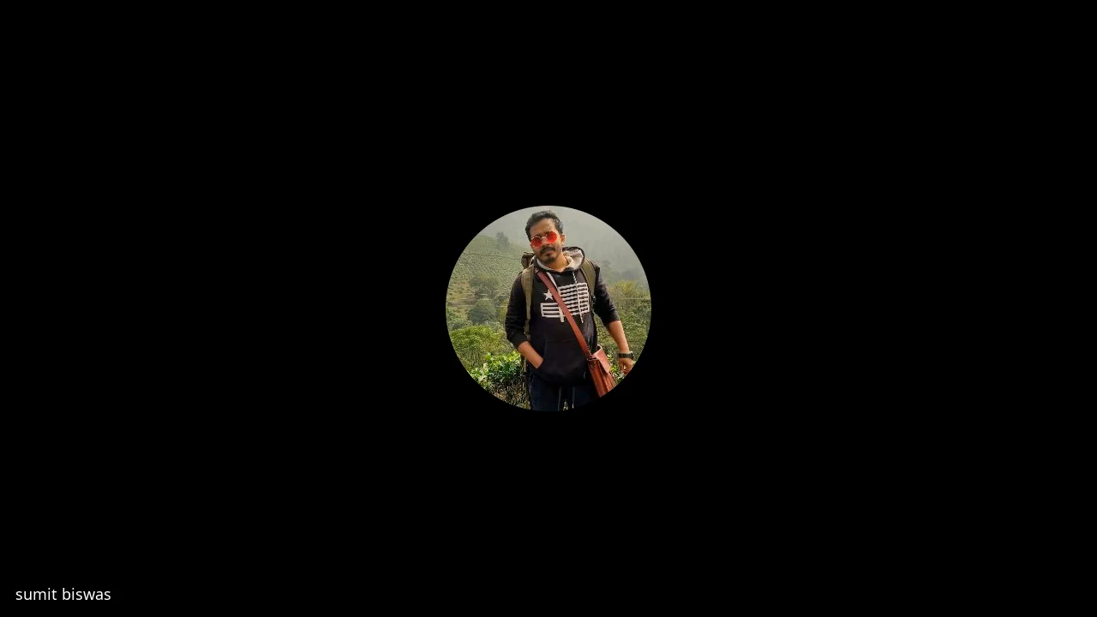